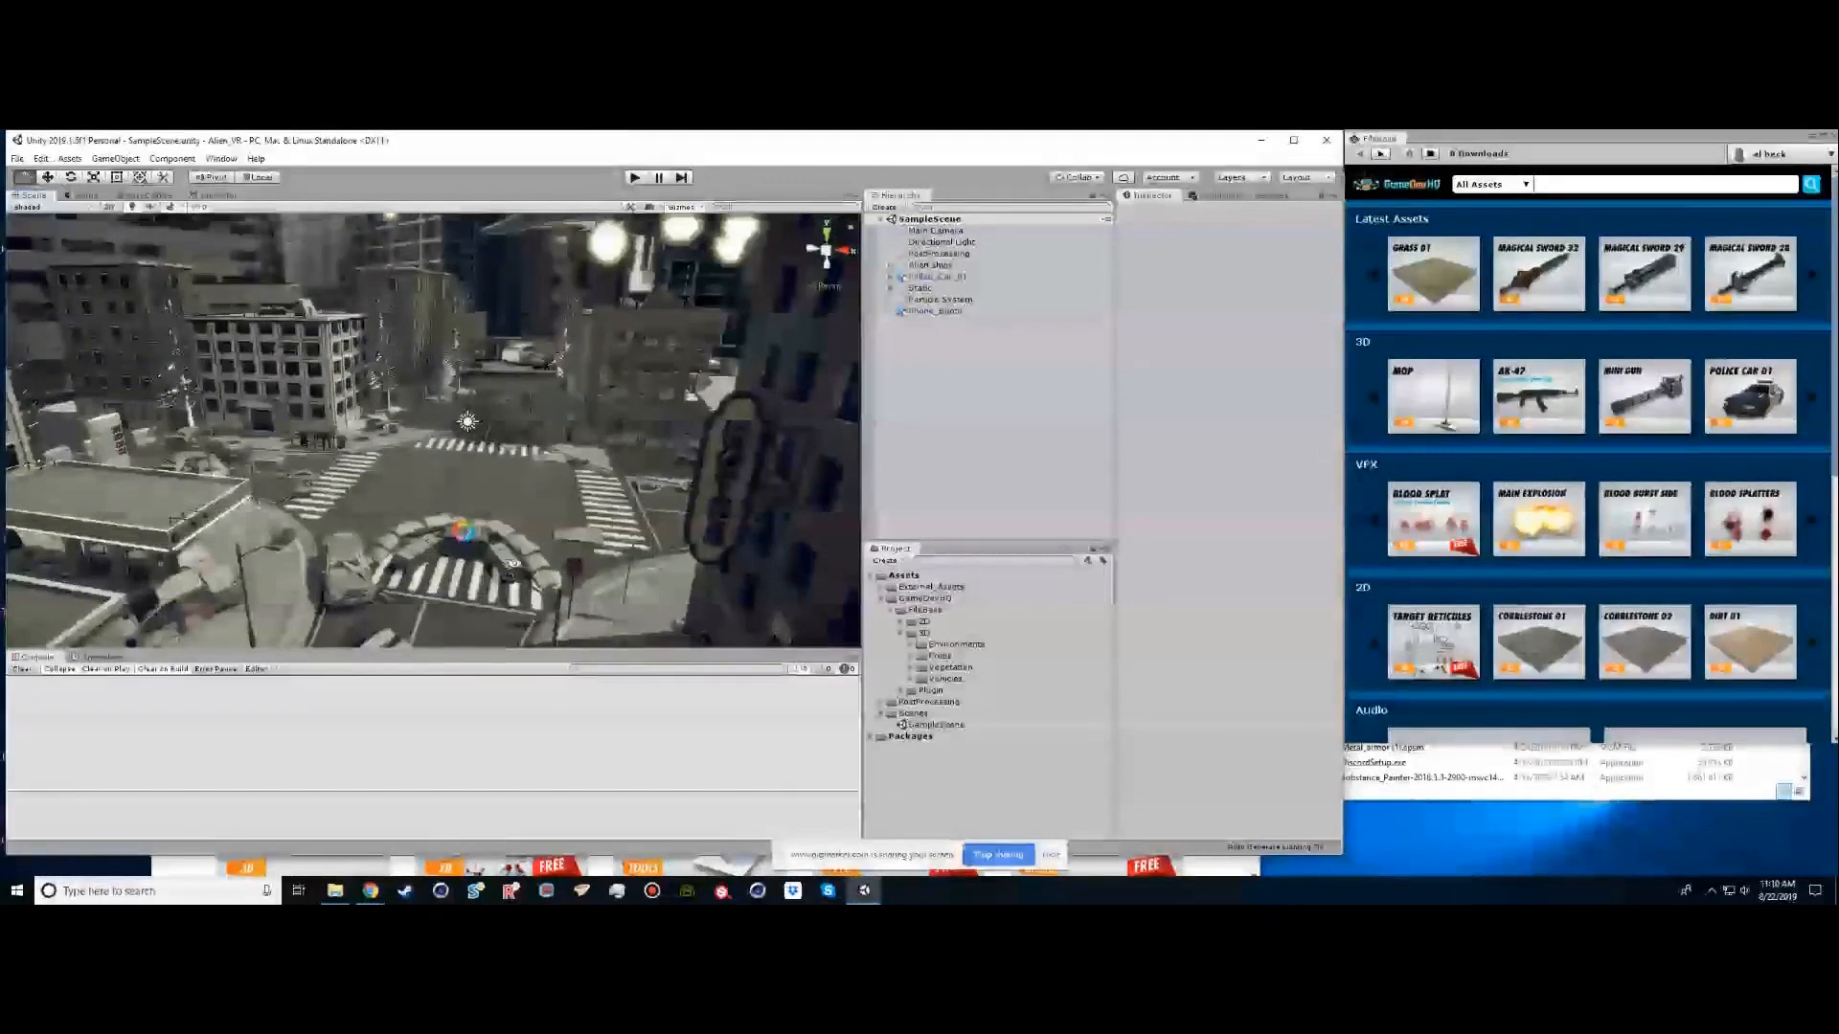
Examine the finished city intersection in SampleScene from several angles, including the sandbag barricade and the street ahead
{"action": "right_click_drag", "start_coordinate": [512, 564], "coordinate": [521, 436]}
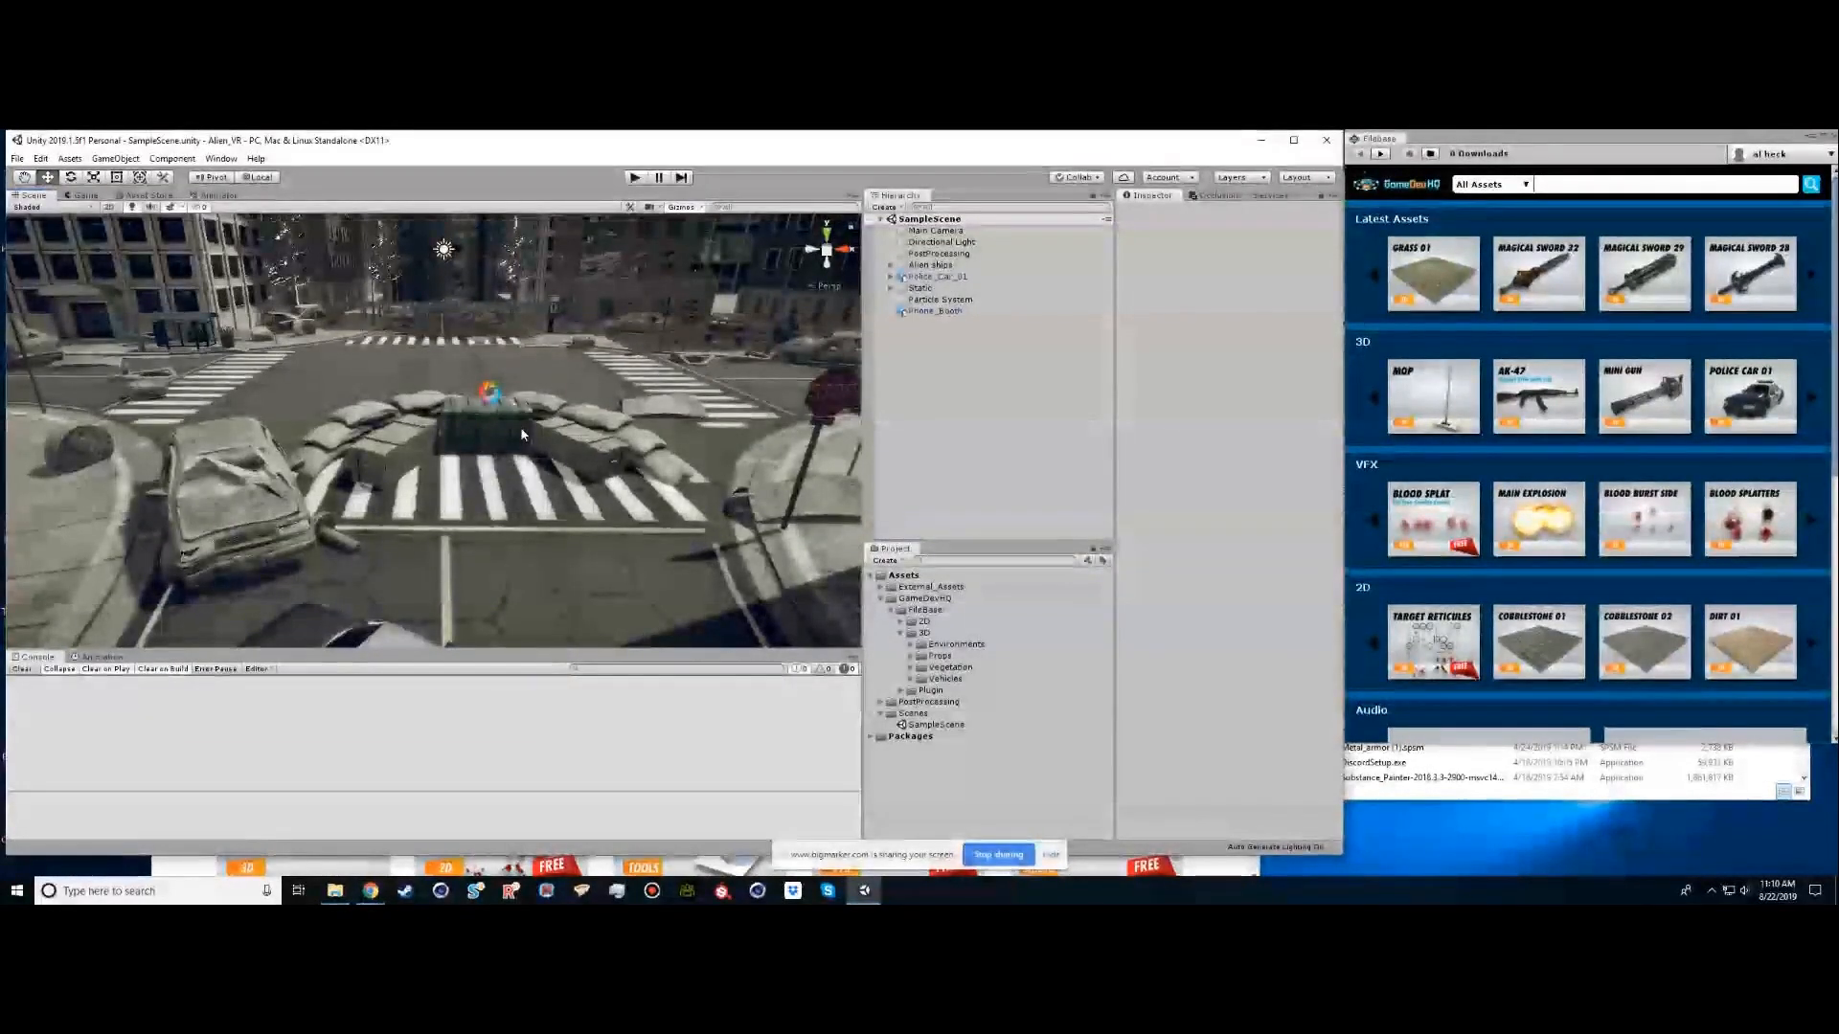
{"action": "right_click_drag", "start_coordinate": [520, 428], "coordinate": [981, 356], "text": "alt"}
{"action": "right_click_drag", "start_coordinate": [536, 387], "coordinate": [455, 390]}
{"action": "middle_click_drag", "start_coordinate": [455, 391], "coordinate": [522, 573], "text": "alt"}
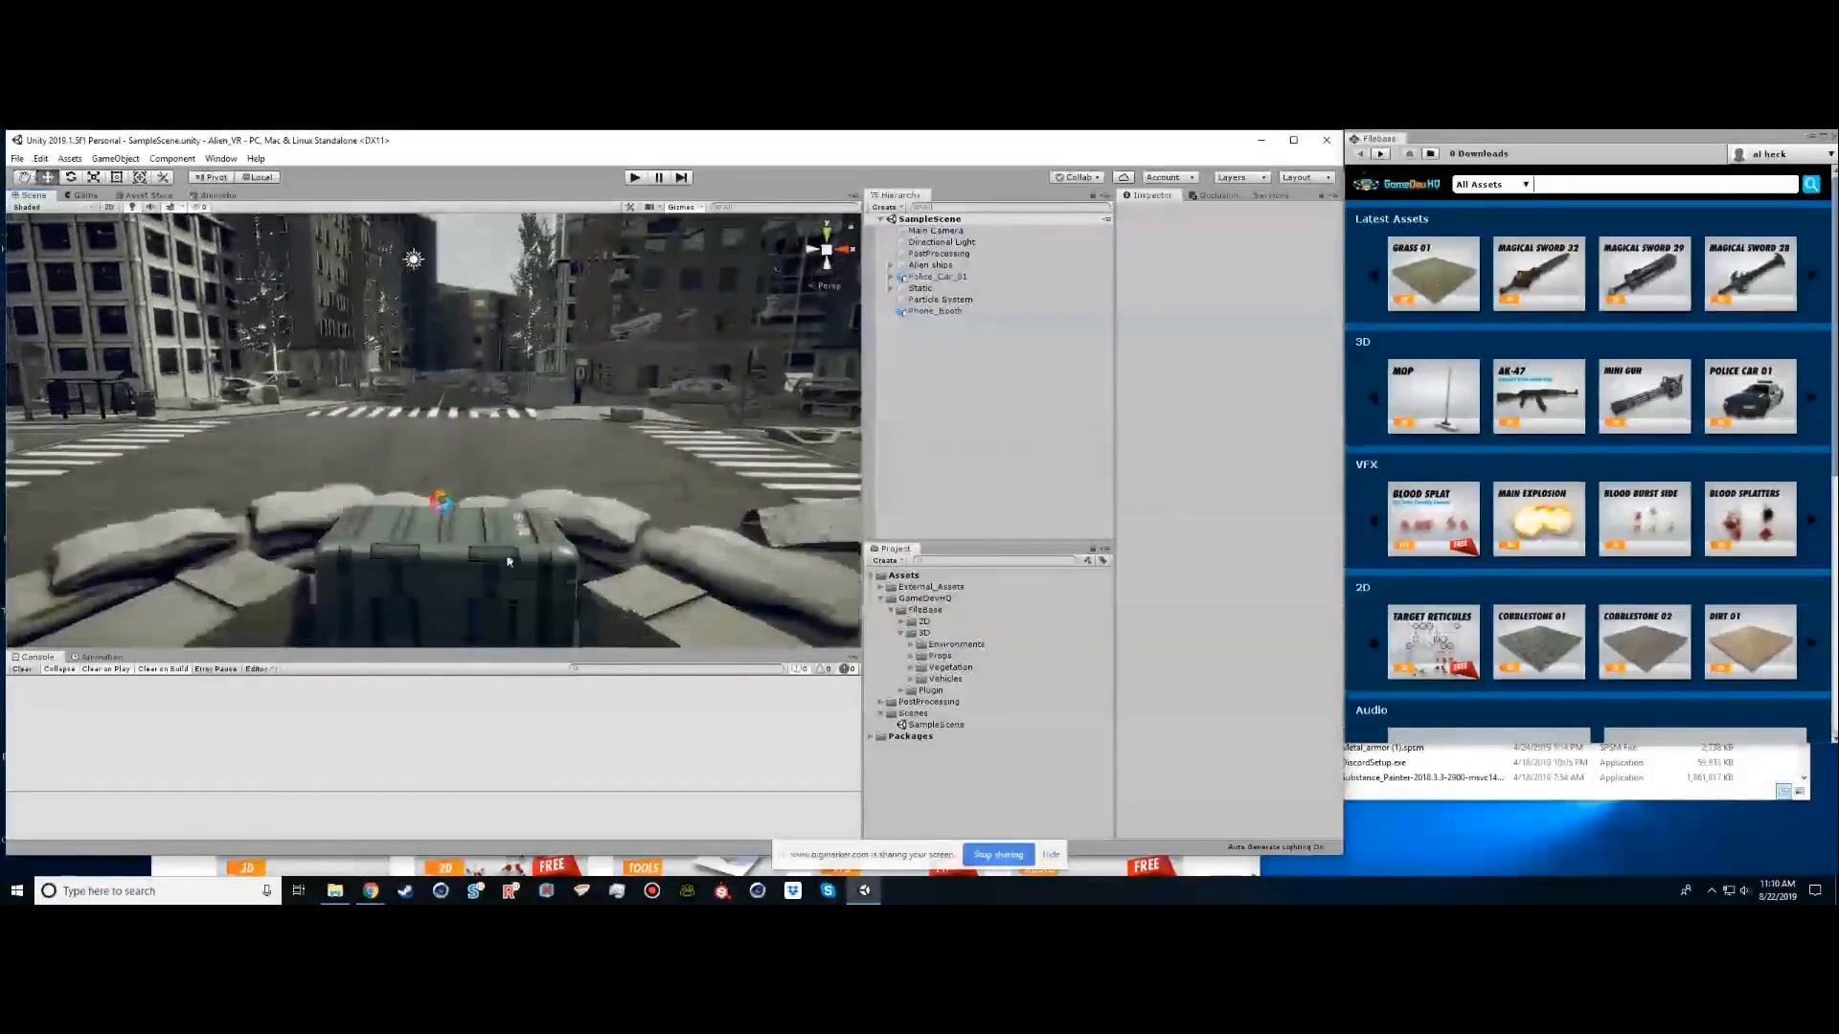
{"action": "right_click_drag", "start_coordinate": [450, 562], "coordinate": [504, 442]}
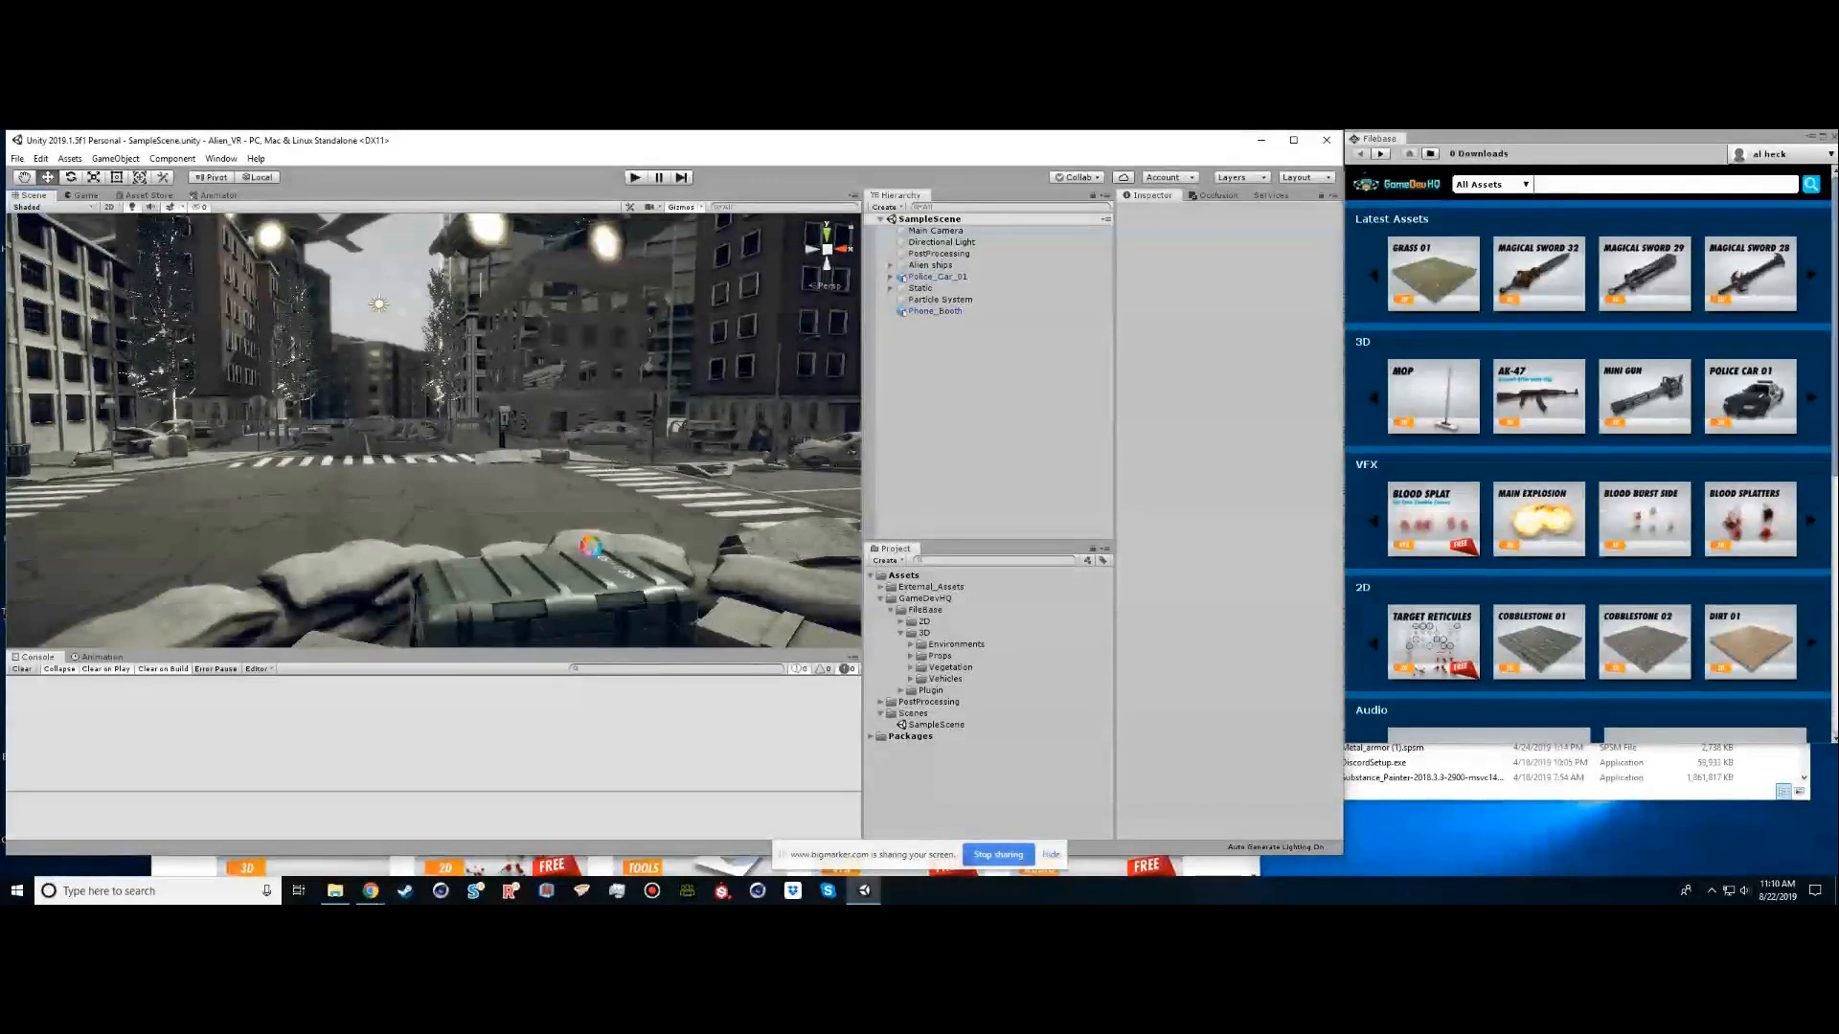
{"action": "right_click_drag", "start_coordinate": [580, 597], "coordinate": [706, 458]}
{"action": "right_click_drag", "start_coordinate": [456, 446], "coordinate": [555, 466]}
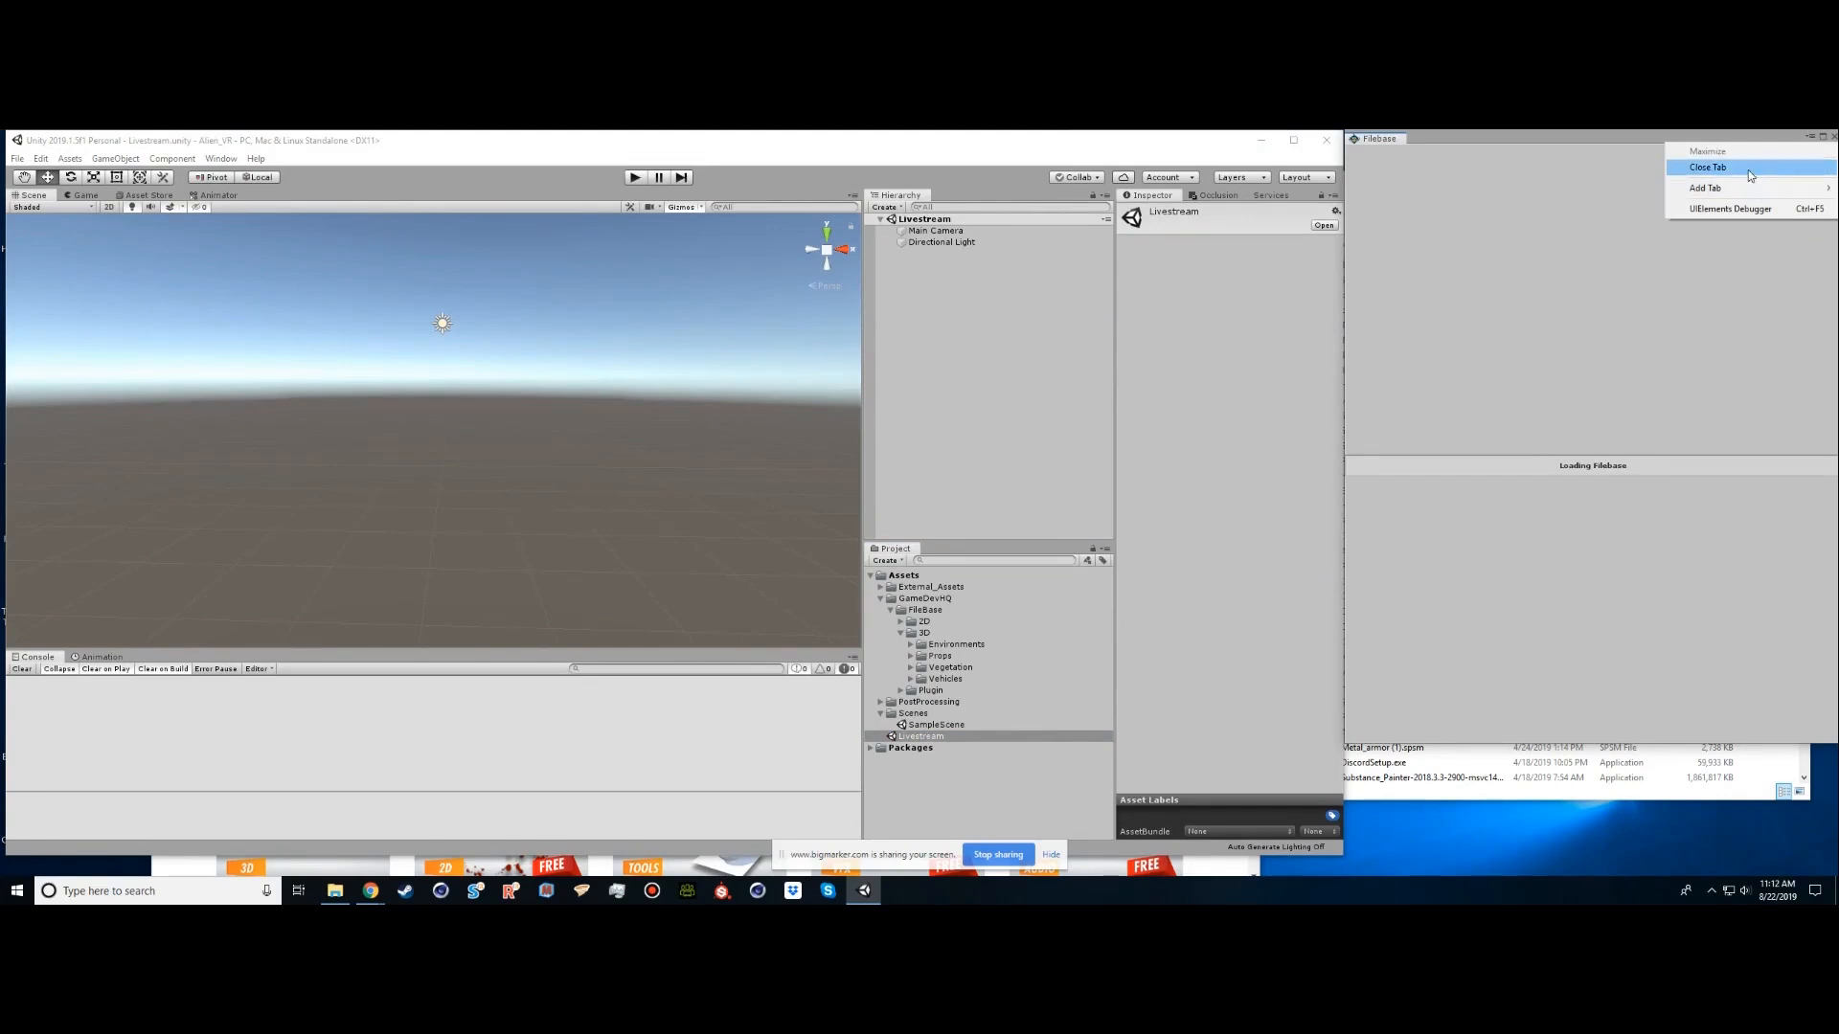
Close the Filebase window and delete the Plugin folder from GameDevHQ/FileBase in the project assets
{"action": "left_click", "coordinate": [1707, 168]}
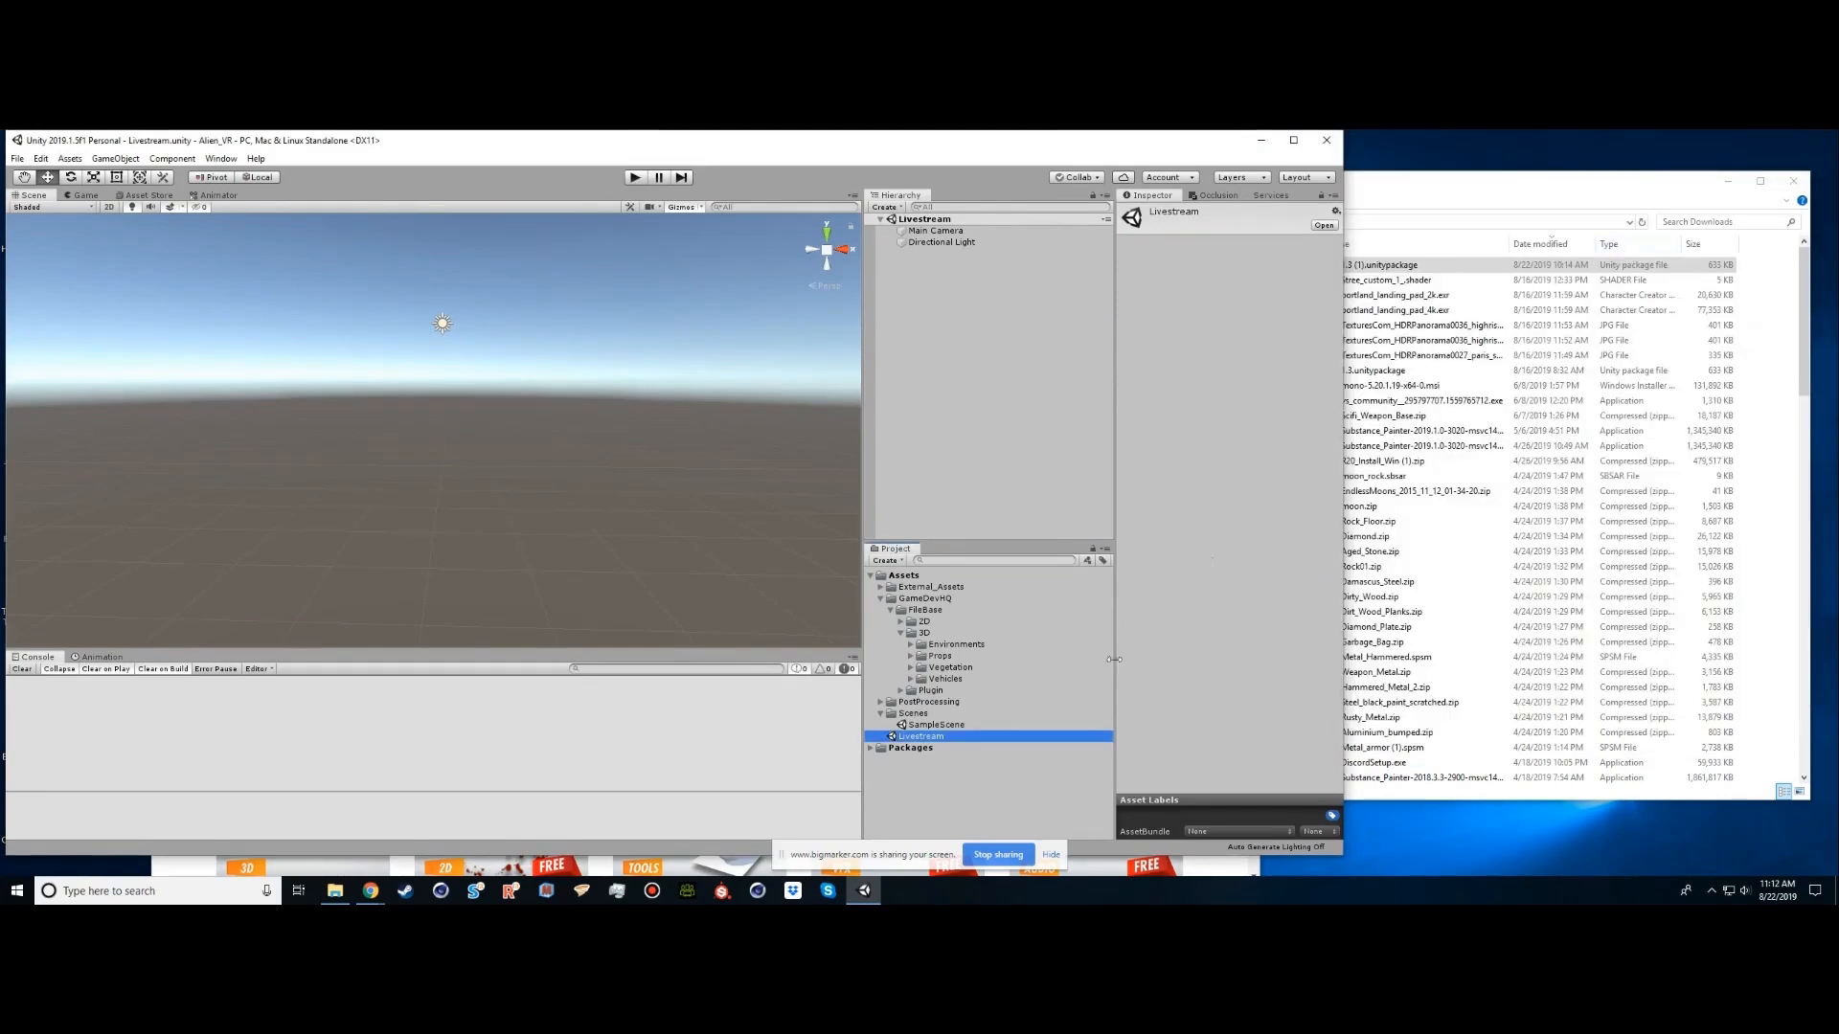
{"action": "left_click", "coordinate": [935, 691]}
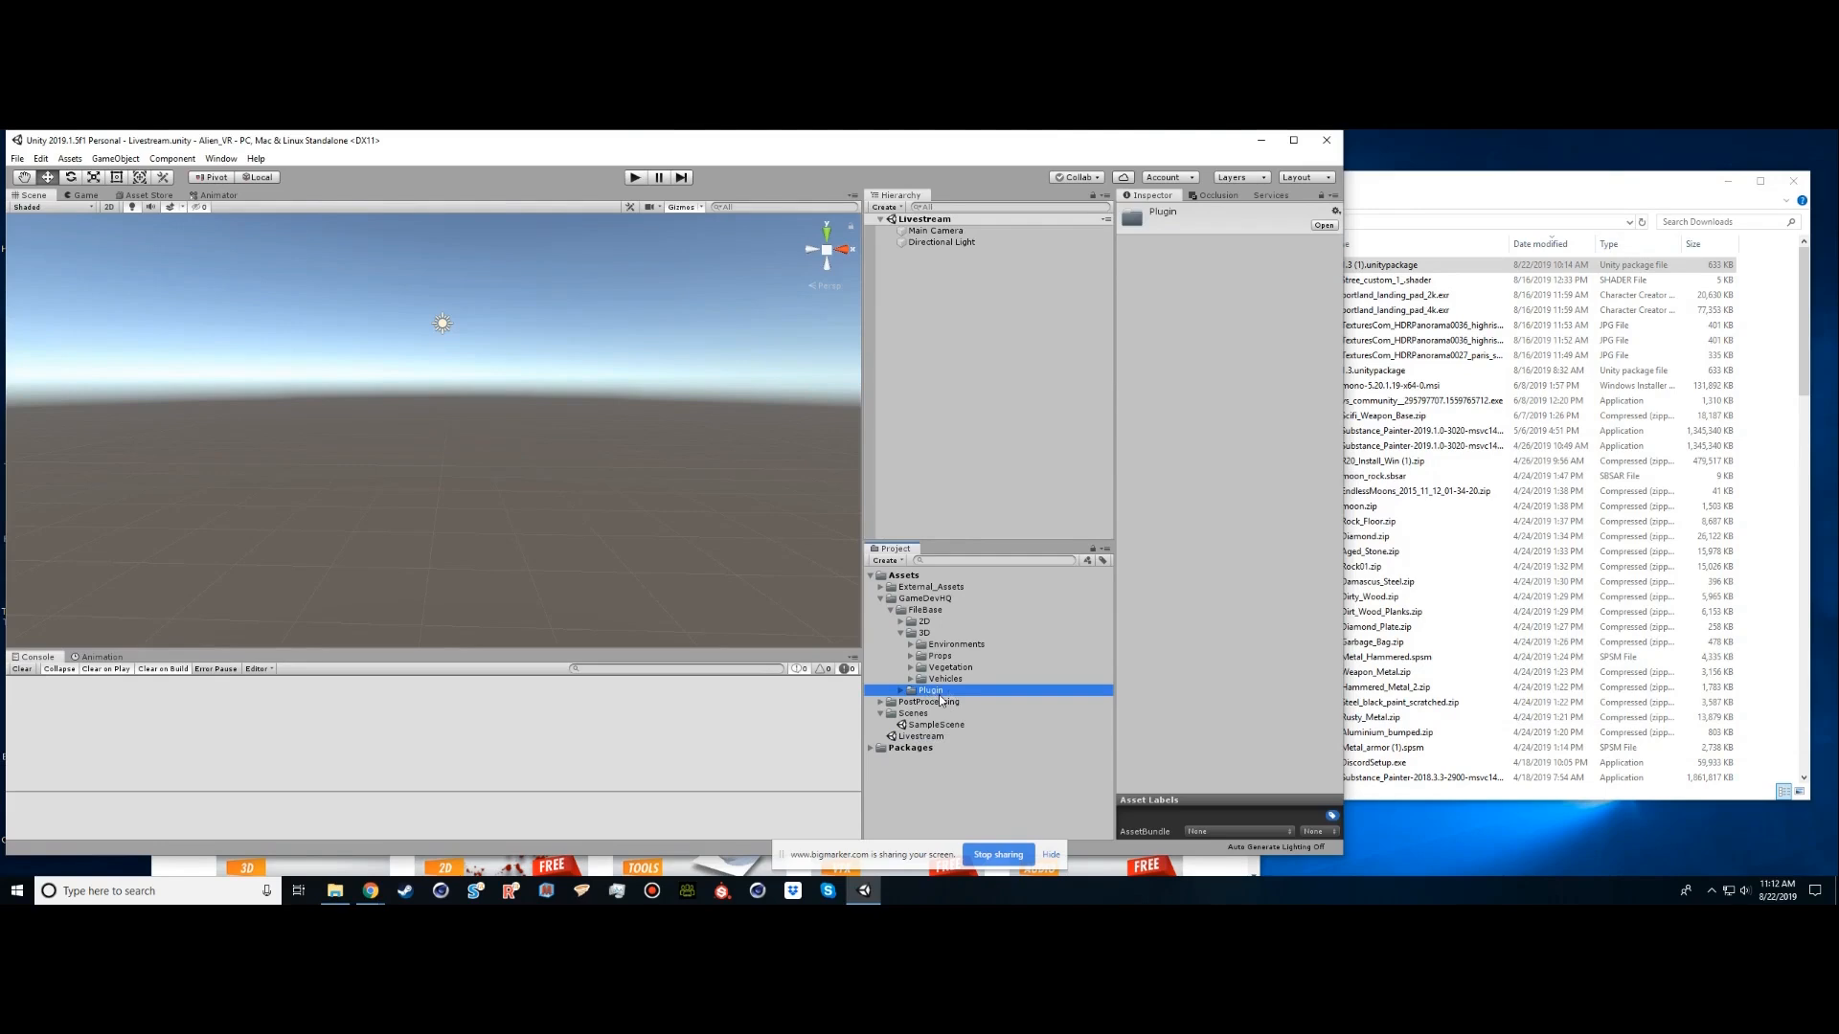
{"action": "right_click", "coordinate": [939, 690]}
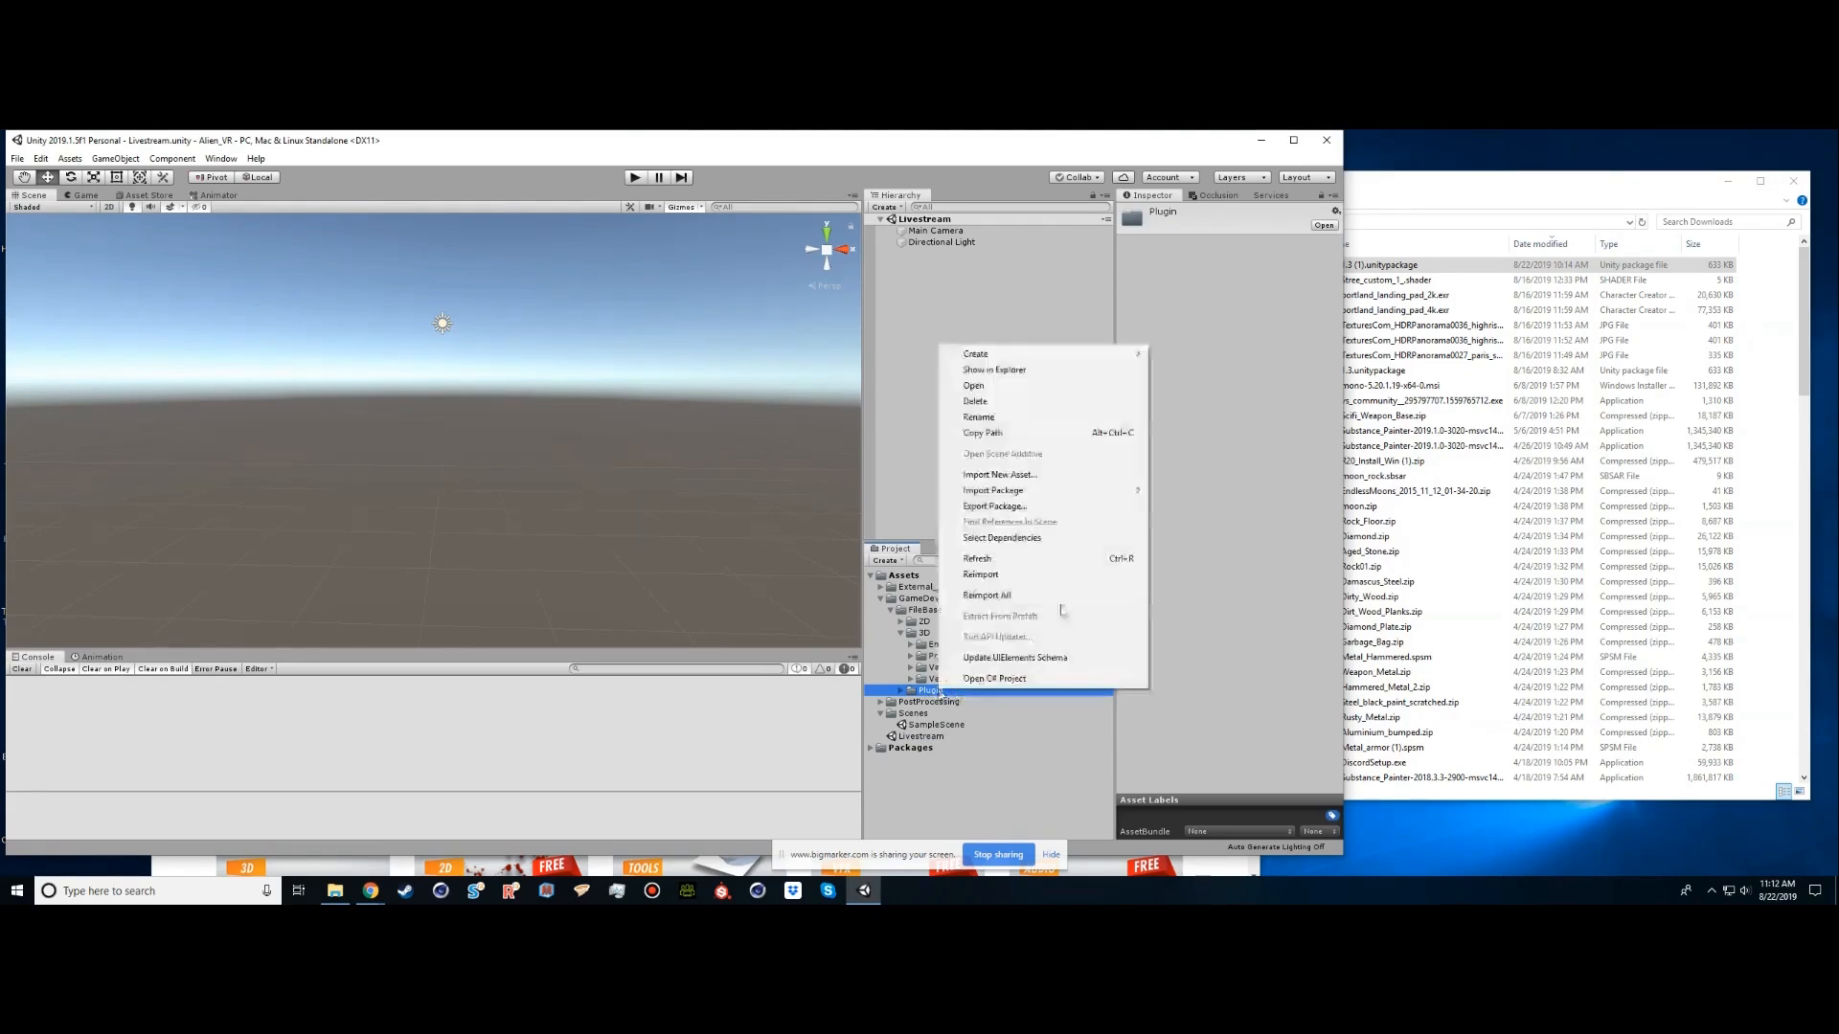
{"action": "left_click", "coordinate": [1009, 409]}
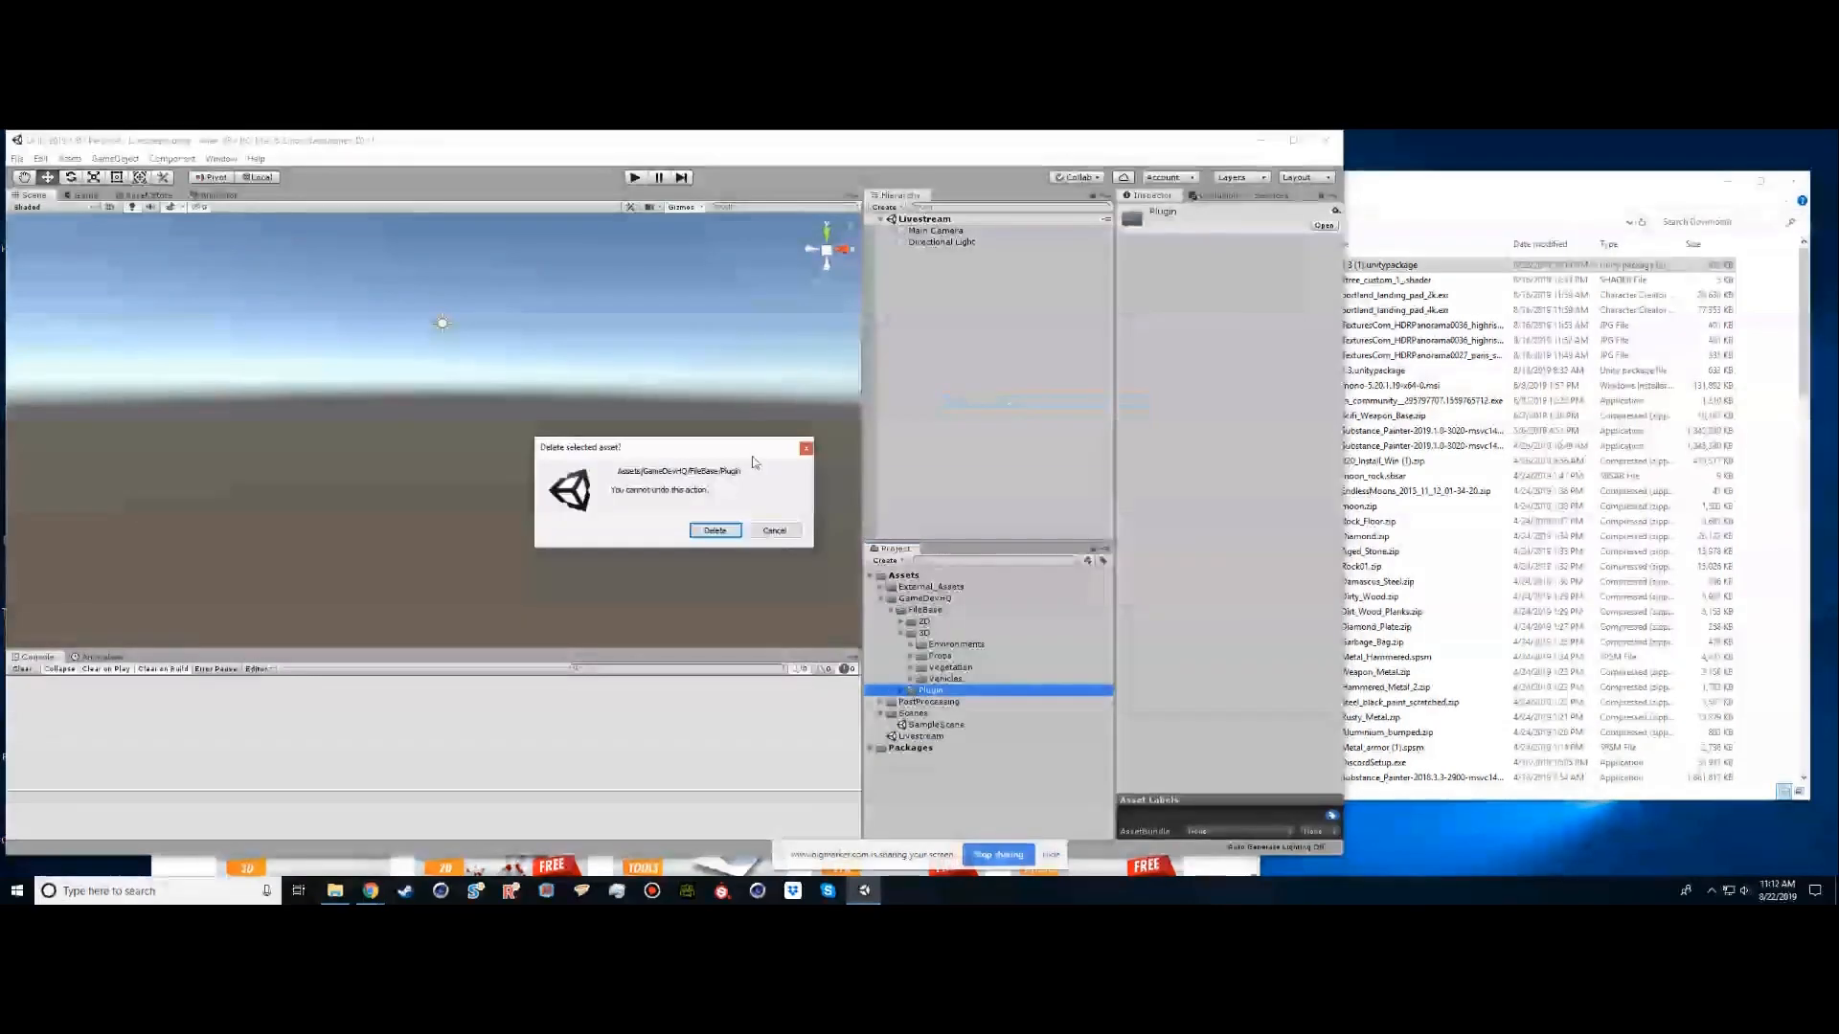
{"action": "left_click", "coordinate": [718, 533]}
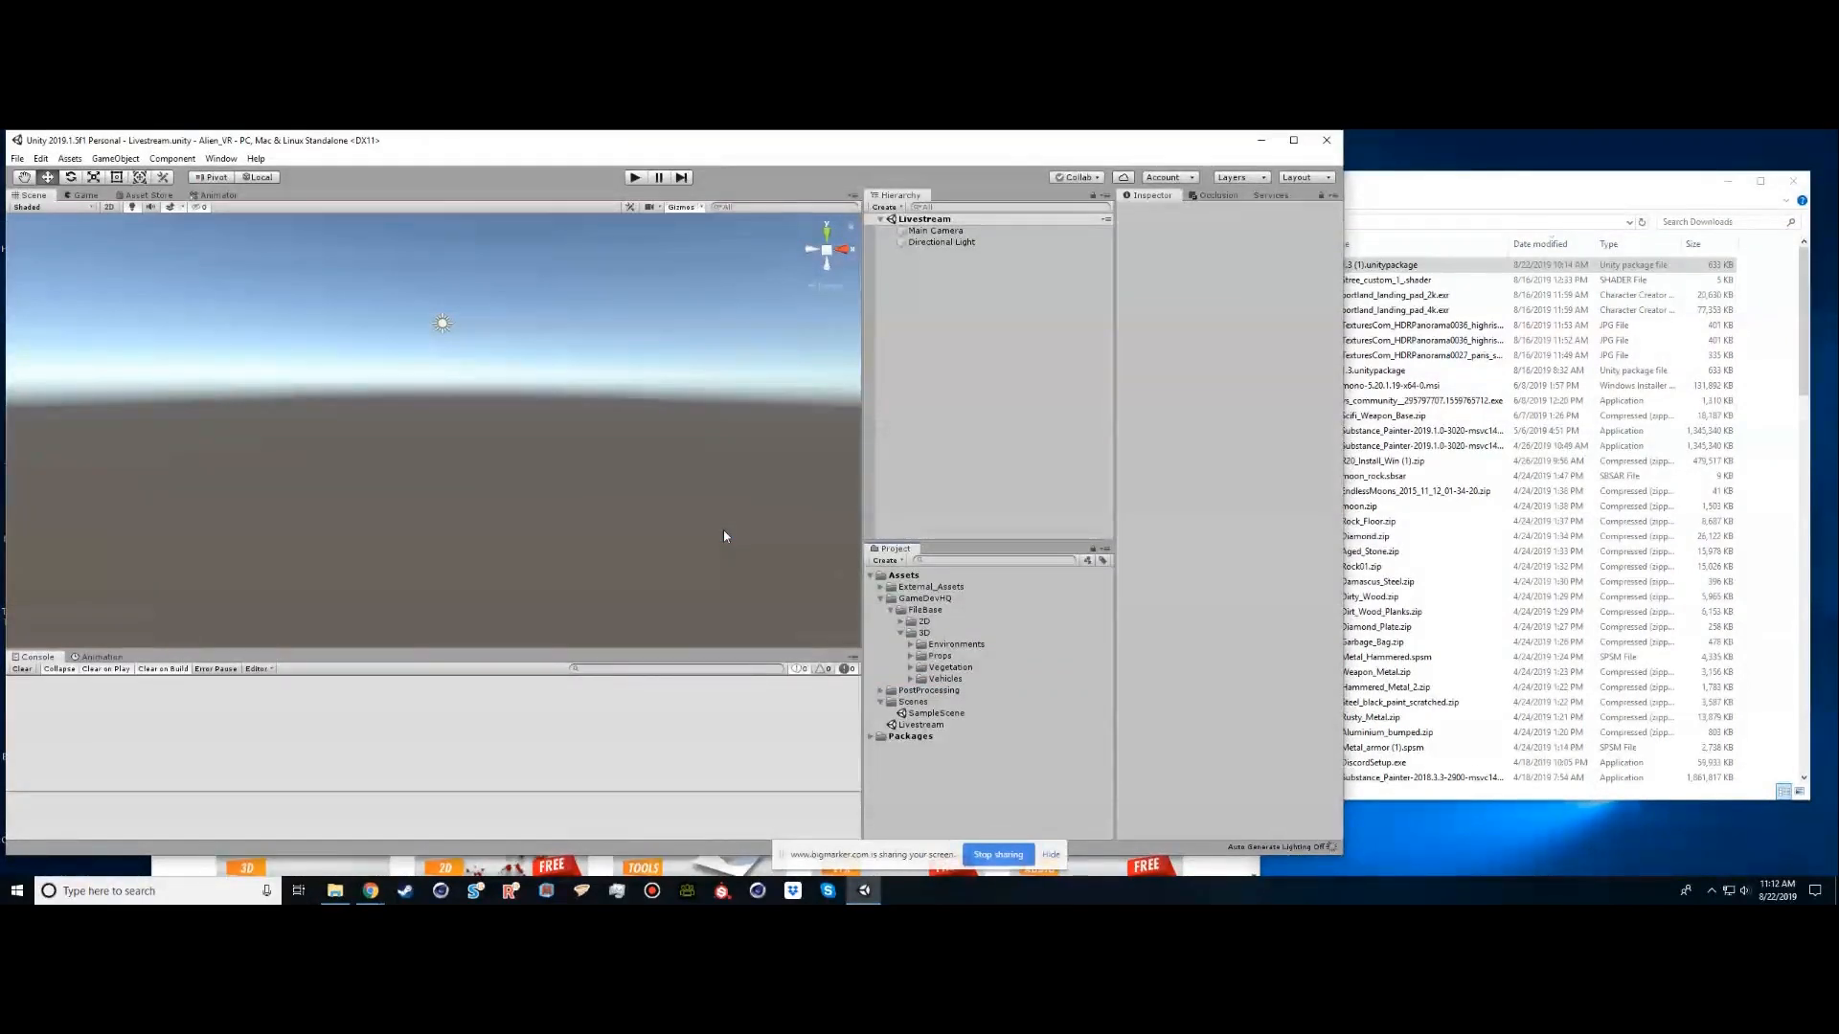
Switch to Chrome to view the Filebase for Unity download page, and bring the Downloads folder into view beside it
{"action": "left_click", "coordinate": [373, 888]}
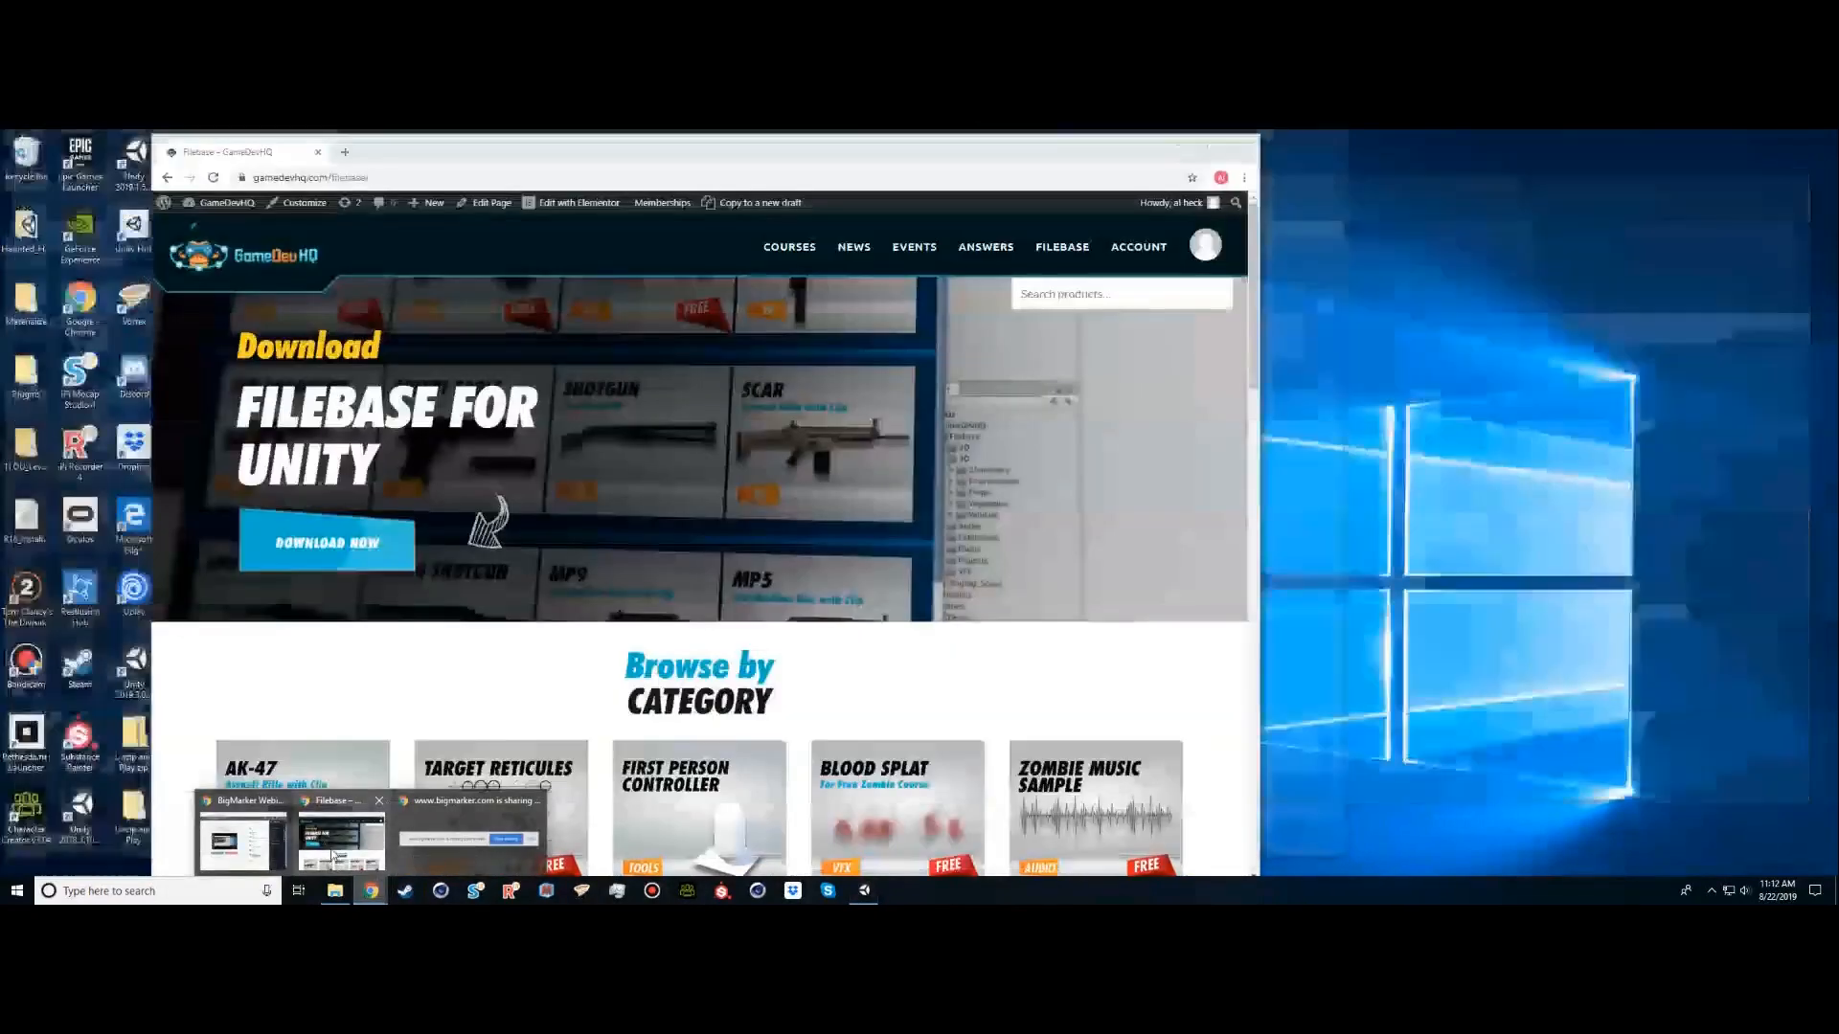
{"action": "left_click", "coordinate": [341, 841]}
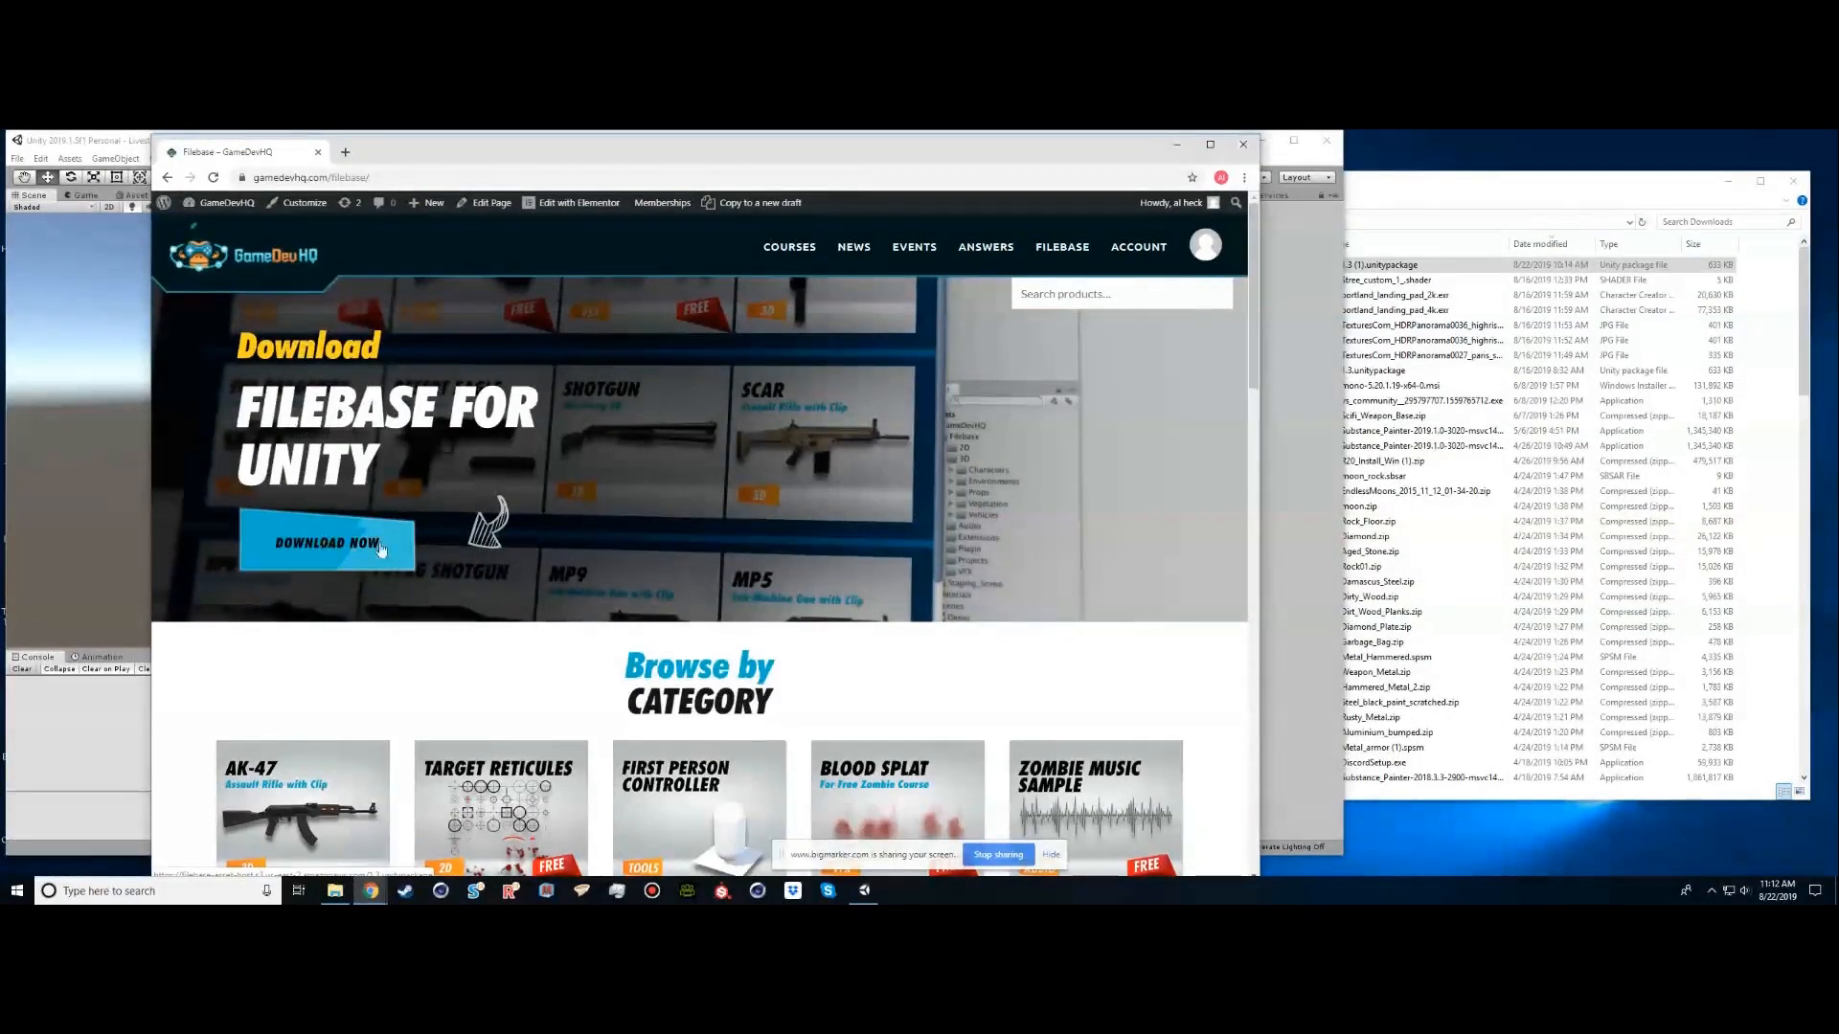
{"action": "left_click", "coordinate": [1466, 192]}
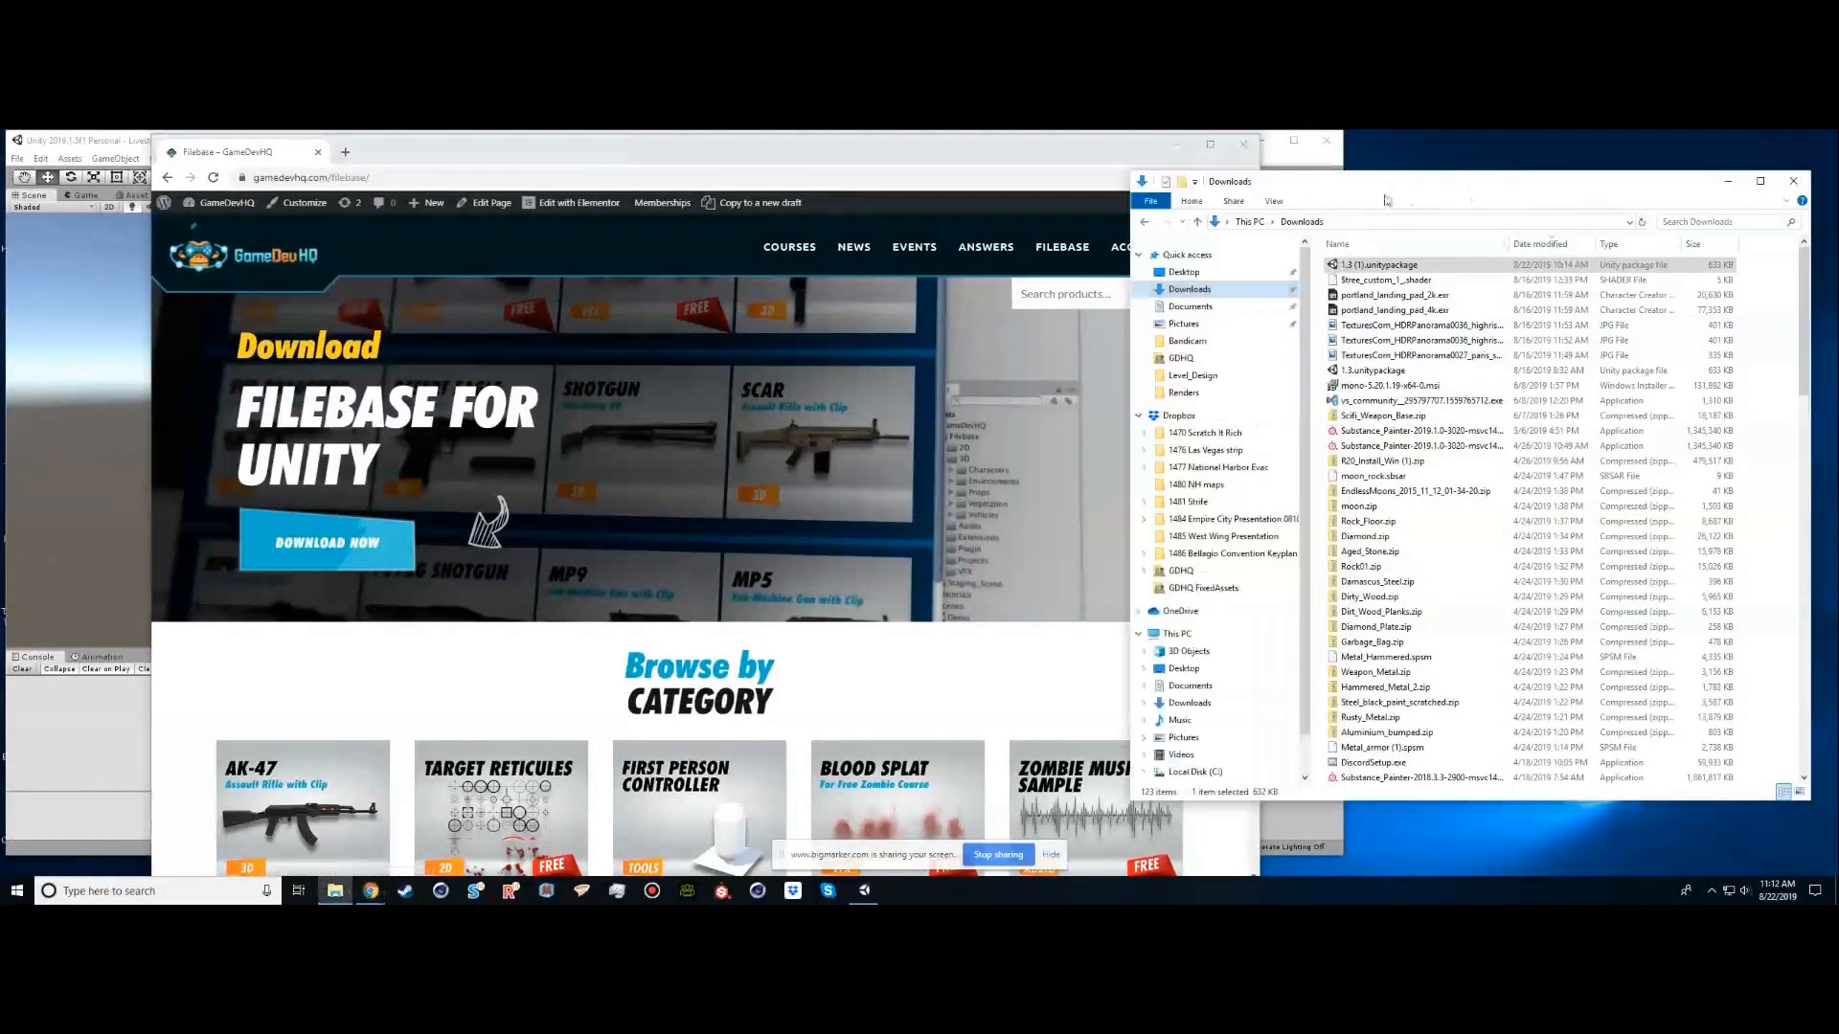
{"action": "left_click_drag", "start_coordinate": [1389, 190], "coordinate": [1460, 178]}
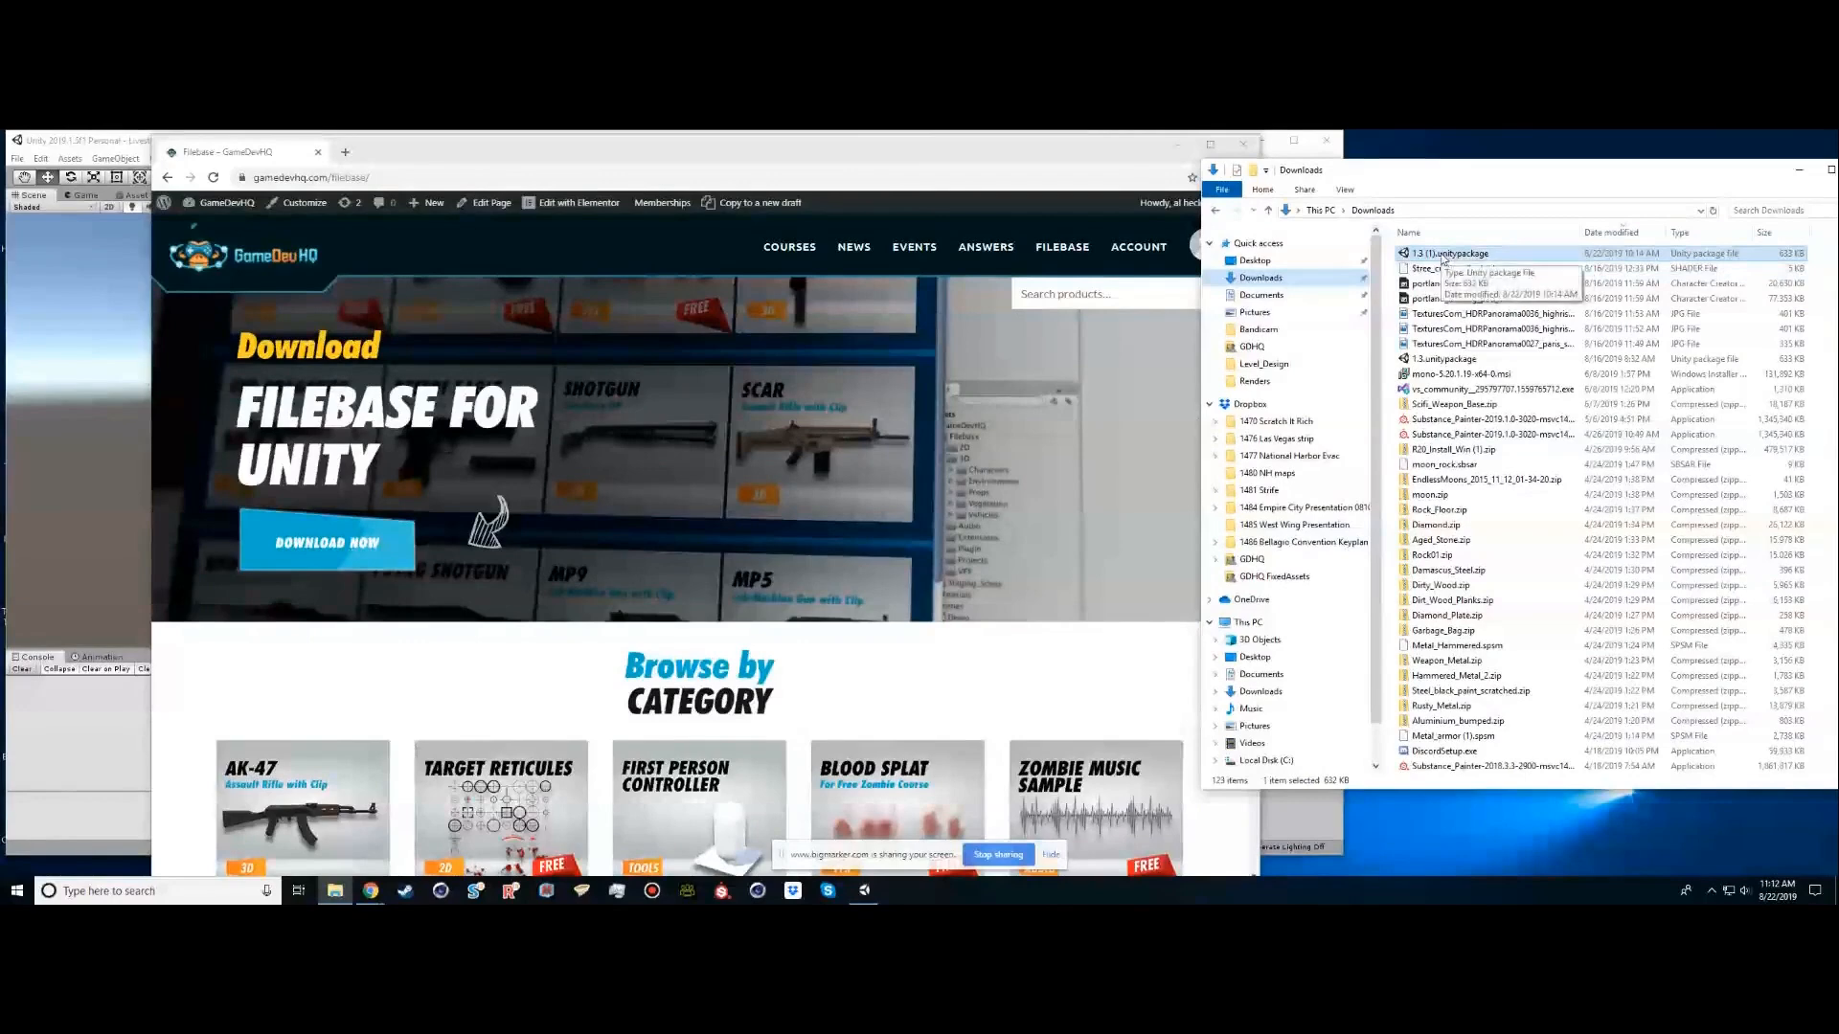
Switch back to Unity, import all contents of the downloaded 1.3 (1).unitypackage into the project, and clear the console
{"action": "left_click", "coordinate": [107, 142]}
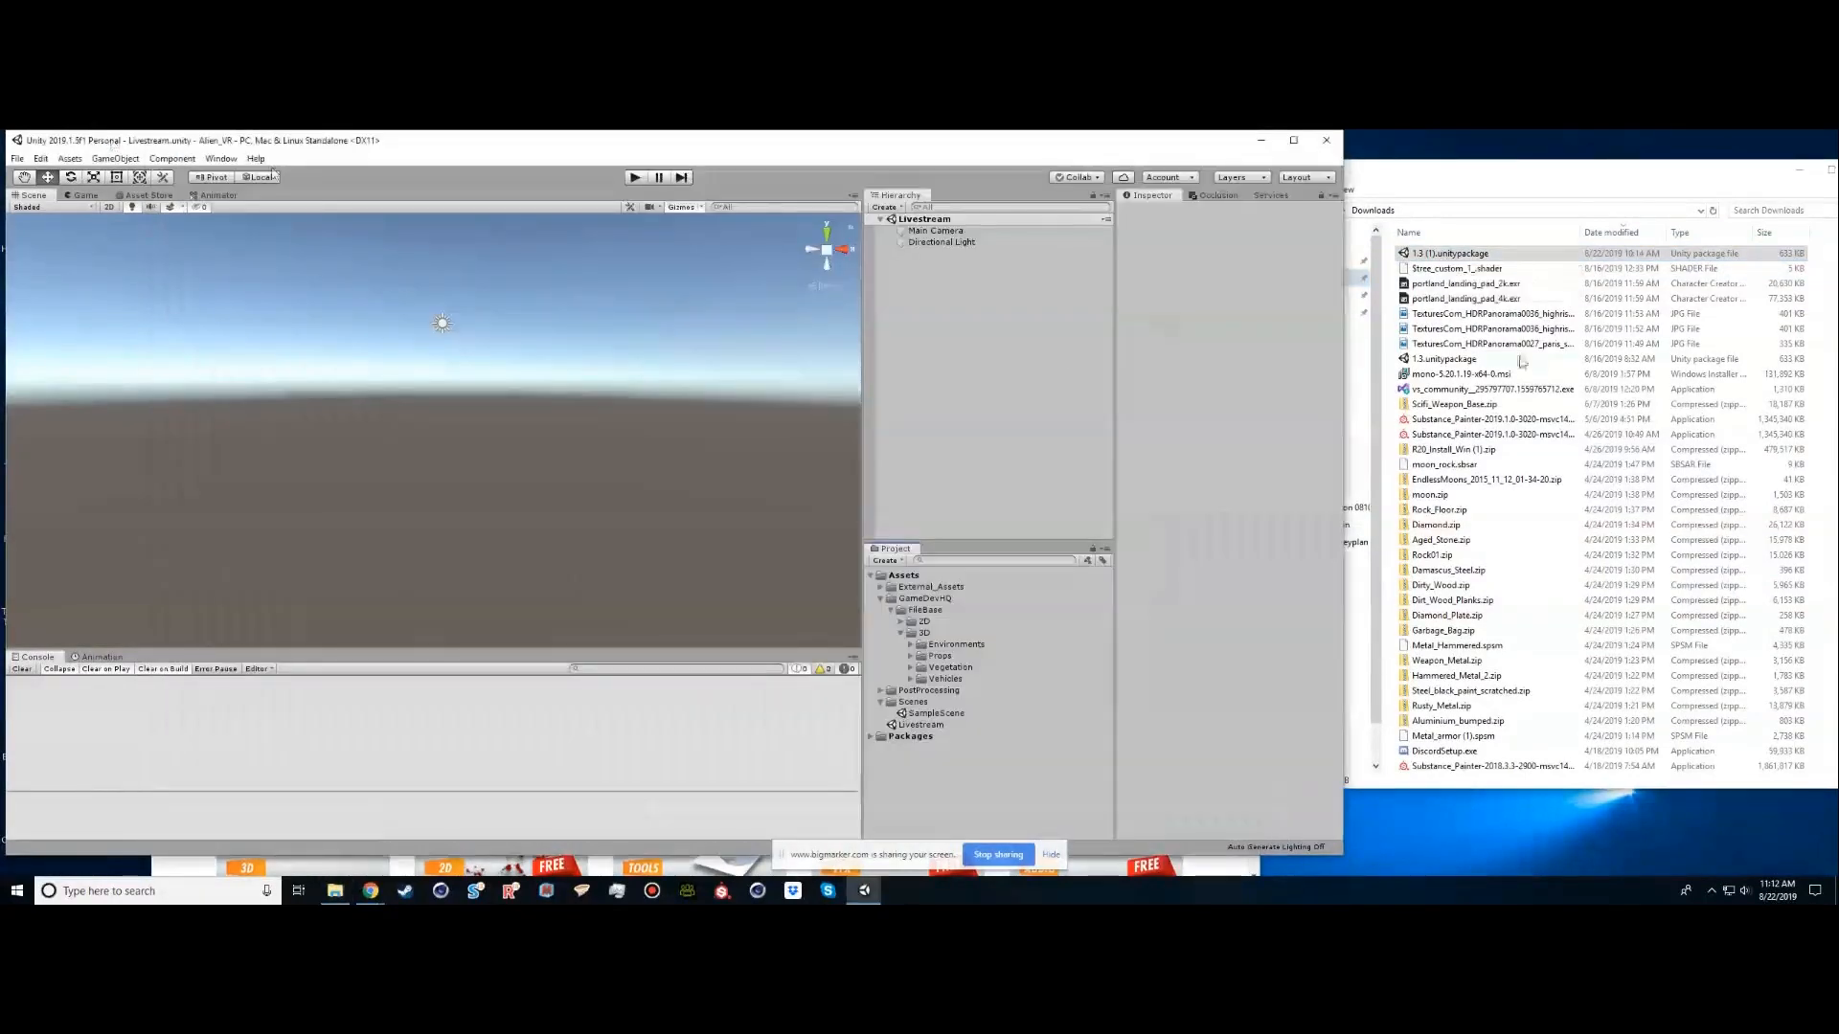
{"action": "left_click_drag", "start_coordinate": [1448, 257], "coordinate": [952, 768]}
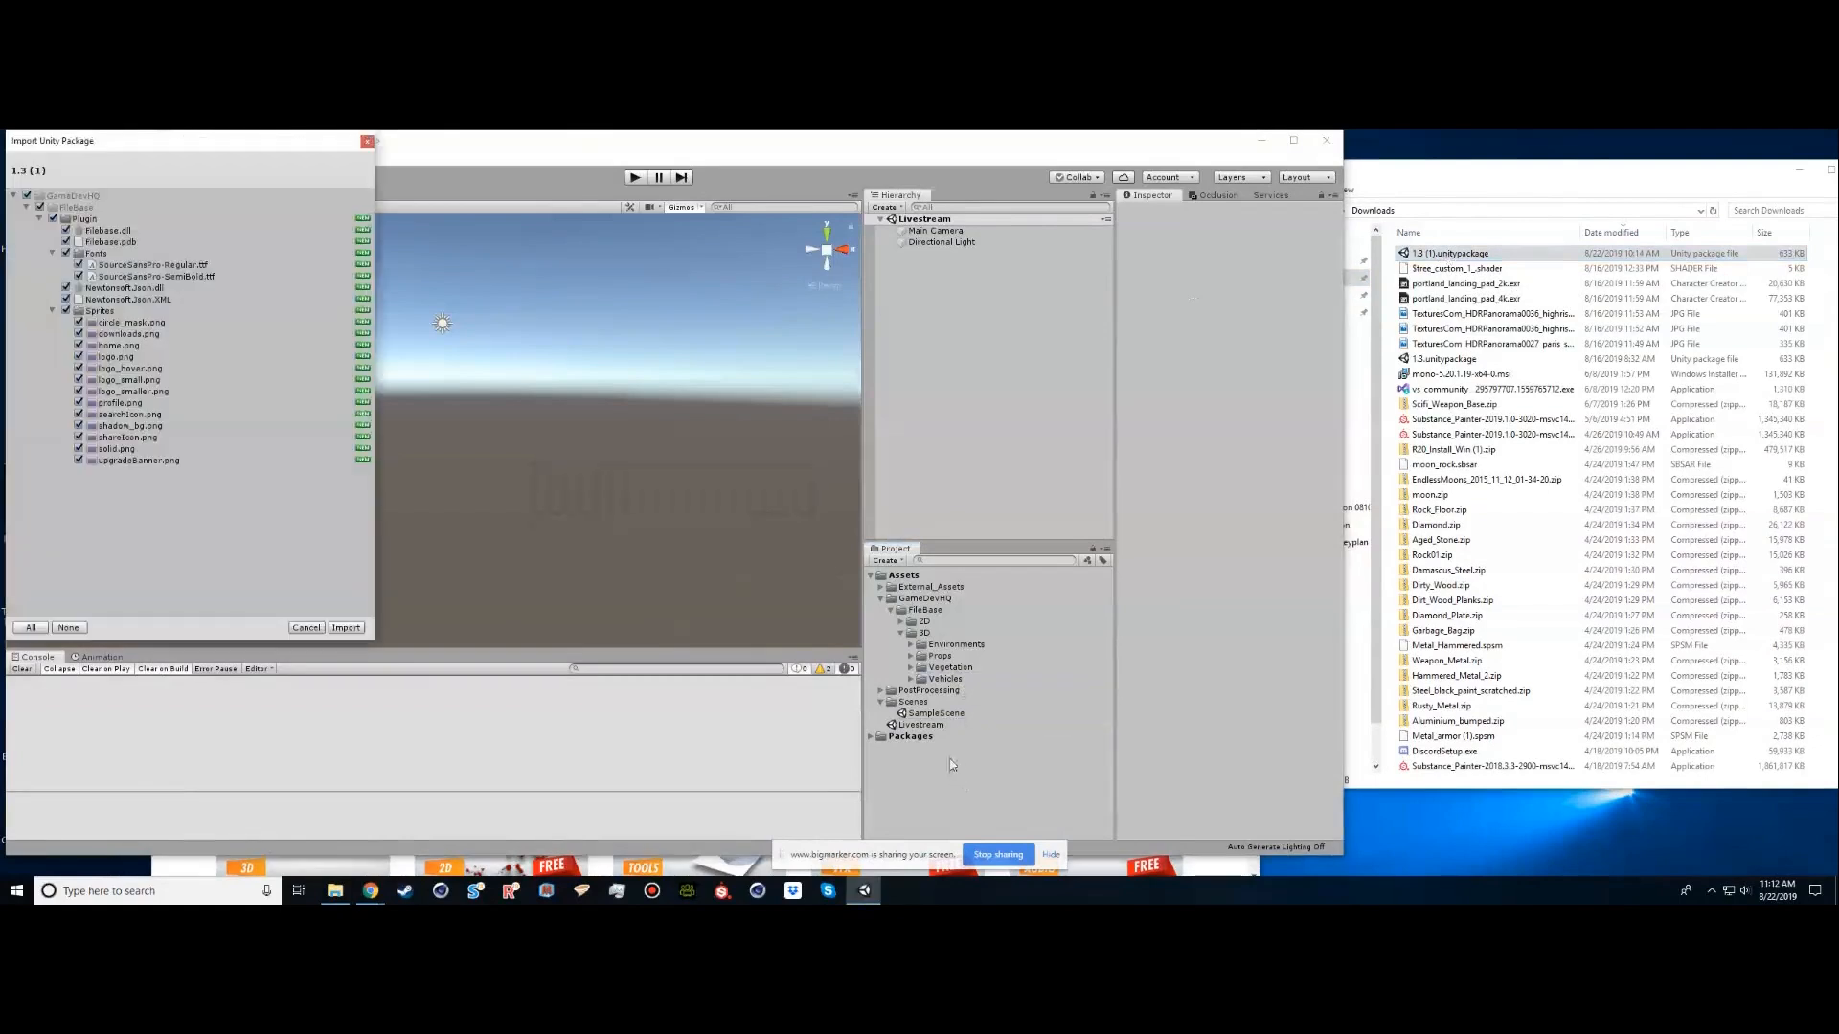
{"action": "left_click", "coordinate": [346, 628]}
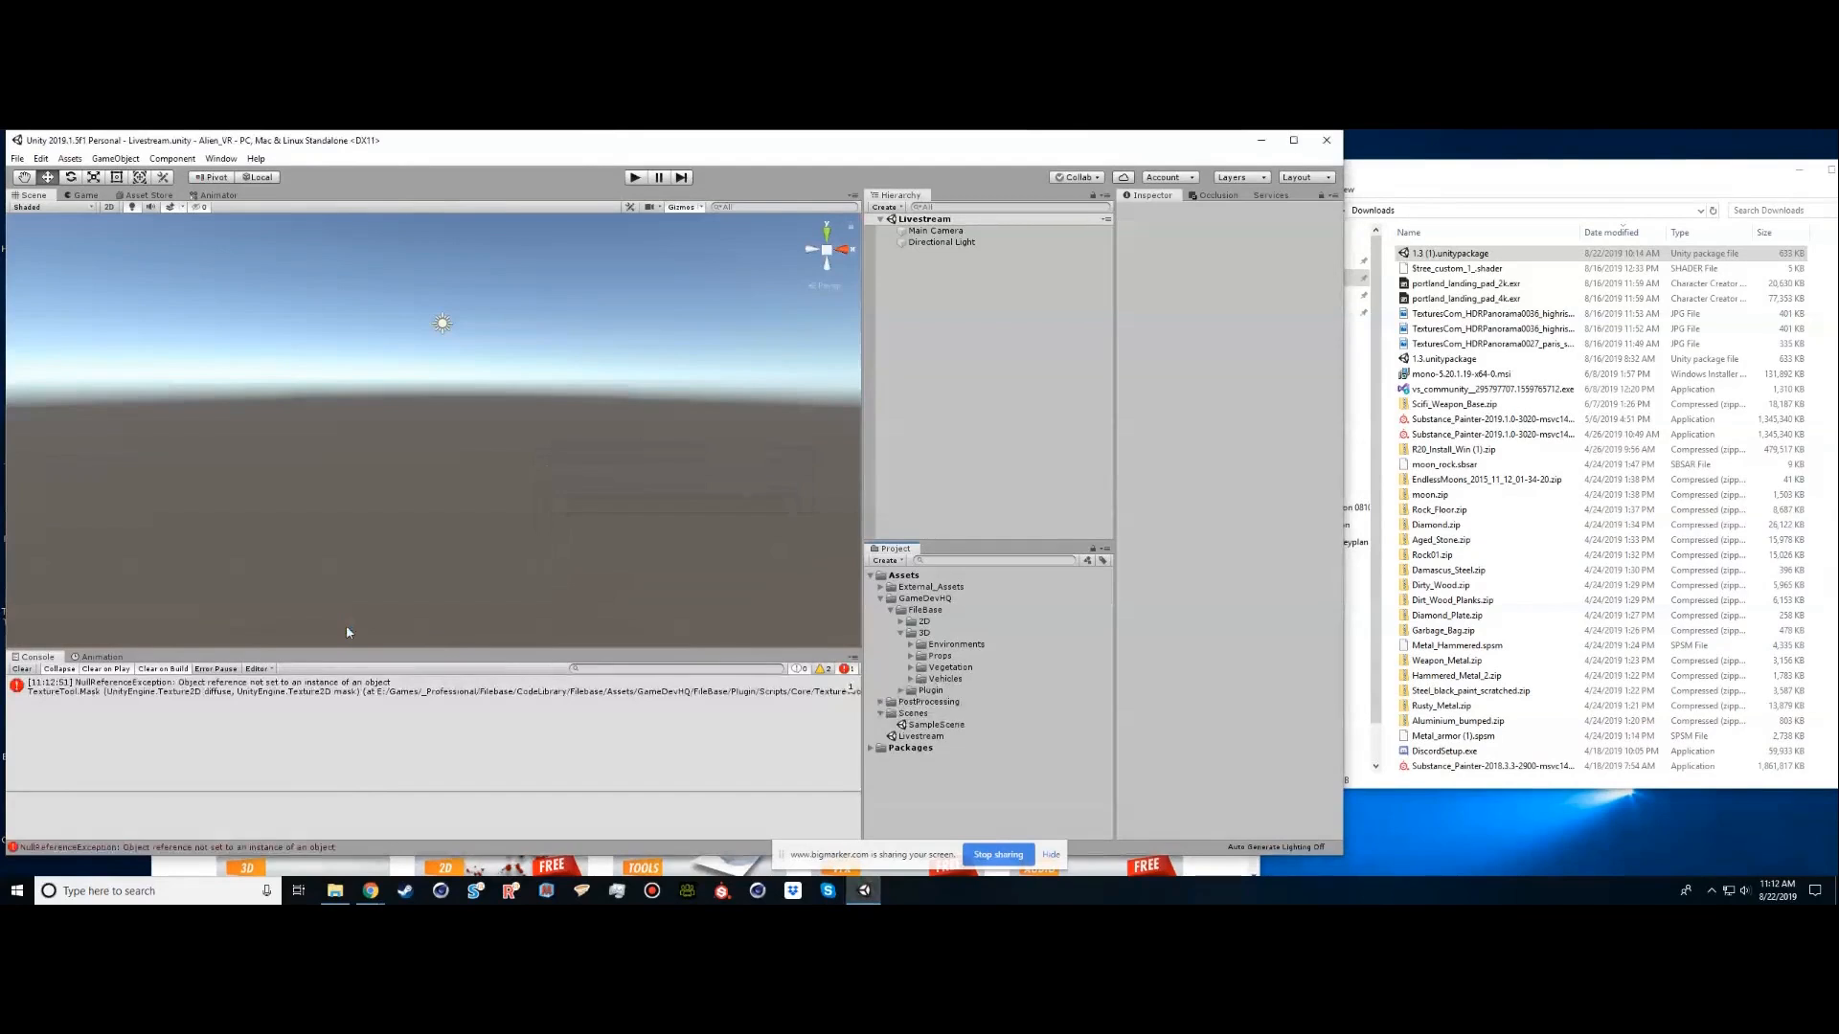
{"action": "left_click", "coordinate": [21, 668]}
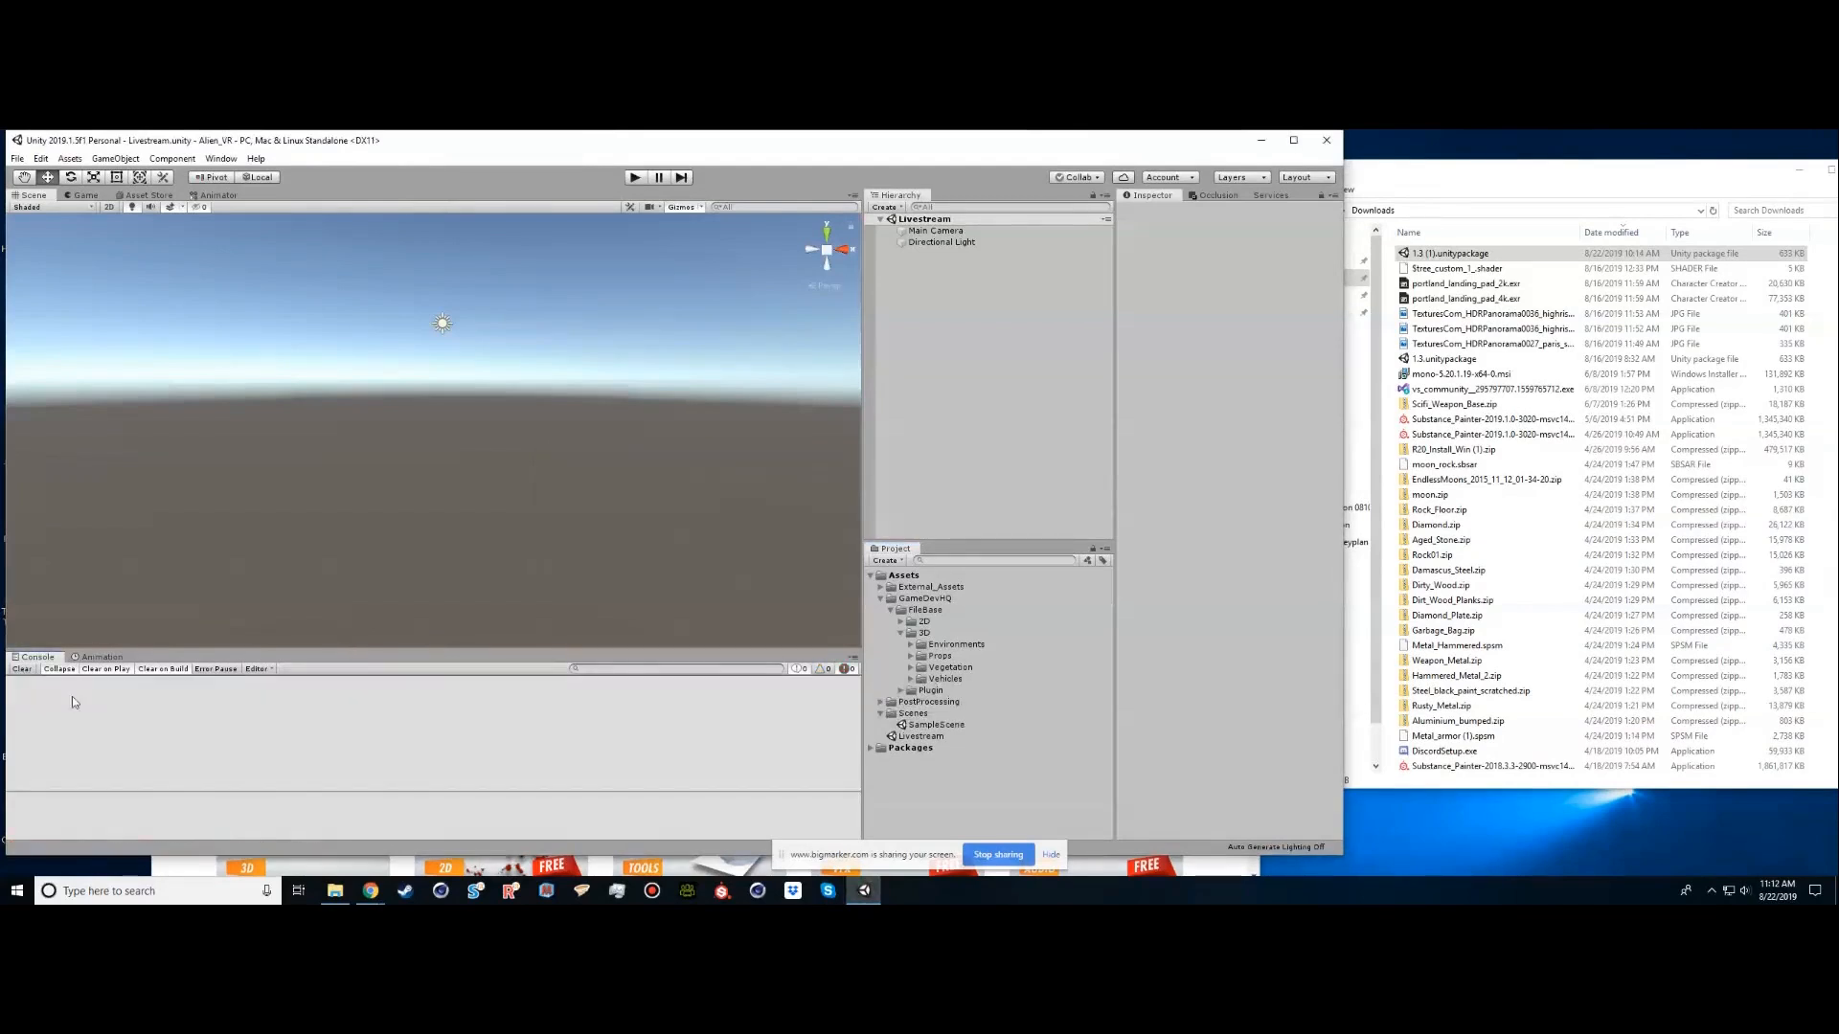
Open Filebase and update the plugin to version 2.5 by importing its update package
{"action": "left_click", "coordinate": [223, 159]}
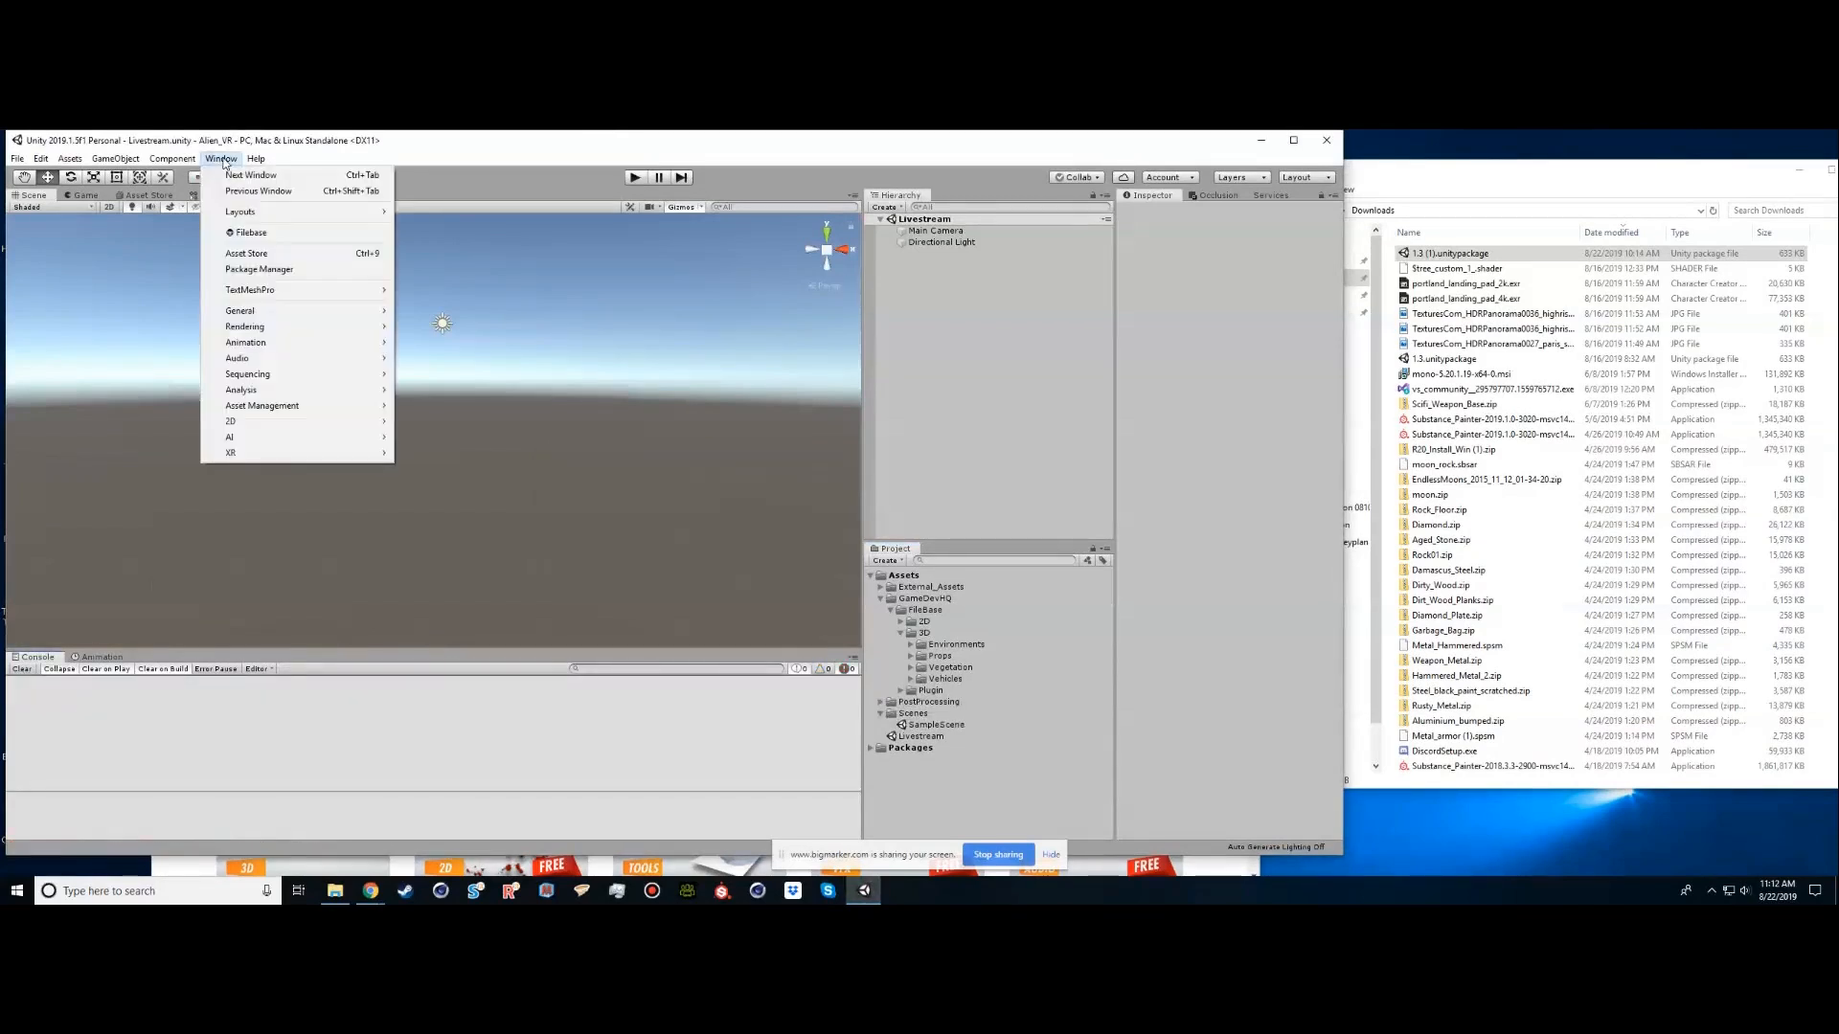
{"action": "left_click", "coordinate": [252, 234]}
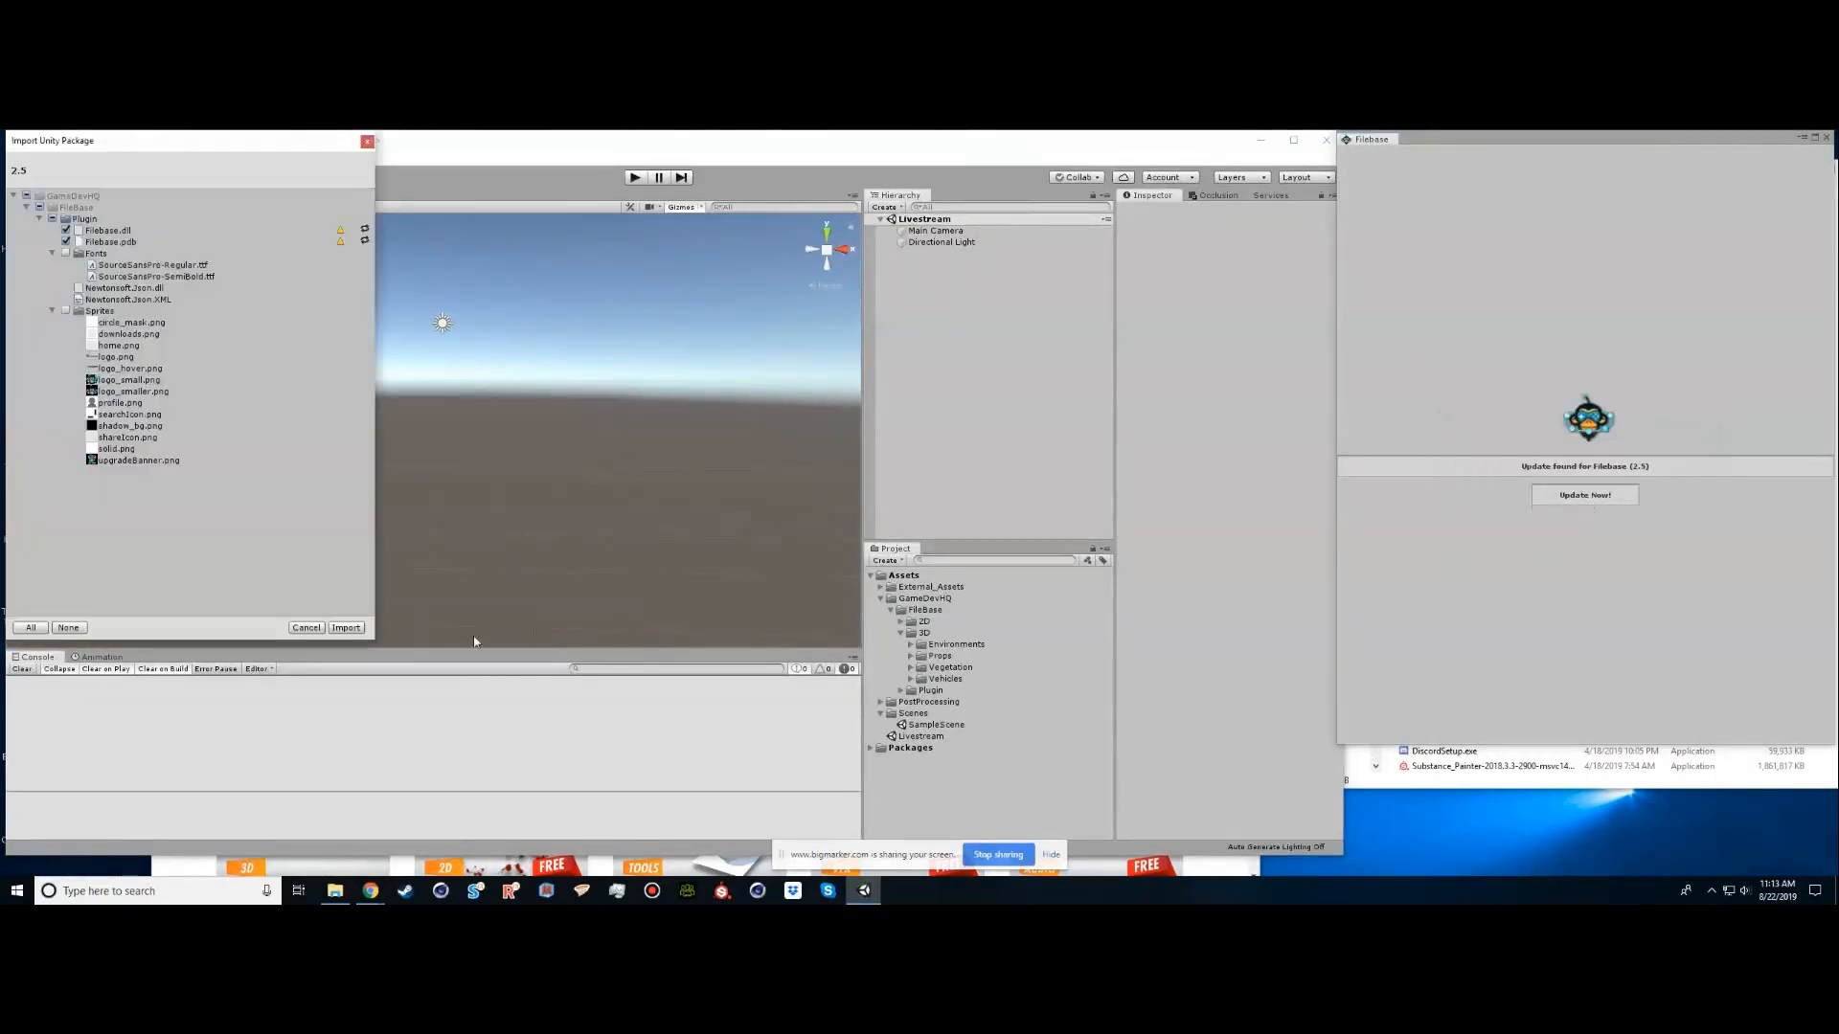
{"action": "left_click", "coordinate": [354, 627]}
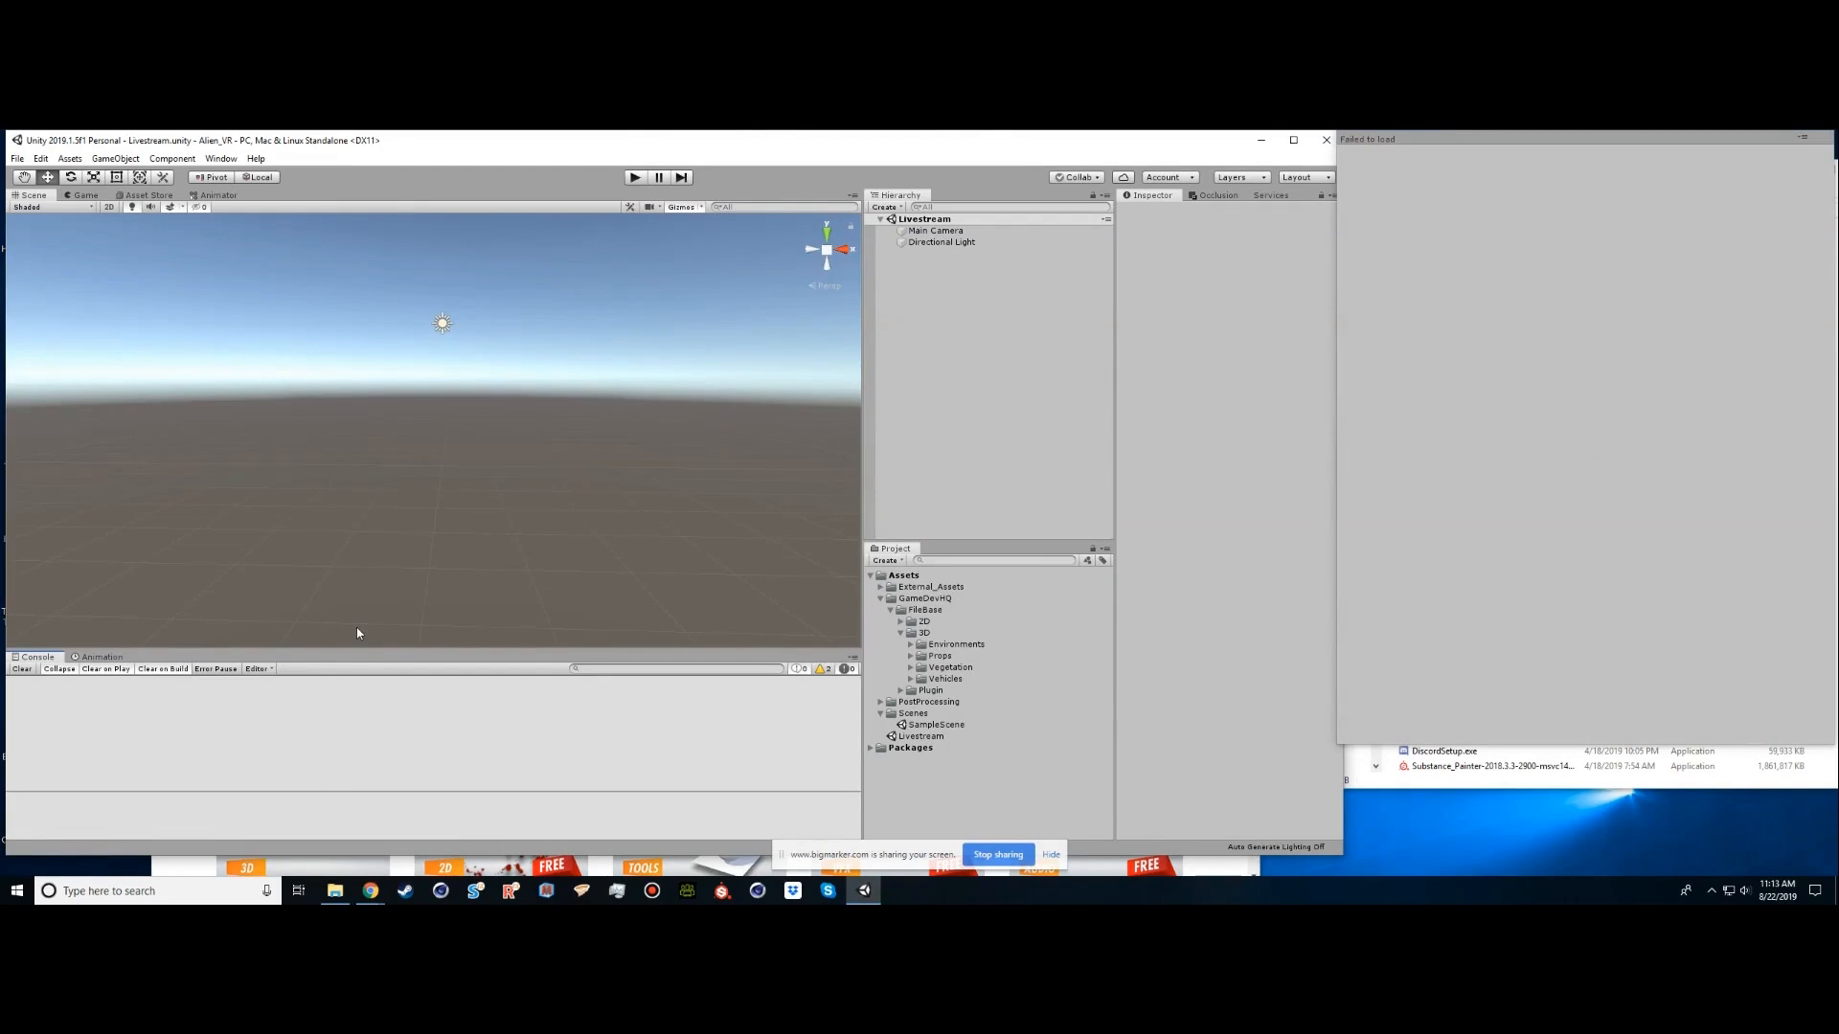
Close the plugin window that failed to load and reopen Filebase
{"action": "left_click", "coordinate": [1804, 139]}
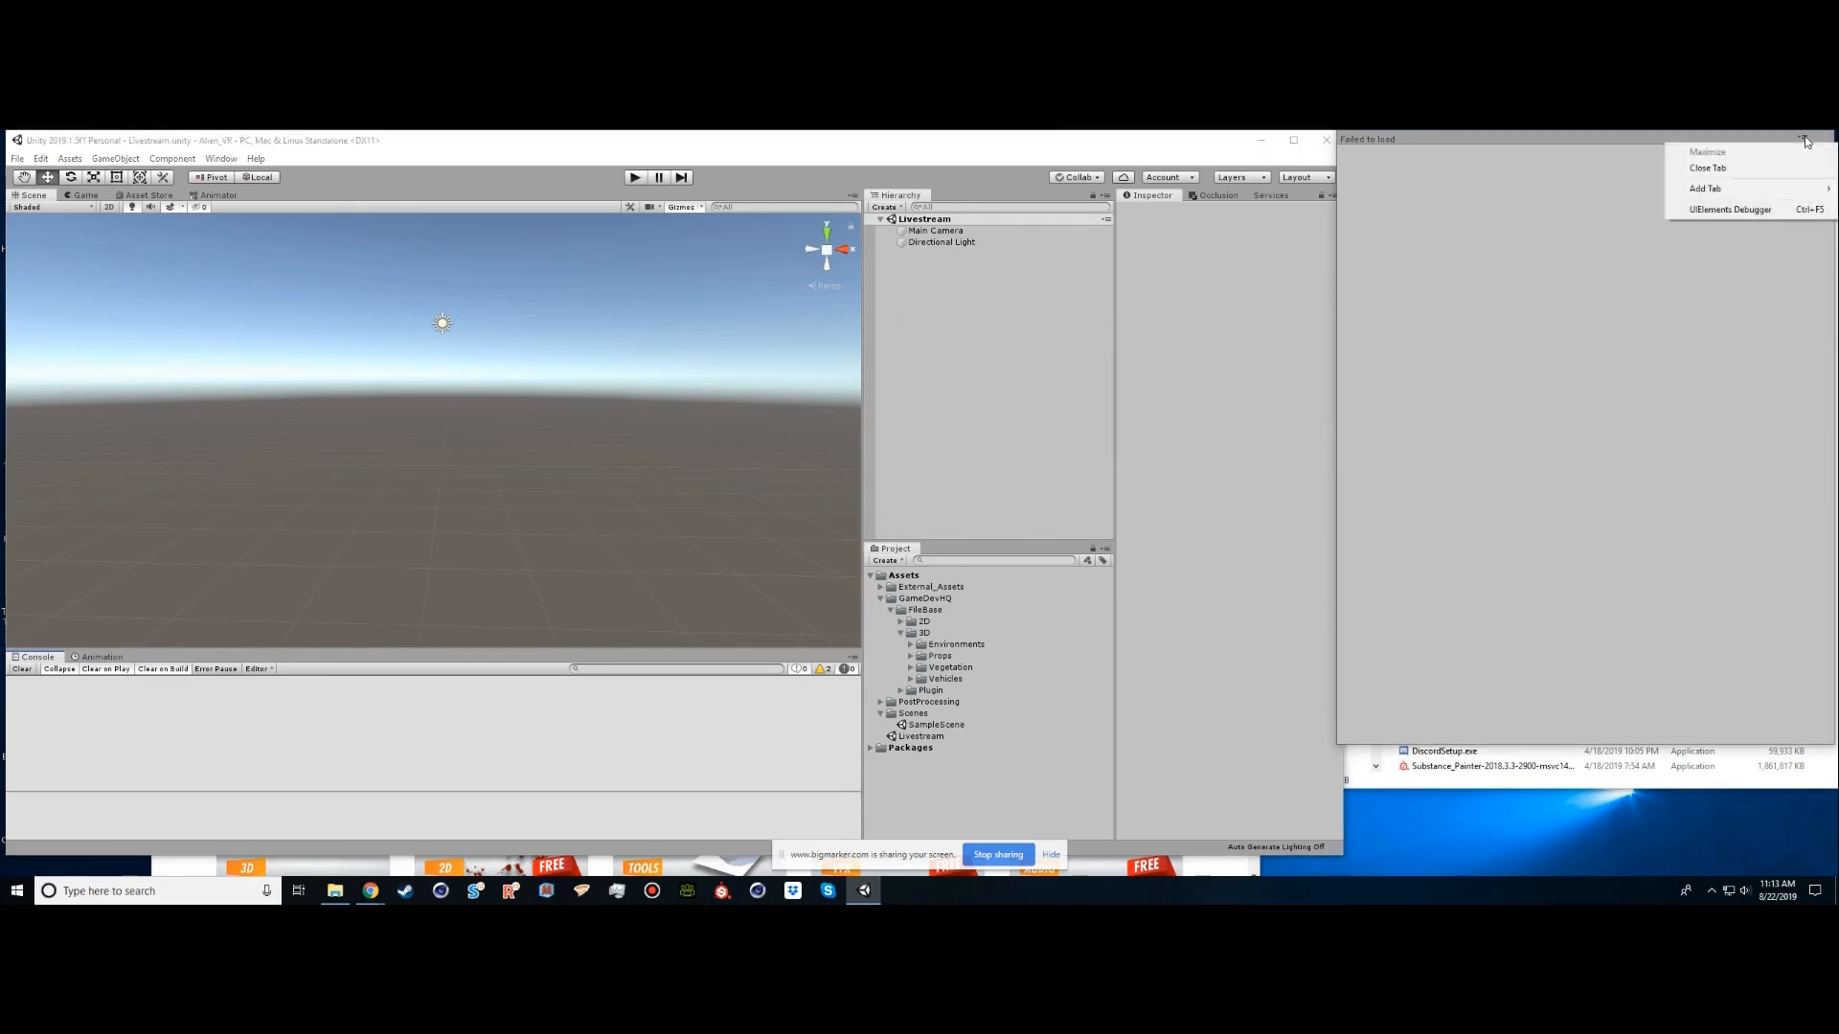
{"action": "left_click", "coordinate": [1761, 169]}
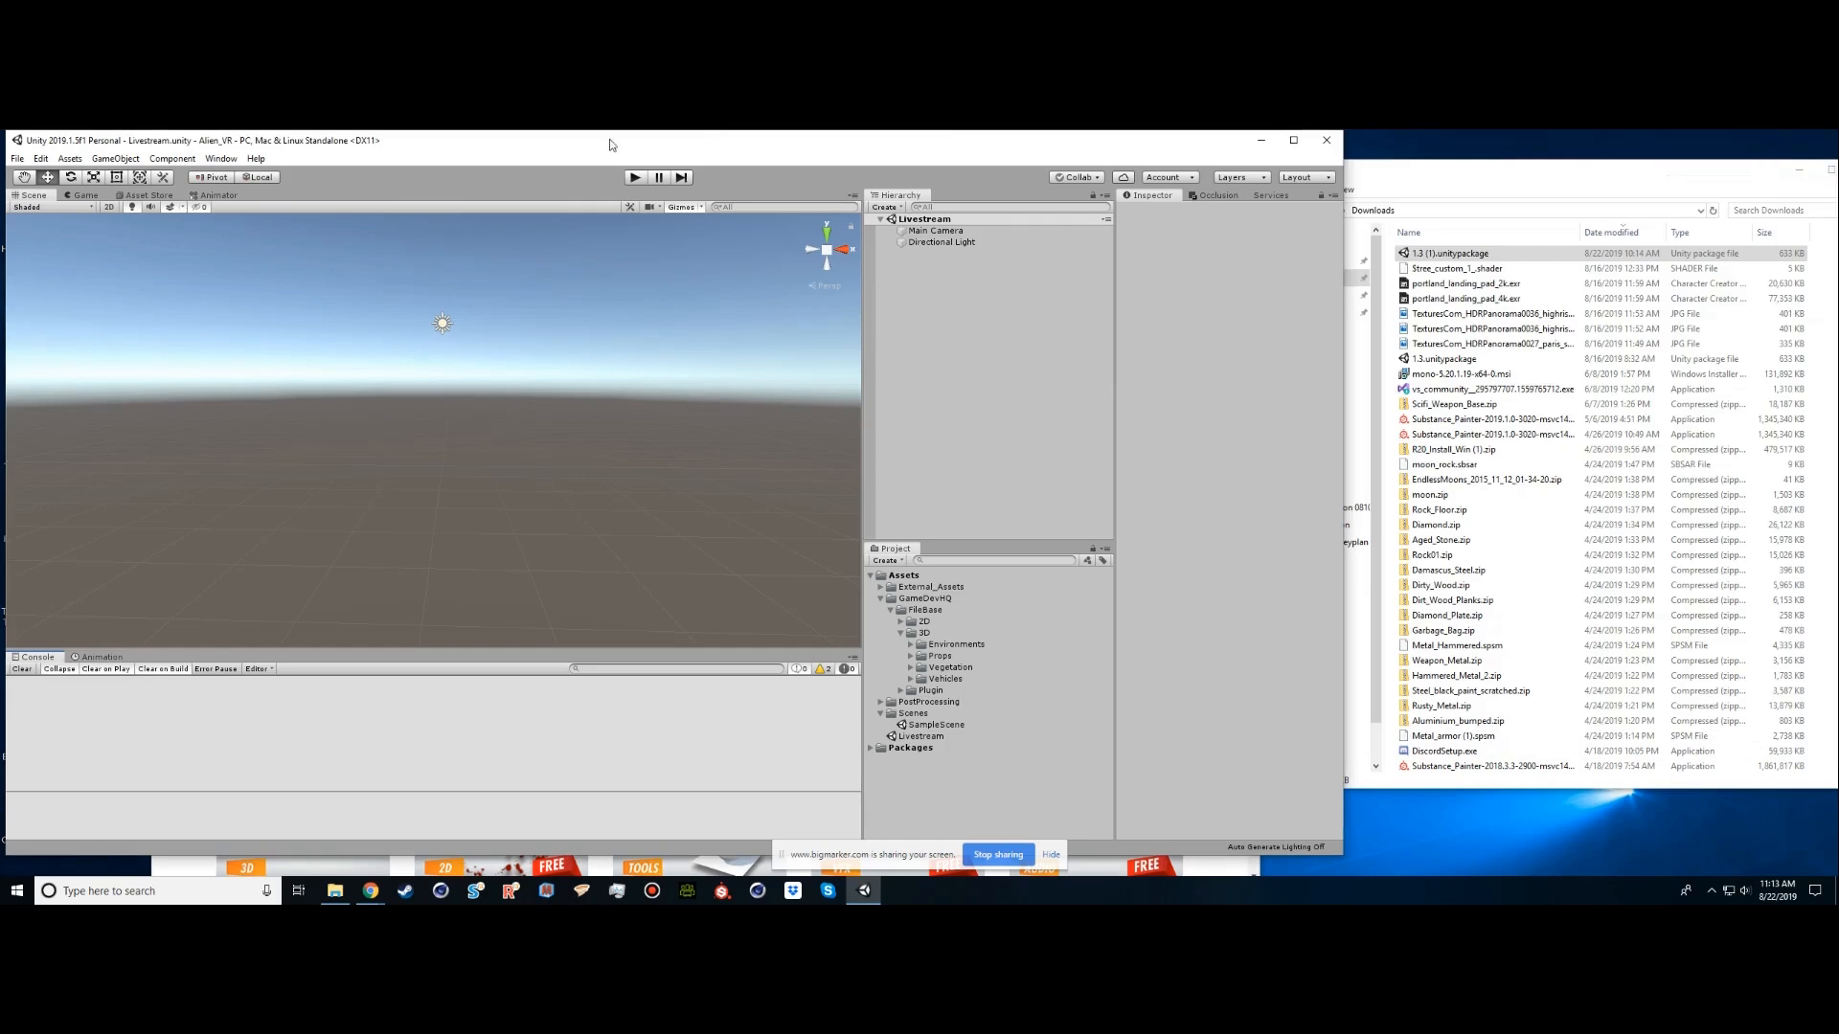
{"action": "left_click", "coordinate": [223, 160]}
{"action": "left_click", "coordinate": [247, 232]}
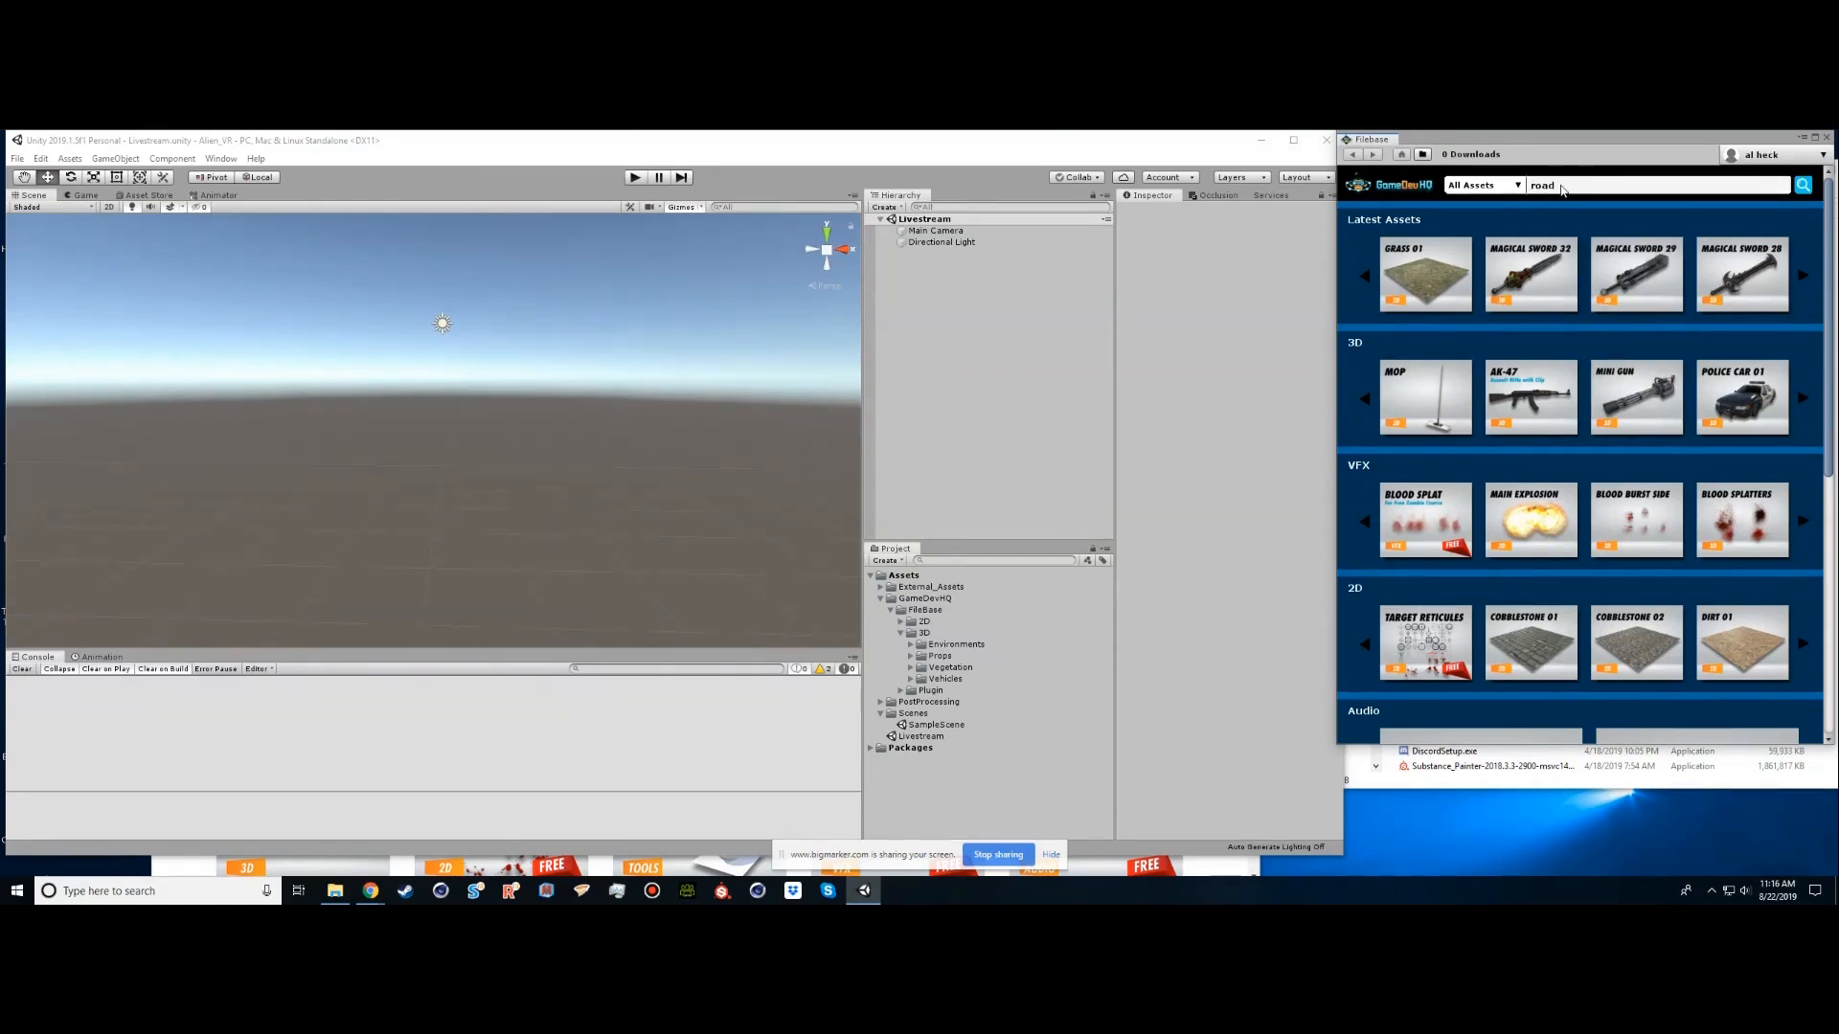
Search the Filebase asset library for "road" and for "quad"
{"action": "key", "text": "Return"}
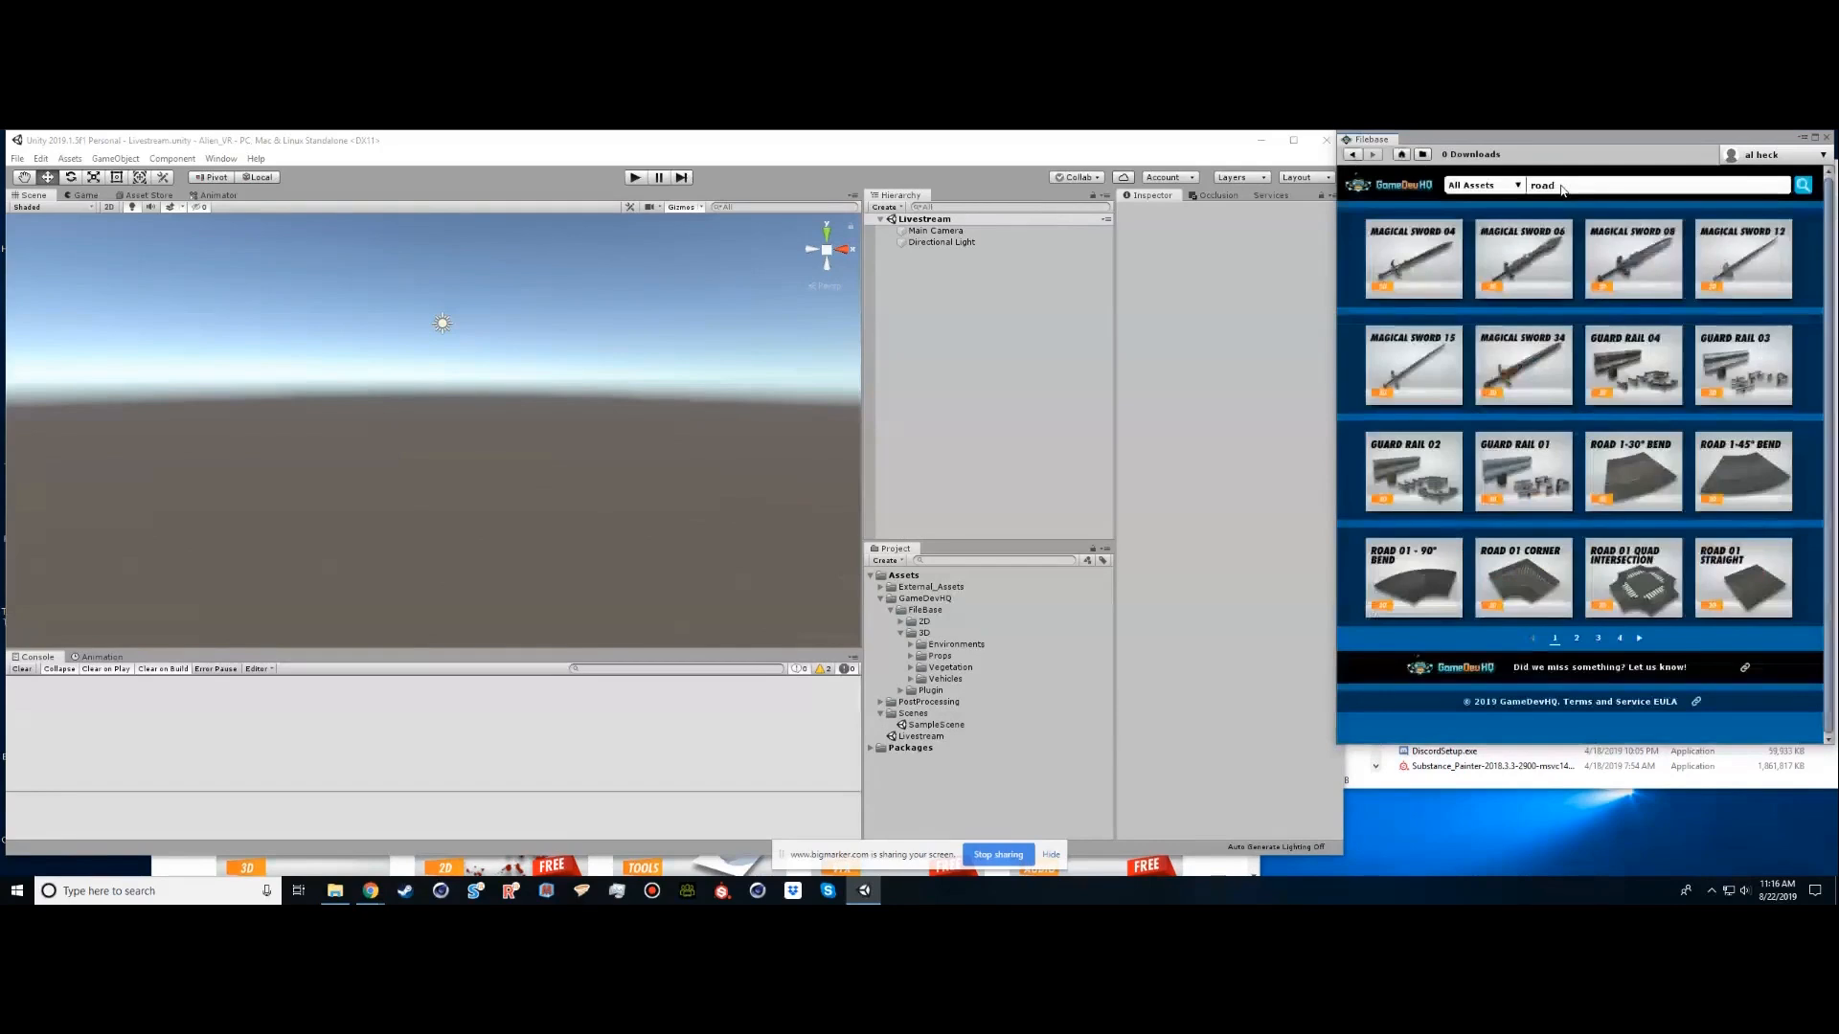
{"action": "double_click", "coordinate": [1560, 187]}
{"action": "type", "text": "quad"}
{"action": "key", "text": "Return"}
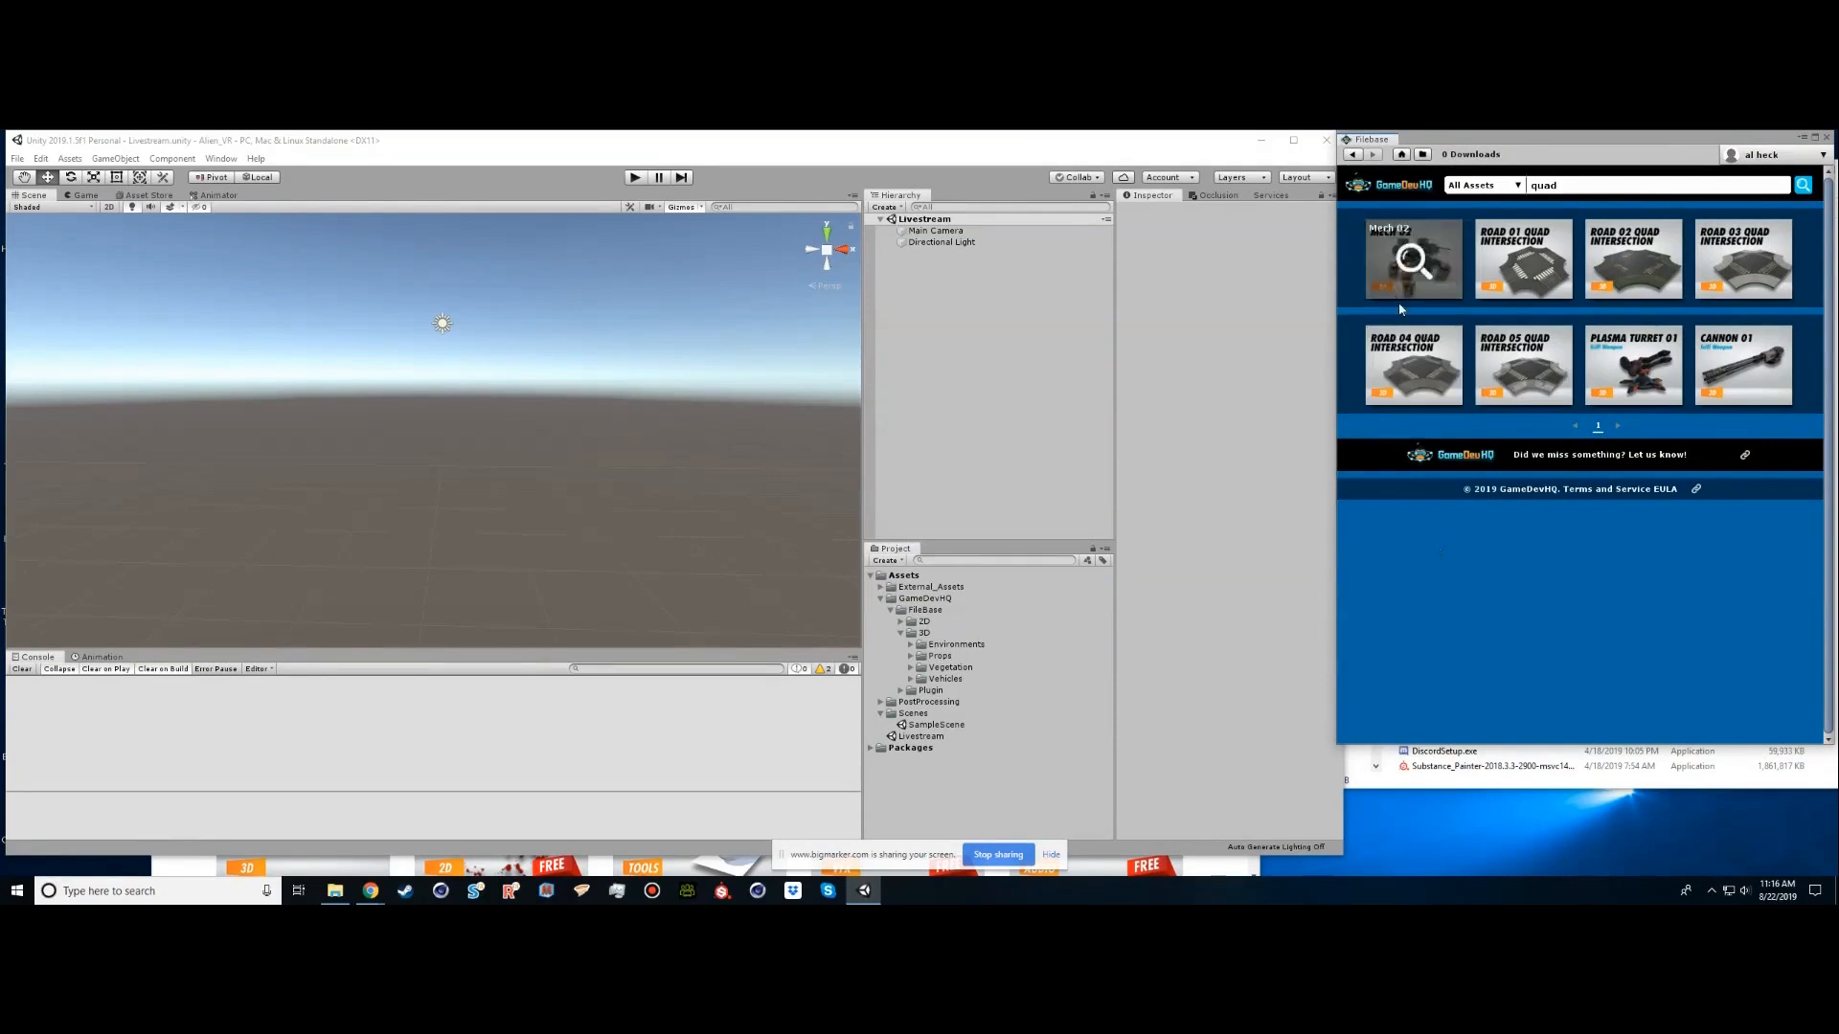
View the Road 04 - Quad Intersection asset page and its enlarged preview image
{"action": "left_click", "coordinate": [1421, 372]}
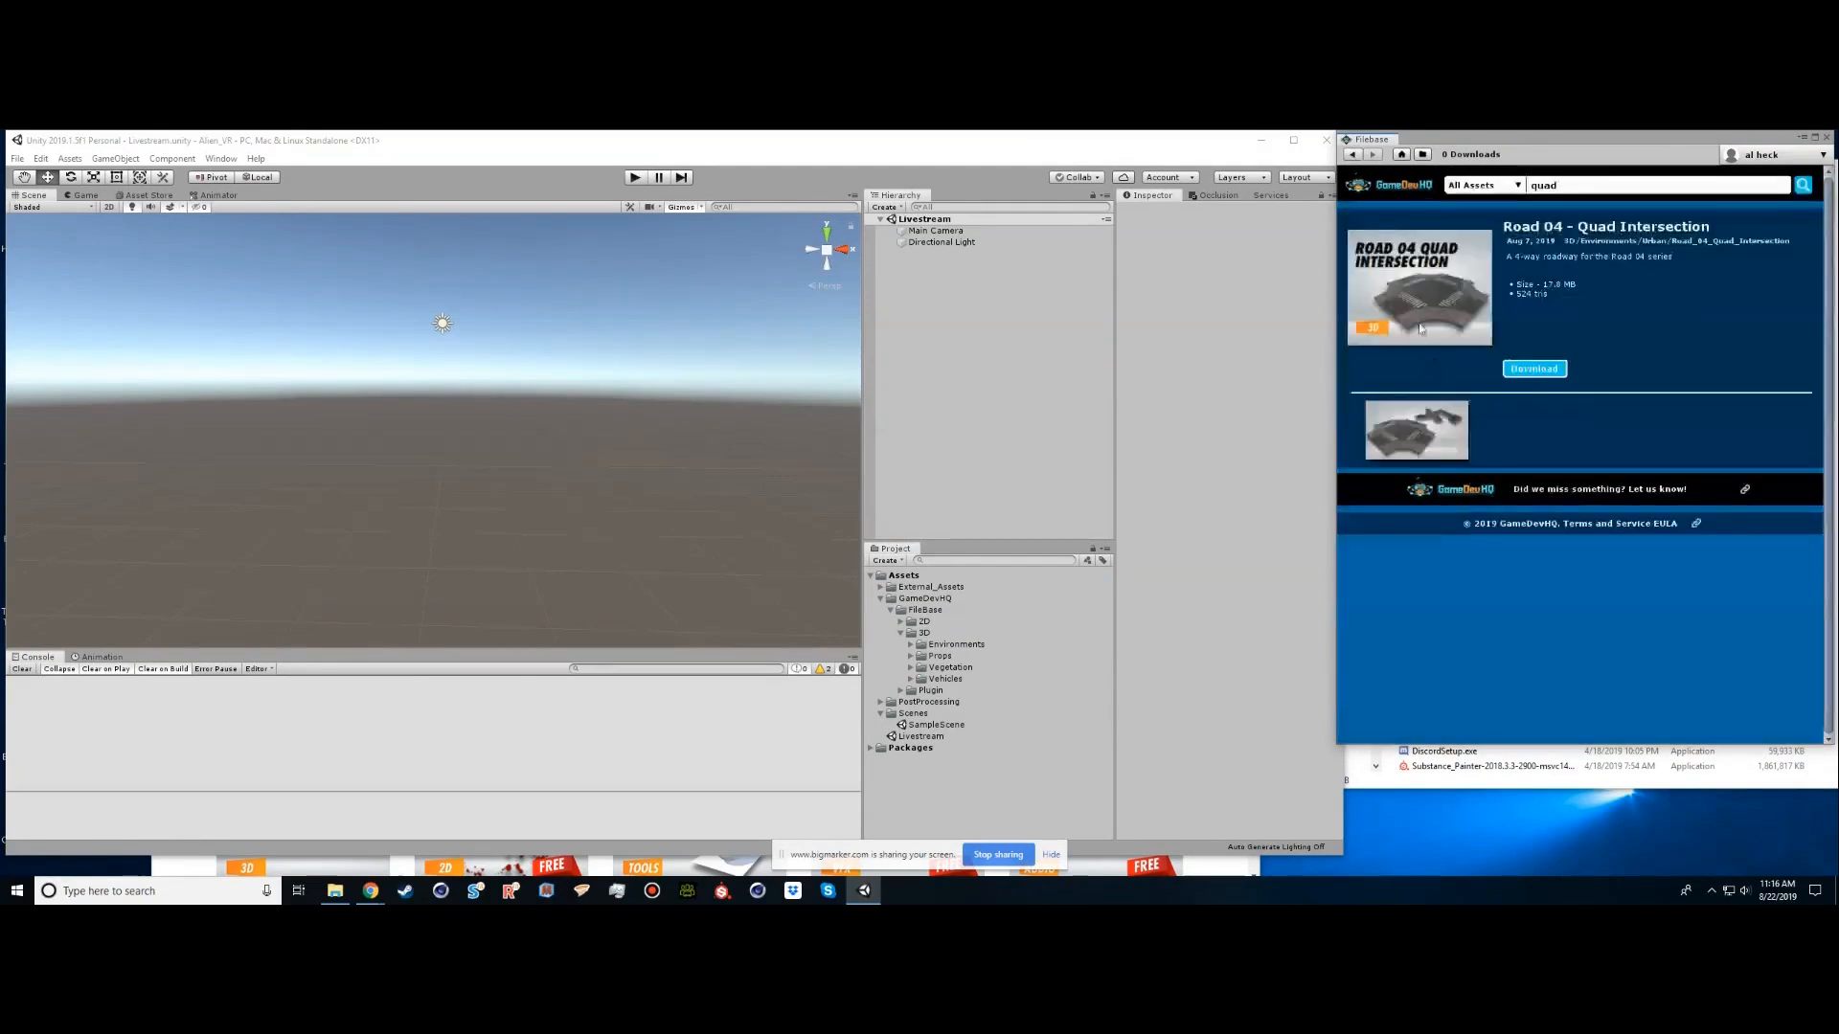
{"action": "left_click", "coordinate": [1416, 428]}
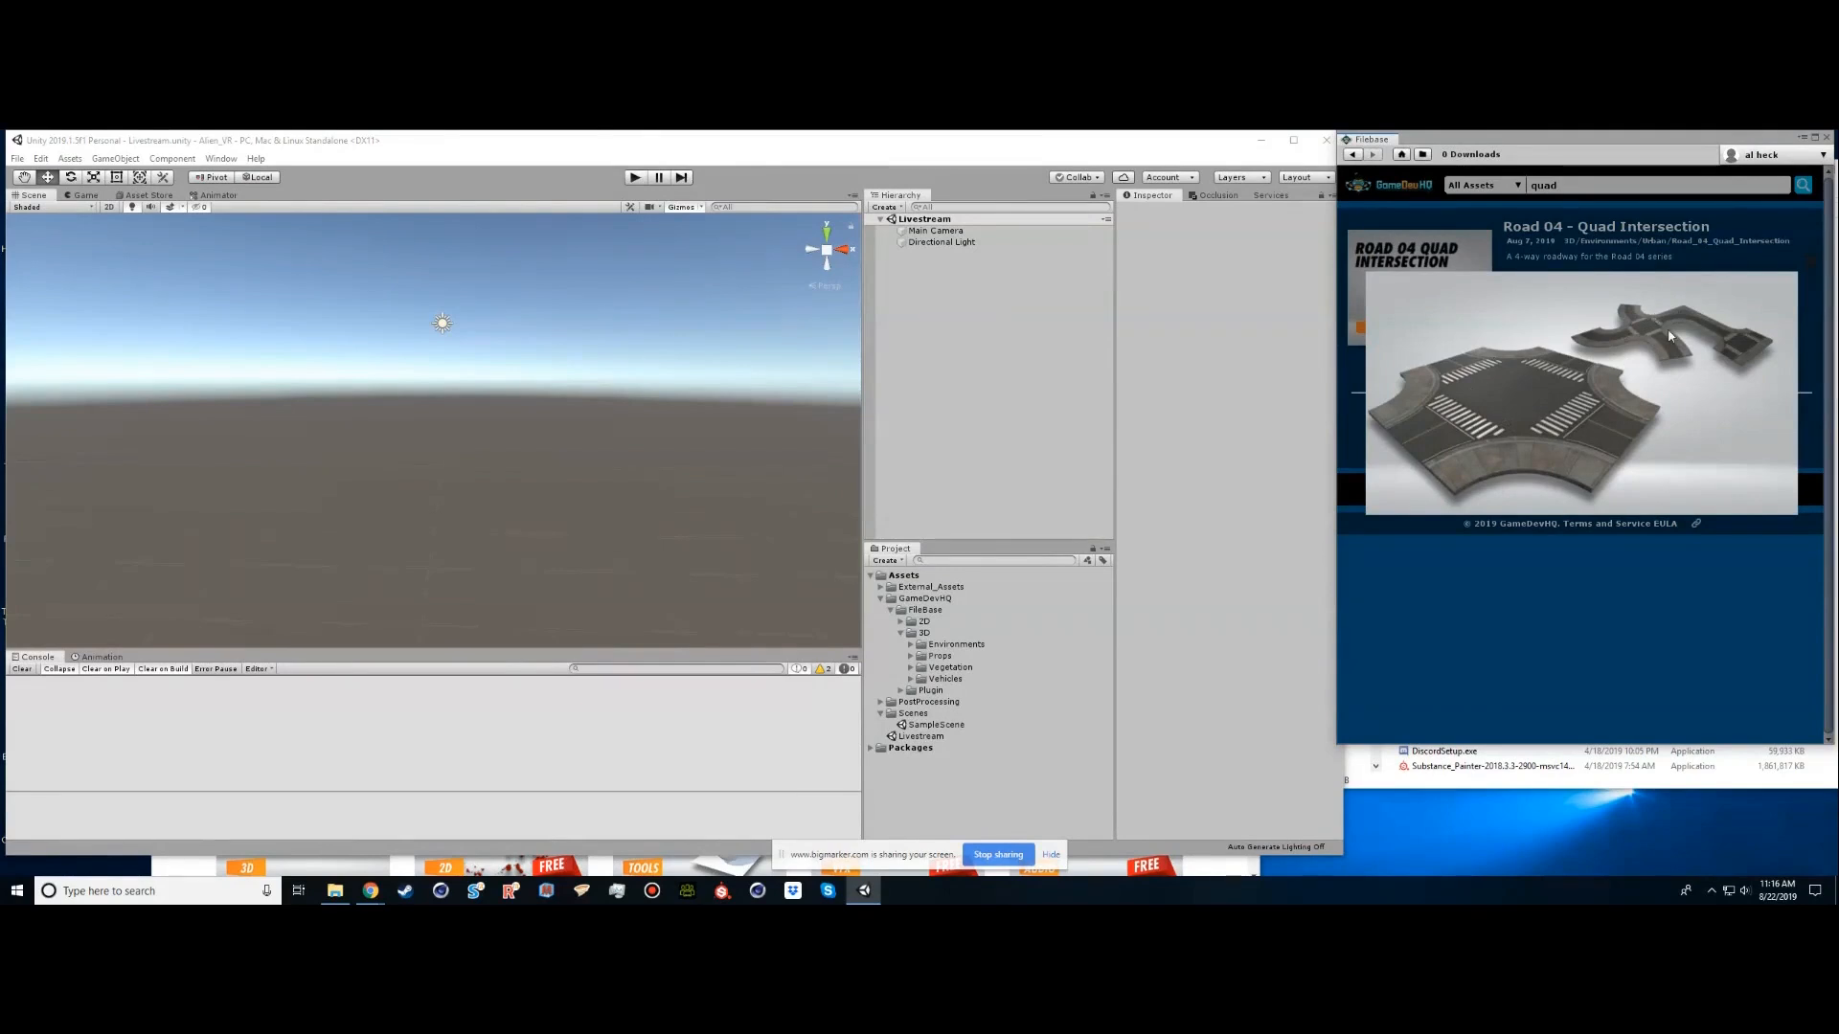
{"action": "left_click", "coordinate": [1599, 601]}
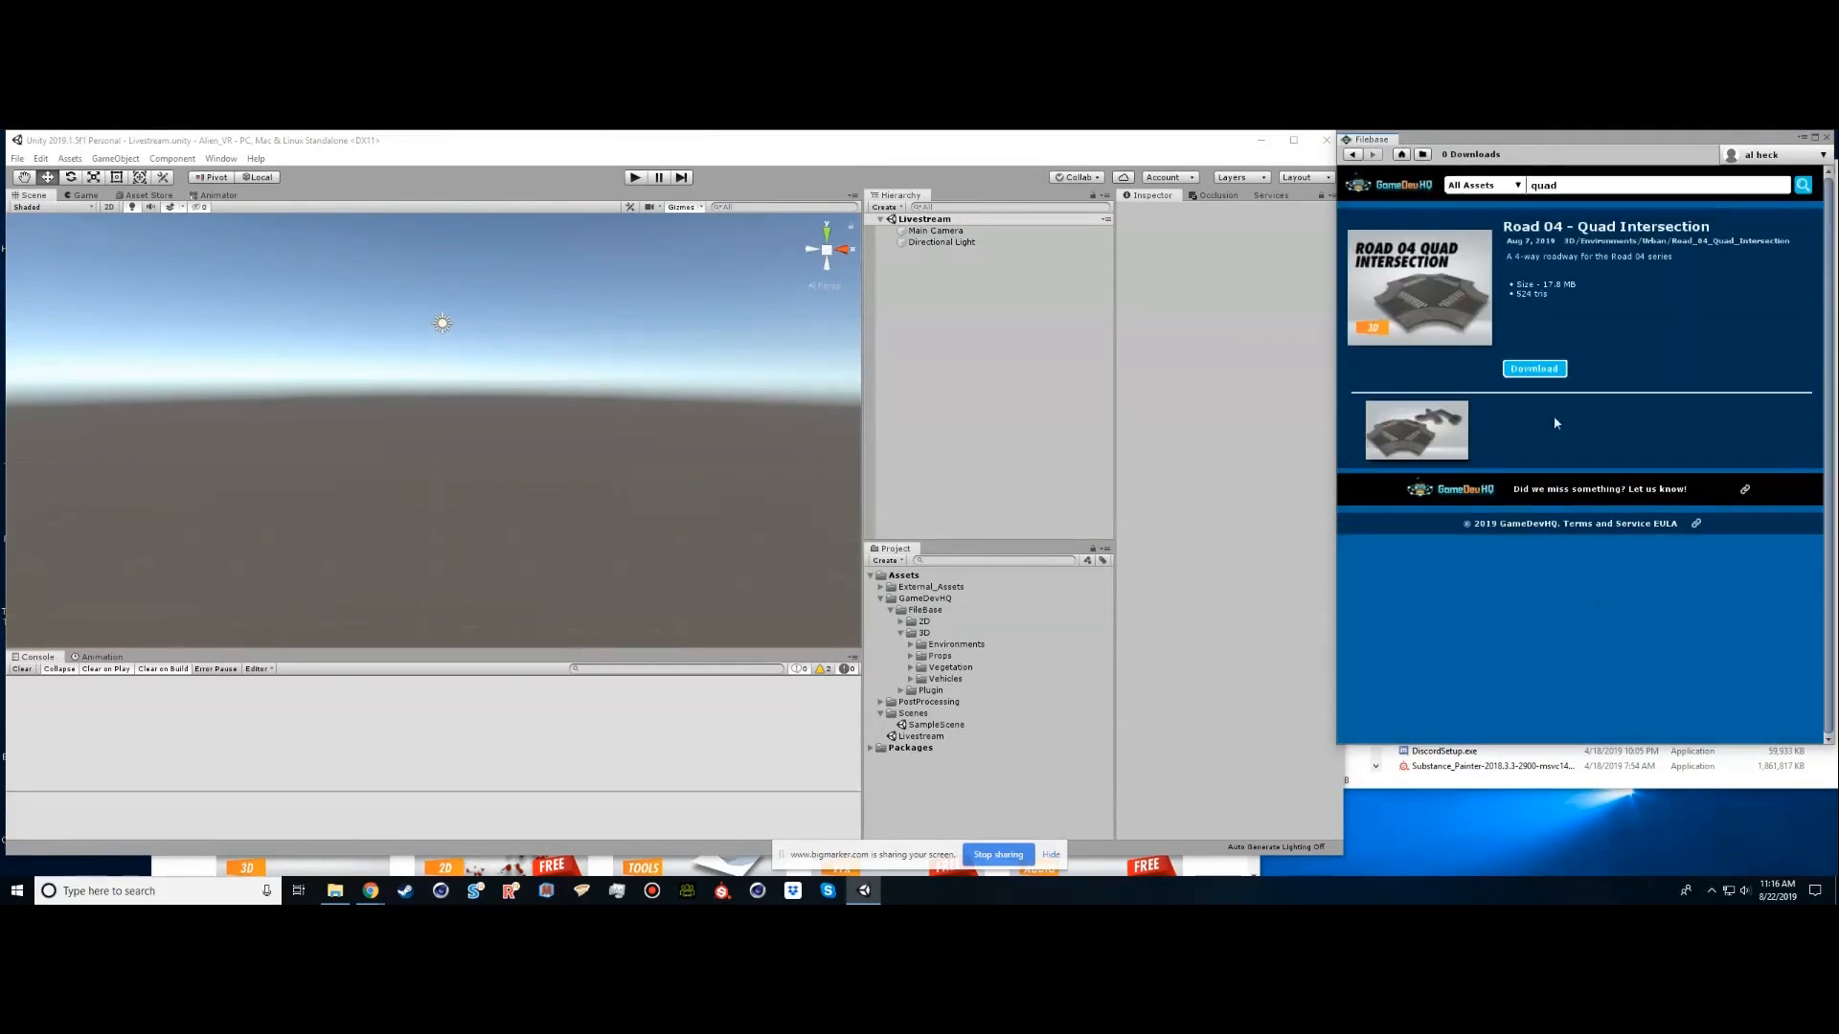
Search Filebase for "road 04" and open the Road 04 Quad Intersection asset from the results
{"action": "double_click", "coordinate": [1555, 184]}
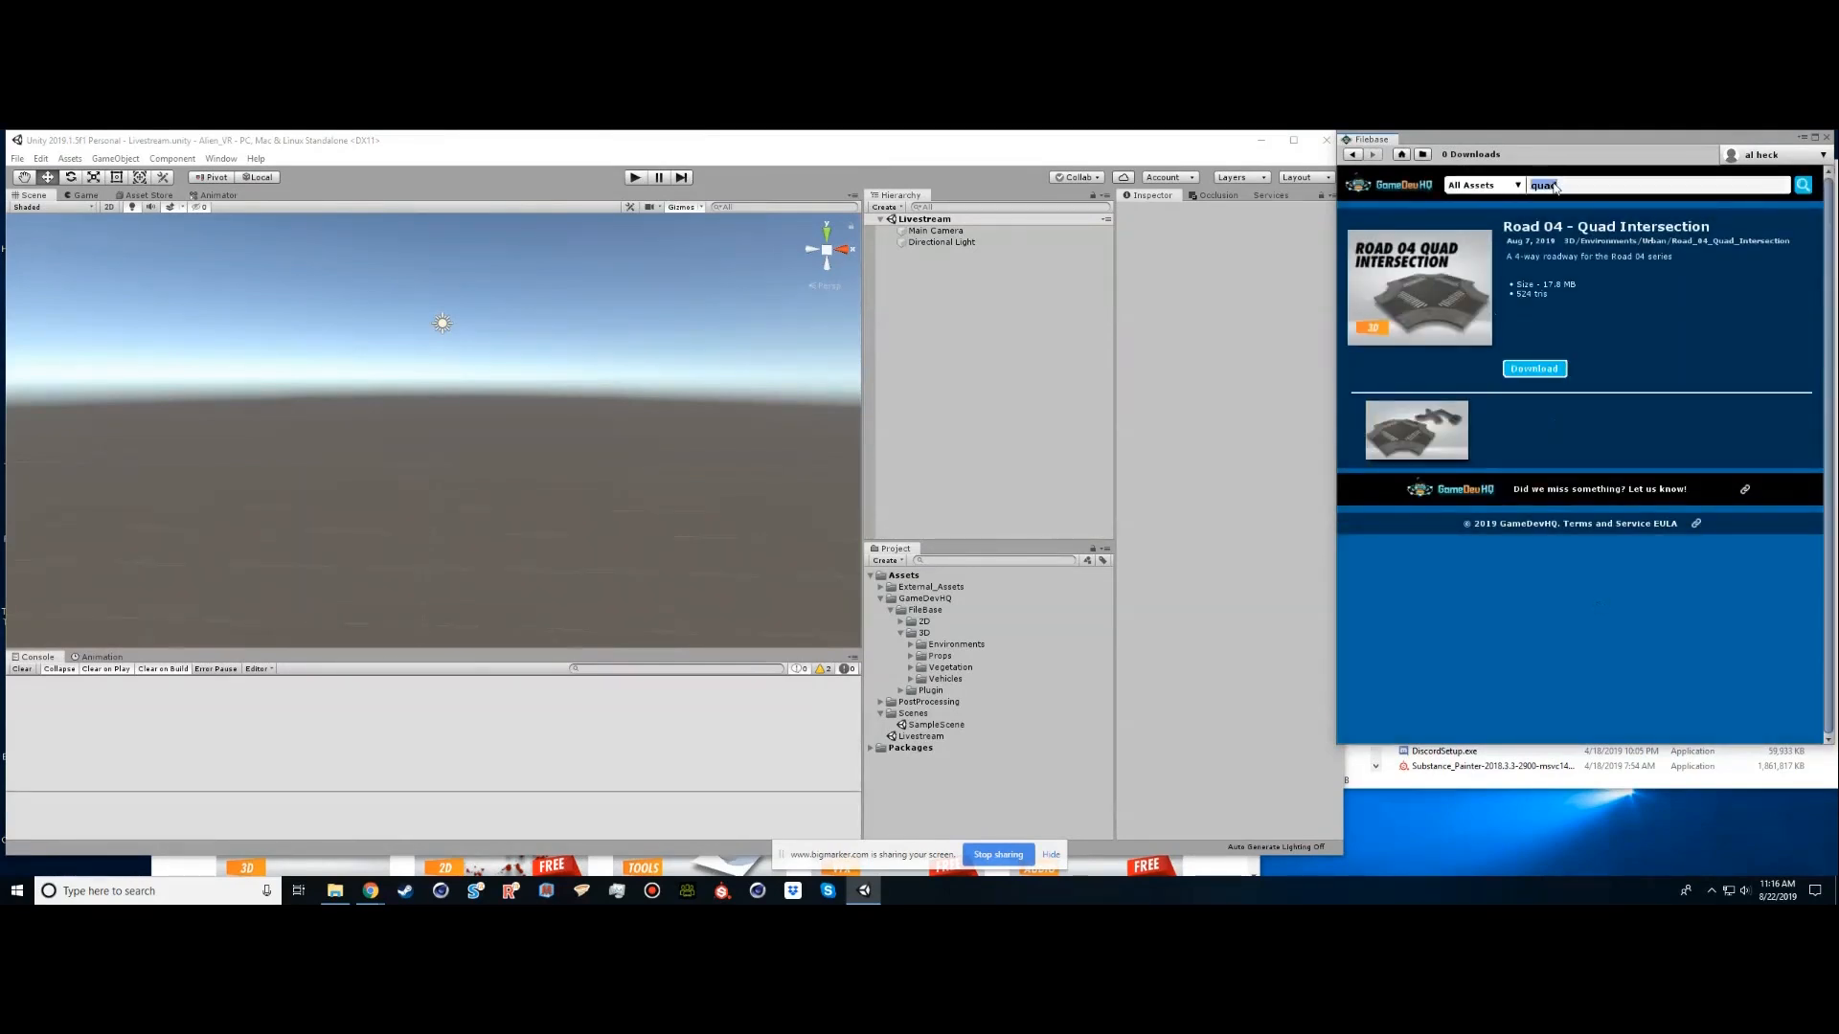
{"action": "type", "text": "road 04"}
{"action": "key", "text": "Return"}
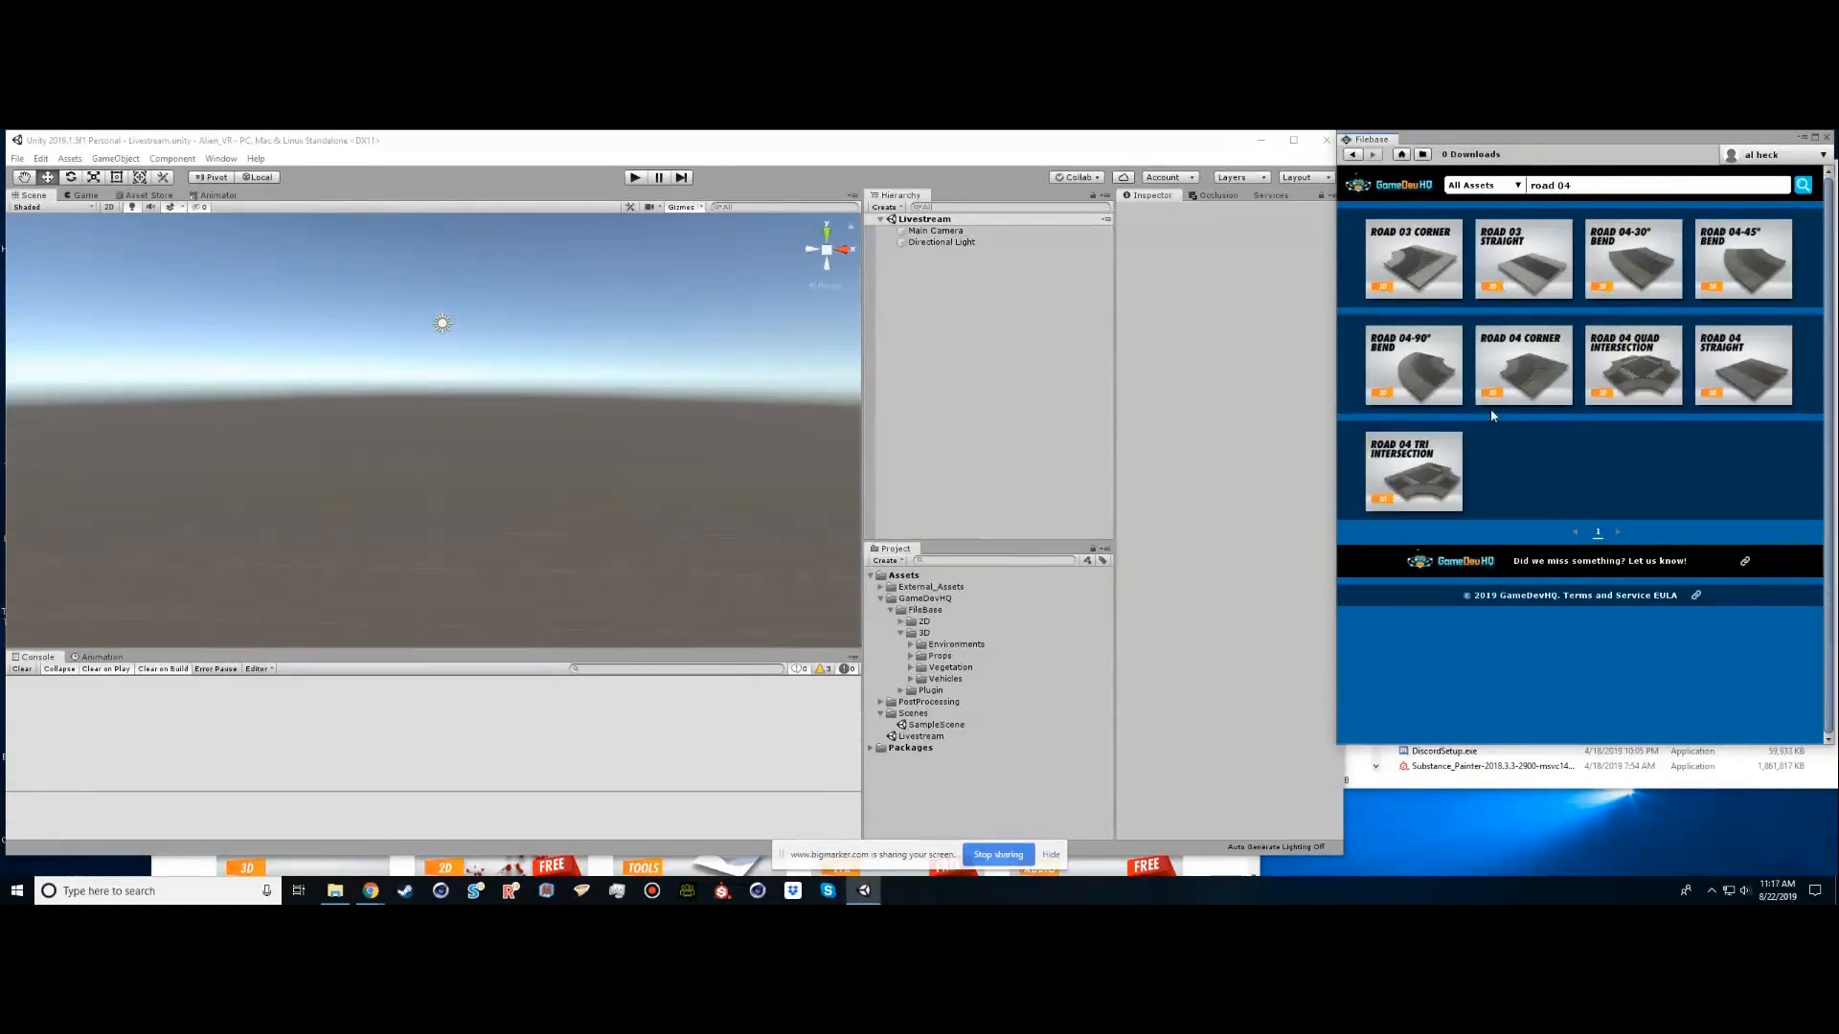
{"action": "left_click", "coordinate": [1631, 369]}
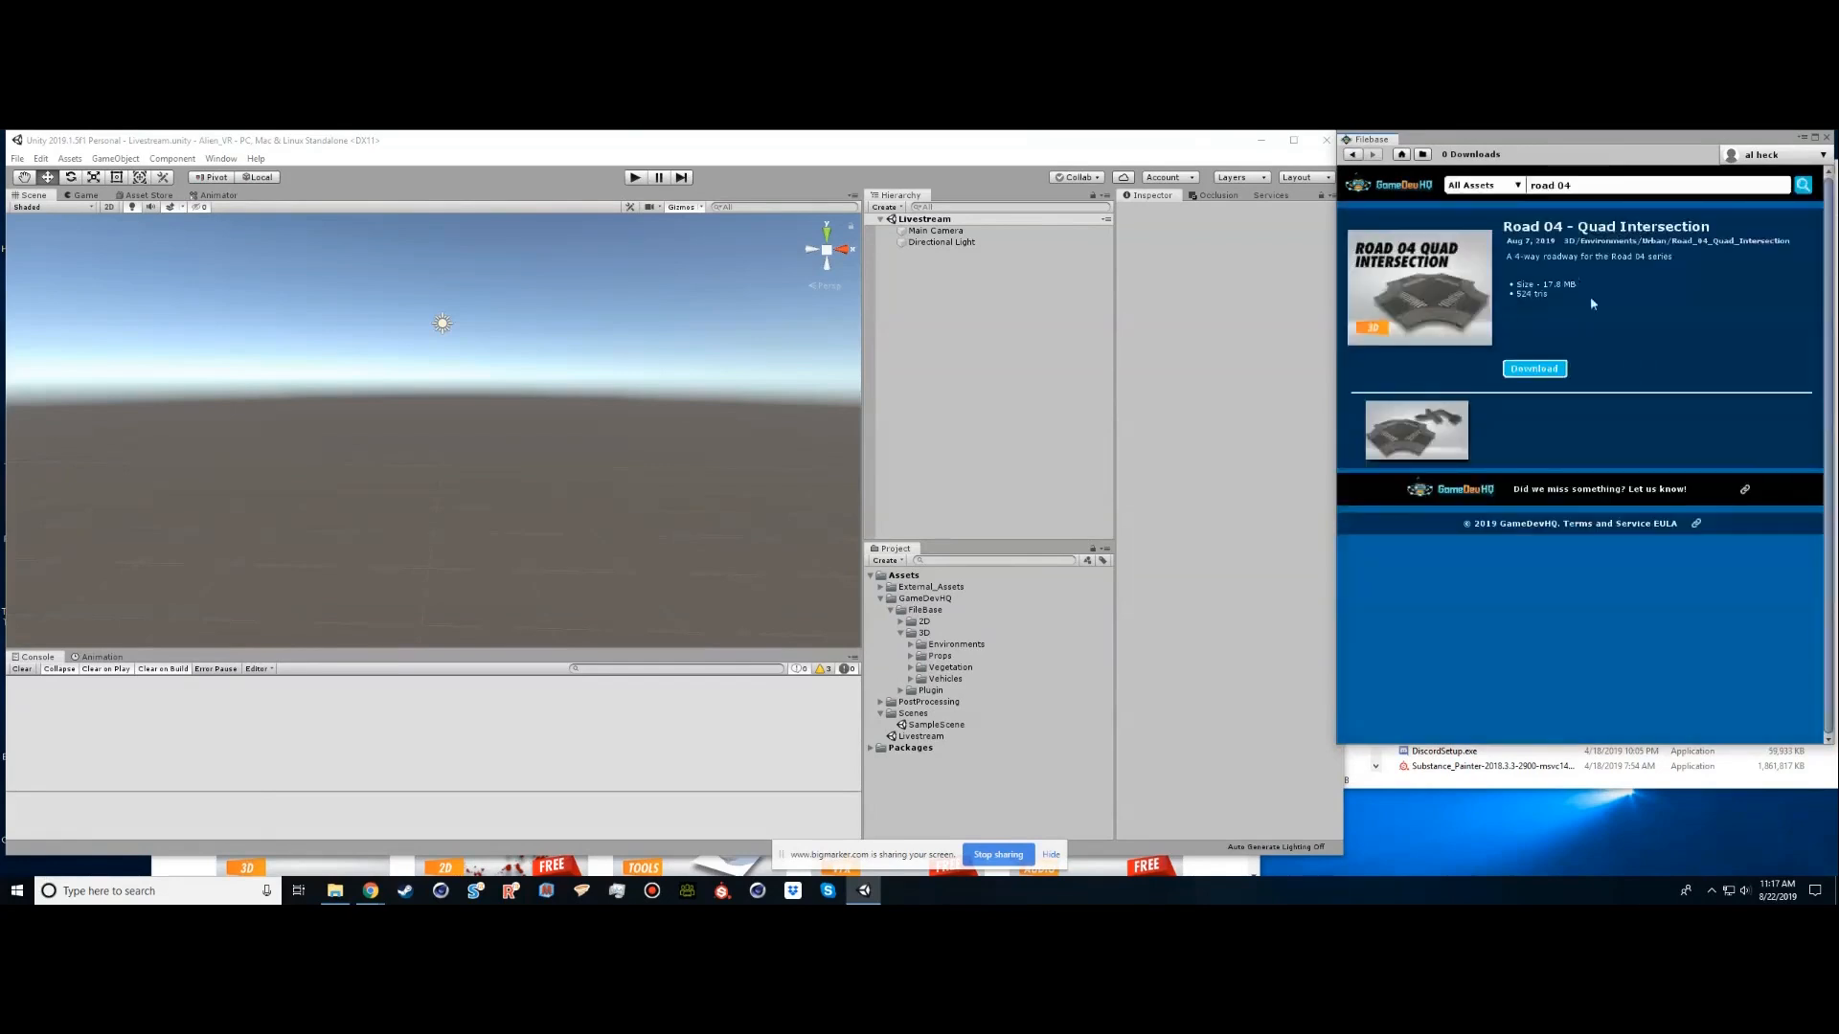
Expand the project's Environments/Urban folders down to the FBX folder inside Road_04_Quad_Intersection
{"action": "left_click", "coordinate": [911, 644]}
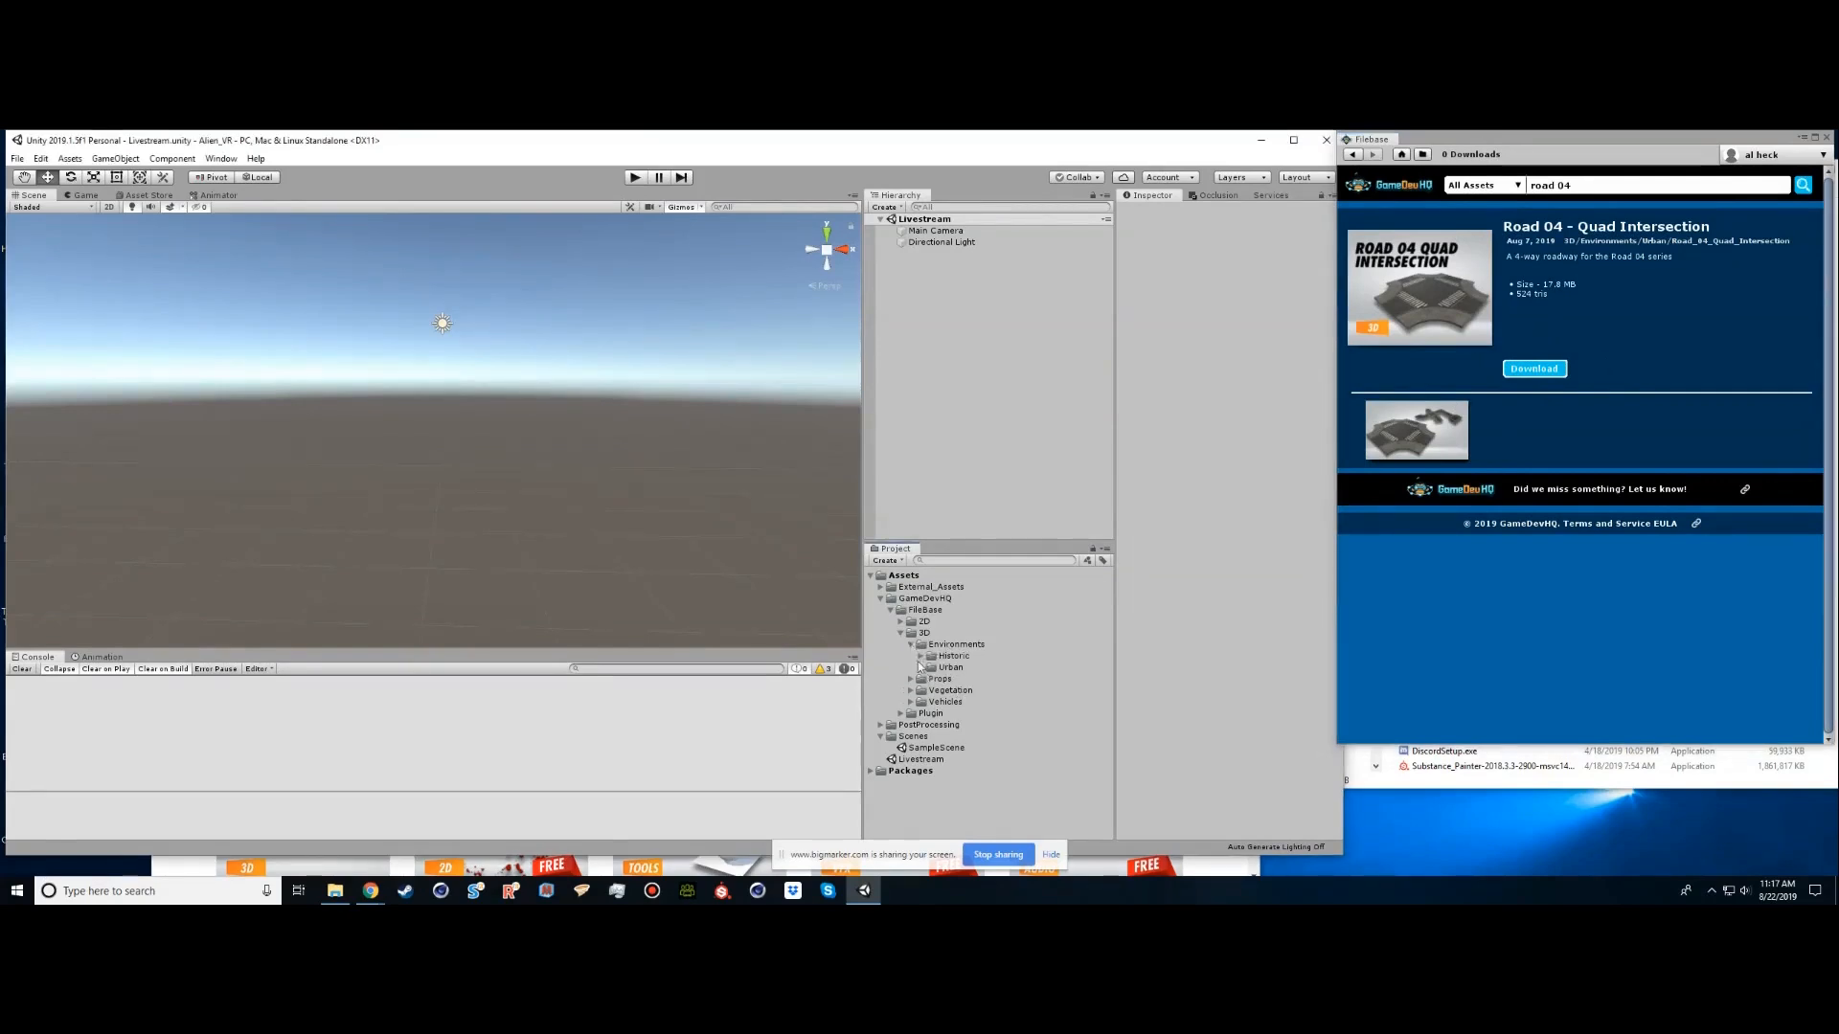
{"action": "left_click", "coordinate": [920, 667]}
{"action": "scroll", "coordinate": [975, 773], "scroll_direction": "down", "scroll_amount": 3}
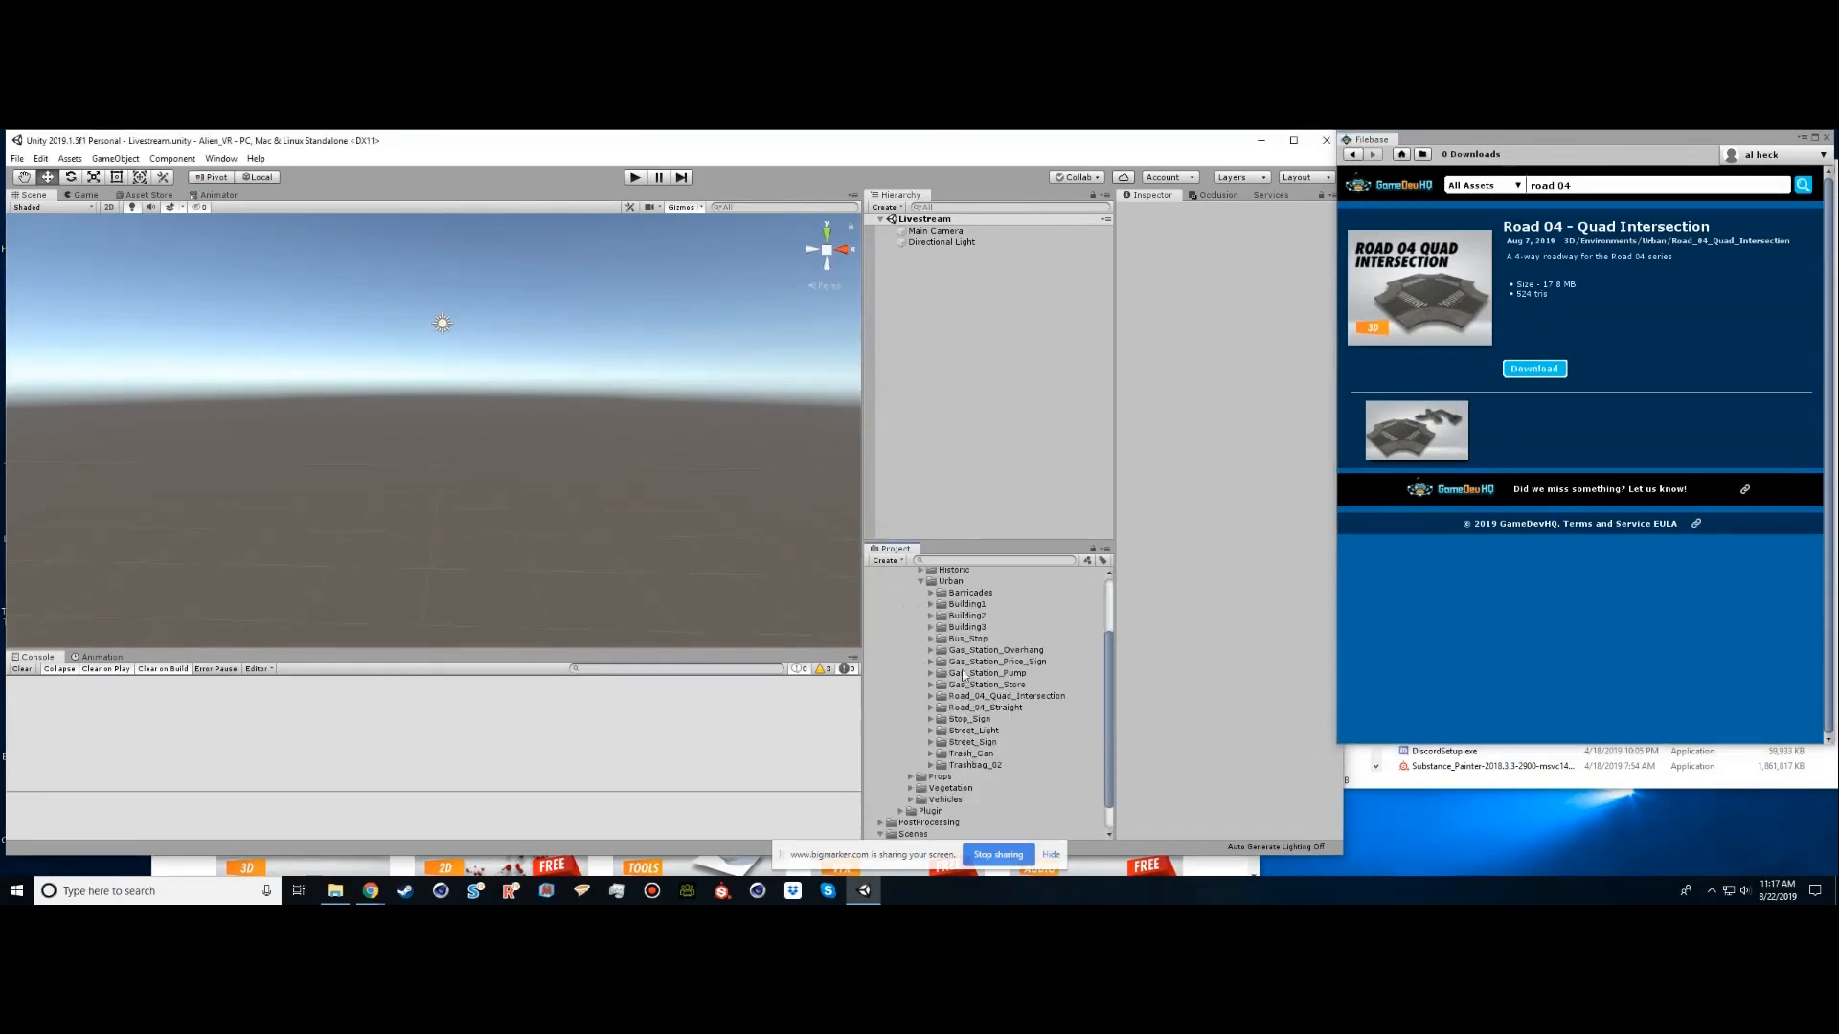
{"action": "scroll", "coordinate": [945, 749], "scroll_direction": "up", "scroll_amount": 2}
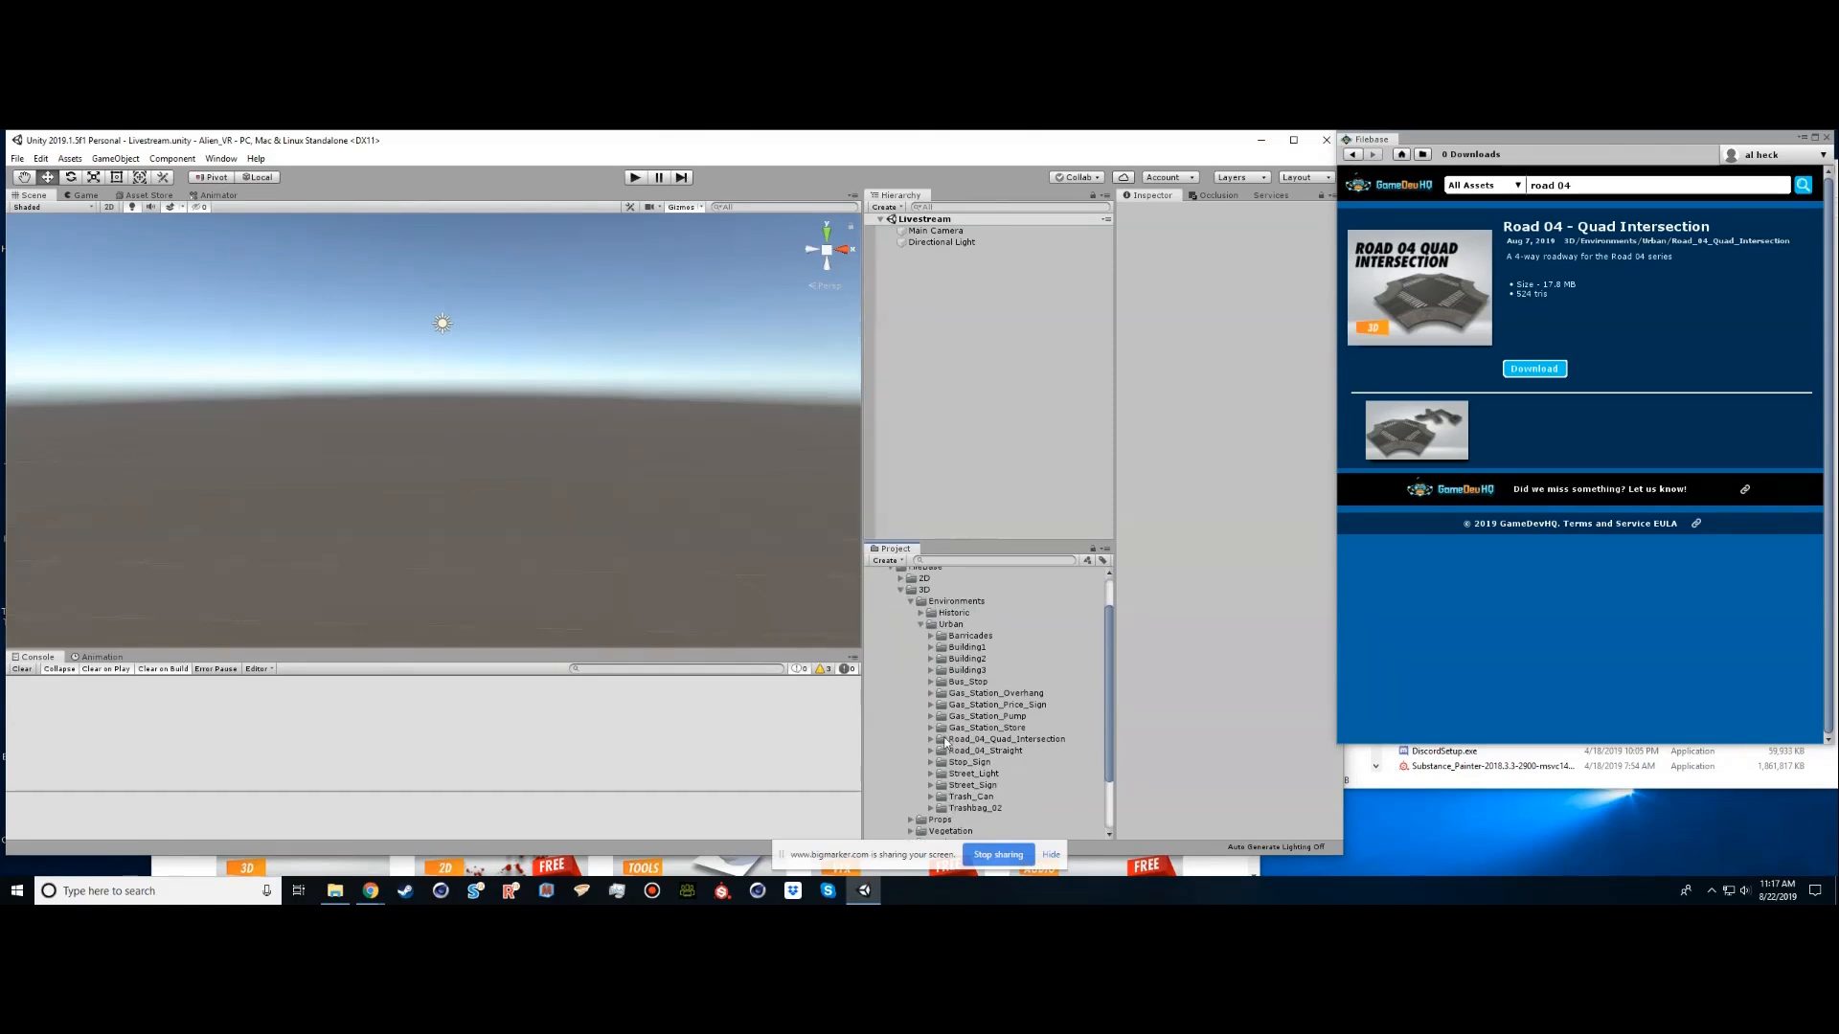
{"action": "left_click", "coordinate": [931, 740]}
{"action": "left_click", "coordinate": [941, 751]}
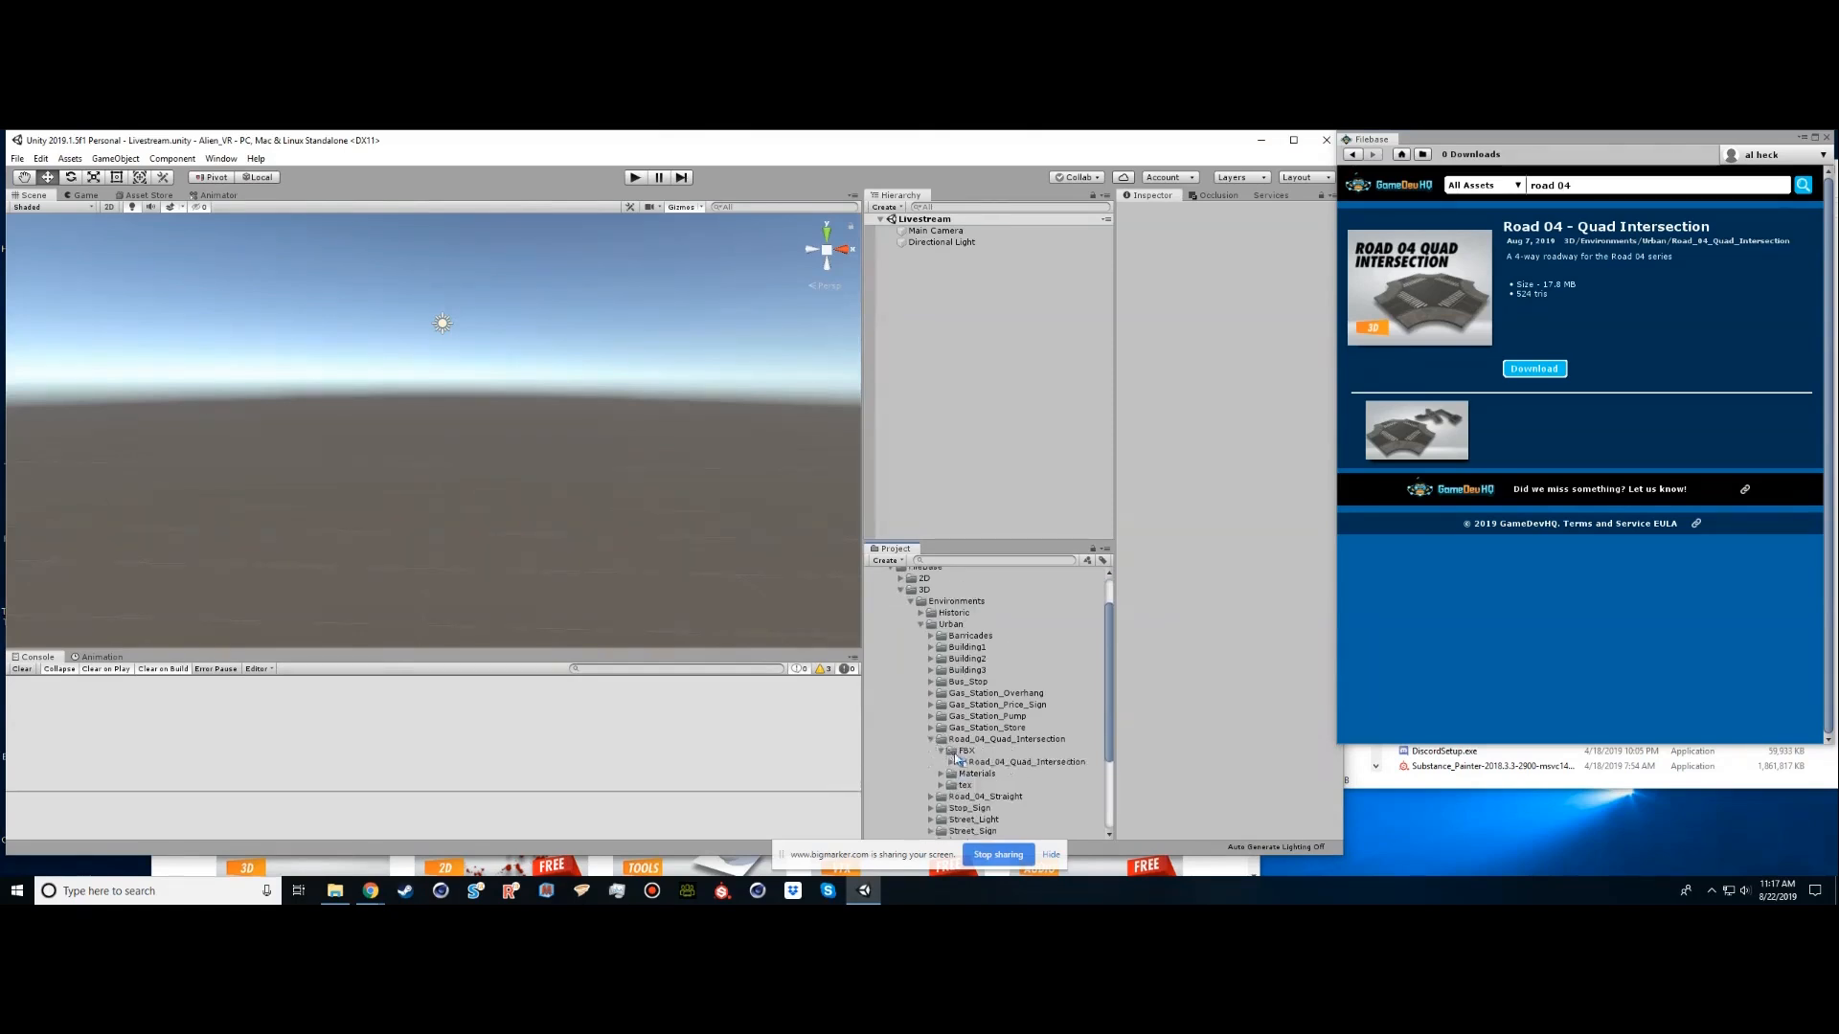
Place the Road_04_Quad_Intersection model from its FBX folder into the Livestream scene hierarchy
{"action": "left_click", "coordinate": [993, 763]}
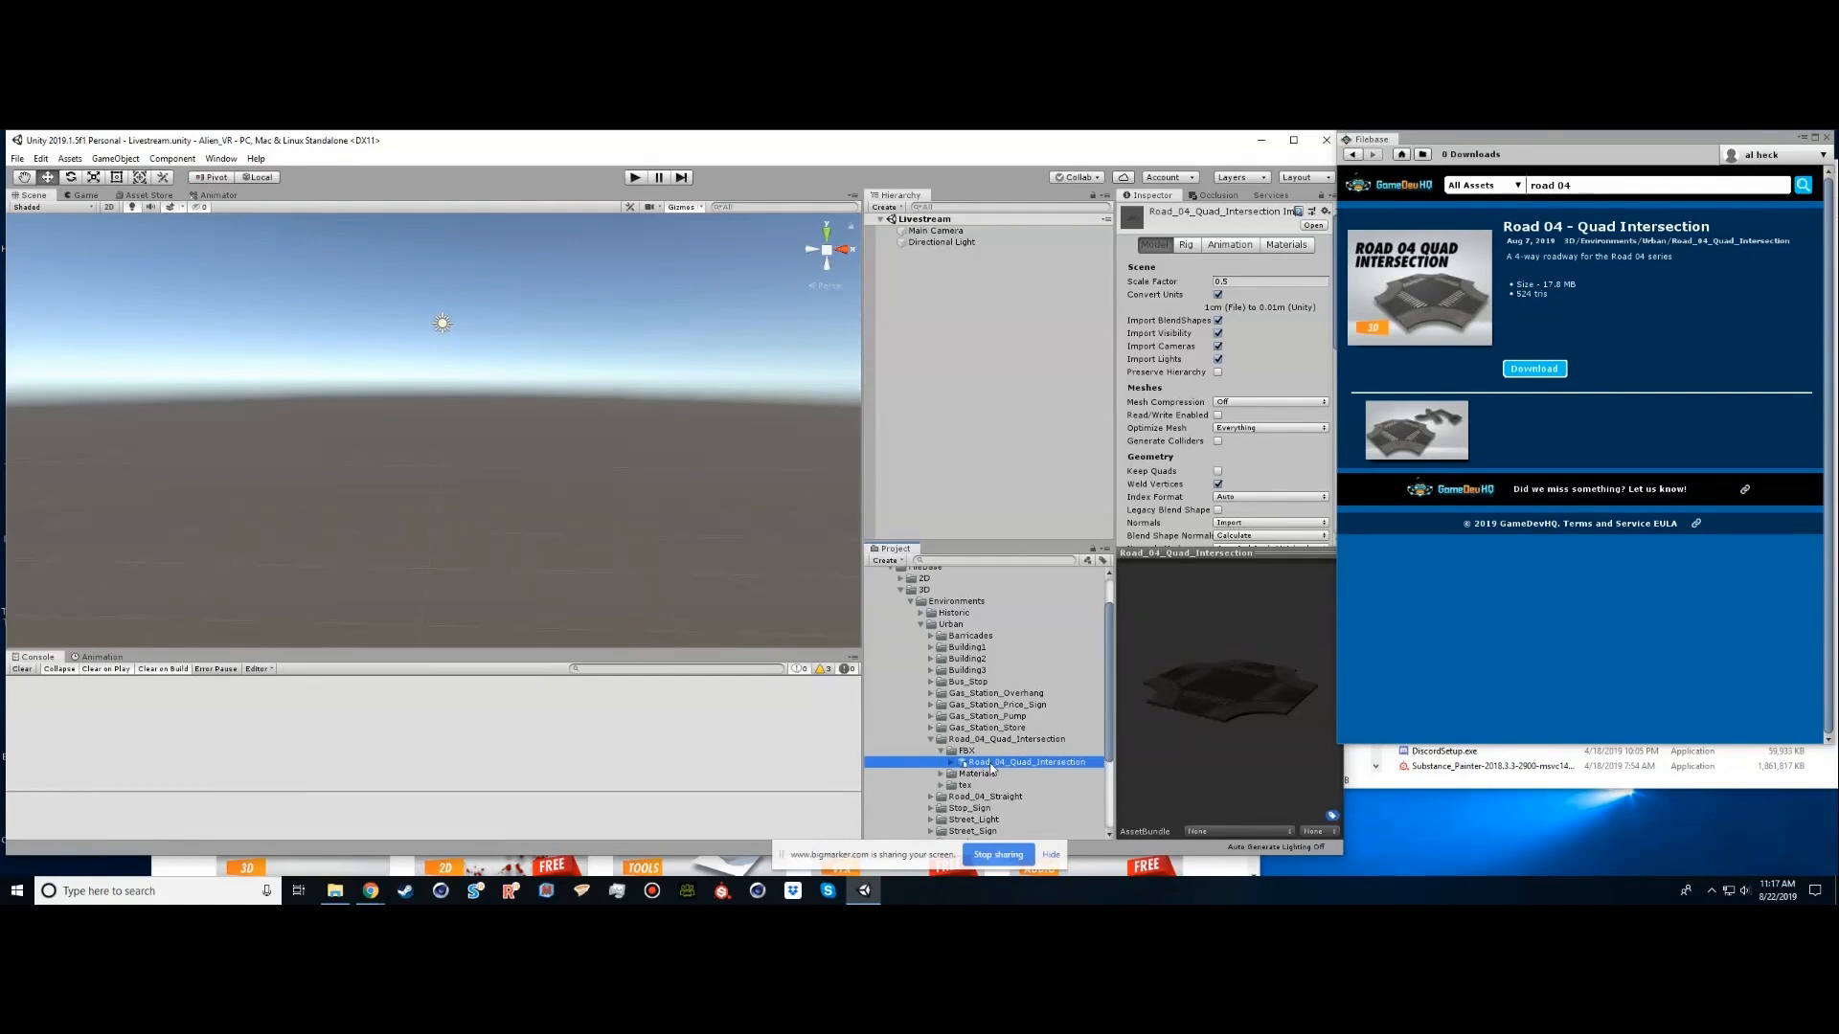
{"action": "left_click_drag", "start_coordinate": [970, 763], "coordinate": [968, 411]}
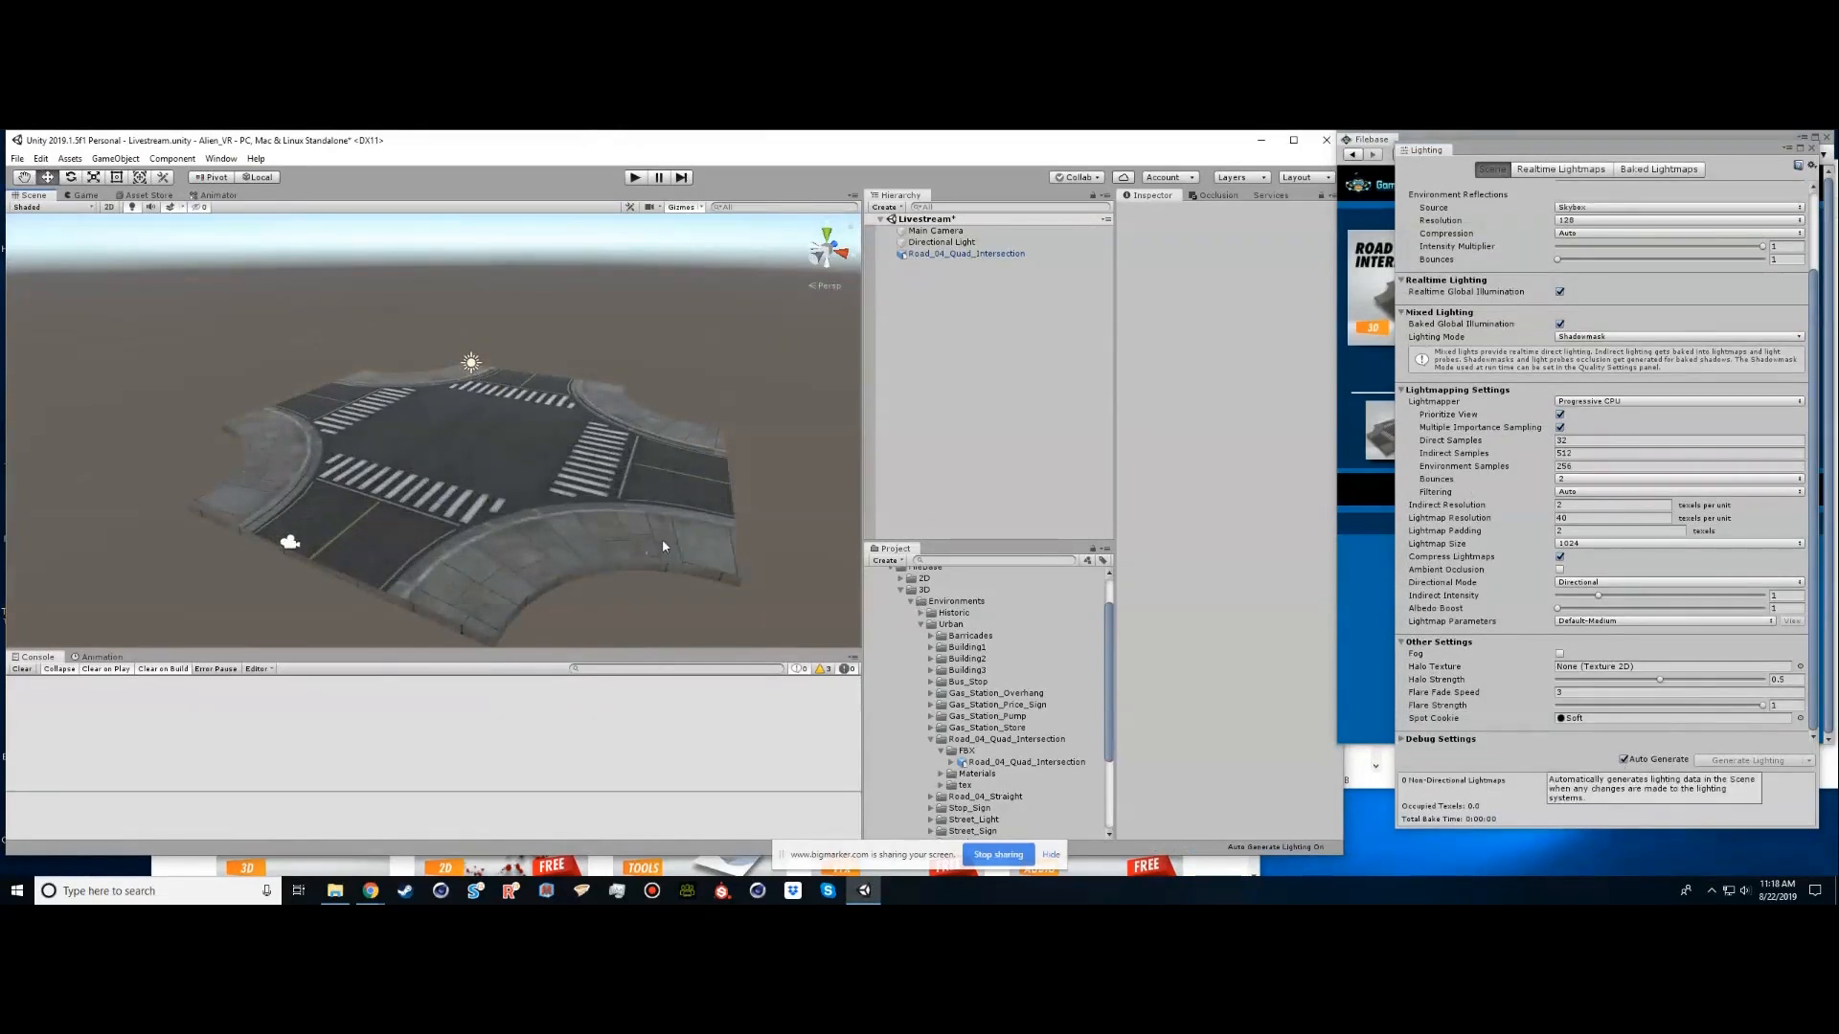
{"action": "scroll", "coordinate": [494, 517], "scroll_direction": "down", "scroll_amount": 5}
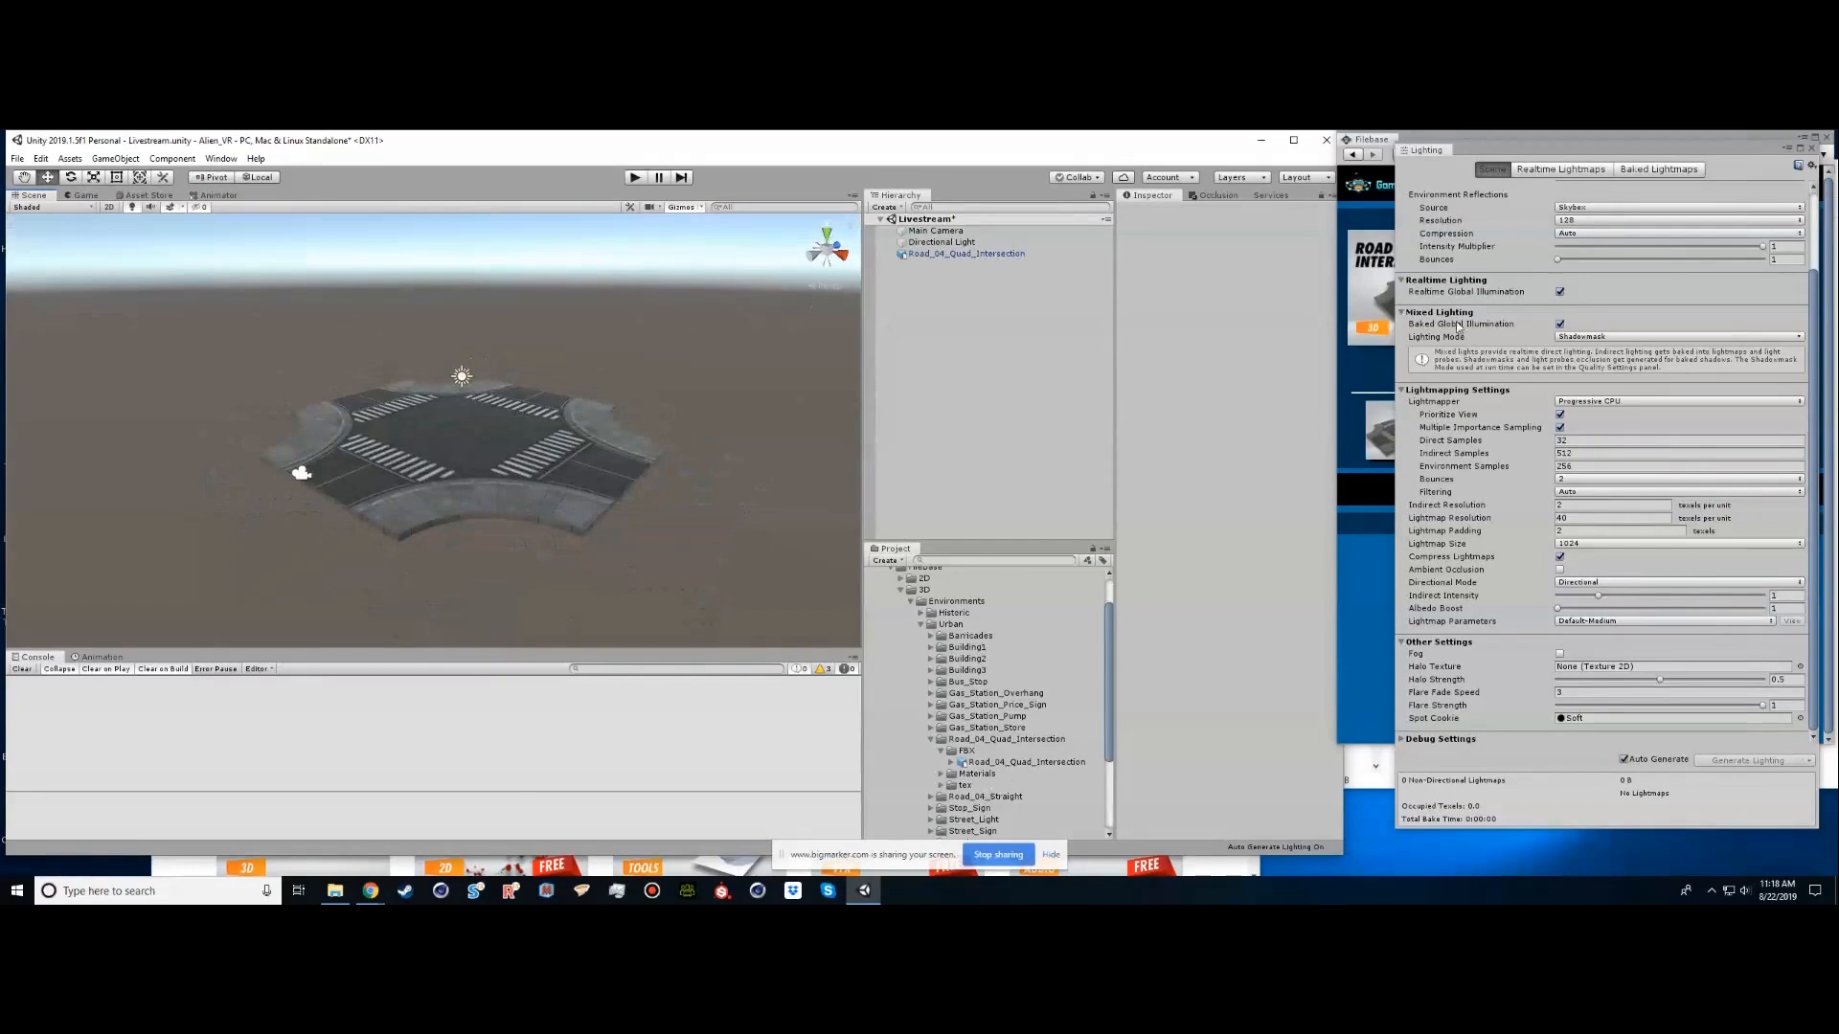
Set the import scale factor of the Road_04_Quad_Intersection model to 1 and apply the change
{"action": "left_click", "coordinate": [1033, 764]}
{"action": "left_click", "coordinate": [1240, 282]}
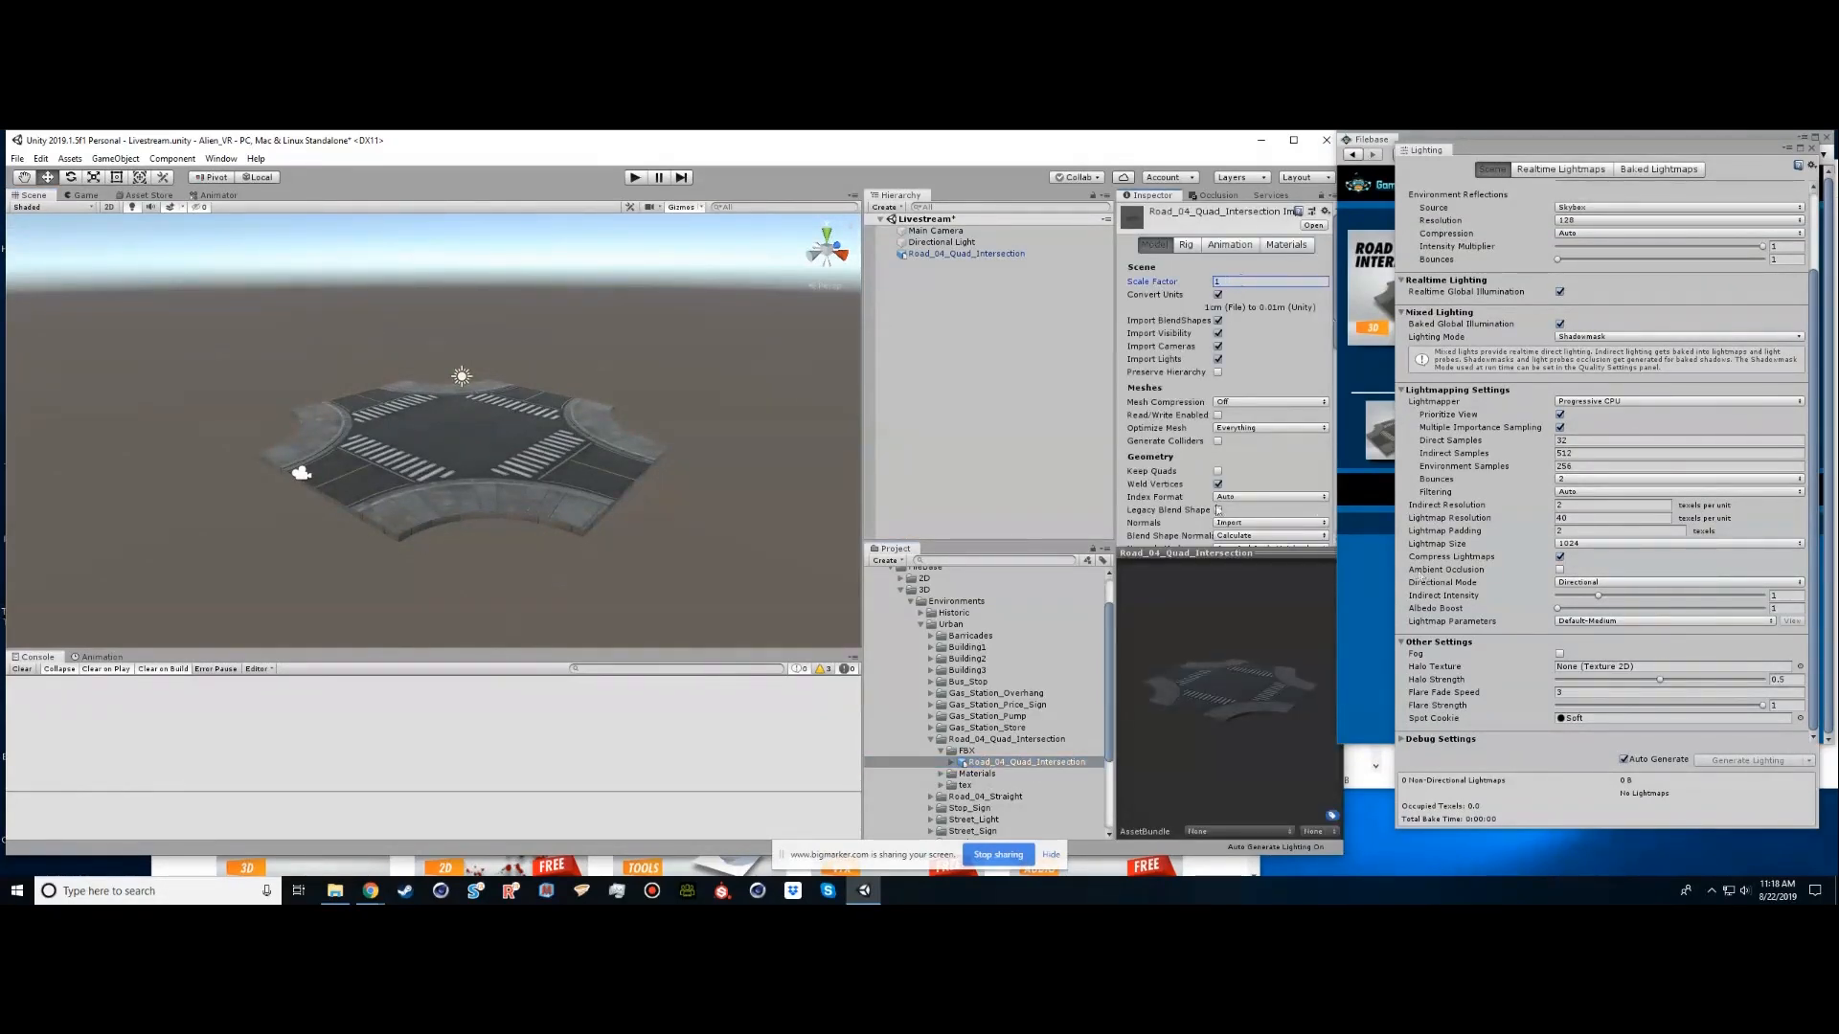
{"action": "scroll", "coordinate": [1218, 510], "scroll_direction": "down", "scroll_amount": 10}
{"action": "scroll", "coordinate": [1163, 465], "scroll_direction": "up", "scroll_amount": 5}
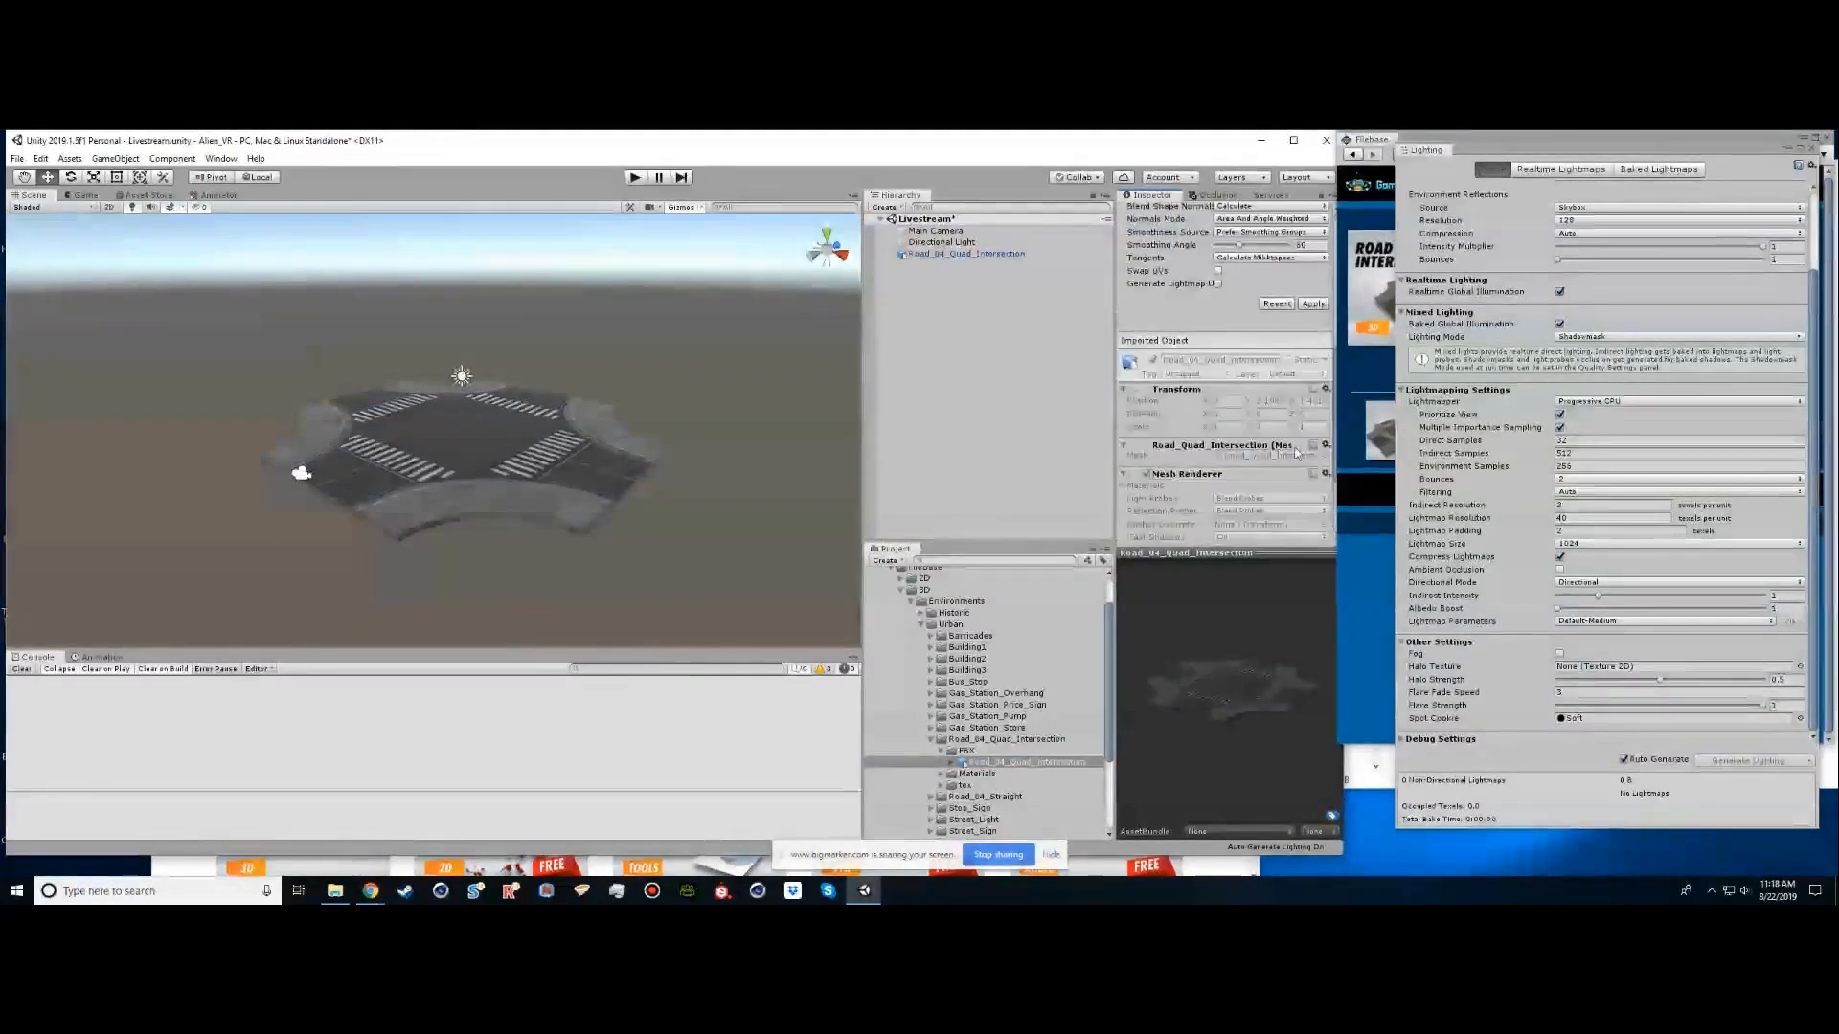
{"action": "left_click", "coordinate": [1313, 304]}
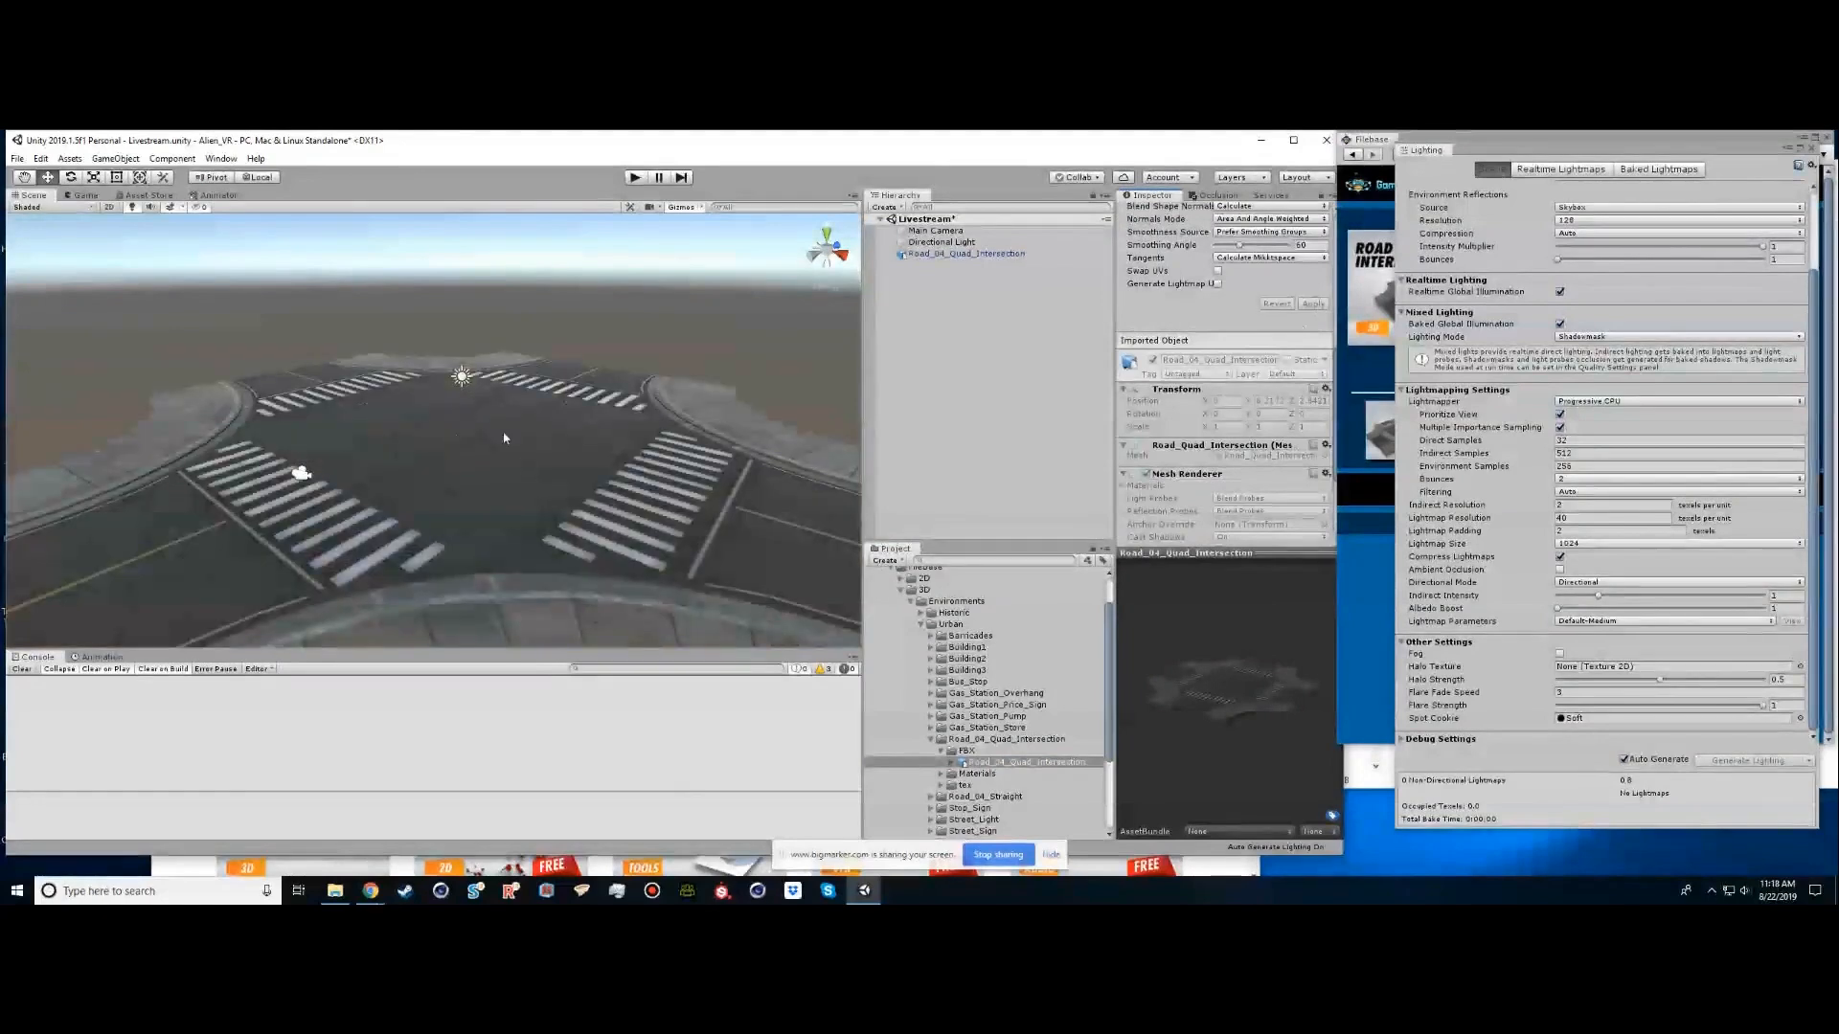
Set the intersection model's import scale factor to 0.5, apply it, and select the intersection in the scene
{"action": "scroll", "coordinate": [1170, 421], "scroll_direction": "up", "scroll_amount": 5}
{"action": "left_click", "coordinate": [1234, 281]}
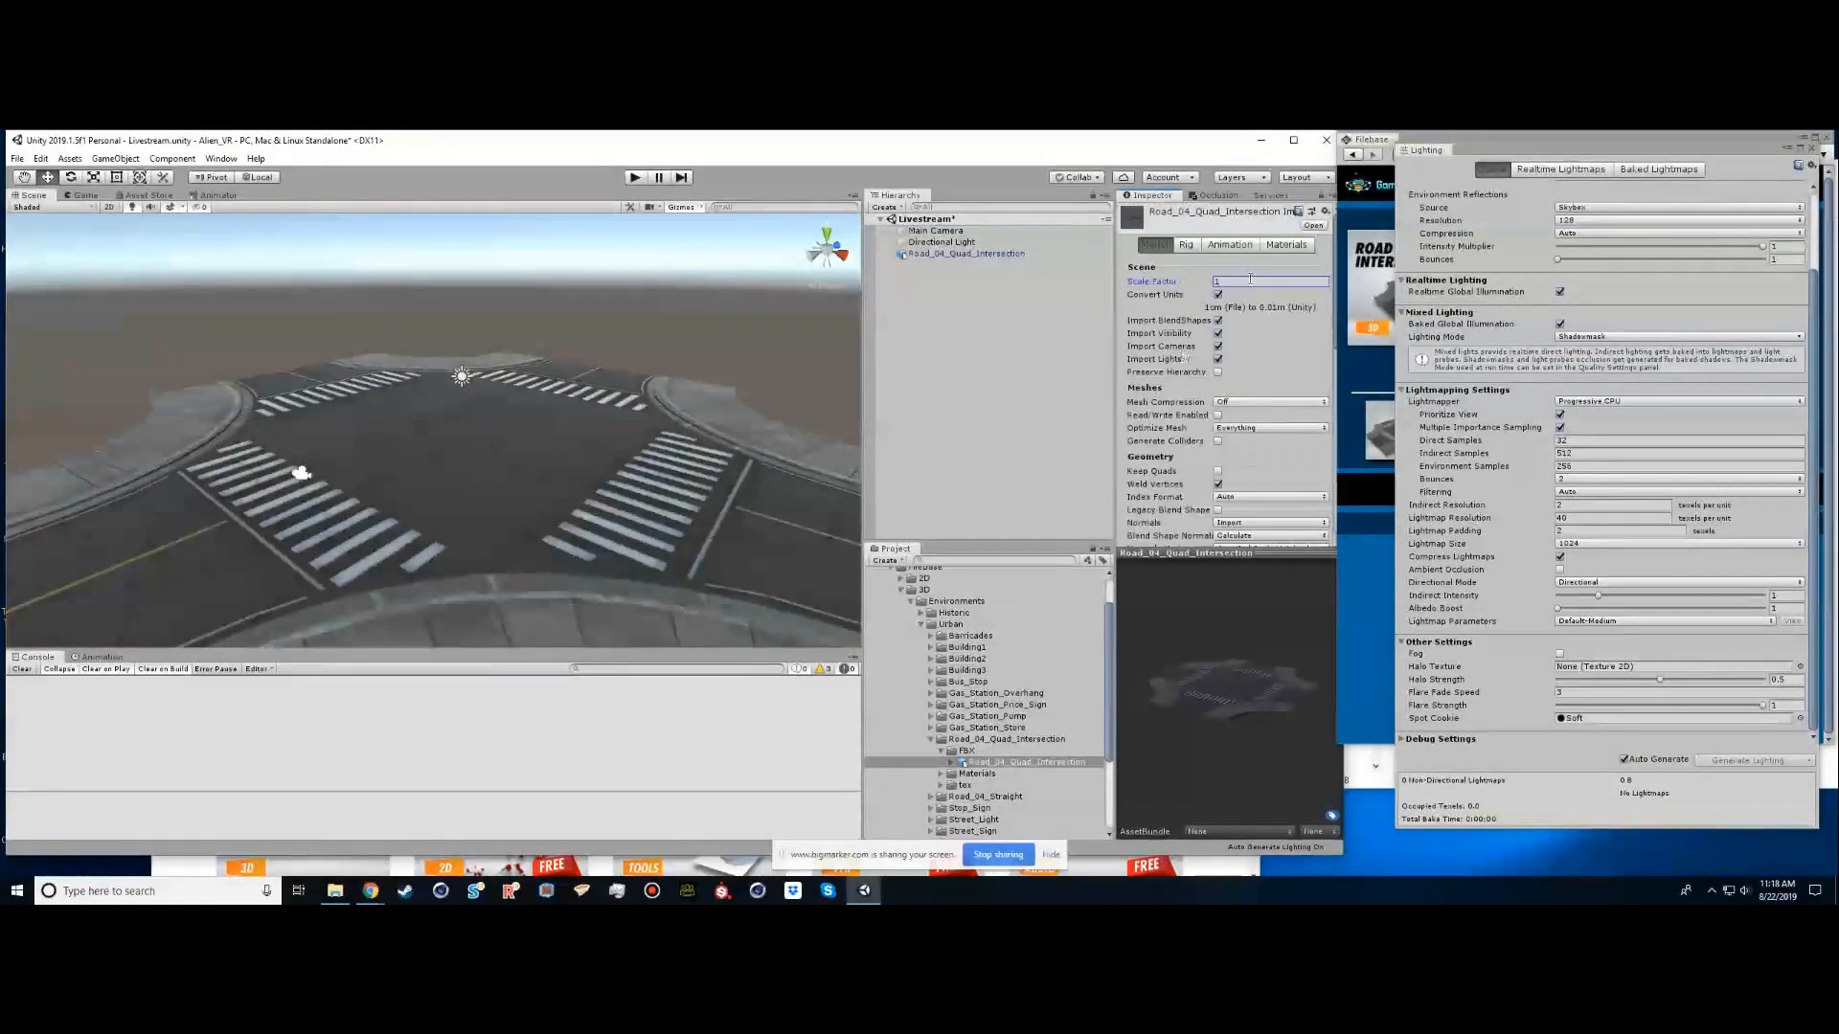
{"action": "type", "text": ".5"}
{"action": "key", "text": "Return"}
{"action": "scroll", "coordinate": [1283, 335], "scroll_direction": "down", "scroll_amount": 5}
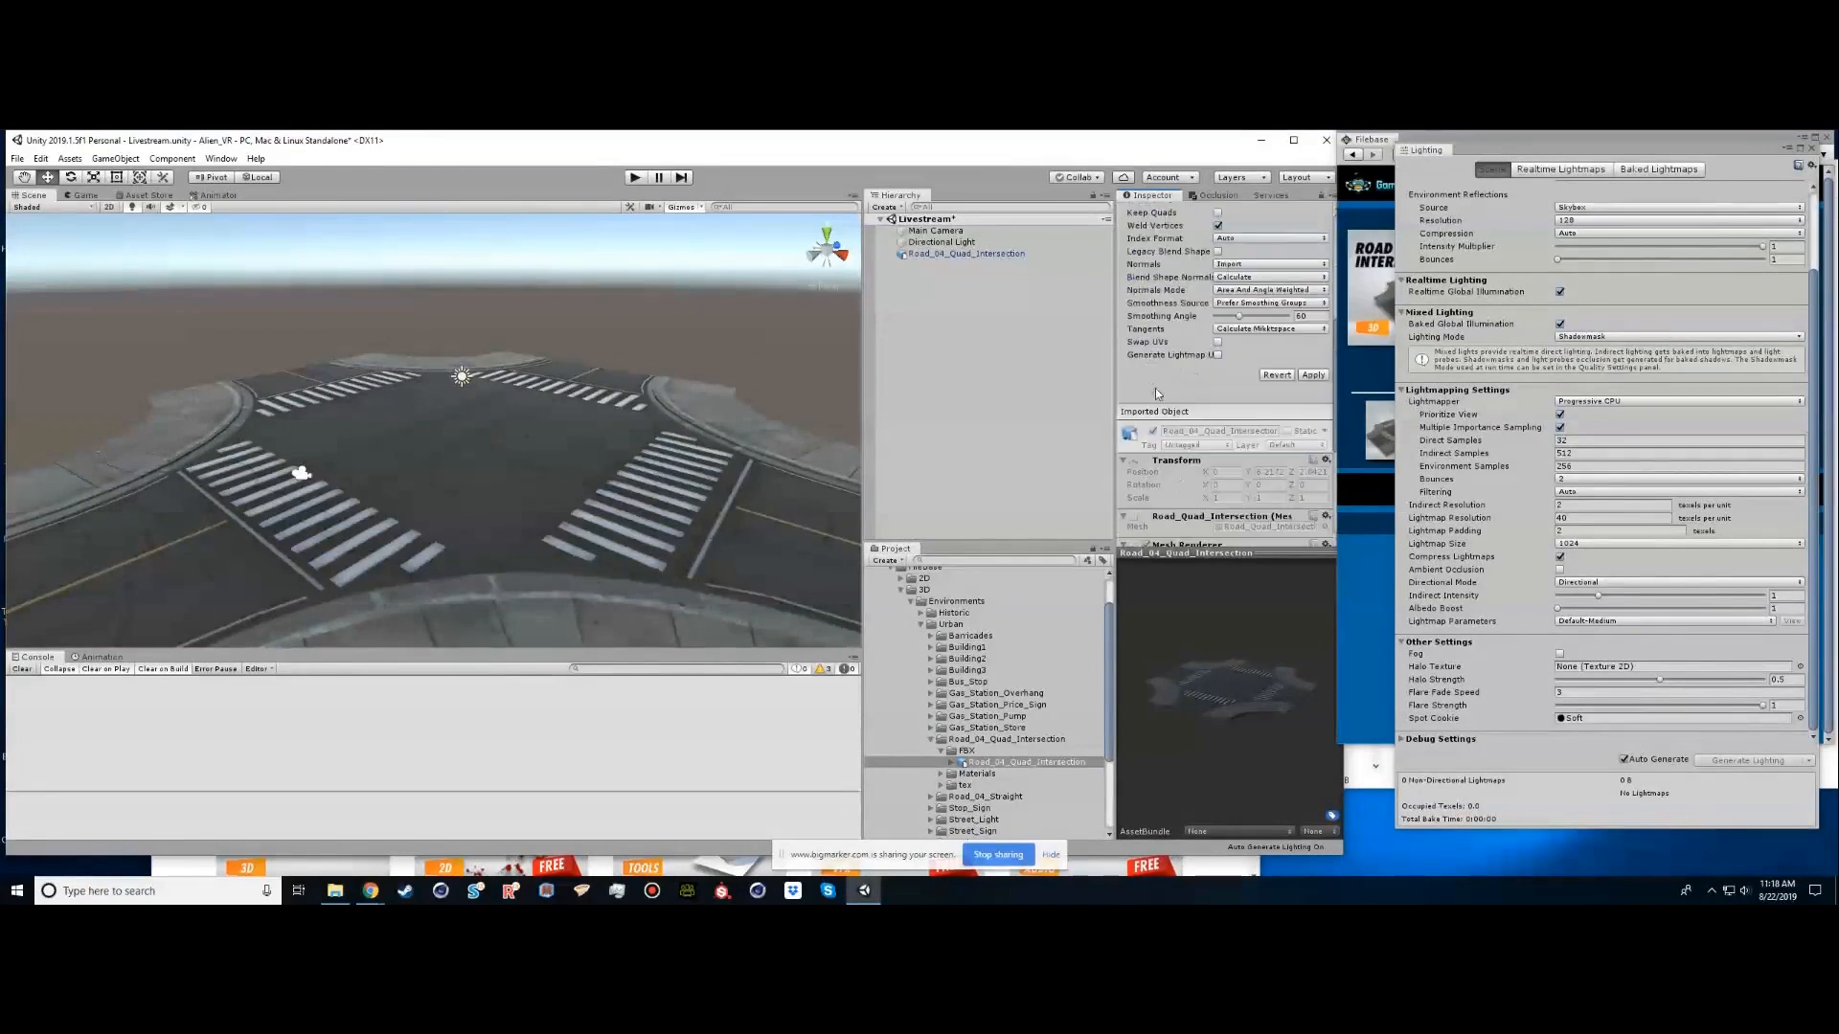
{"action": "left_click", "coordinate": [1313, 374]}
{"action": "left_click", "coordinate": [523, 460]}
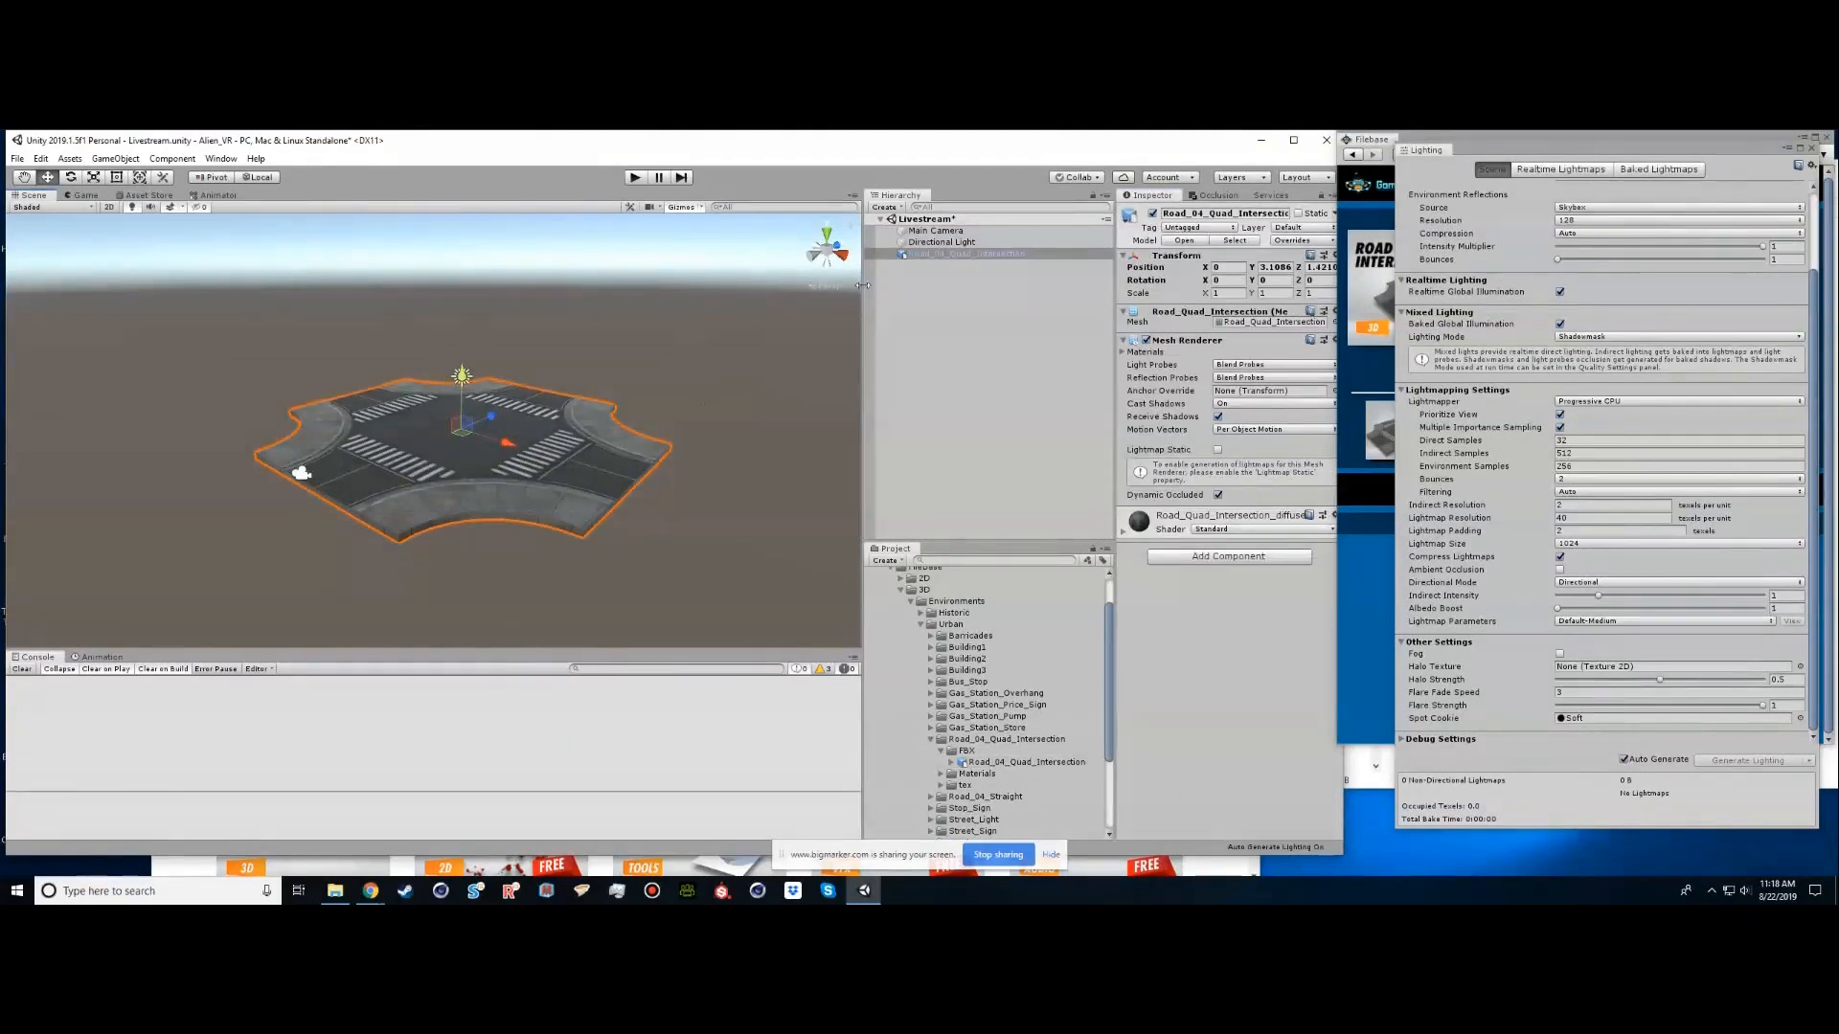
Return to the "road 04" search results in Filebase and open the Road 04 Straight asset page
{"action": "left_click", "coordinate": [1375, 302]}
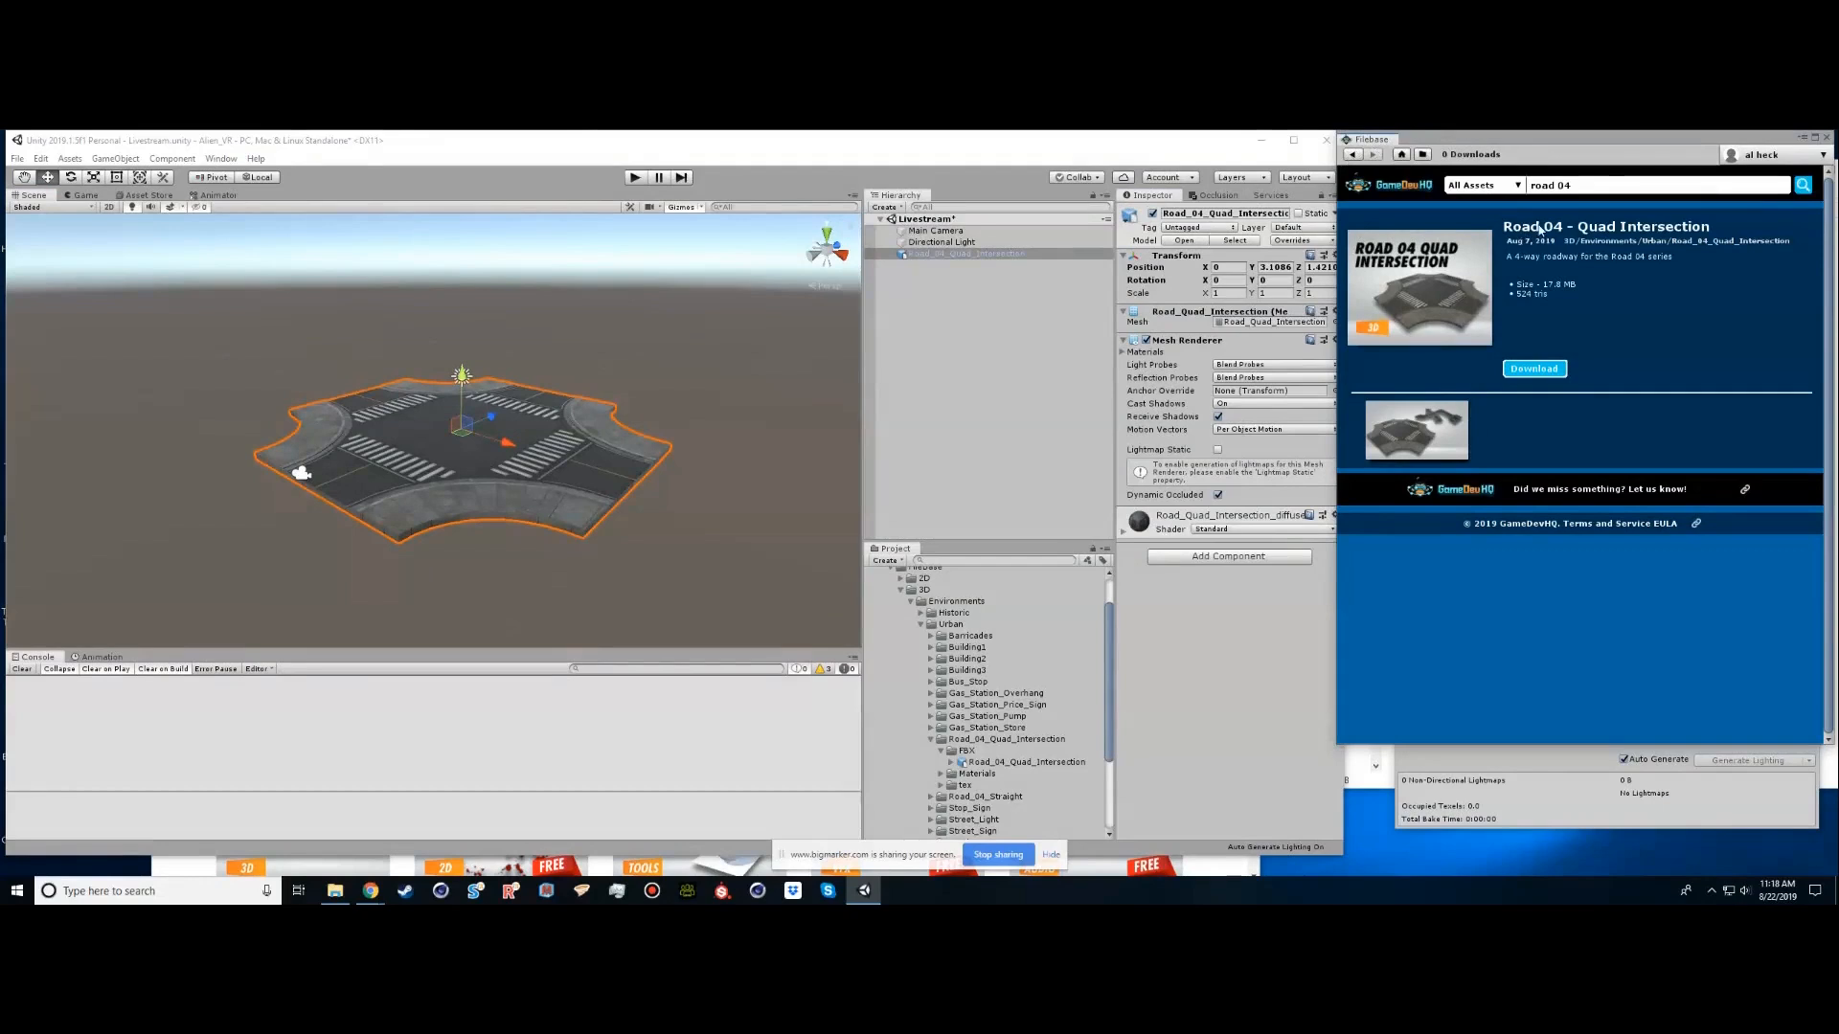
{"action": "left_click", "coordinate": [1352, 155]}
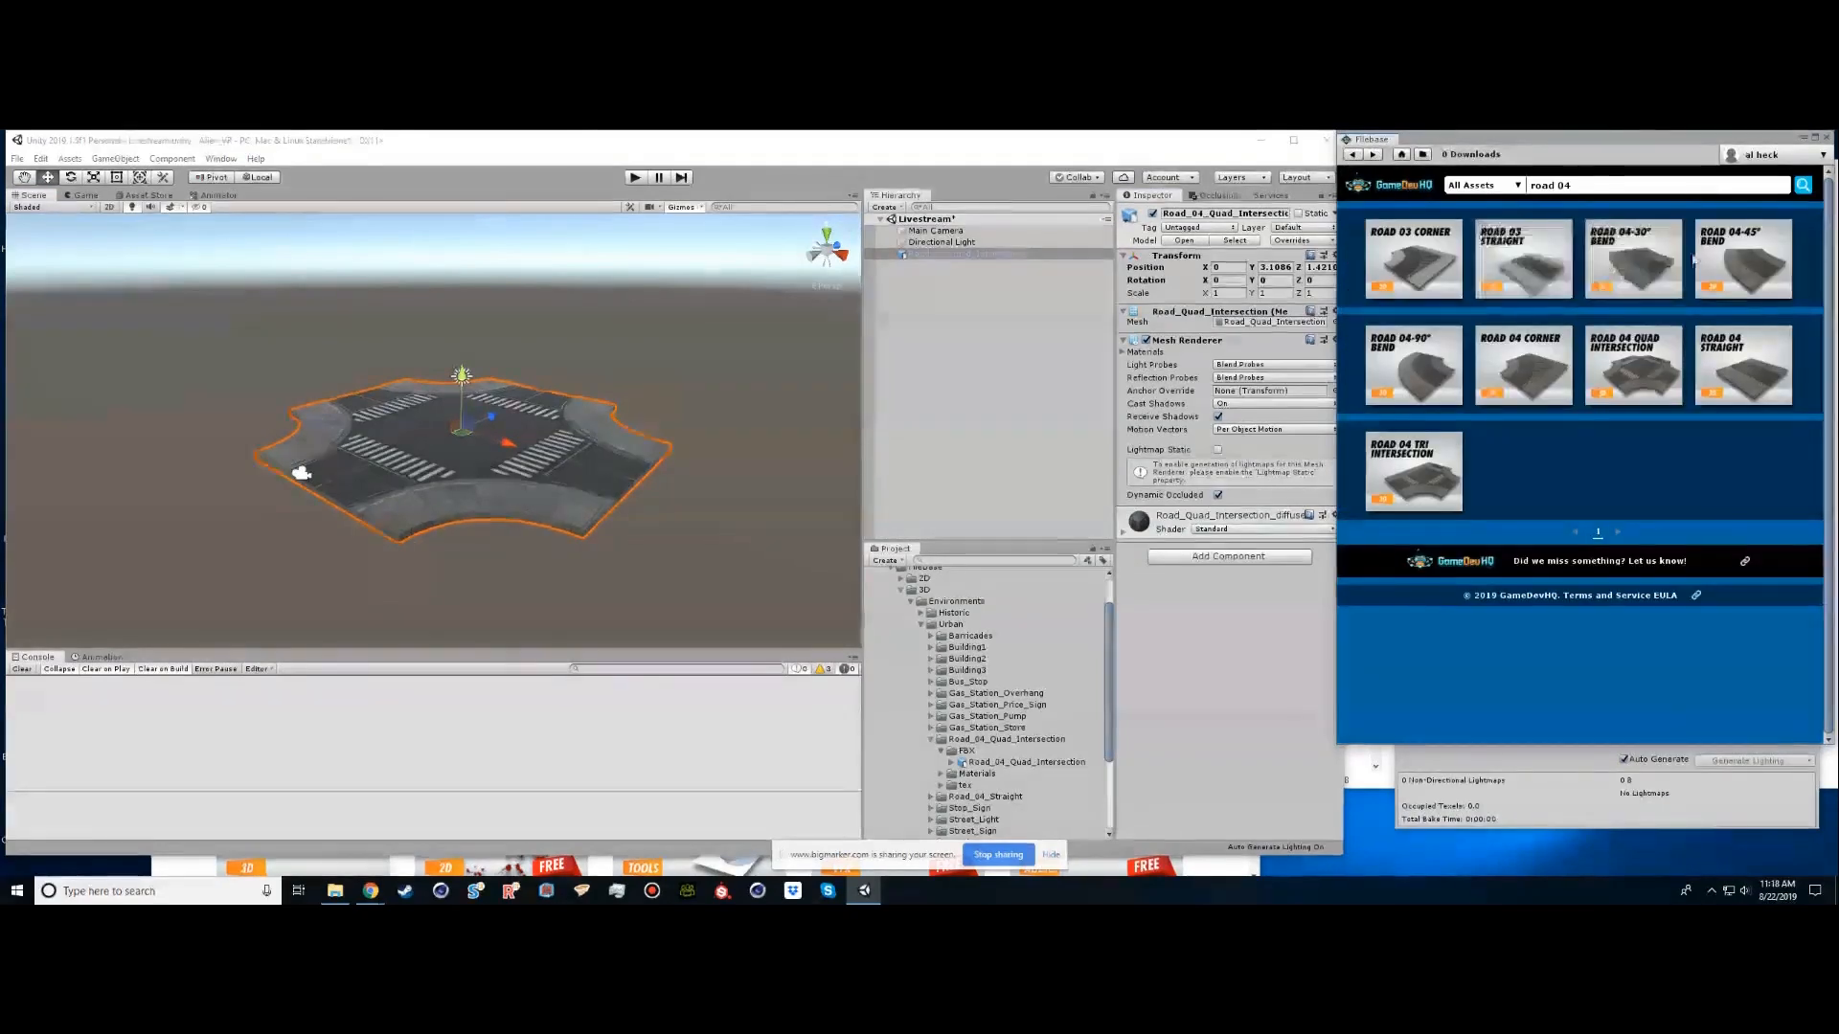
{"action": "left_click", "coordinate": [1746, 364]}
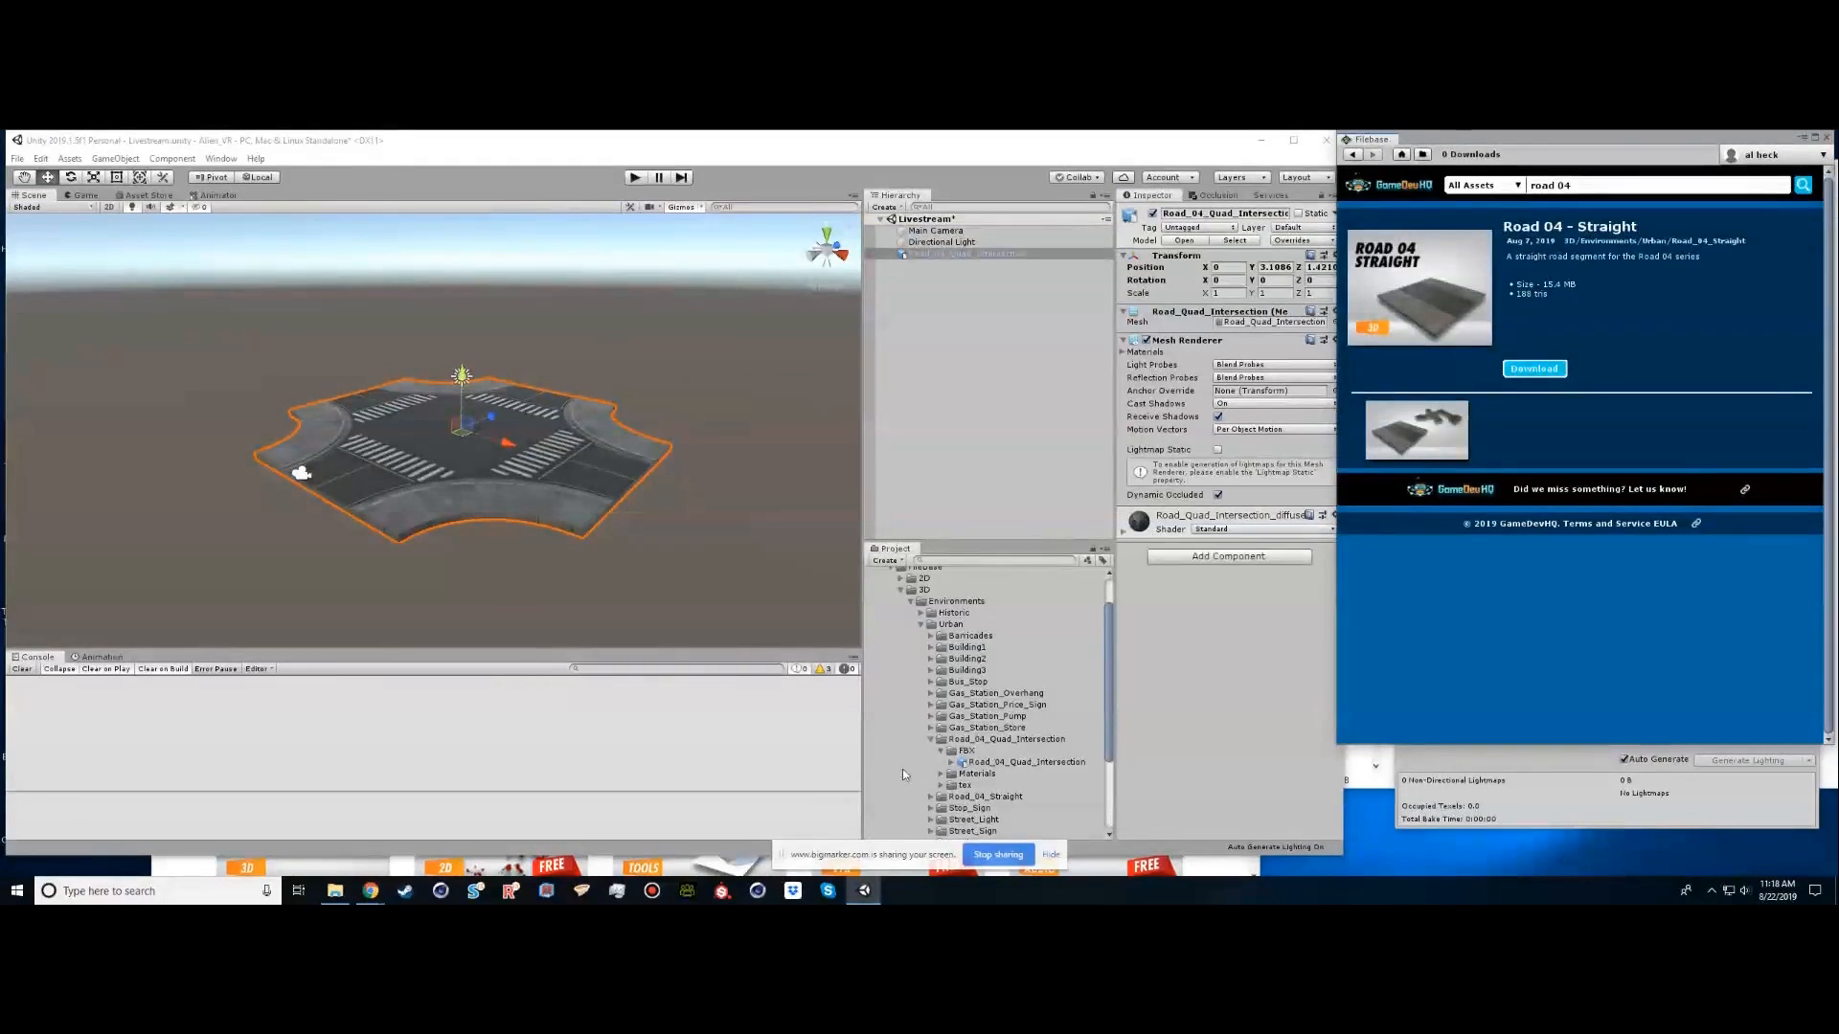
Expand the FBX folder of Road_04_Straight in the project and add the straight road model to the scene
{"action": "left_click", "coordinate": [940, 751]}
{"action": "left_click", "coordinate": [932, 786]}
{"action": "left_click", "coordinate": [940, 797]}
{"action": "left_click", "coordinate": [990, 809]}
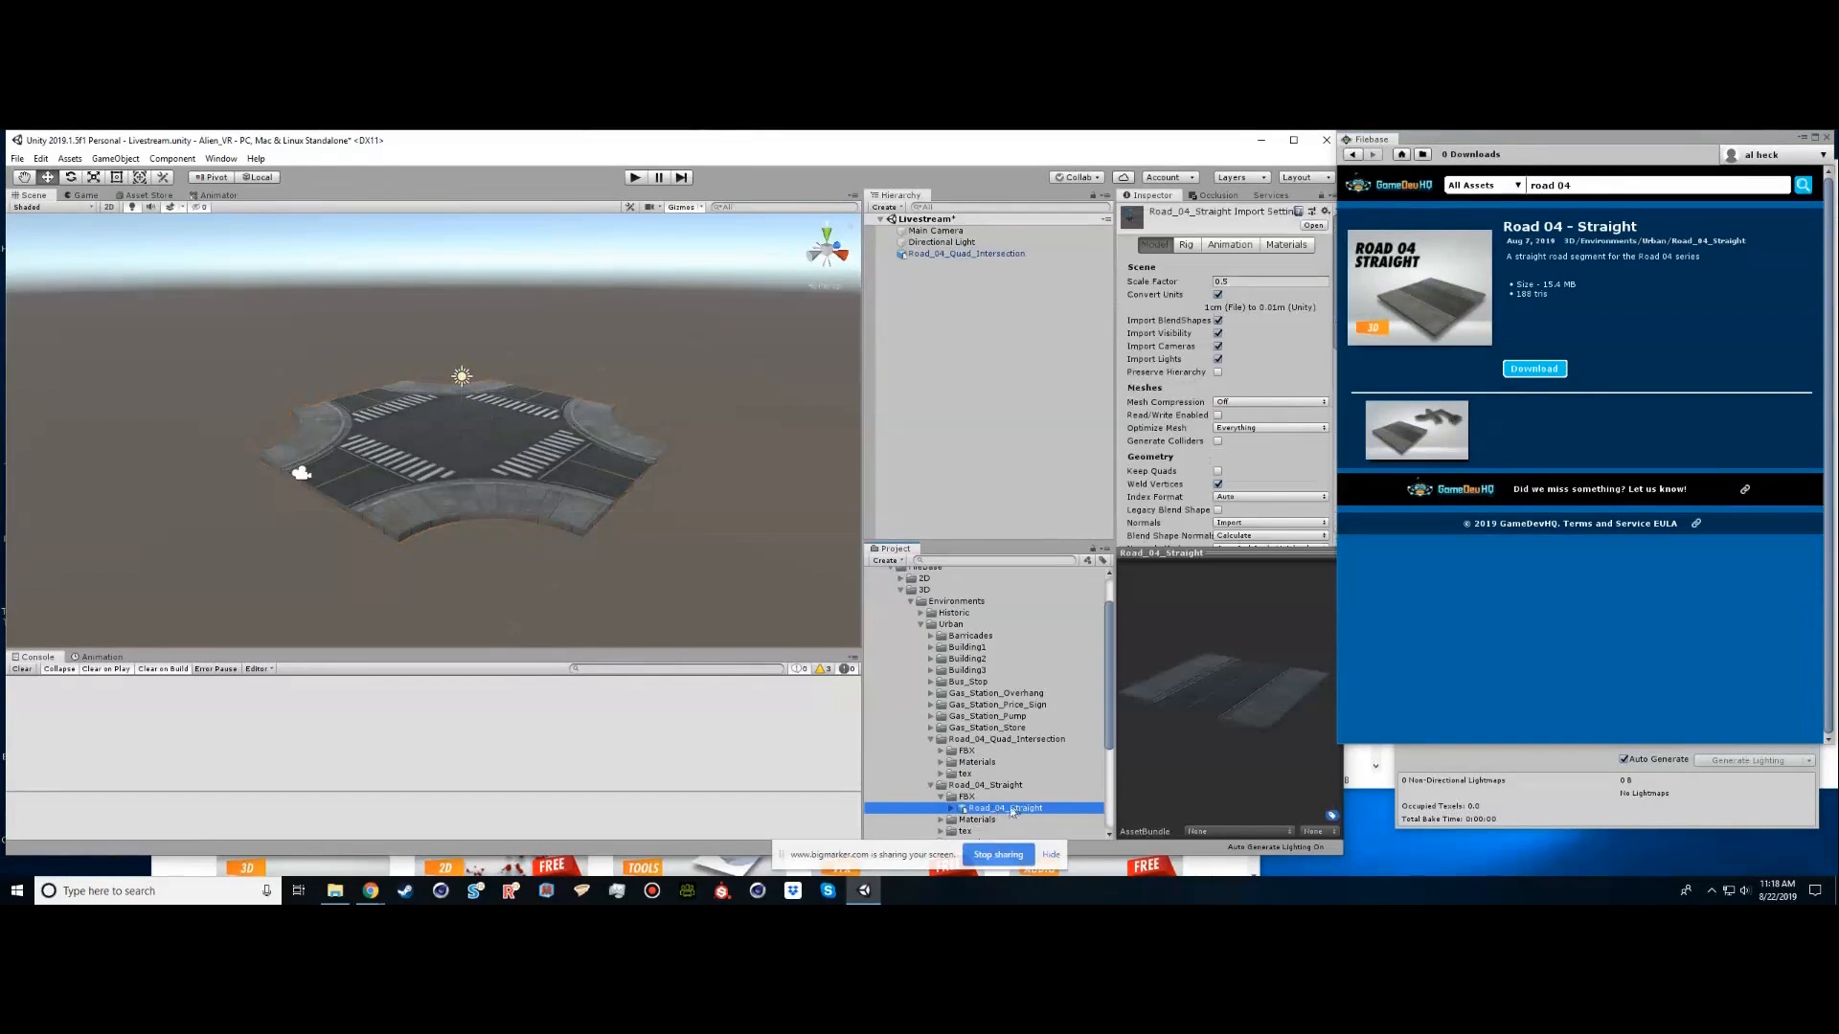
{"action": "left_click_drag", "start_coordinate": [998, 352], "coordinate": [999, 353]}
Move the straight road beside the intersection and vertex-snap its corner to the intersection's open edge
{"action": "left_click_drag", "start_coordinate": [508, 446], "coordinate": [649, 474]}
{"action": "right_click_drag", "start_coordinate": [648, 474], "coordinate": [558, 402]}
{"action": "key", "text": "w"}
{"action": "key", "text": "d"}
{"action": "key", "text": "v"}
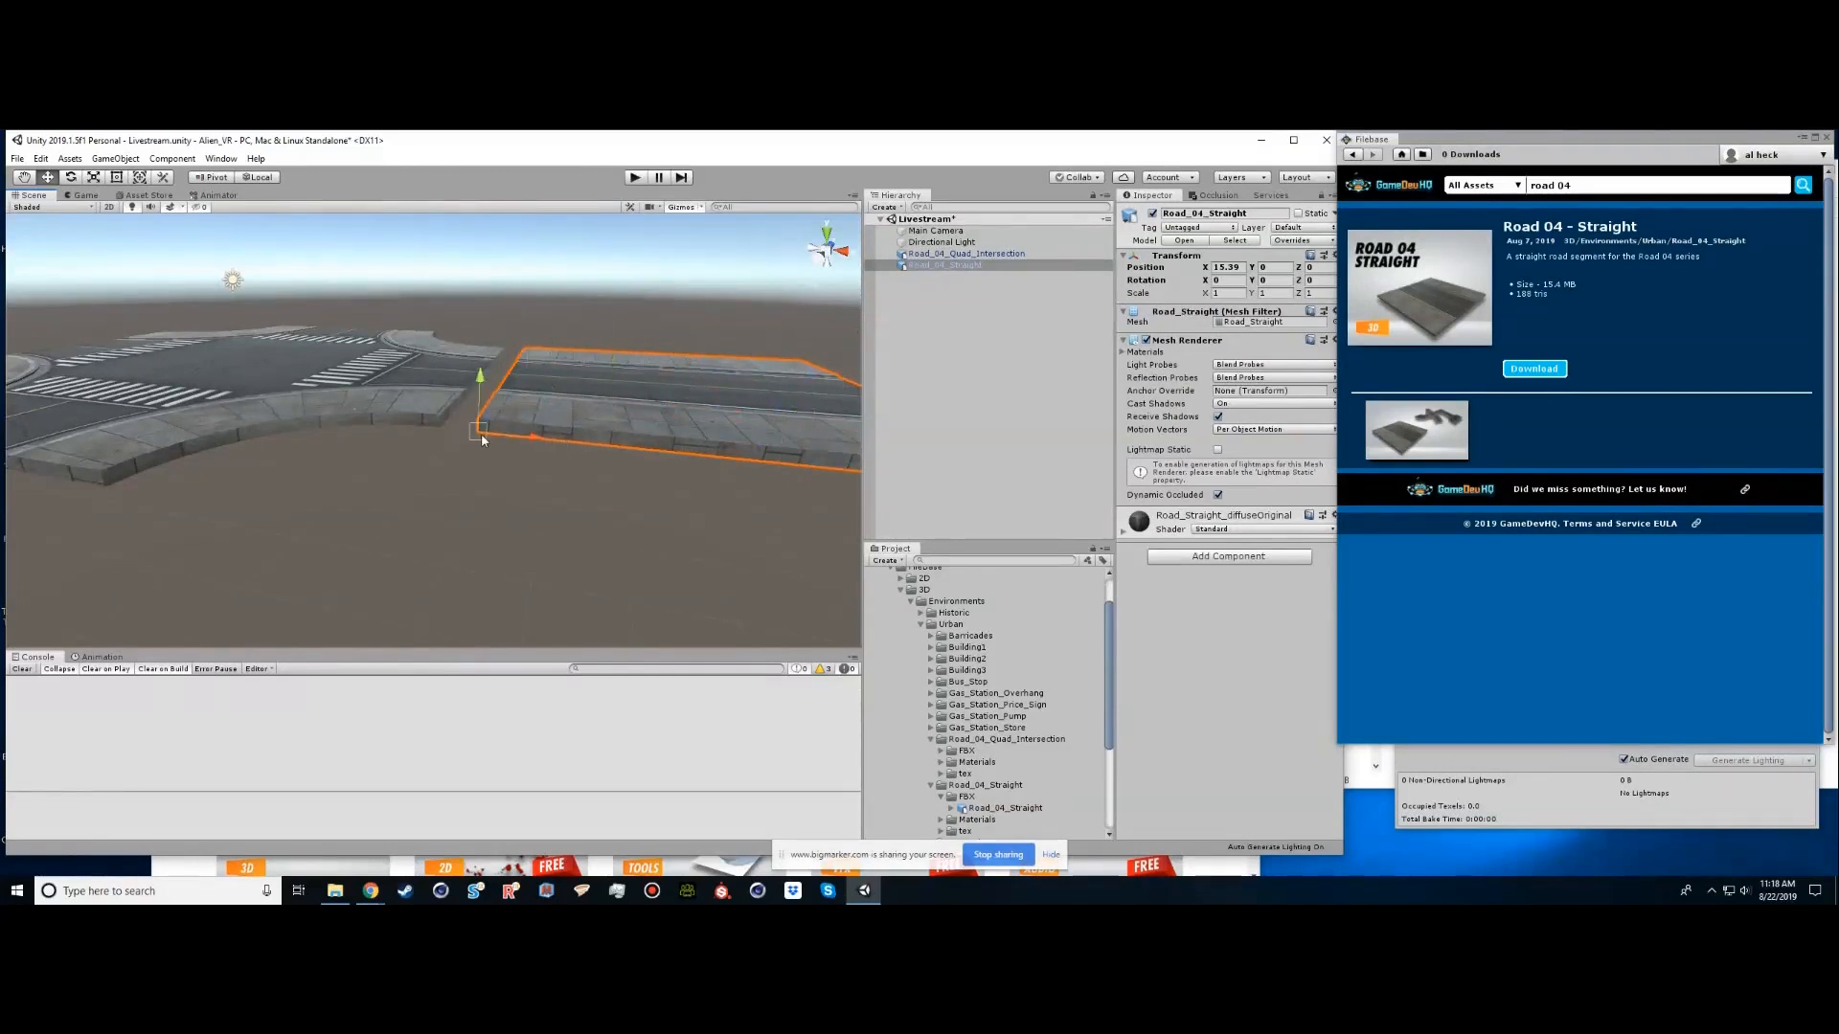
{"action": "left_click_drag", "start_coordinate": [478, 433], "coordinate": [571, 415]}
Try rotating the straight road freely about its vertical axis, and undo the rotation
{"action": "left_click", "coordinate": [430, 464]}
{"action": "left_click", "coordinate": [389, 307]}
{"action": "key", "text": "r"}
{"action": "key", "text": "e"}
{"action": "left_click_drag", "start_coordinate": [475, 394], "coordinate": [618, 368]}
{"action": "key", "text": "super"}
{"action": "key", "text": "super"}
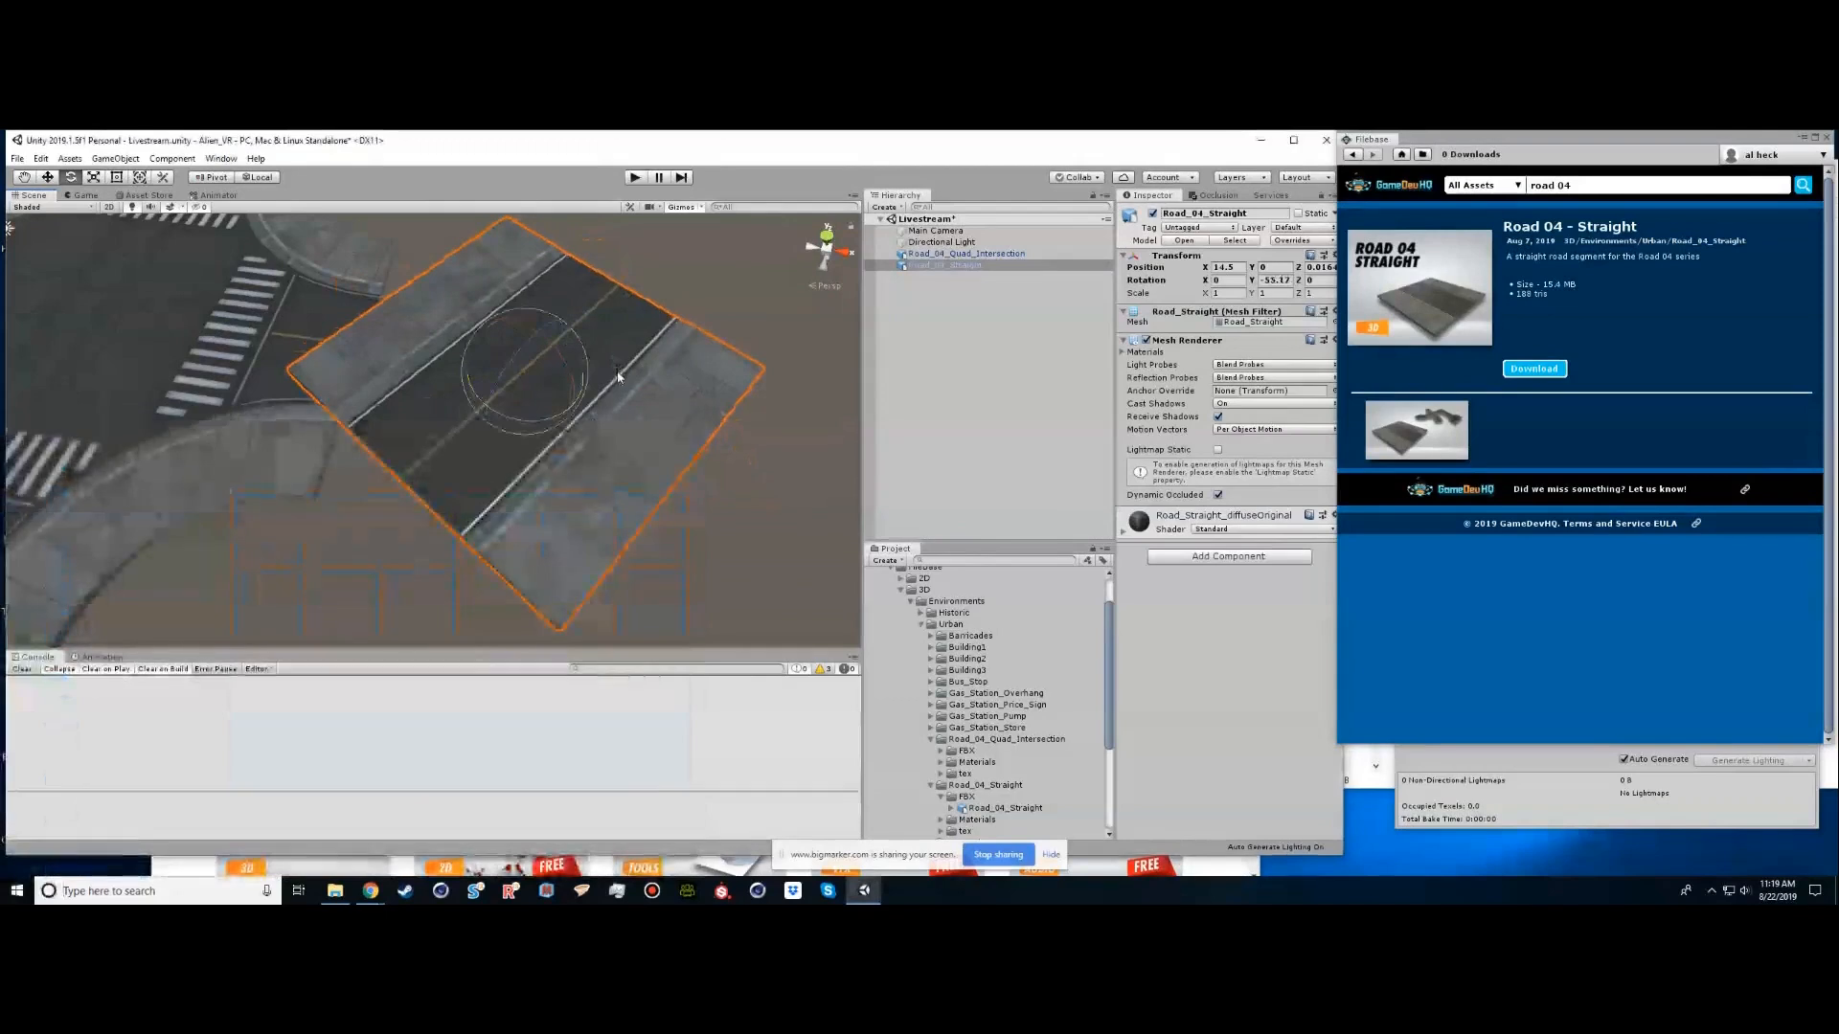
{"action": "key", "text": "ctrl+z"}
{"action": "left_click", "coordinate": [725, 407]}
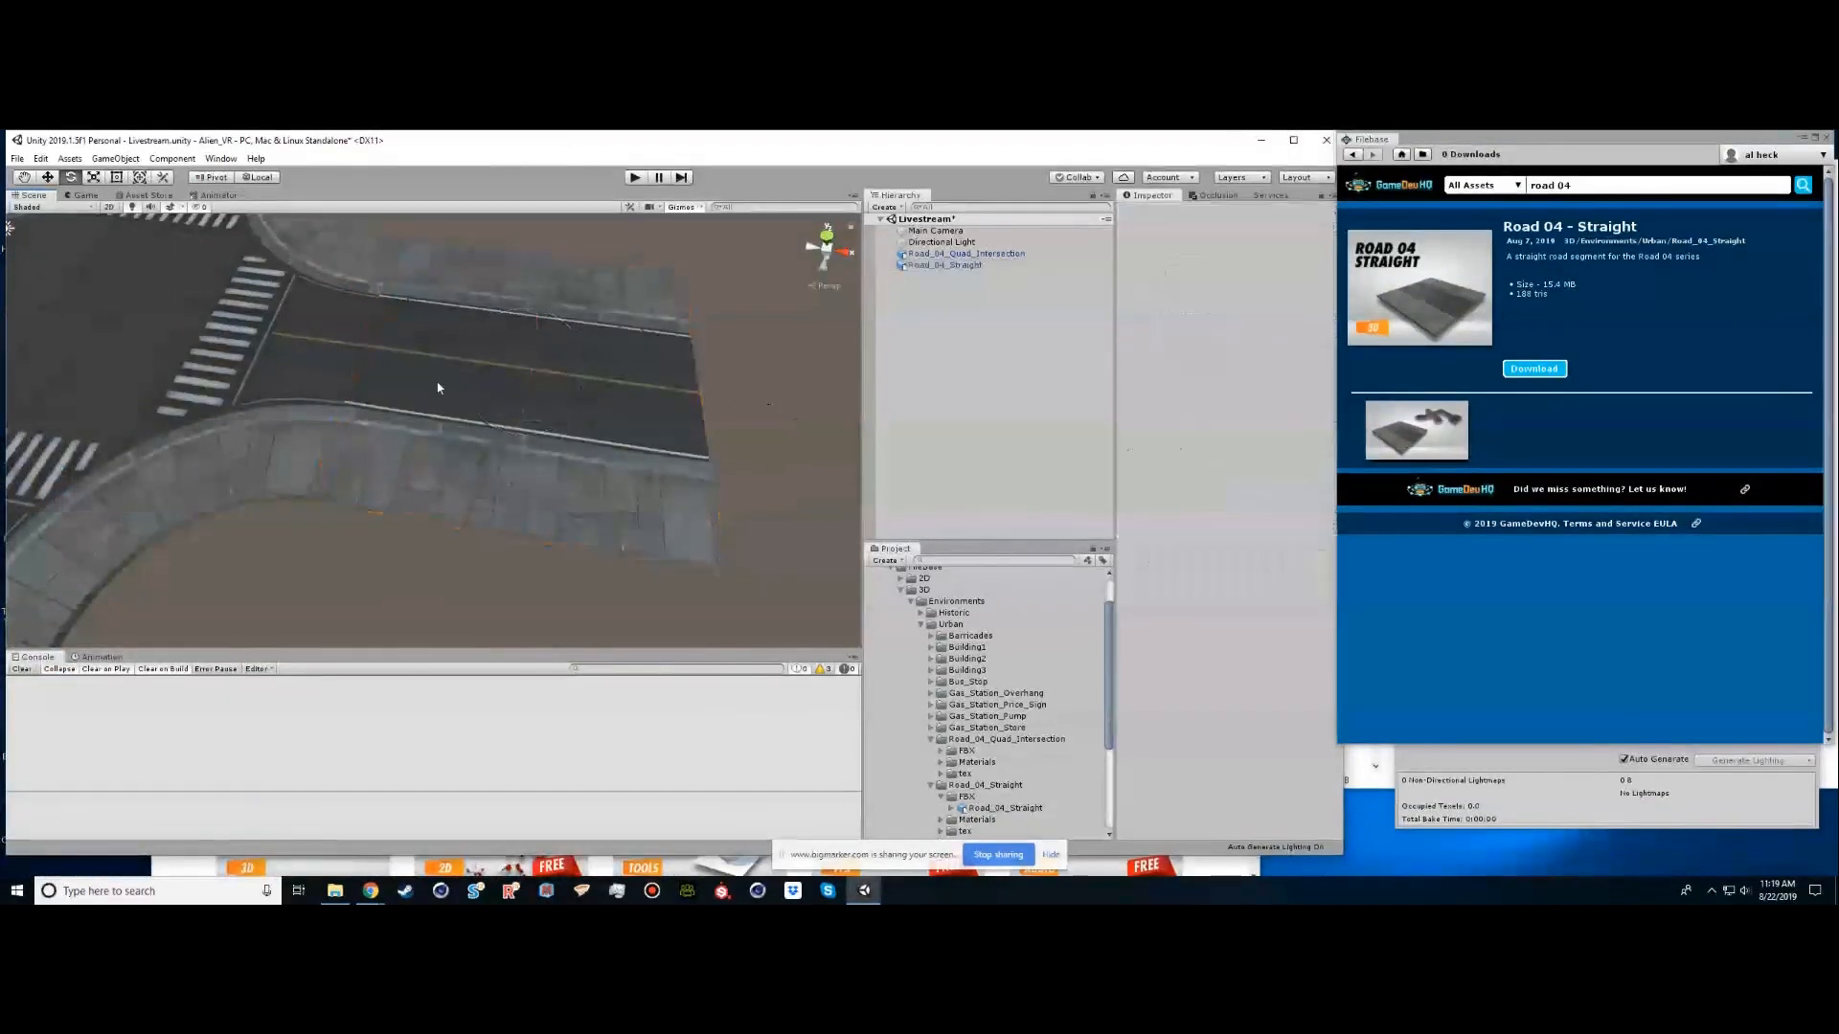
Rotate the straight road segment to -180 degrees about the Y axis and deselect it
{"action": "left_click", "coordinate": [449, 339]}
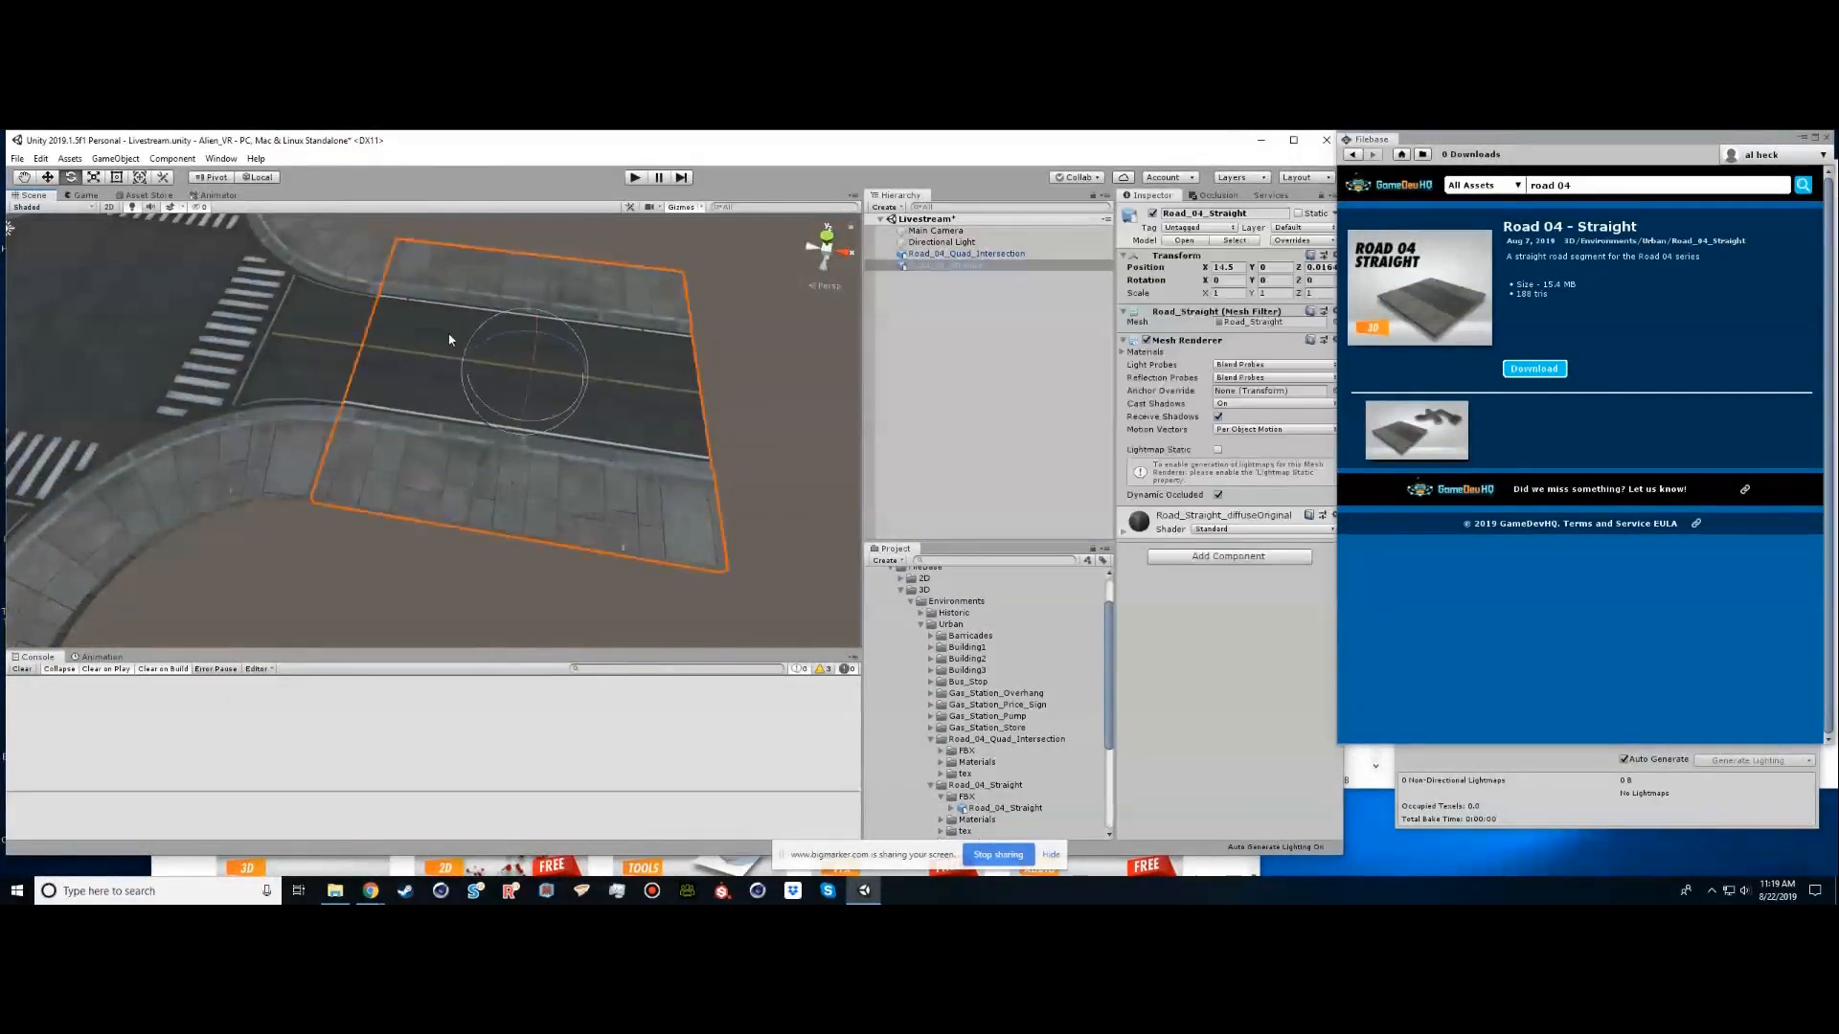
{"action": "left_click_drag", "start_coordinate": [480, 403], "coordinate": [1066, 314]}
{"action": "left_click", "coordinate": [780, 458]}
Examine from several angles how the straight road's lanes and sidewalks line up with the intersection
{"action": "mouse_move", "coordinate": [439, 416]}
{"action": "left_mouse_down", "text": "alt"}
{"action": "mouse_move", "coordinate": [448, 390]}
{"action": "mouse_move", "coordinate": [822, 295]}
{"action": "mouse_move", "coordinate": [791, 251]}
{"action": "mouse_move", "coordinate": [613, 311]}
{"action": "mouse_move", "coordinate": [336, 304]}
{"action": "mouse_move", "coordinate": [443, 365]}
{"action": "mouse_move", "coordinate": [418, 406]}
{"action": "left_mouse_up", "text": "alt"}
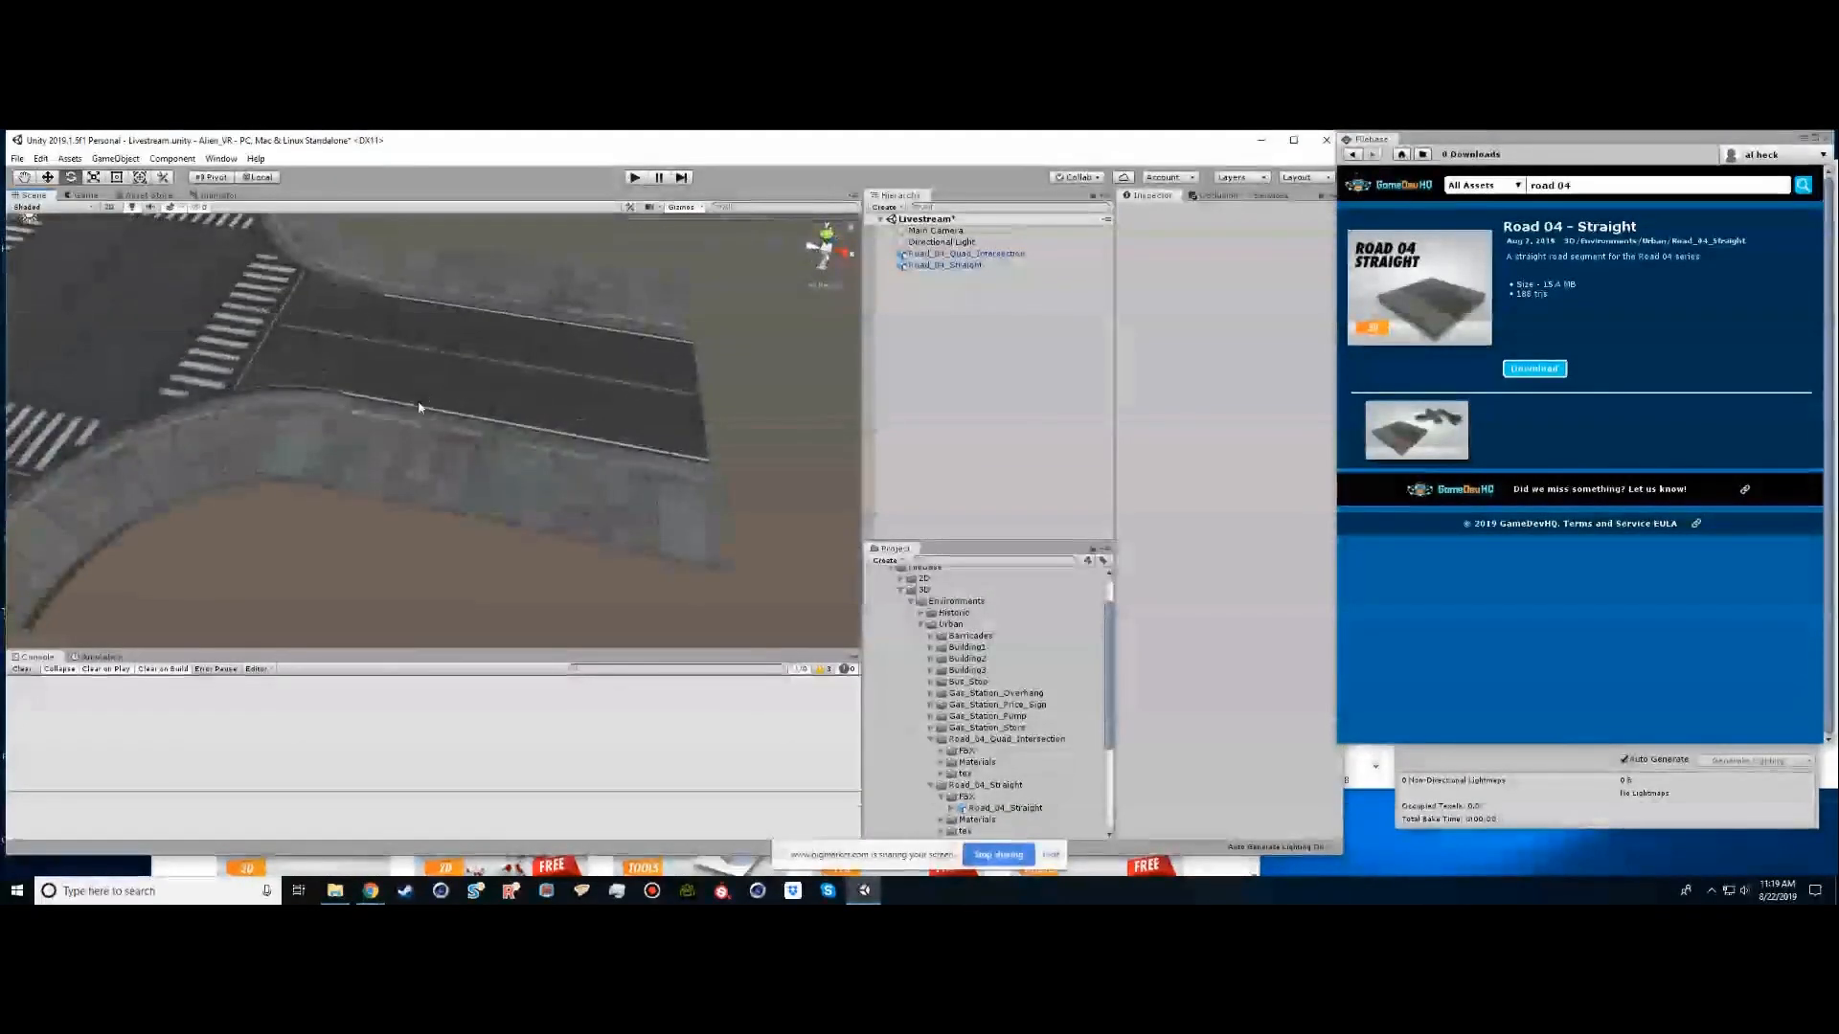
{"action": "middle_click_drag", "start_coordinate": [357, 406], "coordinate": [456, 420]}
{"action": "left_click_drag", "start_coordinate": [455, 421], "coordinate": [411, 403], "text": "alt"}
{"action": "left_click", "coordinate": [553, 384]}
{"action": "right_click_drag", "start_coordinate": [411, 402], "coordinate": [323, 396], "text": "alt"}
{"action": "left_click_drag", "start_coordinate": [386, 405], "coordinate": [397, 419], "text": "alt"}
{"action": "left_click", "coordinate": [481, 409]}
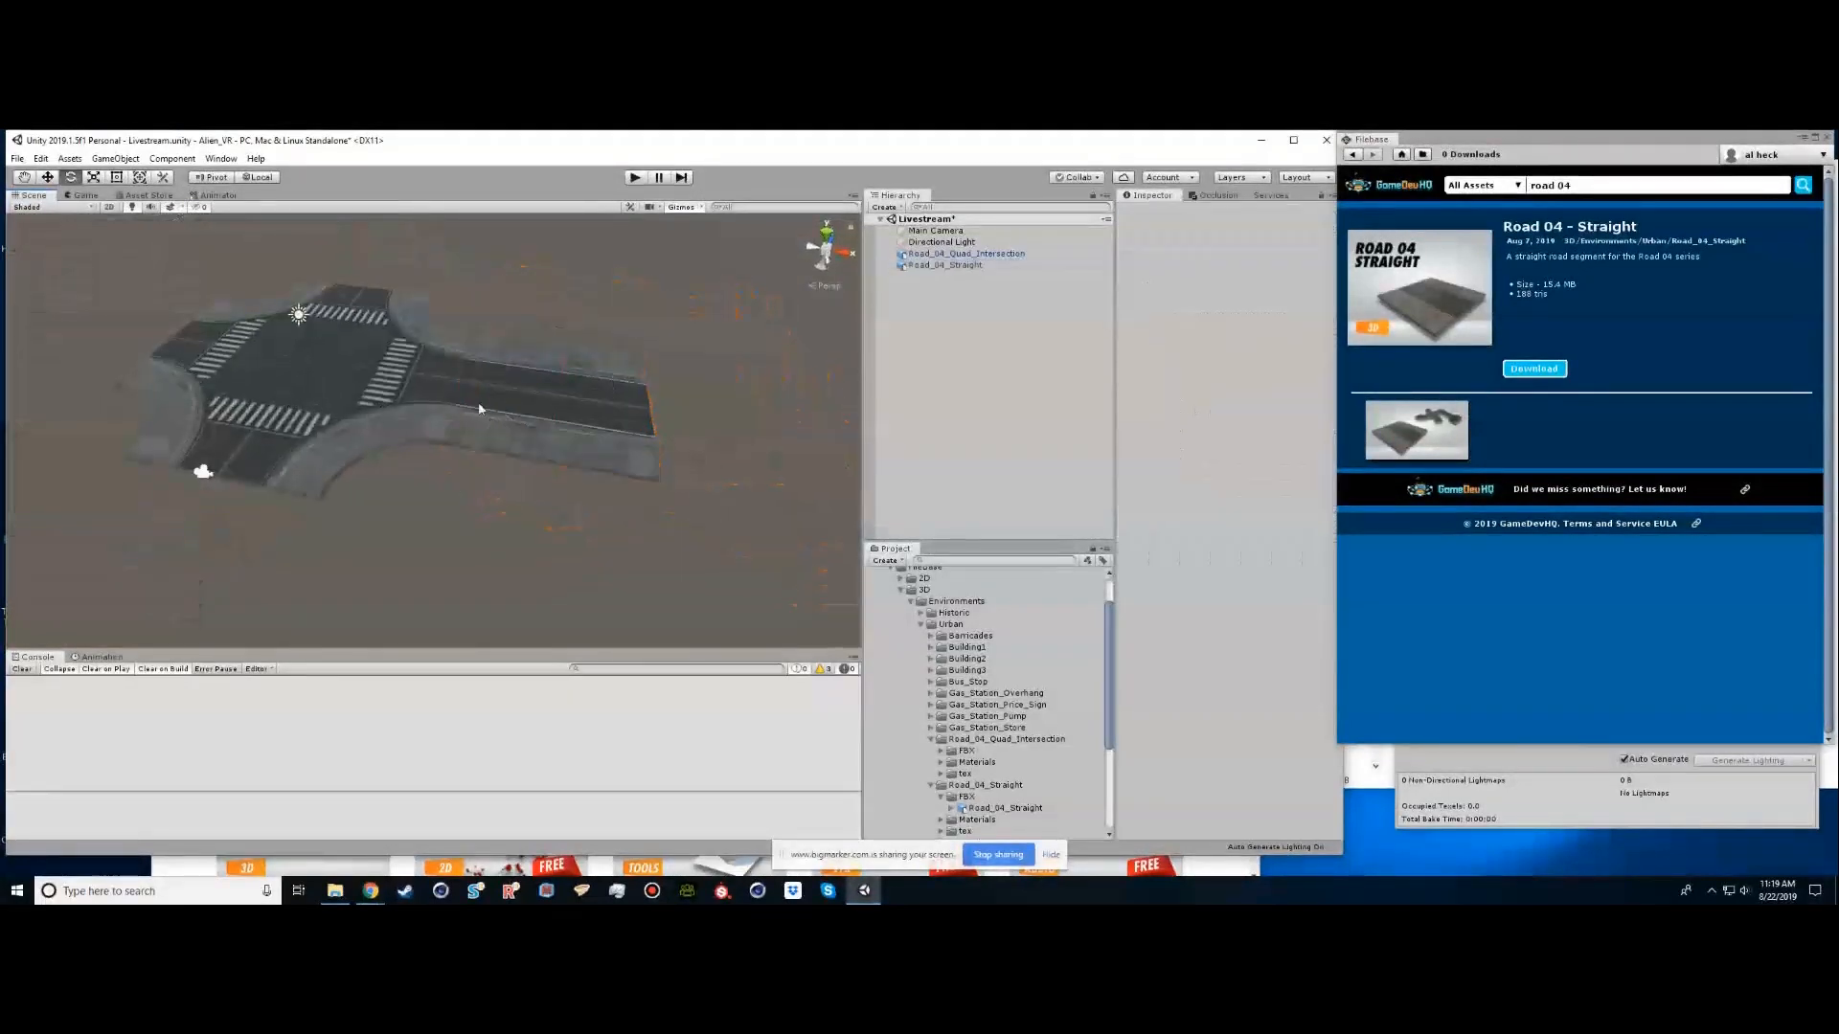
{"action": "left_click", "coordinate": [482, 437]}
{"action": "left_click", "coordinate": [372, 492]}
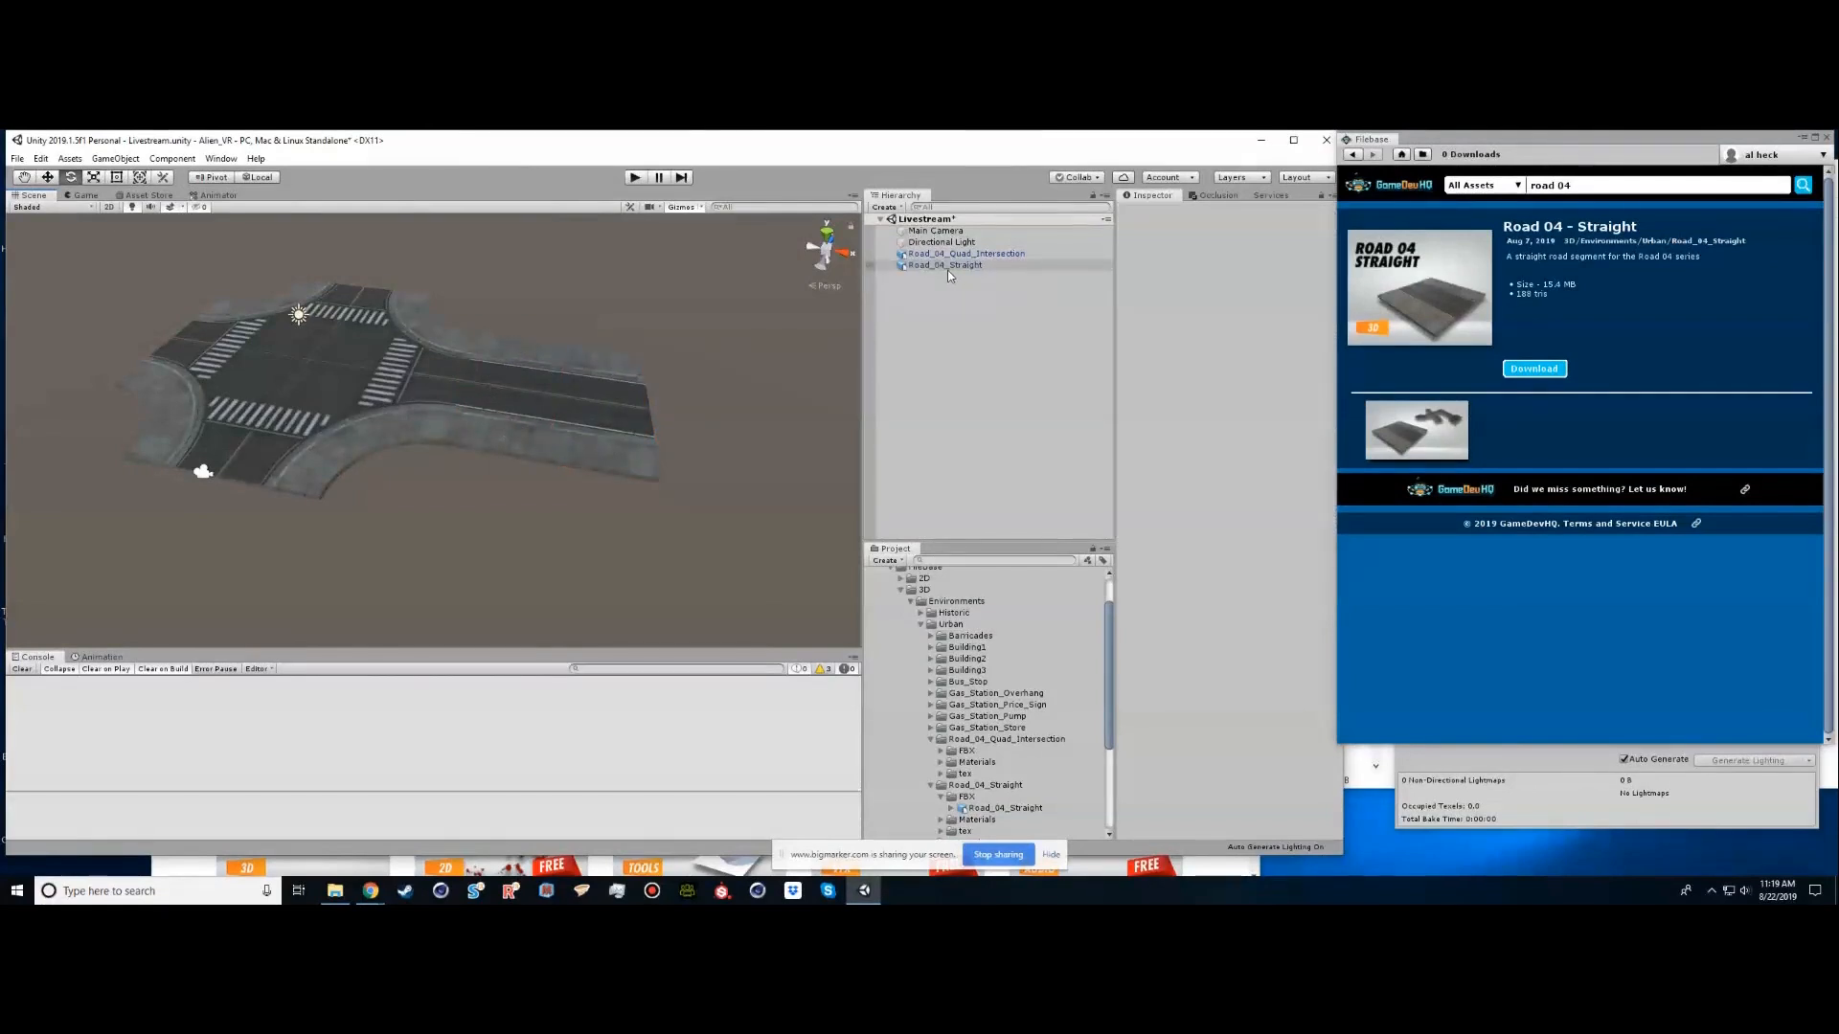
Duplicate the straight road and move the copy along X to about -17, on the opposite side of the intersection
{"action": "left_click", "coordinate": [938, 267]}
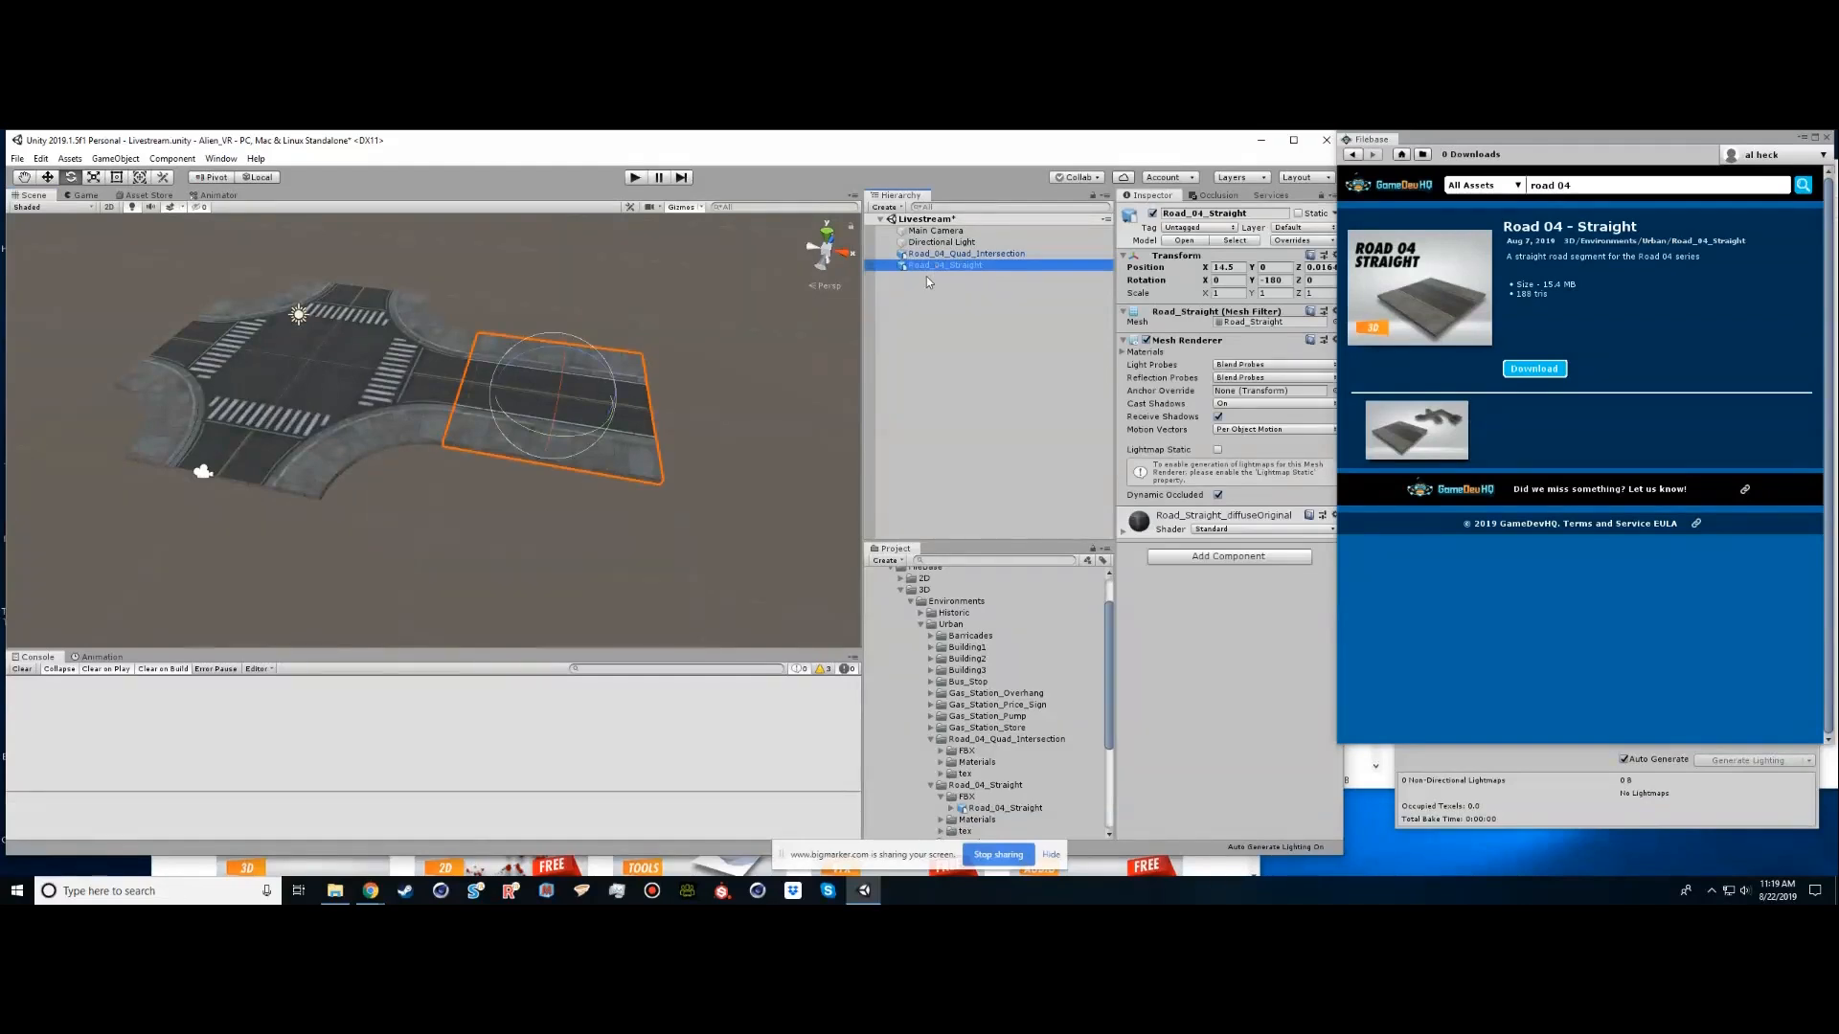
{"action": "key", "text": "ctrl+d"}
{"action": "key", "text": "w"}
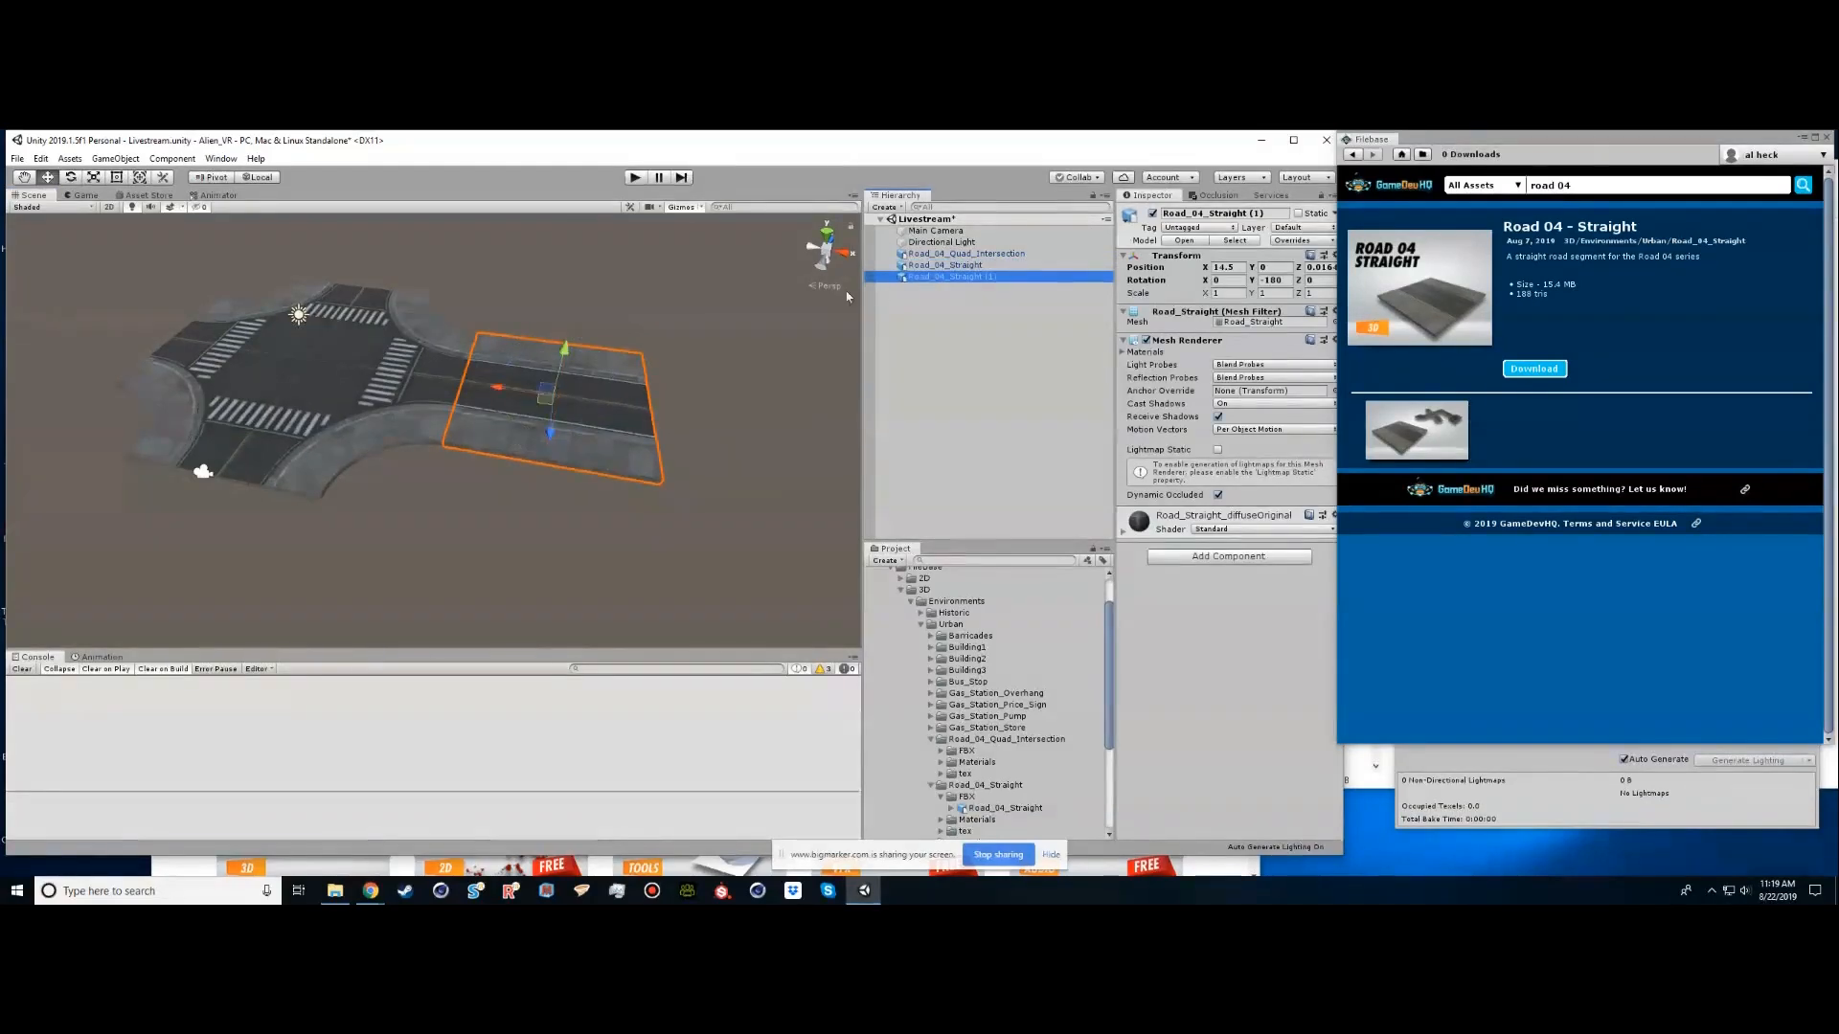
{"action": "left_click_drag", "start_coordinate": [500, 390], "coordinate": [115, 316]}
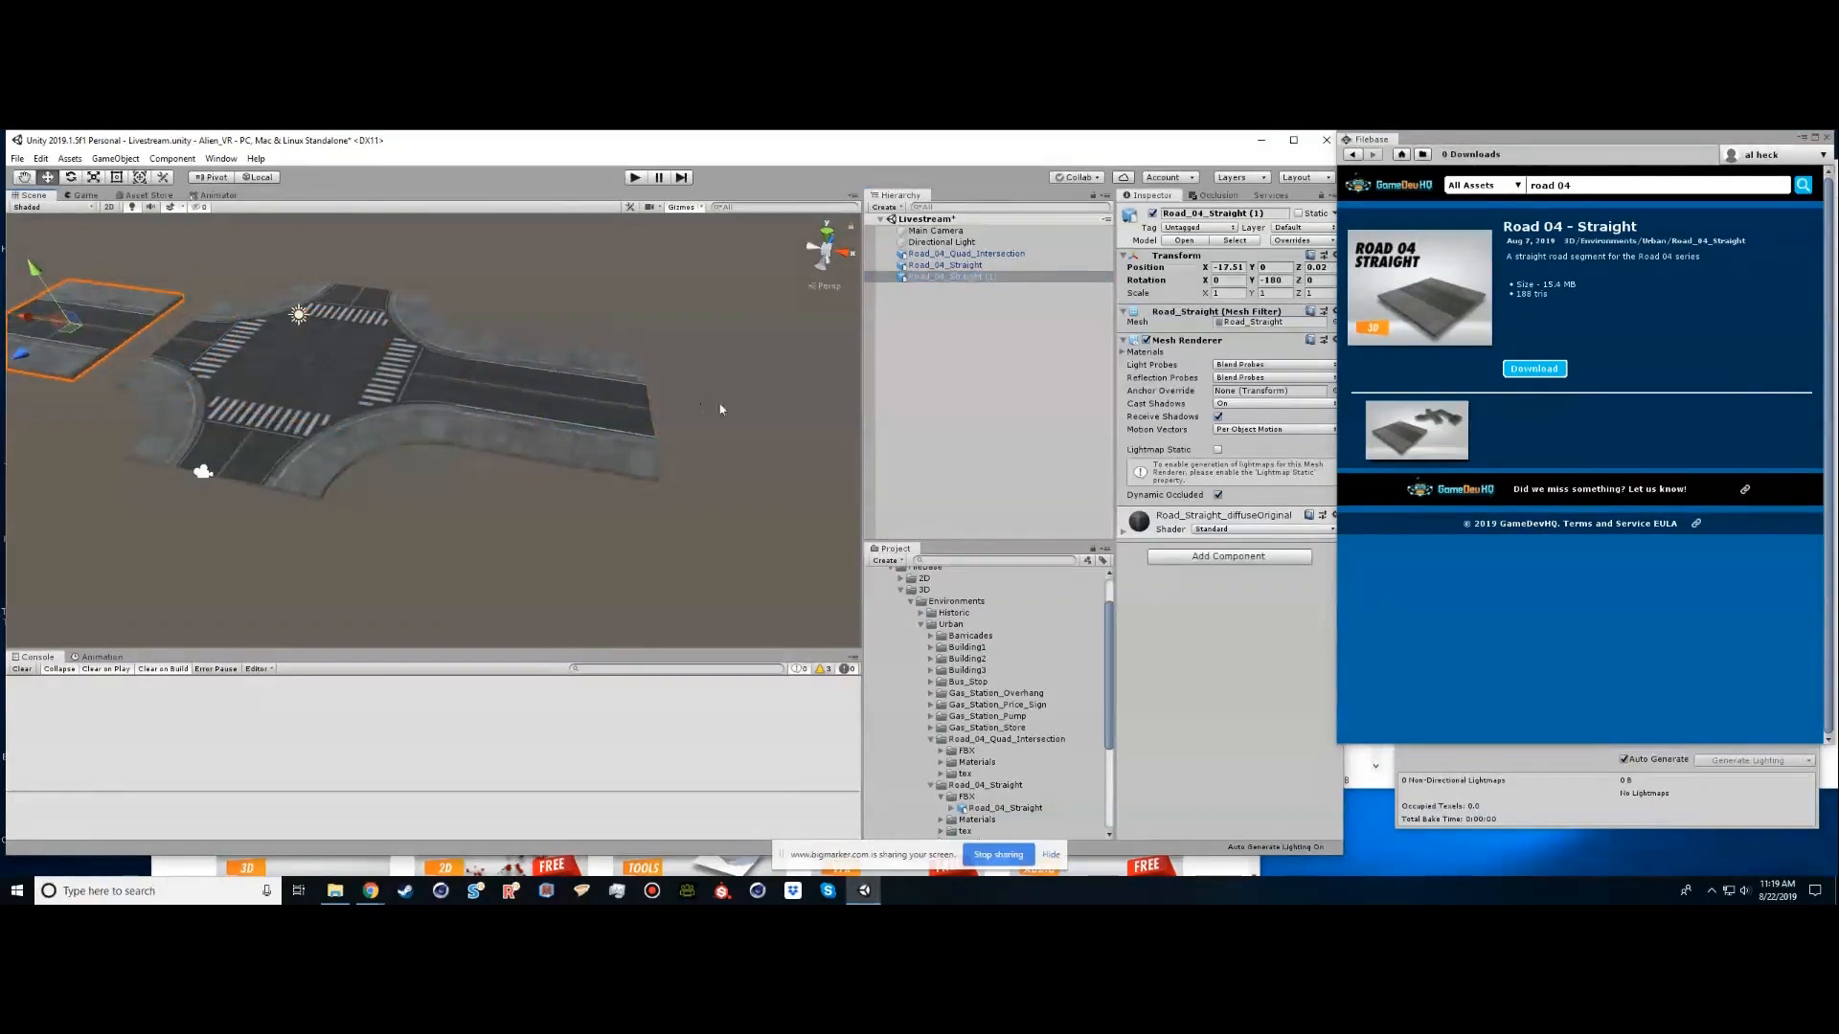
{"action": "left_click_drag", "start_coordinate": [261, 424], "coordinate": [565, 421], "text": "alt"}
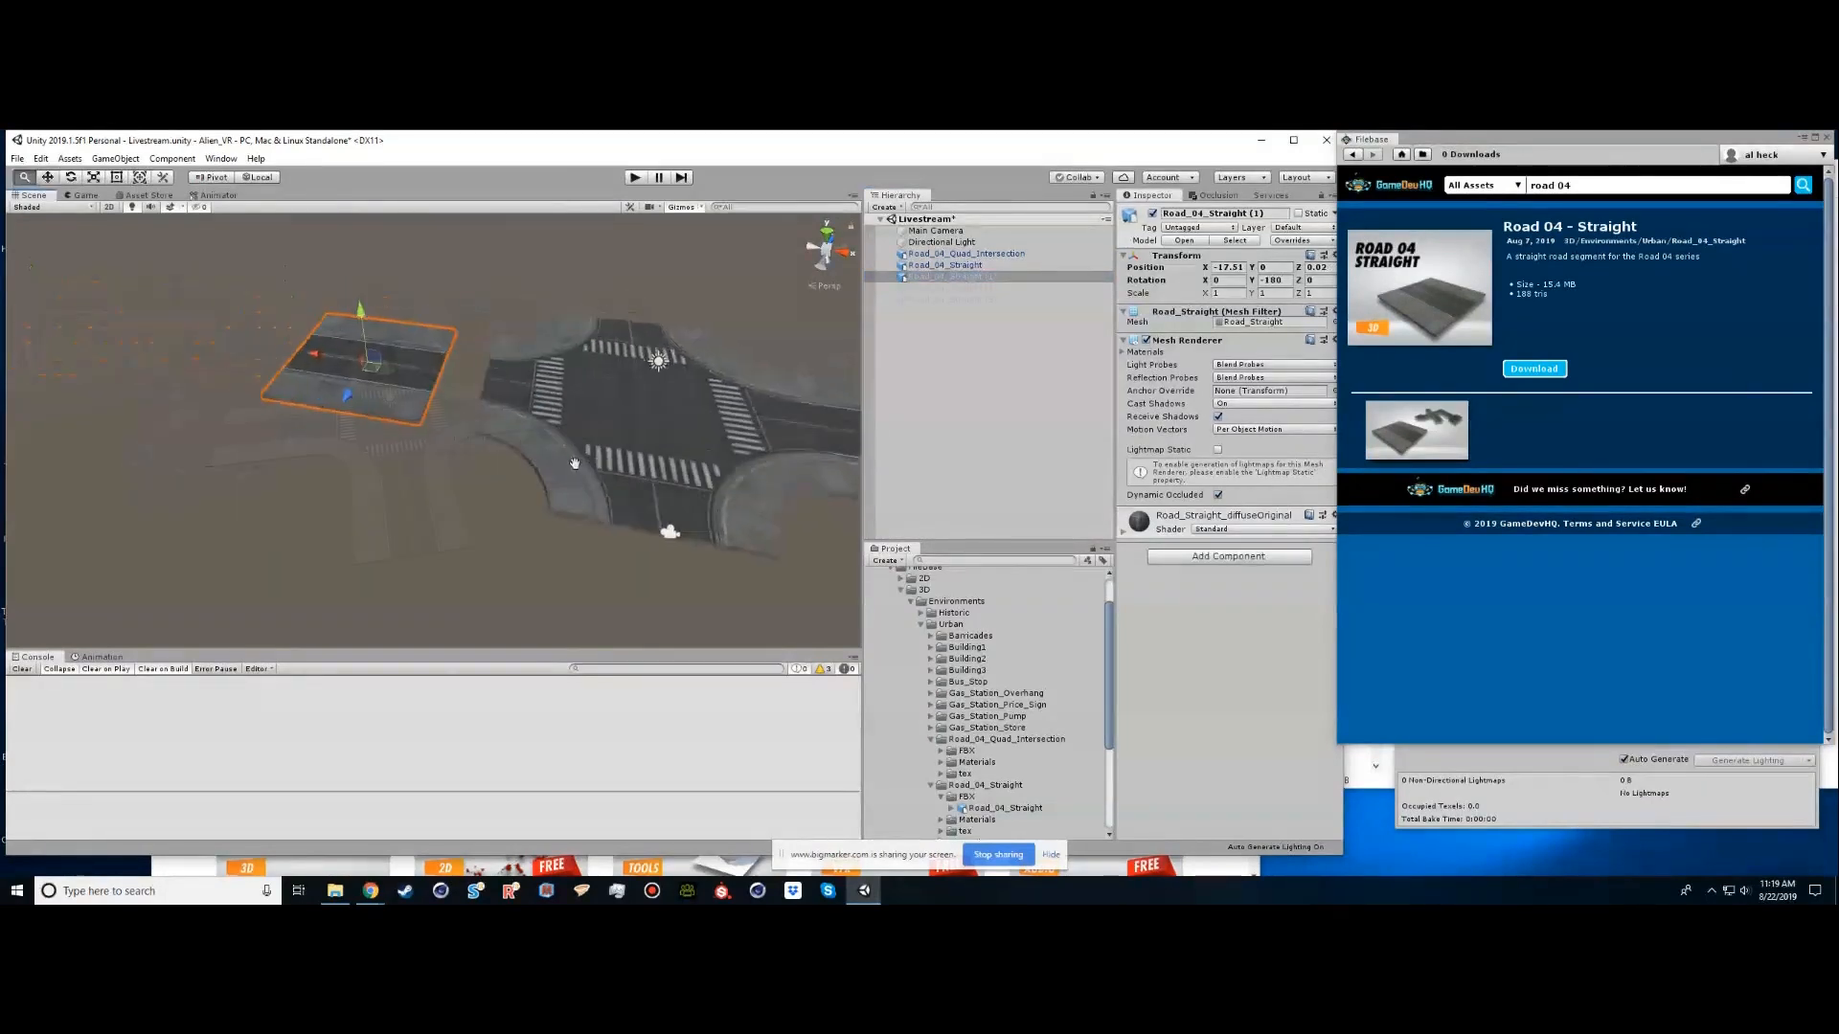
{"action": "right_click_drag", "start_coordinate": [460, 369], "coordinate": [530, 353], "text": "alt"}
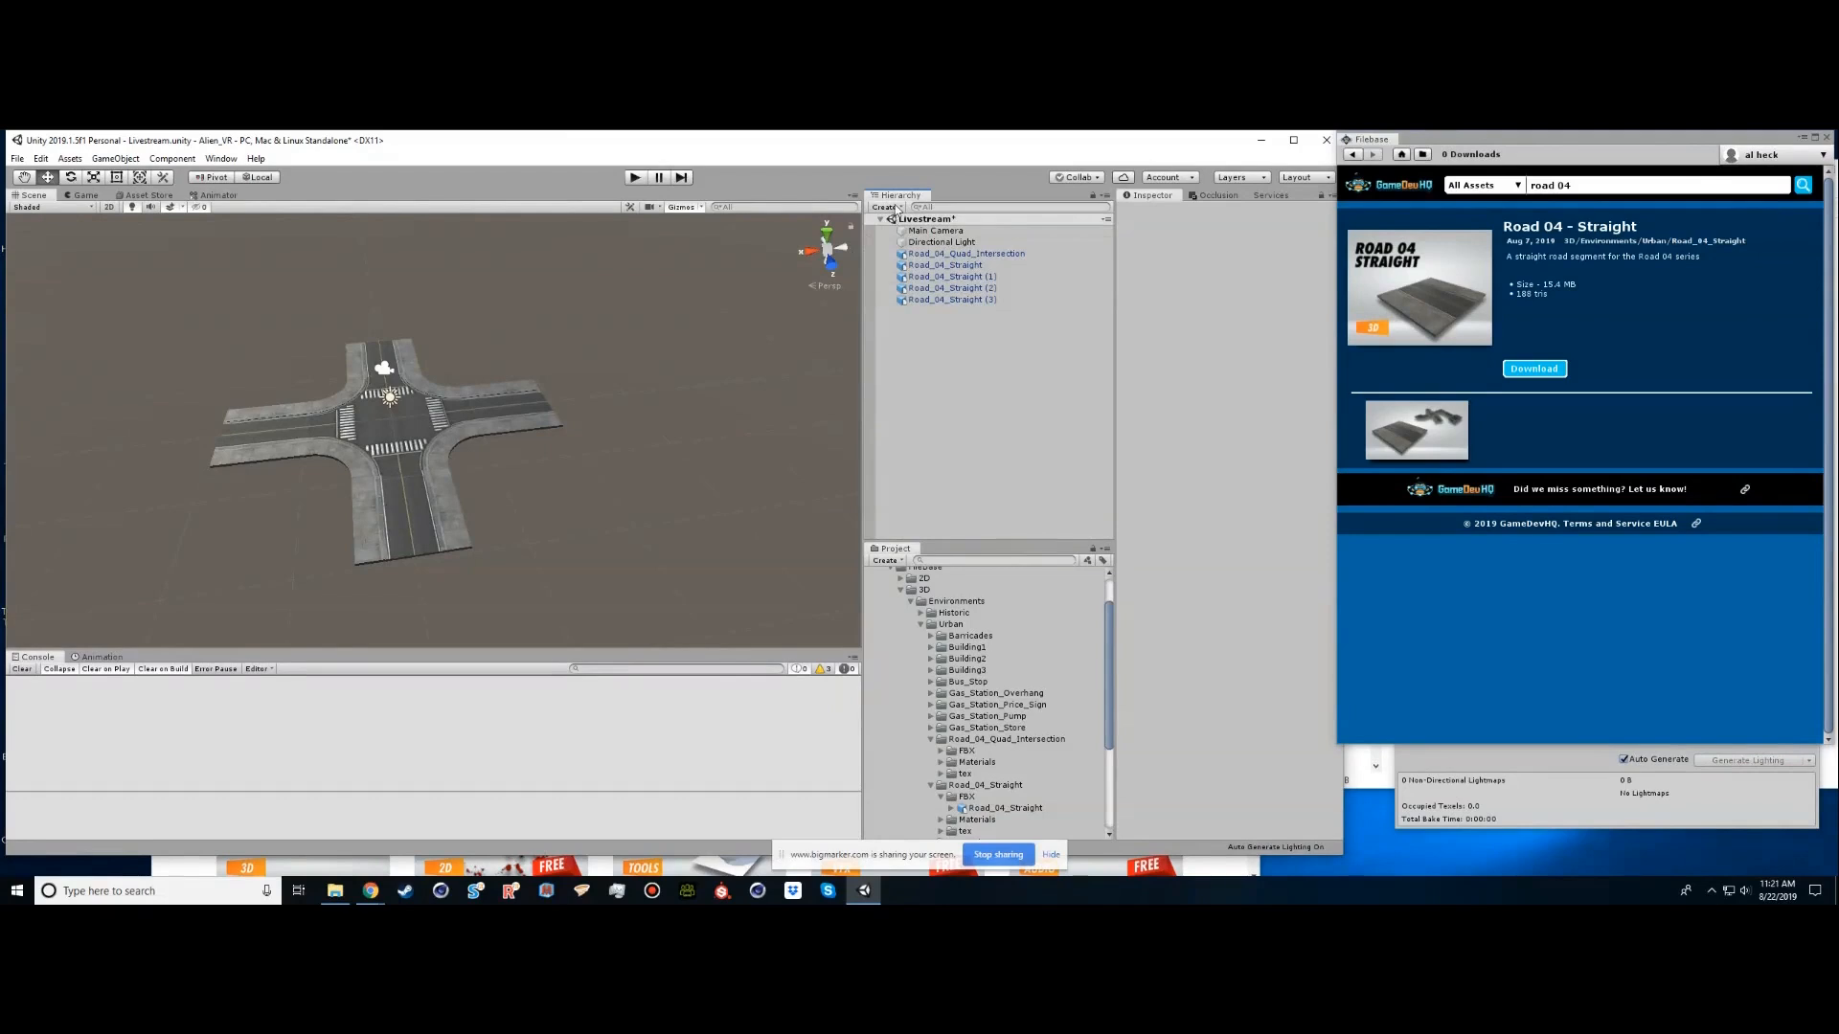
Create an empty game object in the scene and reset its position to 0, 0, 0
{"action": "left_click", "coordinate": [897, 208]}
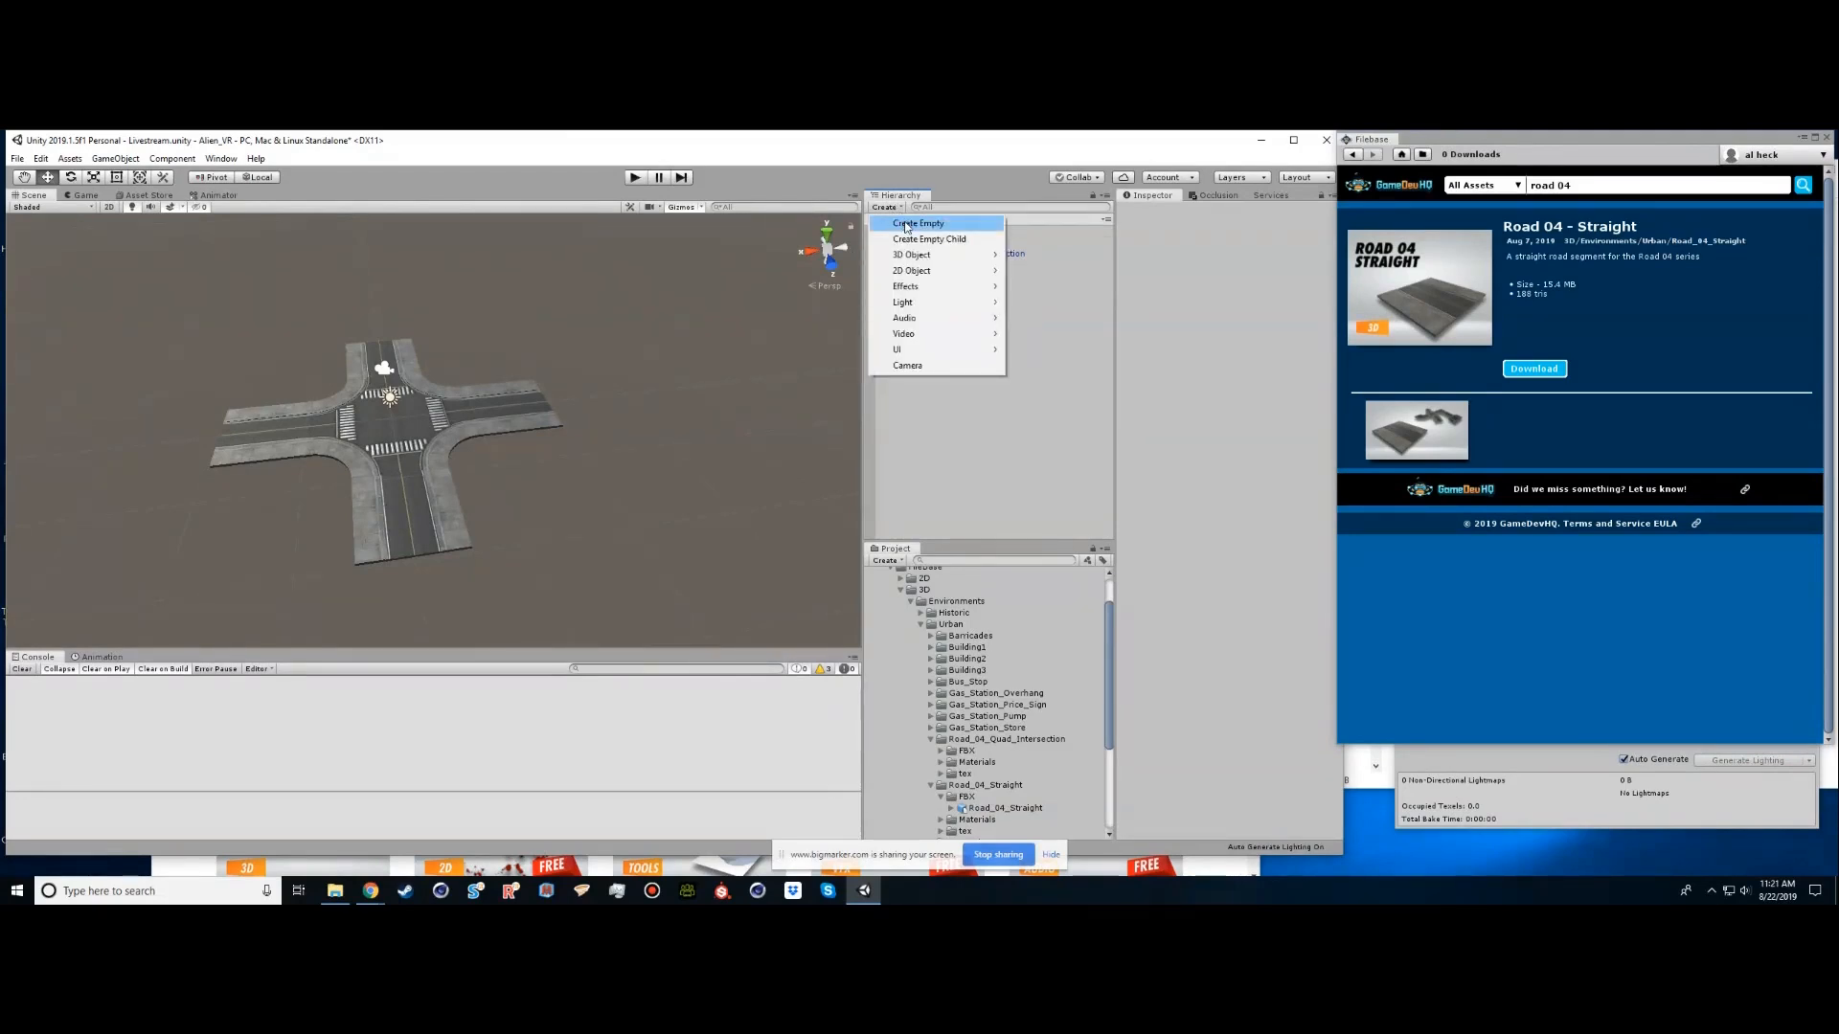
{"action": "left_click", "coordinate": [906, 224]}
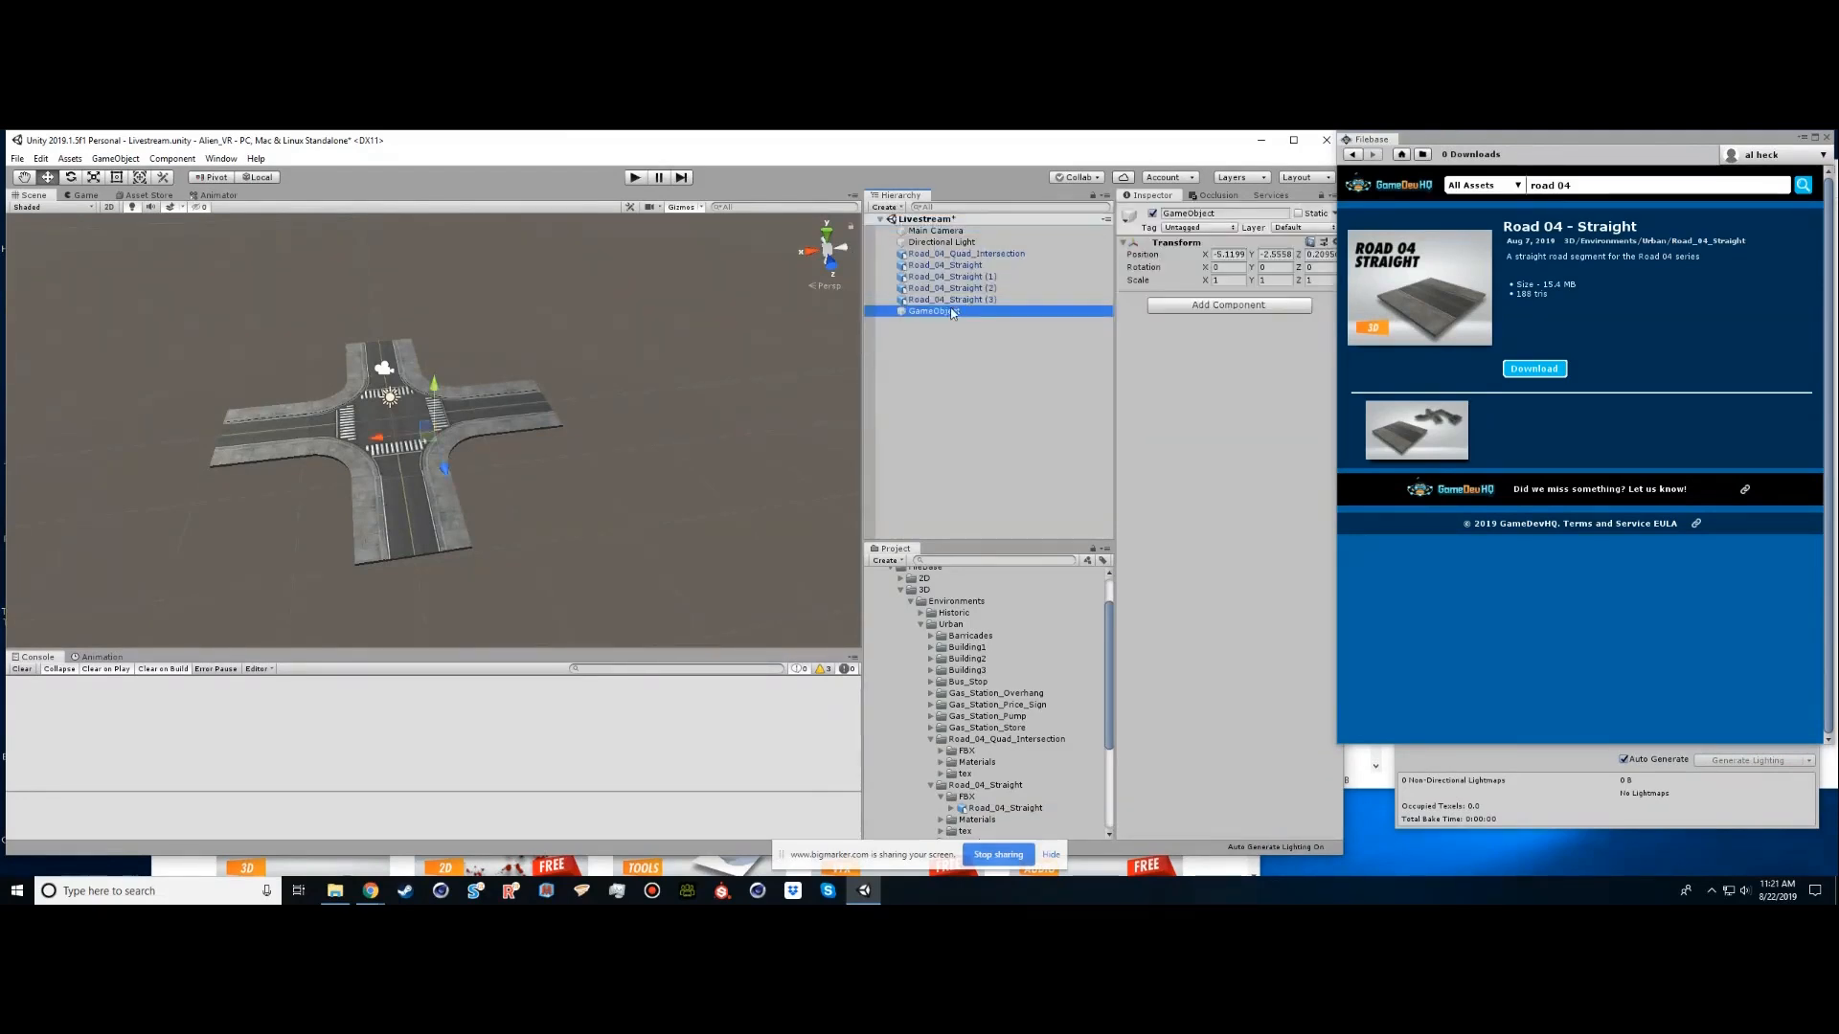
{"action": "left_click_drag", "start_coordinate": [1423, 134], "coordinate": [1437, 134]}
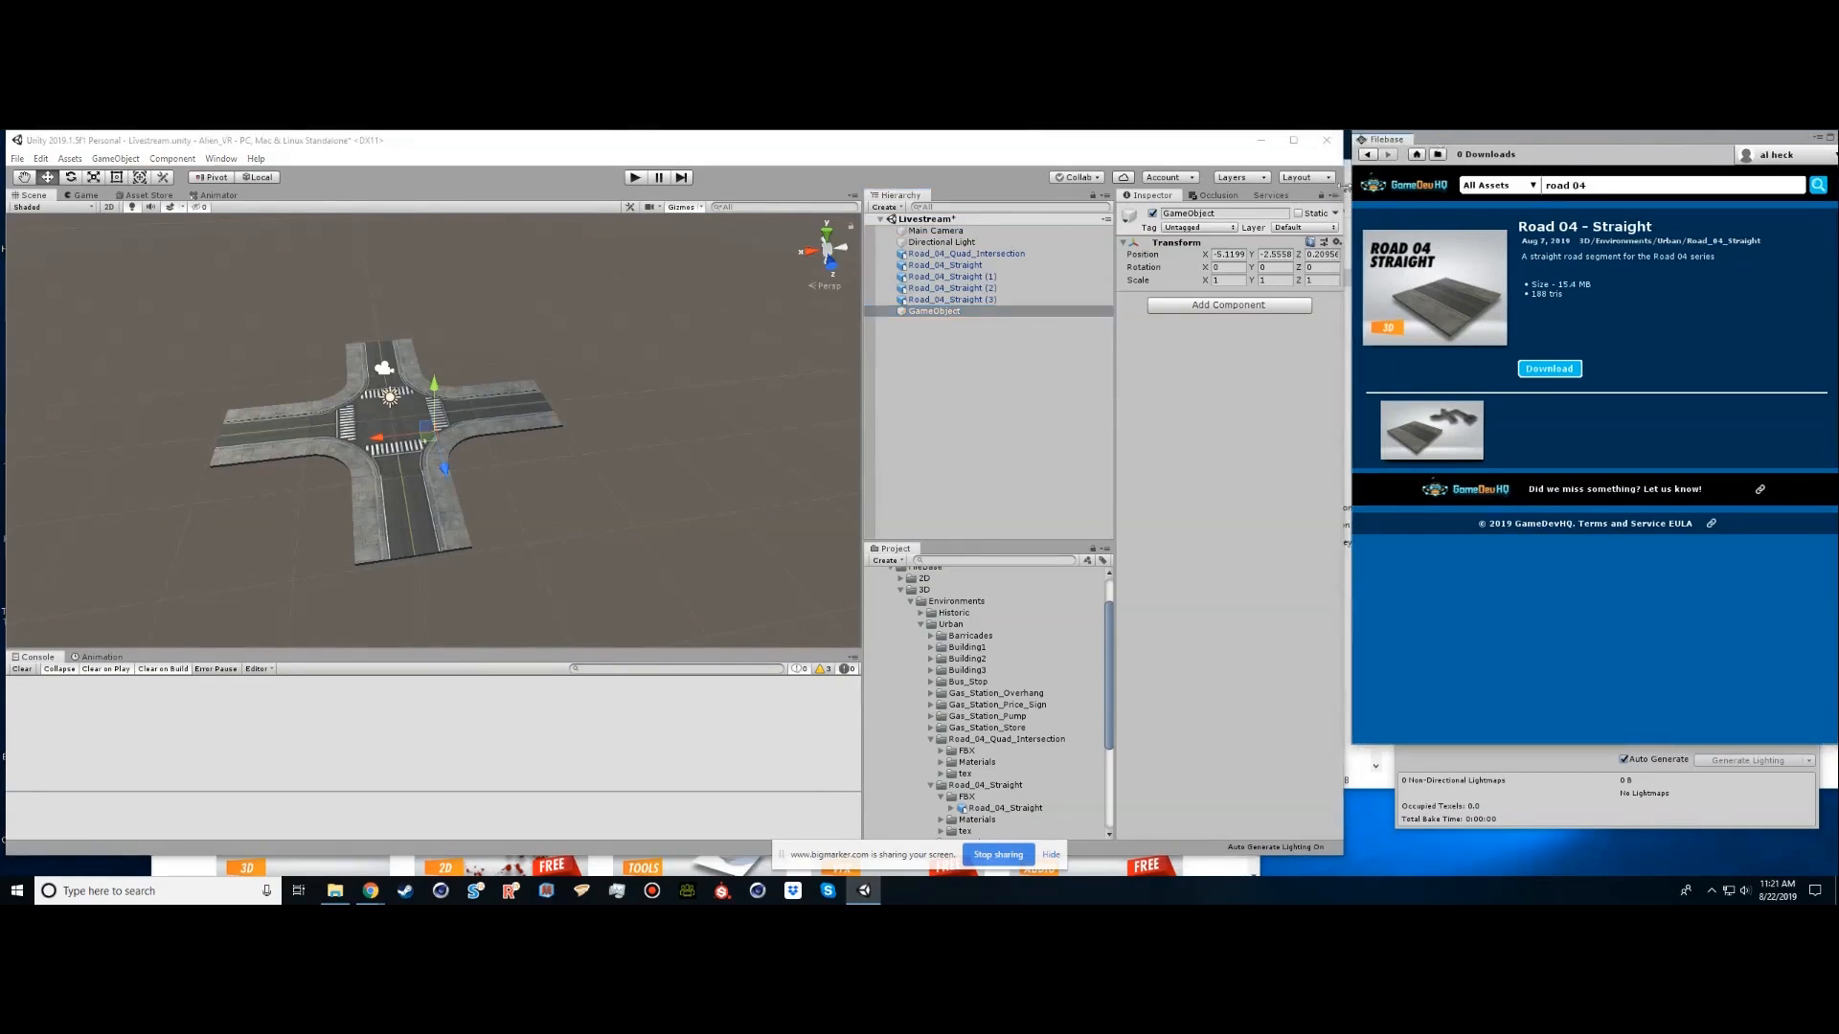
{"action": "left_click", "coordinate": [1337, 242]}
{"action": "left_click", "coordinate": [1358, 259]}
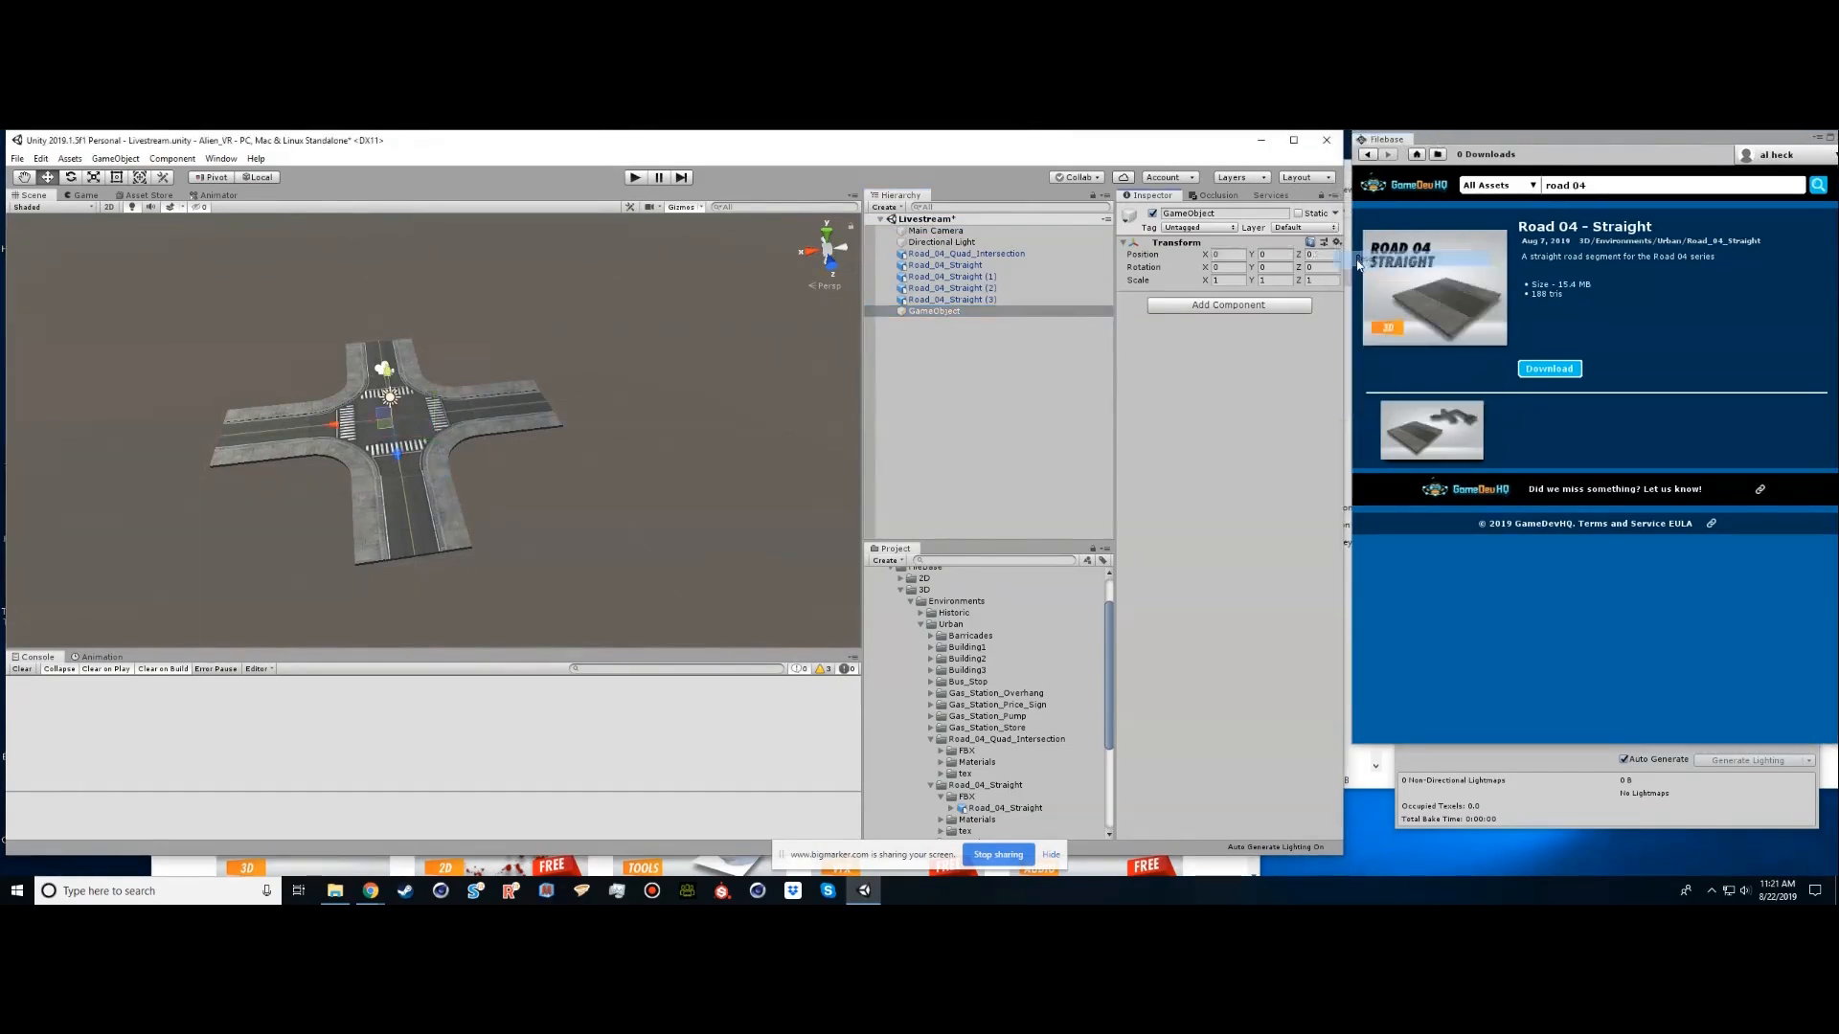
Parent the quad intersection and all four straight road segments to the empty GameObject
{"action": "left_click", "coordinate": [953, 254]}
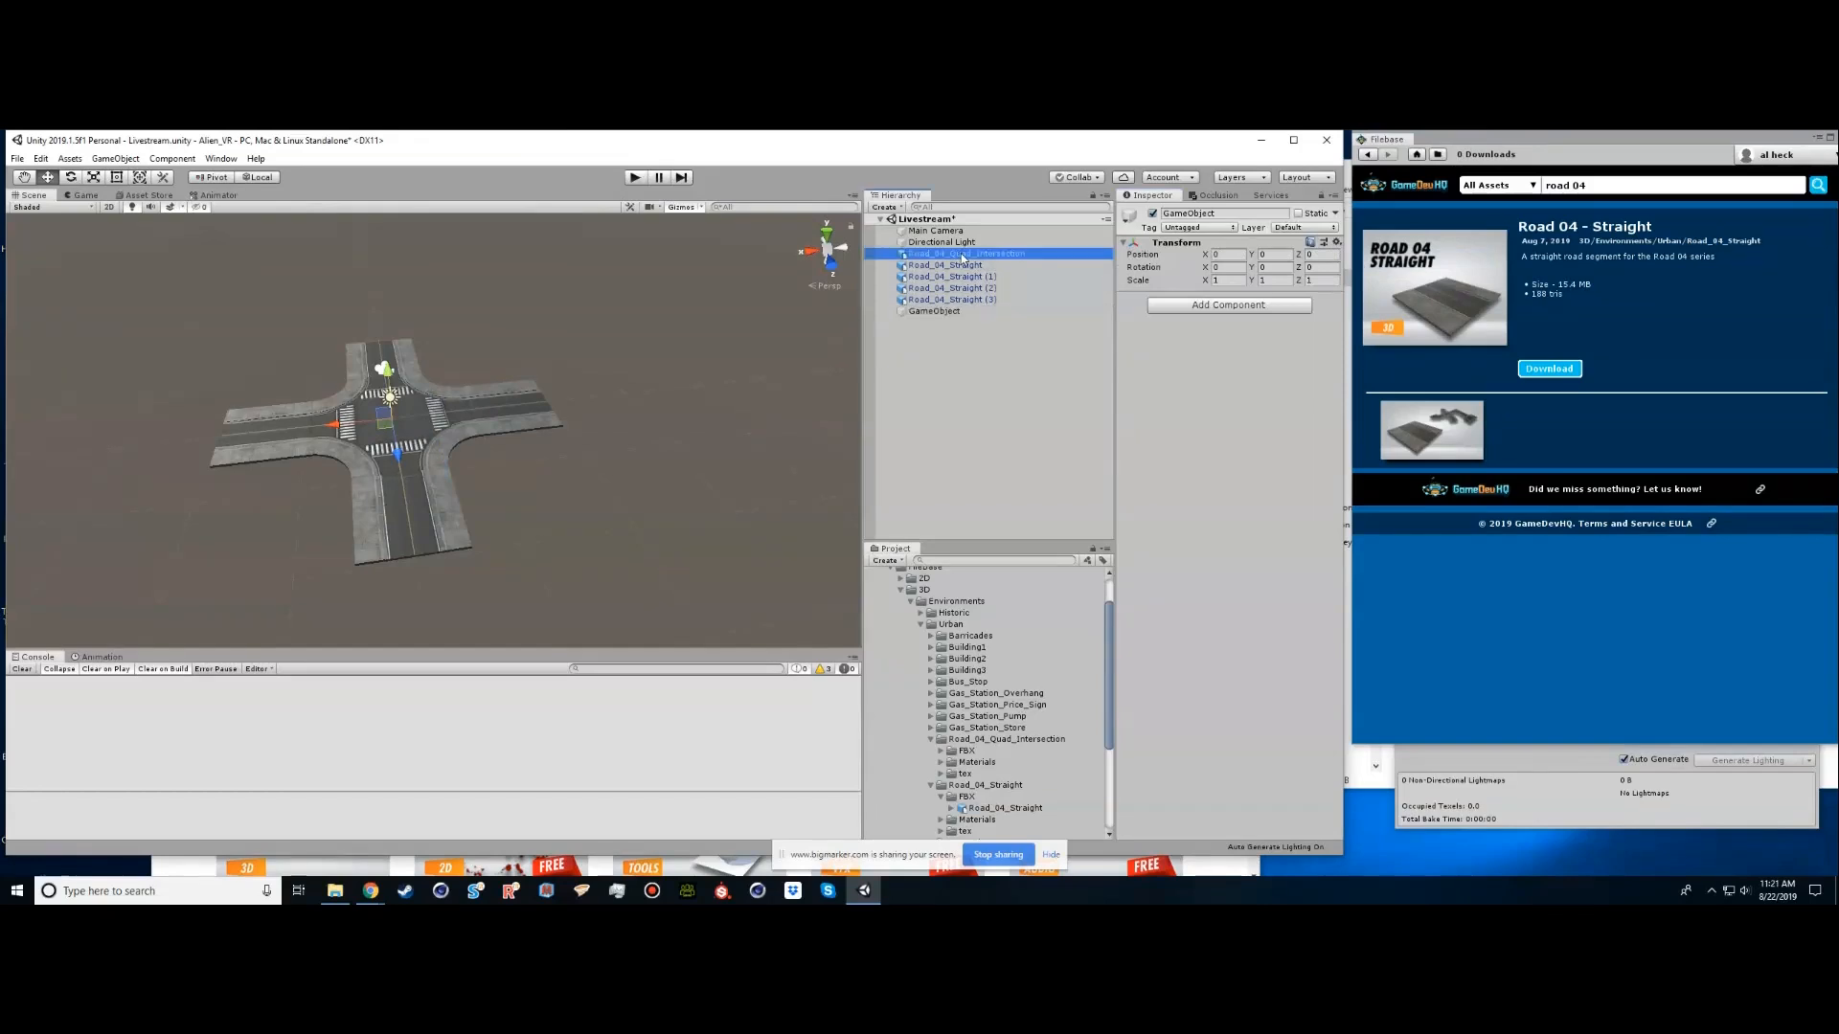
{"action": "left_click", "coordinate": [922, 300], "text": "shift"}
{"action": "left_click_drag", "start_coordinate": [921, 303], "coordinate": [921, 310]}
Rename the parent GameObject that holds the road pieces to Street
{"action": "left_click", "coordinate": [921, 255]}
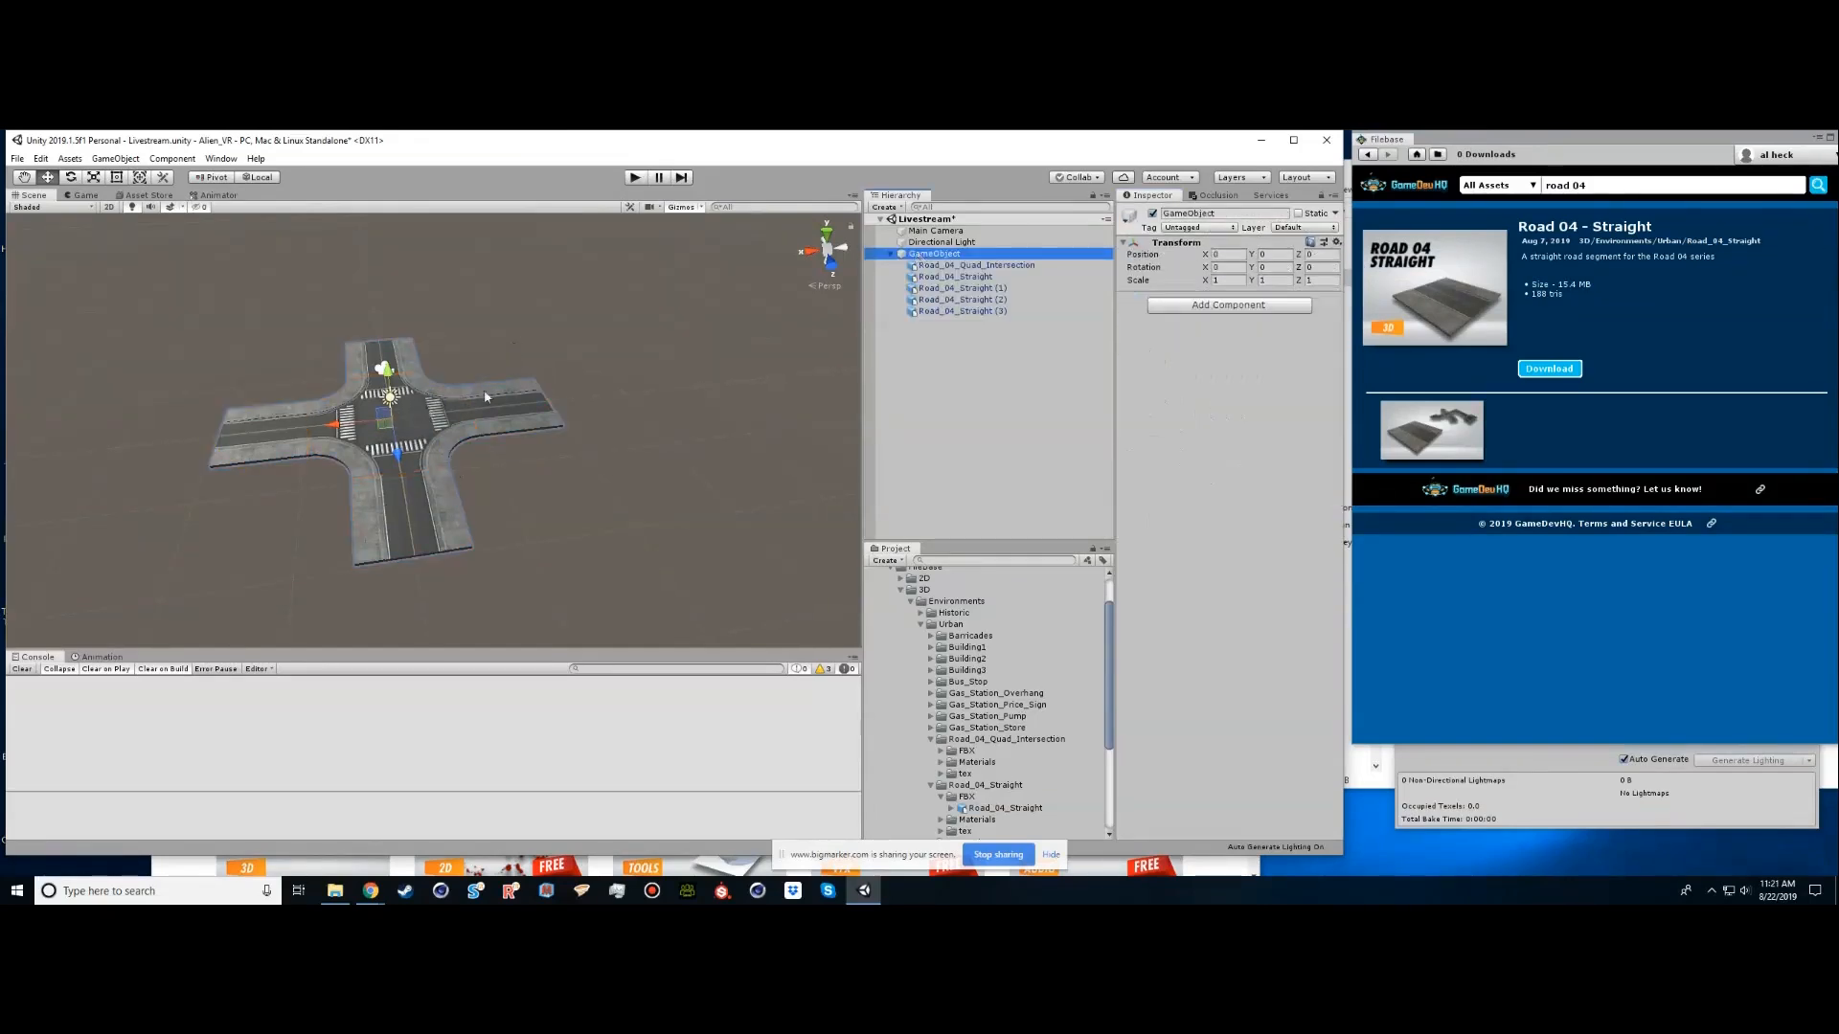
{"action": "left_click", "coordinate": [933, 255]}
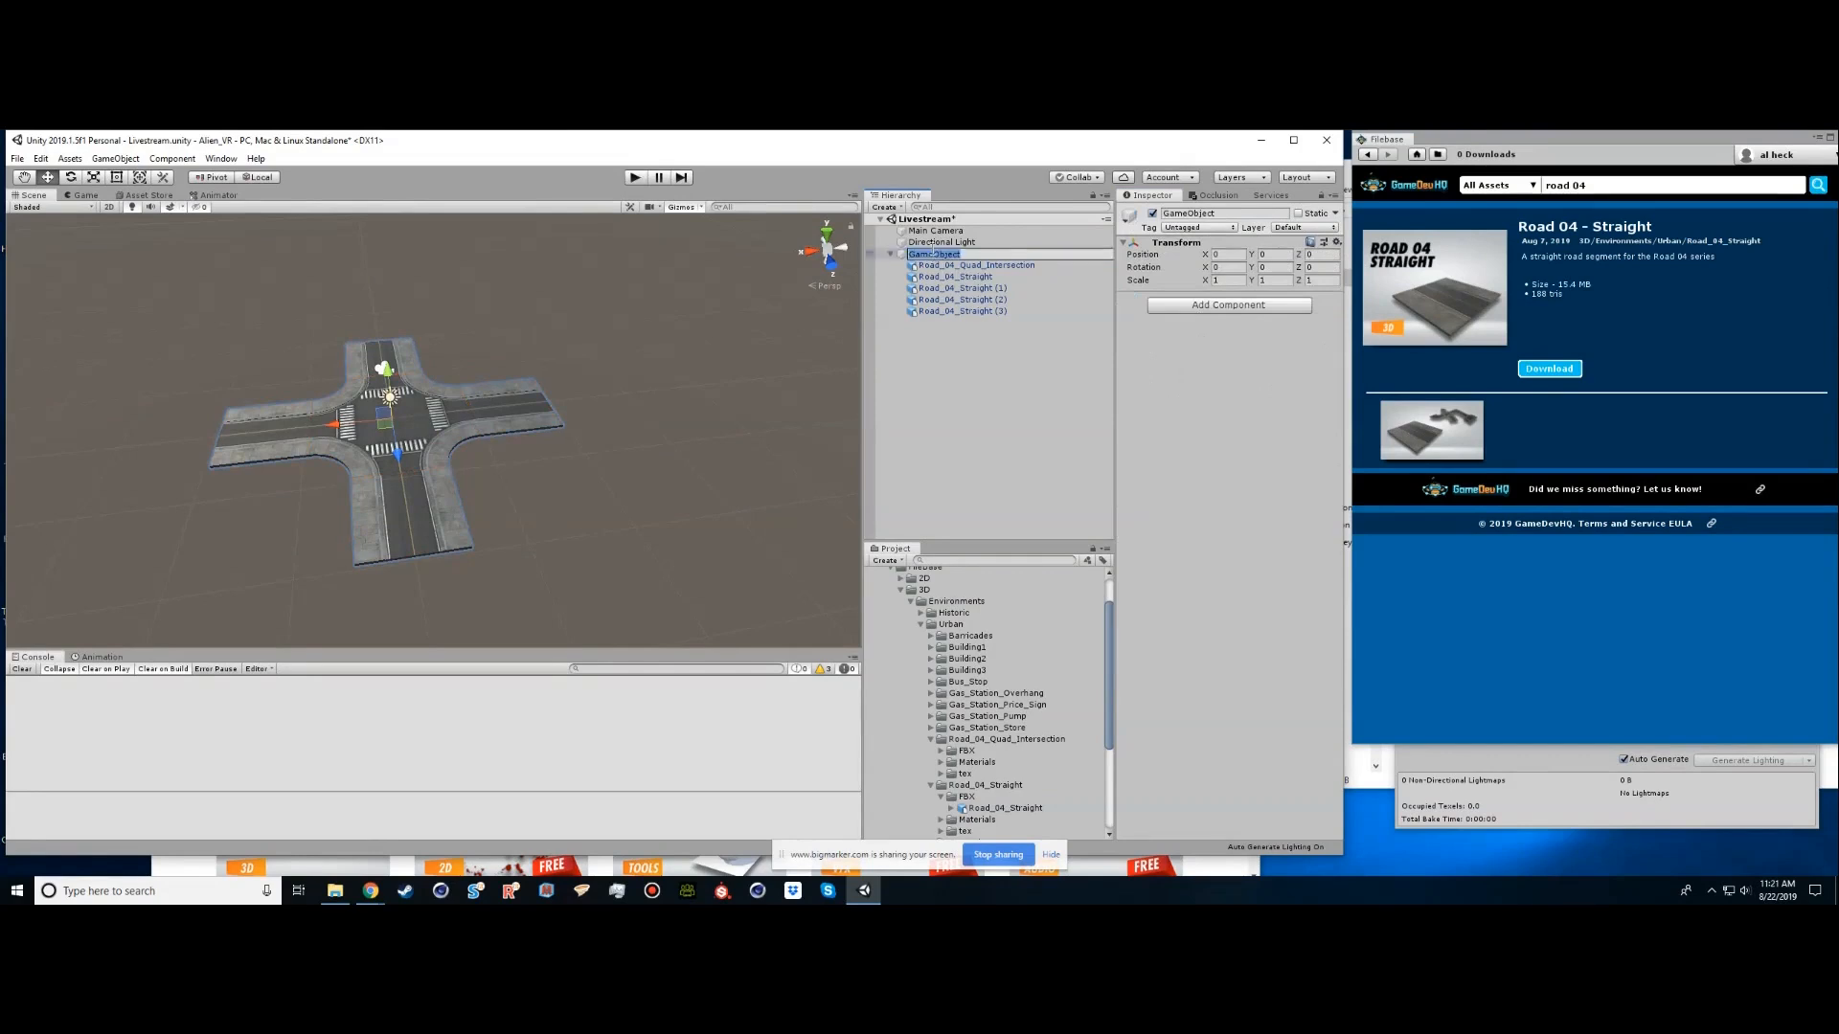
{"action": "type", "text": "Street"}
{"action": "key", "text": "Return"}
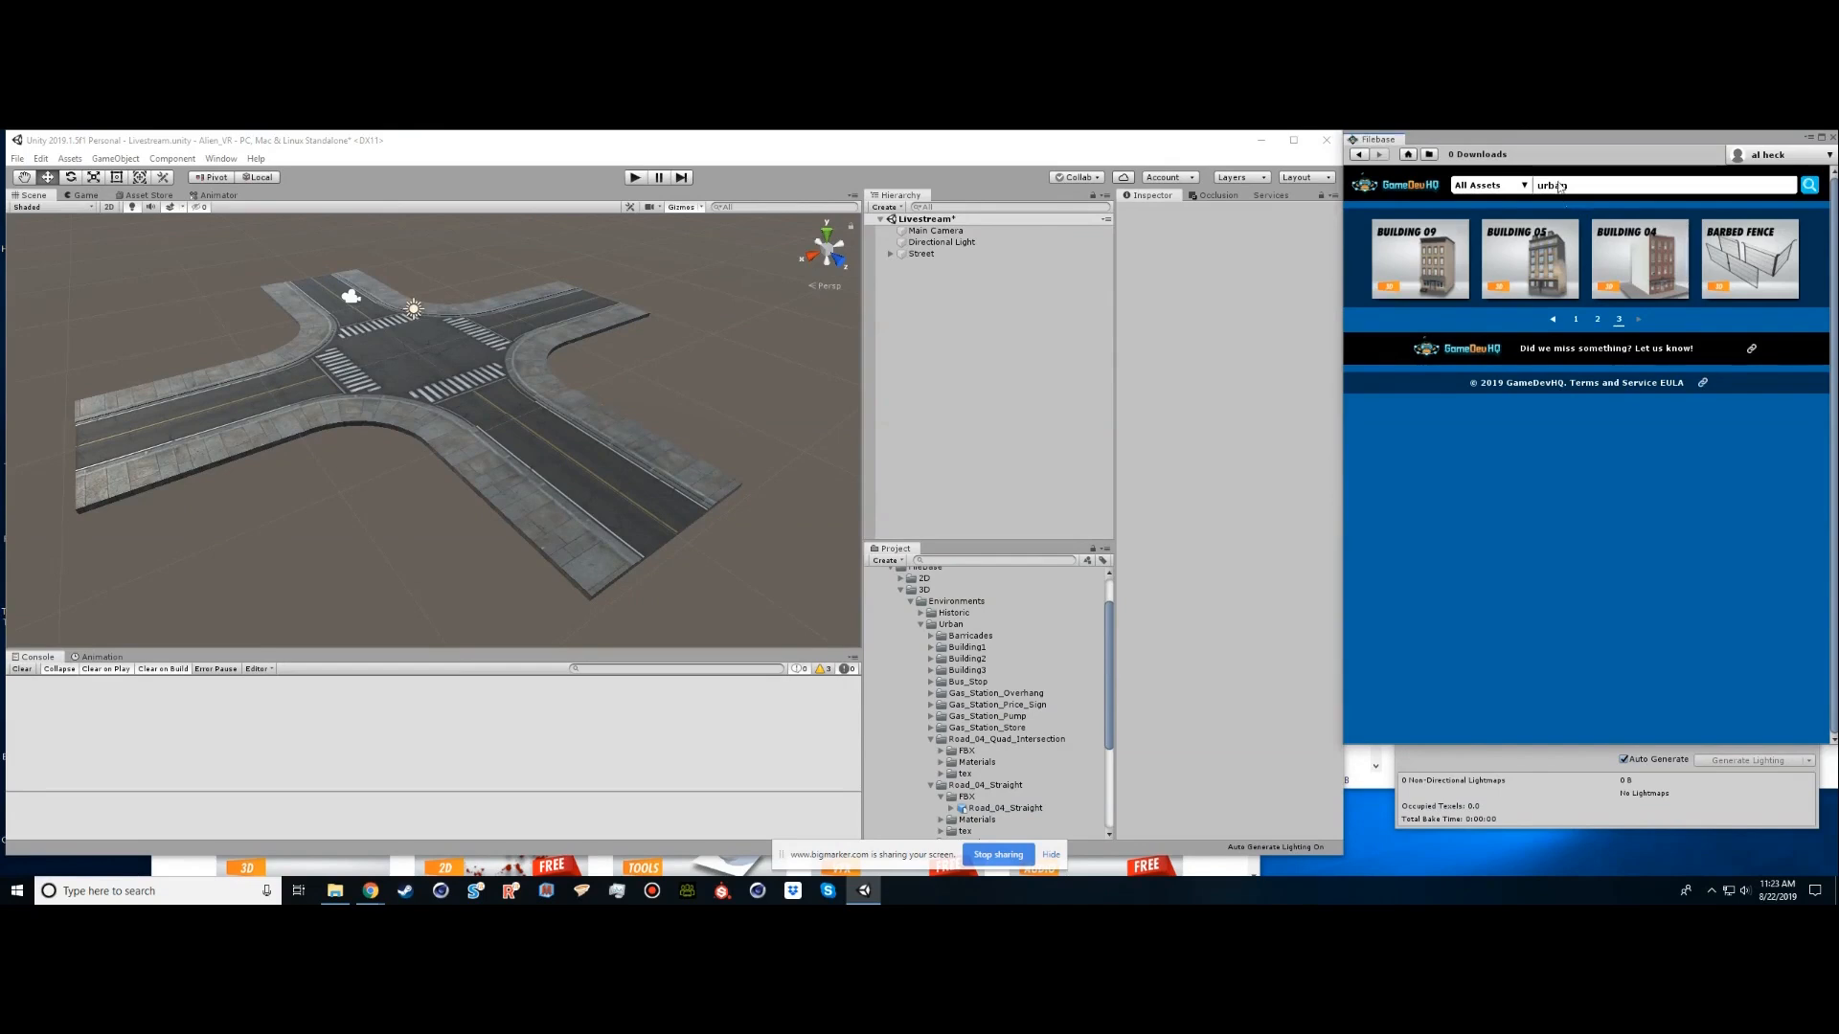
Go to page 2 of the Filebase "urban" results and open the Building 02 asset page
{"action": "left_click", "coordinate": [1598, 320]}
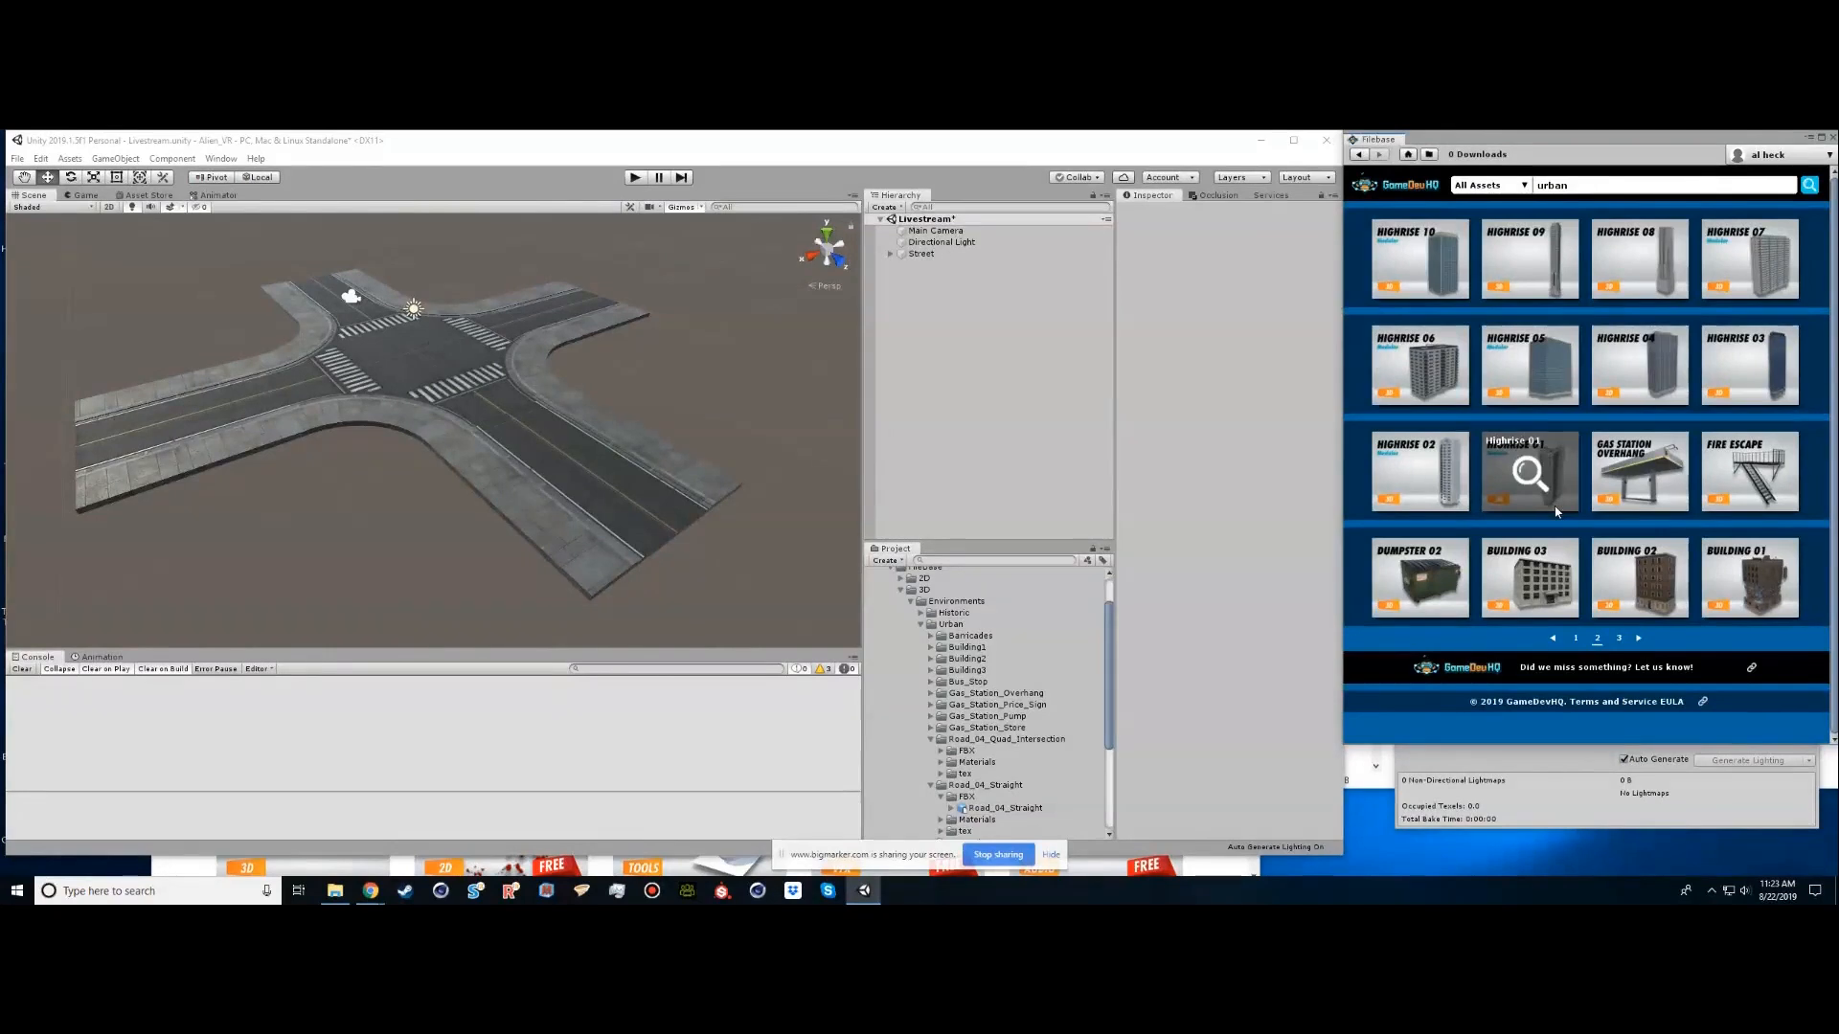
{"action": "left_click", "coordinate": [1638, 580]}
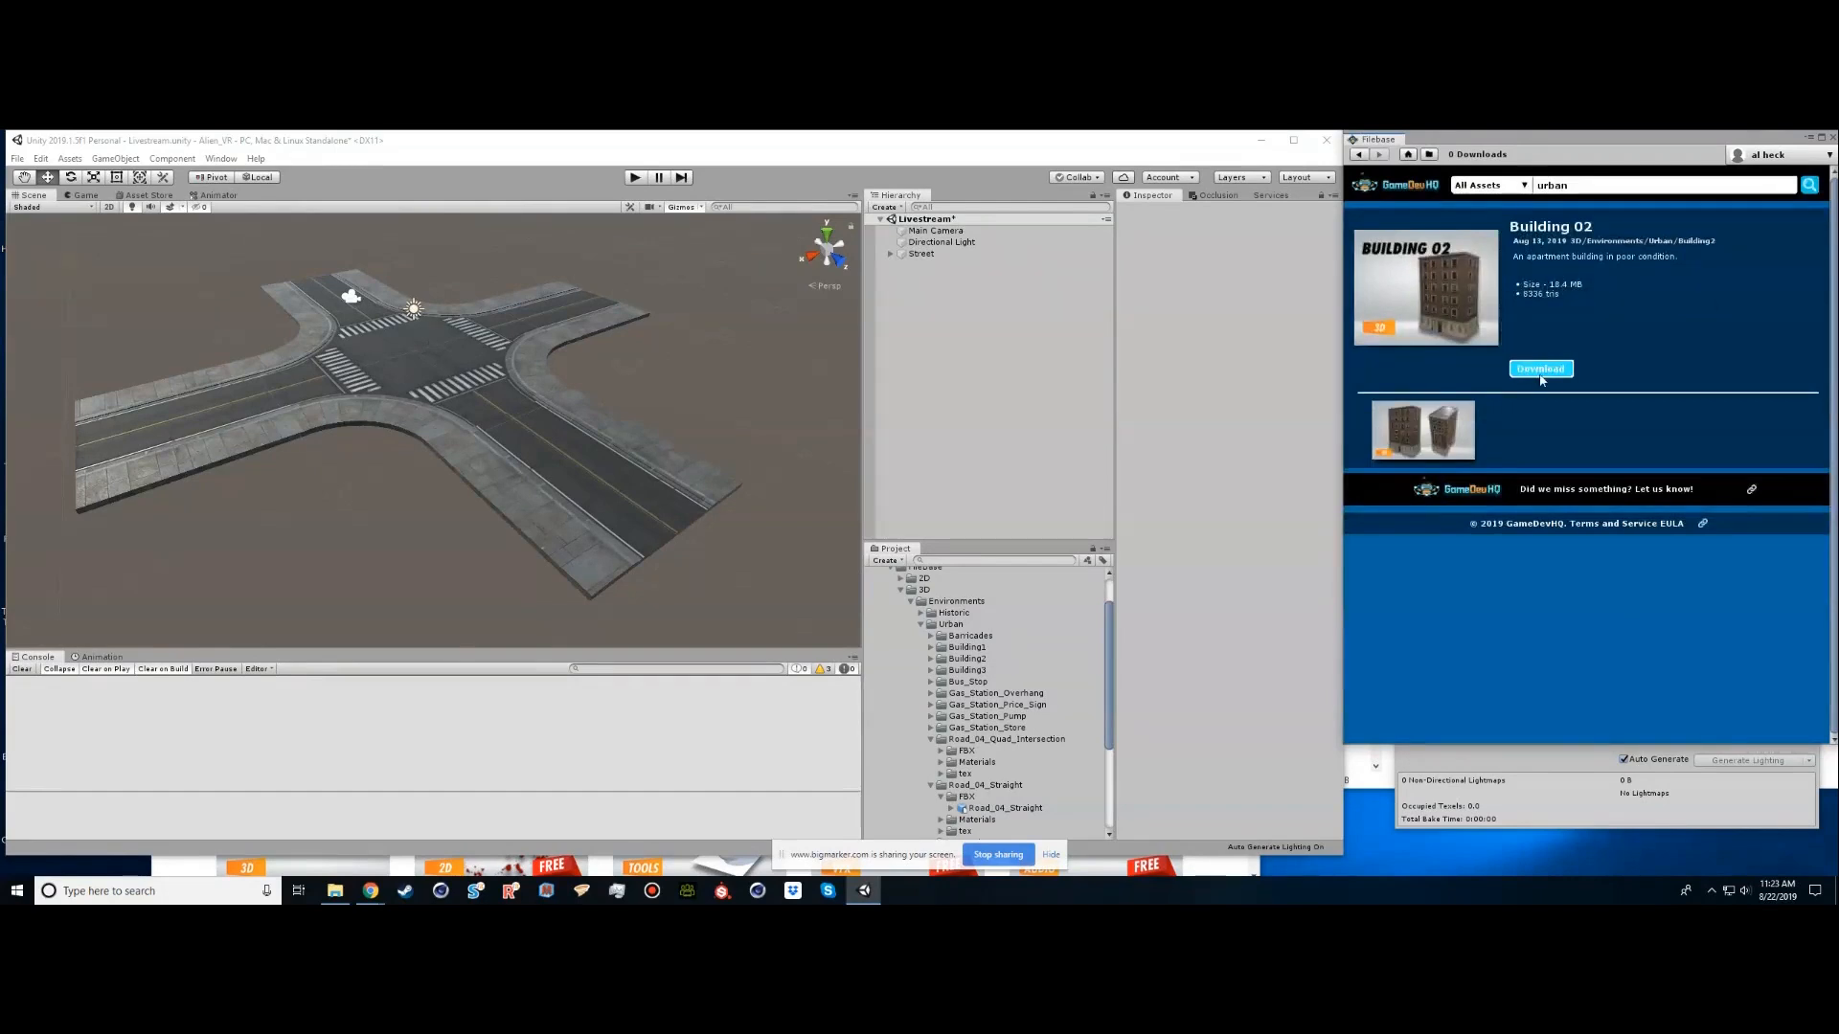
Add the Building2 FBX model from the Urban environment assets to the Livestream scene
{"action": "left_click", "coordinate": [932, 740]}
{"action": "left_click", "coordinate": [931, 751]}
{"action": "left_click", "coordinate": [931, 659]}
{"action": "left_click", "coordinate": [940, 670]}
{"action": "left_click_drag", "start_coordinate": [986, 682], "coordinate": [943, 326]}
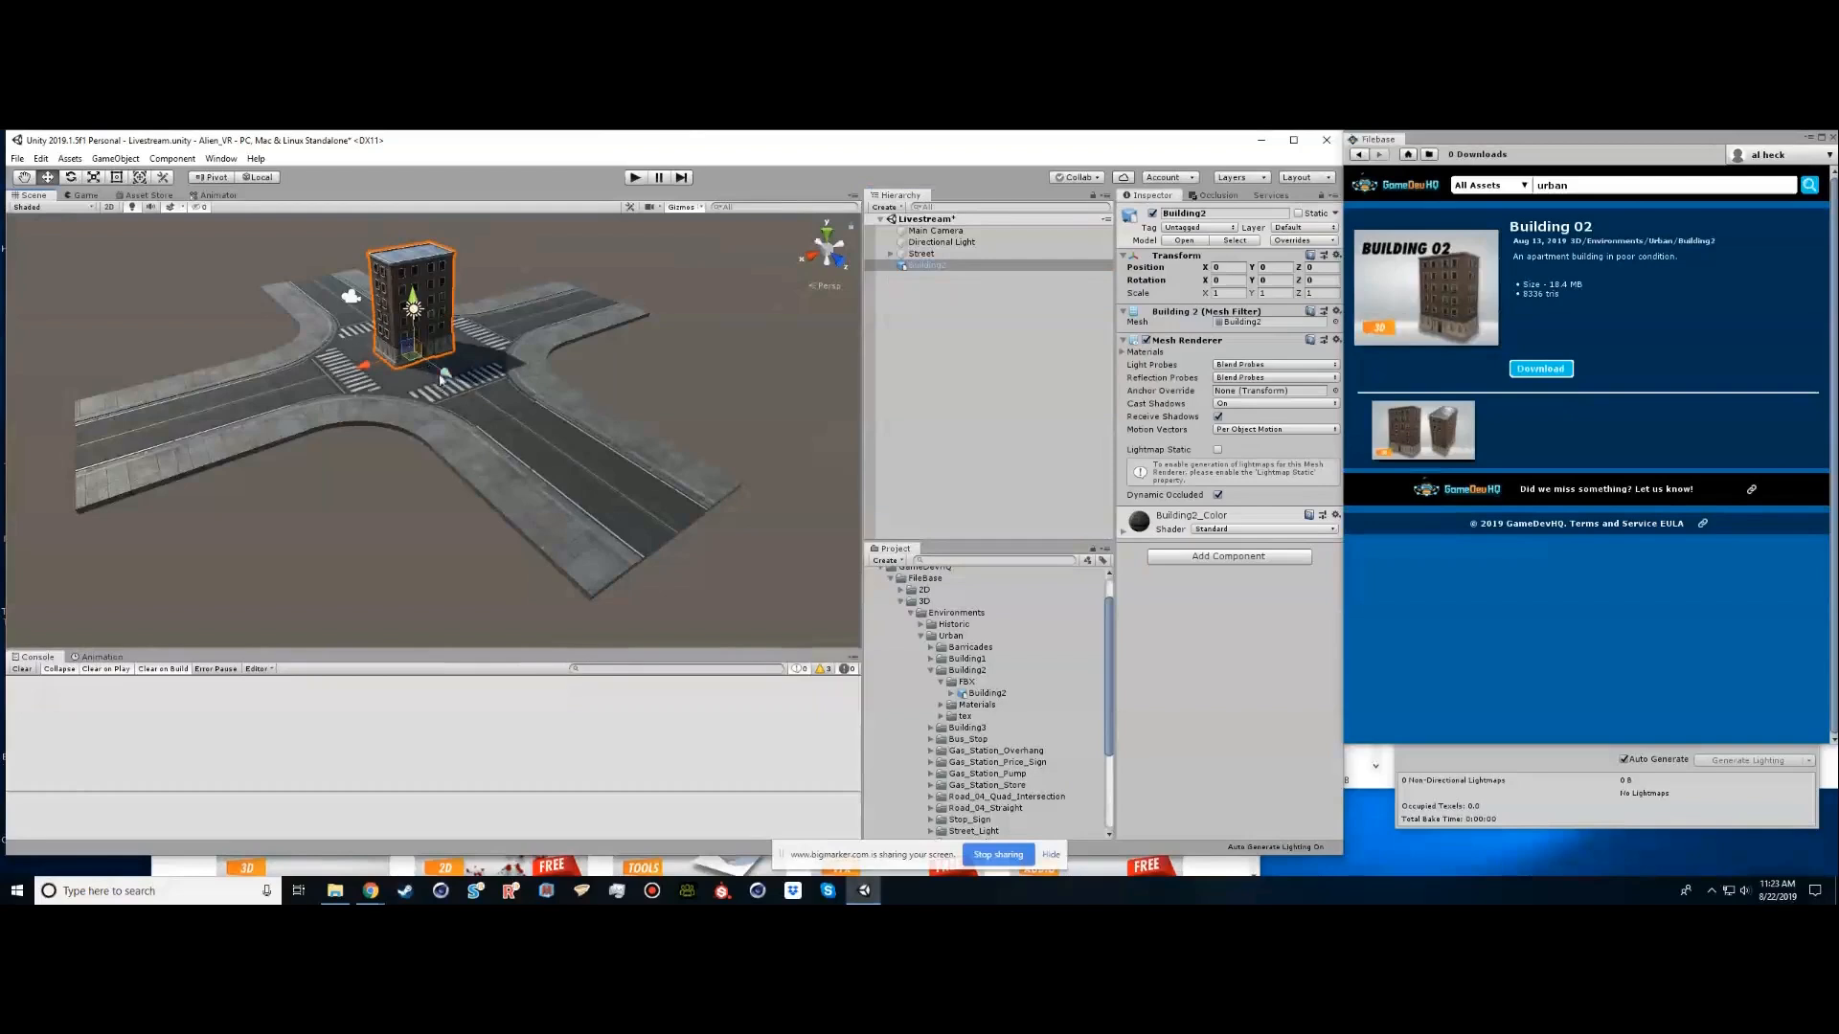
In a top-down view, move Building2 off the road onto the block at the lower-left corner of the intersection
{"action": "mouse_move", "coordinate": [446, 378]}
{"action": "left_mouse_down"}
{"action": "mouse_move", "coordinate": [485, 398]}
{"action": "mouse_move", "coordinate": [446, 373]}
{"action": "left_mouse_up"}
{"action": "middle_click_drag", "start_coordinate": [469, 412], "coordinate": [565, 454], "text": "alt"}
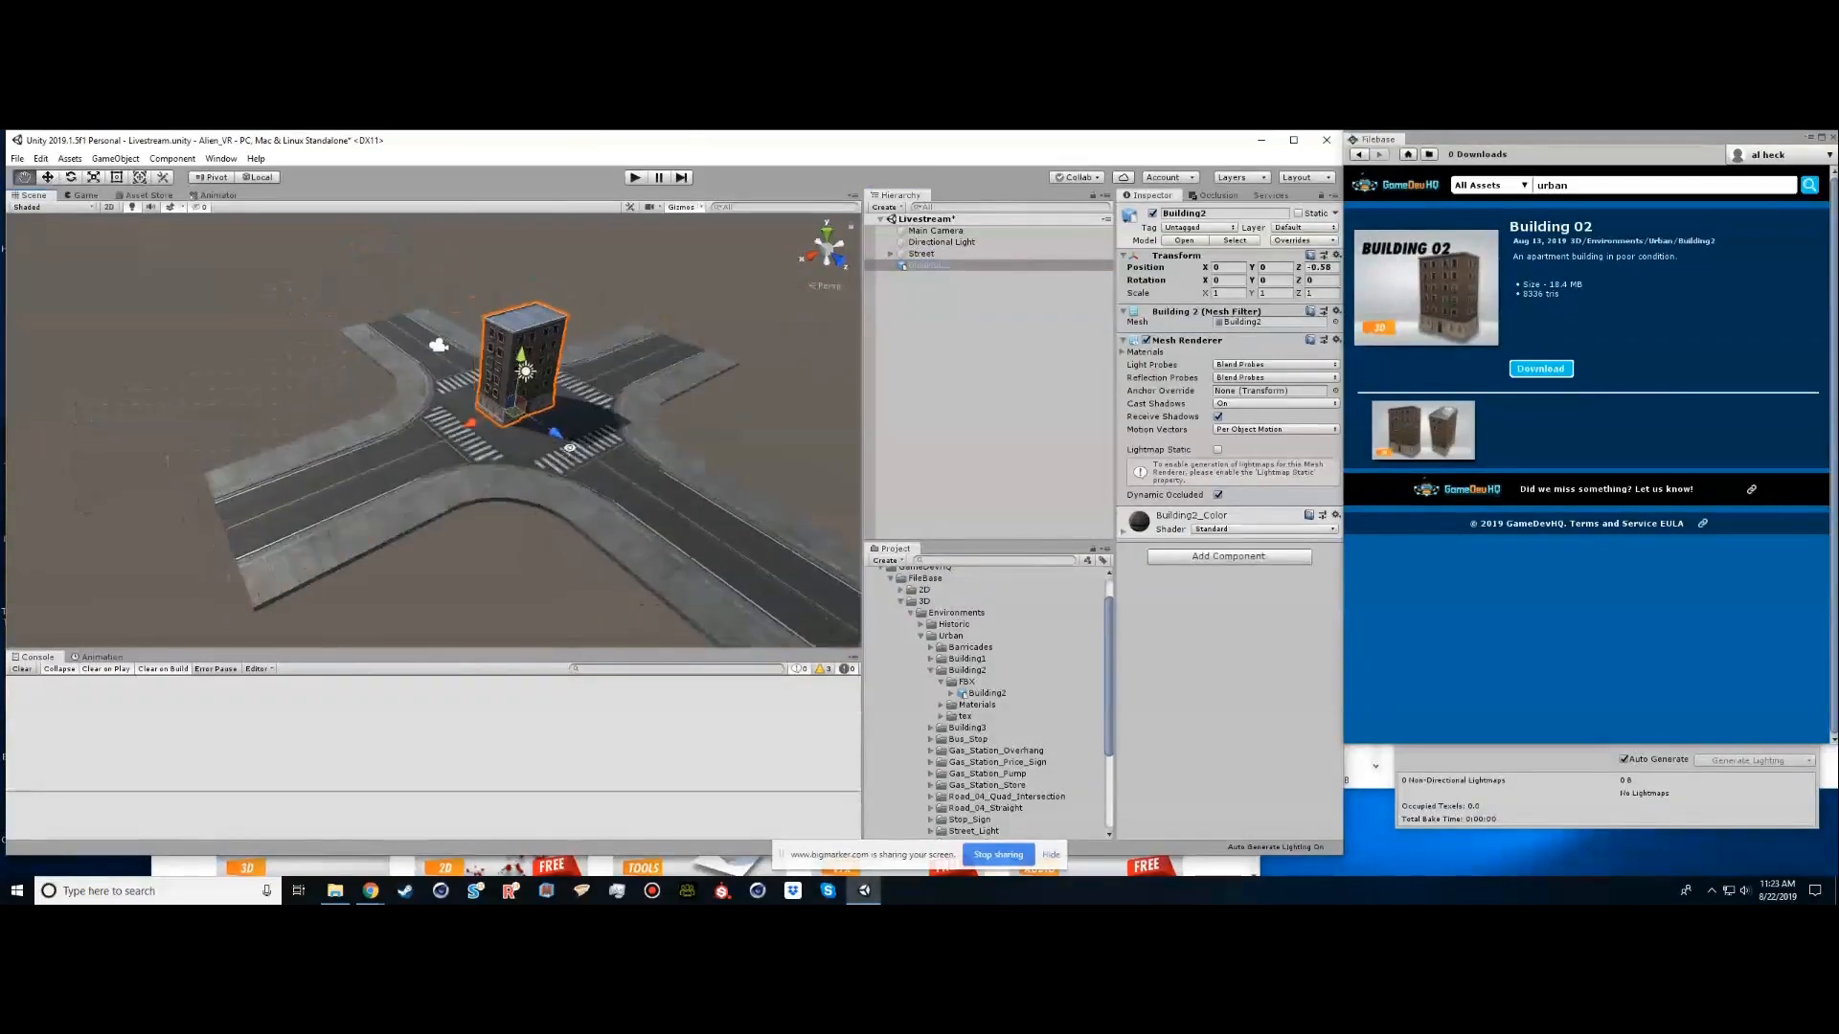
{"action": "left_click_drag", "start_coordinate": [566, 454], "coordinate": [684, 322], "text": "alt"}
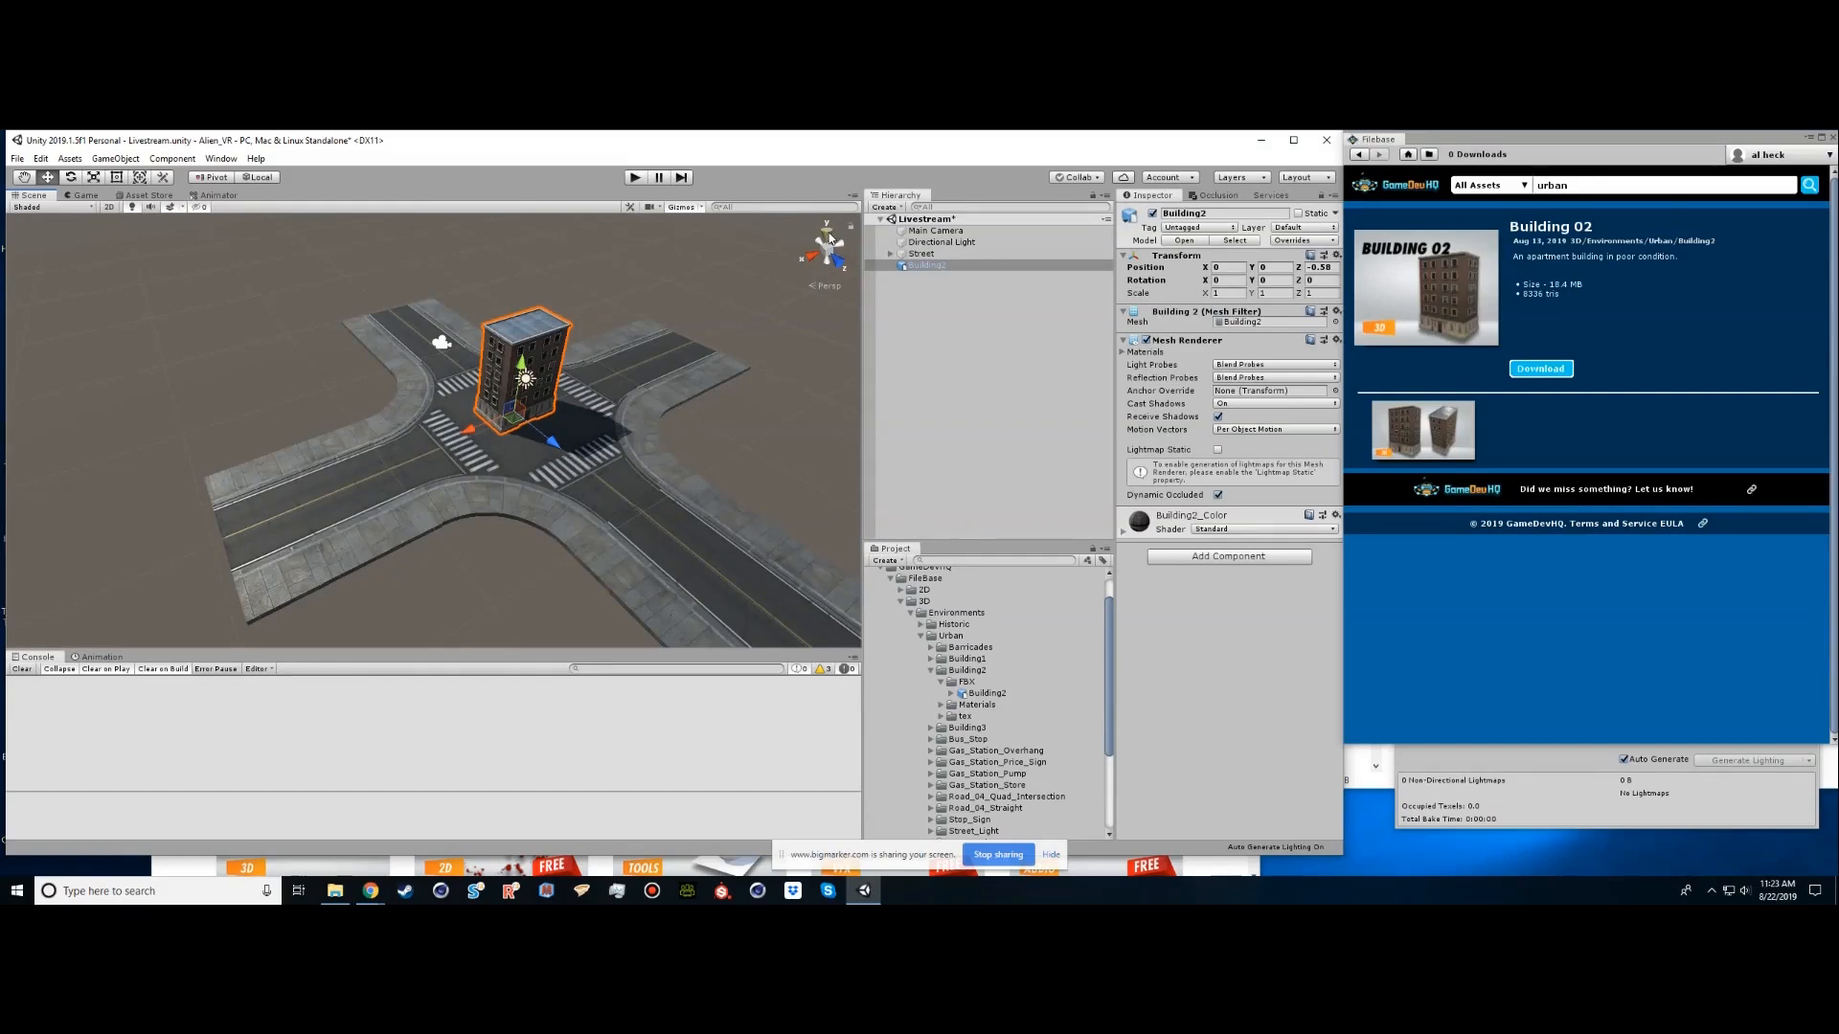
{"action": "left_click", "coordinate": [829, 239]}
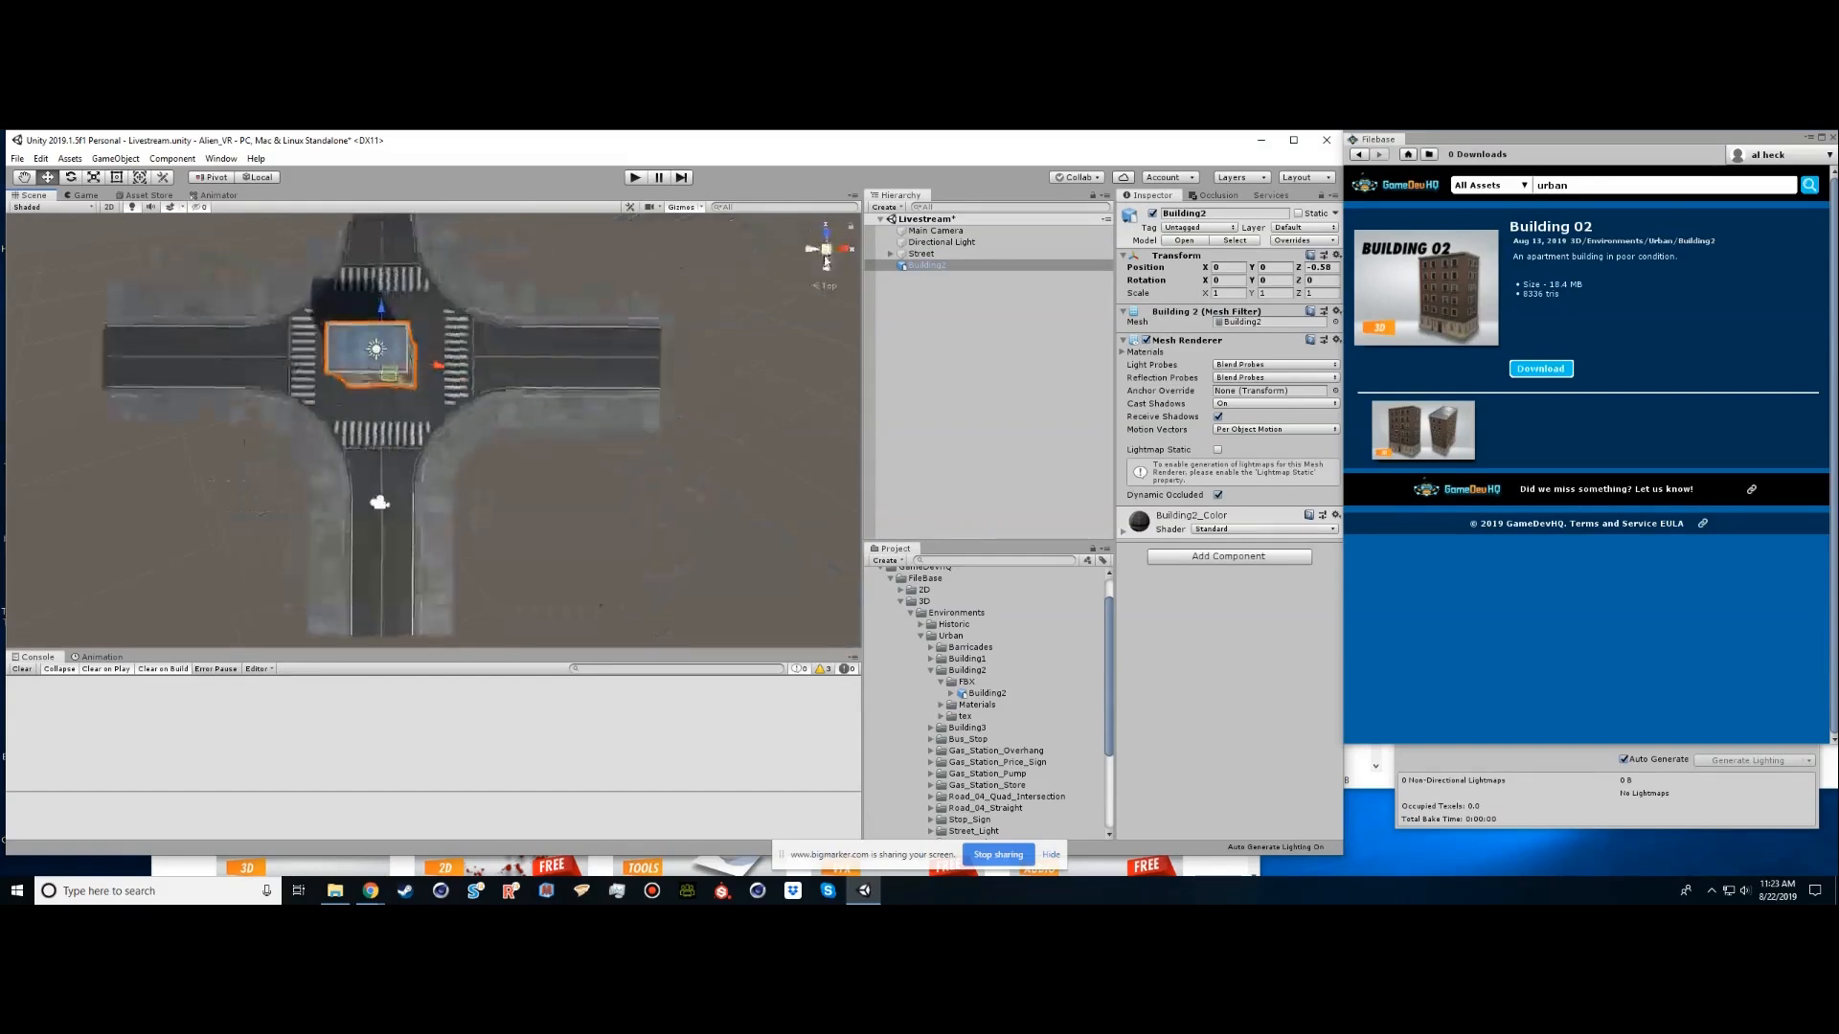
{"action": "middle_click_drag", "start_coordinate": [426, 336], "coordinate": [469, 395]}
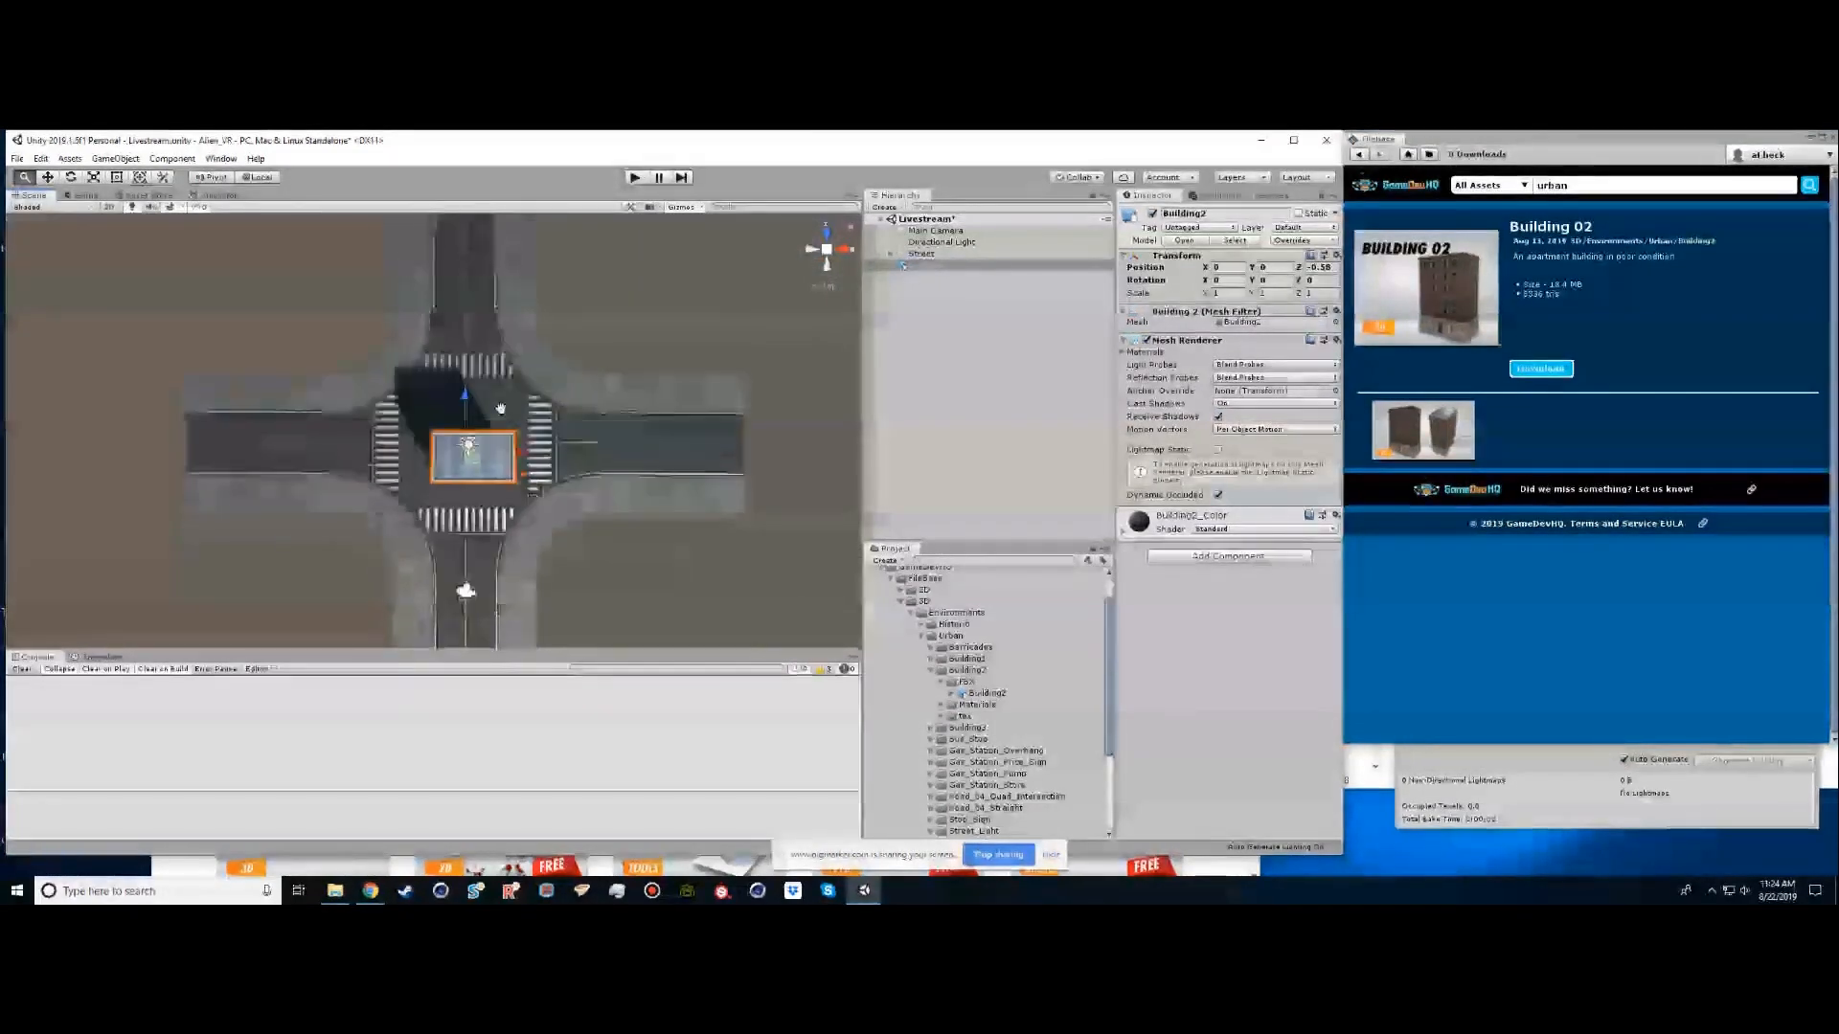
{"action": "left_click", "coordinate": [827, 250]}
{"action": "scroll", "coordinate": [593, 369], "scroll_direction": "down", "scroll_amount": 3}
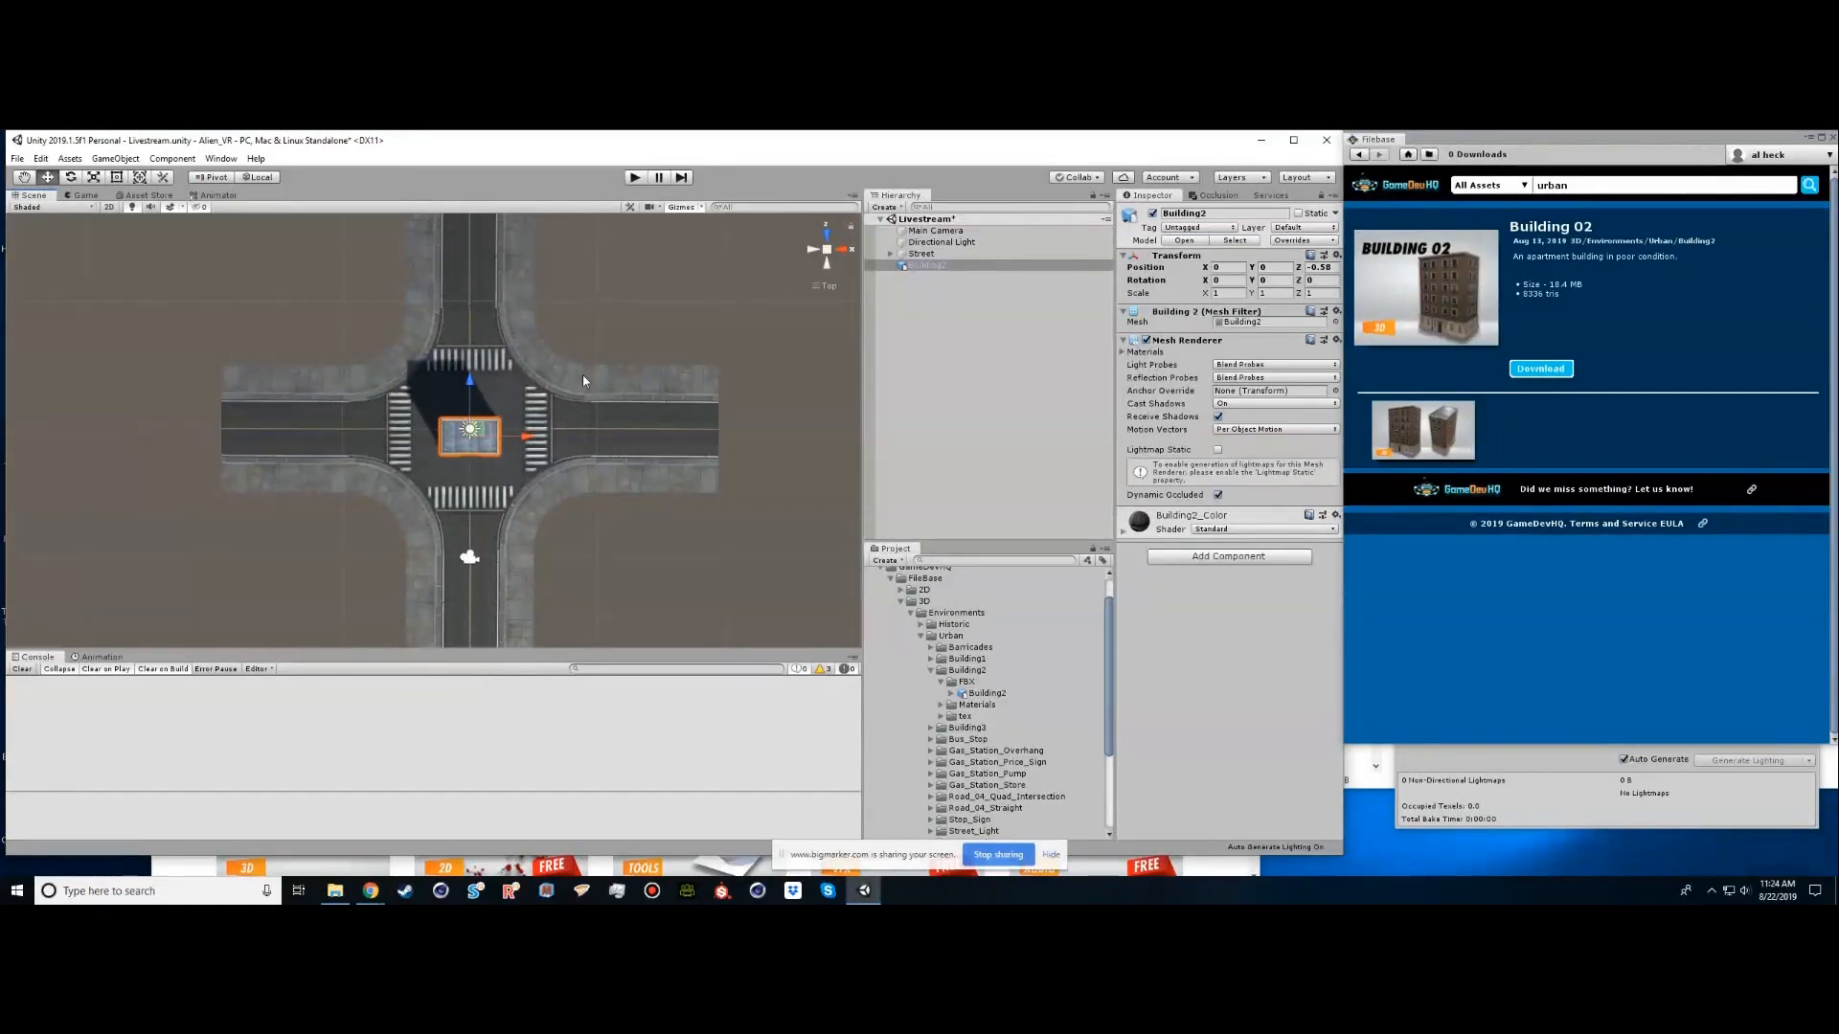
{"action": "middle_click_drag", "start_coordinate": [553, 420], "coordinate": [560, 384], "text": "alt"}
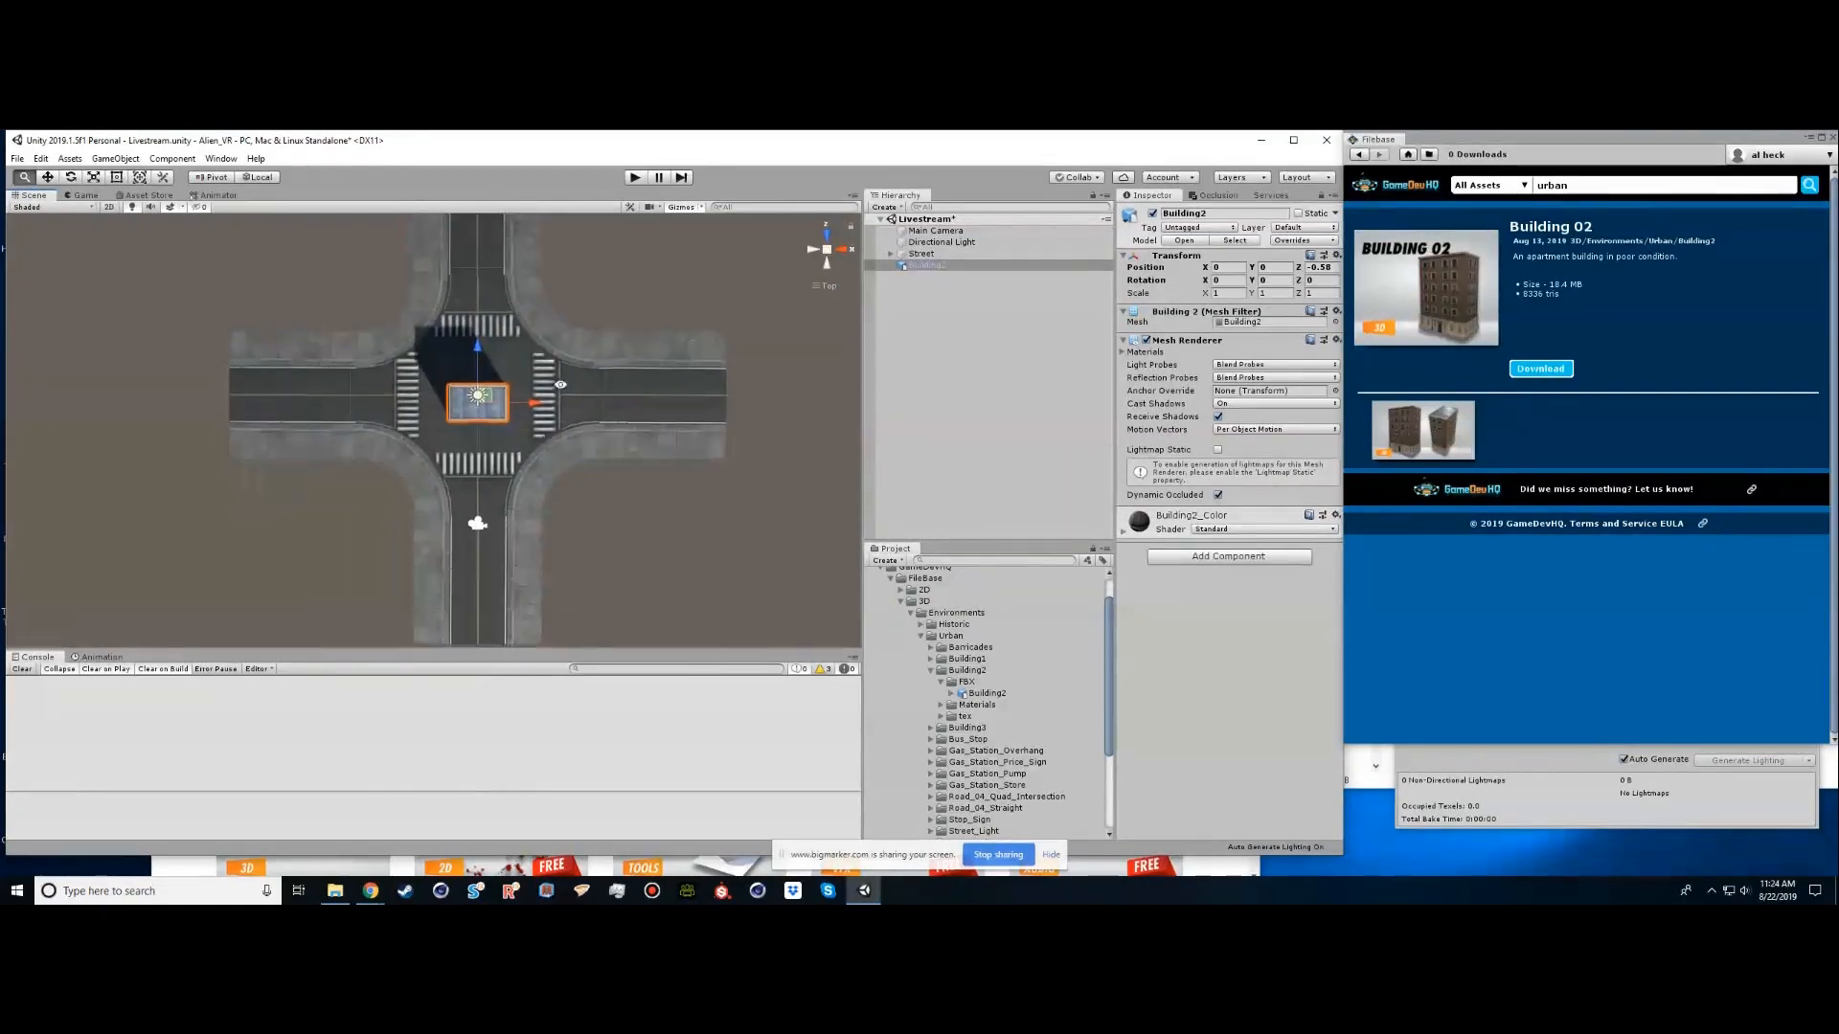
{"action": "left_click_drag", "start_coordinate": [481, 395], "coordinate": [399, 566]}
Duplicate Building2, rotate the copy 90 degrees about Y and place it beside the original building
{"action": "key", "text": "ctrl+d"}
{"action": "key", "text": "e"}
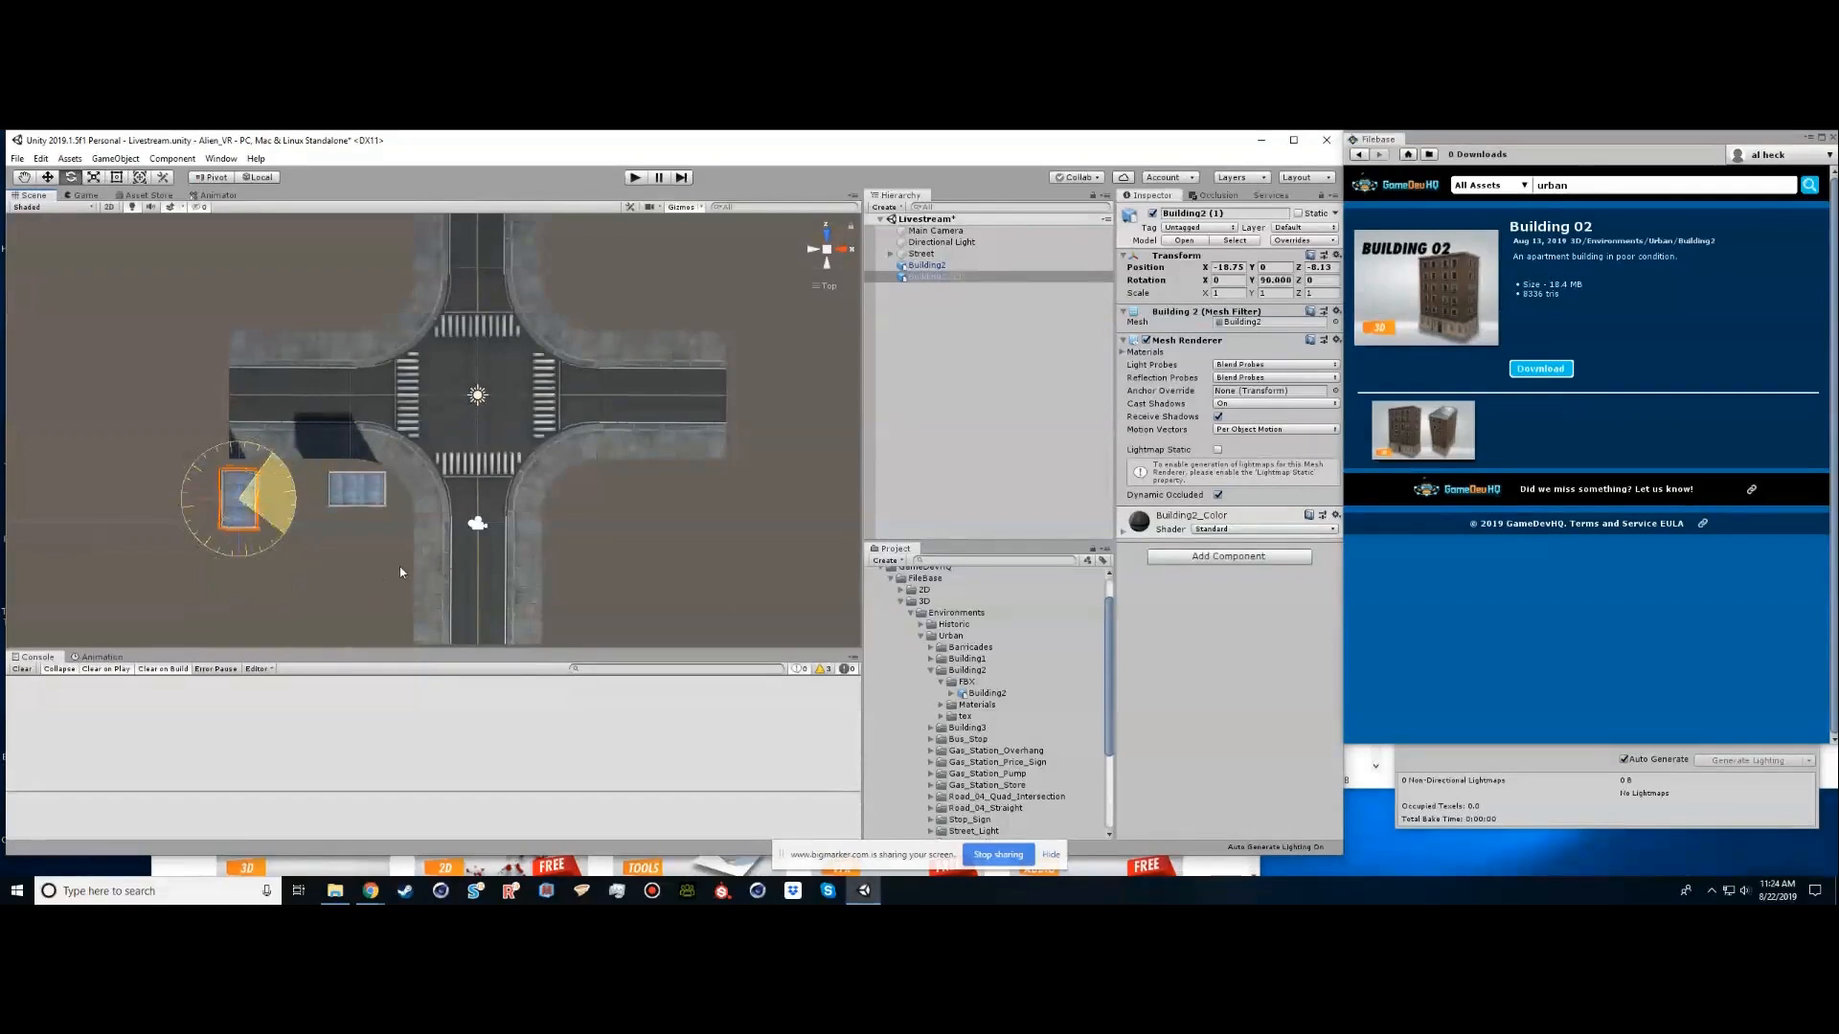
{"action": "key", "text": "w"}
{"action": "left_click_drag", "start_coordinate": [245, 508], "coordinate": [262, 501]}
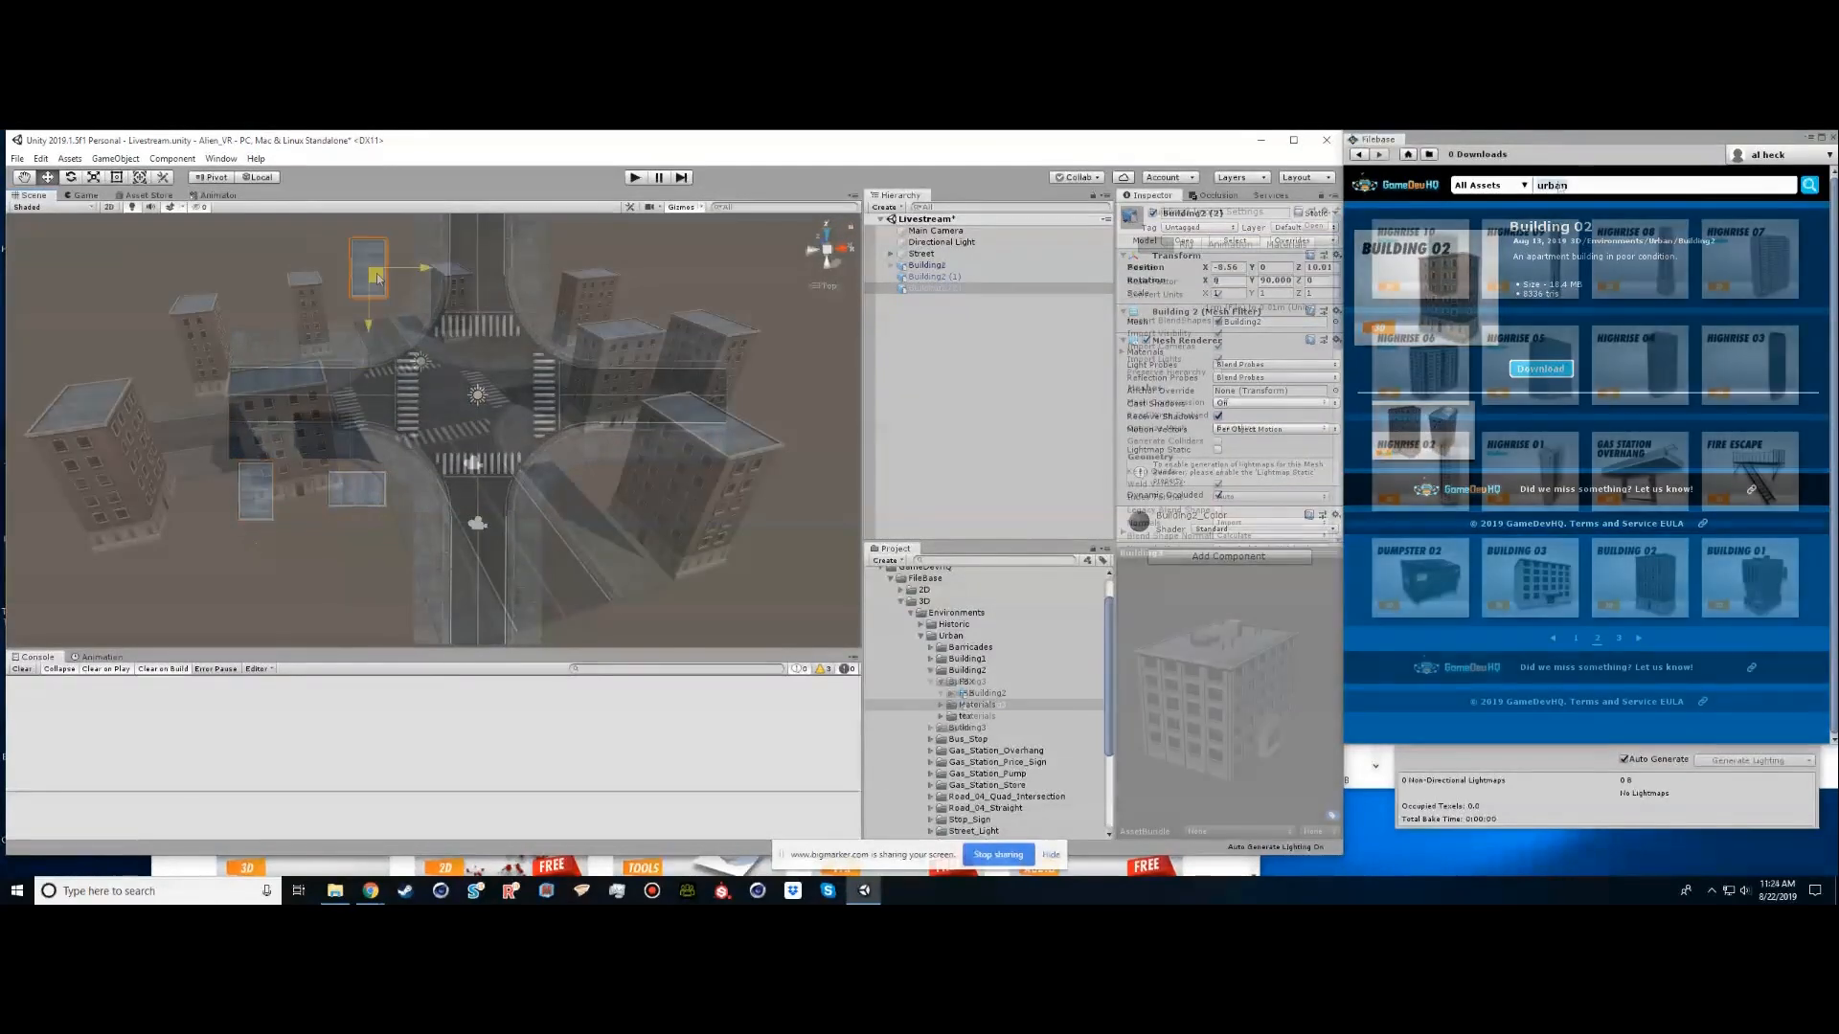
Search Filebase for "building" and open the Building 03 asset page from page 2 of the results
{"action": "left_click", "coordinate": [1559, 187]}
{"action": "type", "text": "building"}
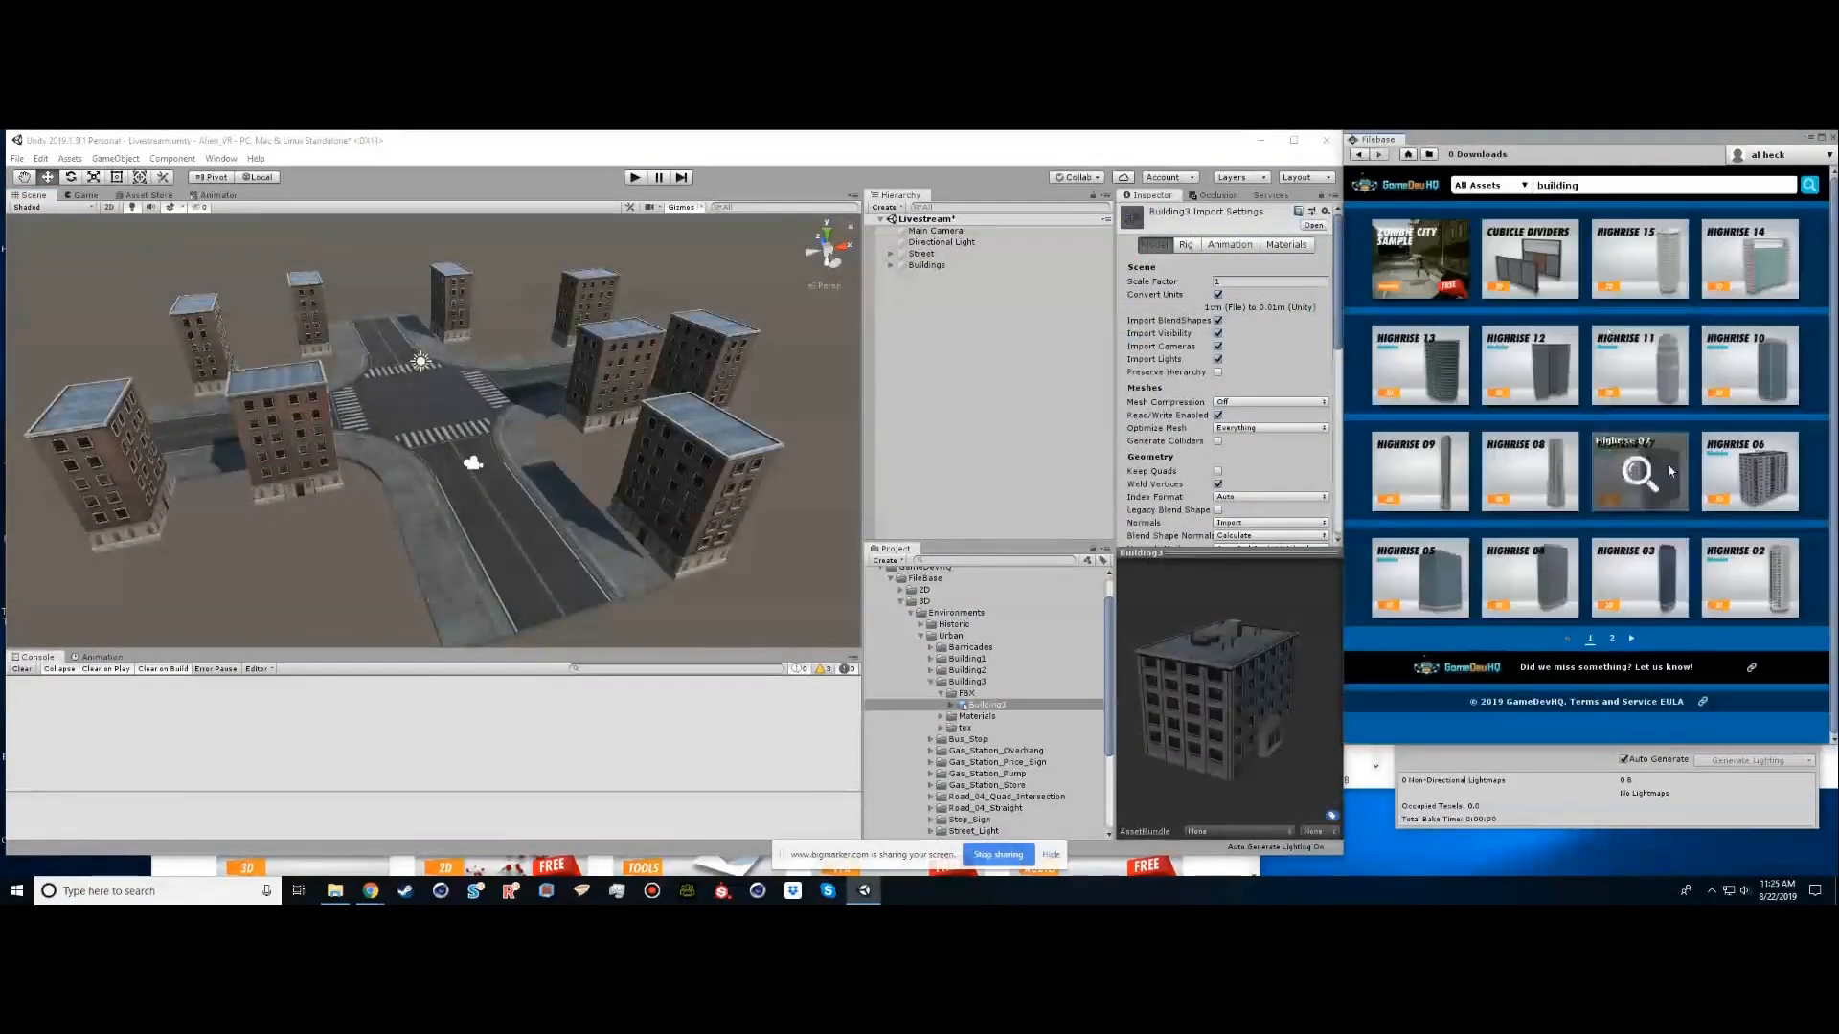
{"action": "left_click", "coordinate": [1615, 638]}
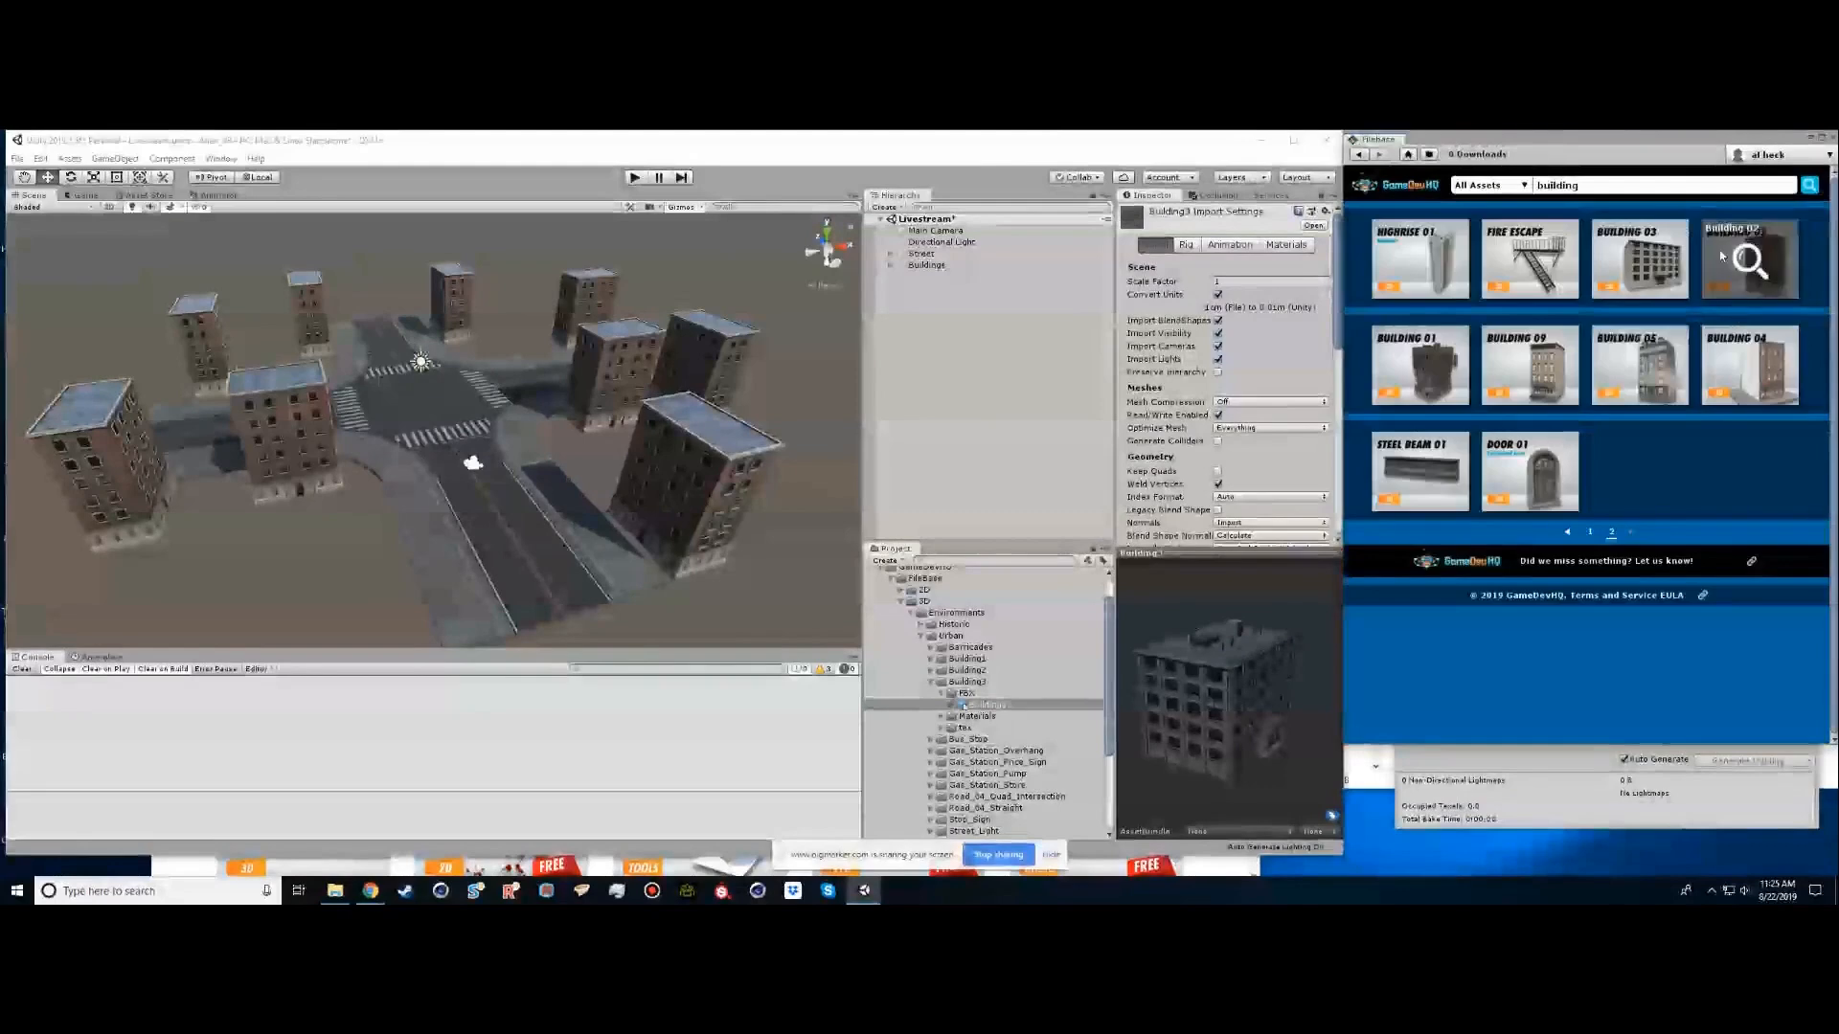
{"action": "left_click", "coordinate": [1633, 278]}
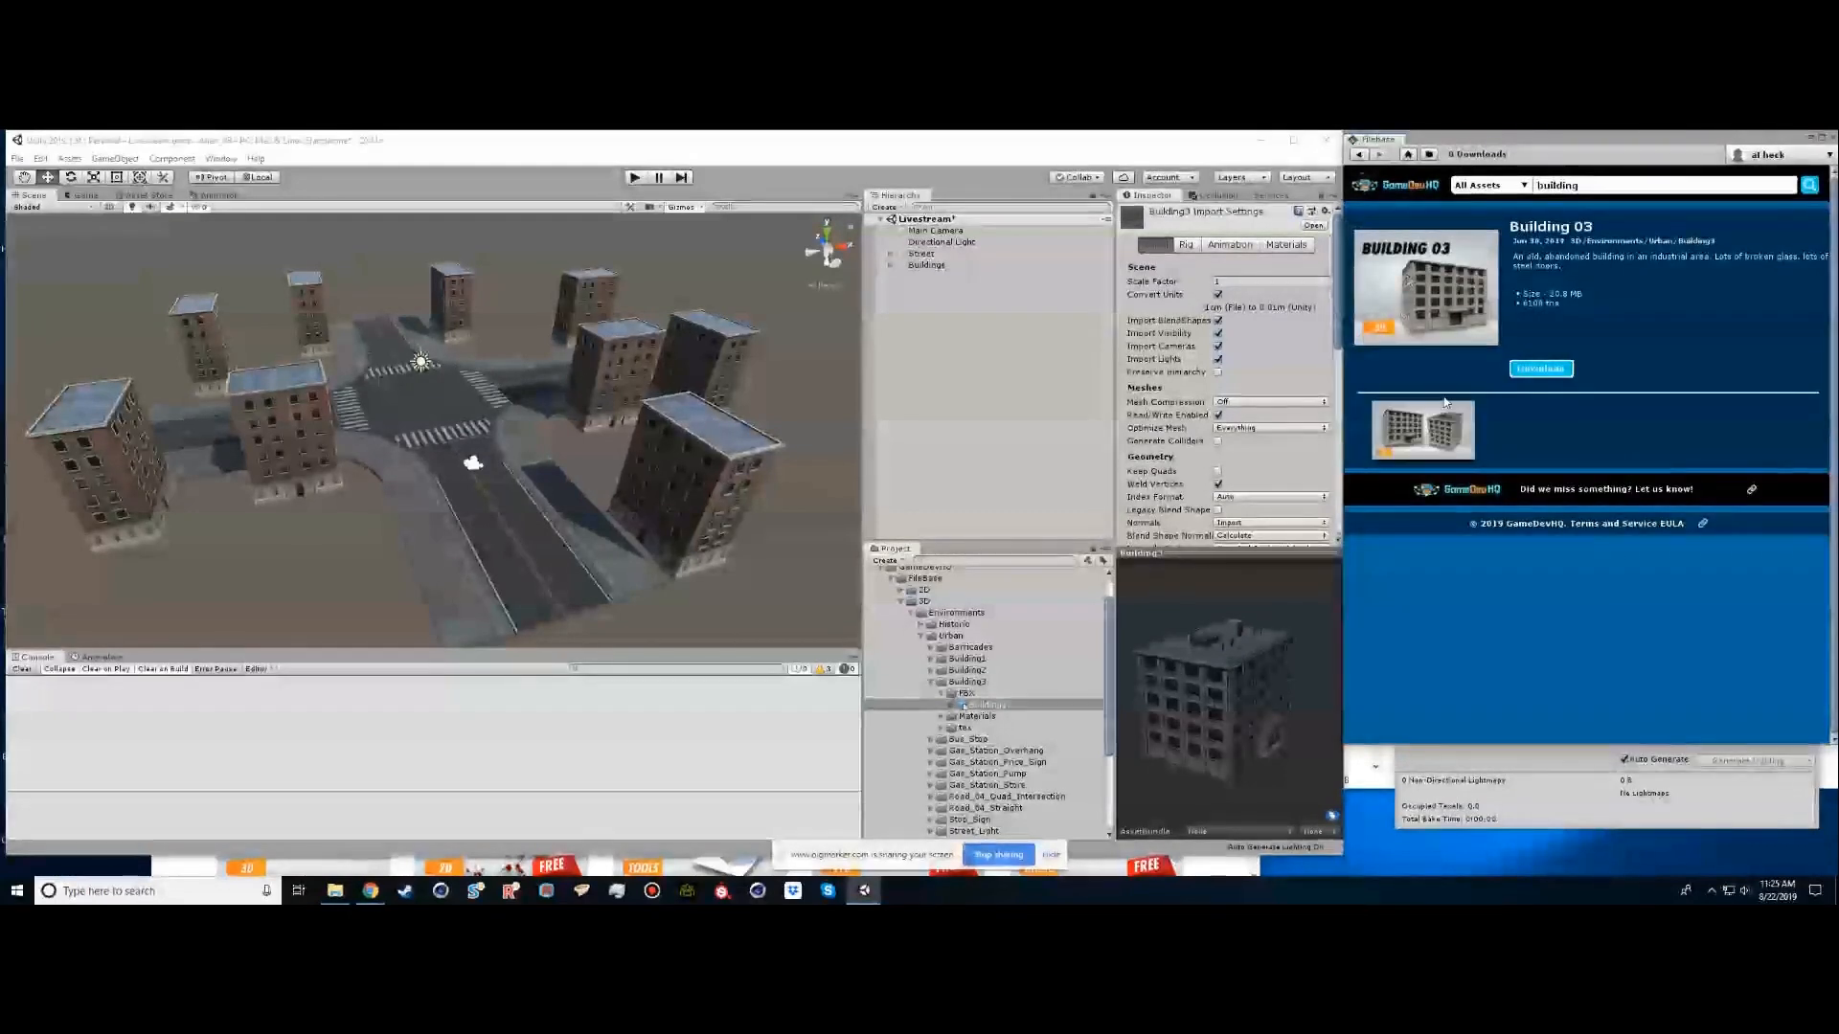
Add the Building3 FBX model to the scene and move it to the upper-left corner block of the intersection
{"action": "left_click_drag", "start_coordinate": [975, 709], "coordinate": [982, 429]}
{"action": "key", "text": "e"}
{"action": "key", "text": "w"}
{"action": "left_click_drag", "start_coordinate": [418, 383], "coordinate": [364, 359]}
{"action": "left_click", "coordinate": [829, 233]}
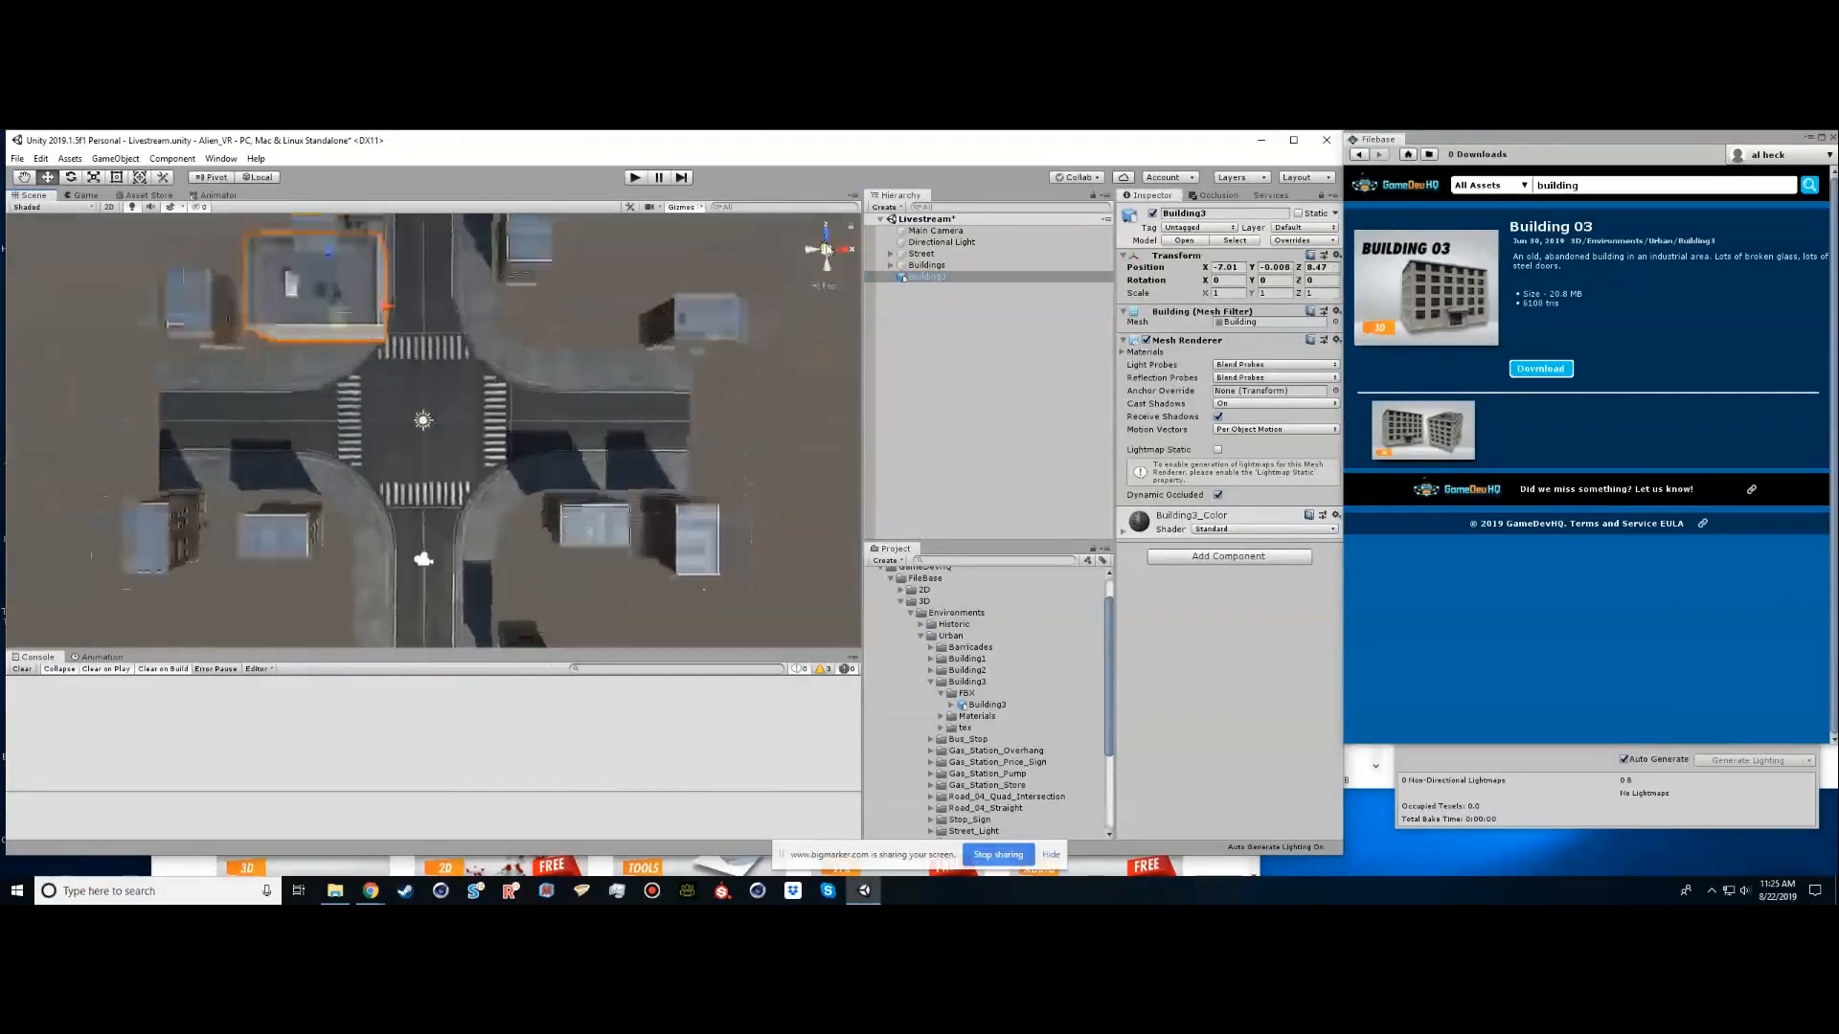
Reposition, scale and rotate Building3 so it fits among the Building2 copies around the intersection
{"action": "left_click_drag", "start_coordinate": [342, 308], "coordinate": [632, 399]}
{"action": "key", "text": "r"}
{"action": "key", "text": "t"}
{"action": "key", "text": "r"}
{"action": "key", "text": "e"}
{"action": "key", "text": "w"}
{"action": "key", "text": "e"}
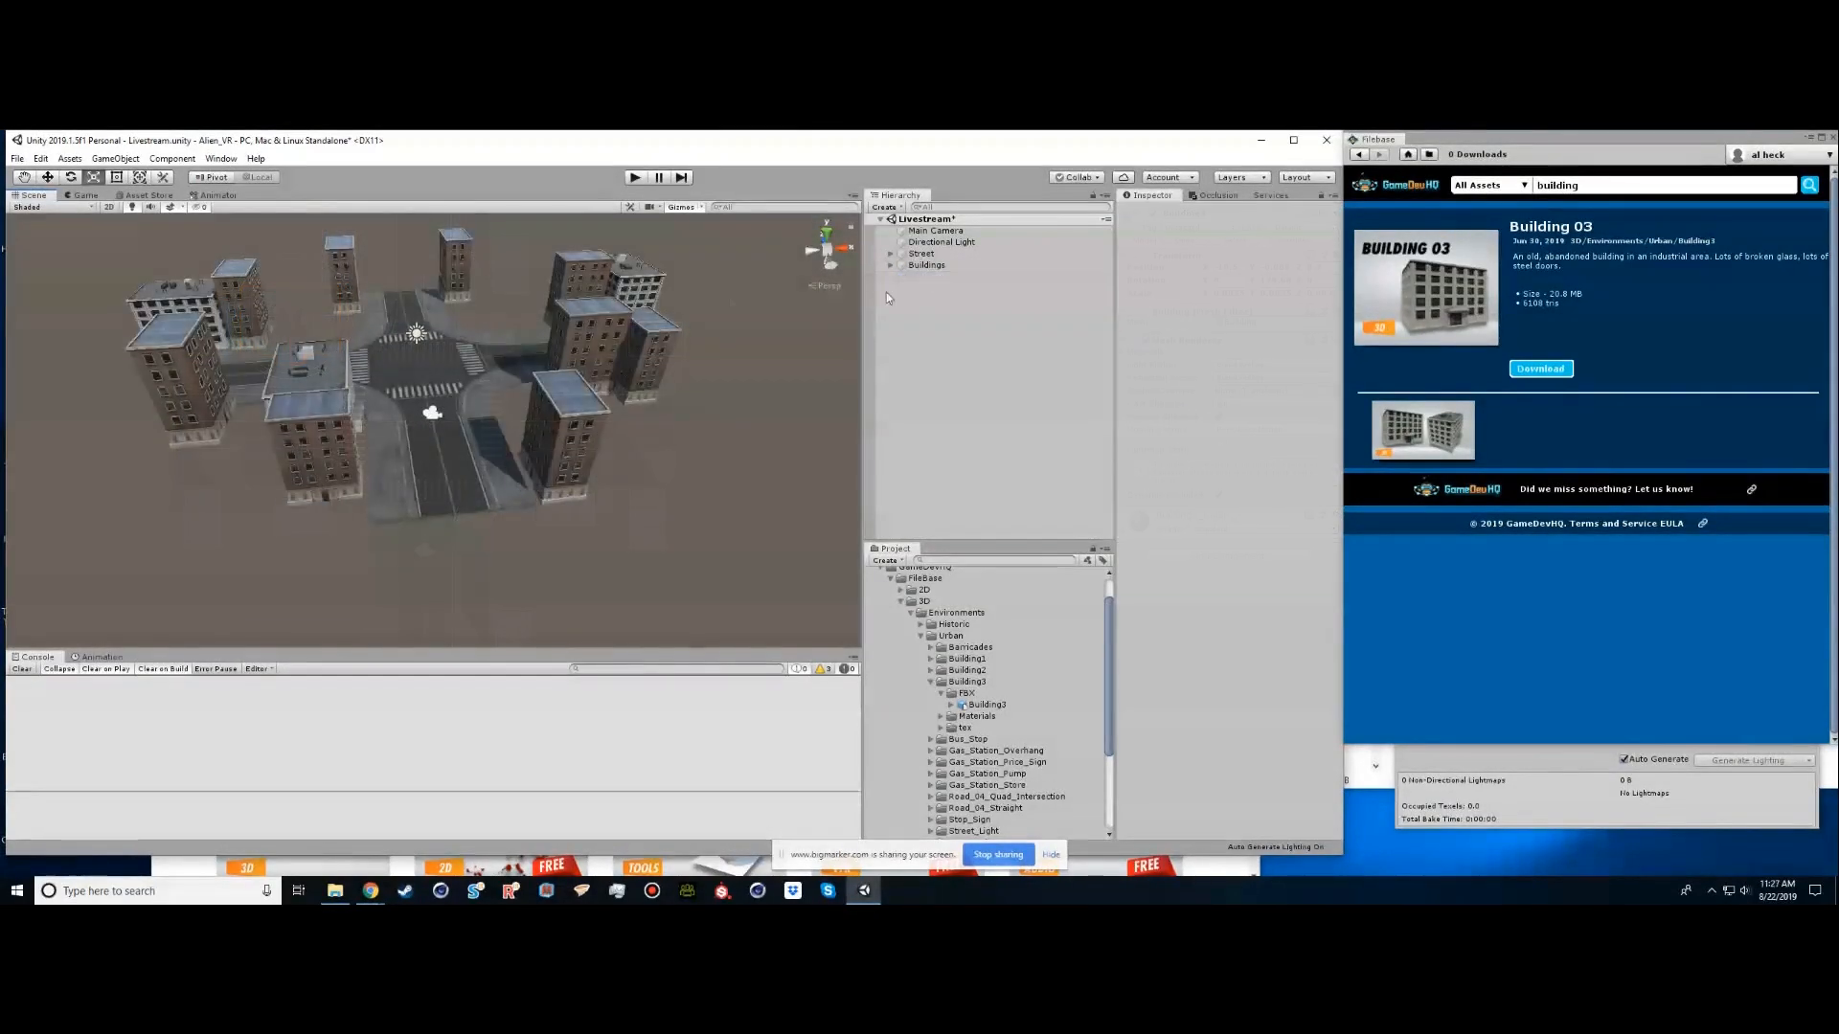
Collapse the Building3 folder, then open the Building 01 asset page in Filebase and enlarge its preview image
{"action": "left_click", "coordinate": [930, 682]}
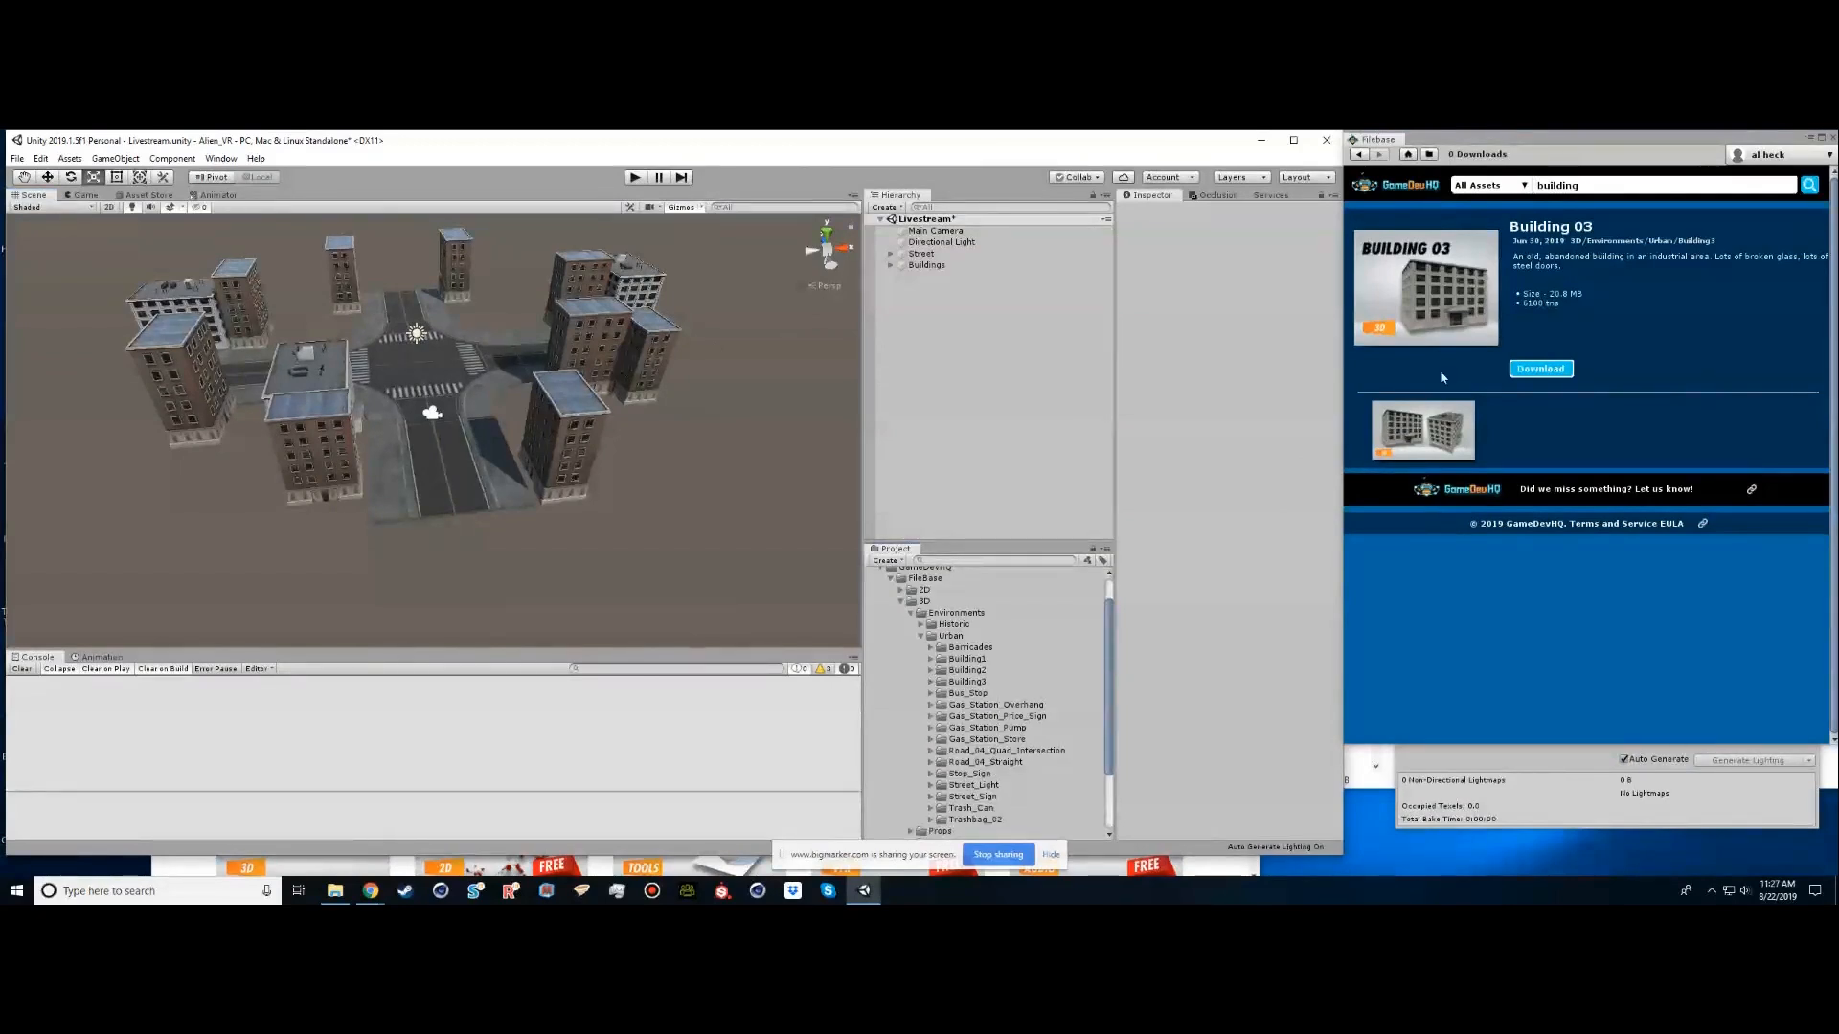
{"action": "left_click", "coordinate": [1376, 156]}
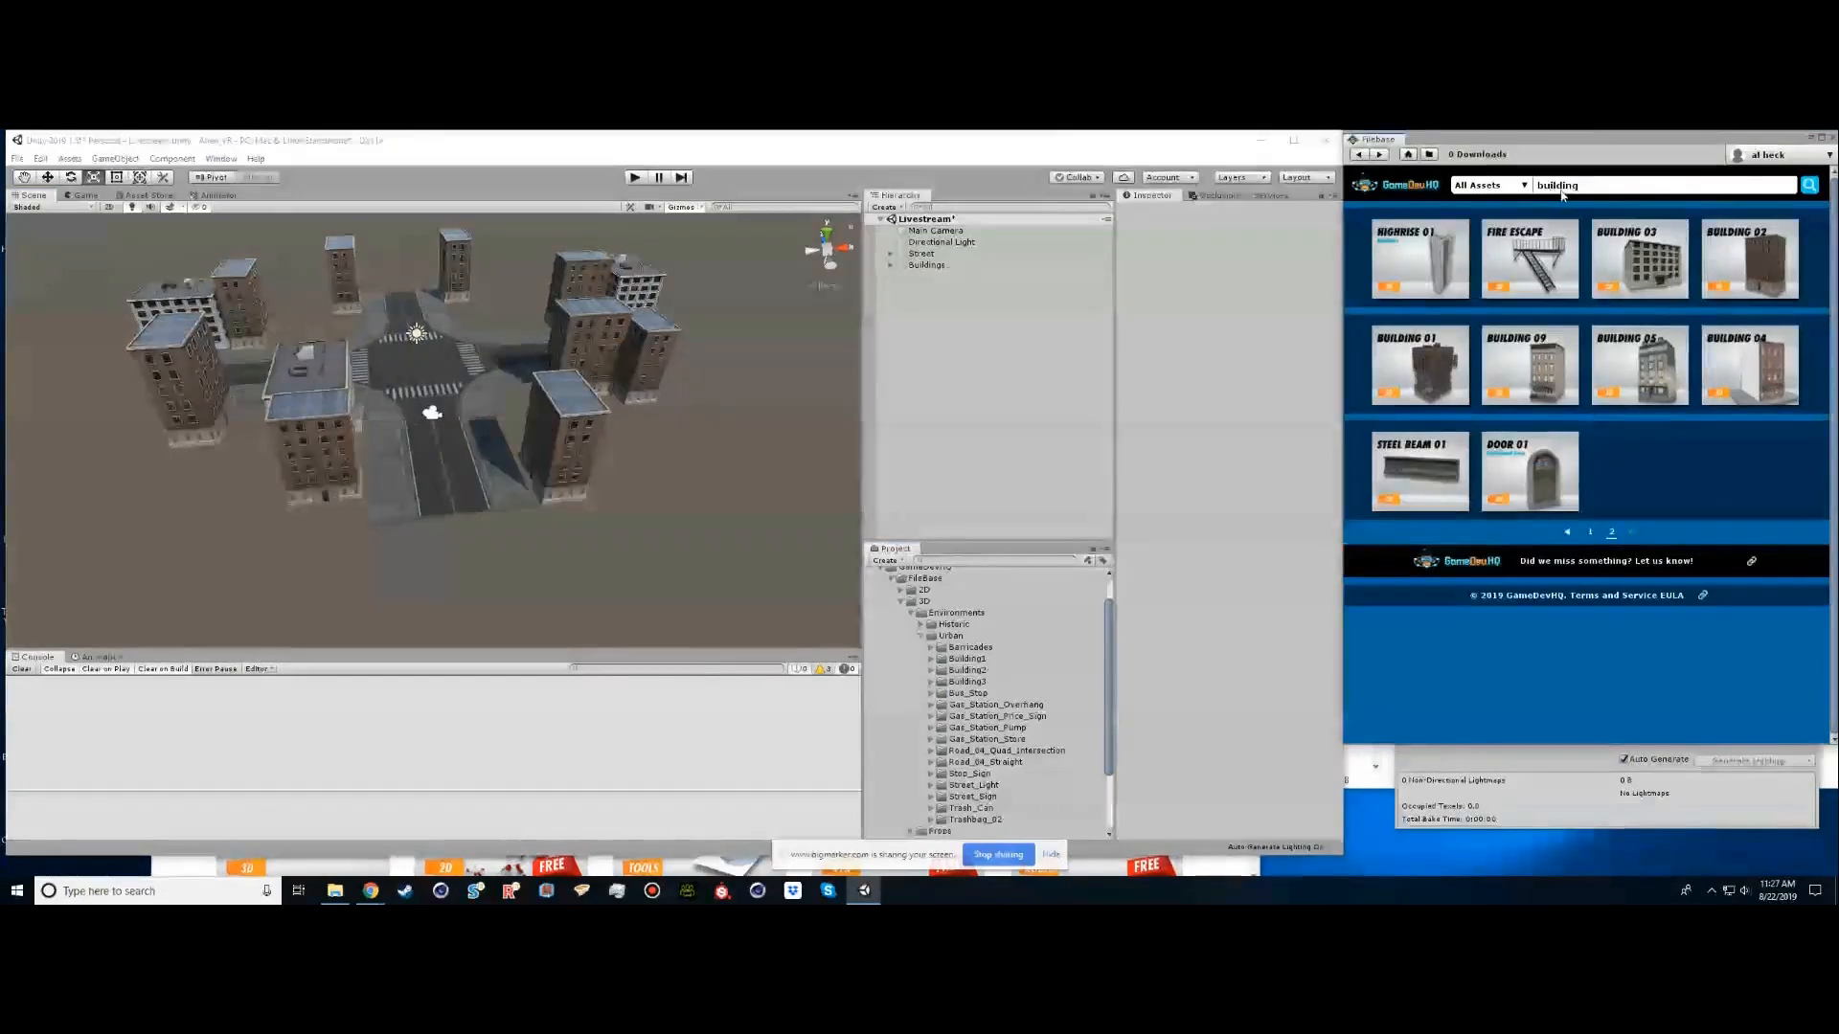
{"action": "left_click", "coordinate": [1425, 371]}
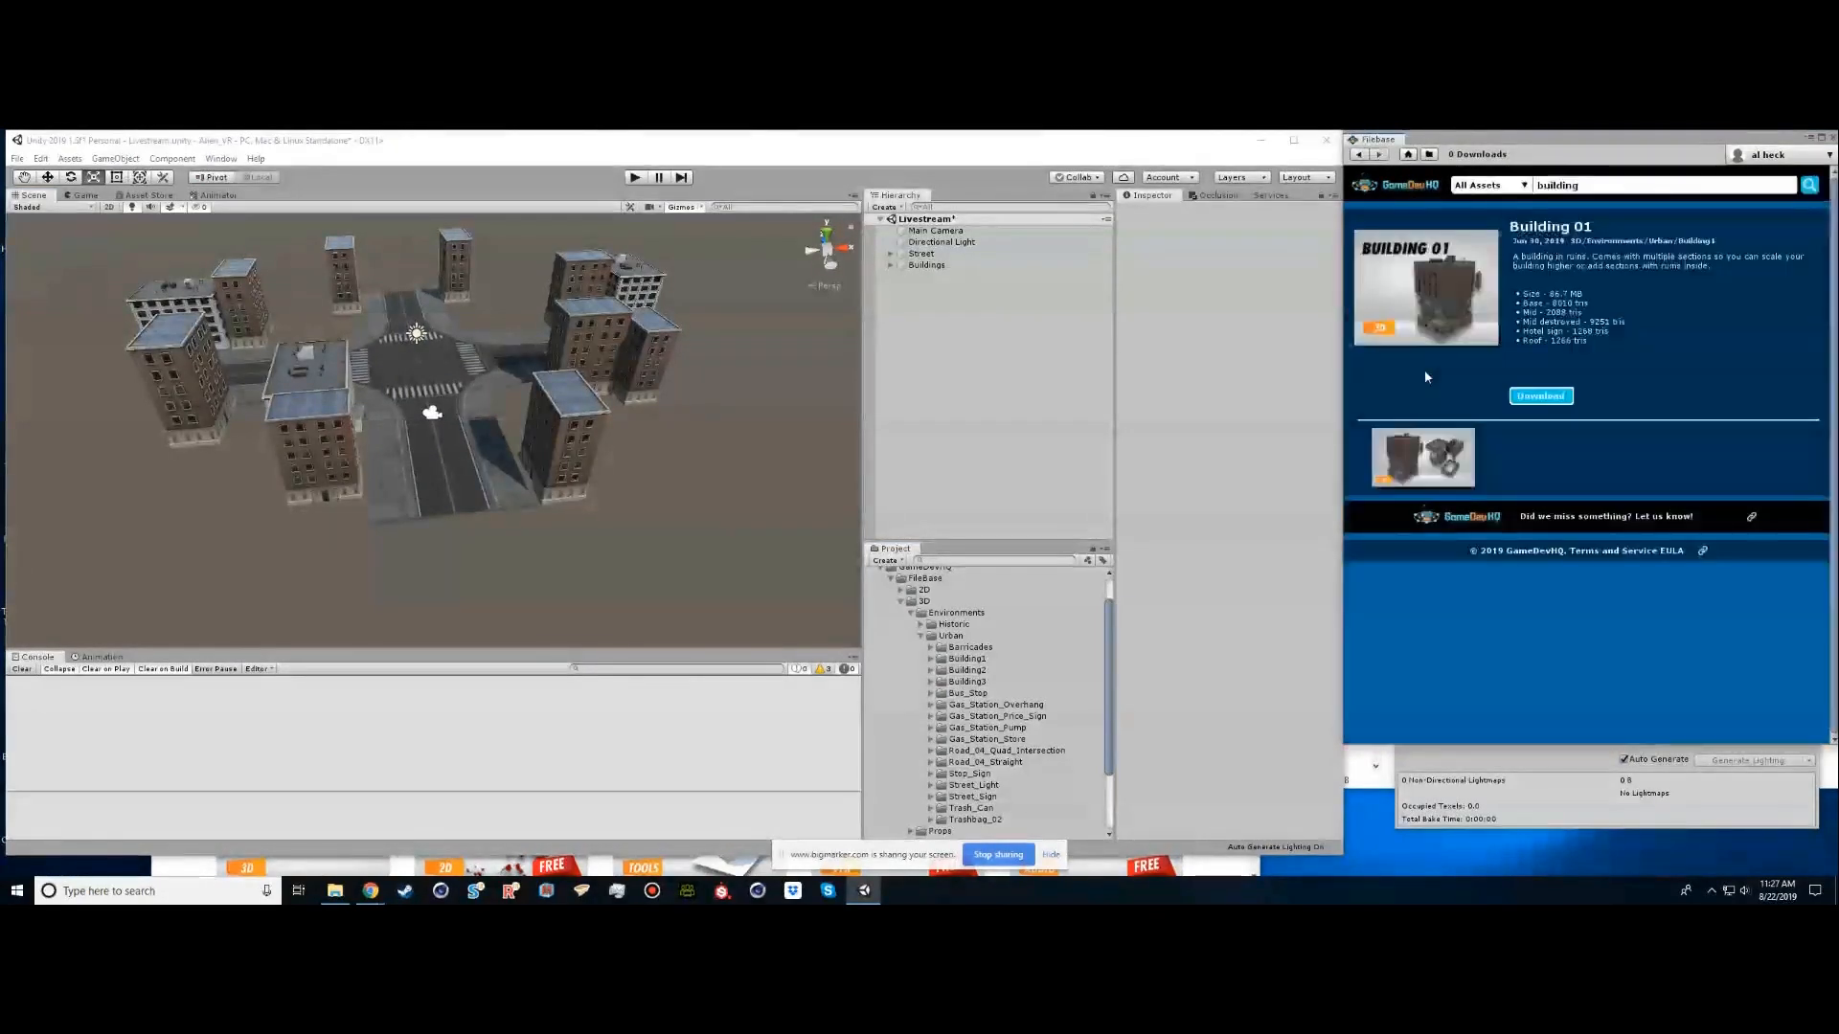
{"action": "left_click", "coordinate": [1429, 469]}
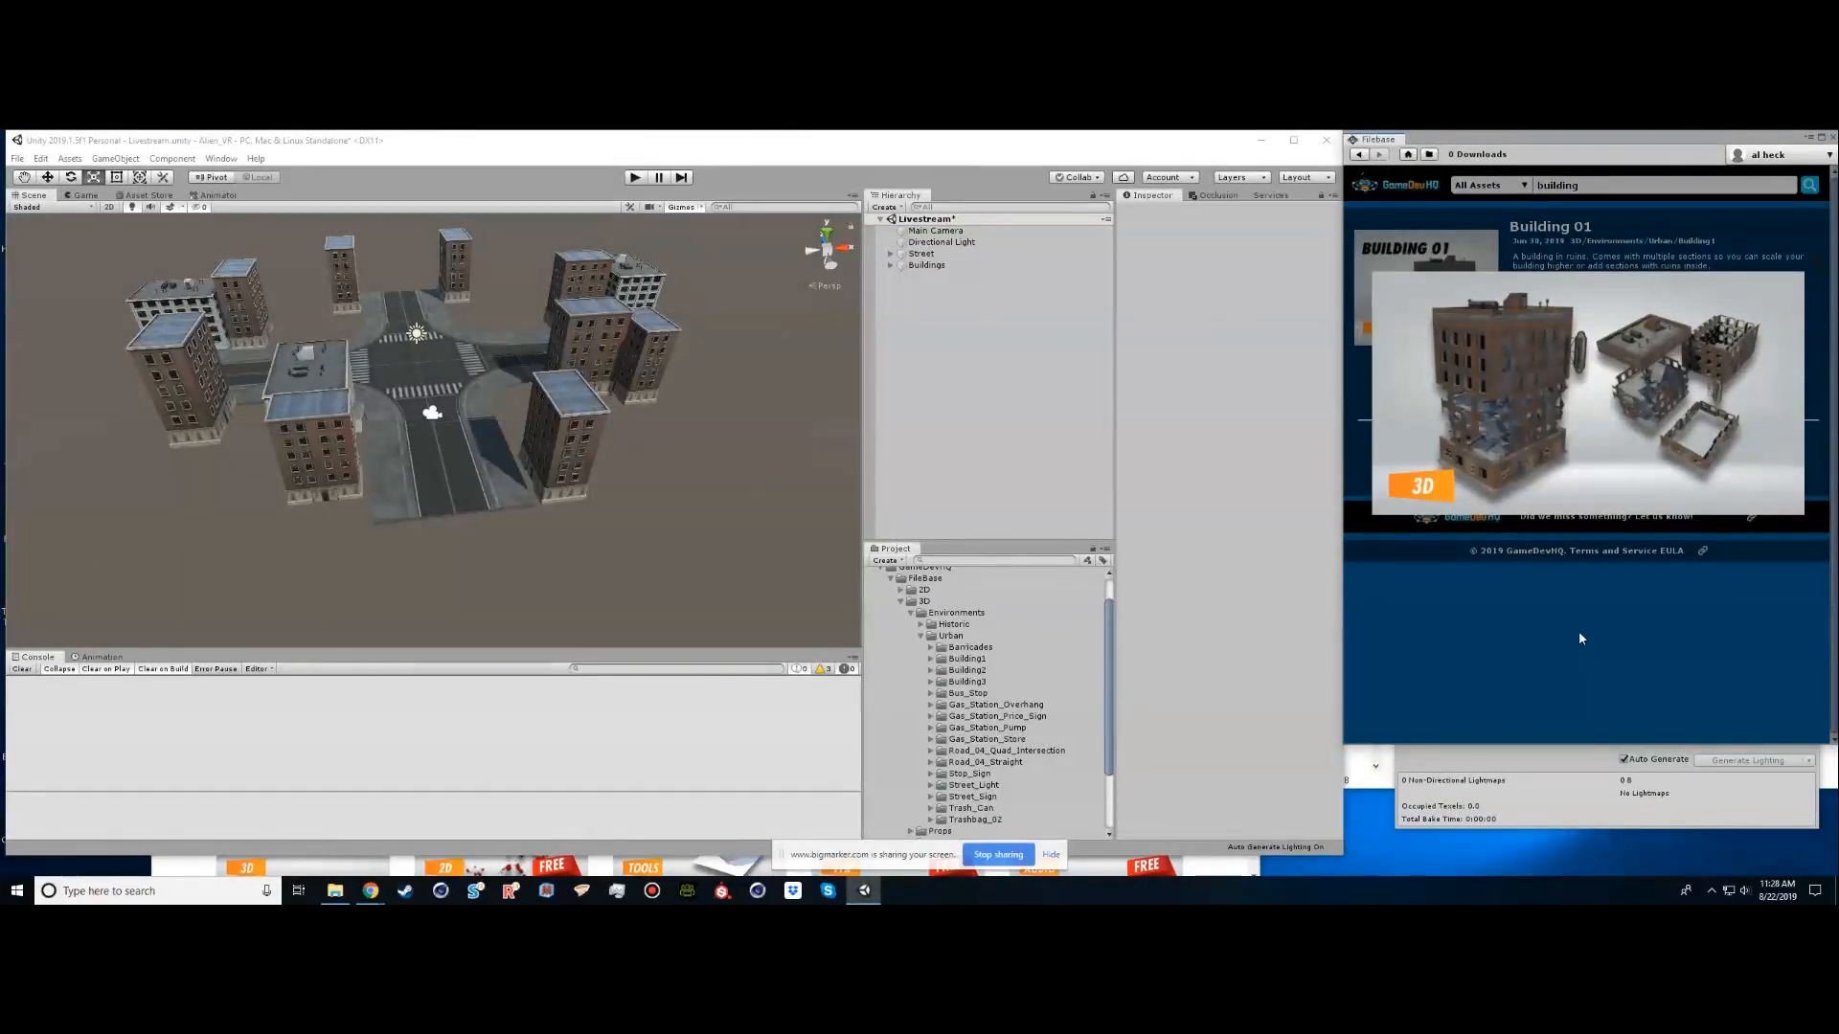
Expand the Building1 asset folder down to its FBX subfolder and select the Building1 model
{"action": "left_click", "coordinate": [931, 659]}
{"action": "left_click", "coordinate": [938, 670]}
{"action": "left_click", "coordinate": [940, 670]}
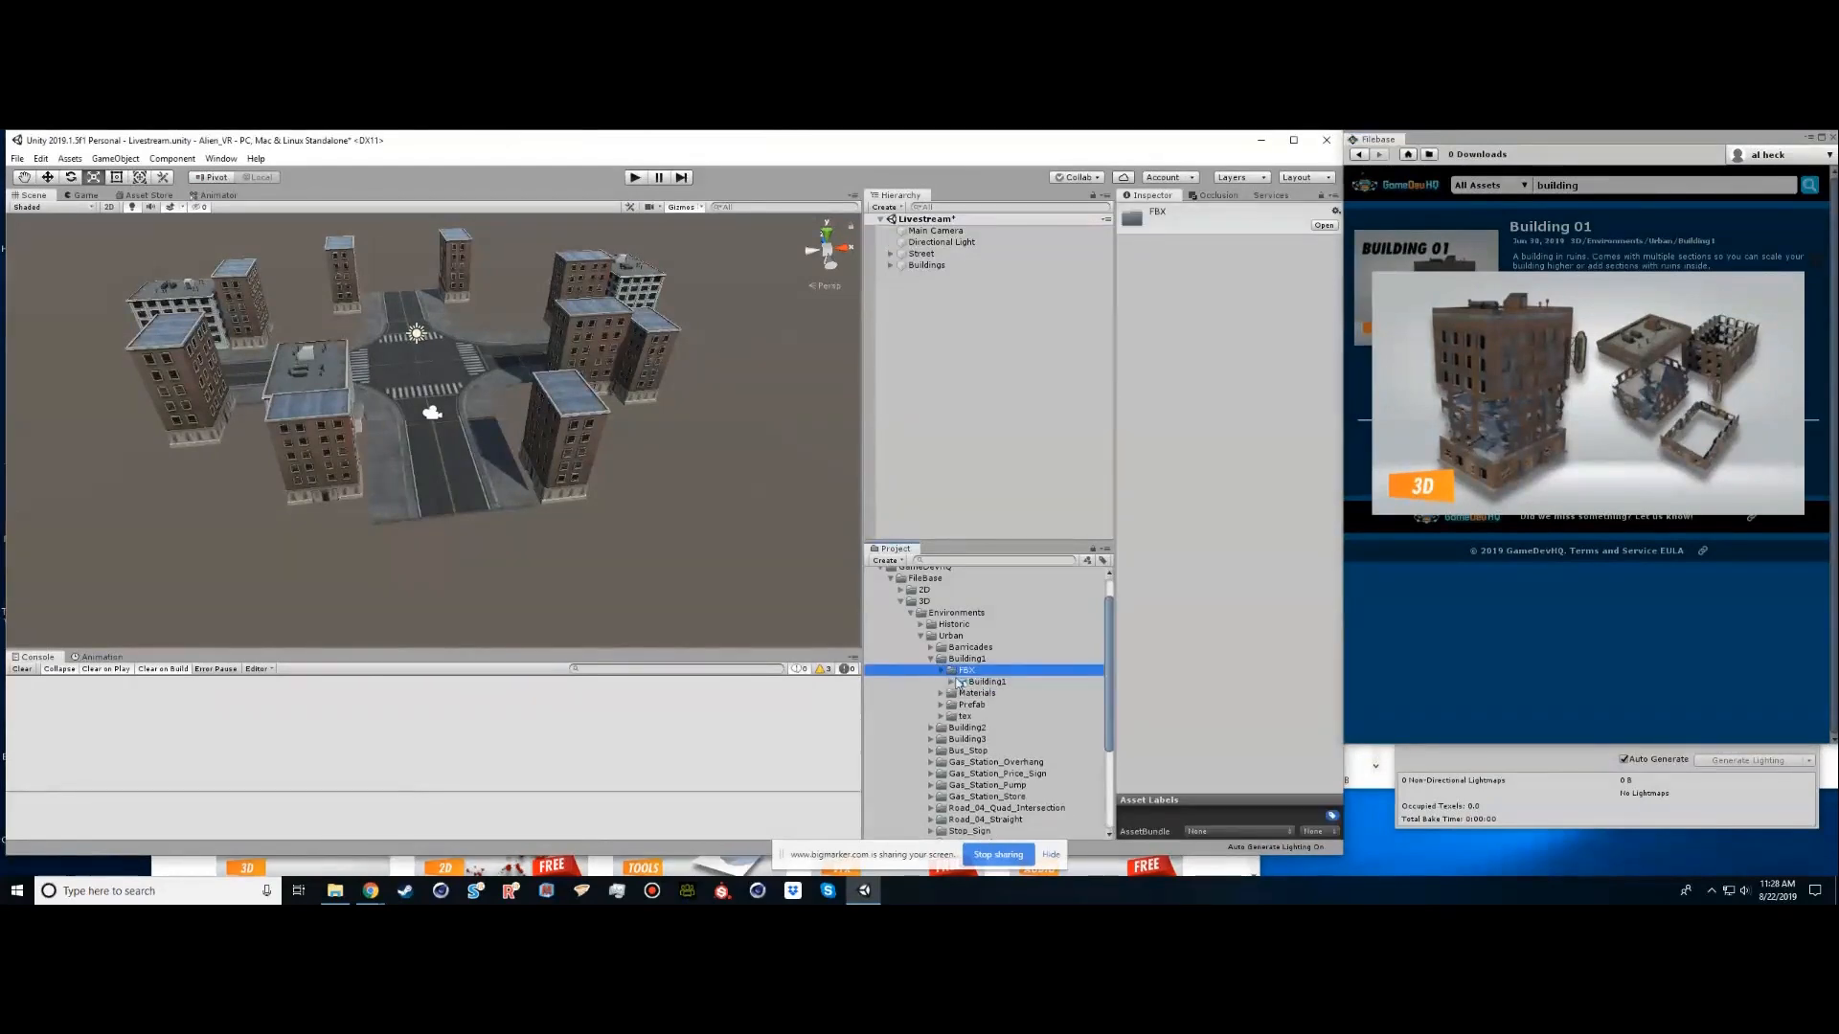
{"action": "left_click", "coordinate": [986, 682]}
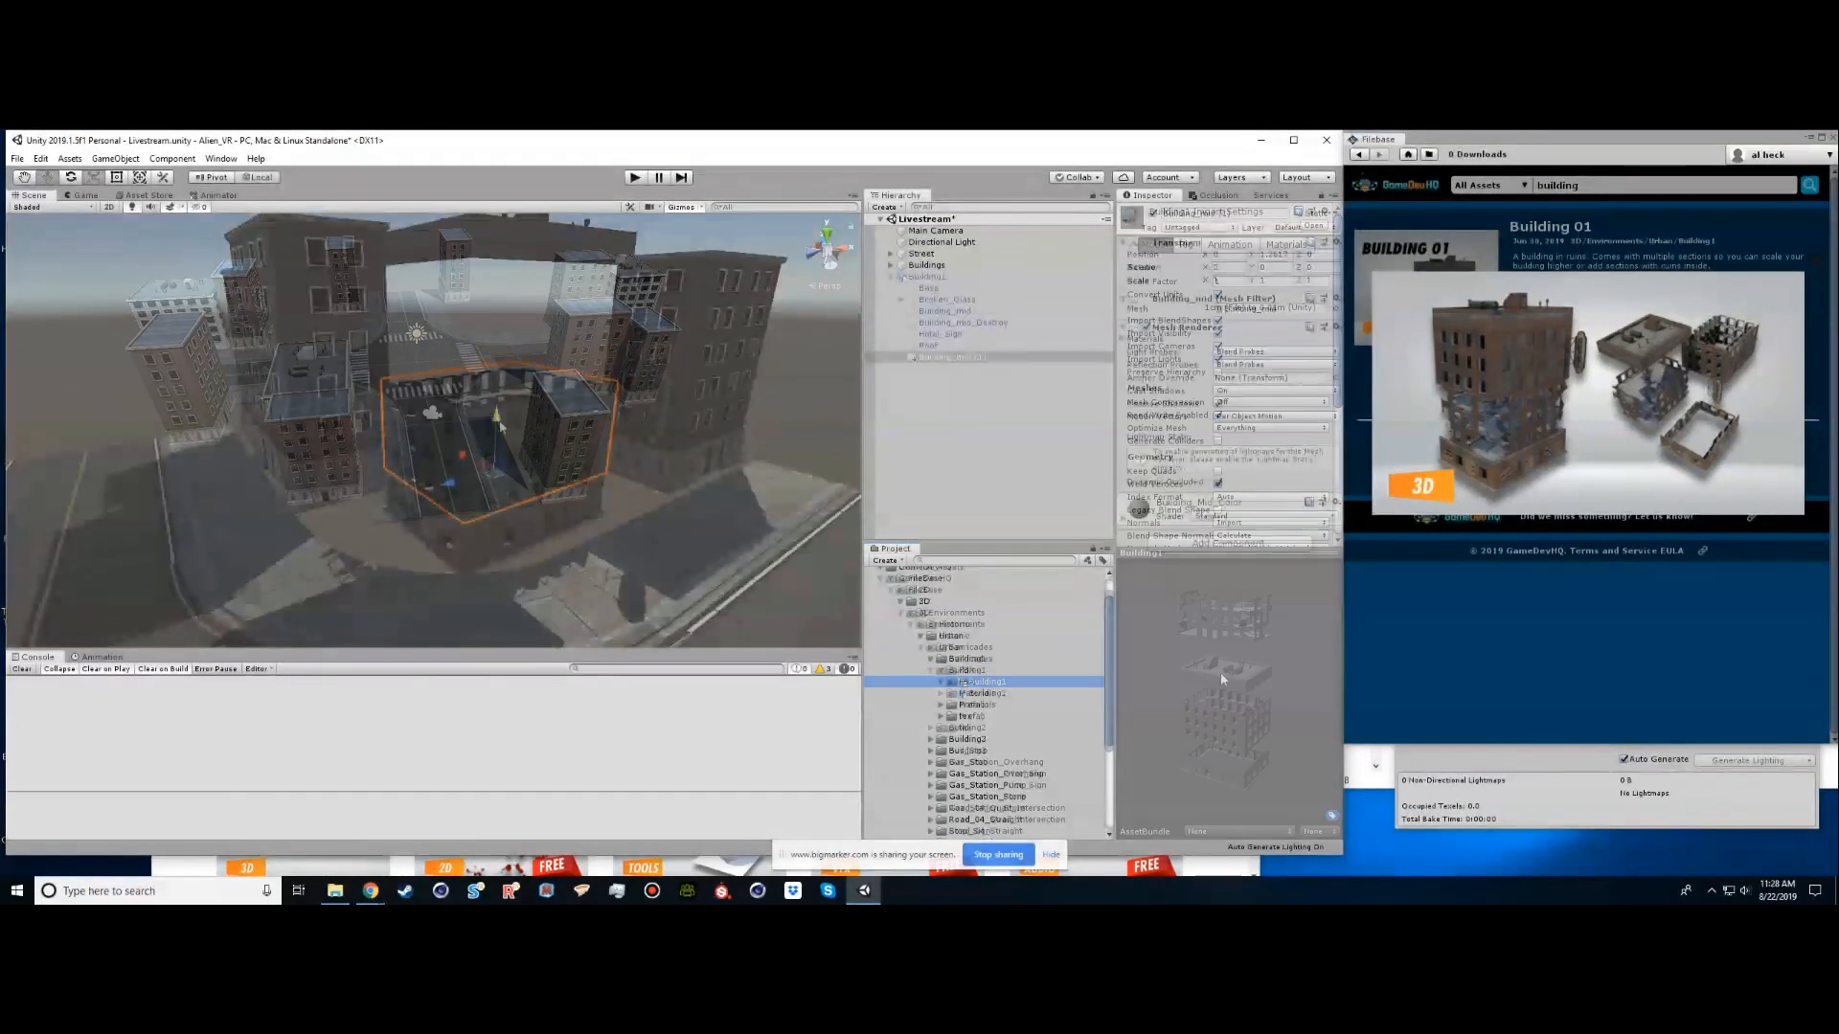
Stack the duplicated Building_mid section on Building1's existing floors and vertex-snap the Roof on top of it
{"action": "mouse_move", "coordinate": [493, 421]}
{"action": "left_mouse_down"}
{"action": "mouse_move", "coordinate": [505, 329]}
{"action": "mouse_move", "coordinate": [470, 417]}
{"action": "left_mouse_up"}
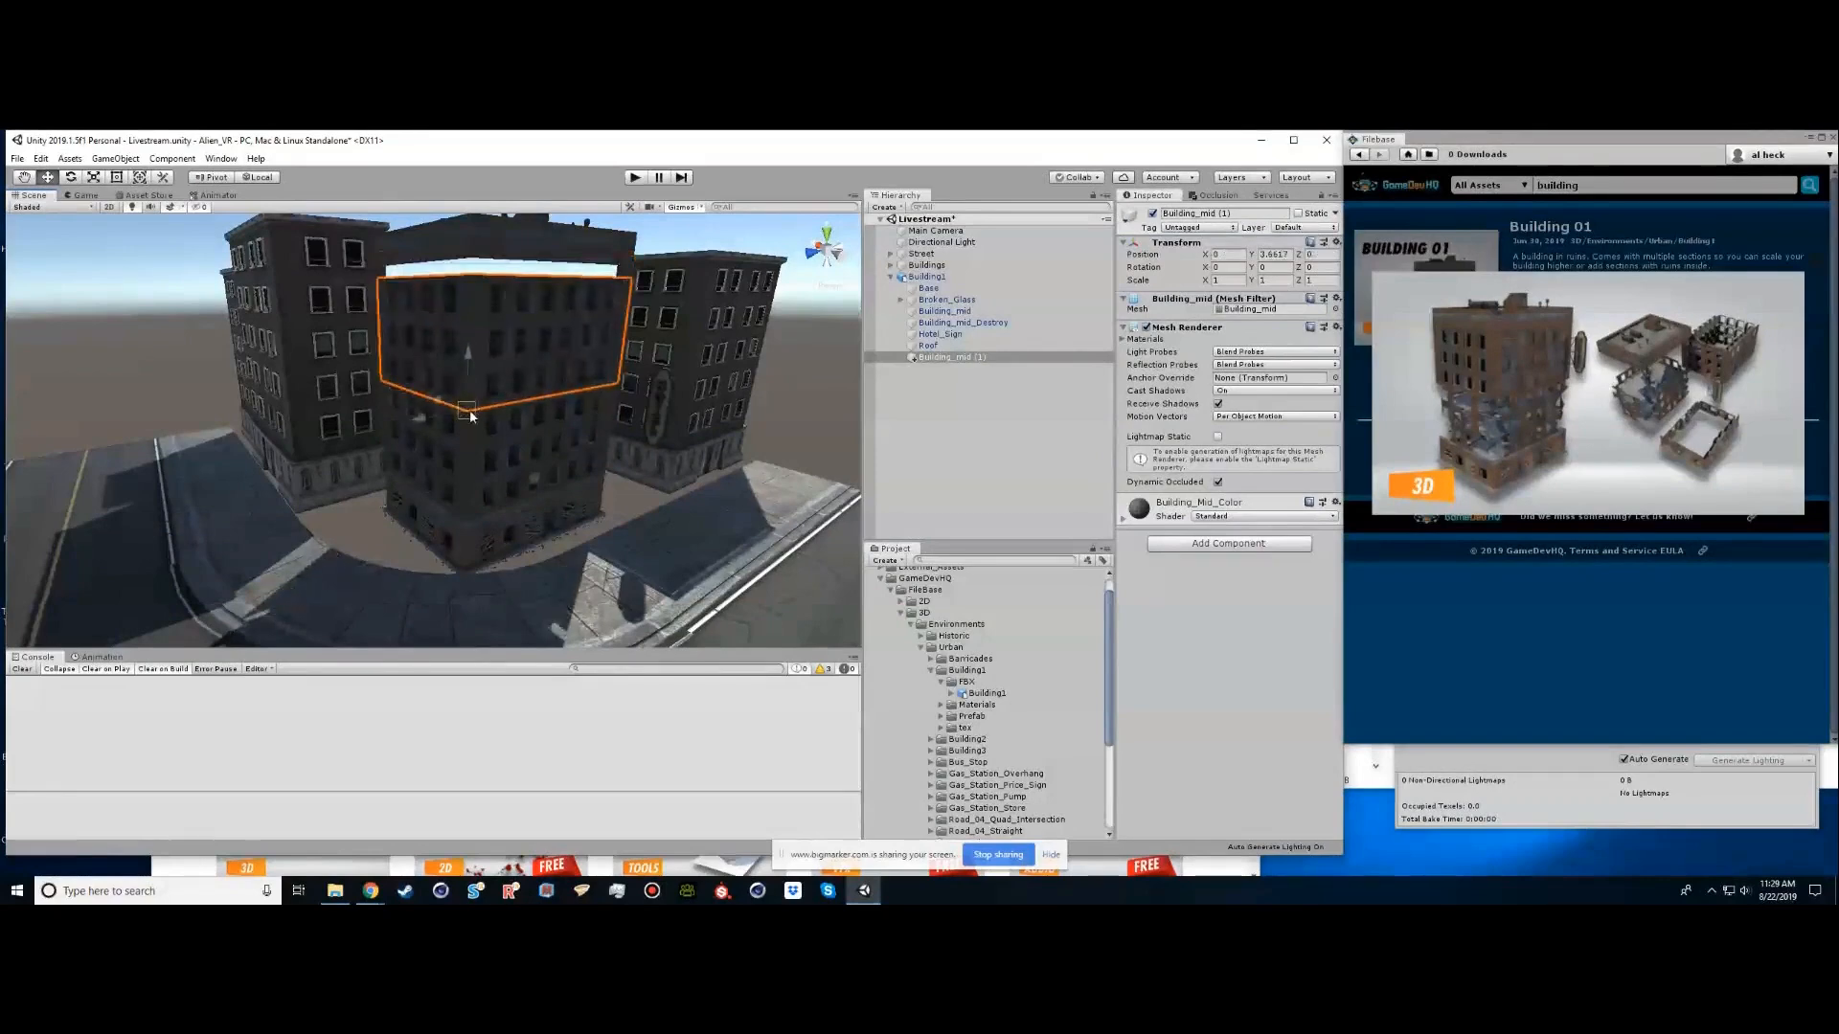
{"action": "middle_click_drag", "start_coordinate": [488, 271], "coordinate": [503, 330]}
{"action": "left_click", "coordinate": [499, 330]}
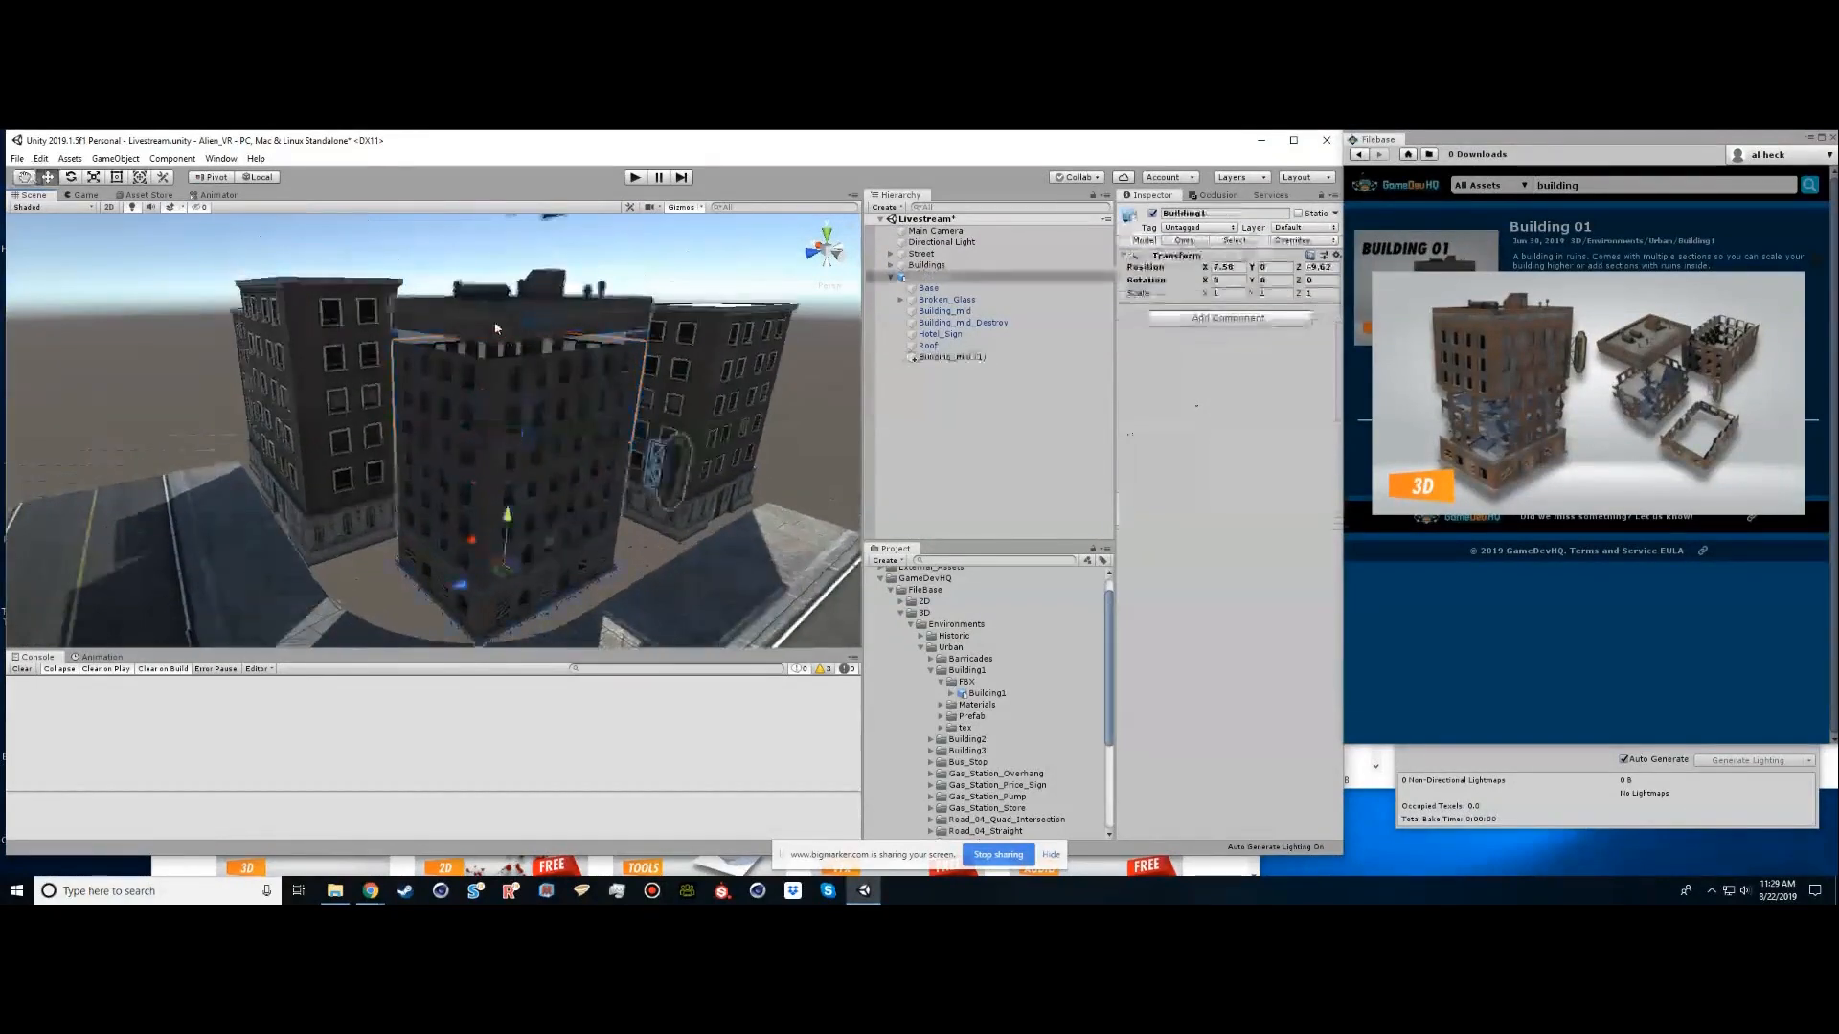
{"action": "left_click", "coordinate": [497, 330]}
{"action": "key", "text": "v"}
{"action": "left_click_drag", "start_coordinate": [491, 349], "coordinate": [491, 363]}
{"action": "scroll", "coordinate": [589, 335], "scroll_direction": "down", "scroll_amount": 4}
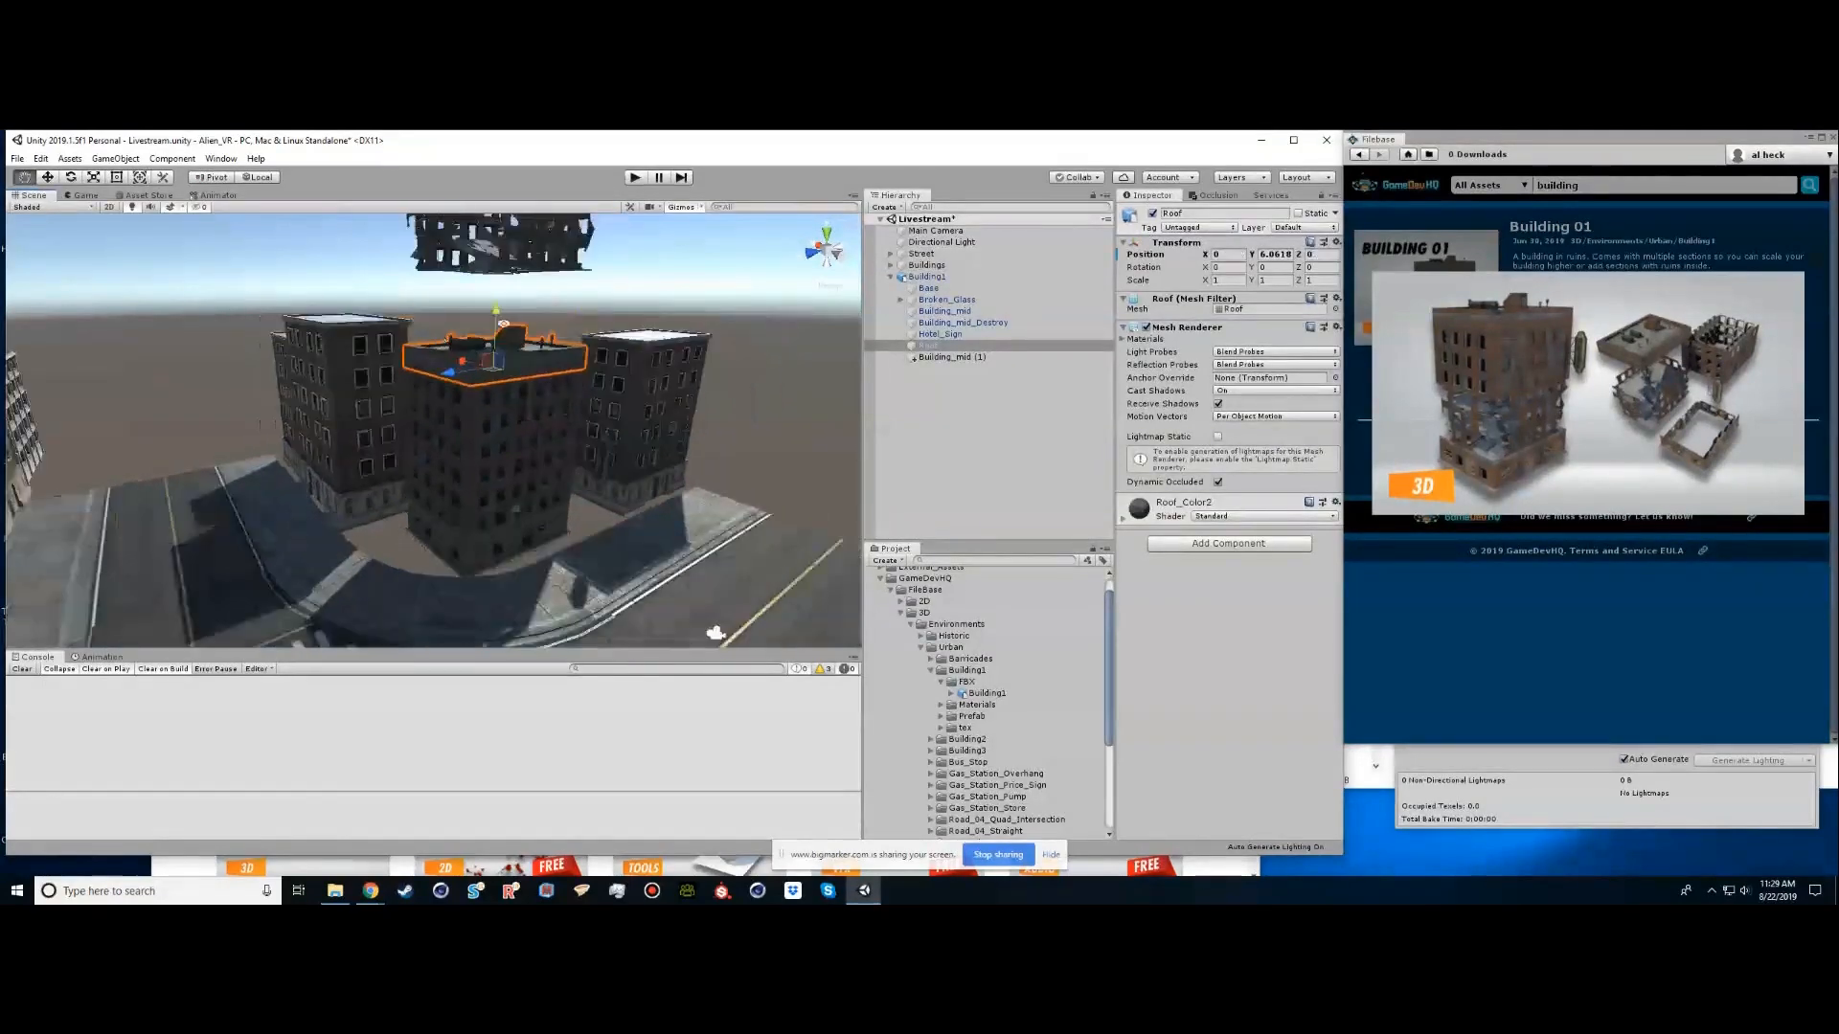
Deactivate the Building_mid_Destroy section floating above Building1
{"action": "middle_click_drag", "start_coordinate": [532, 366], "coordinate": [518, 427]}
{"action": "left_click", "coordinate": [506, 310]}
{"action": "left_click", "coordinate": [505, 294]}
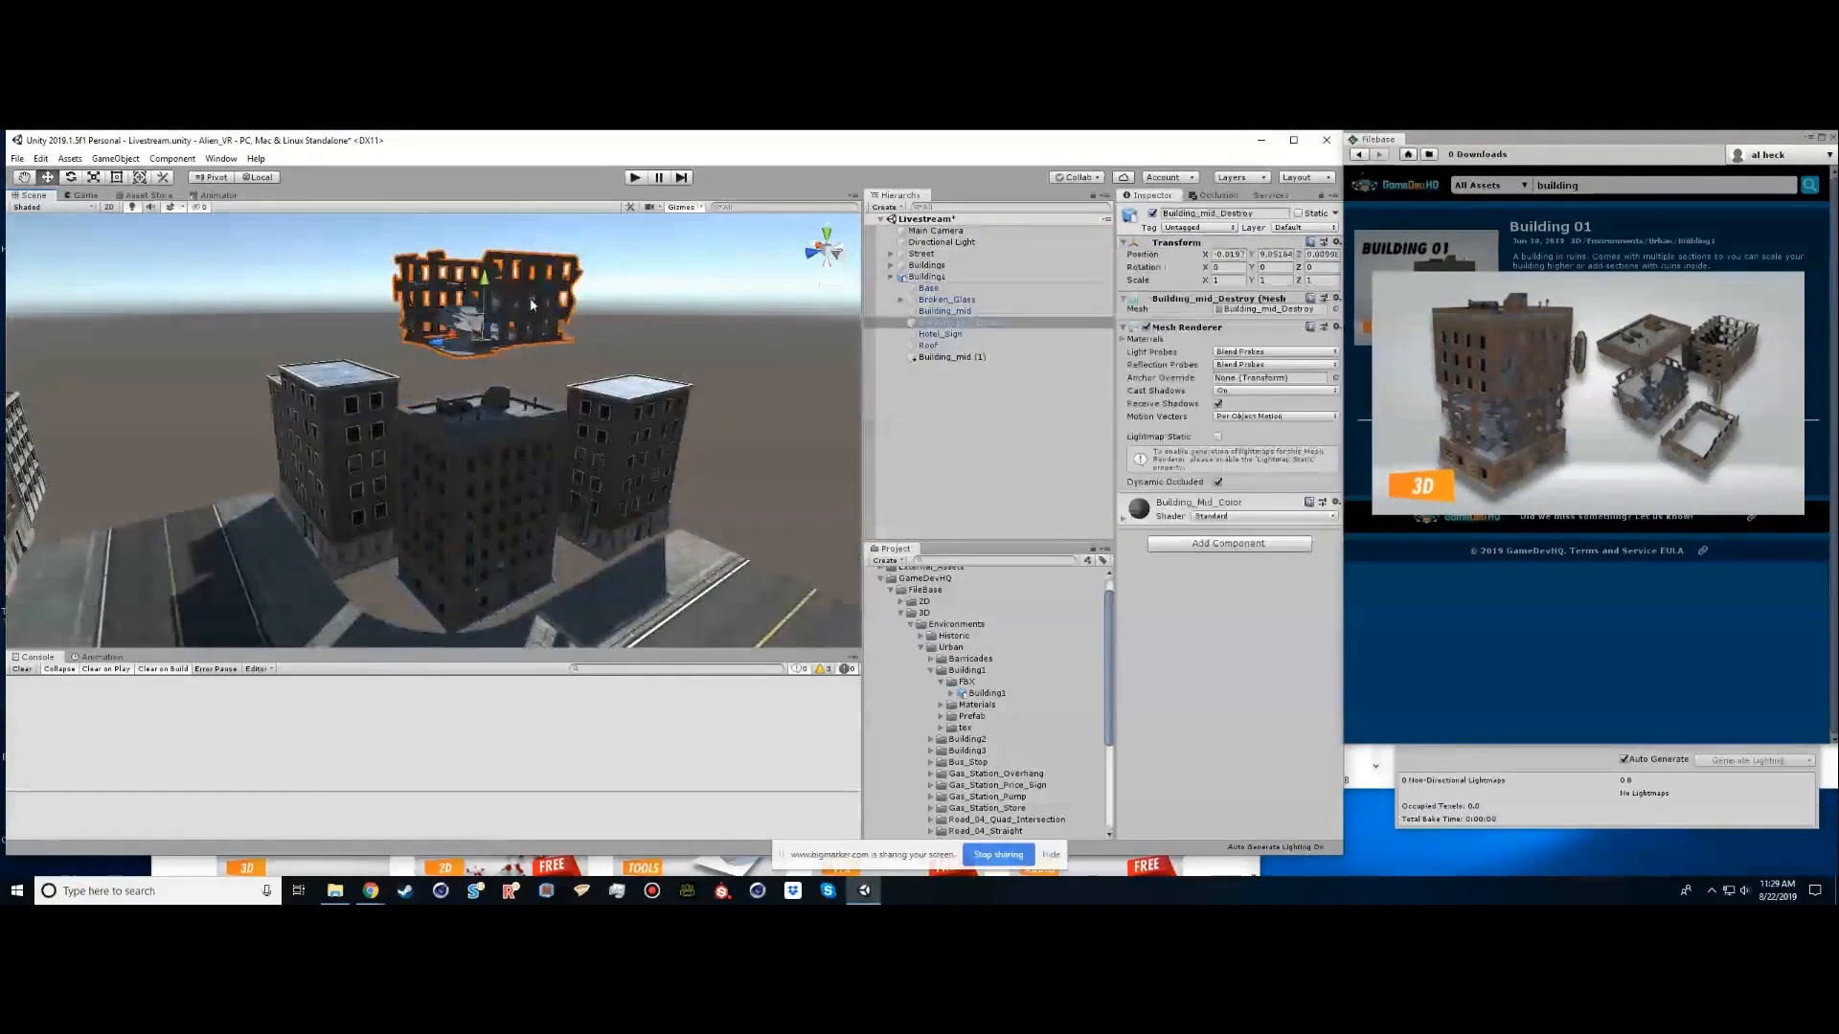
{"action": "left_click", "coordinate": [1152, 213]}
{"action": "left_click", "coordinate": [1152, 213]}
{"action": "left_click", "coordinate": [1152, 213]}
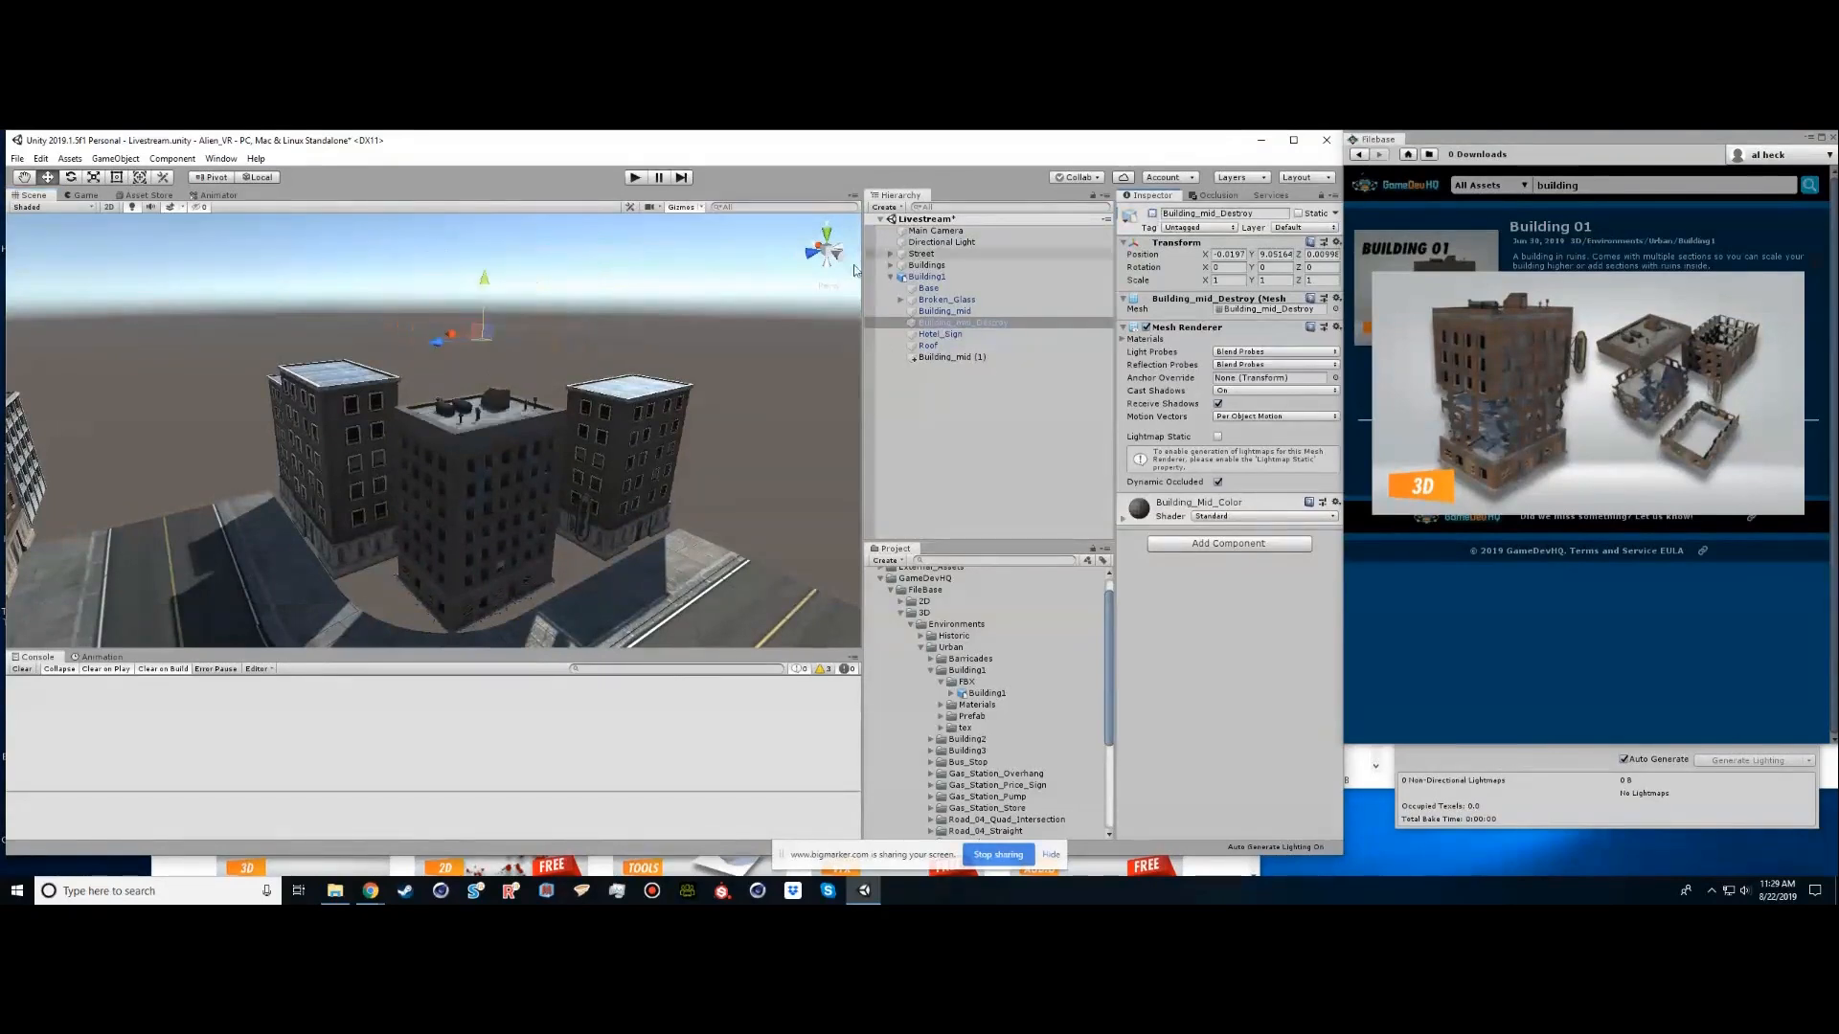
Move Building1's Hotel_Sign against the building's wall, at X -1.49 and Z -0.93
{"action": "left_click_drag", "start_coordinate": [476, 529], "coordinate": [625, 403], "text": "alt"}
{"action": "scroll", "coordinate": [710, 504], "scroll_direction": "up", "scroll_amount": 5}
{"action": "left_click", "coordinate": [802, 423]}
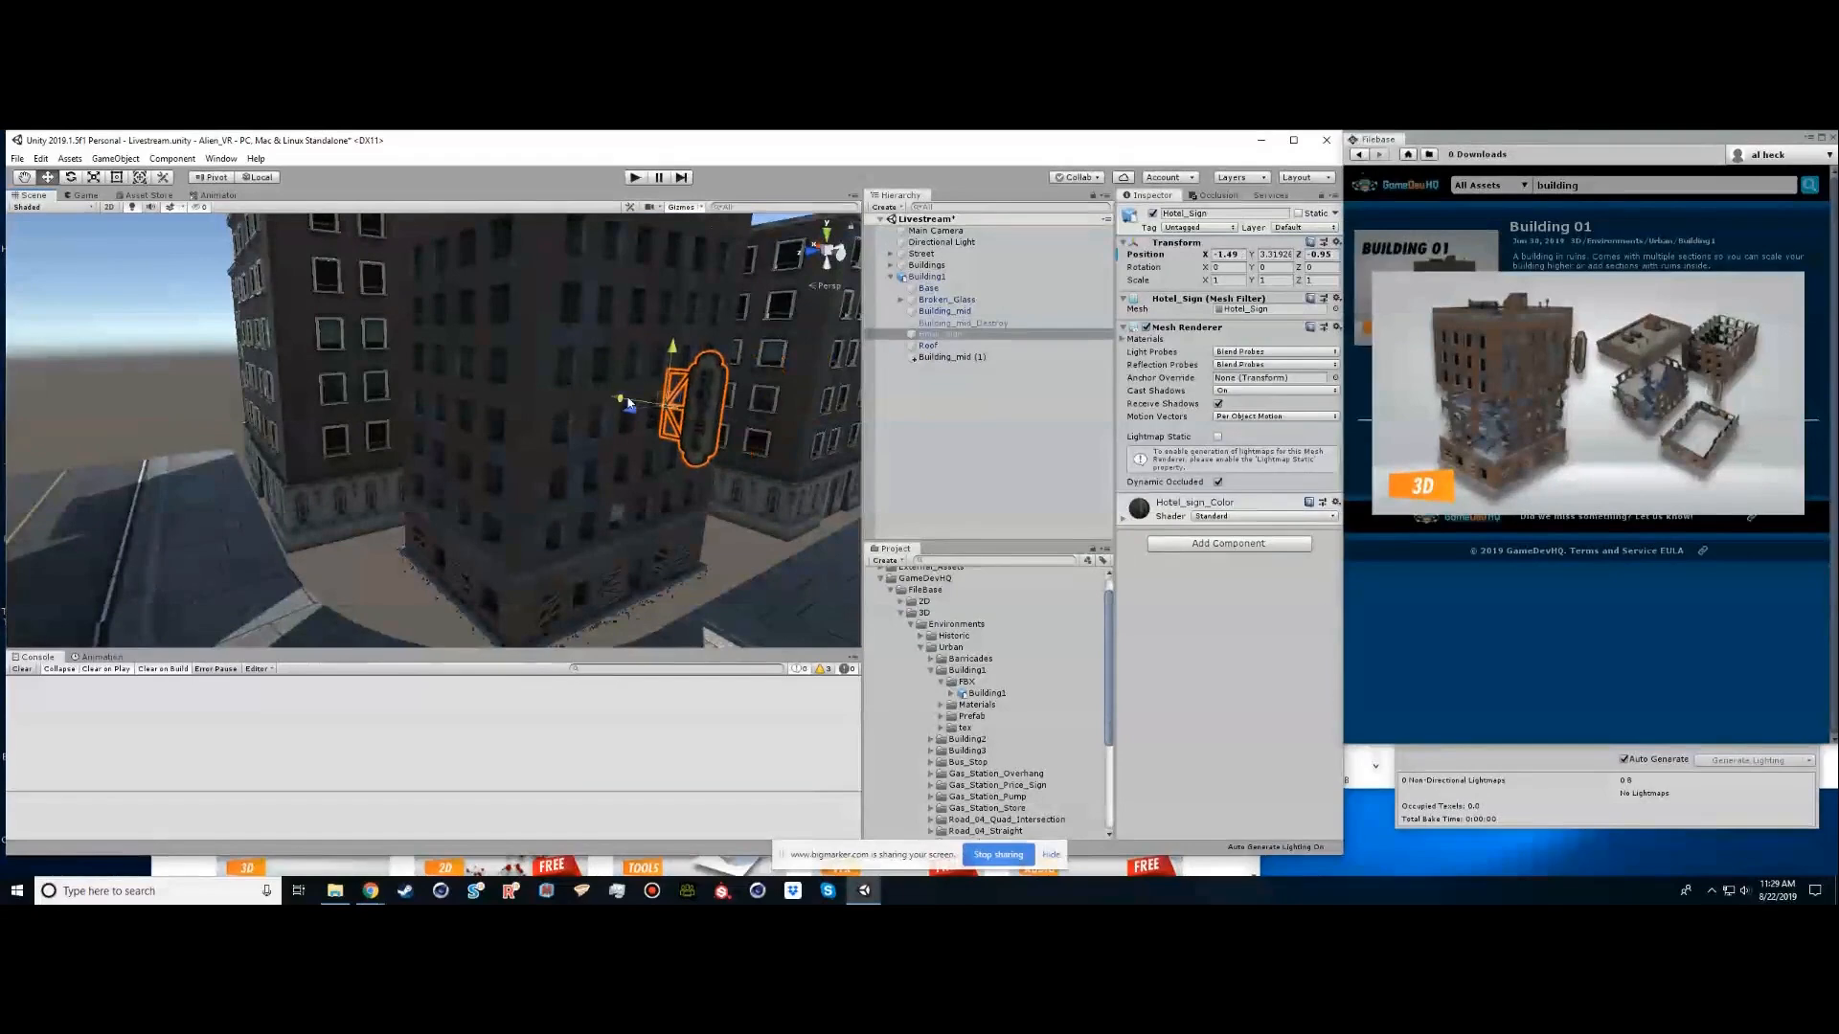
{"action": "key", "text": "f"}
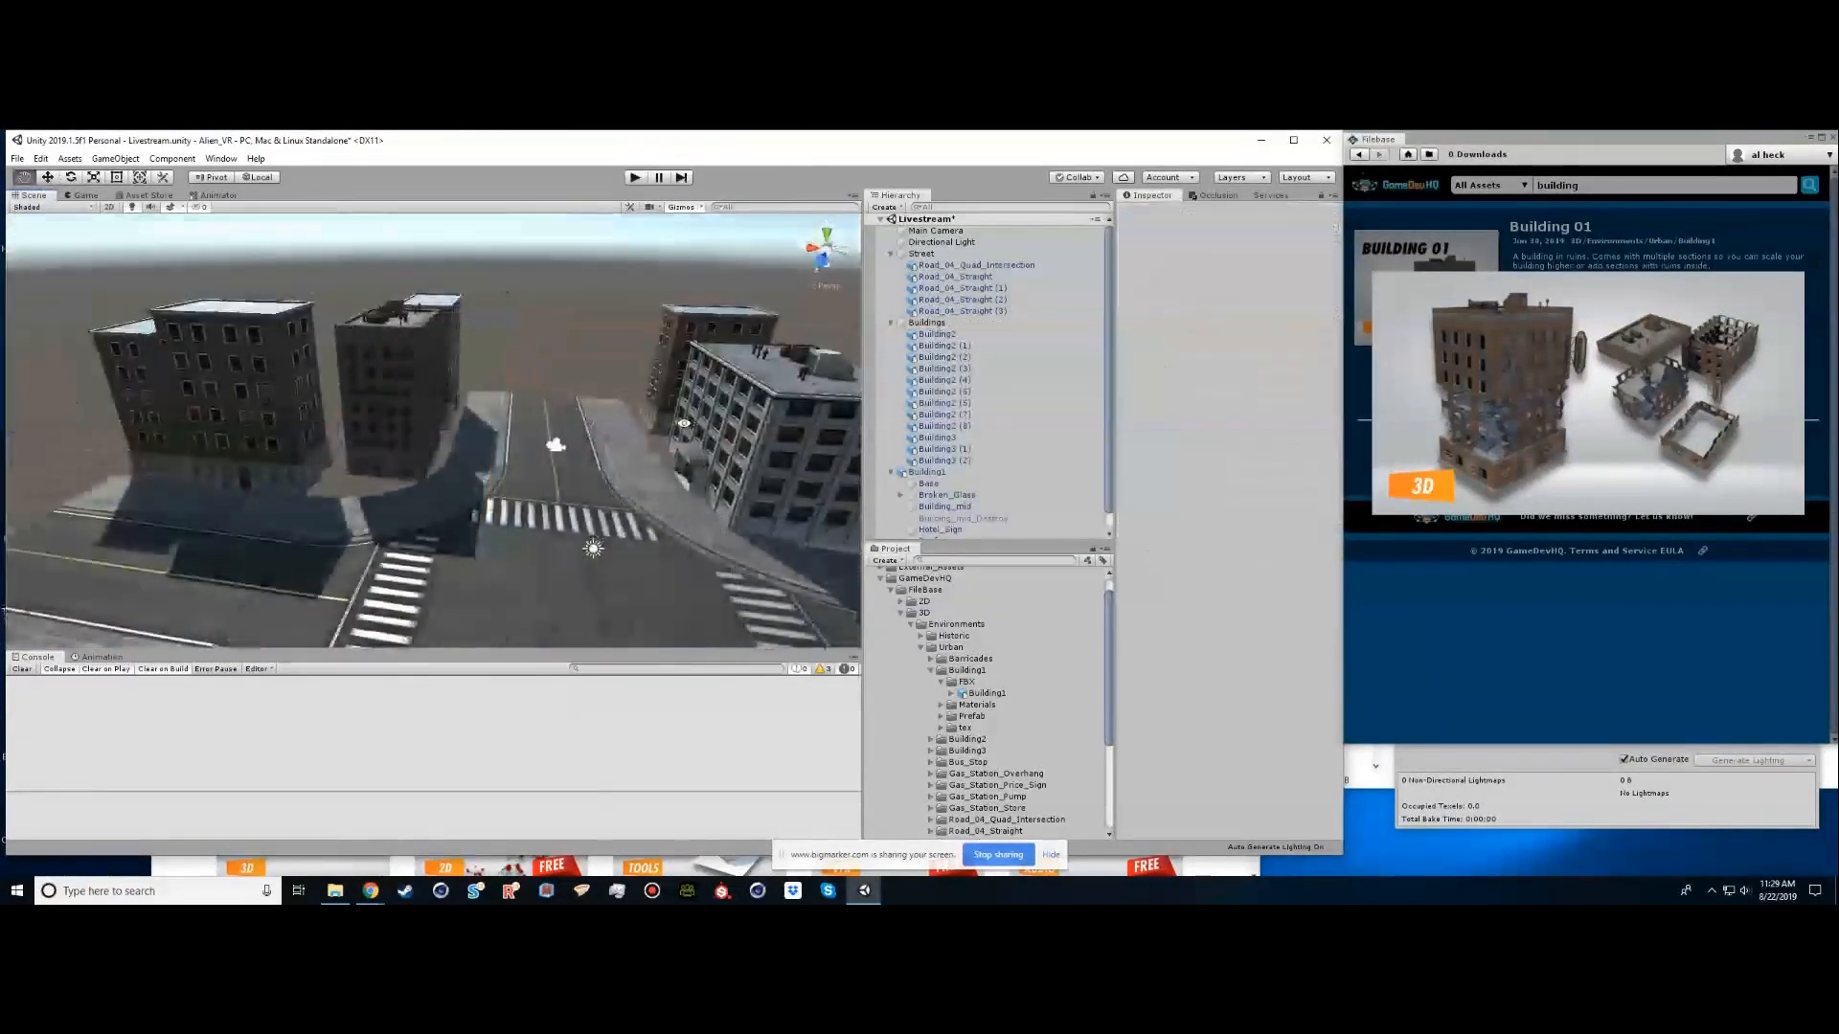
Collapse the Street and Buildings groups in the scene hierarchy
{"action": "left_click_drag", "start_coordinate": [660, 441], "coordinate": [403, 444], "text": "alt"}
{"action": "left_click_drag", "start_coordinate": [708, 440], "coordinate": [437, 444], "text": "alt"}
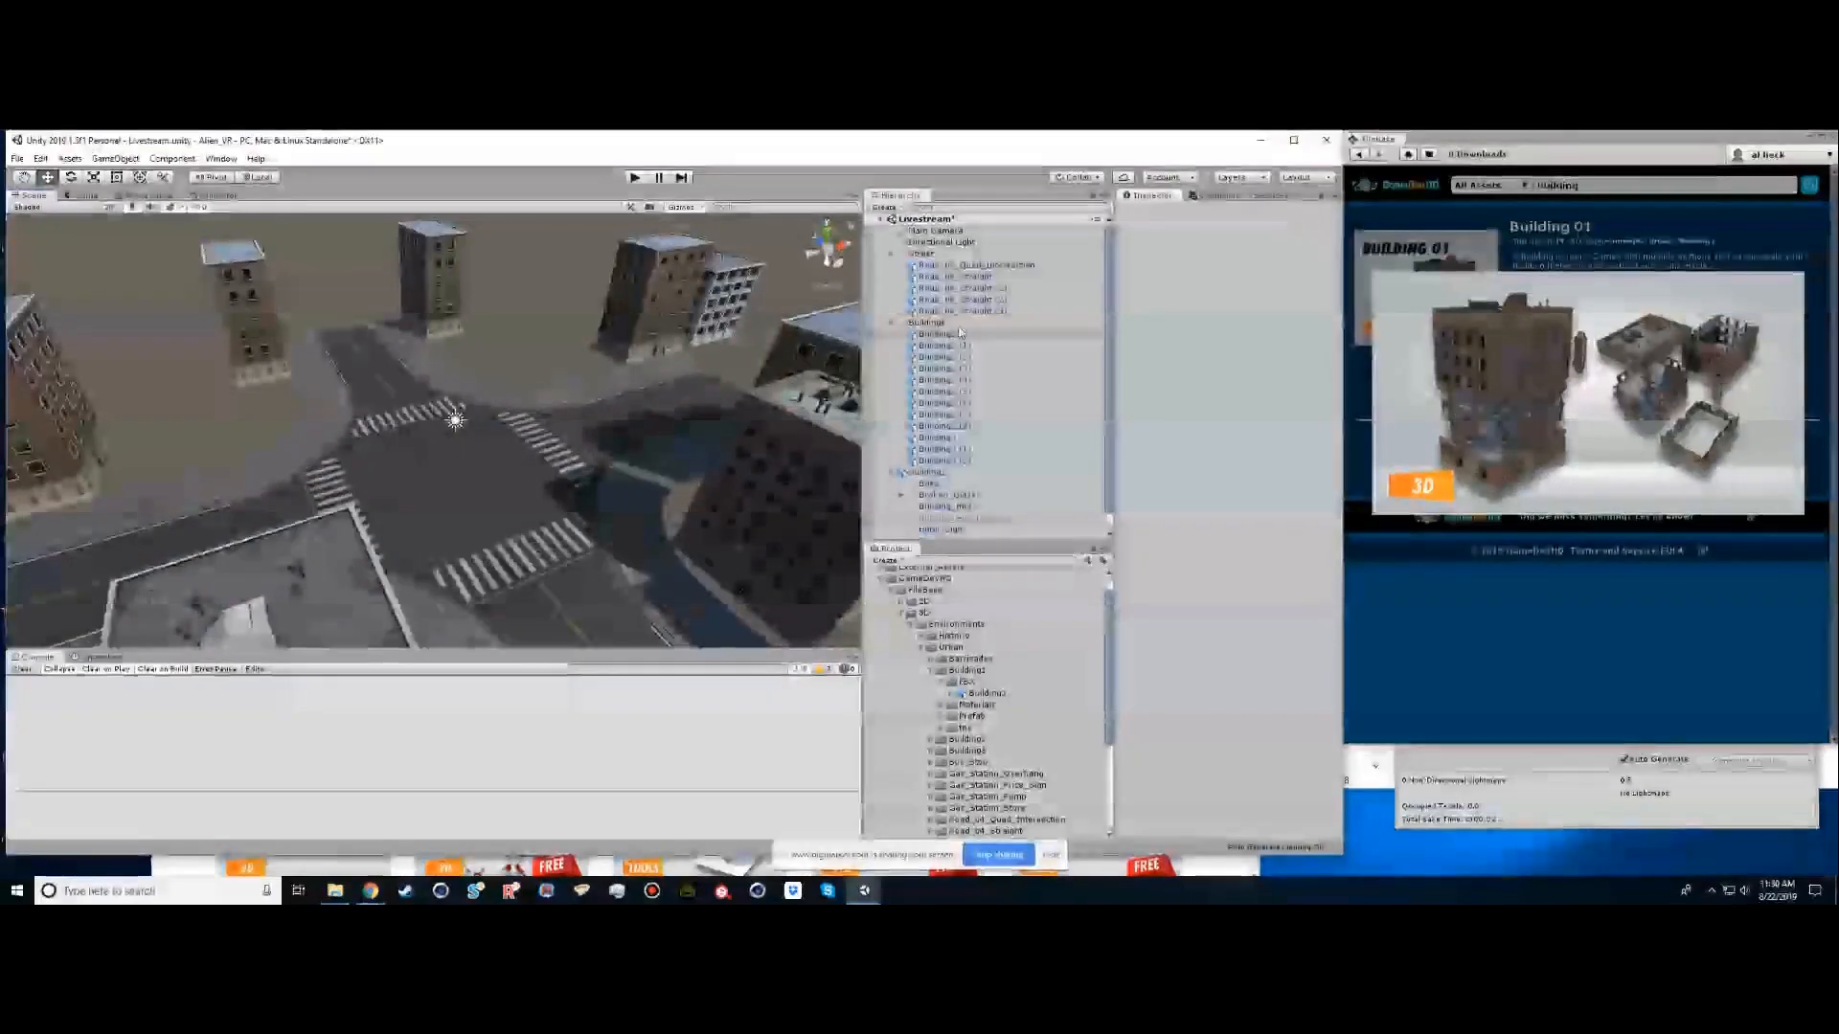
{"action": "left_click", "coordinate": [891, 253]}
{"action": "left_click", "coordinate": [890, 264]}
Duplicate the assembled Building1 and move the copy across the intersection to another corner
{"action": "left_click", "coordinate": [926, 277]}
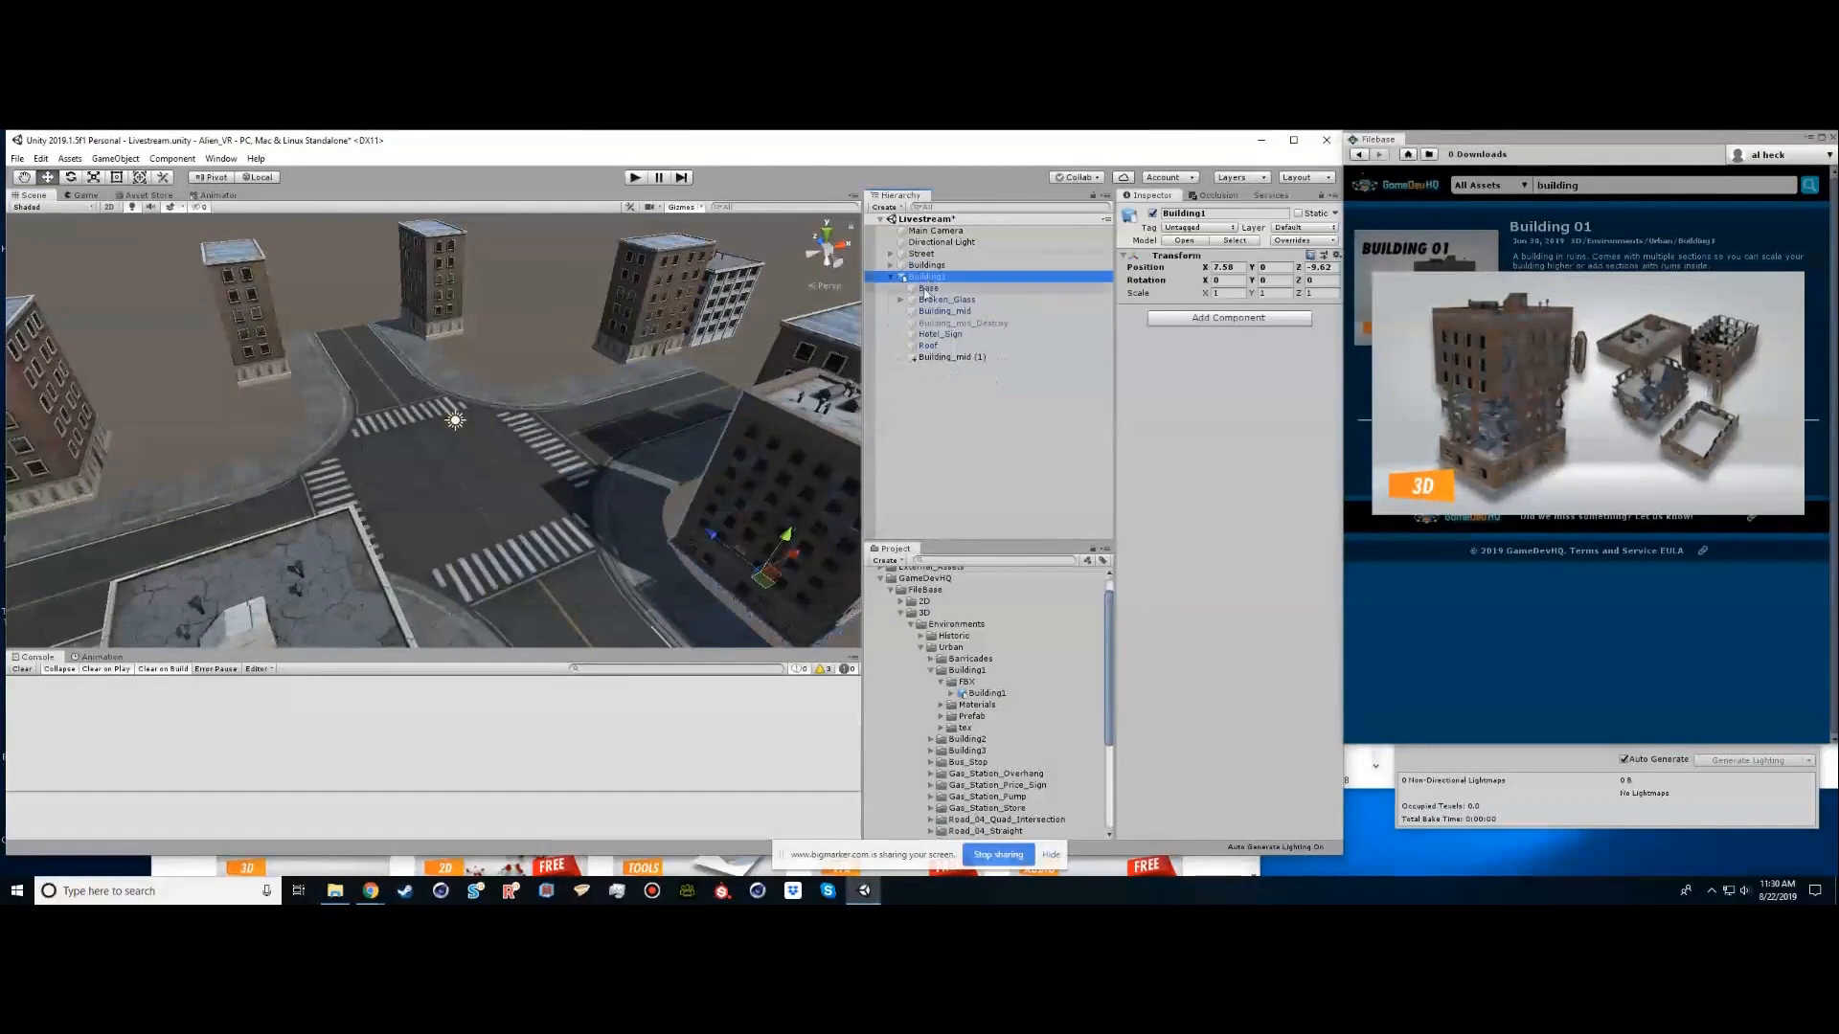
{"action": "key", "text": "ctrl+d"}
{"action": "left_click_drag", "start_coordinate": [704, 539], "coordinate": [388, 330]}
{"action": "middle_click_drag", "start_coordinate": [580, 285], "coordinate": [494, 289]}
{"action": "scroll", "coordinate": [526, 383], "scroll_direction": "up", "scroll_amount": 5}
Rotate the Building1 copy -90 degrees about Y and shift it to about X 10.73, Z 7.79
{"action": "key", "text": "r"}
{"action": "key", "text": "e"}
{"action": "left_click_drag", "start_coordinate": [404, 503], "coordinate": [611, 452], "text": "ctrl"}
{"action": "key", "text": "w"}
{"action": "left_click_drag", "start_coordinate": [431, 465], "coordinate": [470, 465]}
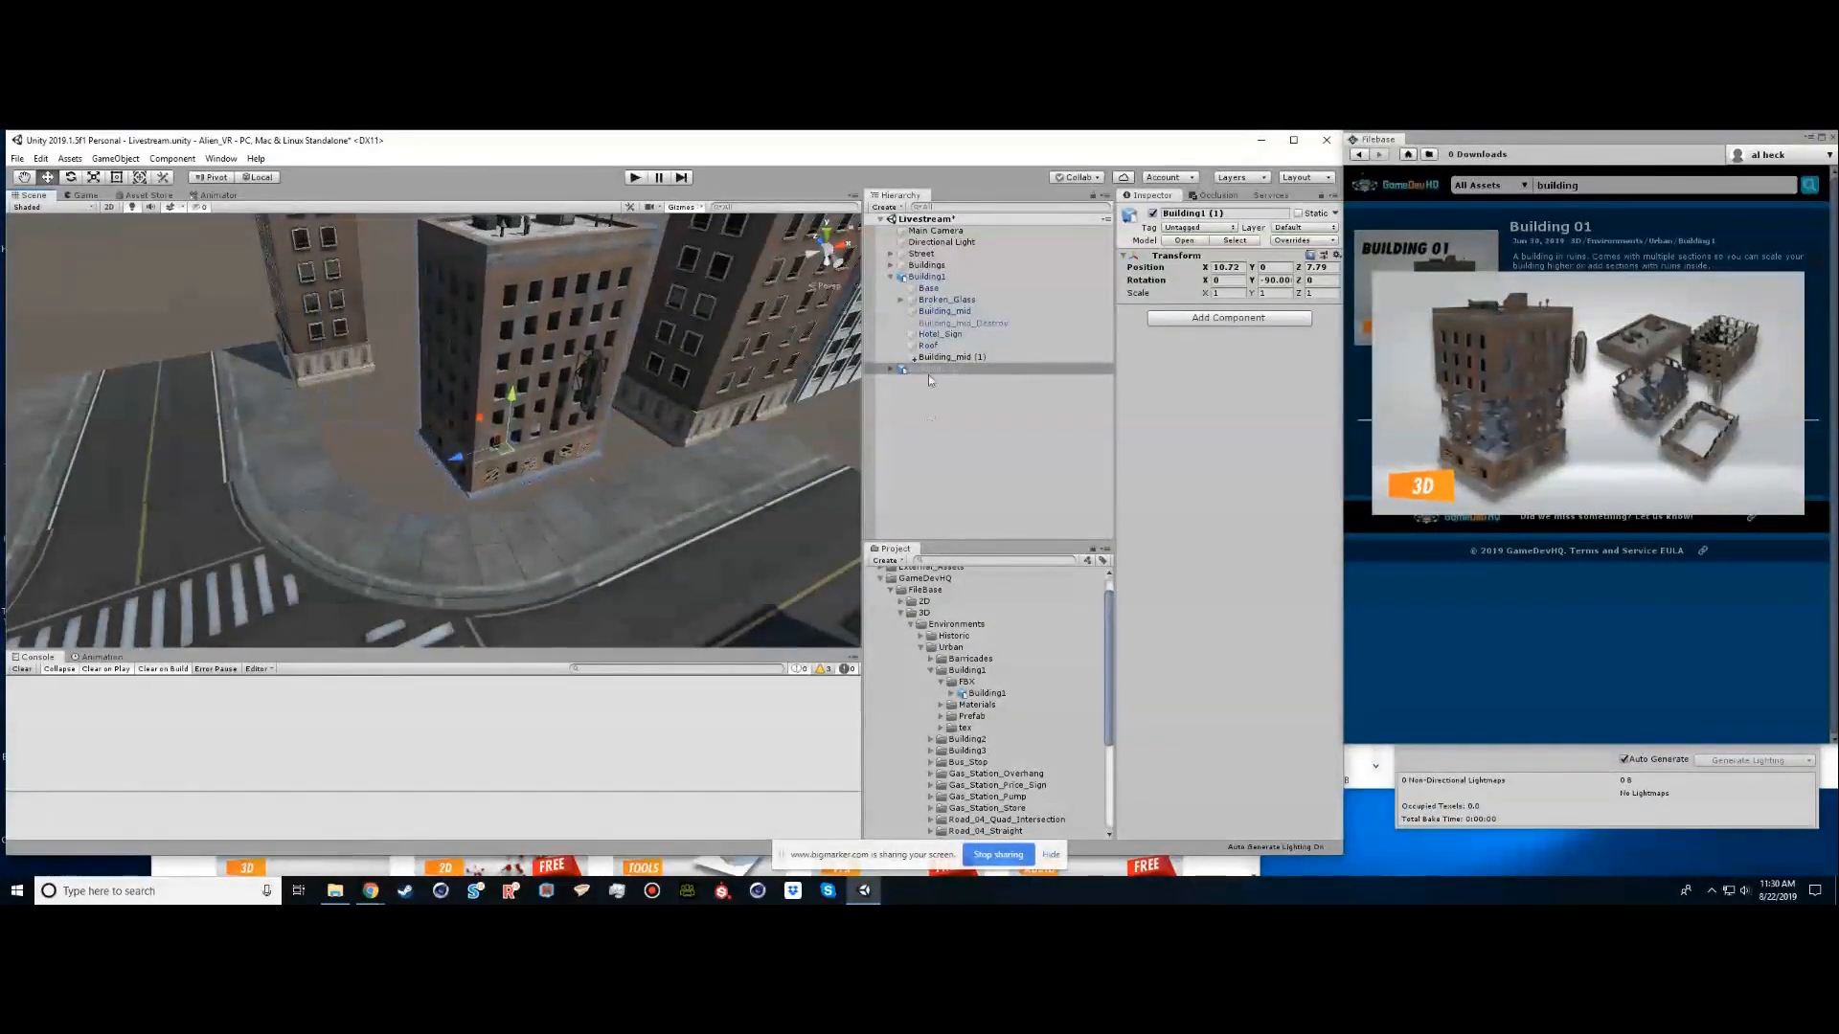
Collapse the original Building1 and deactivate the upper Building_mid (1) section inside the Building1 copy
{"action": "left_click", "coordinate": [891, 277]}
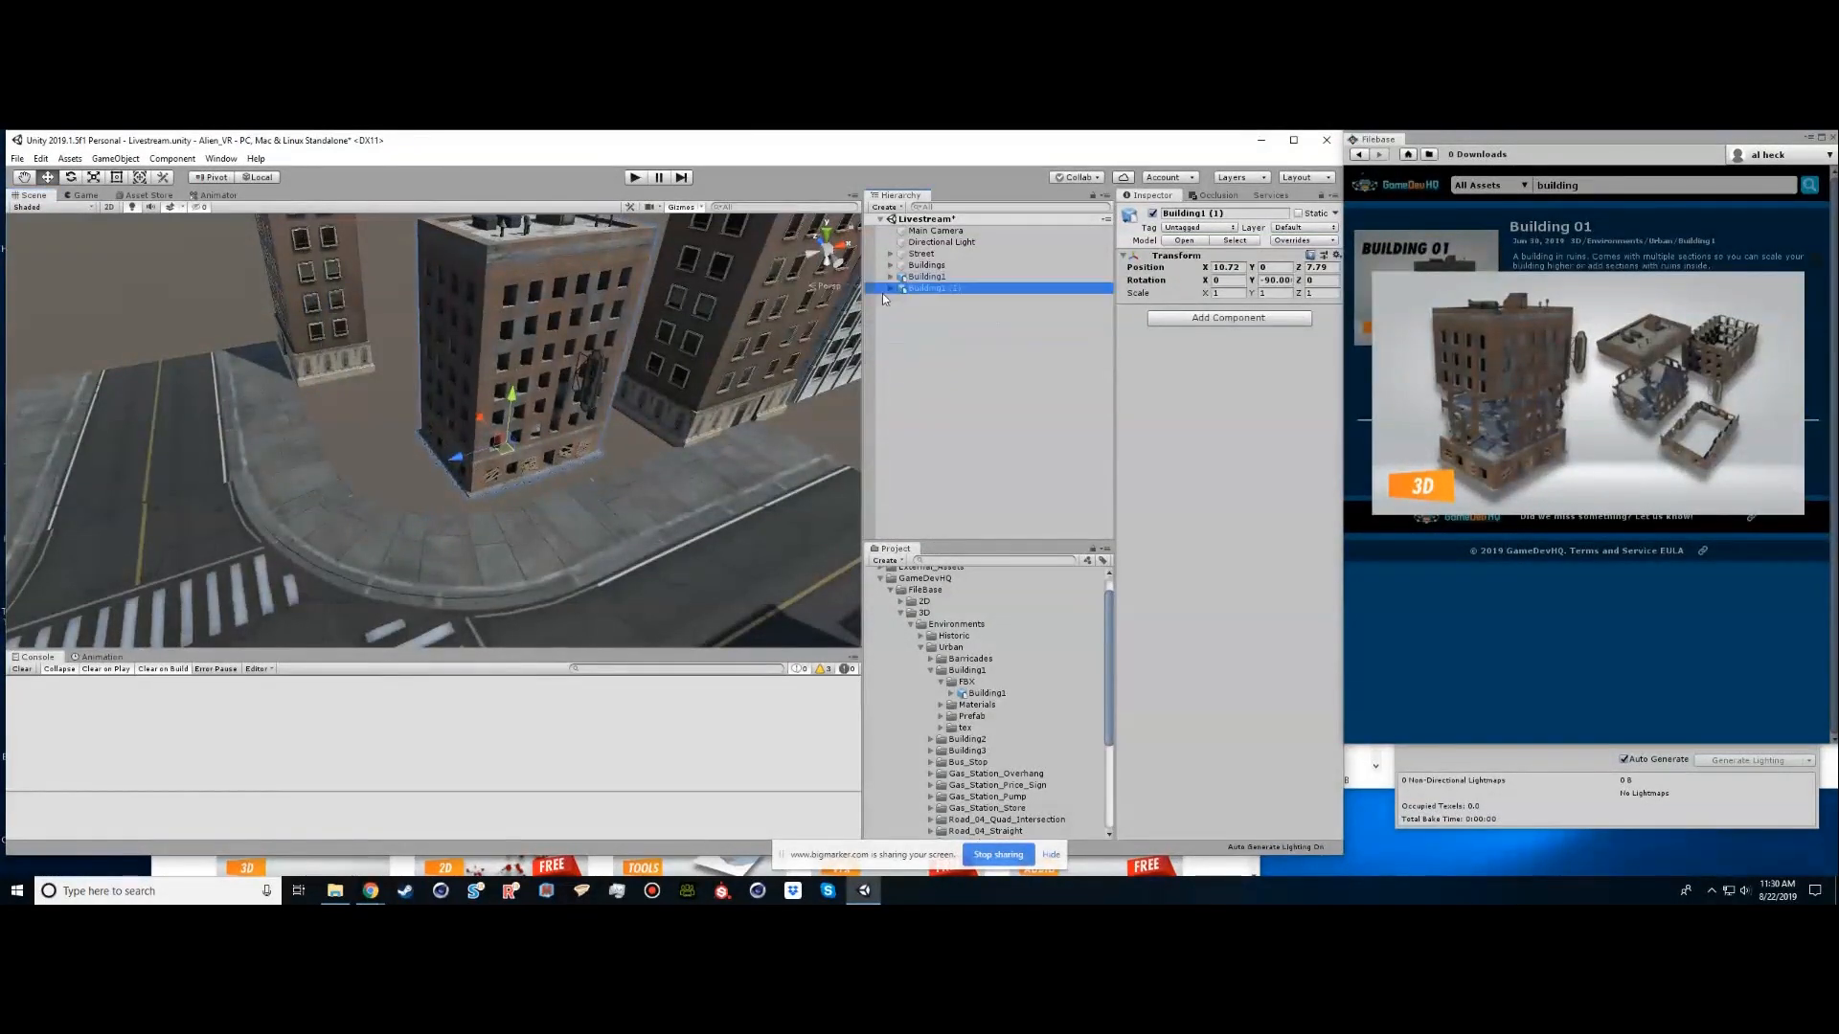
{"action": "left_click", "coordinate": [891, 289]}
{"action": "left_click", "coordinate": [583, 311]}
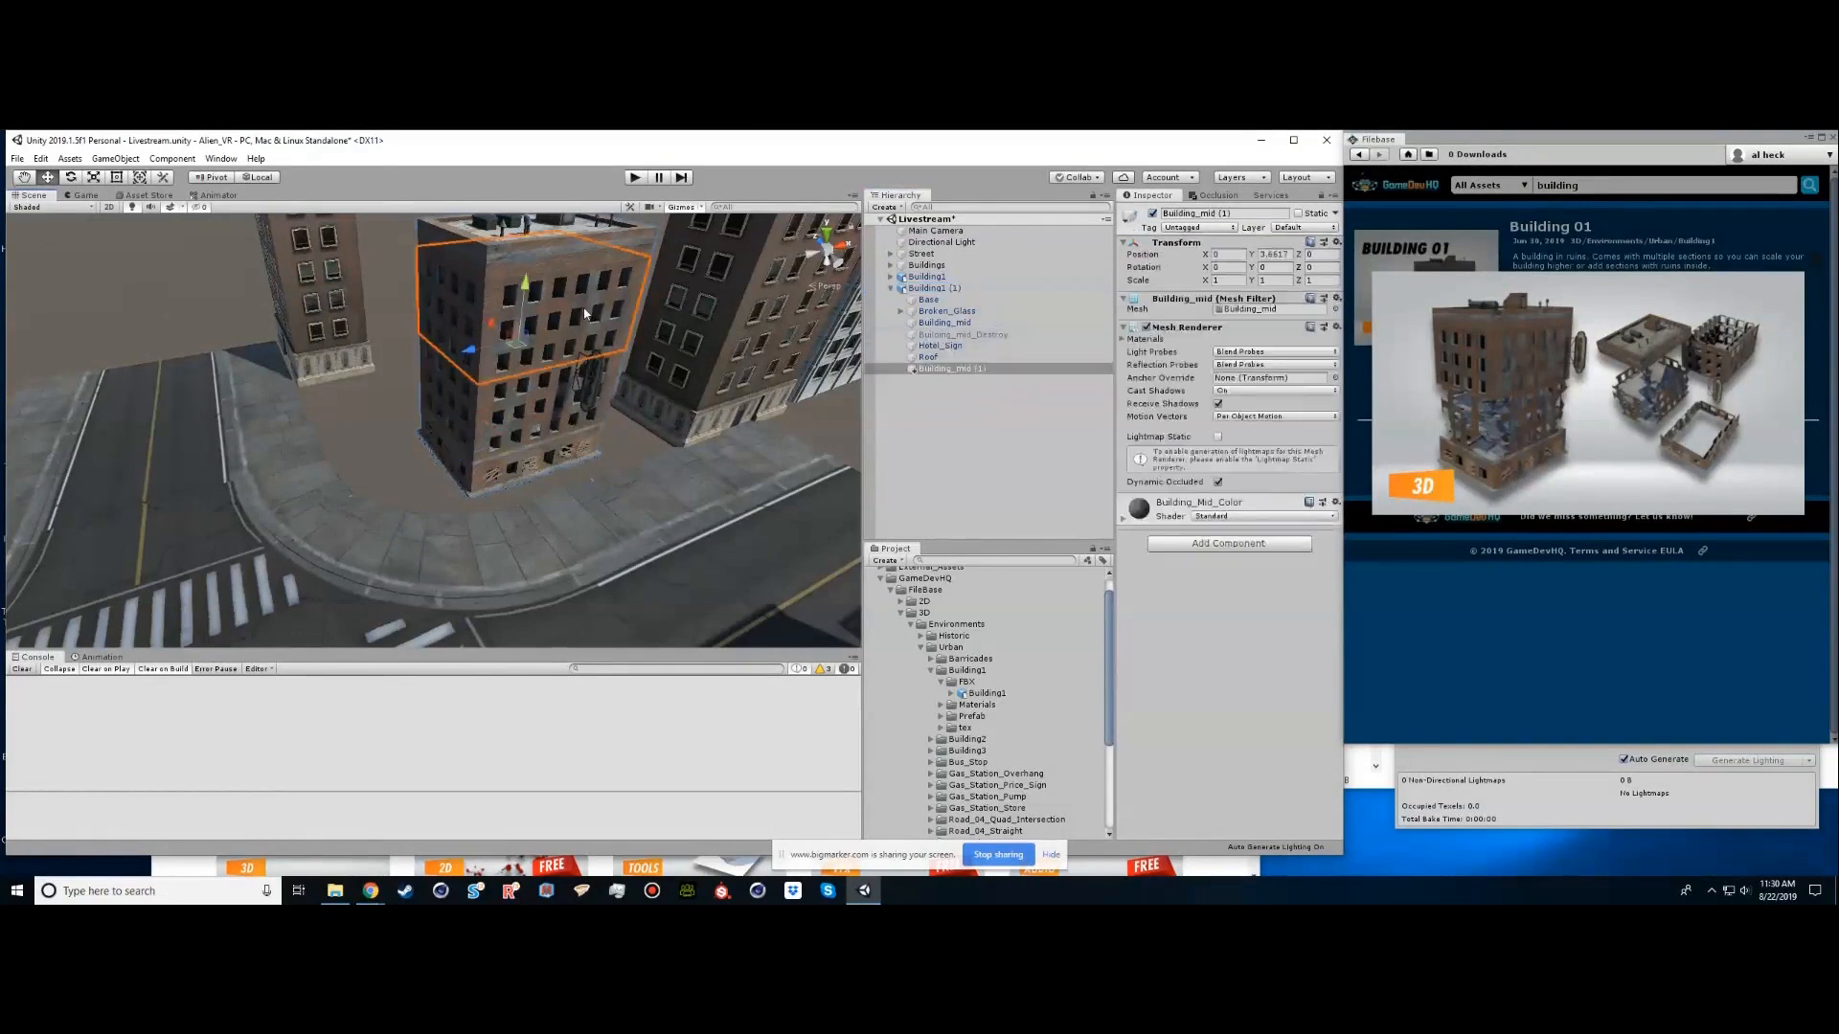
{"action": "left_click", "coordinate": [1153, 214]}
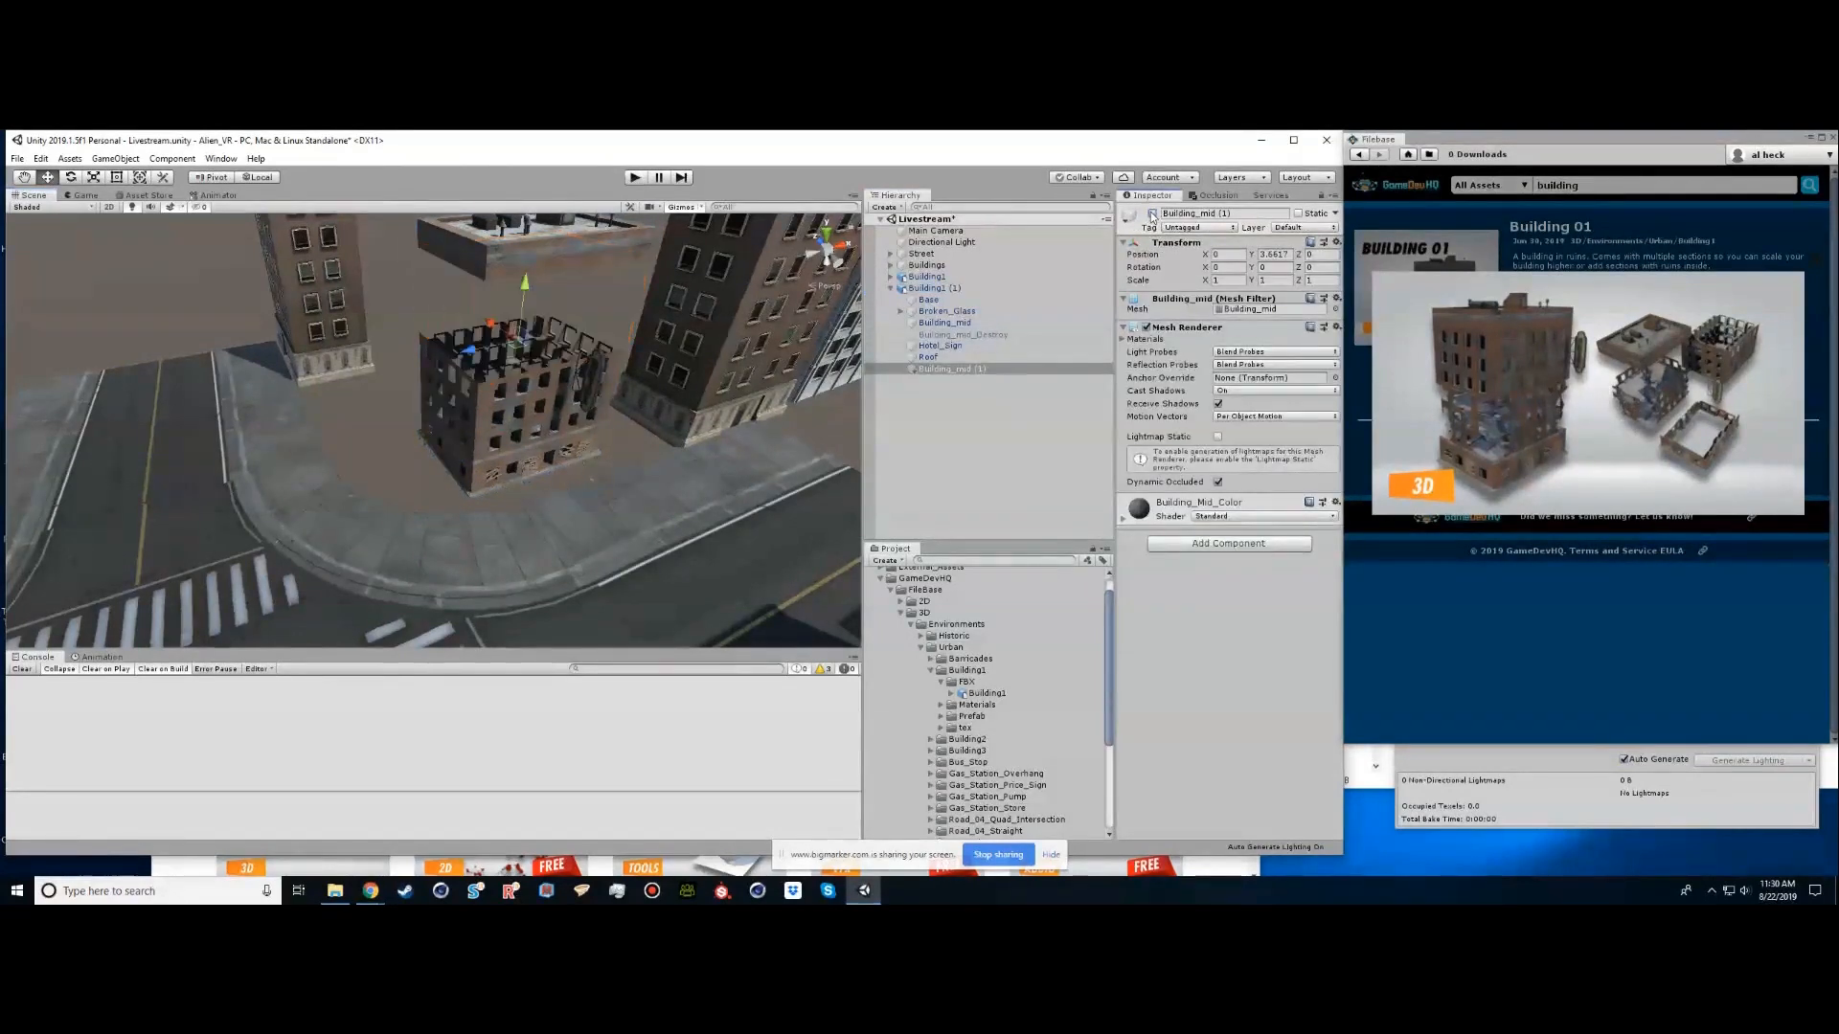
Activate Building_mid_Destroy in the Building1 copy and lower it onto the remaining mid section, at about Y 3.88
{"action": "left_click", "coordinate": [942, 334]}
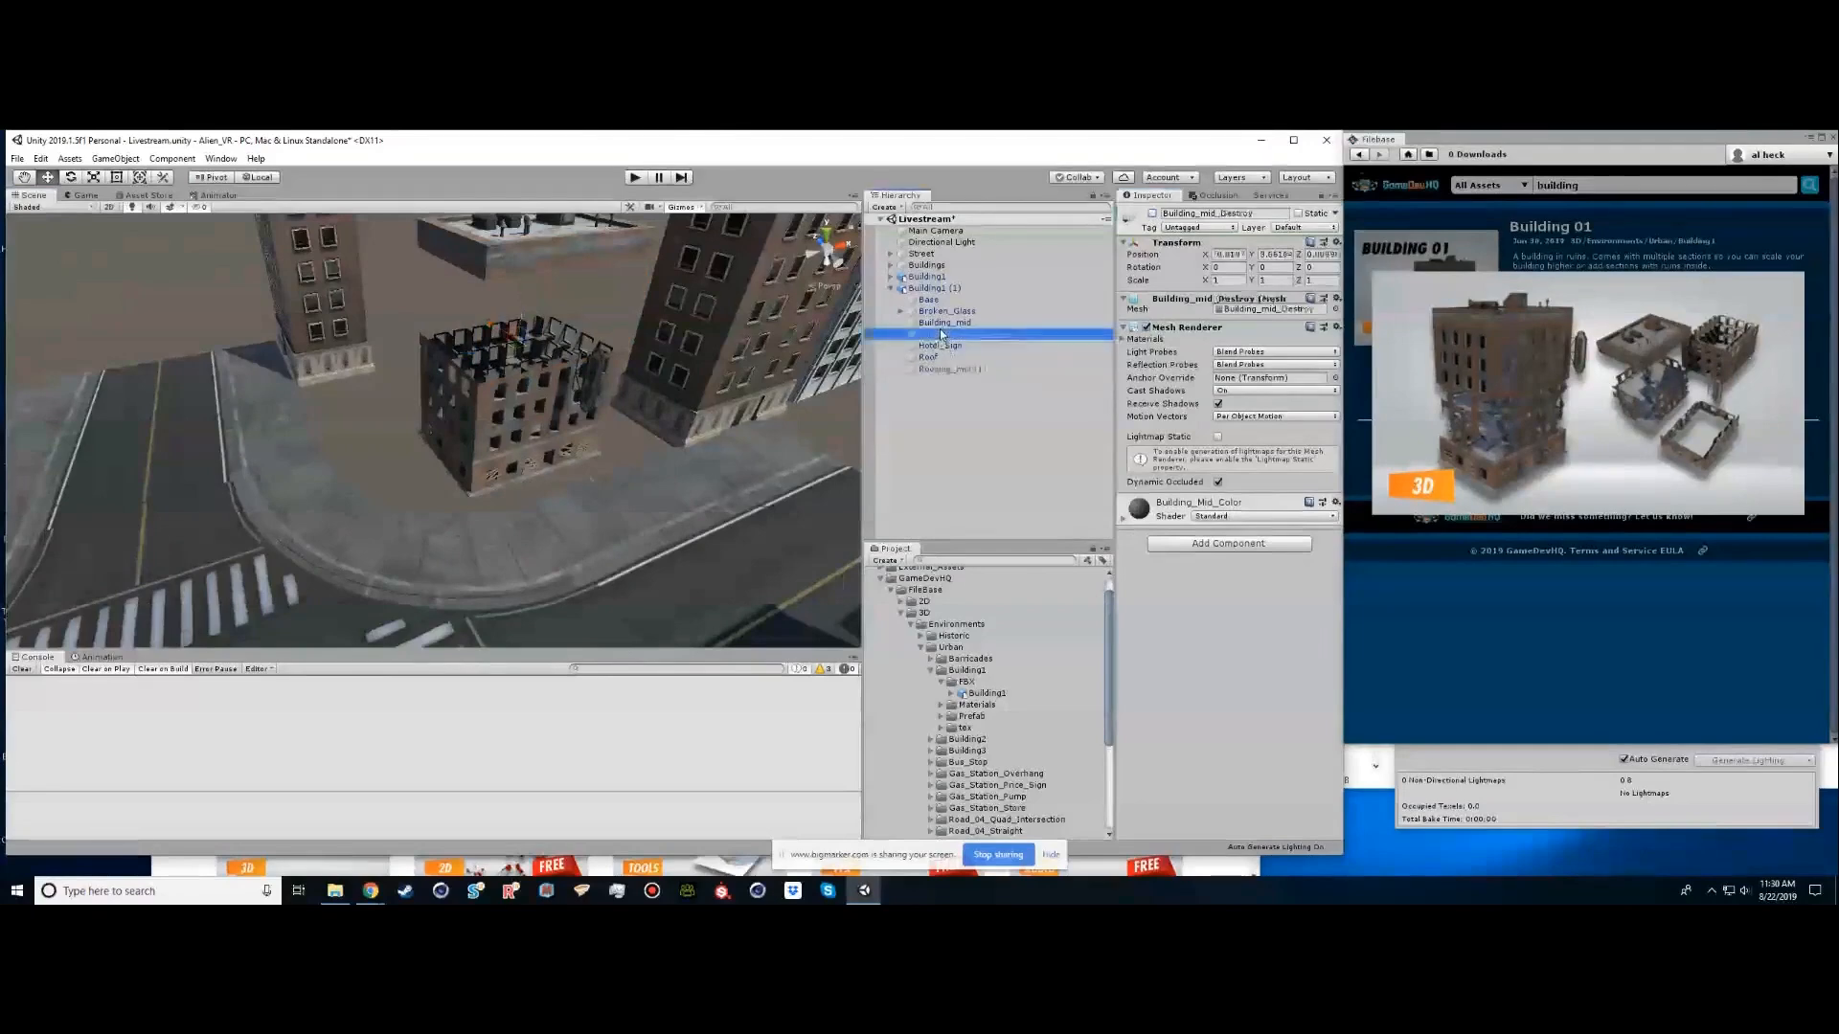
{"action": "left_click", "coordinate": [1153, 213]}
{"action": "right_click_drag", "start_coordinate": [593, 292], "coordinate": [603, 230]}
{"action": "left_click_drag", "start_coordinate": [504, 231], "coordinate": [527, 458]}
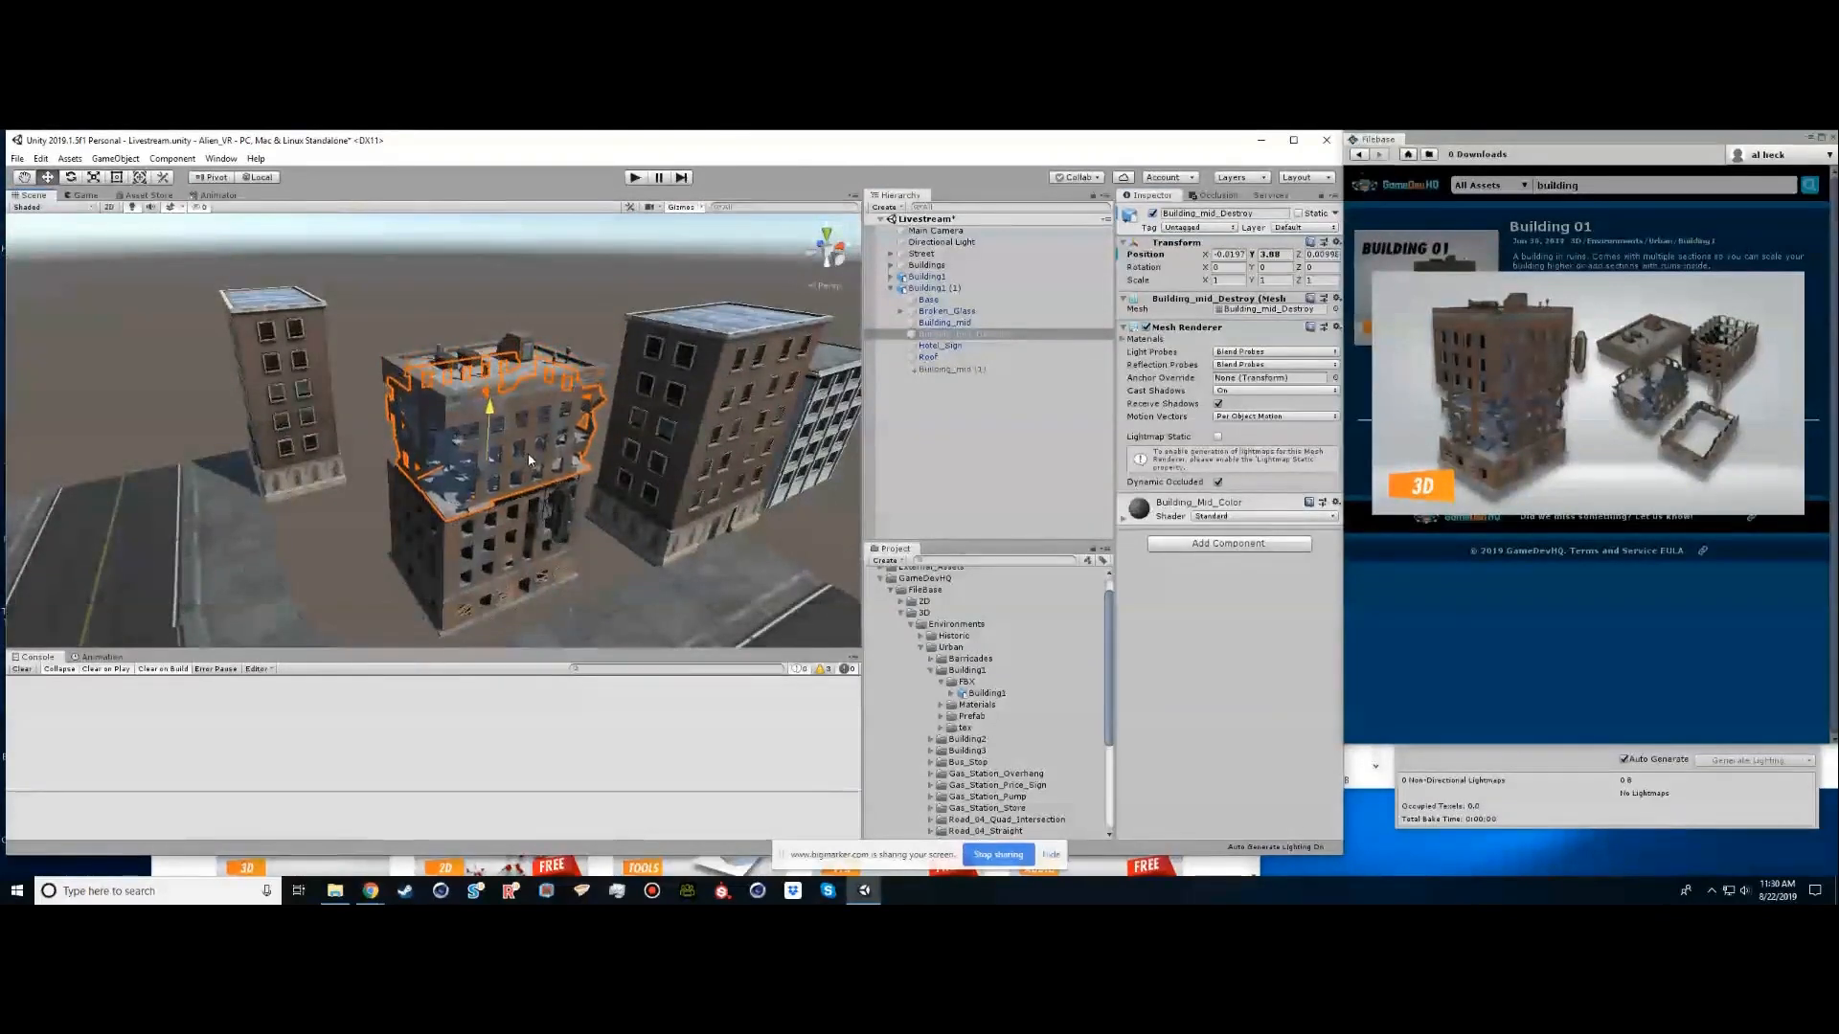
Examine the destroyed mid section of the Building1 copy up close from several angles
{"action": "scroll", "coordinate": [520, 536], "scroll_direction": "up", "scroll_amount": 7}
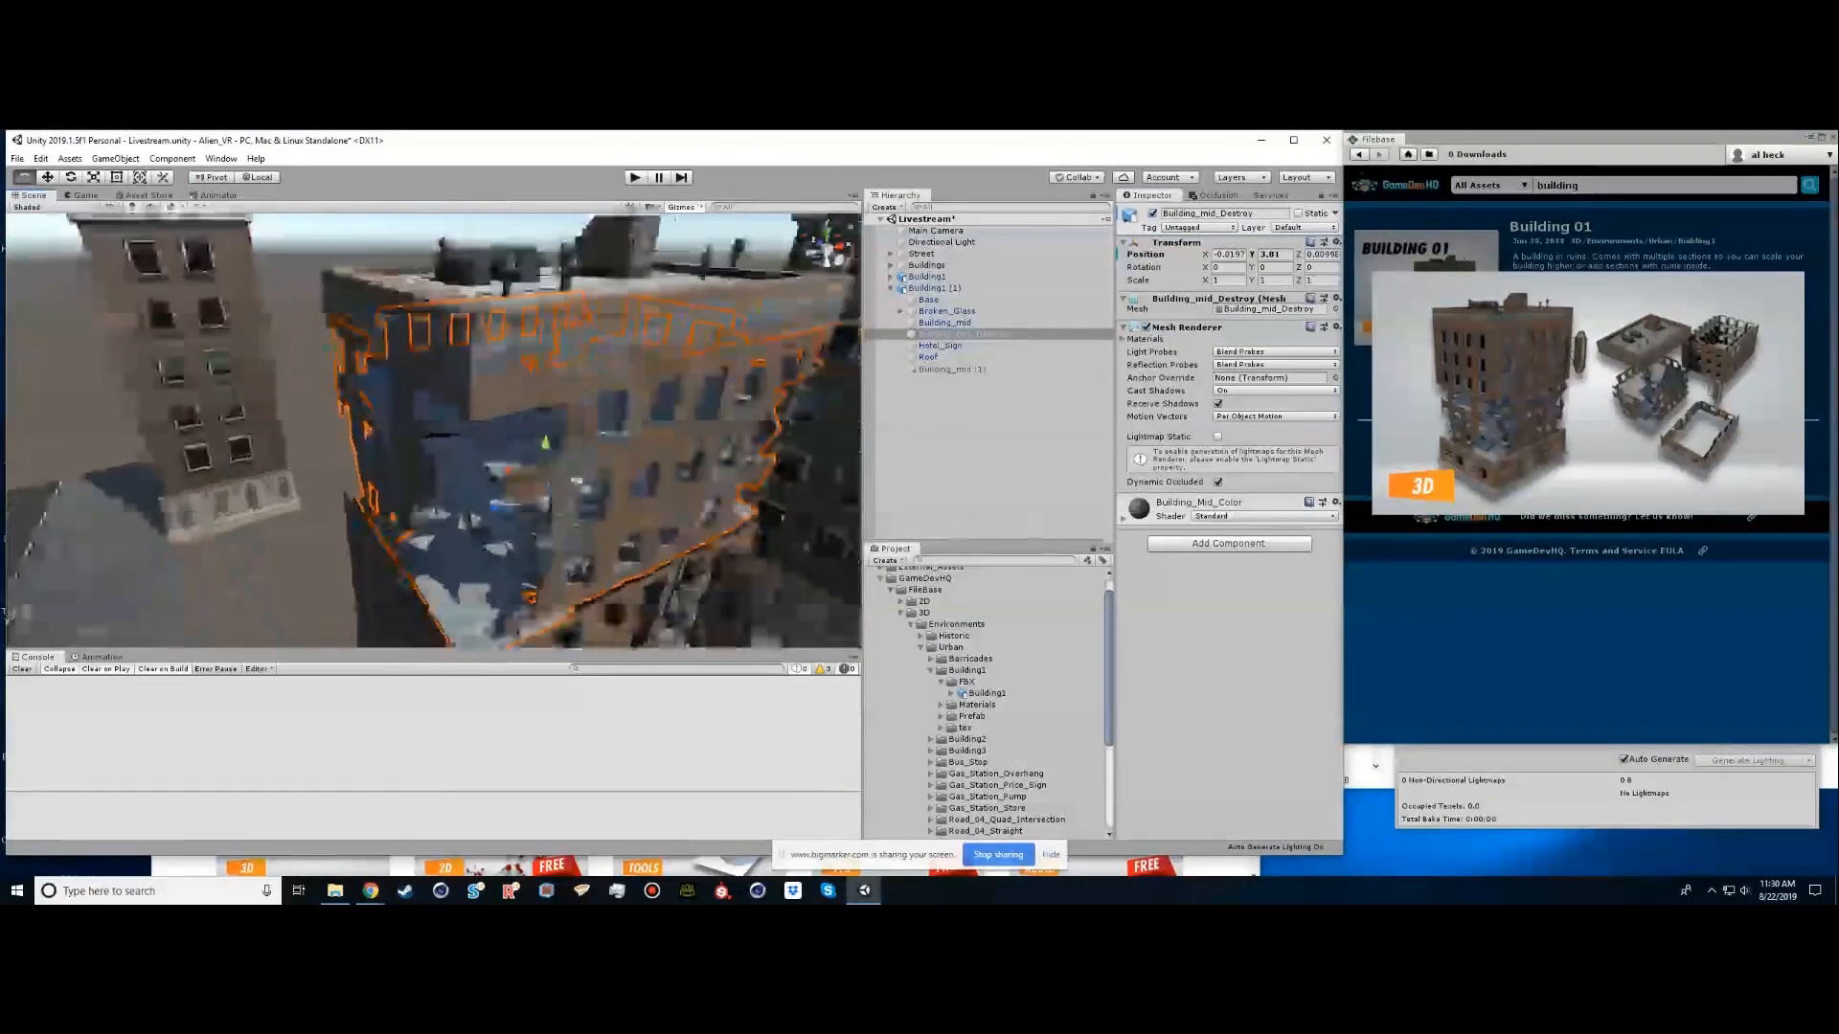
{"action": "middle_click_drag", "start_coordinate": [530, 417], "coordinate": [535, 399]}
{"action": "mouse_move", "coordinate": [534, 399]}
{"action": "left_mouse_down", "text": "alt"}
{"action": "mouse_move", "coordinate": [505, 351]}
{"action": "mouse_move", "coordinate": [517, 371]}
{"action": "left_mouse_up", "text": "alt"}
{"action": "right_click_drag", "start_coordinate": [582, 490], "coordinate": [780, 436], "text": "alt"}
{"action": "left_click_drag", "start_coordinate": [622, 395], "coordinate": [487, 333], "text": "alt"}
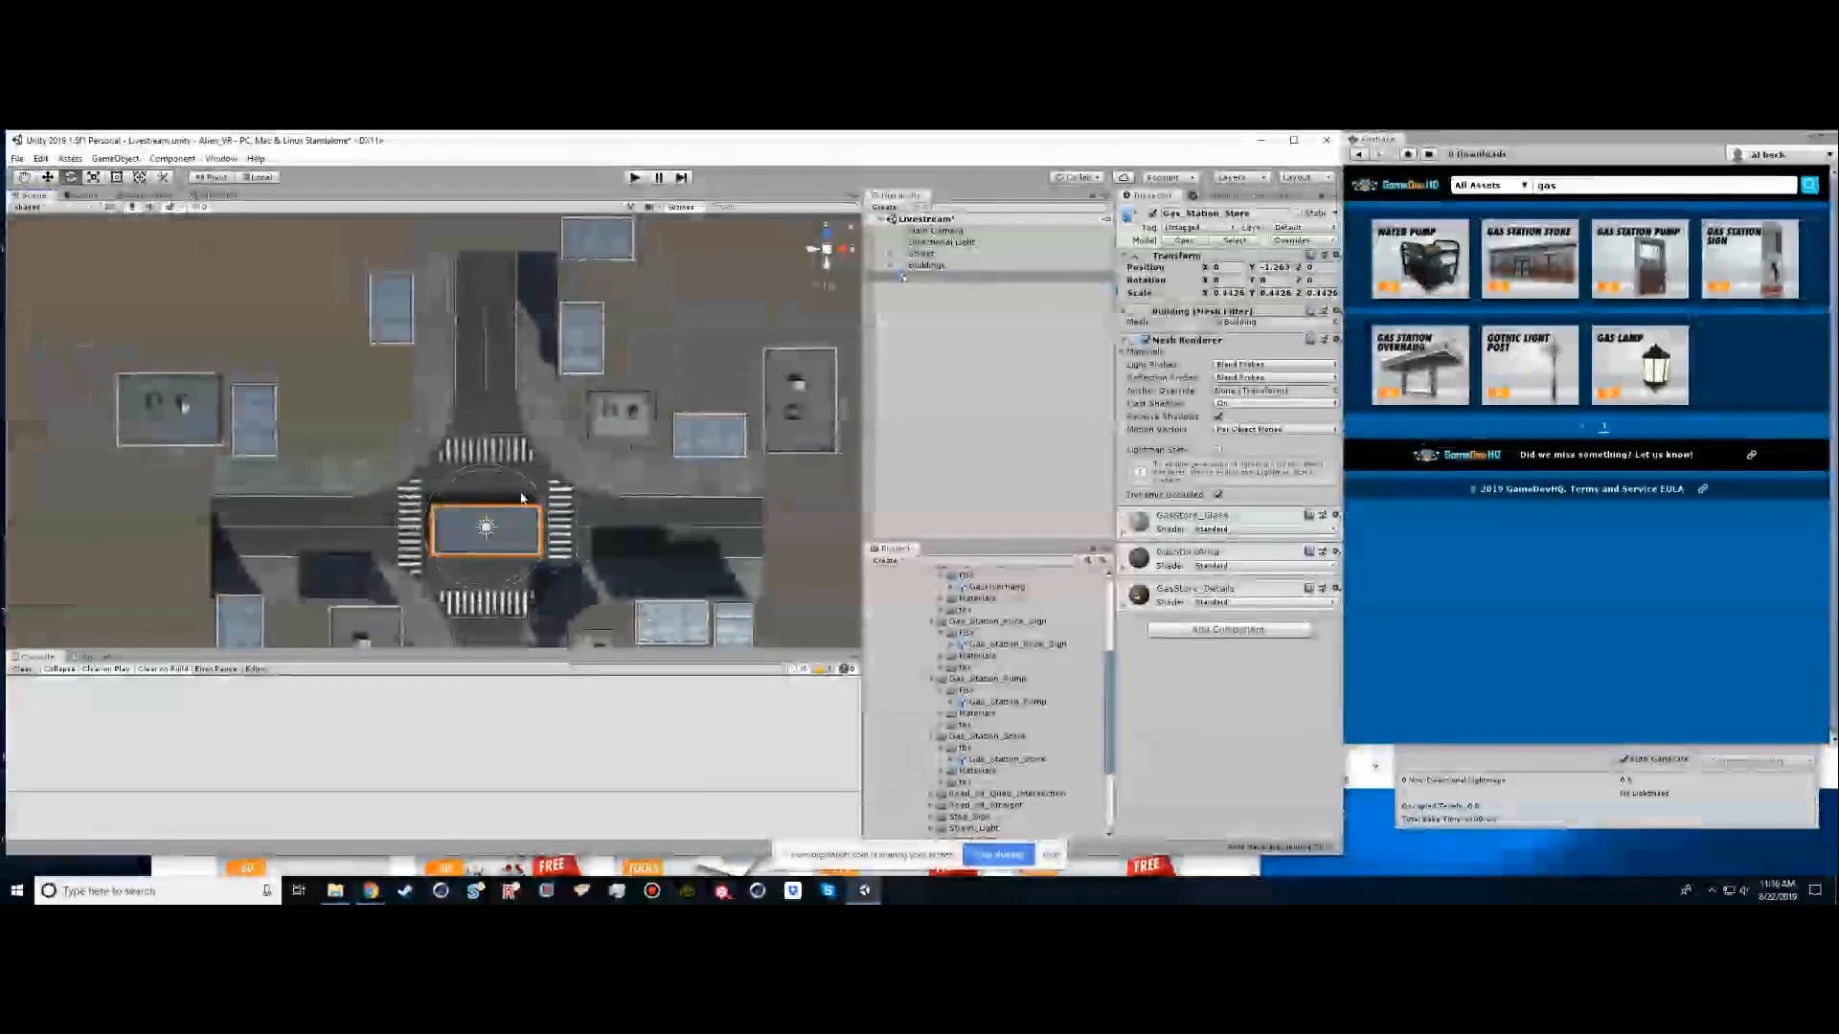
Move Gas_Station_Store to the corner at about X -8.89, Z 10.36 and rotate it 180 degrees about Y
{"action": "left_click_drag", "start_coordinate": [493, 522], "coordinate": [368, 374]}
{"action": "key", "text": "e"}
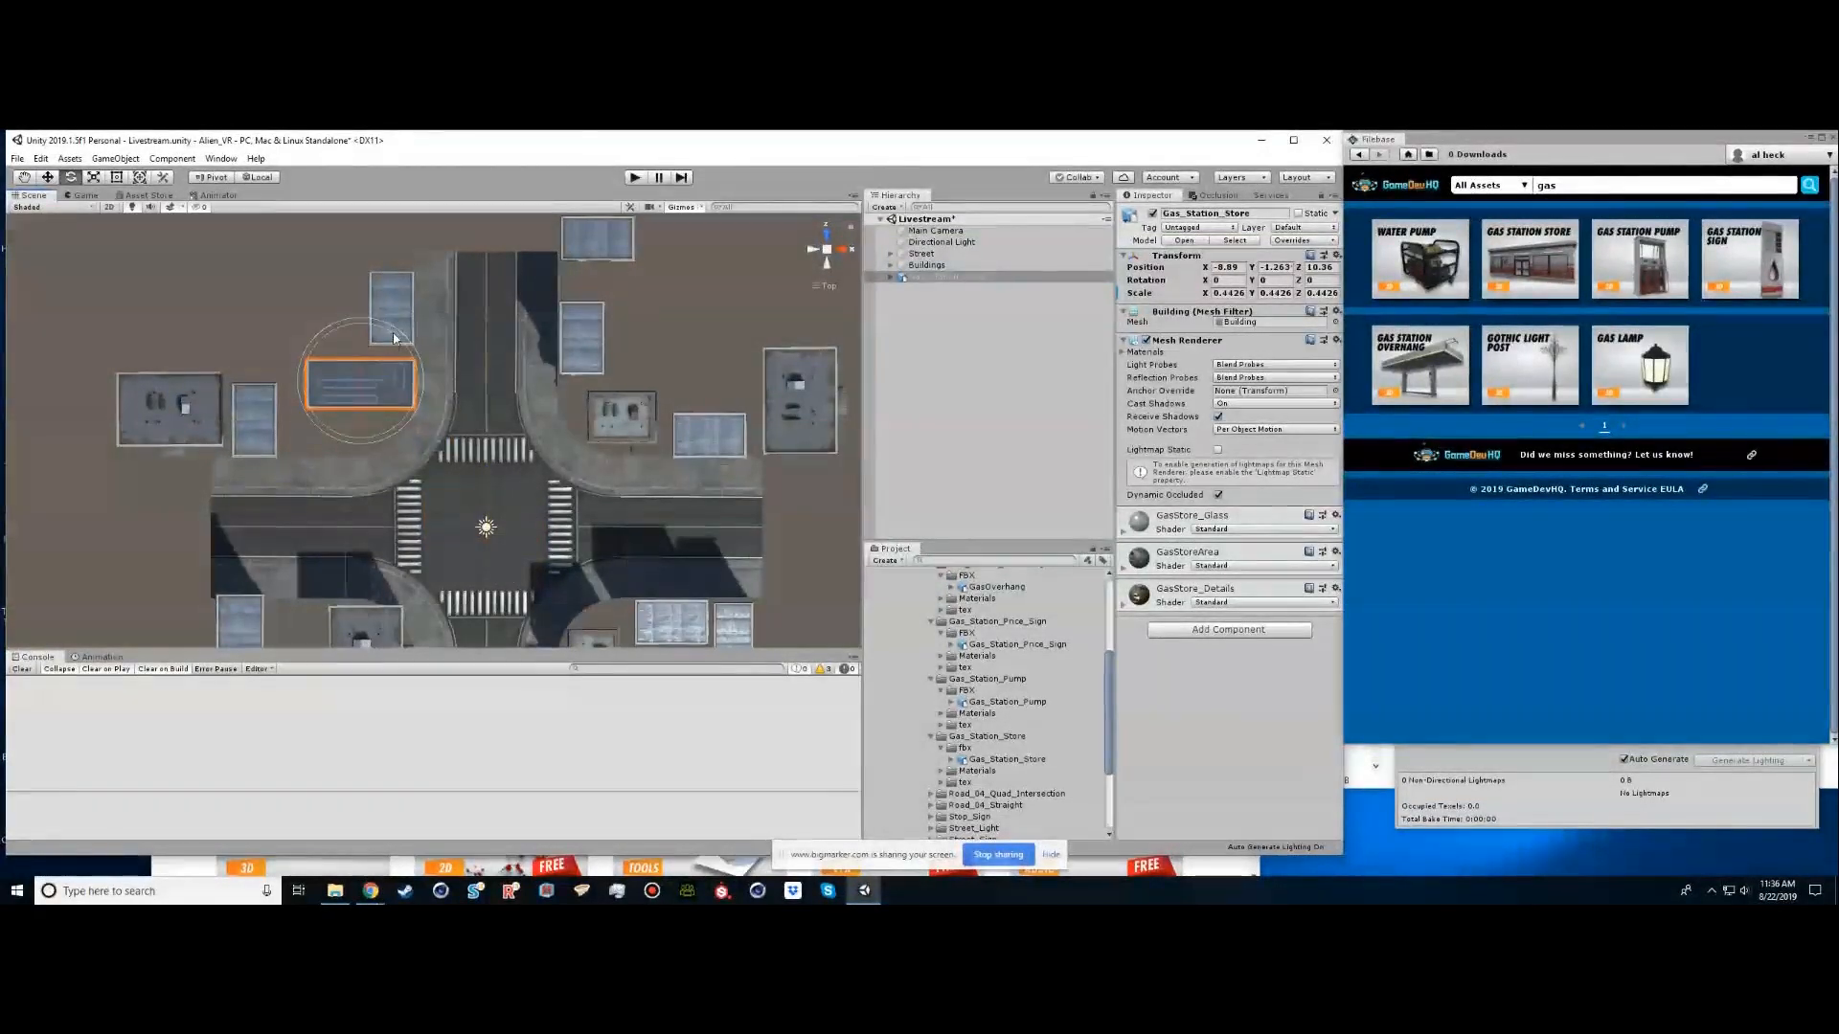
{"action": "left_click_drag", "start_coordinate": [393, 338], "coordinate": [656, 556]}
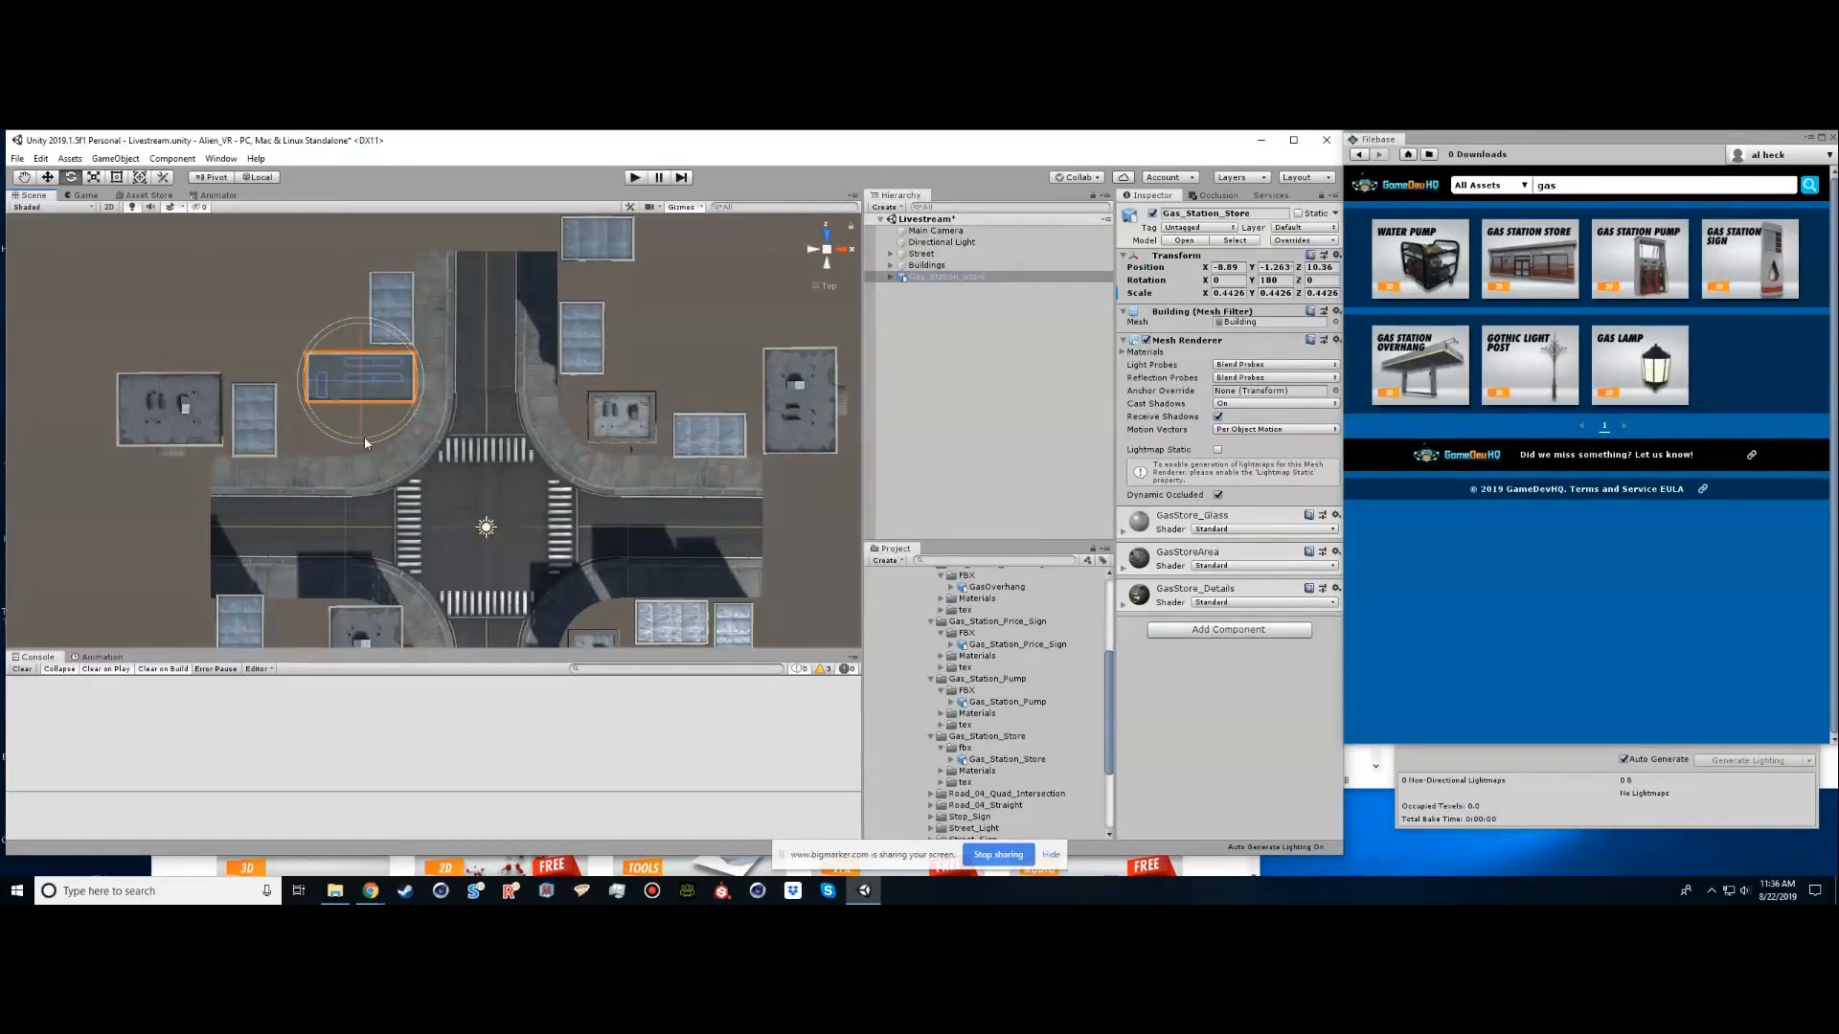
{"action": "left_click", "coordinate": [825, 253]}
{"action": "left_click_drag", "start_coordinate": [322, 374], "coordinate": [265, 265], "text": "alt"}
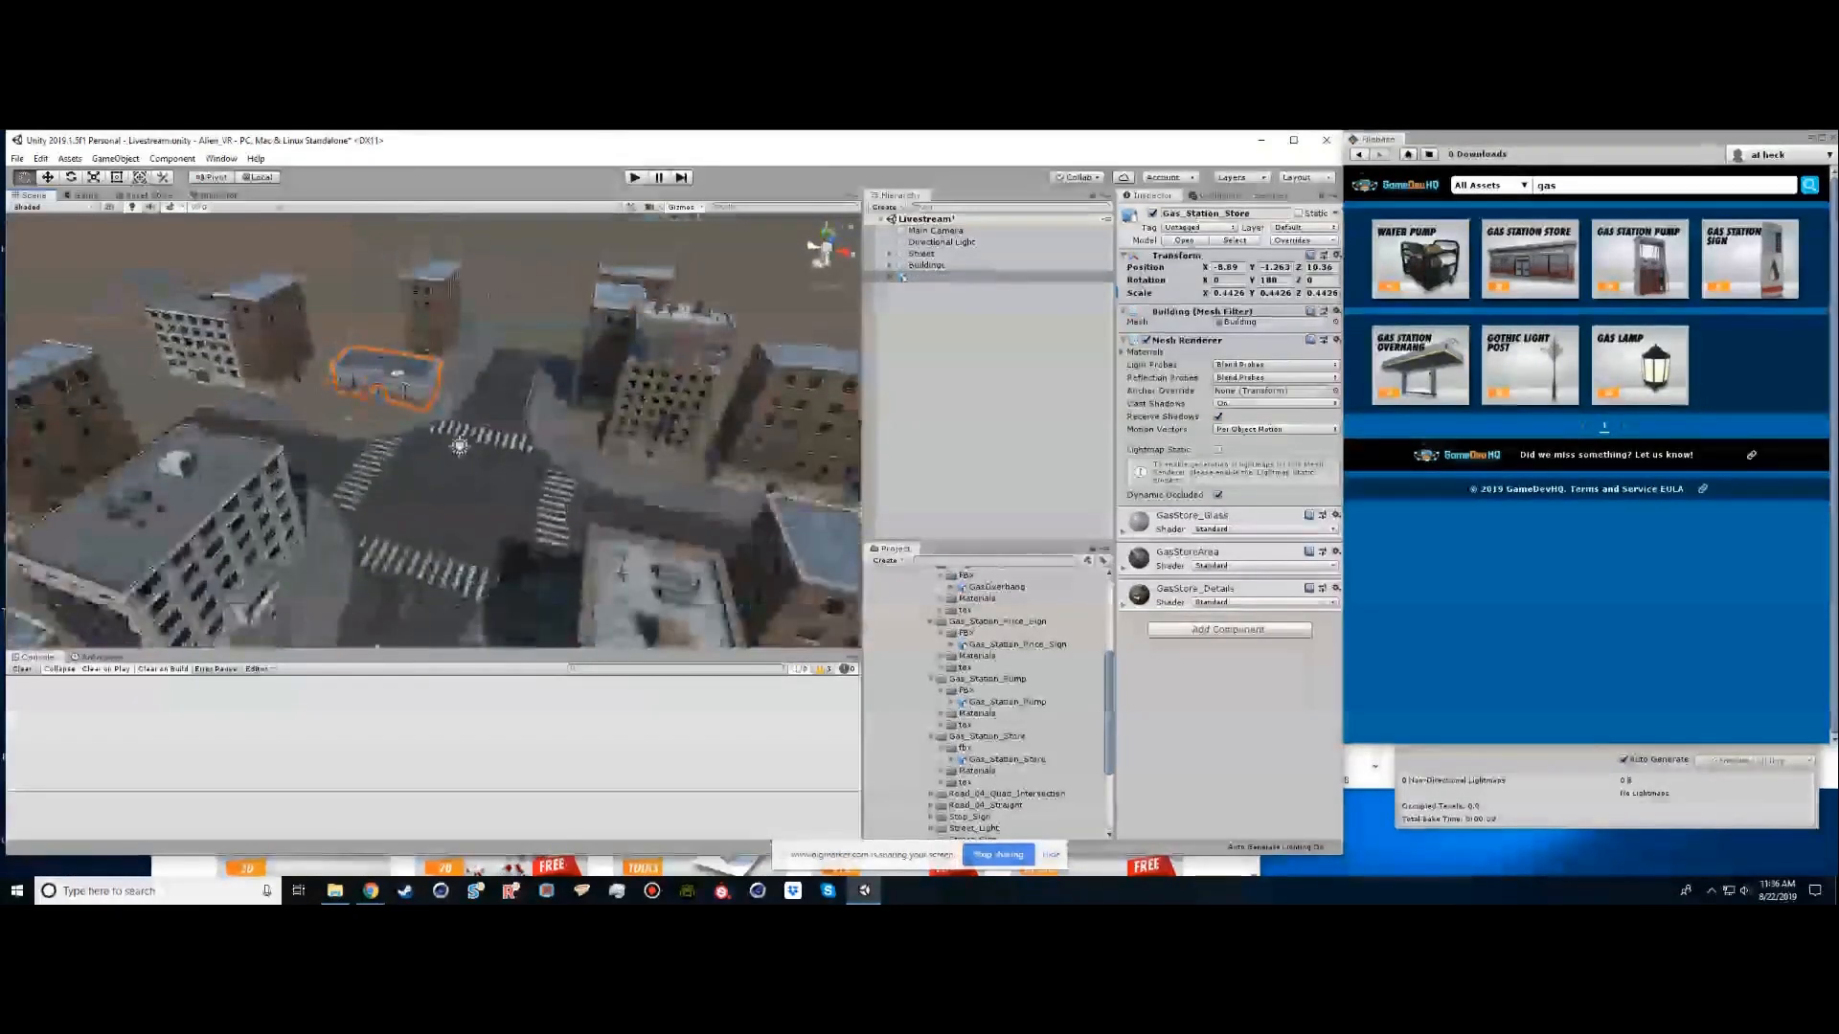
{"action": "key", "text": "f"}
{"action": "mouse_move", "coordinate": [465, 353]}
{"action": "left_mouse_down", "text": "alt"}
{"action": "mouse_move", "coordinate": [427, 358]}
{"action": "mouse_move", "coordinate": [467, 395]}
{"action": "mouse_move", "coordinate": [470, 376]}
{"action": "left_mouse_up", "text": "alt"}
{"action": "key", "text": "w"}
{"action": "mouse_move", "coordinate": [351, 430]}
{"action": "left_mouse_down", "text": "alt"}
{"action": "mouse_move", "coordinate": [397, 434]}
{"action": "mouse_move", "coordinate": [358, 421]}
{"action": "left_mouse_up", "text": "alt"}
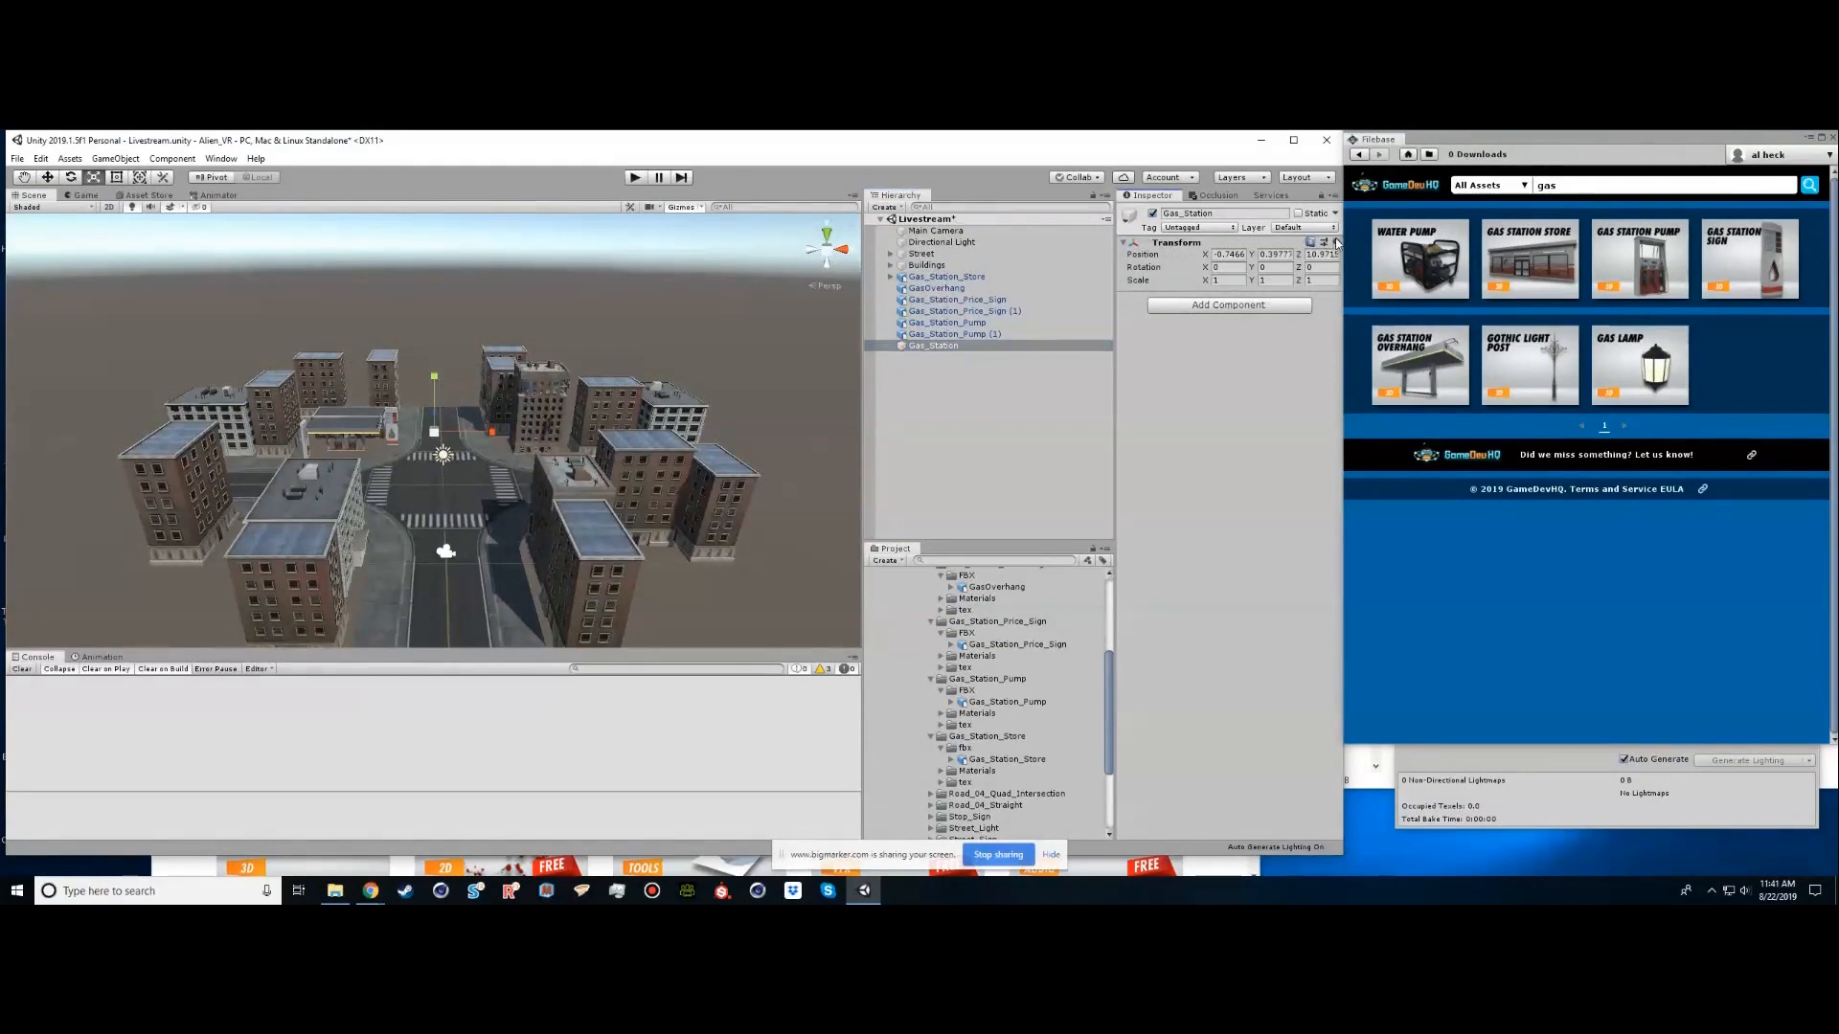
Reset the transform of the empty Gas_Station object and parent the store, overhang, price signs and pumps to it
{"action": "left_click", "coordinate": [1337, 242]}
{"action": "left_click", "coordinate": [1365, 255]}
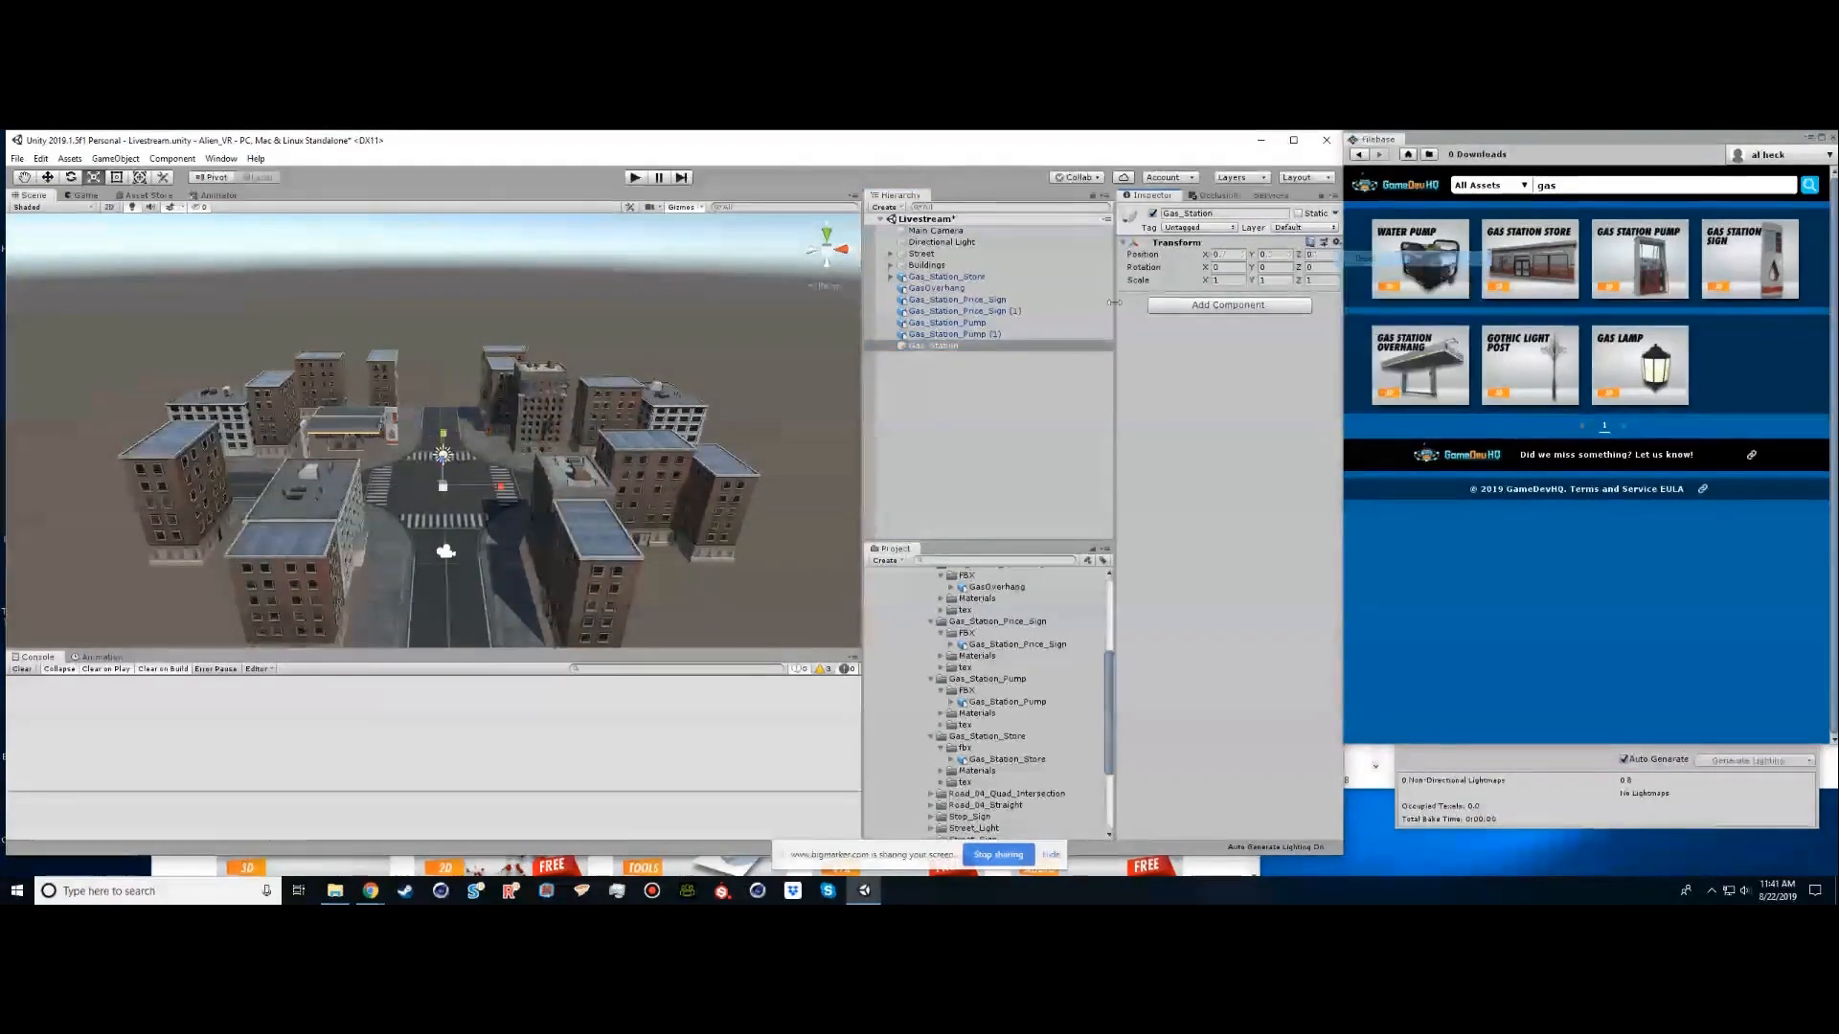
{"action": "left_click", "coordinate": [946, 277]}
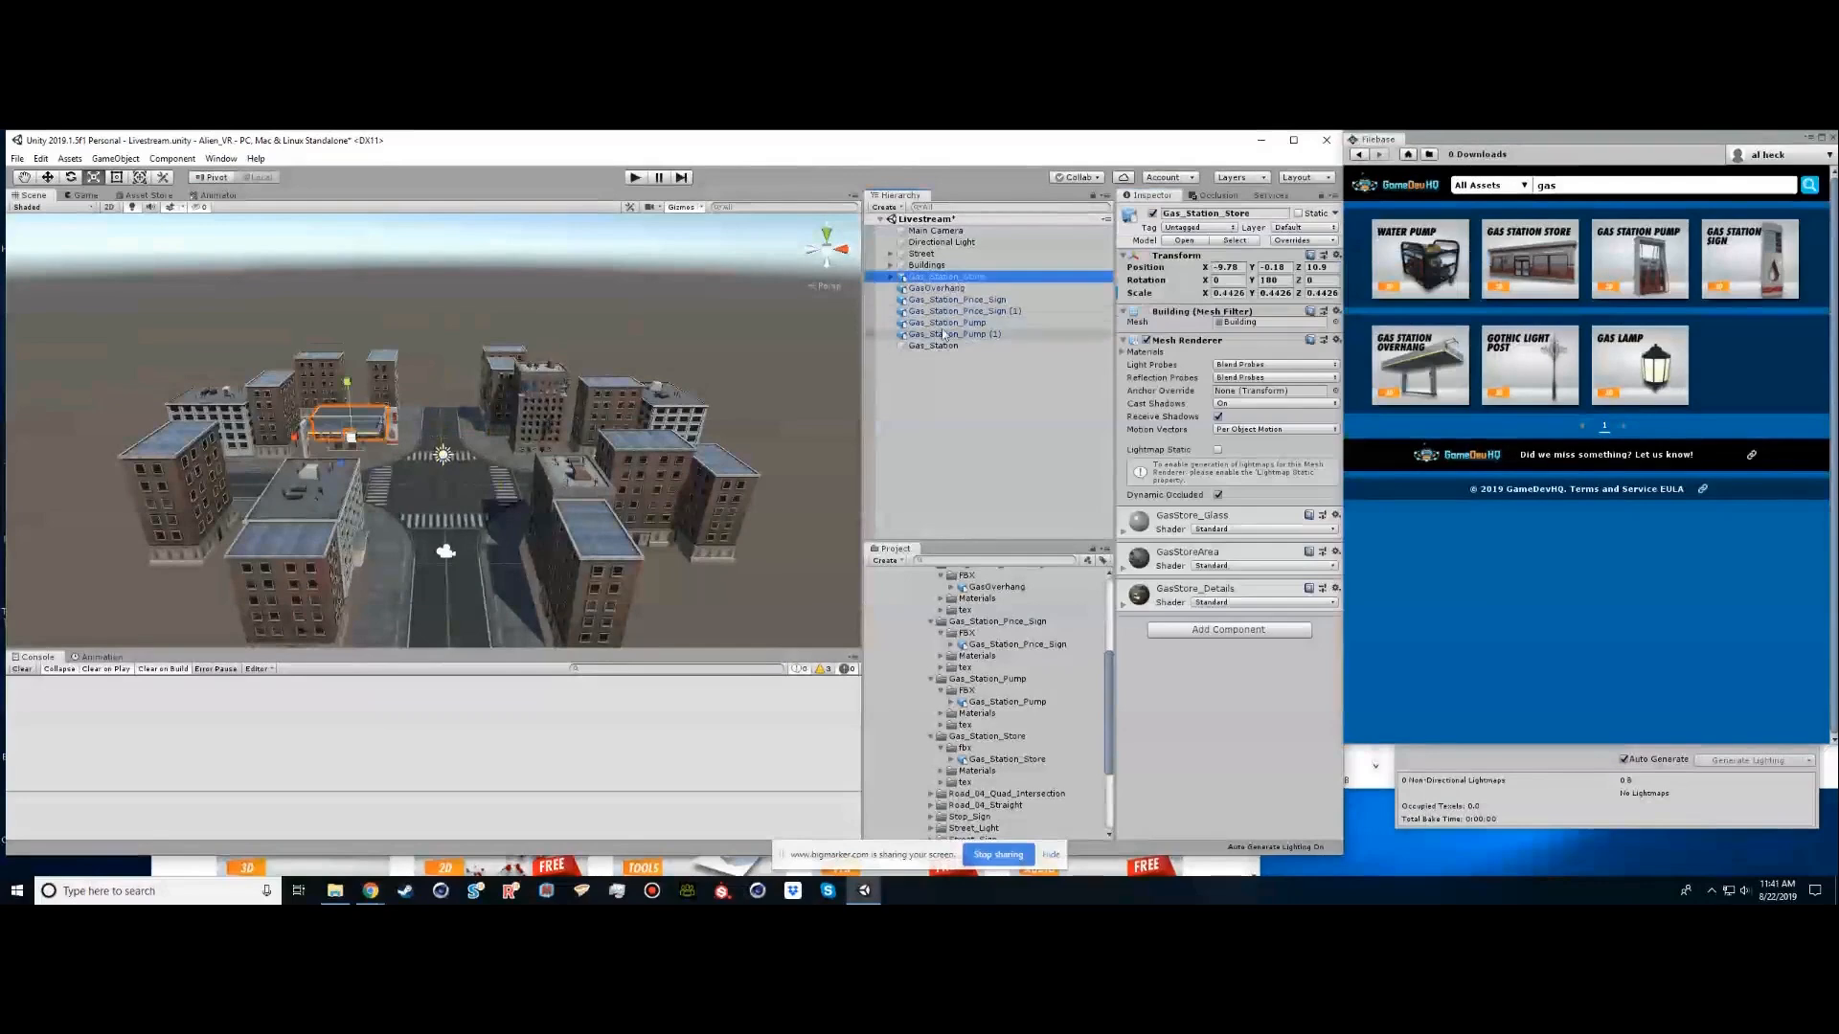
{"action": "left_click", "coordinate": [954, 334], "text": "shift"}
{"action": "left_click_drag", "start_coordinate": [954, 335], "coordinate": [934, 346]}
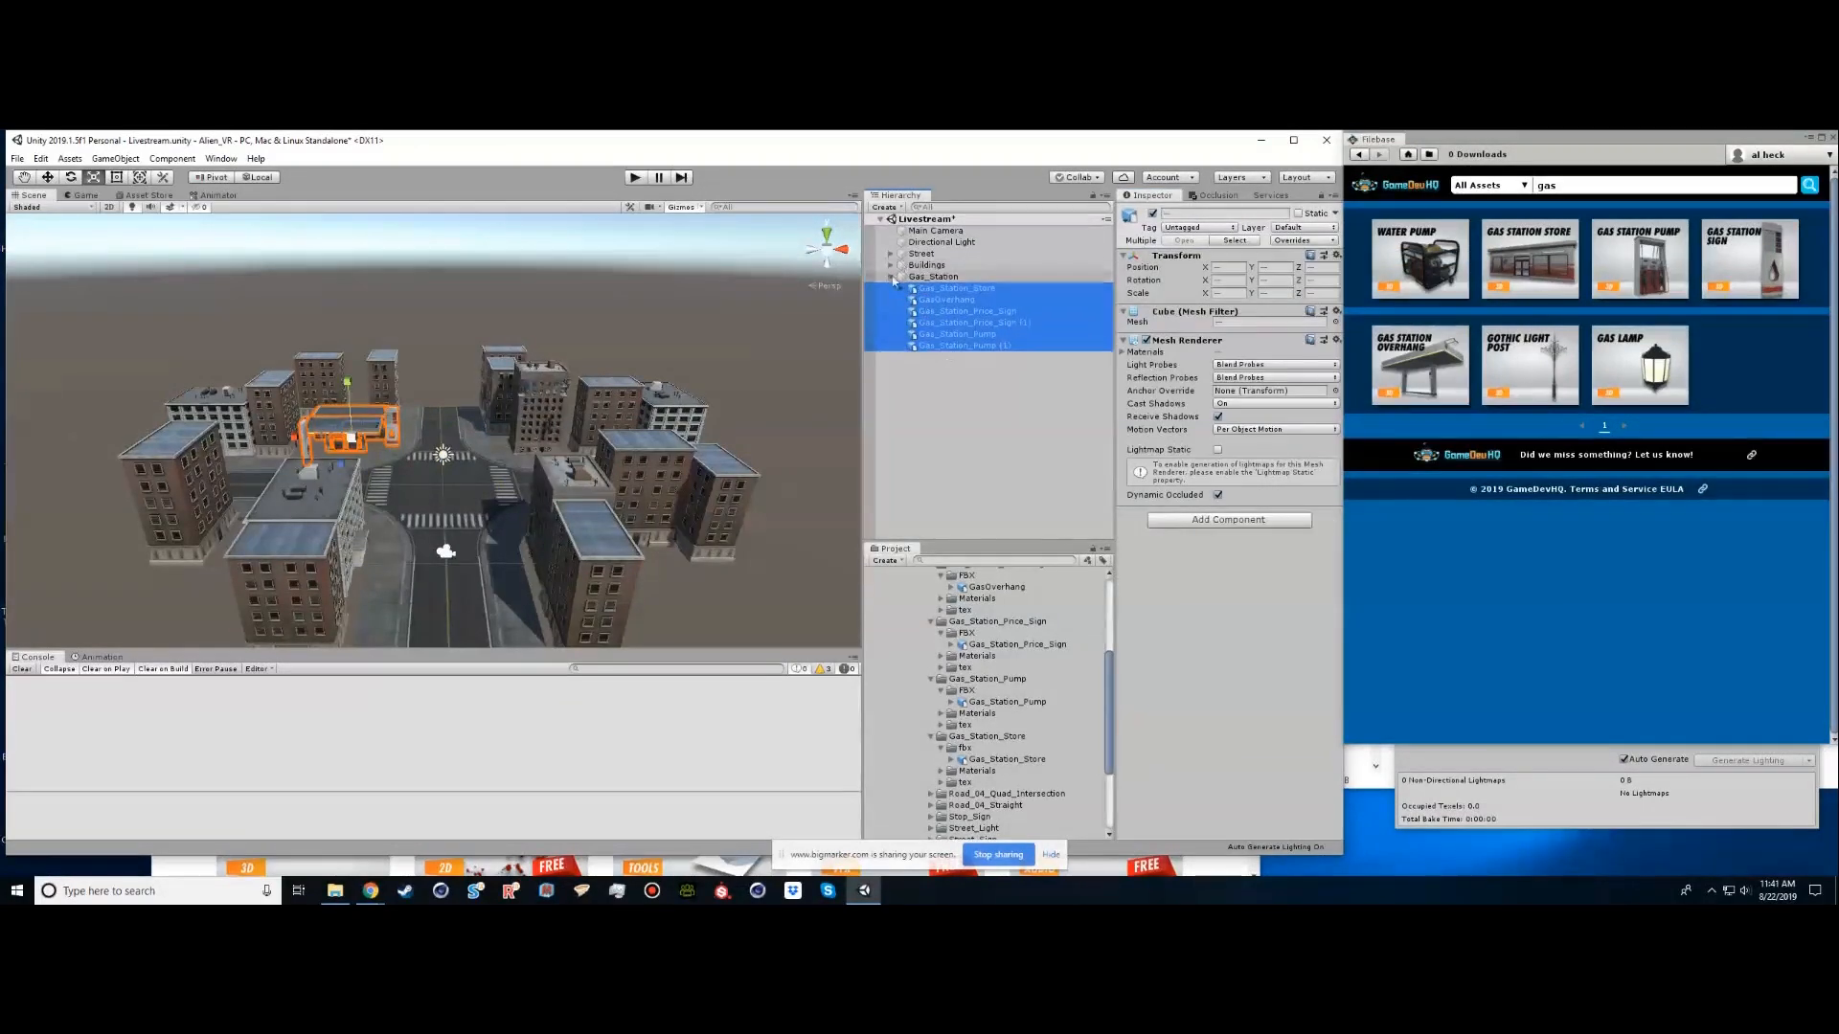
{"action": "left_click", "coordinate": [891, 277]}
{"action": "left_click", "coordinate": [954, 340]}
Collapse the expanded gas station asset folders and select the Street_Light folder
{"action": "middle_click_drag", "start_coordinate": [421, 473], "coordinate": [471, 401]}
{"action": "left_click_drag", "start_coordinate": [471, 401], "coordinate": [488, 434], "text": "alt"}
{"action": "scroll", "coordinate": [488, 434], "scroll_direction": "up", "scroll_amount": 8}
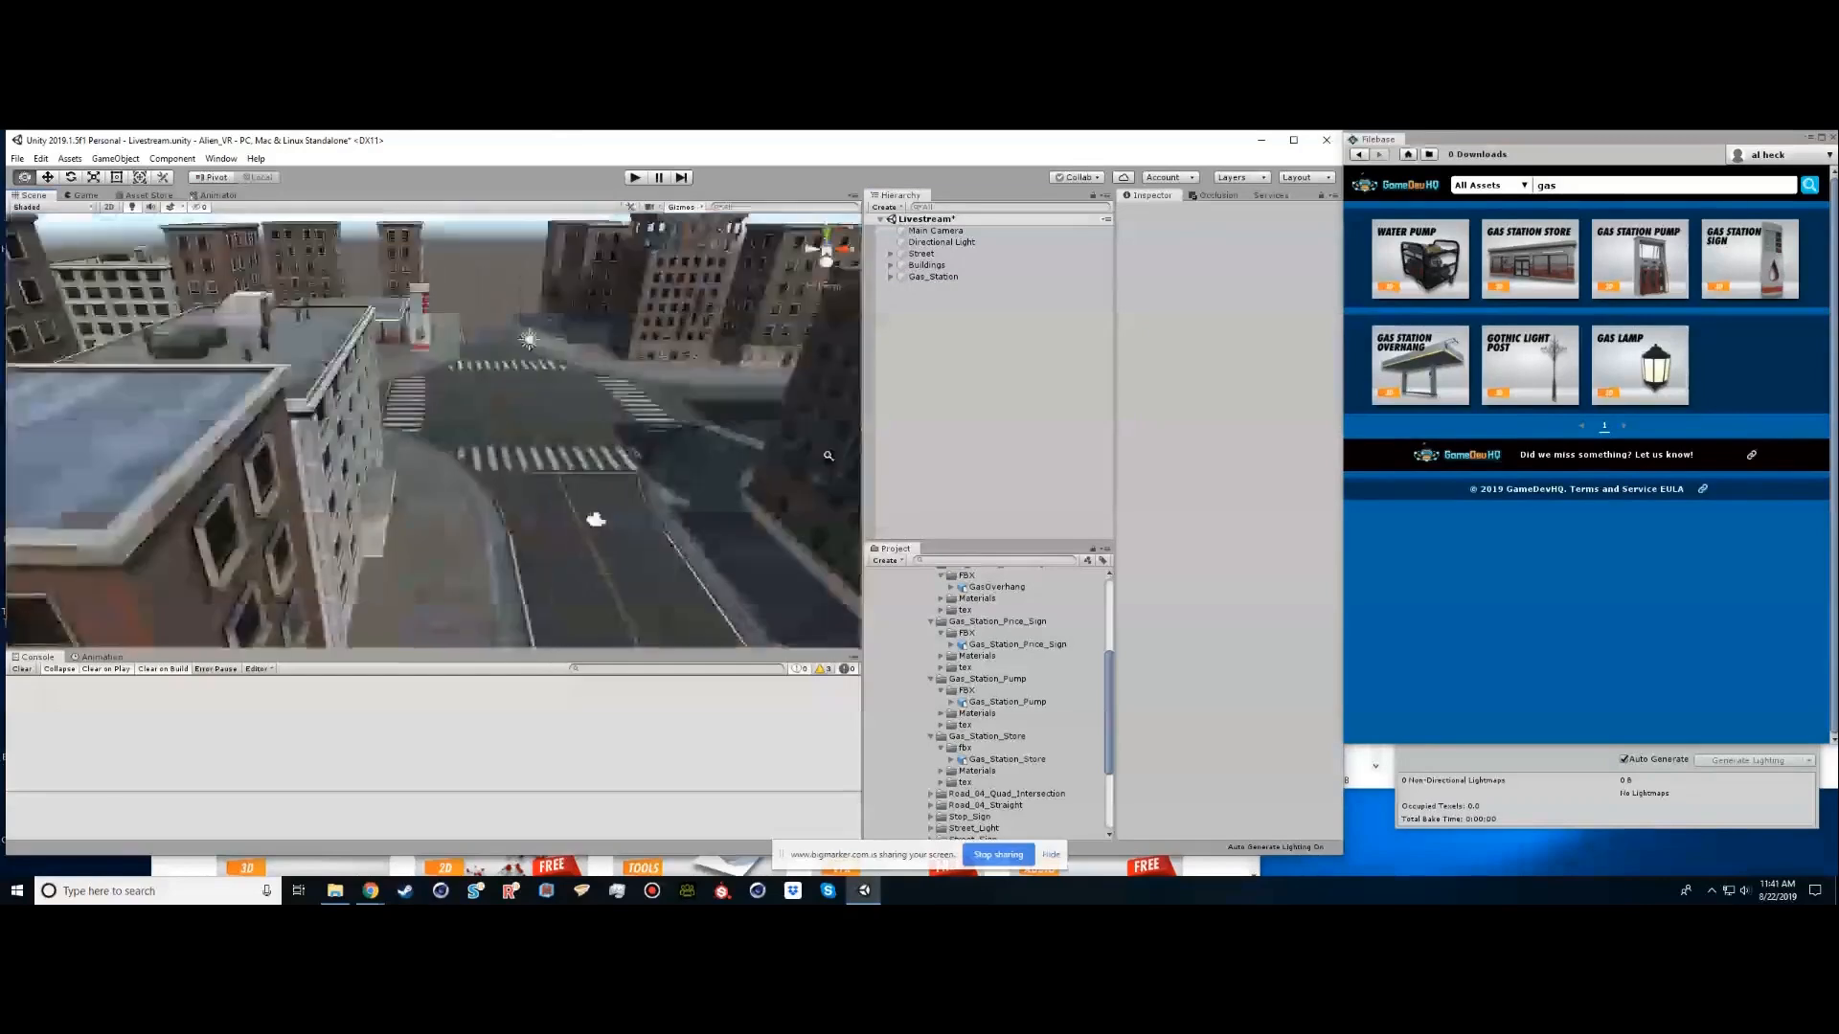
{"action": "middle_click_drag", "start_coordinate": [488, 434], "coordinate": [407, 369]}
{"action": "scroll", "coordinate": [916, 628], "scroll_direction": "up", "scroll_amount": 2}
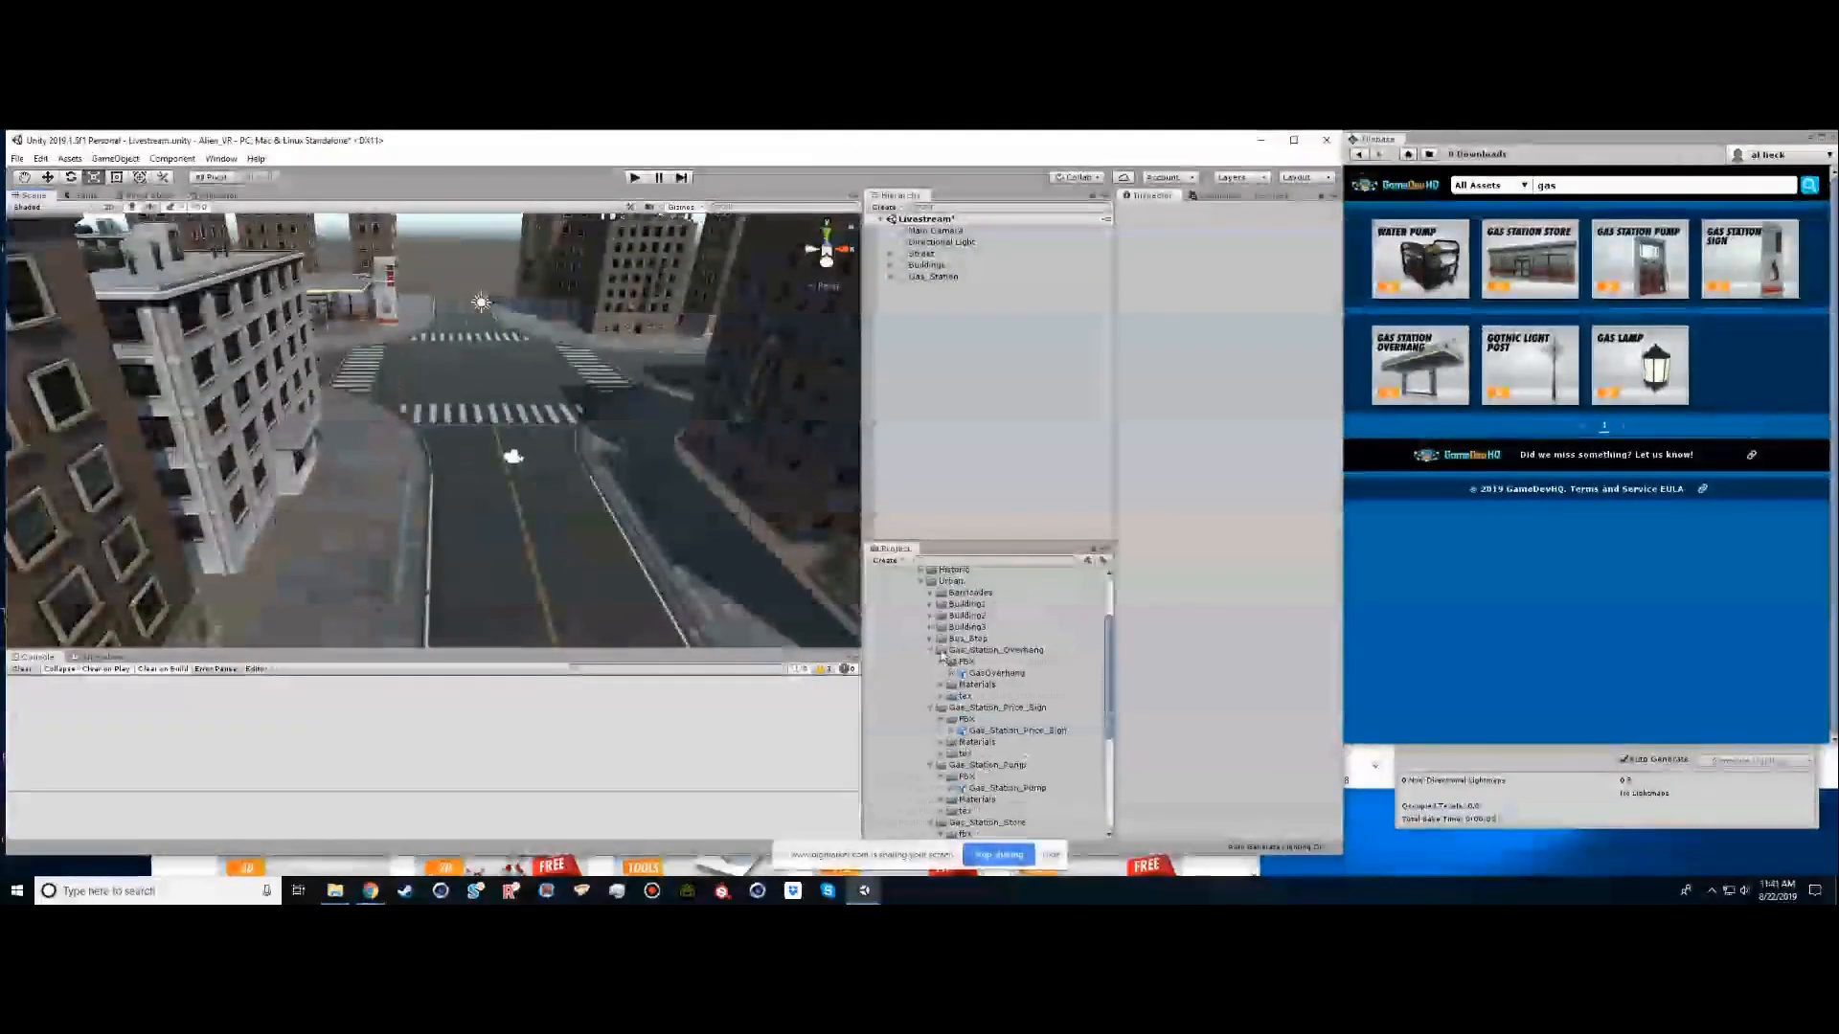
{"action": "left_click", "coordinate": [930, 650]}
{"action": "left_click", "coordinate": [930, 662]}
{"action": "left_click", "coordinate": [930, 673]}
{"action": "left_click", "coordinate": [929, 685]}
{"action": "left_click", "coordinate": [973, 731]}
Search the Filebase library for "street light" and open the Street Light asset page
{"action": "left_click", "coordinate": [1543, 190]}
{"action": "double_click", "coordinate": [1539, 190]}
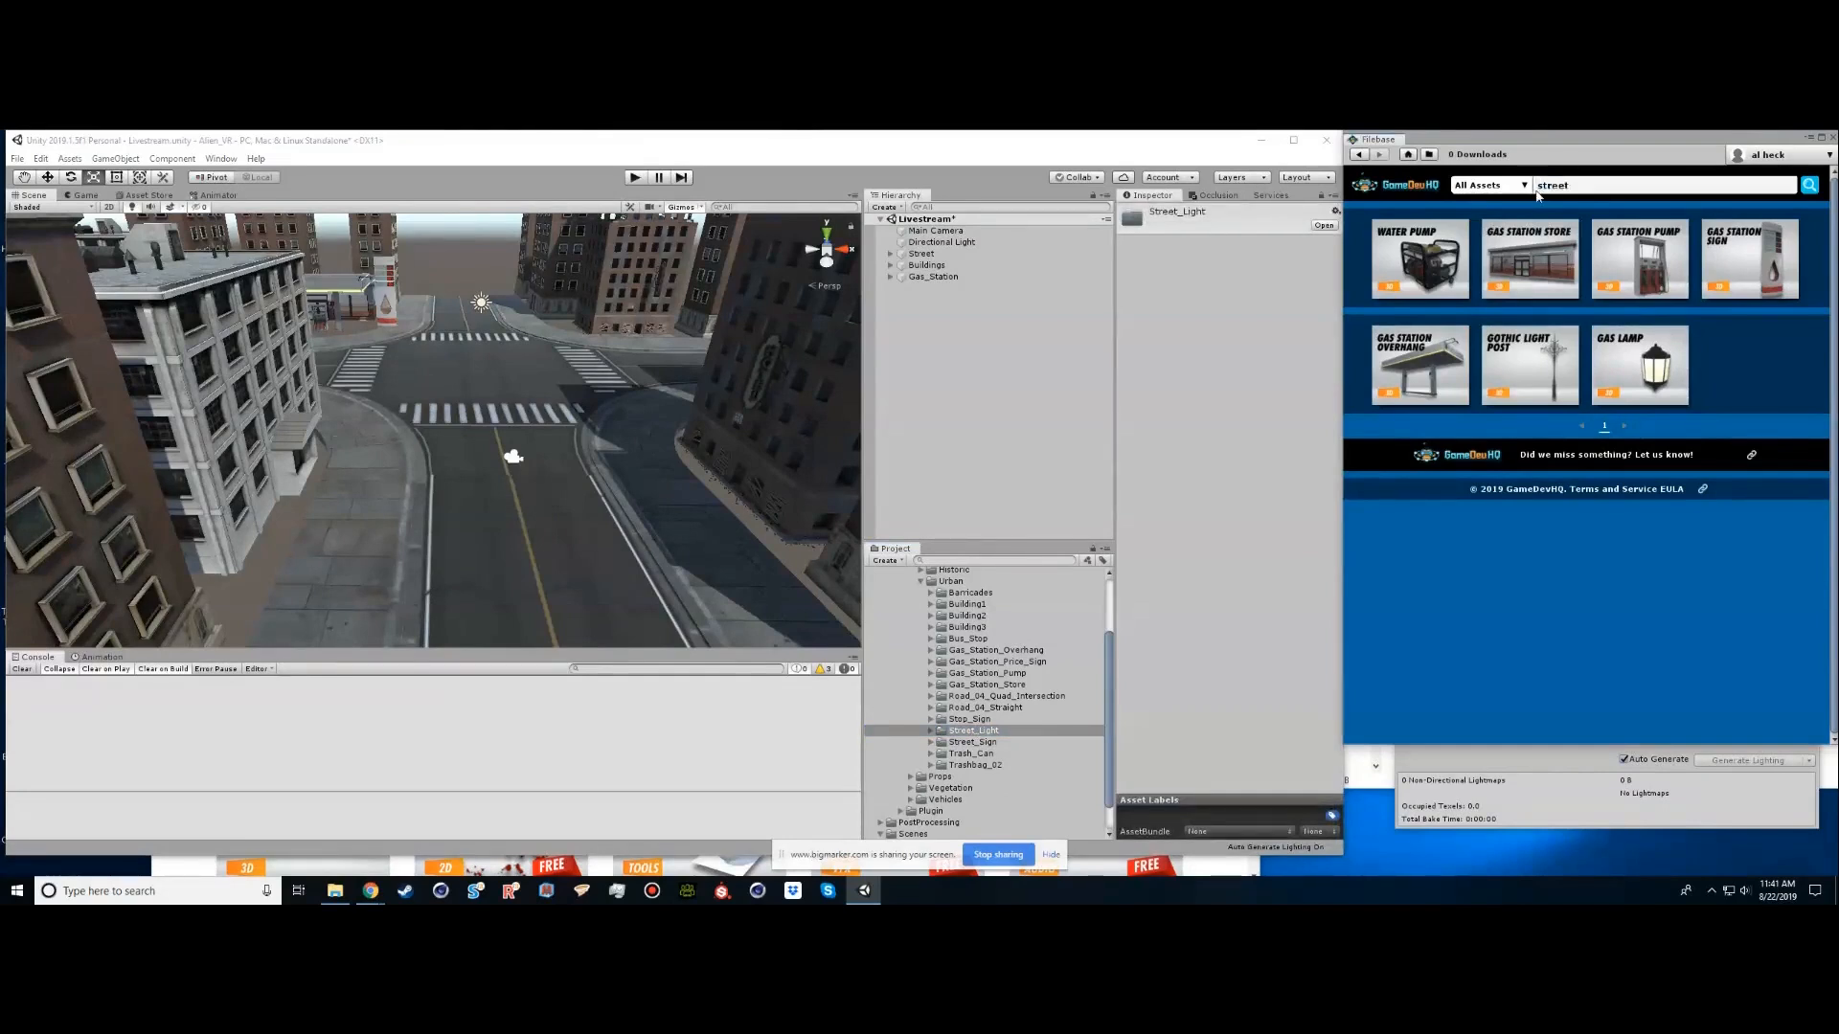
{"action": "type", "text": "street light"}
{"action": "key", "text": "Return"}
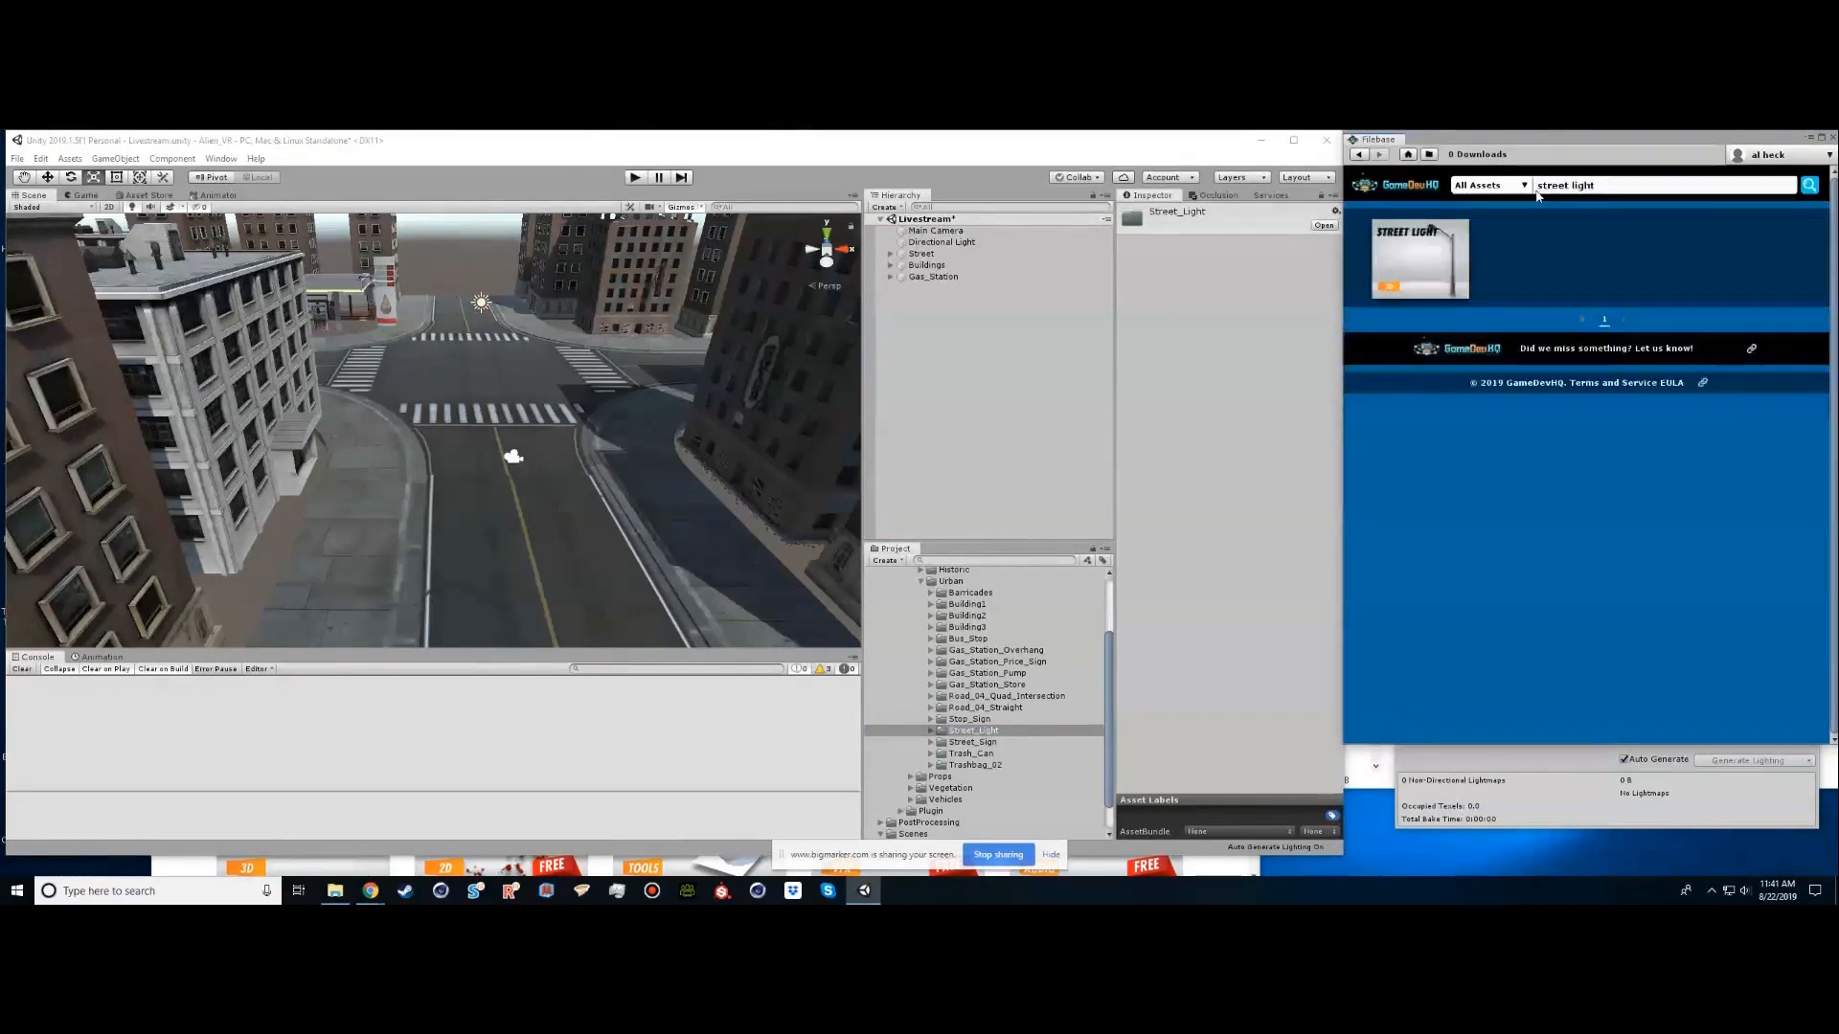
{"action": "left_click", "coordinate": [1417, 263]}
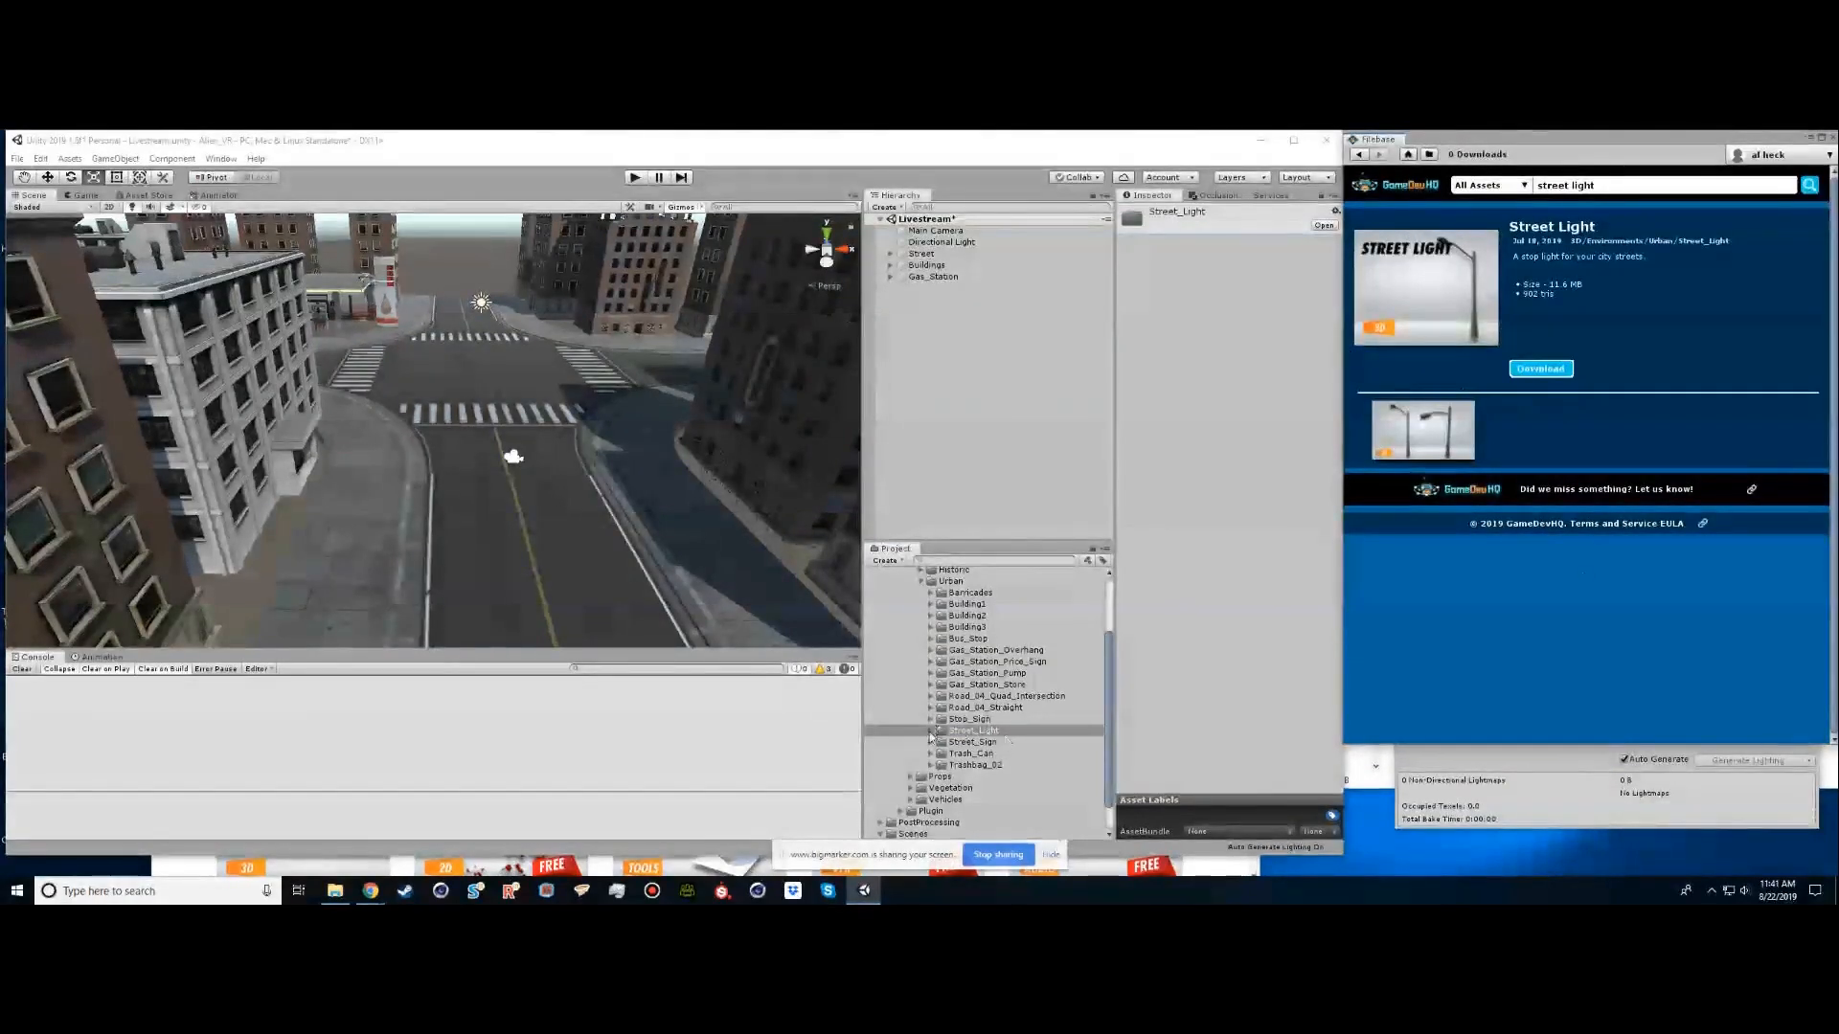
Add the Street_Light model to the scene and scale it down to about 0.72 in X and Z
{"action": "left_click", "coordinate": [929, 730]}
{"action": "left_click_drag", "start_coordinate": [993, 753], "coordinate": [1000, 380]}
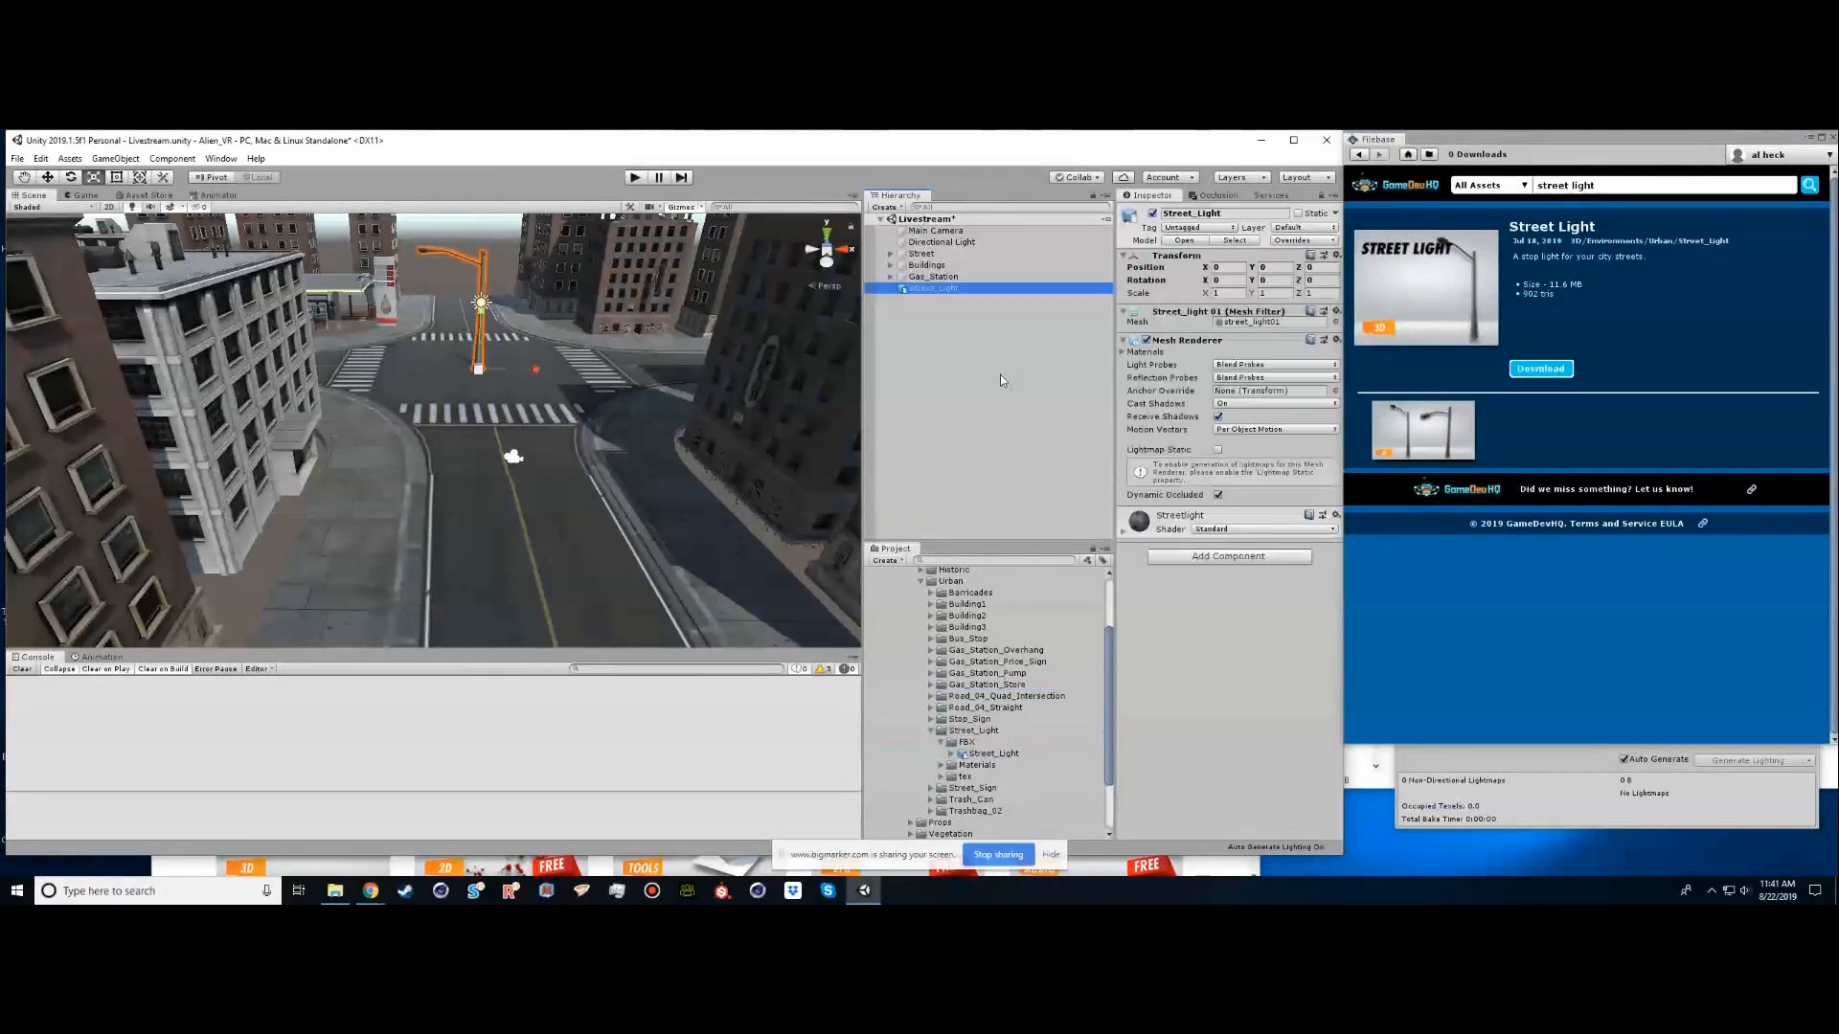
{"action": "left_click_drag", "start_coordinate": [480, 305], "coordinate": [485, 298]}
{"action": "left_click_drag", "start_coordinate": [489, 373], "coordinate": [461, 374]}
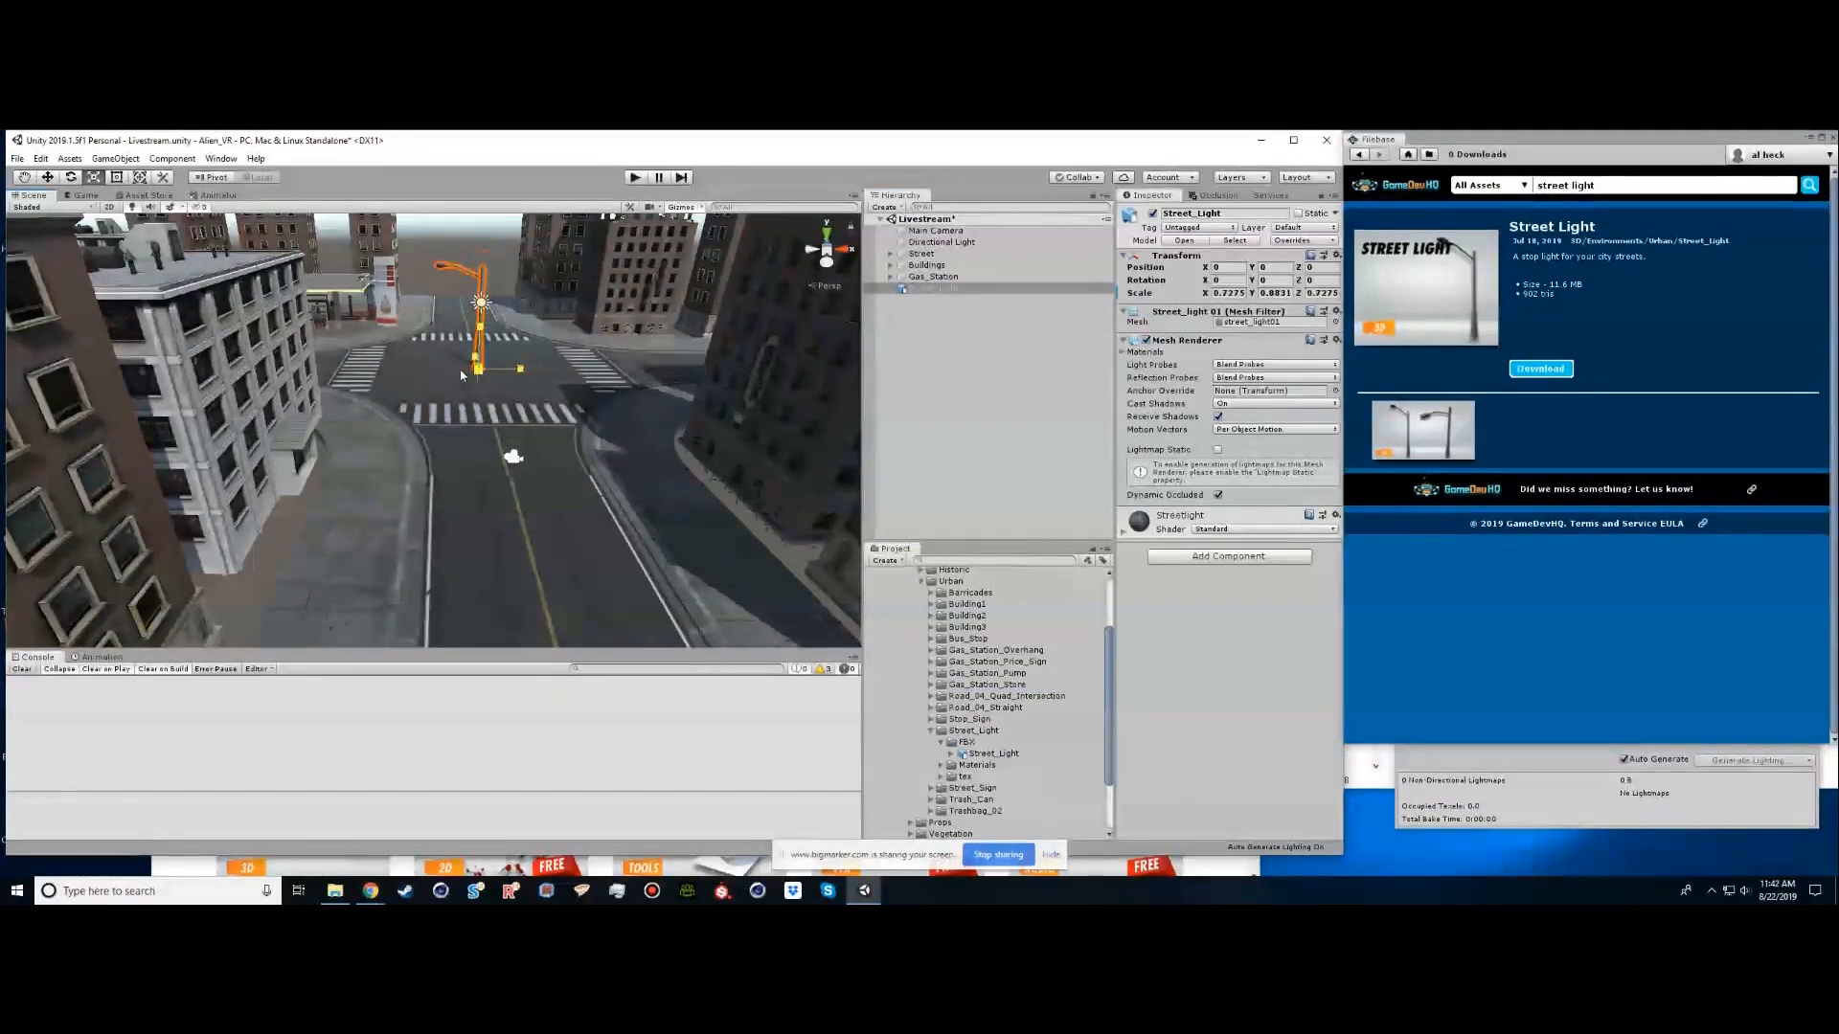
Reposition the street light from a top-down view of the intersection
{"action": "key", "text": "e"}
{"action": "left_click", "coordinate": [826, 234]}
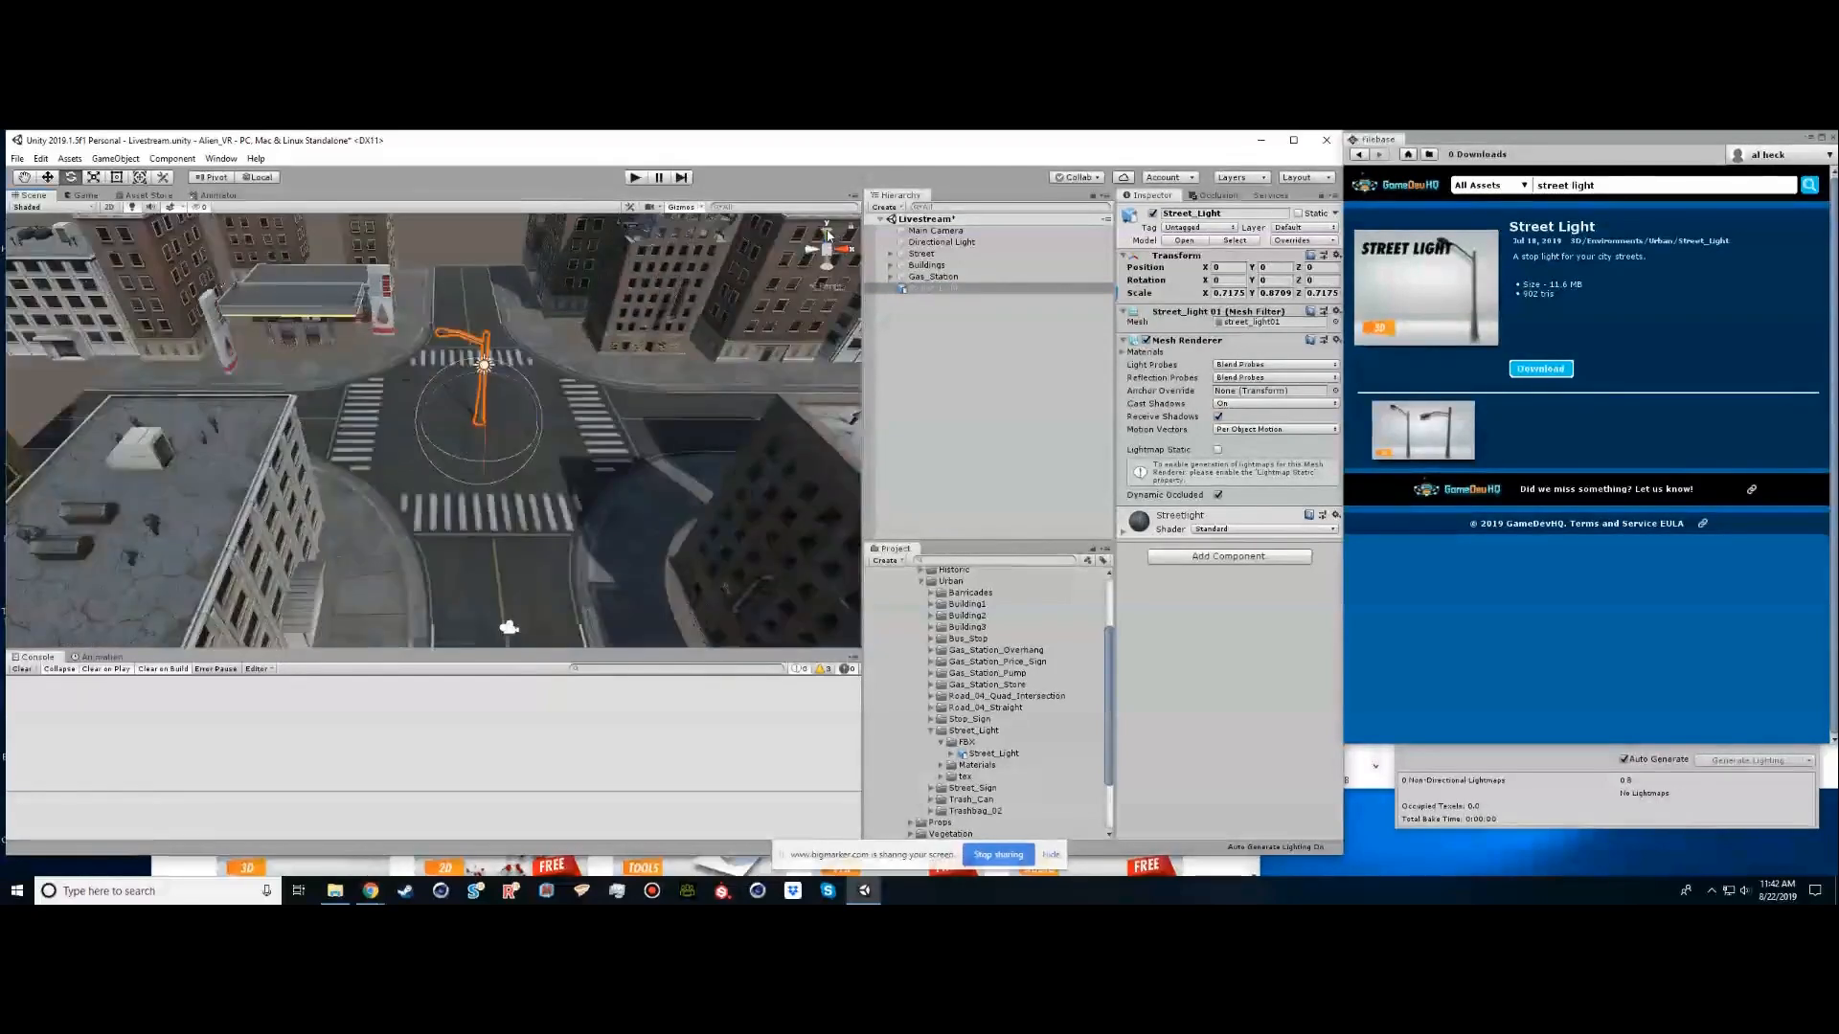
{"action": "scroll", "coordinate": [464, 461], "scroll_direction": "down", "scroll_amount": 5}
{"action": "middle_click_drag", "start_coordinate": [463, 461], "coordinate": [510, 379]}
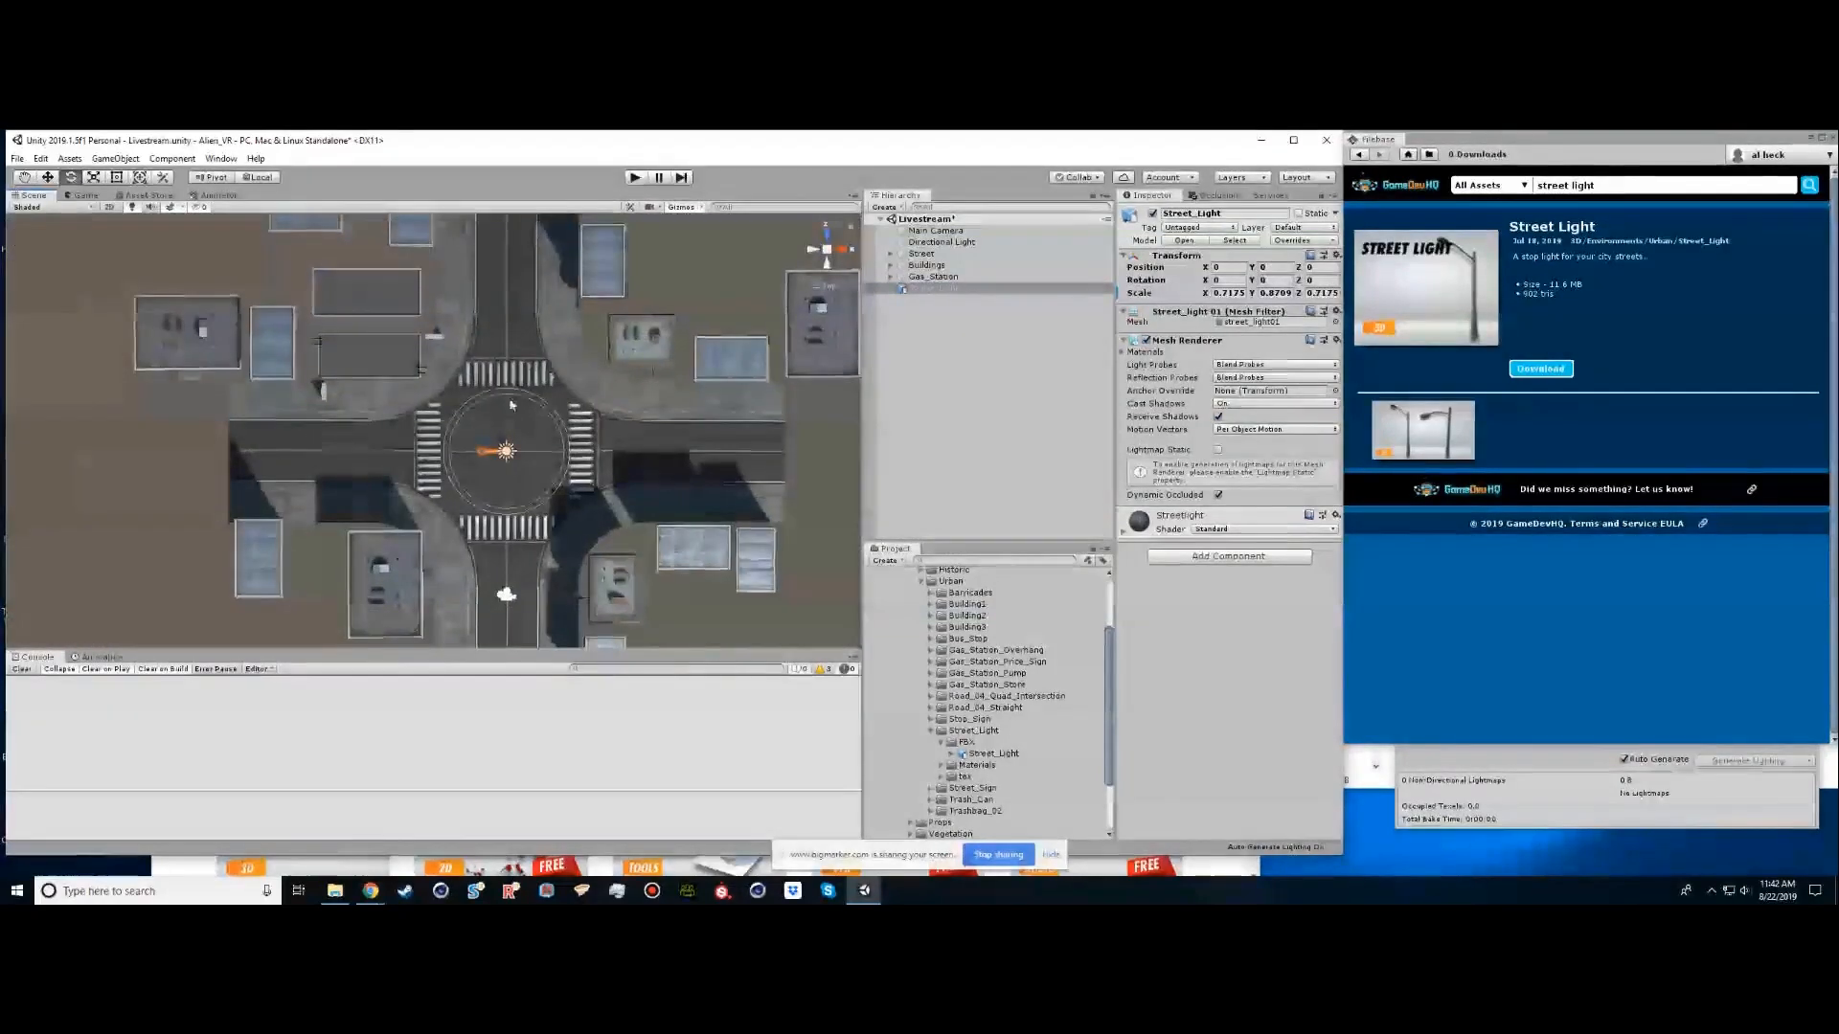
{"action": "middle_click_drag", "start_coordinate": [505, 526], "coordinate": [502, 405]}
{"action": "key", "text": "w"}
{"action": "left_click_drag", "start_coordinate": [513, 349], "coordinate": [543, 461]}
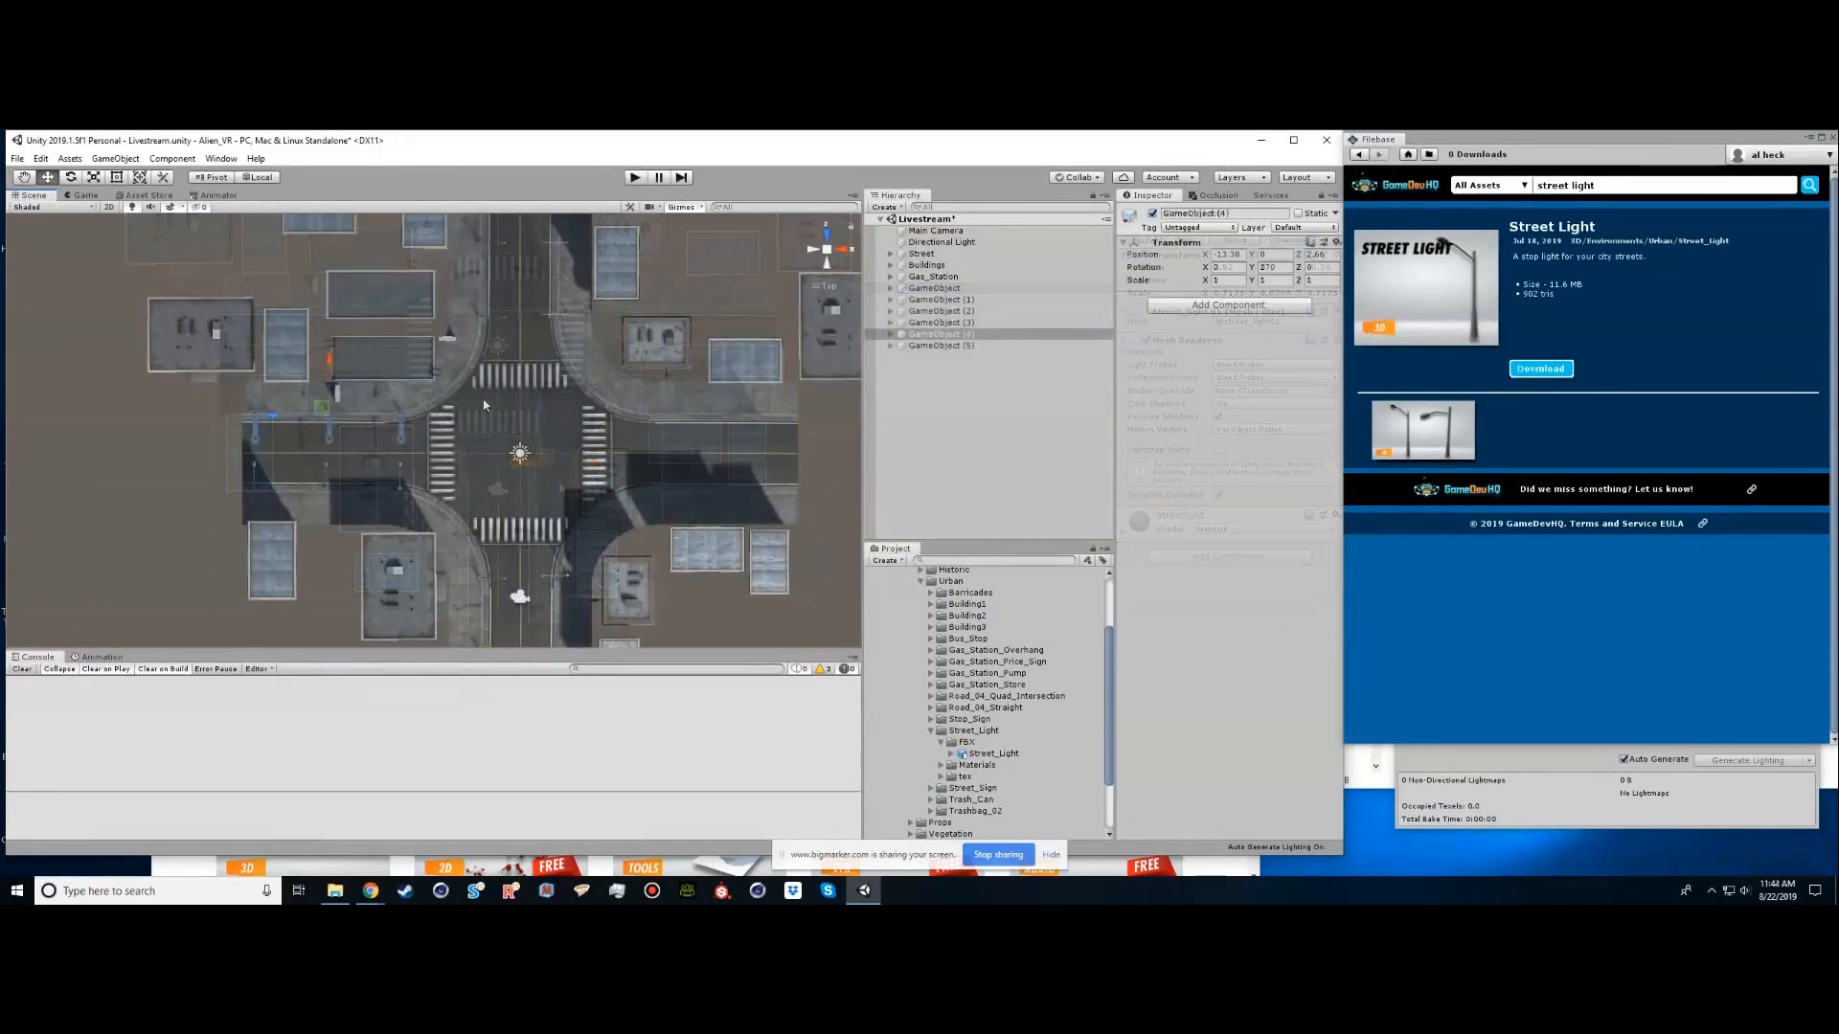
Duplicate the street light groups GameObject (4) and GameObject (5) and move the copies to the road arm across the intersection
{"action": "left_click", "coordinate": [939, 334]}
{"action": "left_click", "coordinate": [943, 337]}
{"action": "left_click", "coordinate": [943, 346], "text": "shift"}
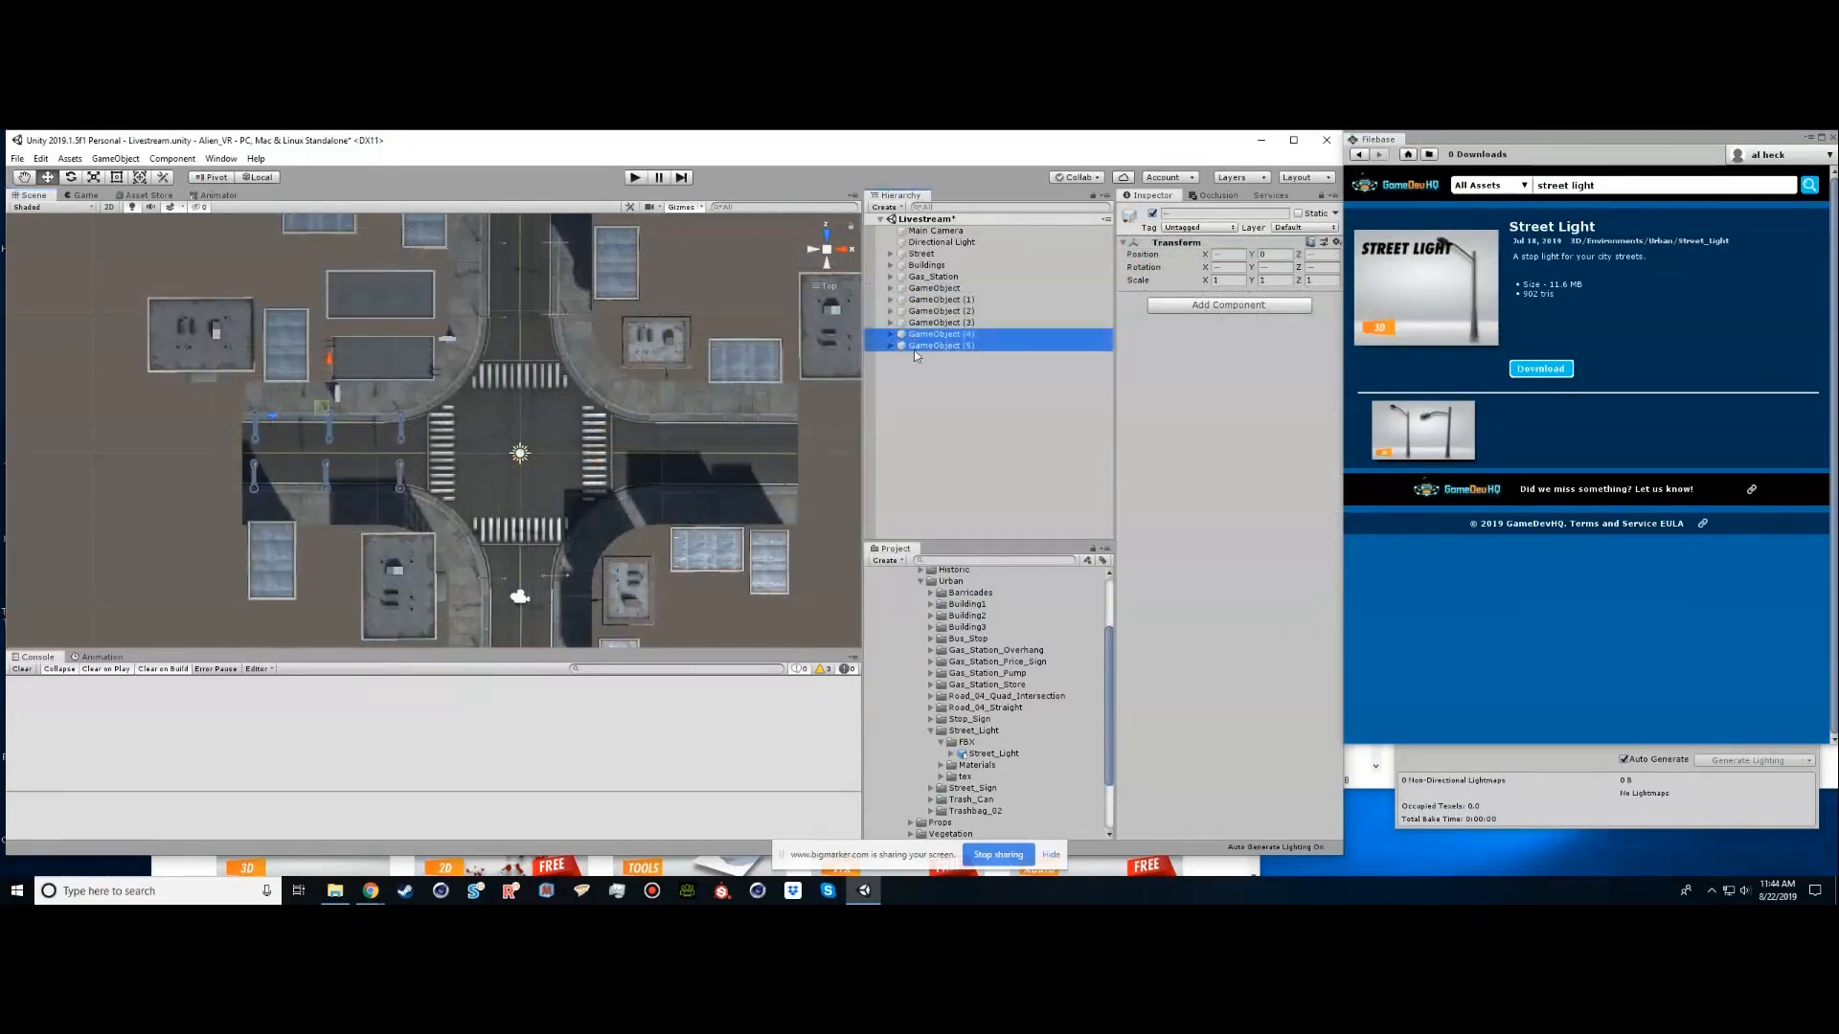
{"action": "key", "text": "ctrl+d"}
{"action": "left_click_drag", "start_coordinate": [272, 420], "coordinate": [667, 431]}
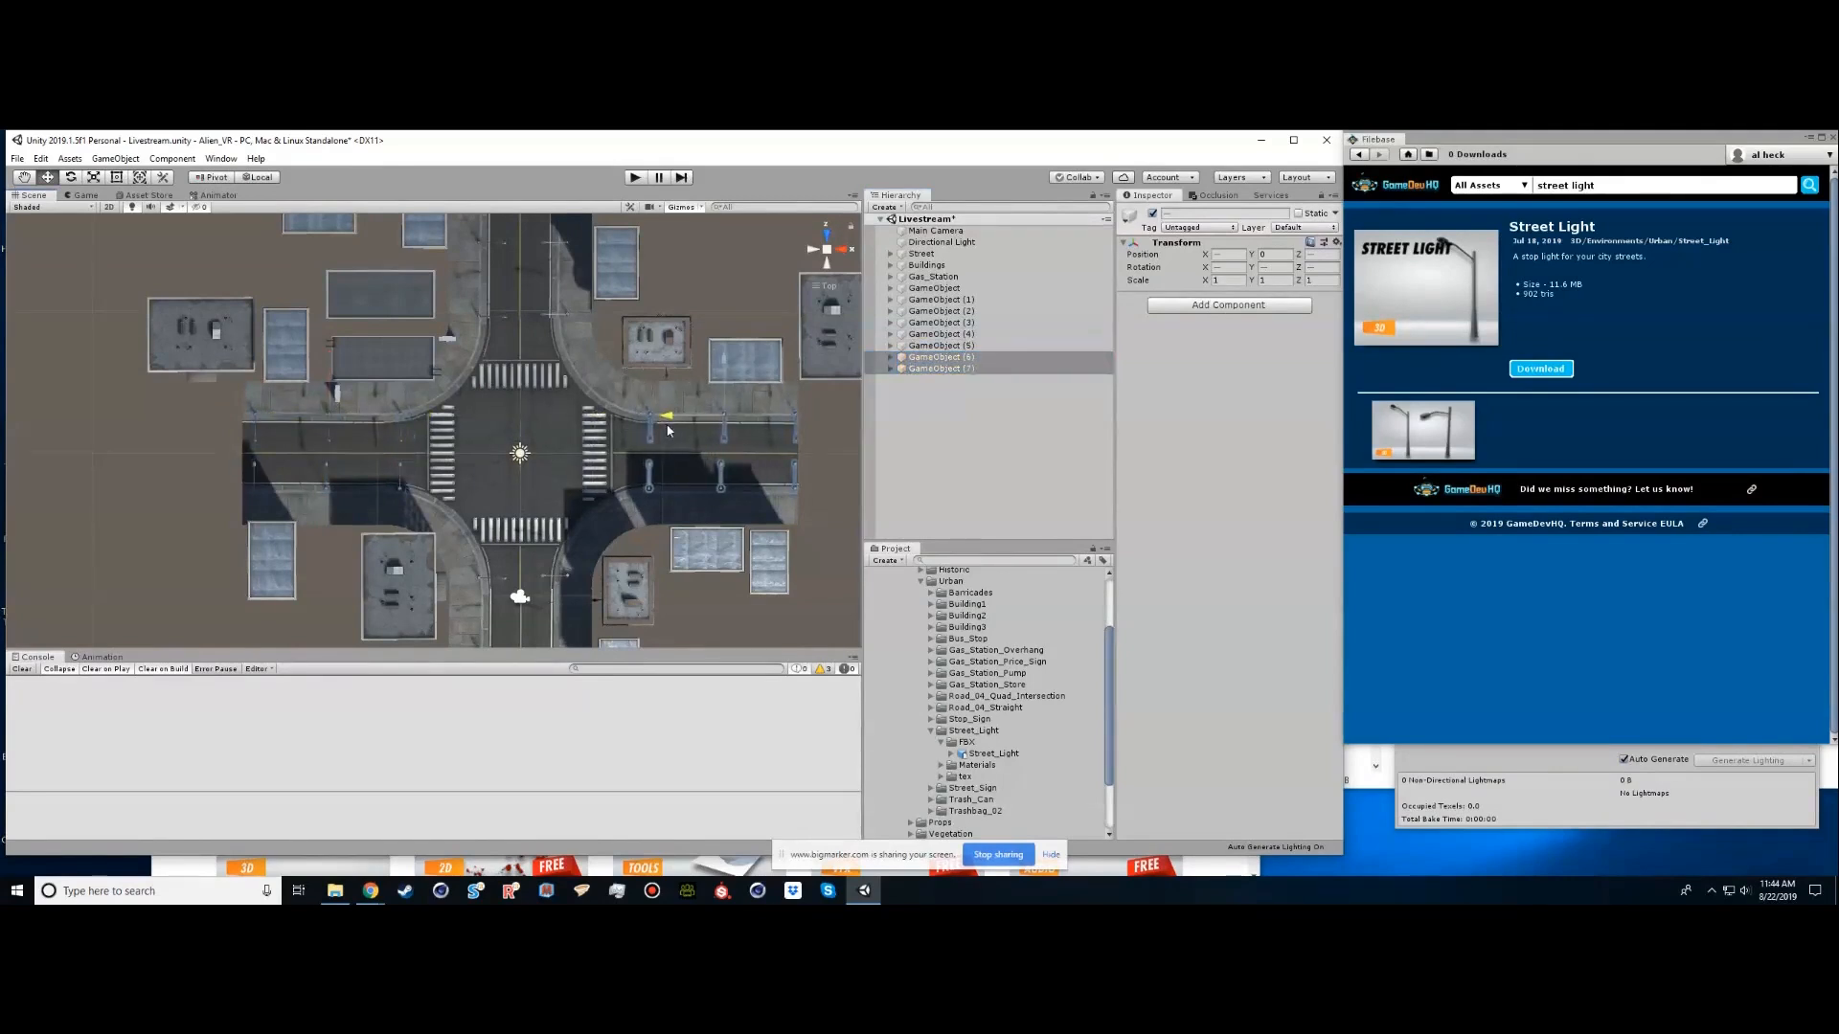
{"action": "left_click", "coordinate": [920, 461]}
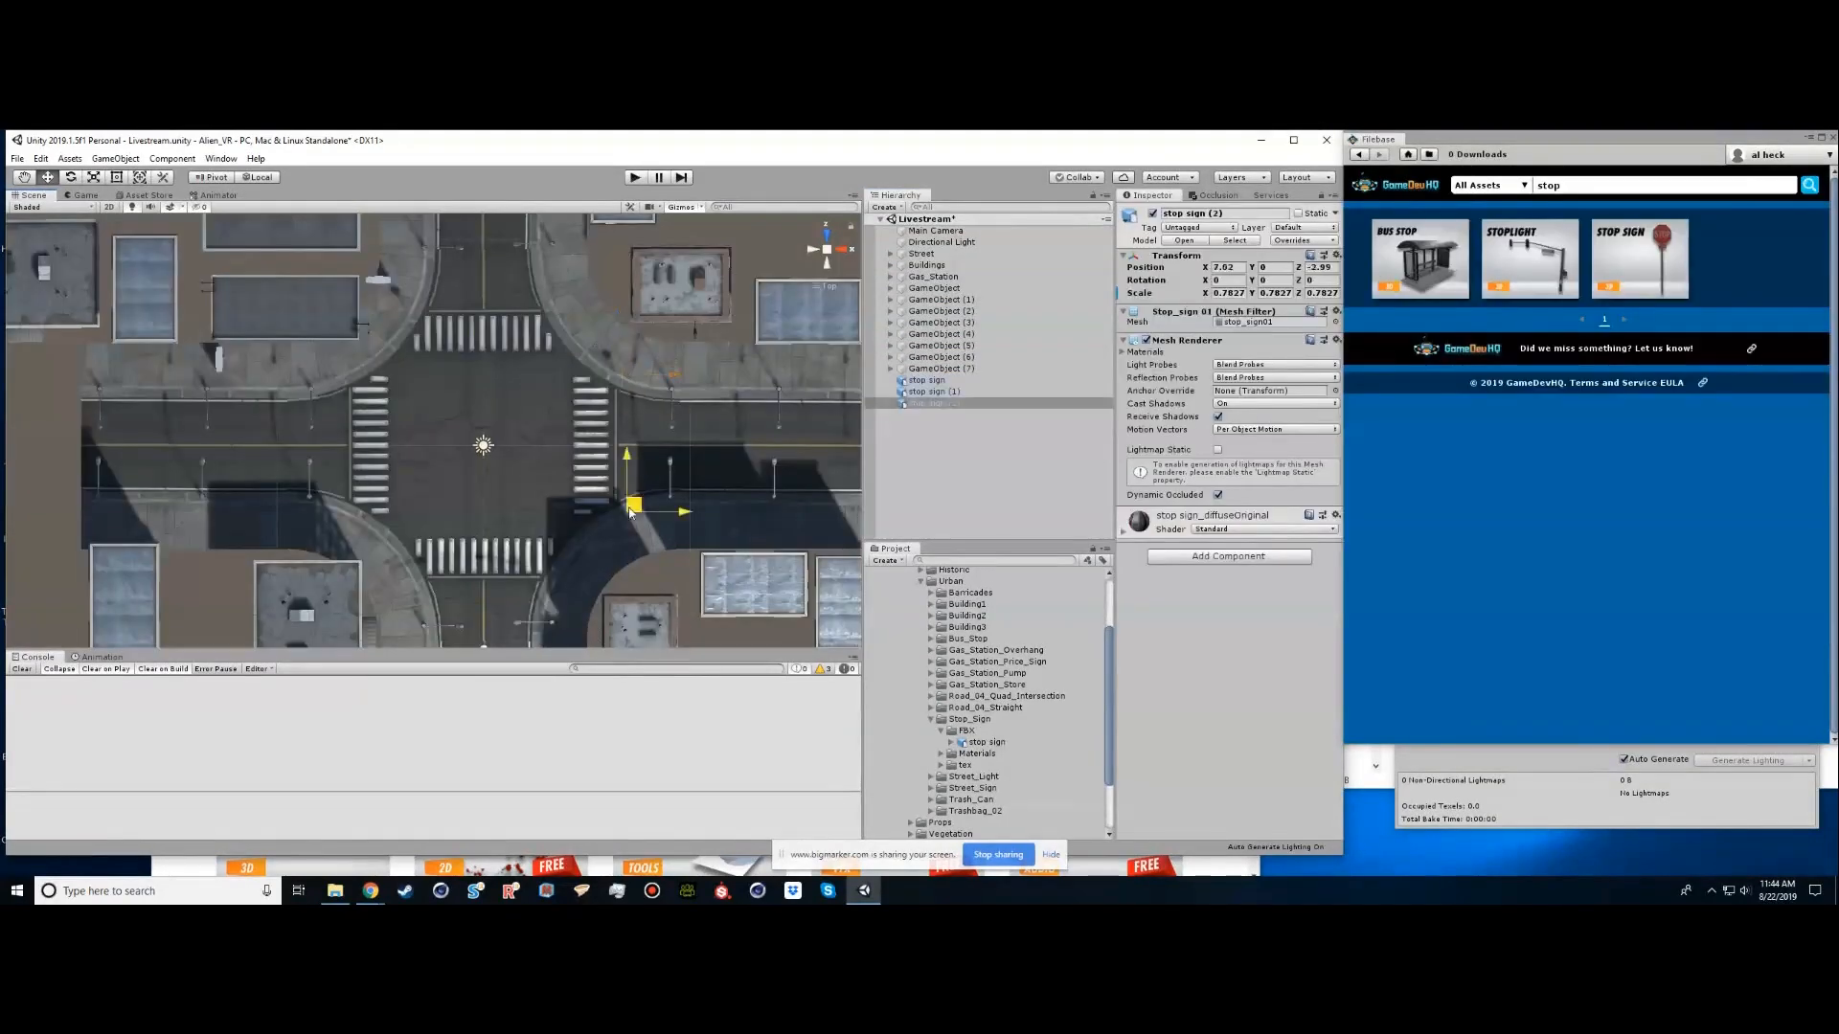
Duplicate stop sign (2) and move the copy across the road to another corner, at about X -6.65, Z -3.27
{"action": "left_click_drag", "start_coordinate": [628, 510], "coordinate": [355, 508]}
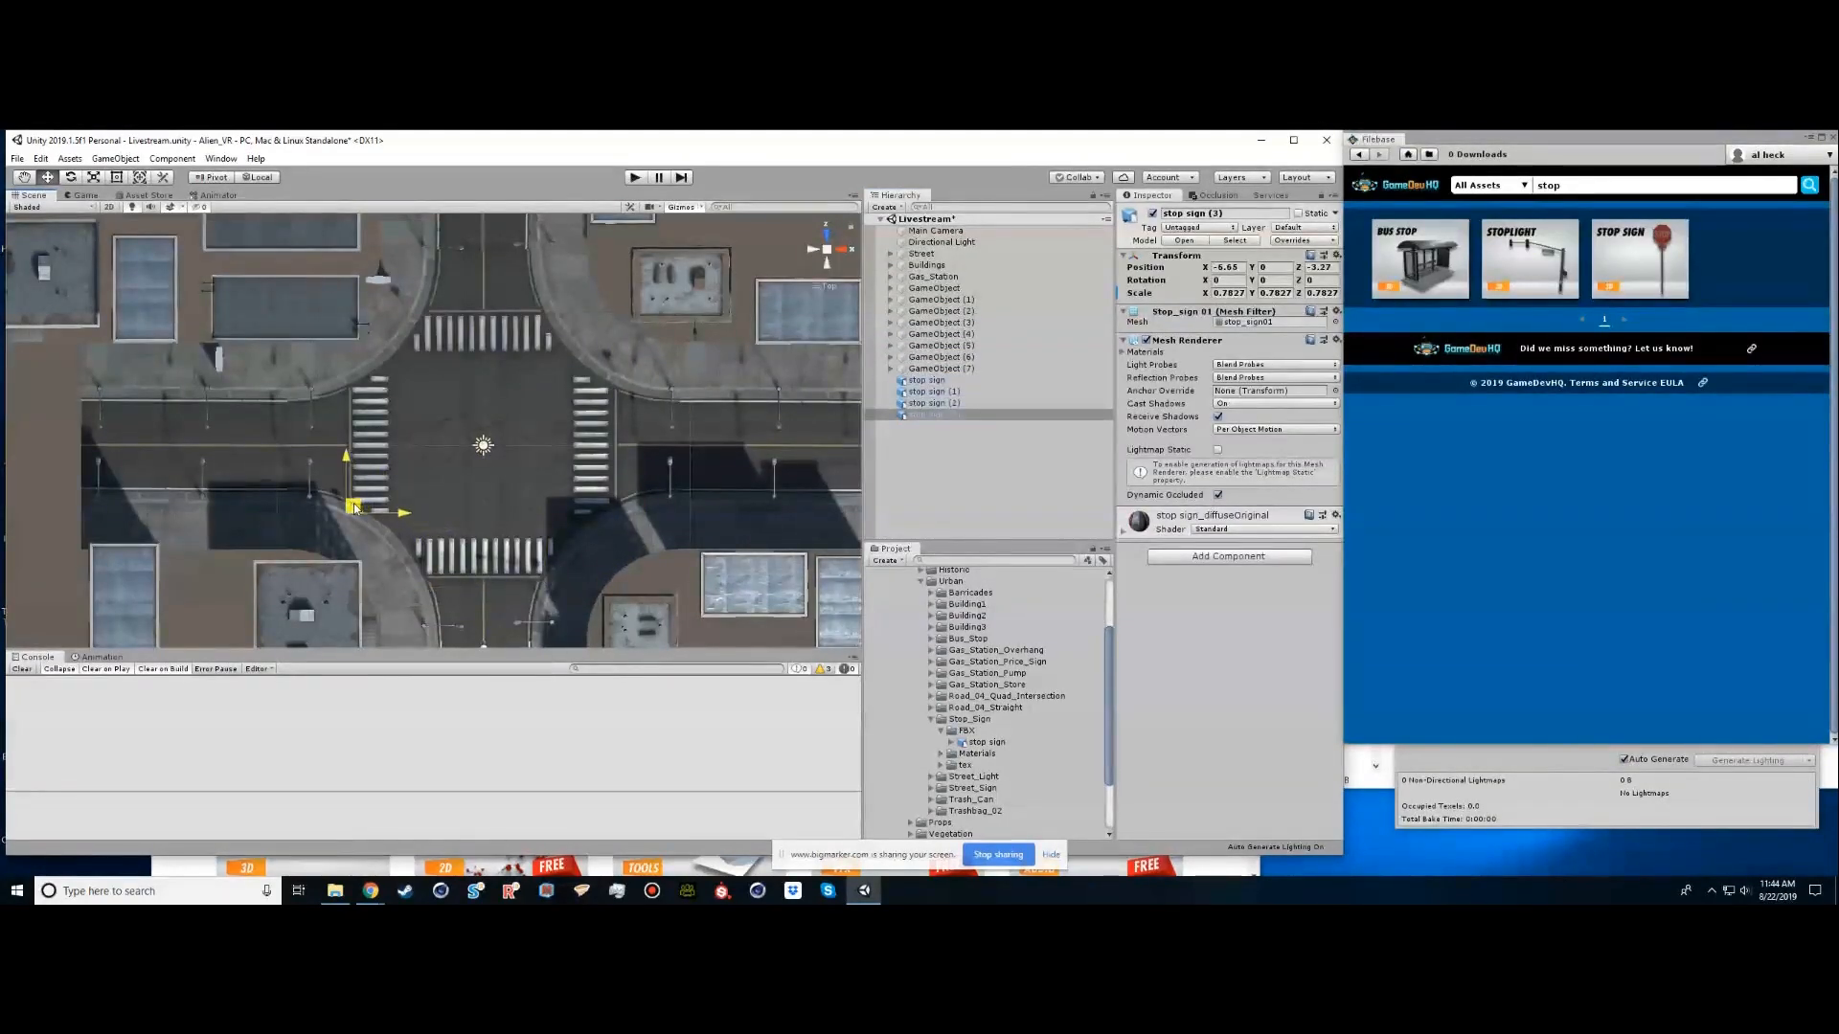
{"action": "key", "text": "ctrl+d"}
{"action": "key", "text": "super"}
{"action": "key", "text": "super"}
{"action": "key", "text": "ctrl+z"}
{"action": "left_click", "coordinate": [827, 251]}
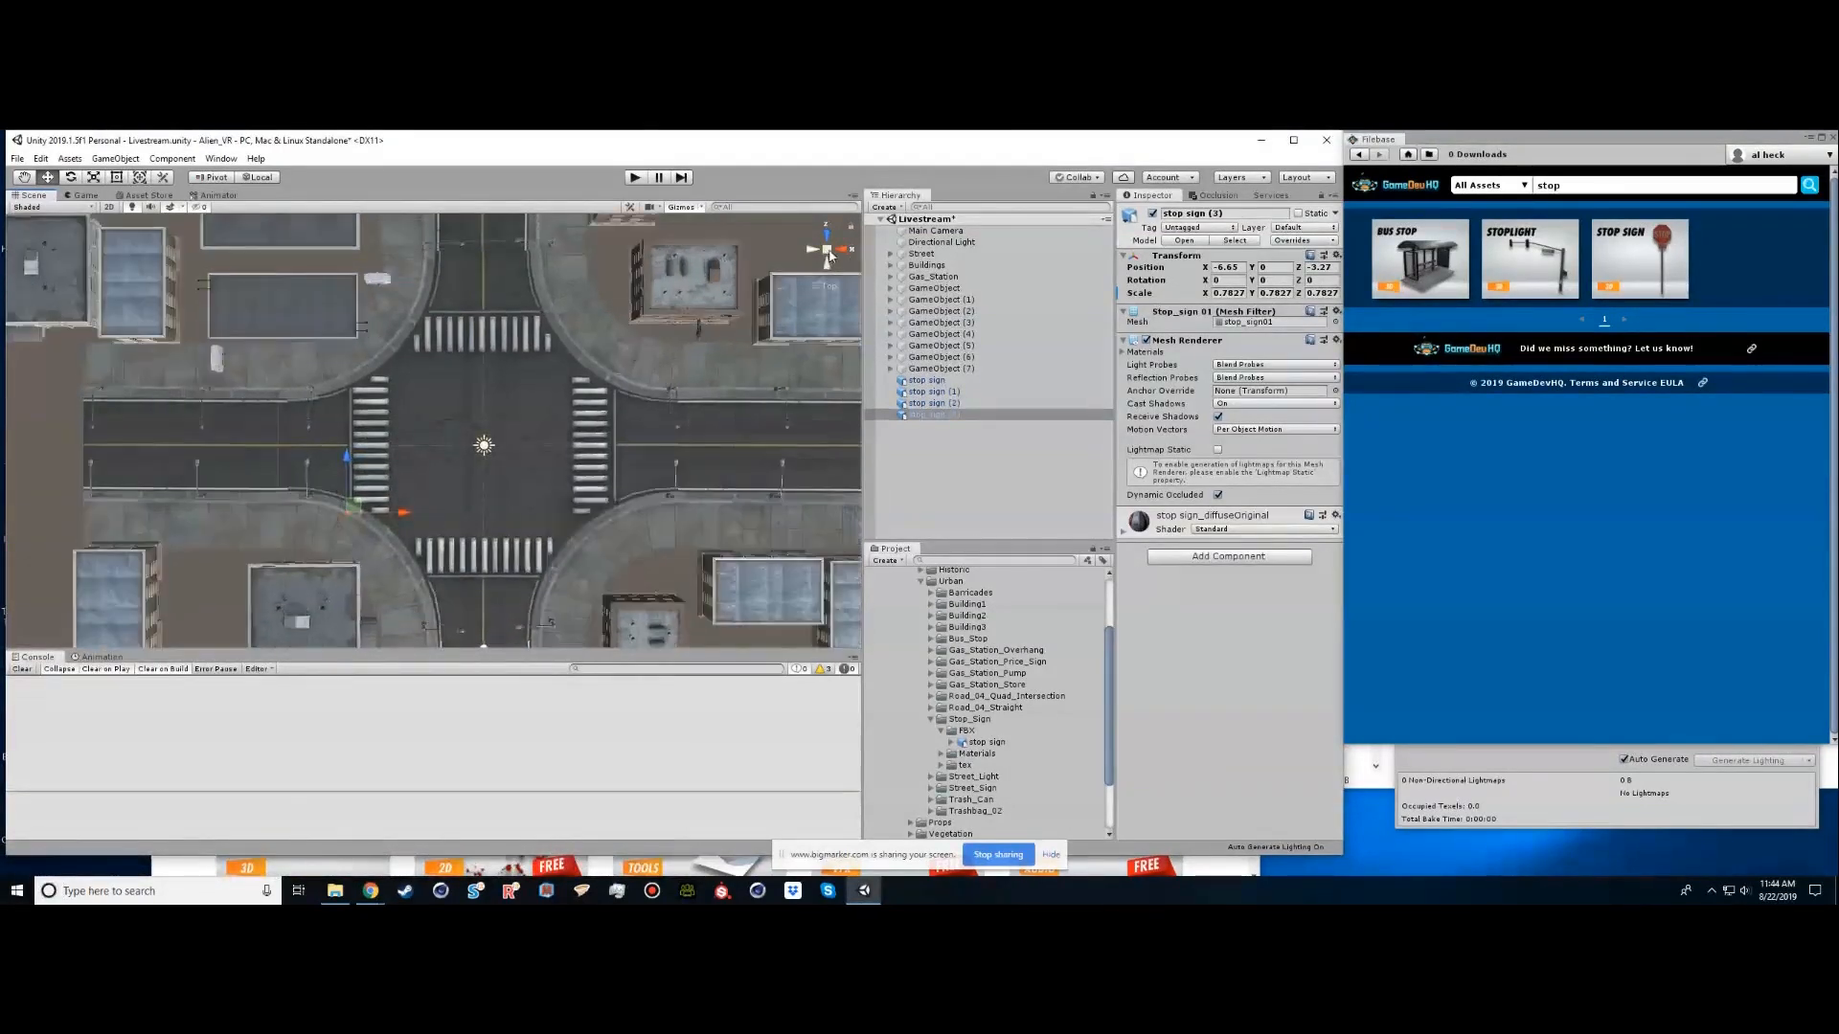
{"action": "left_click_drag", "start_coordinate": [498, 555], "coordinate": [652, 430], "text": "alt"}
{"action": "scroll", "coordinate": [574, 498], "scroll_direction": "up", "scroll_amount": 5}
{"action": "key", "text": "e"}
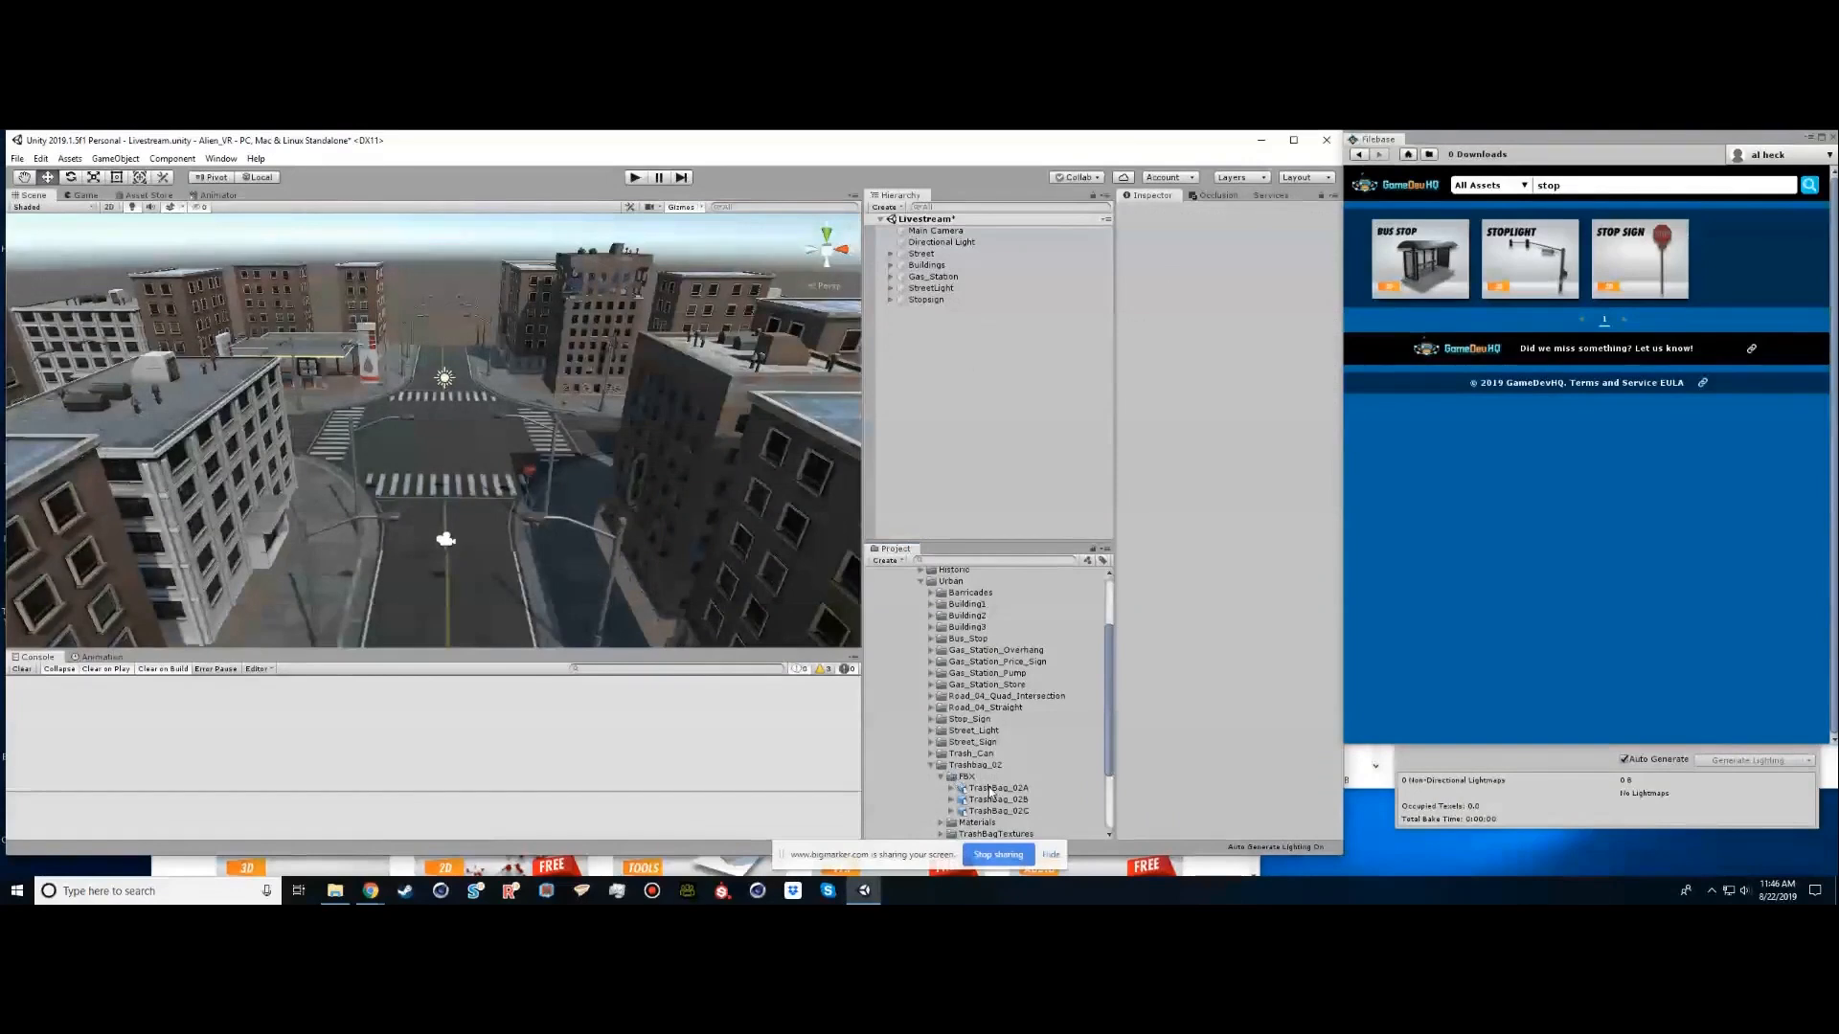
Preview the TrashBag_02A model and search the Filebase library for "trash"
{"action": "left_click", "coordinate": [990, 789]}
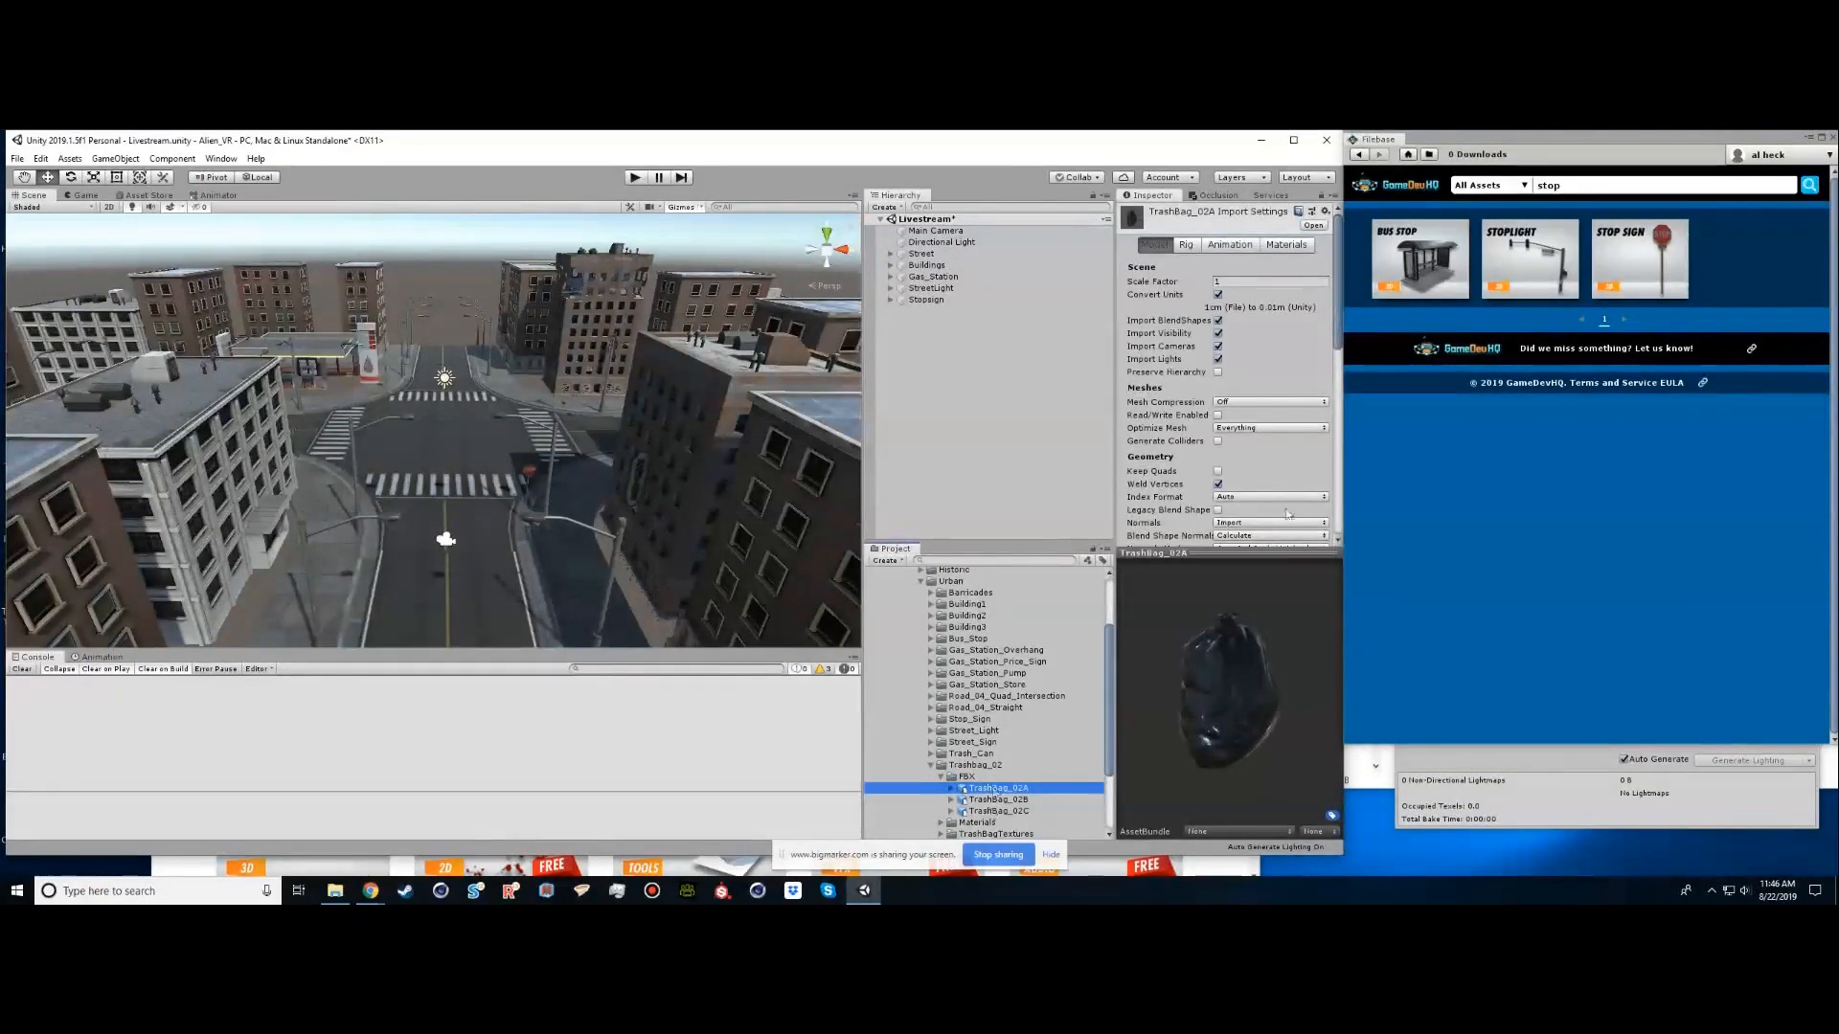
{"action": "double_click", "coordinate": [1558, 187]}
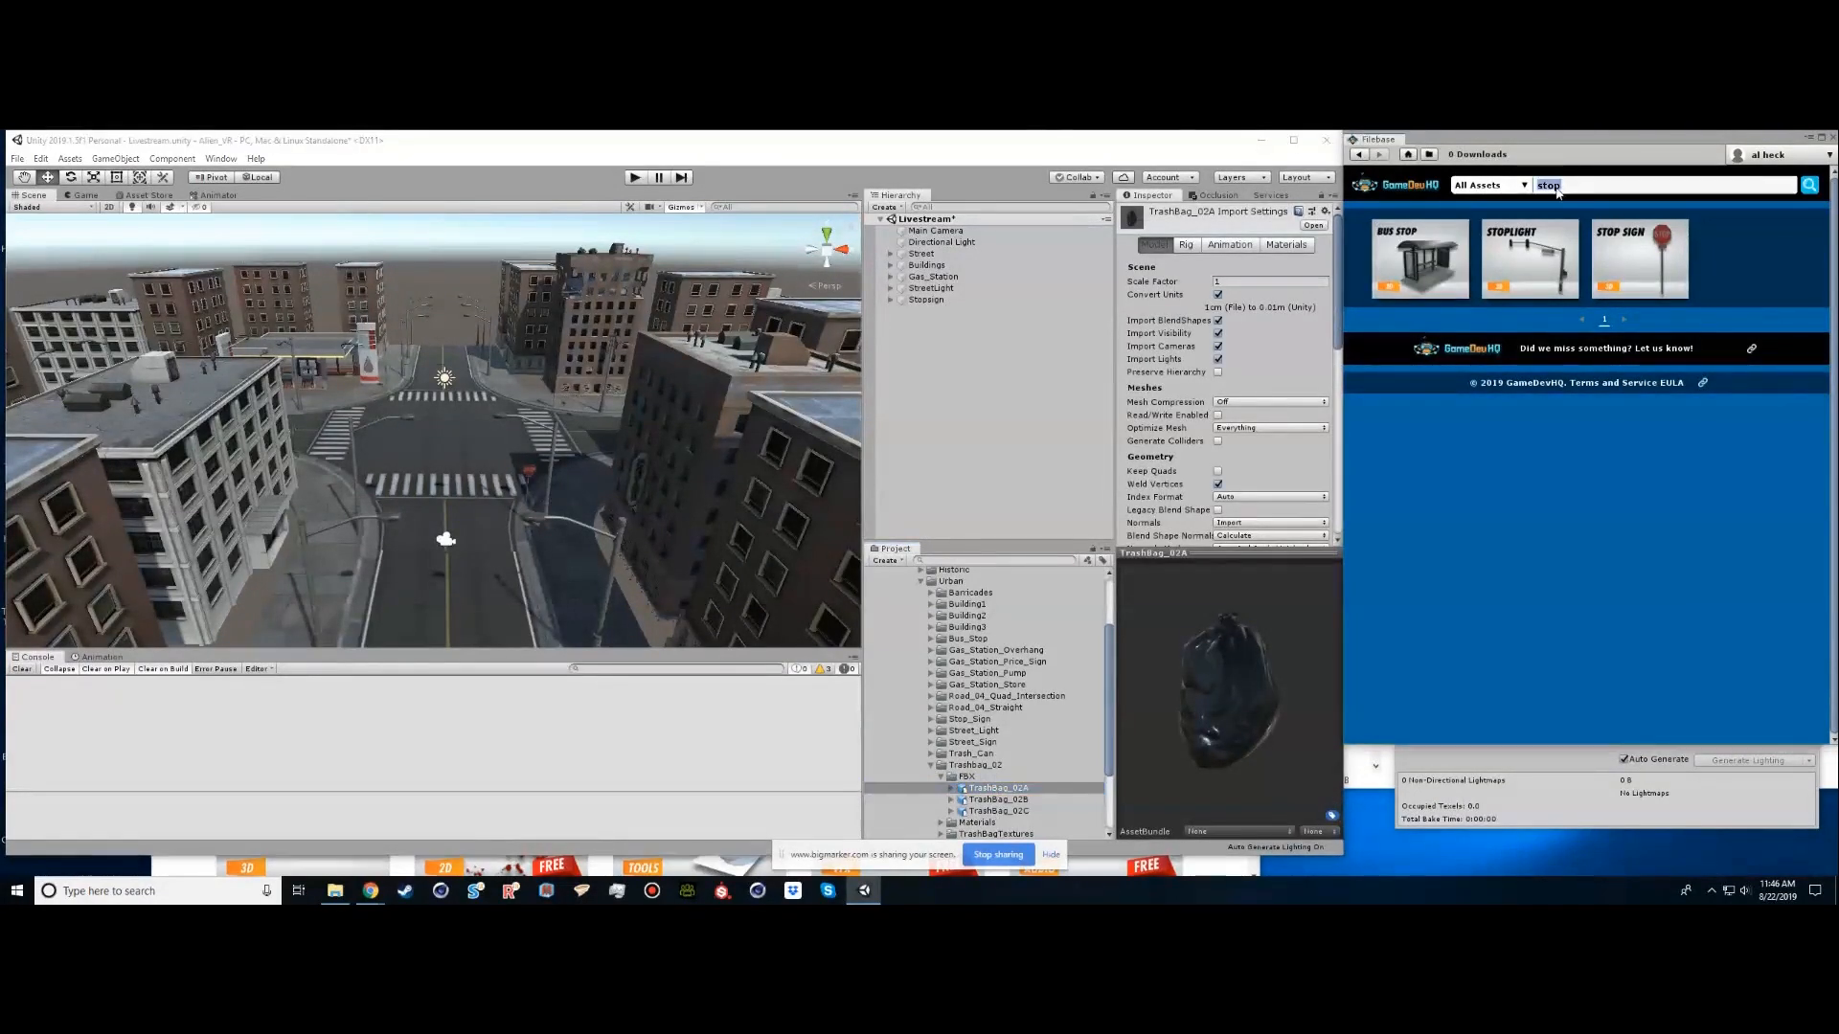
{"action": "type", "text": "trash"}
{"action": "key", "text": "Return"}
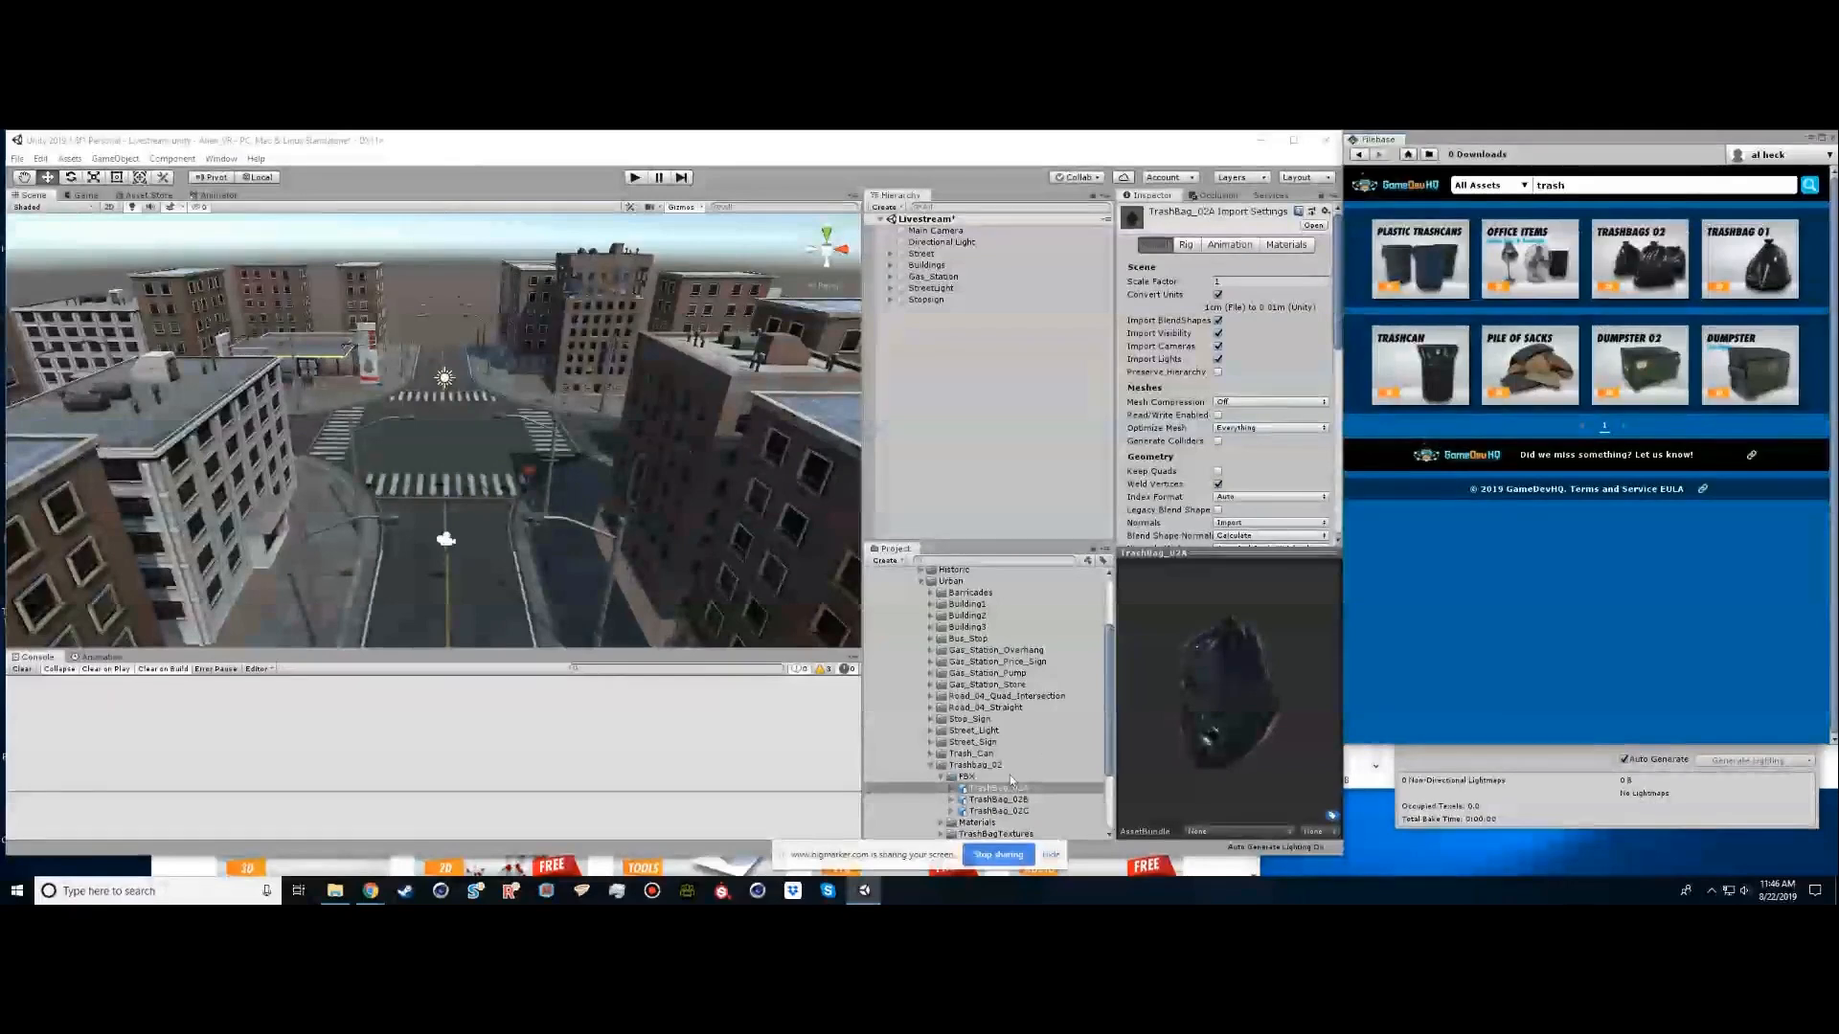
Inspect the previews of TrashBag_02A, TrashBag_02B and TrashBag_02C, including the last one's Sphere_001 mesh
{"action": "left_click_drag", "start_coordinate": [1252, 680], "coordinate": [1144, 670]}
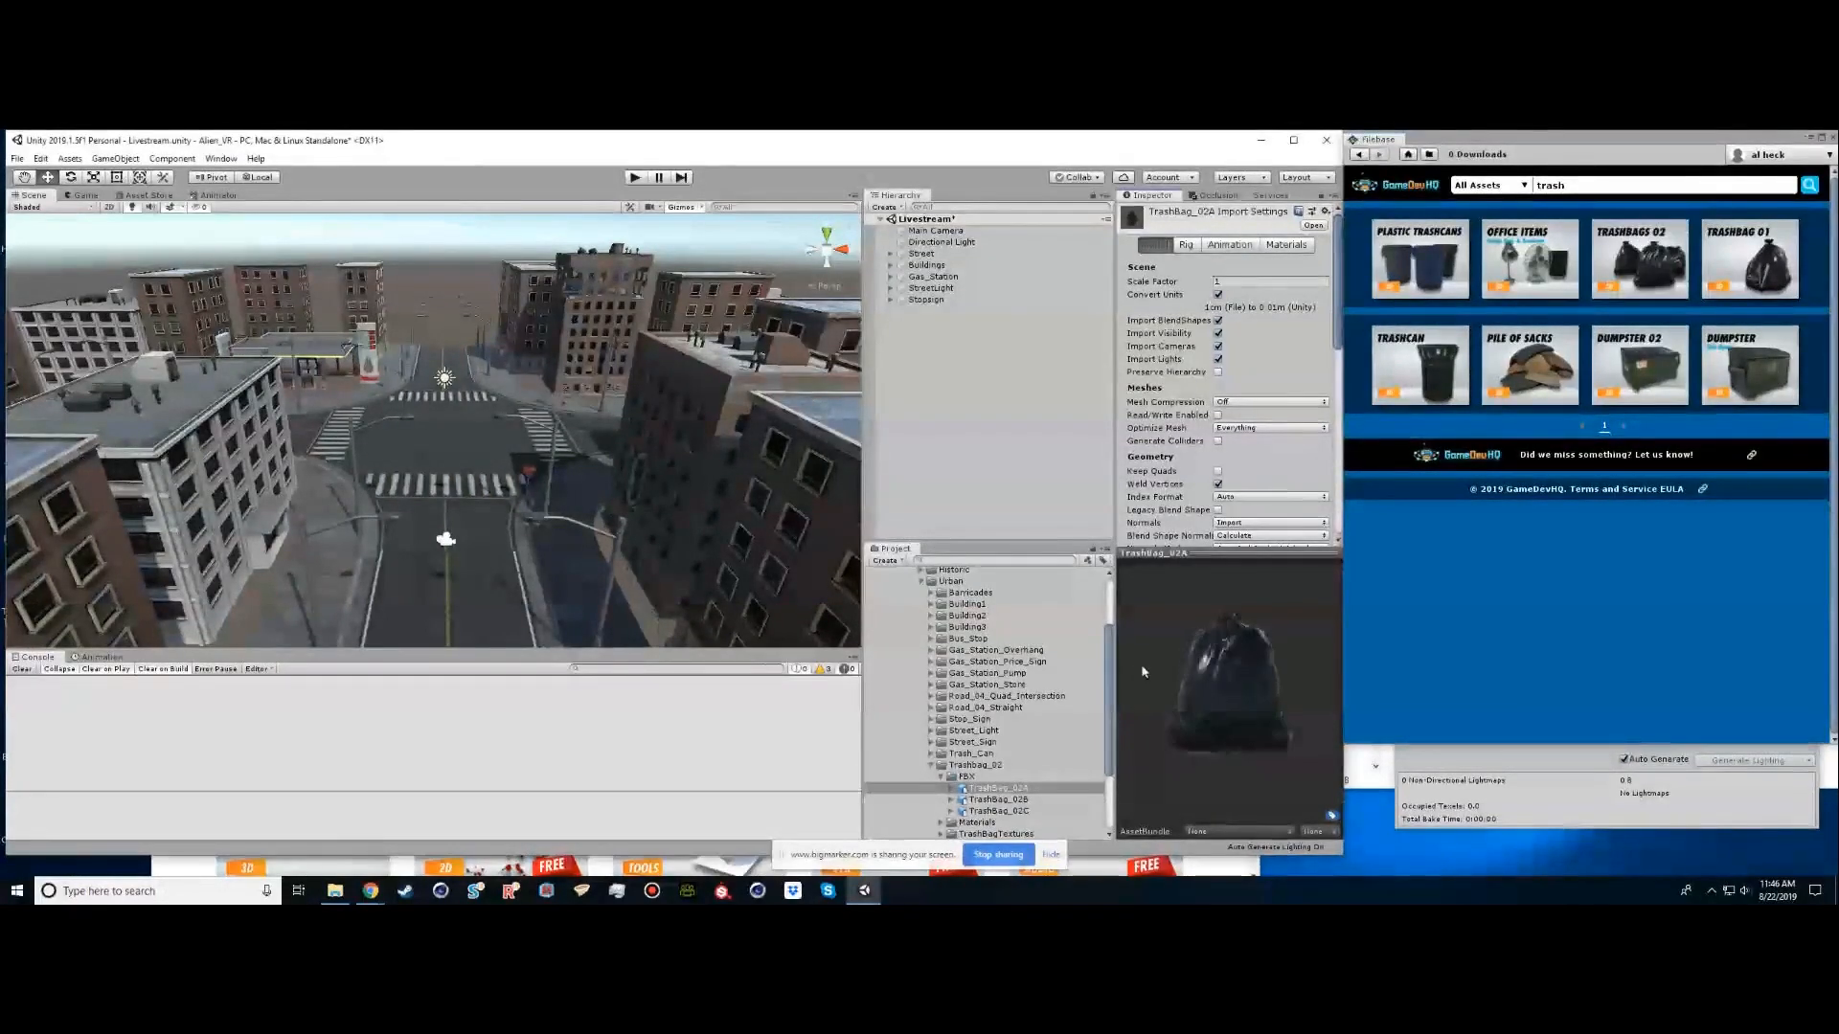
{"action": "left_click", "coordinate": [999, 798]}
{"action": "left_click_drag", "start_coordinate": [1149, 707], "coordinate": [1236, 738]}
{"action": "left_click", "coordinate": [993, 811]}
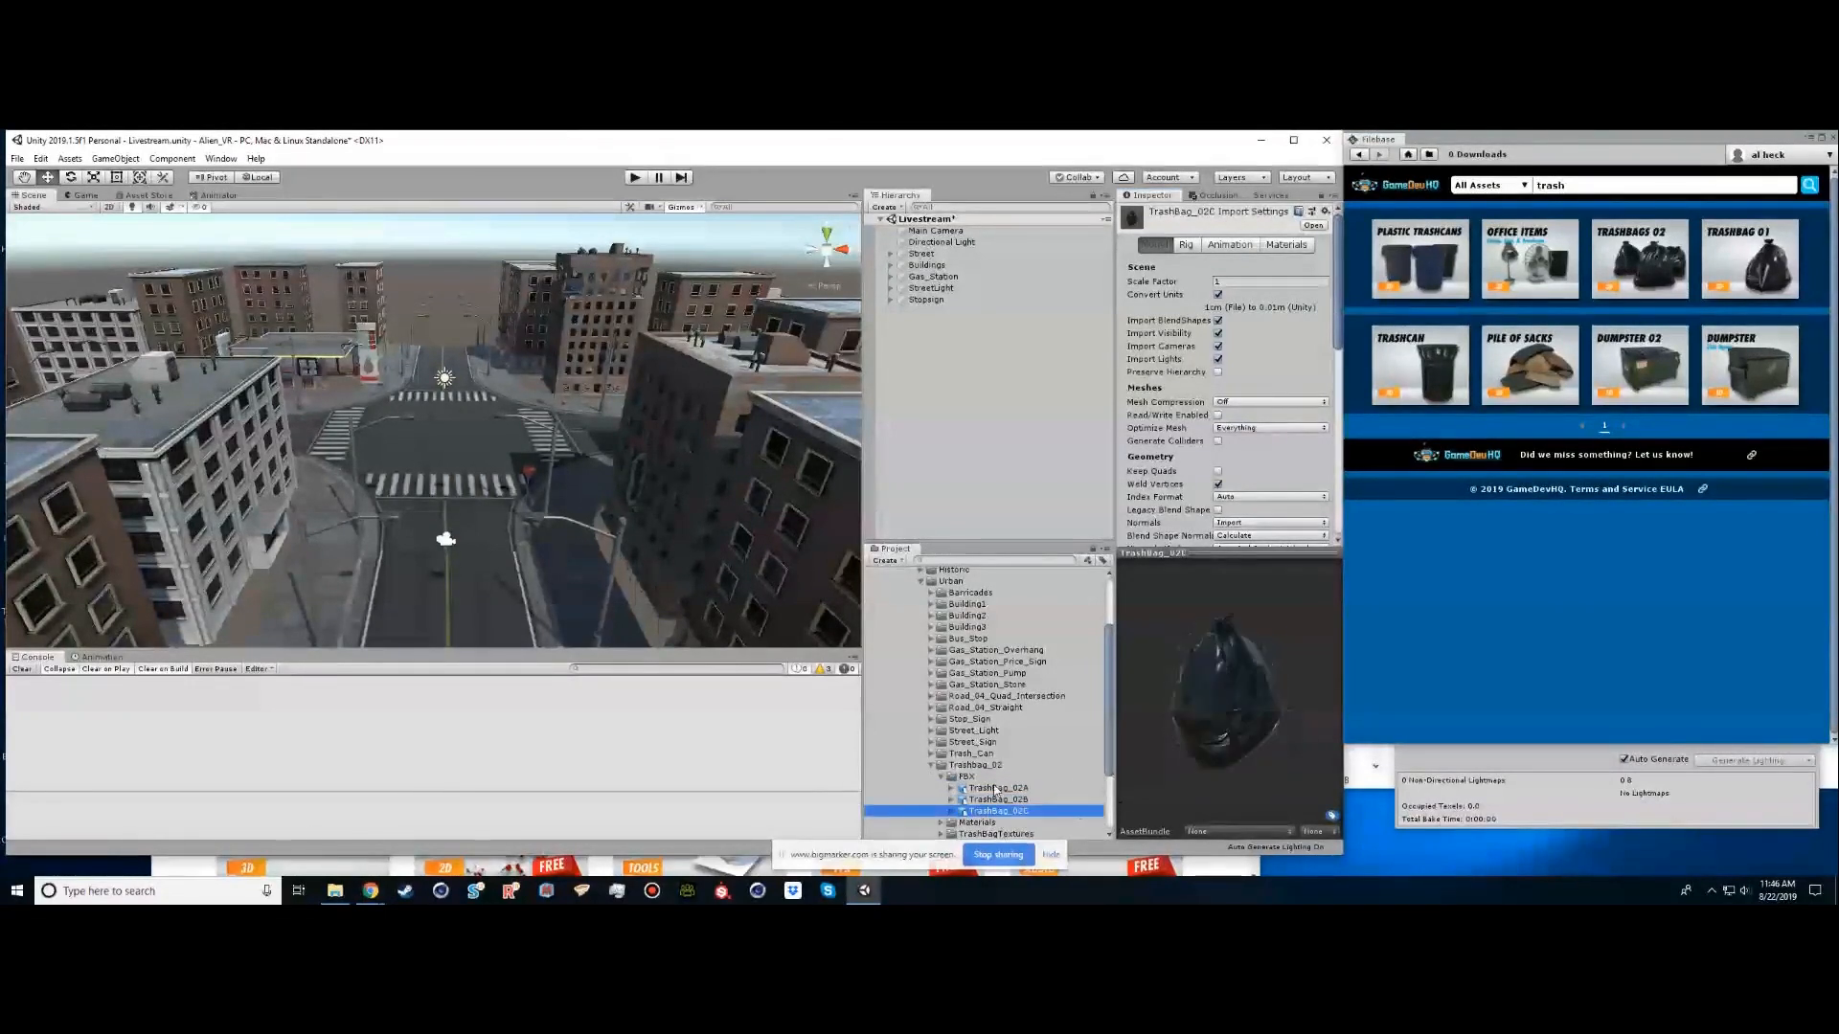
{"action": "left_click", "coordinate": [950, 811]}
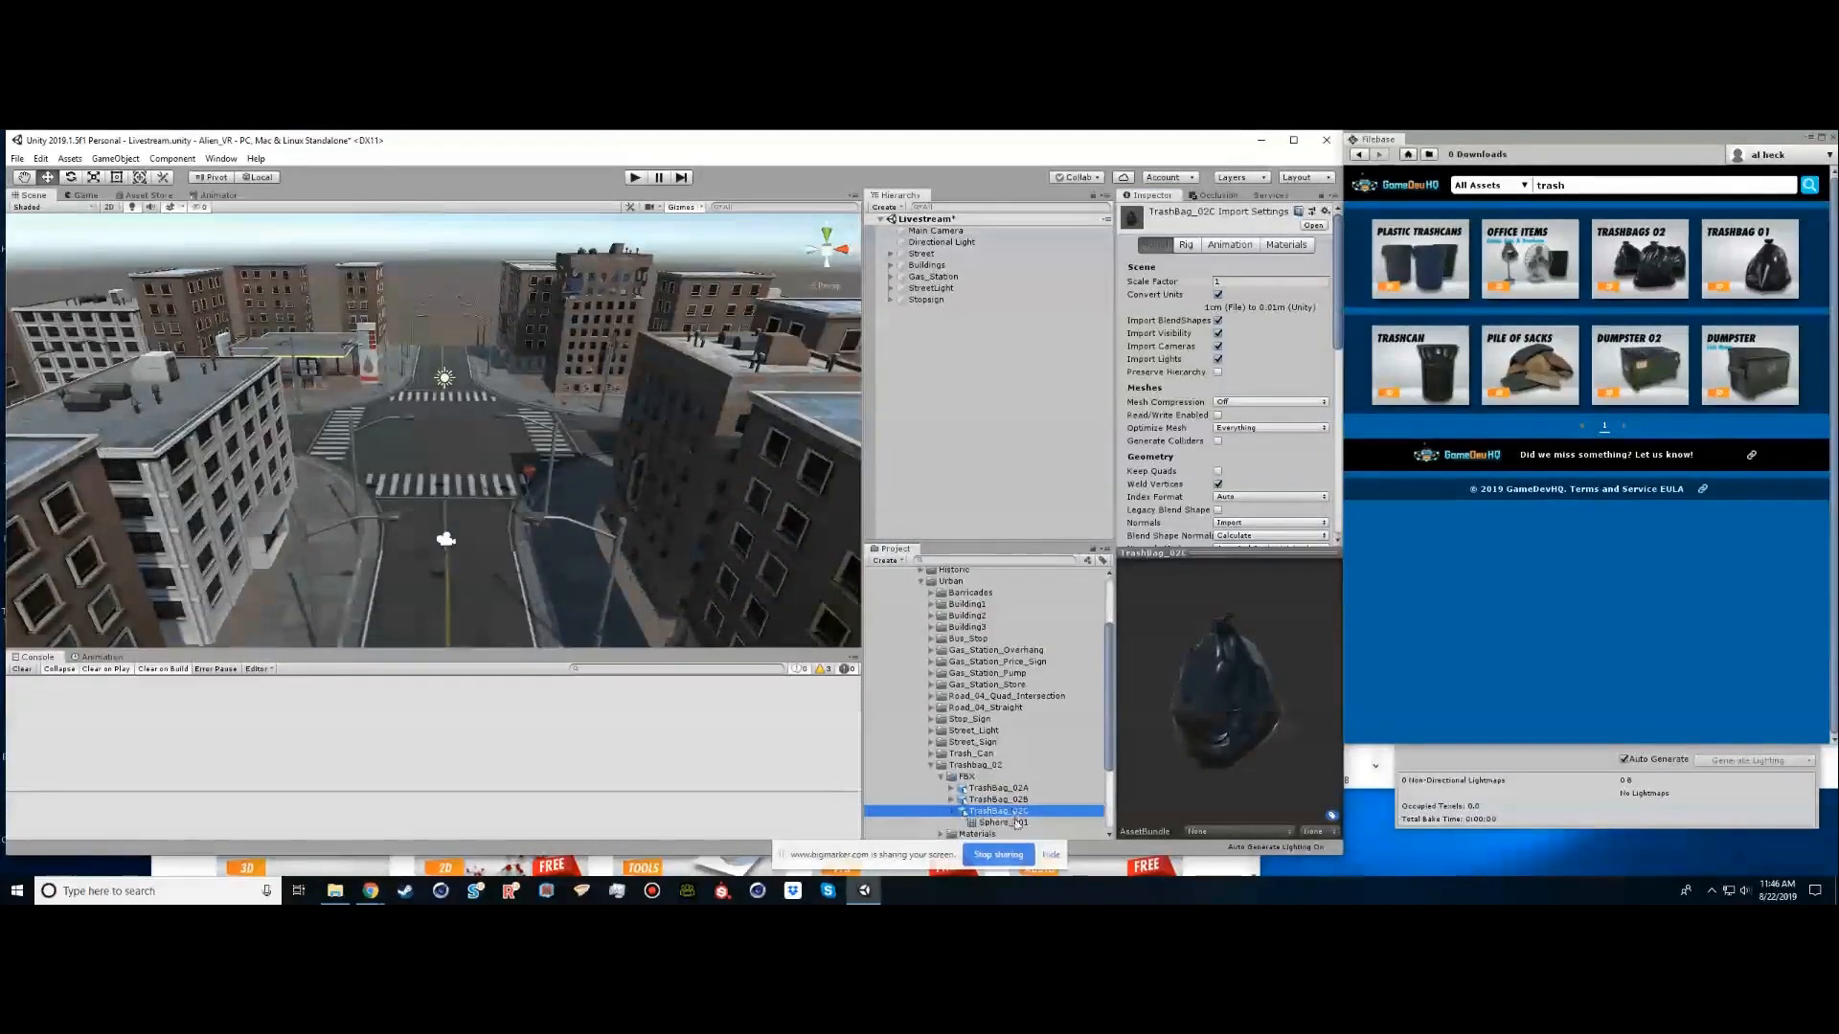
{"action": "left_click", "coordinate": [1001, 822]}
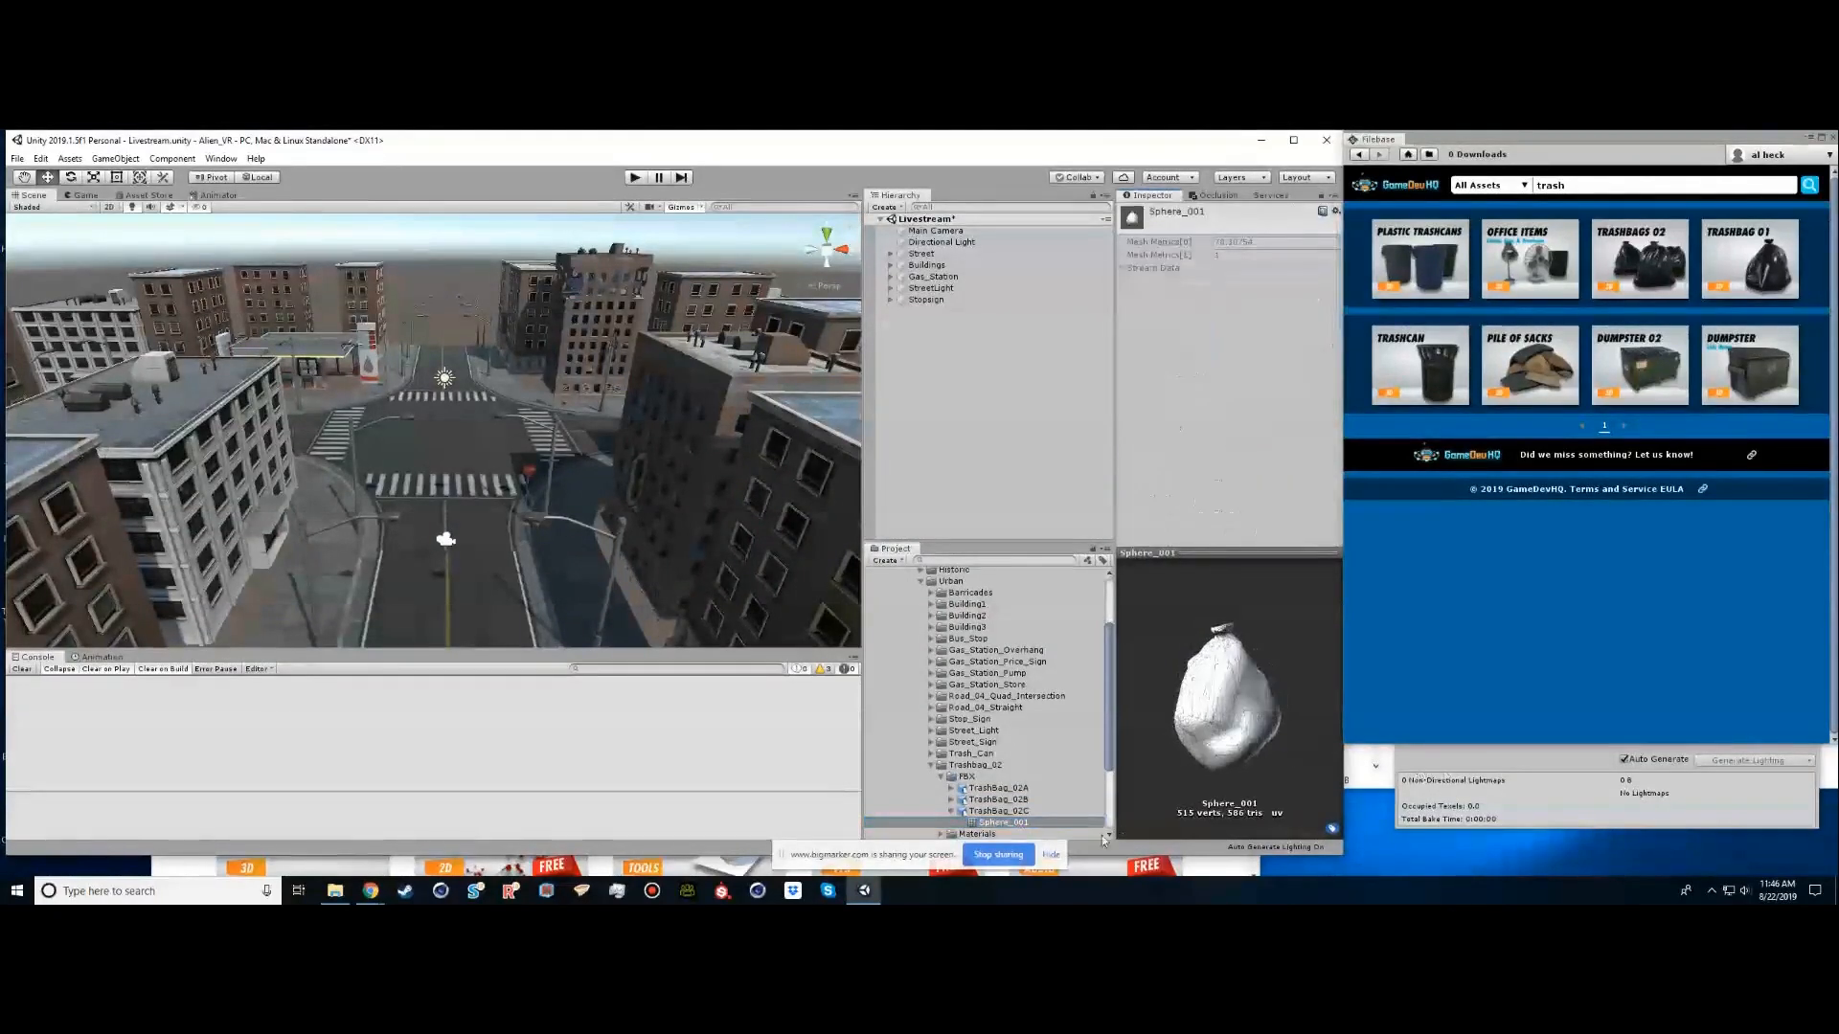
{"action": "left_click", "coordinate": [1000, 812]}
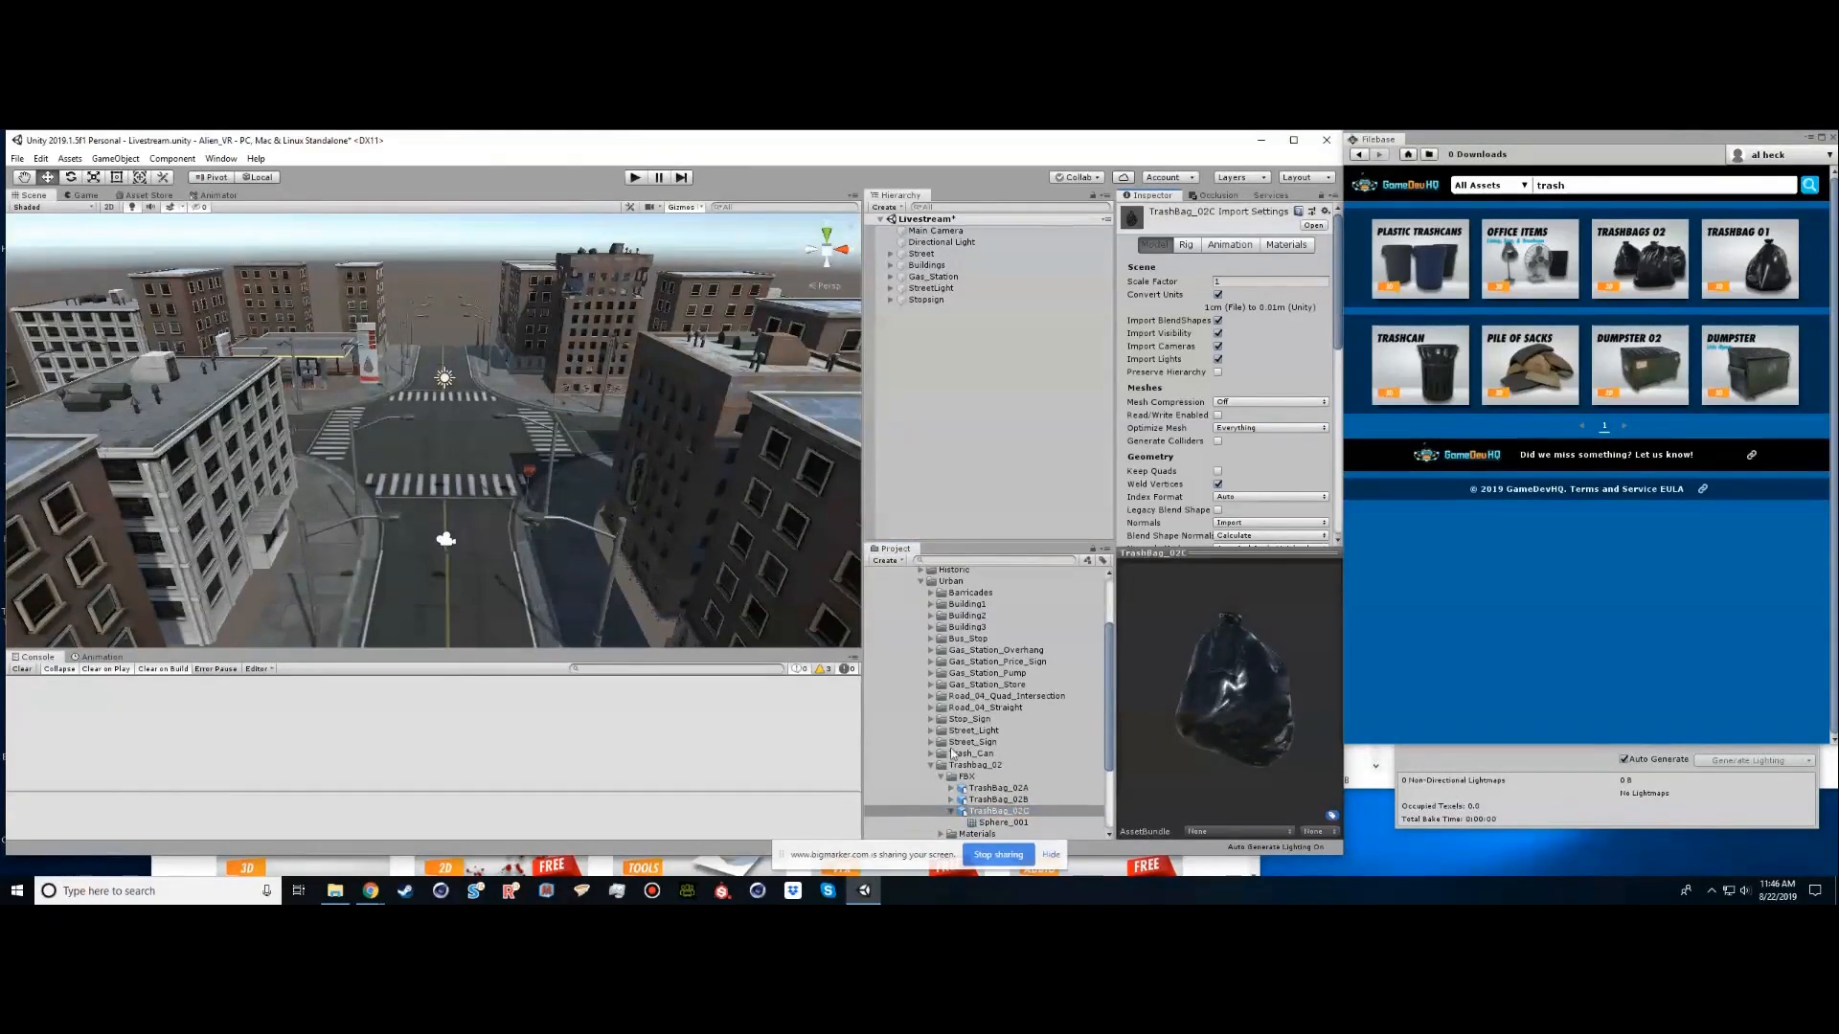
Add the TrashBag_02A, TrashBag_02B and TrashBag_02C models to the scene together
{"action": "left_click", "coordinate": [993, 789]}
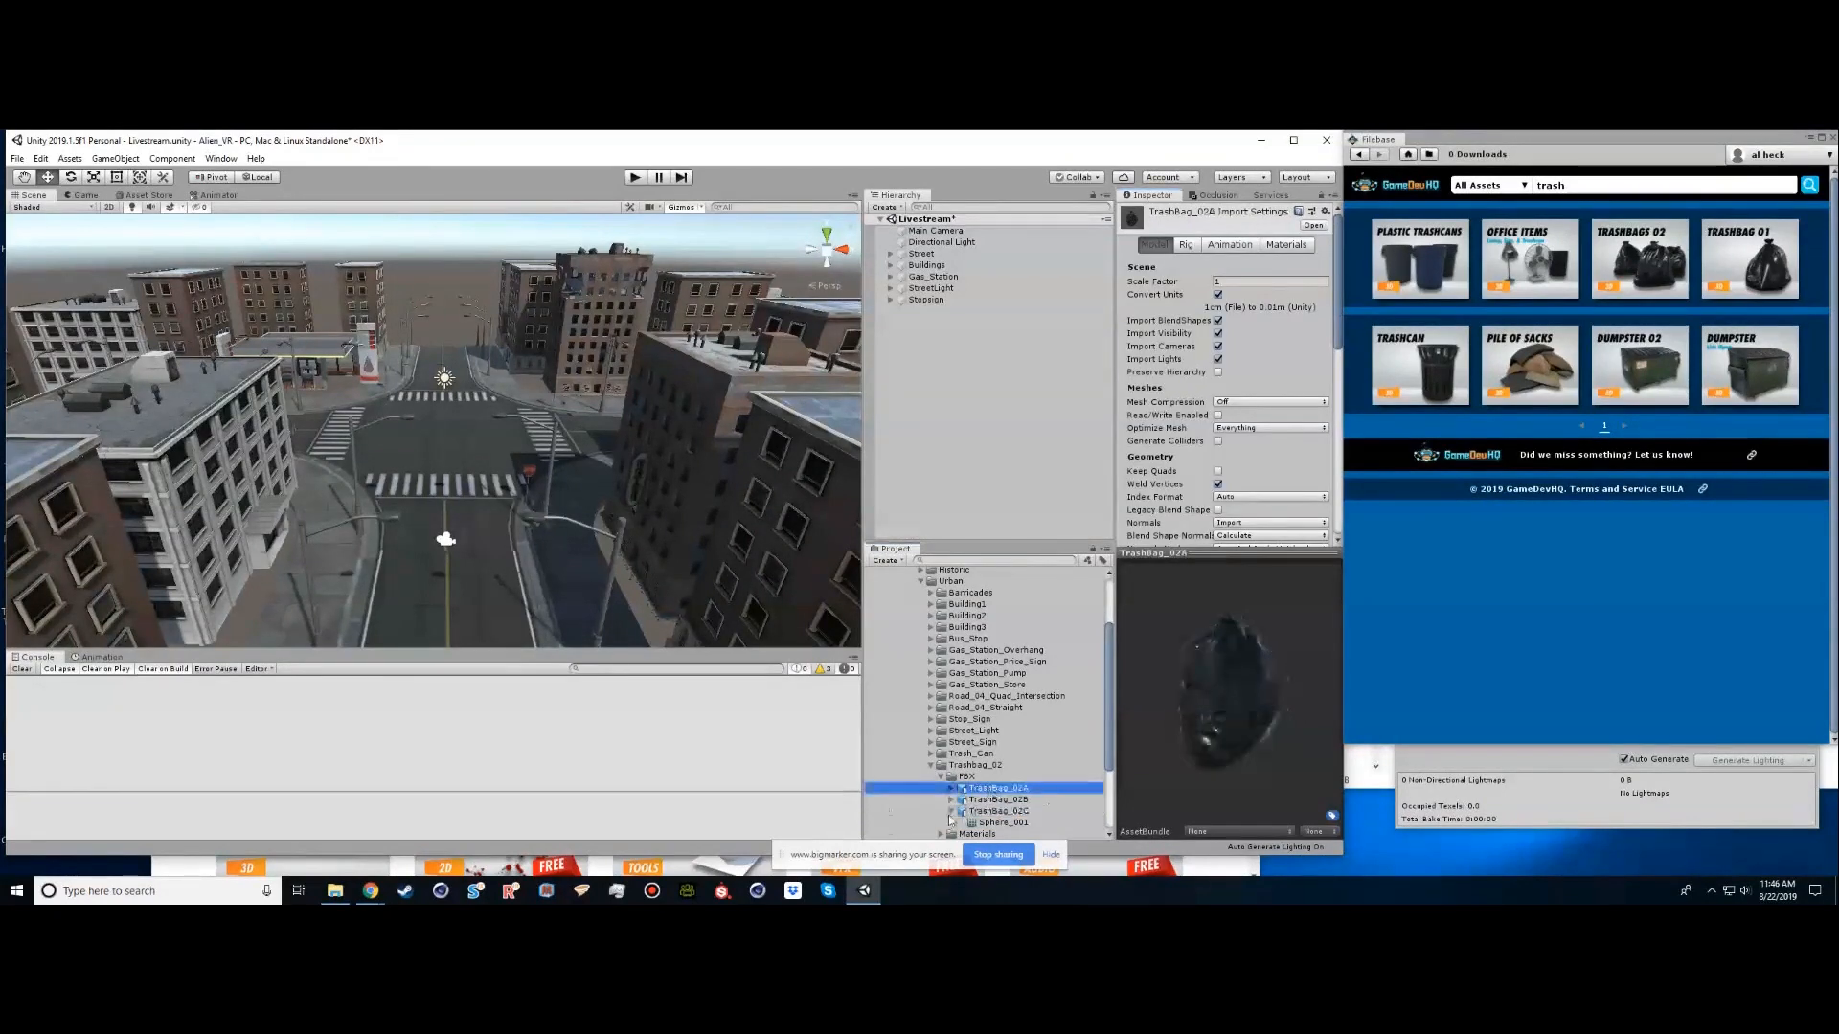
{"action": "left_click", "coordinate": [951, 814]}
{"action": "left_click", "coordinate": [996, 811], "text": "shift"}
{"action": "left_click_drag", "start_coordinate": [996, 810], "coordinate": [939, 365]}
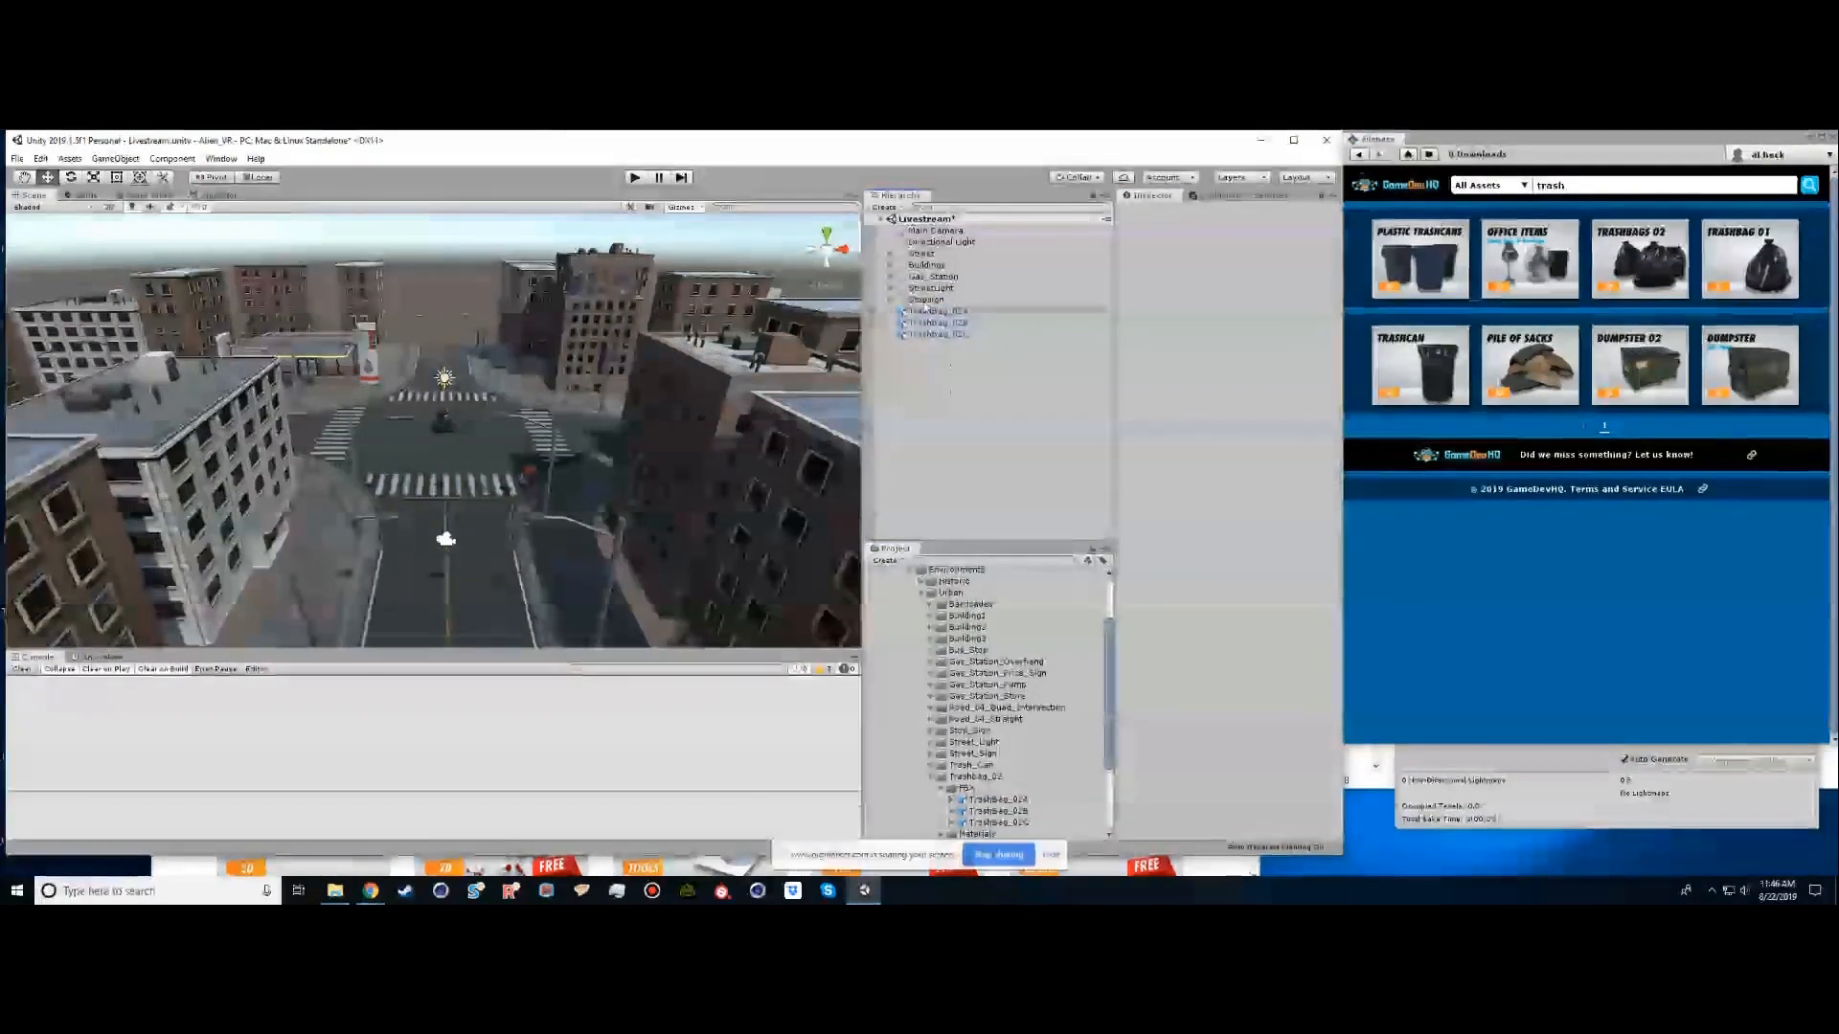
Scale the three trash bags in the middle of the intersection down together to about 0.7875
{"action": "key", "text": "f"}
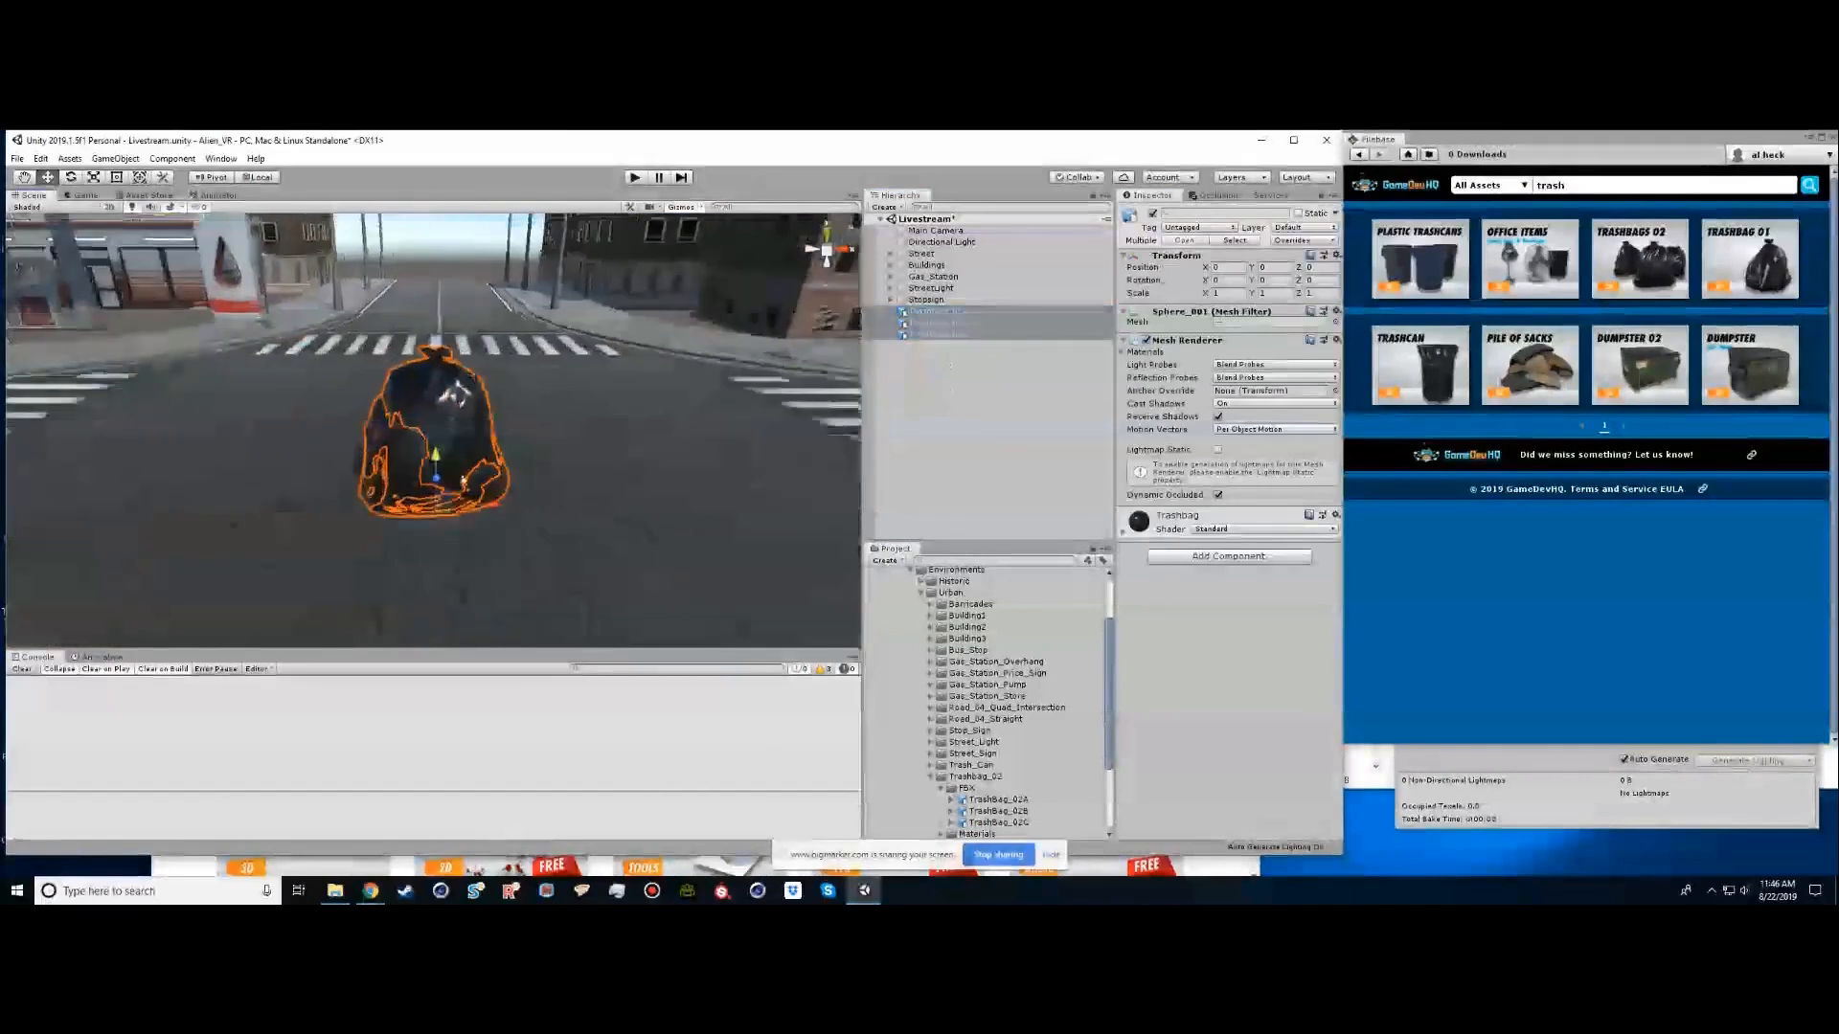
{"action": "key", "text": "r"}
{"action": "left_click_drag", "start_coordinate": [437, 506], "coordinate": [420, 512]}
{"action": "left_click", "coordinate": [989, 408]}
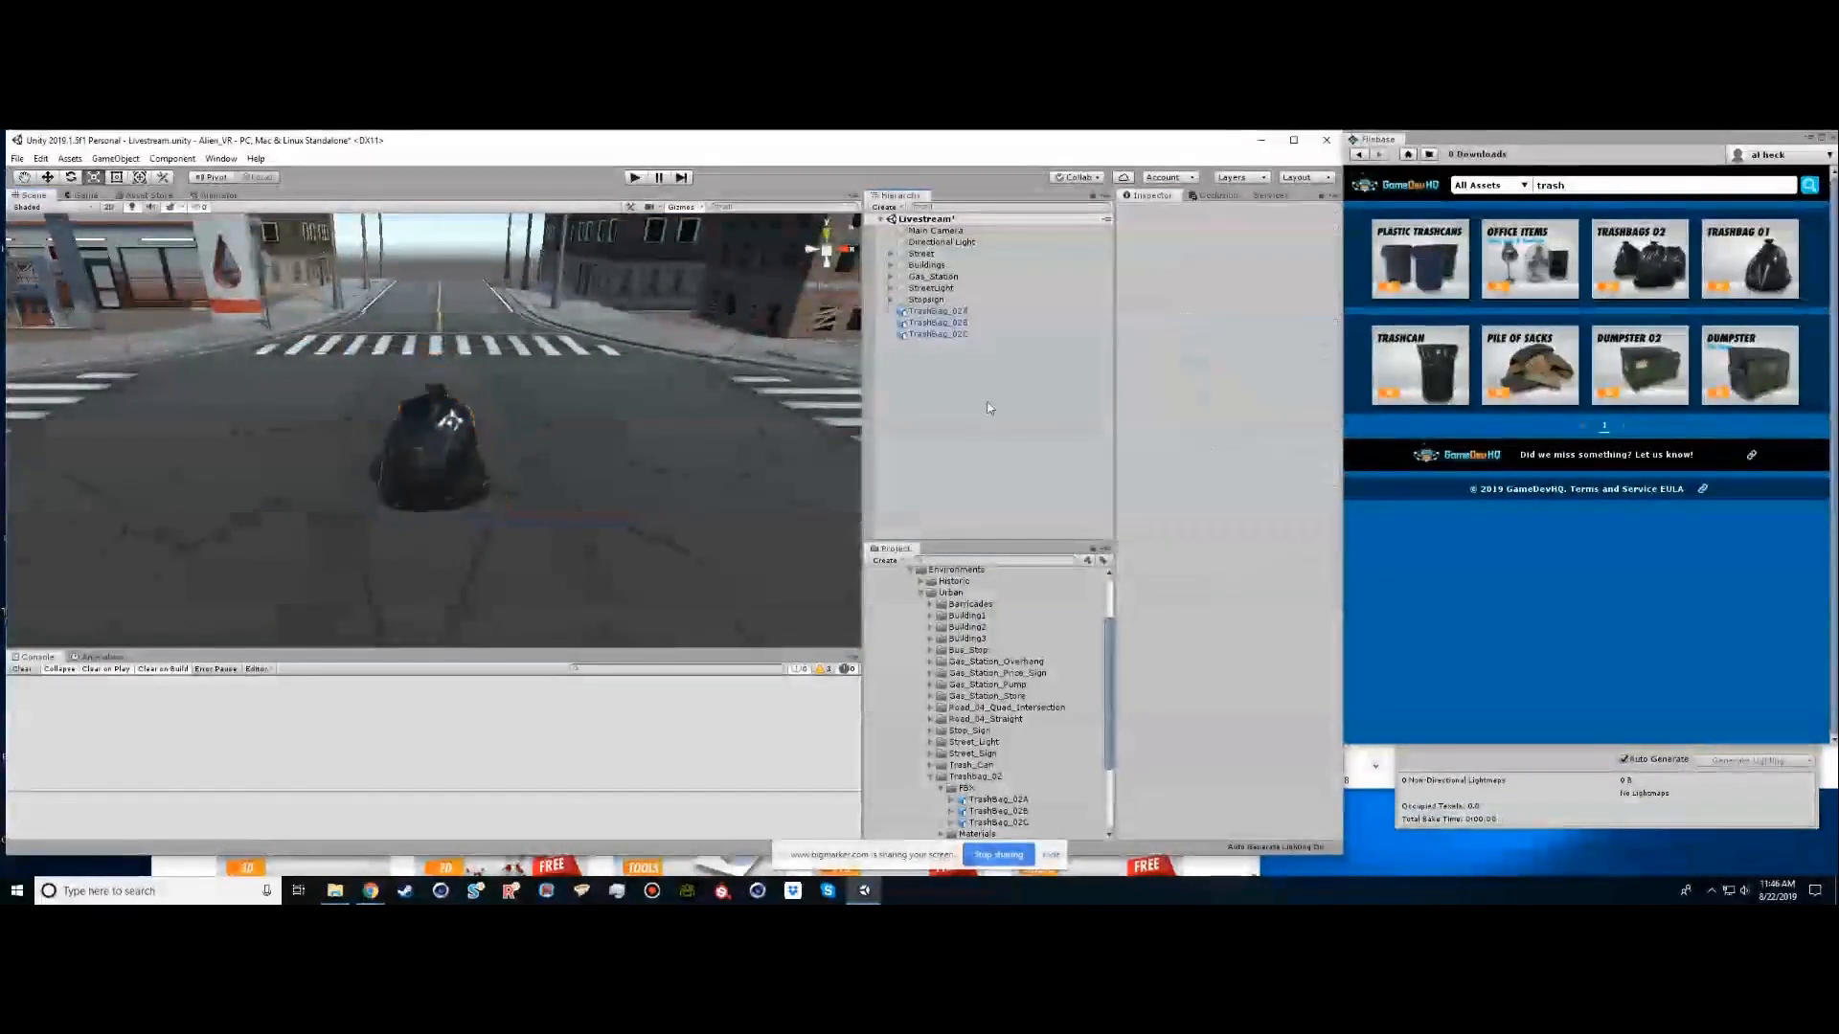
From a top view, duplicate TrashBag_02A and spread six copies along the sidewalks, the last at about X 12.33, Z 5.02
{"action": "left_click", "coordinate": [827, 235]}
{"action": "right_click_drag", "start_coordinate": [588, 412], "coordinate": [300, 430], "text": "alt"}
{"action": "left_click", "coordinate": [435, 431]}
{"action": "key", "text": "e"}
{"action": "key", "text": "w"}
{"action": "left_click_drag", "start_coordinate": [445, 424], "coordinate": [216, 458]}
{"action": "key", "text": "ctrl+d"}
{"action": "key", "text": "ctrl+d"}
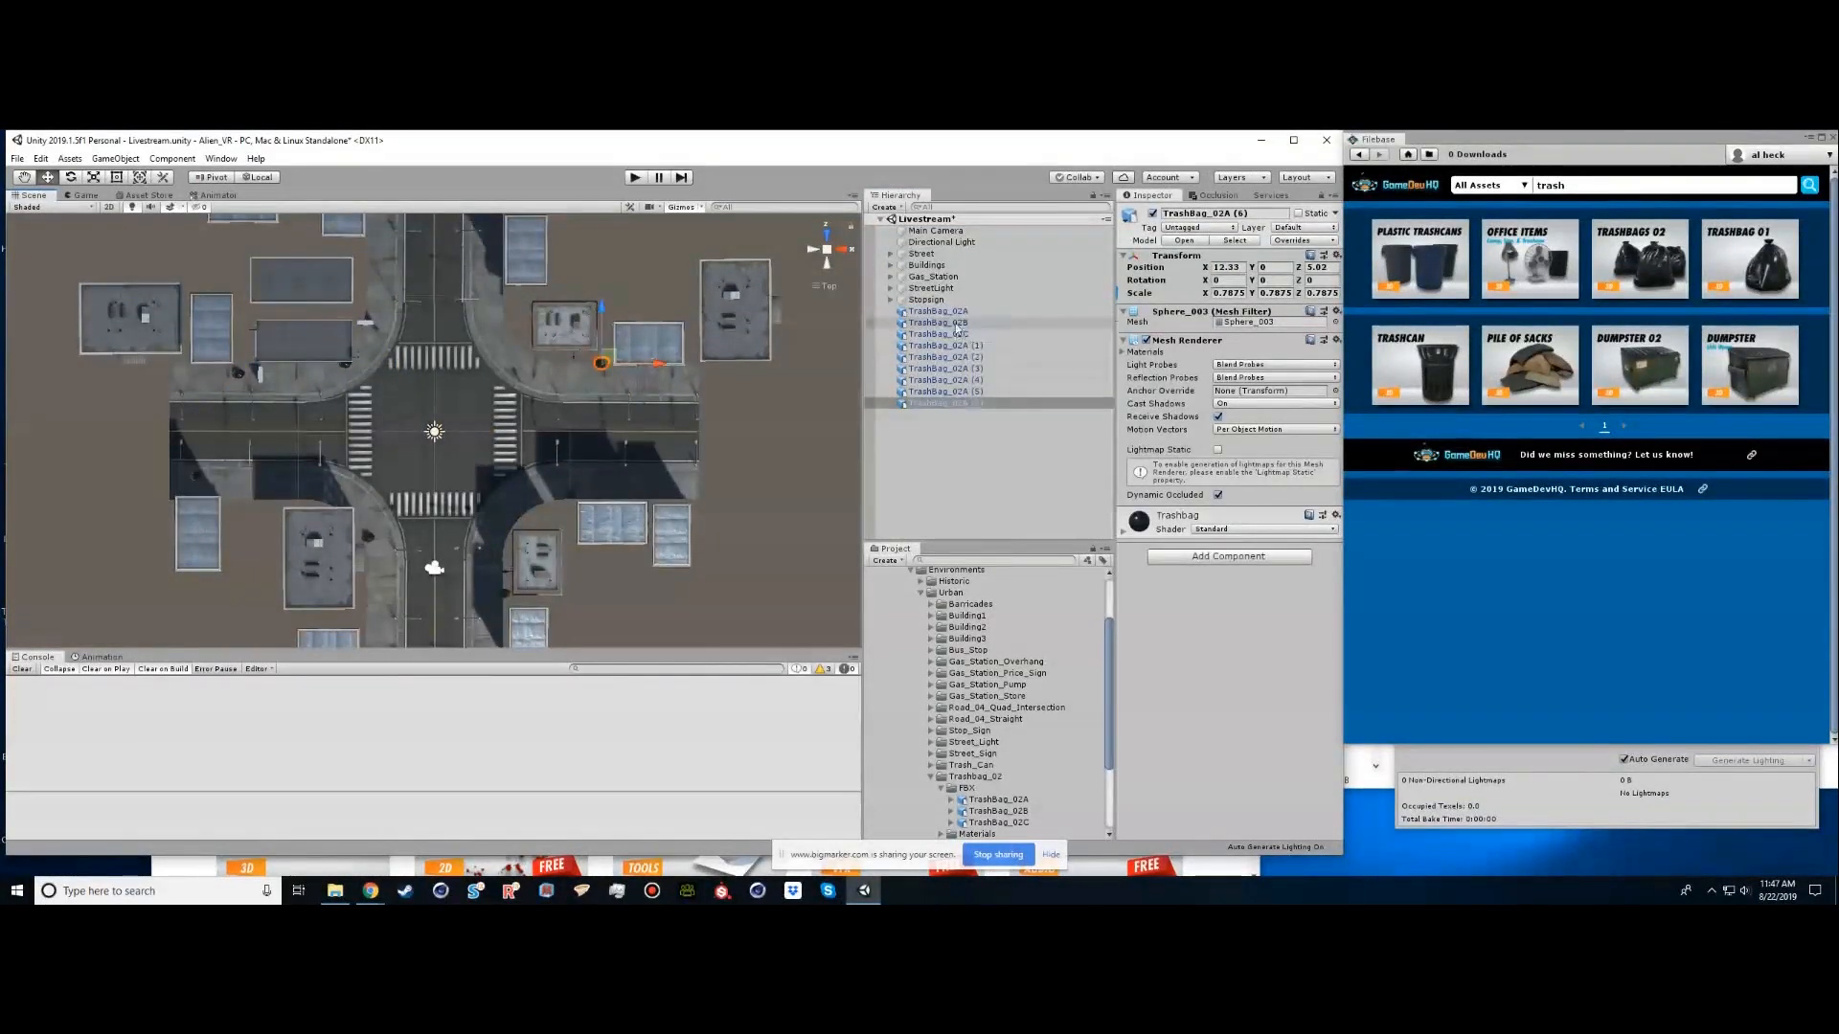
Duplicate TrashBag_02B and spread six copies around the intersection, the last beside the far road near the gas station
{"action": "left_click", "coordinate": [938, 323]}
{"action": "key", "text": "ctrl+d"}
{"action": "left_click_drag", "start_coordinate": [443, 422], "coordinate": [371, 289]}
{"action": "key", "text": "ctrl+d"}
{"action": "key", "text": "ctrl+d"}
{"action": "key", "text": "ctrl+d"}
{"action": "key", "text": "ctrl+d"}
{"action": "key", "text": "ctrl+d"}
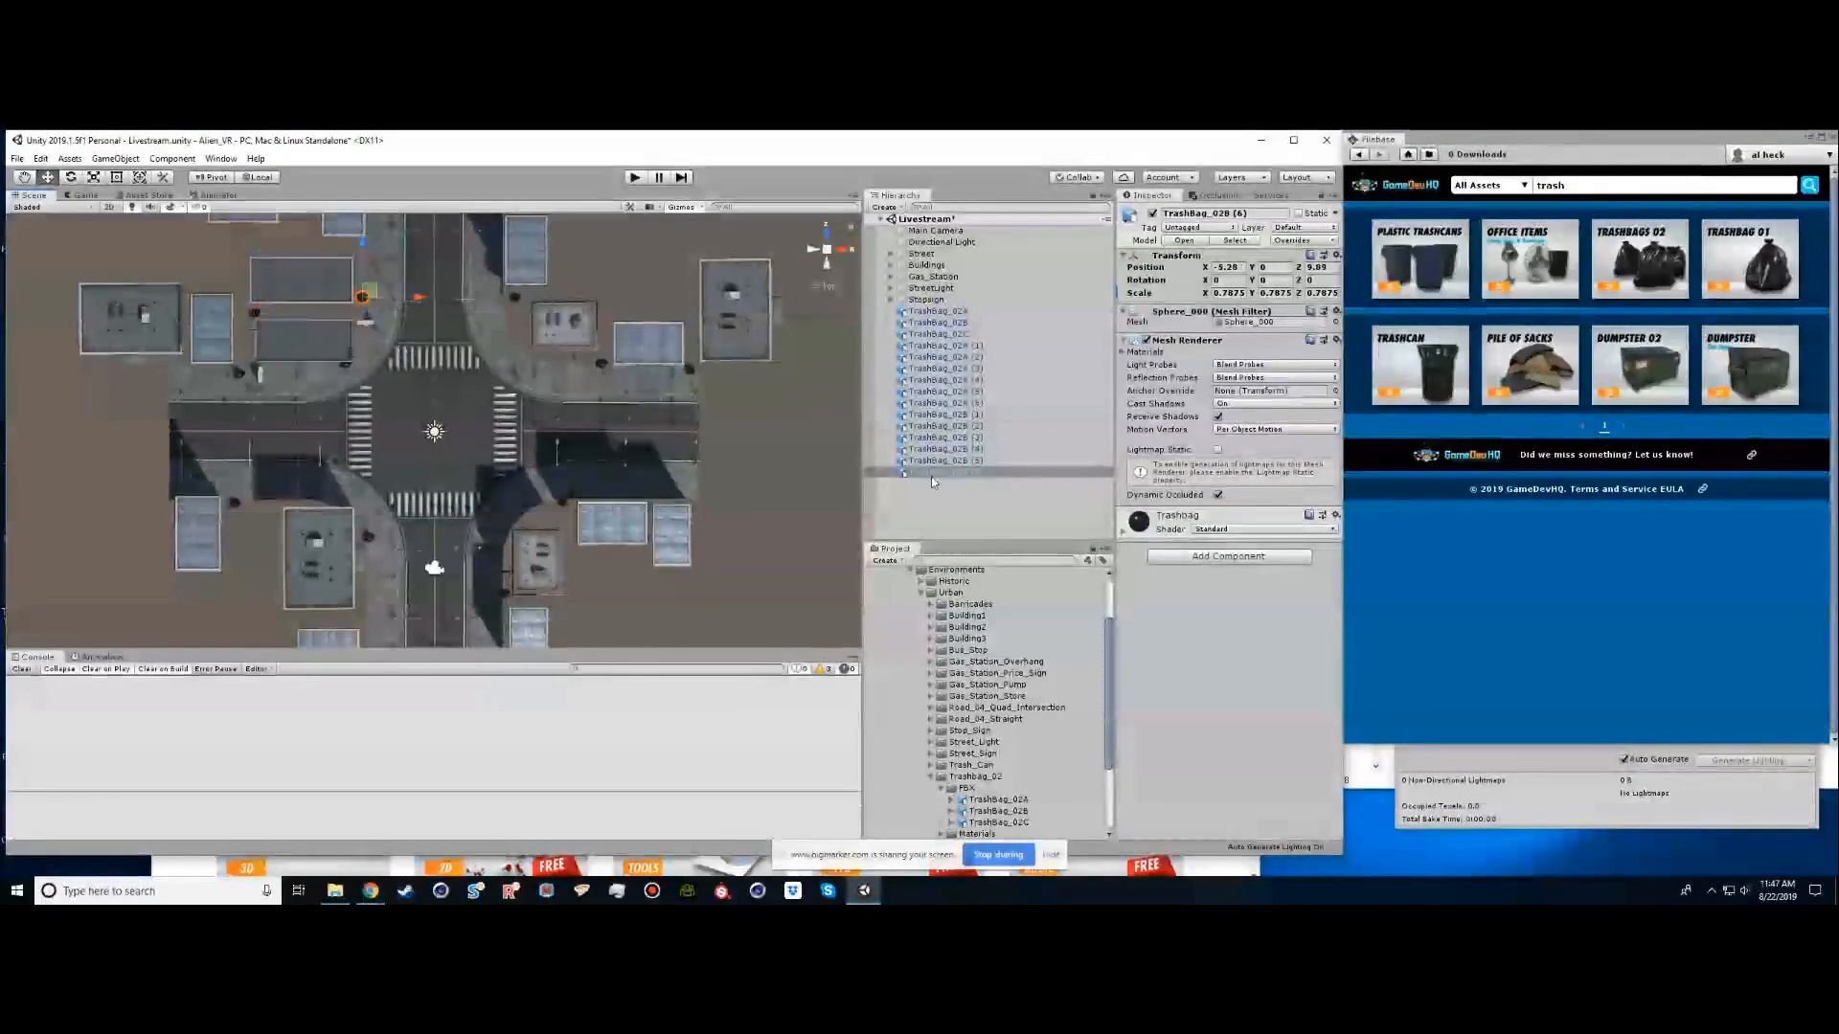
Duplicate TrashBag_02C and spread the copies along the streets, then collapse the Trashbag and Street groups
{"action": "left_click", "coordinate": [948, 334]}
{"action": "key", "text": "ctrl+d"}
{"action": "left_click_drag", "start_coordinate": [440, 423], "coordinate": [278, 407]}
{"action": "key", "text": "ctrl+d"}
{"action": "key", "text": "ctrl+d"}
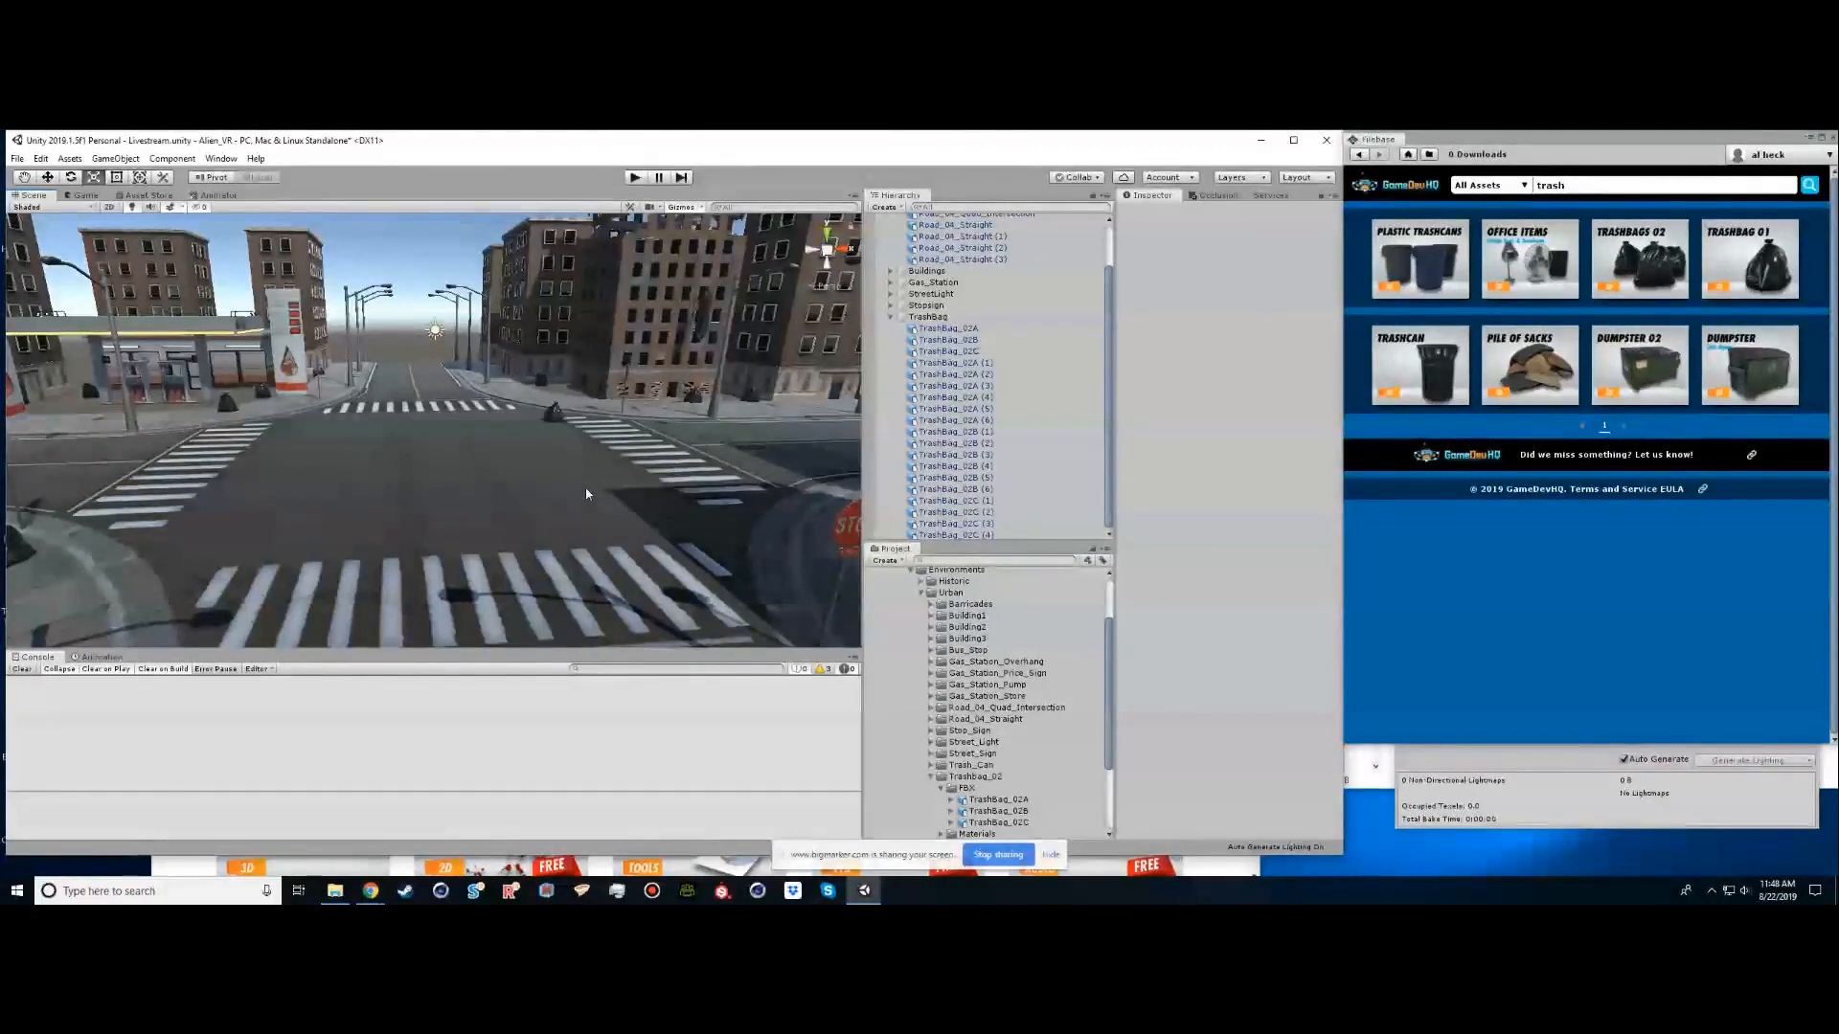
{"action": "left_click", "coordinate": [890, 316]}
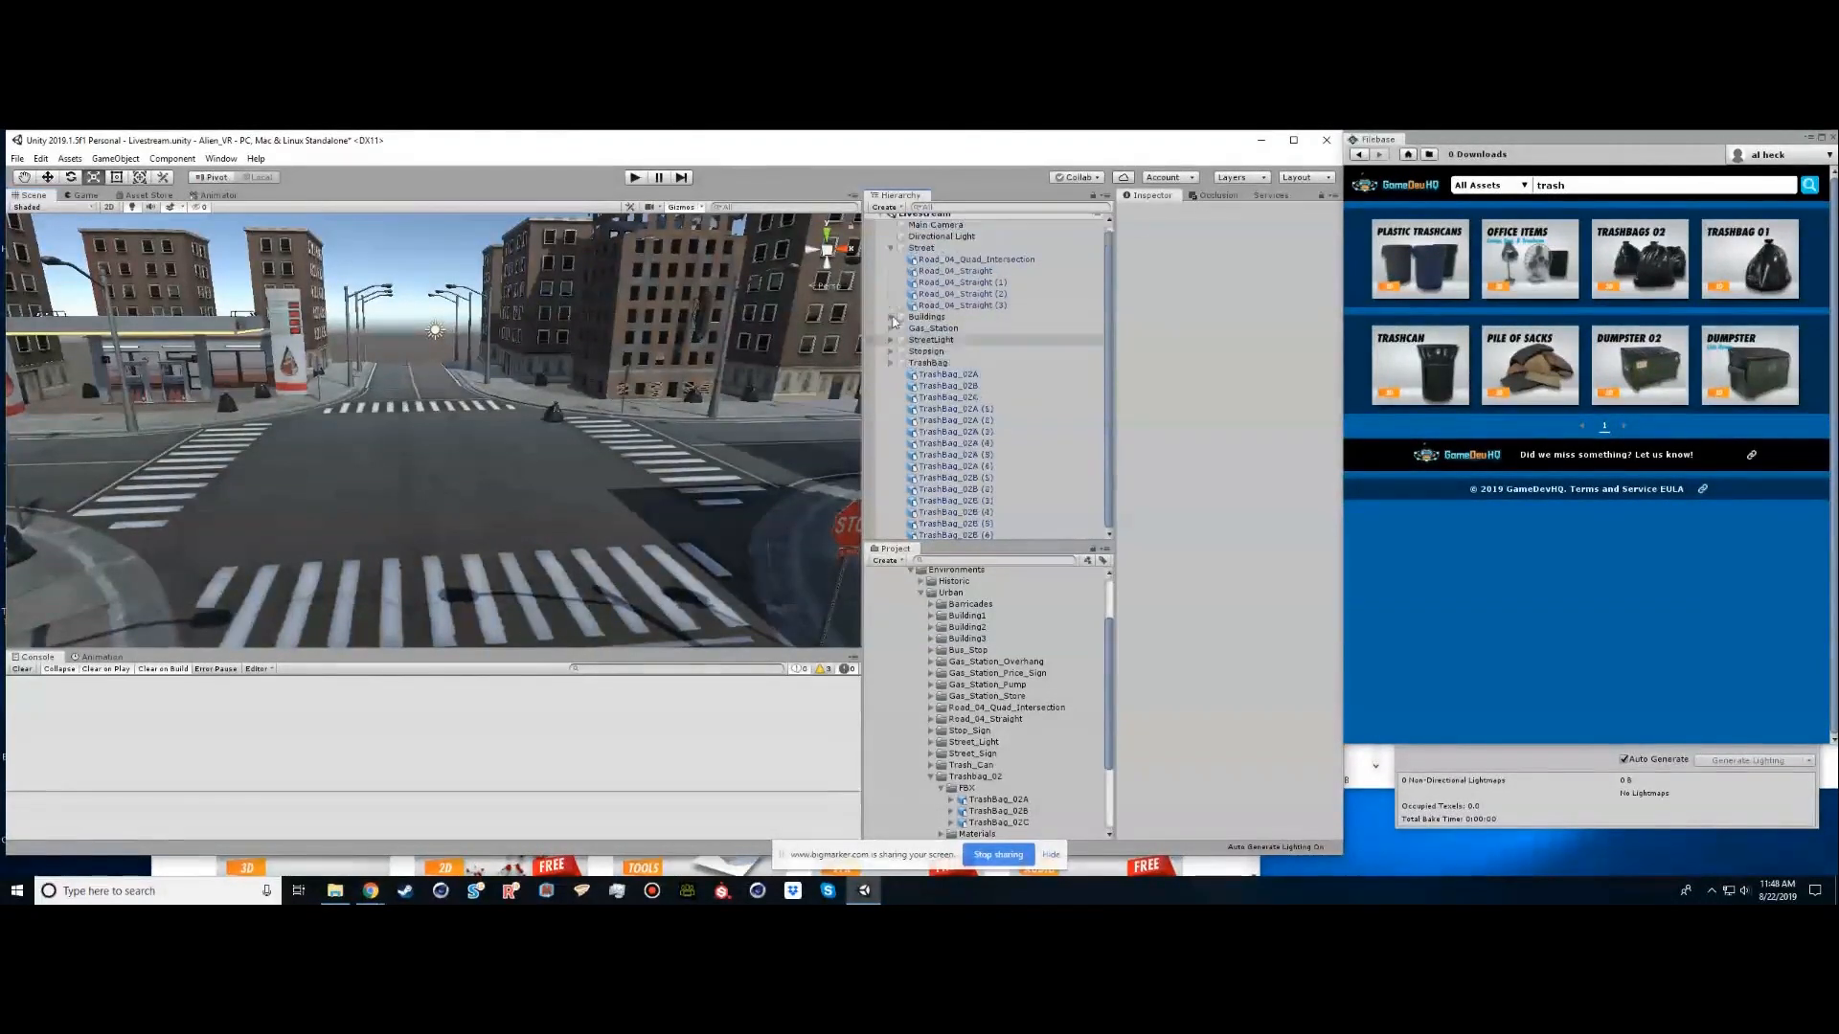
{"action": "left_click", "coordinate": [890, 253]}
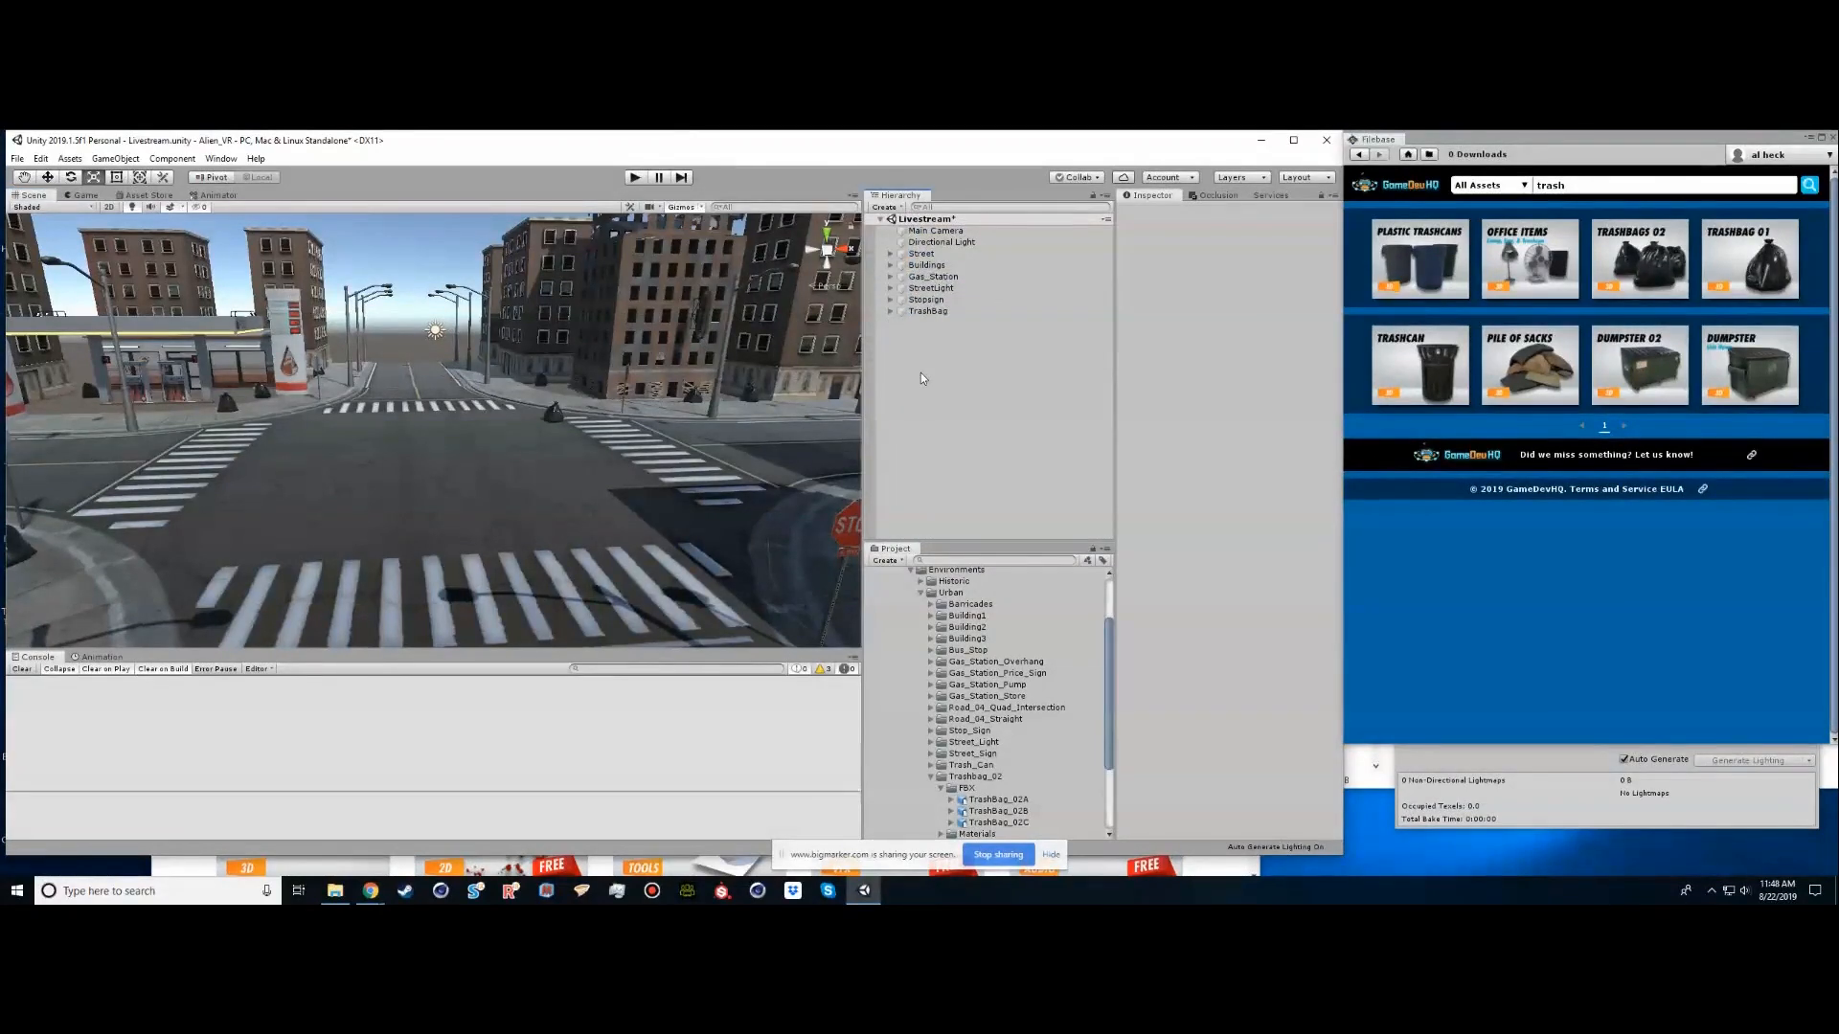
Preview the Barricade model from the Urban Barricades folder and add it to the scene
{"action": "left_click", "coordinate": [951, 628]}
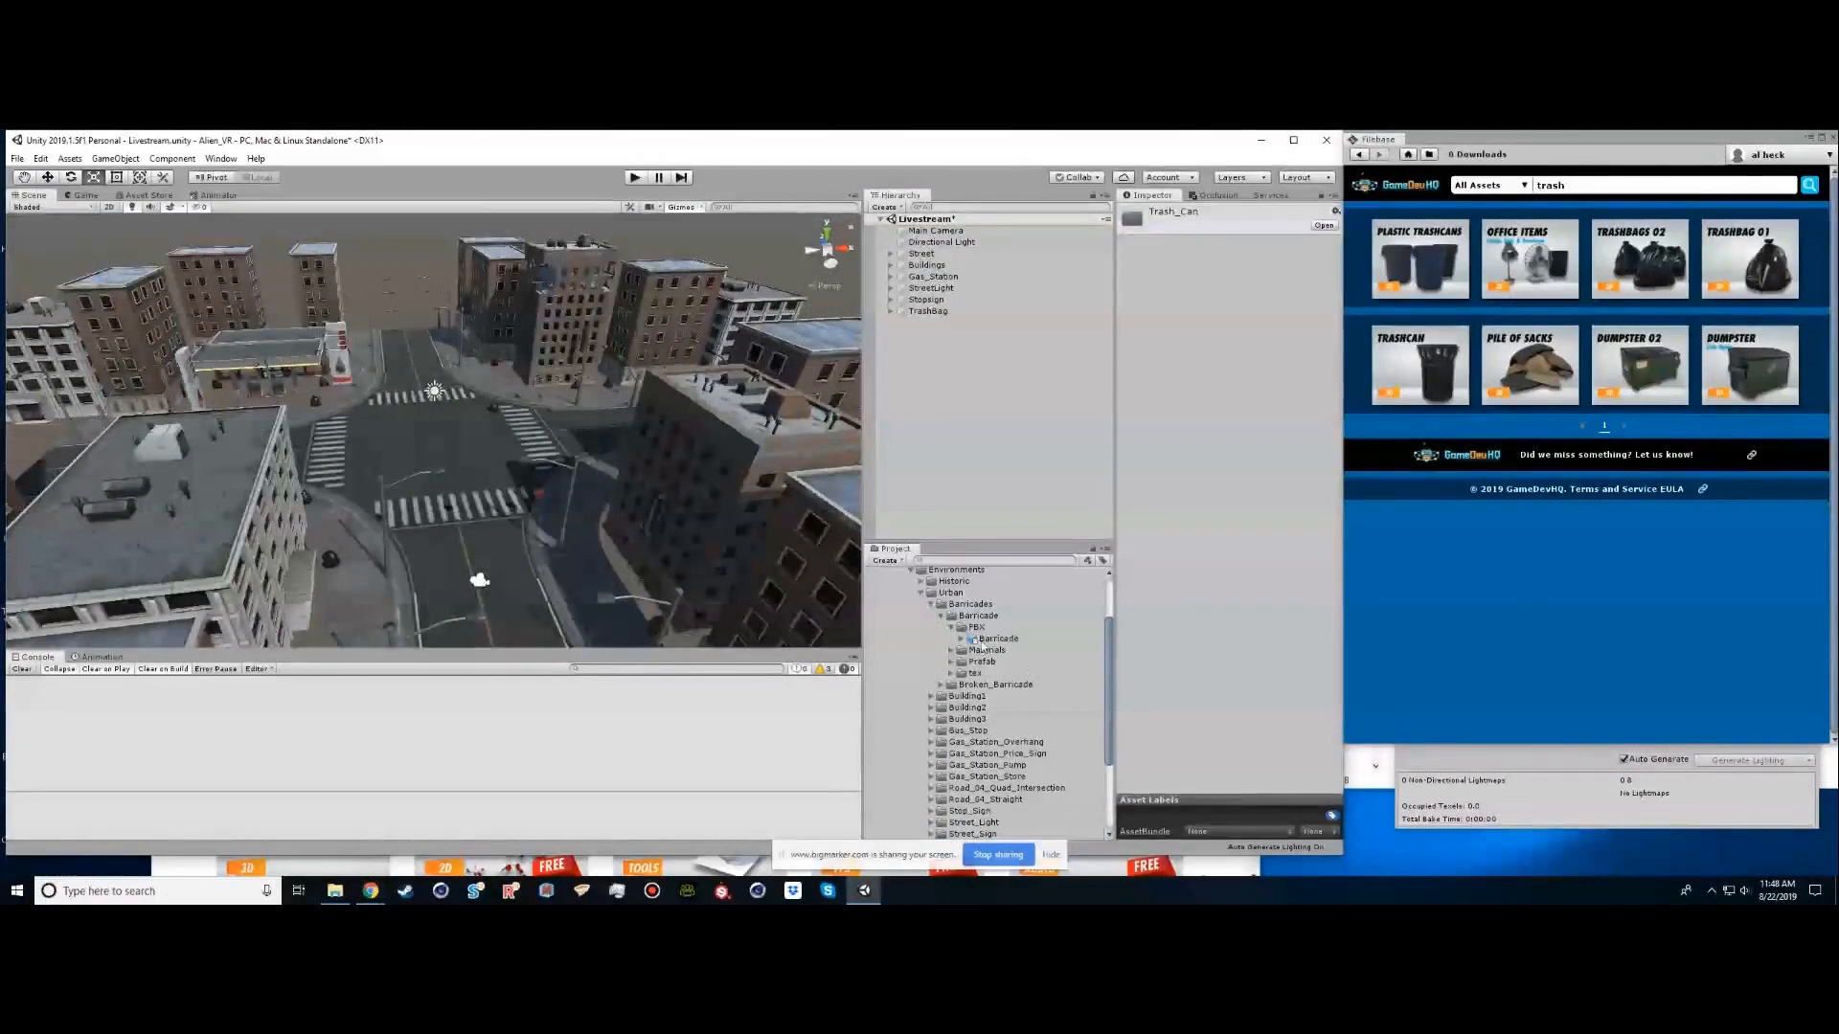
{"action": "left_click", "coordinate": [996, 639]}
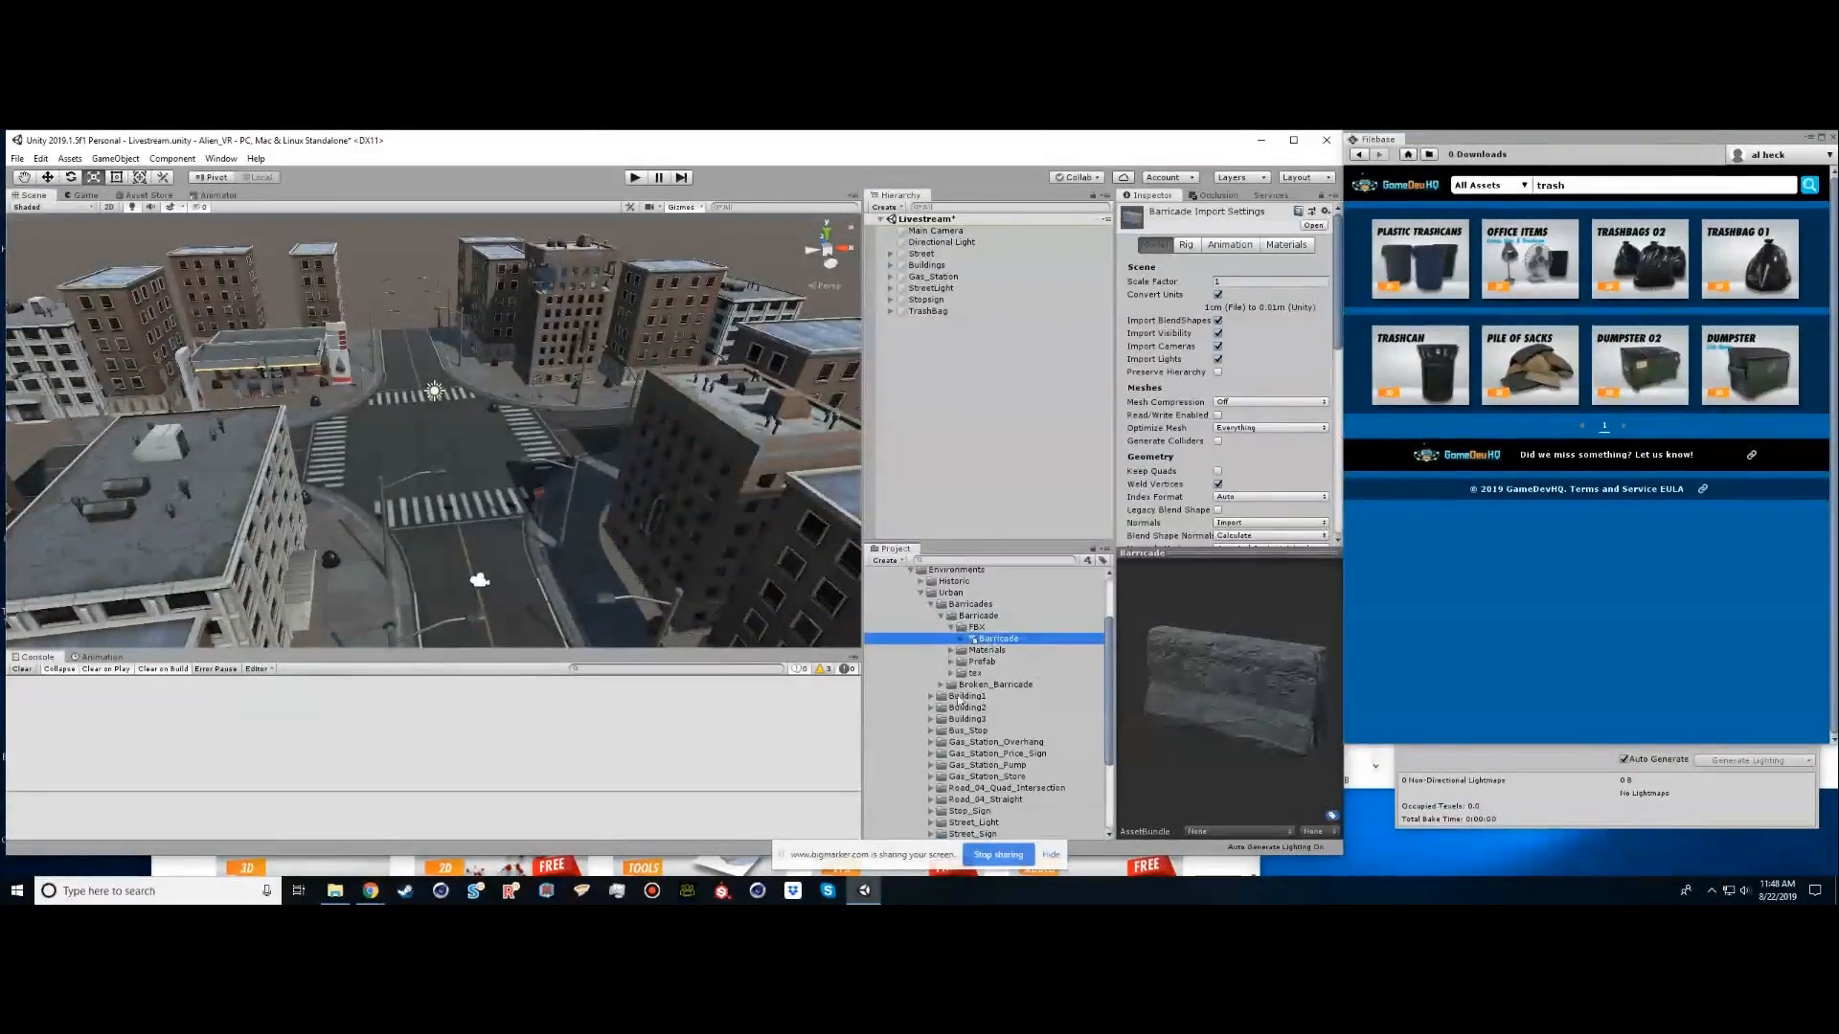
{"action": "scroll", "coordinate": [994, 740], "scroll_direction": "down", "scroll_amount": 3}
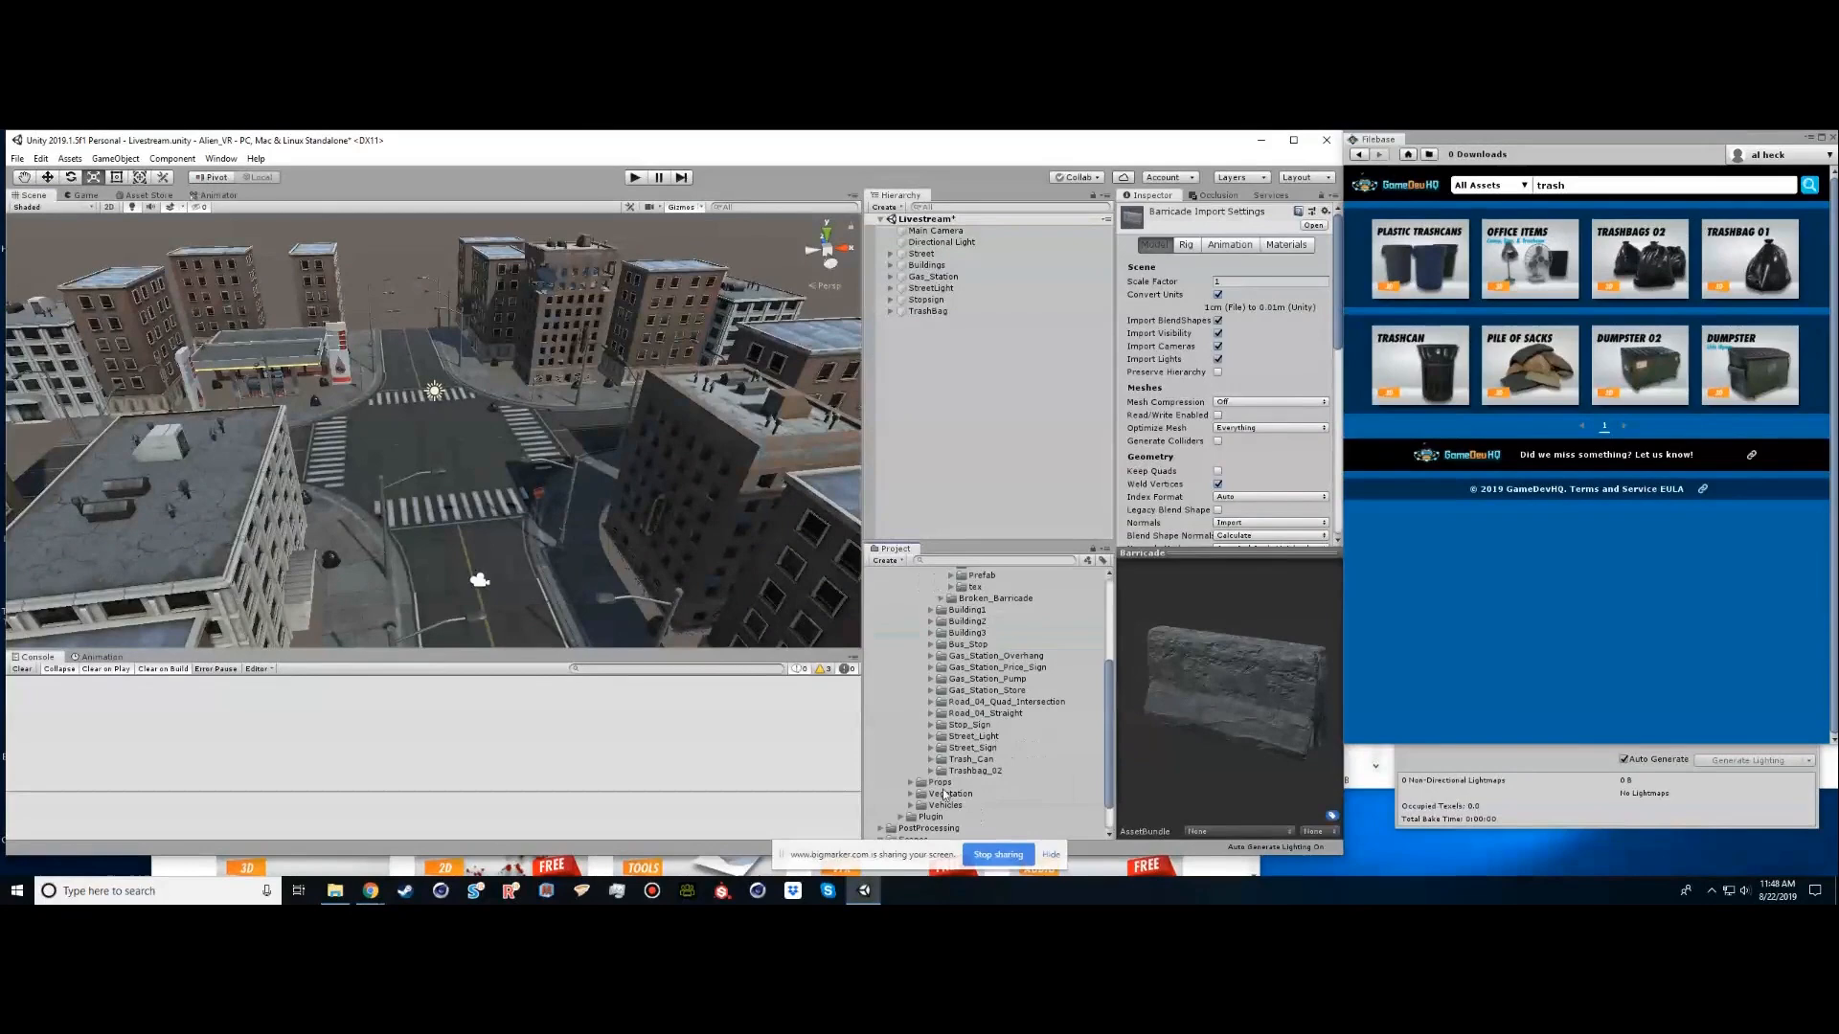
{"action": "scroll", "coordinate": [926, 781], "scroll_direction": "up", "scroll_amount": 2}
{"action": "left_click_drag", "start_coordinate": [996, 609], "coordinate": [959, 374]}
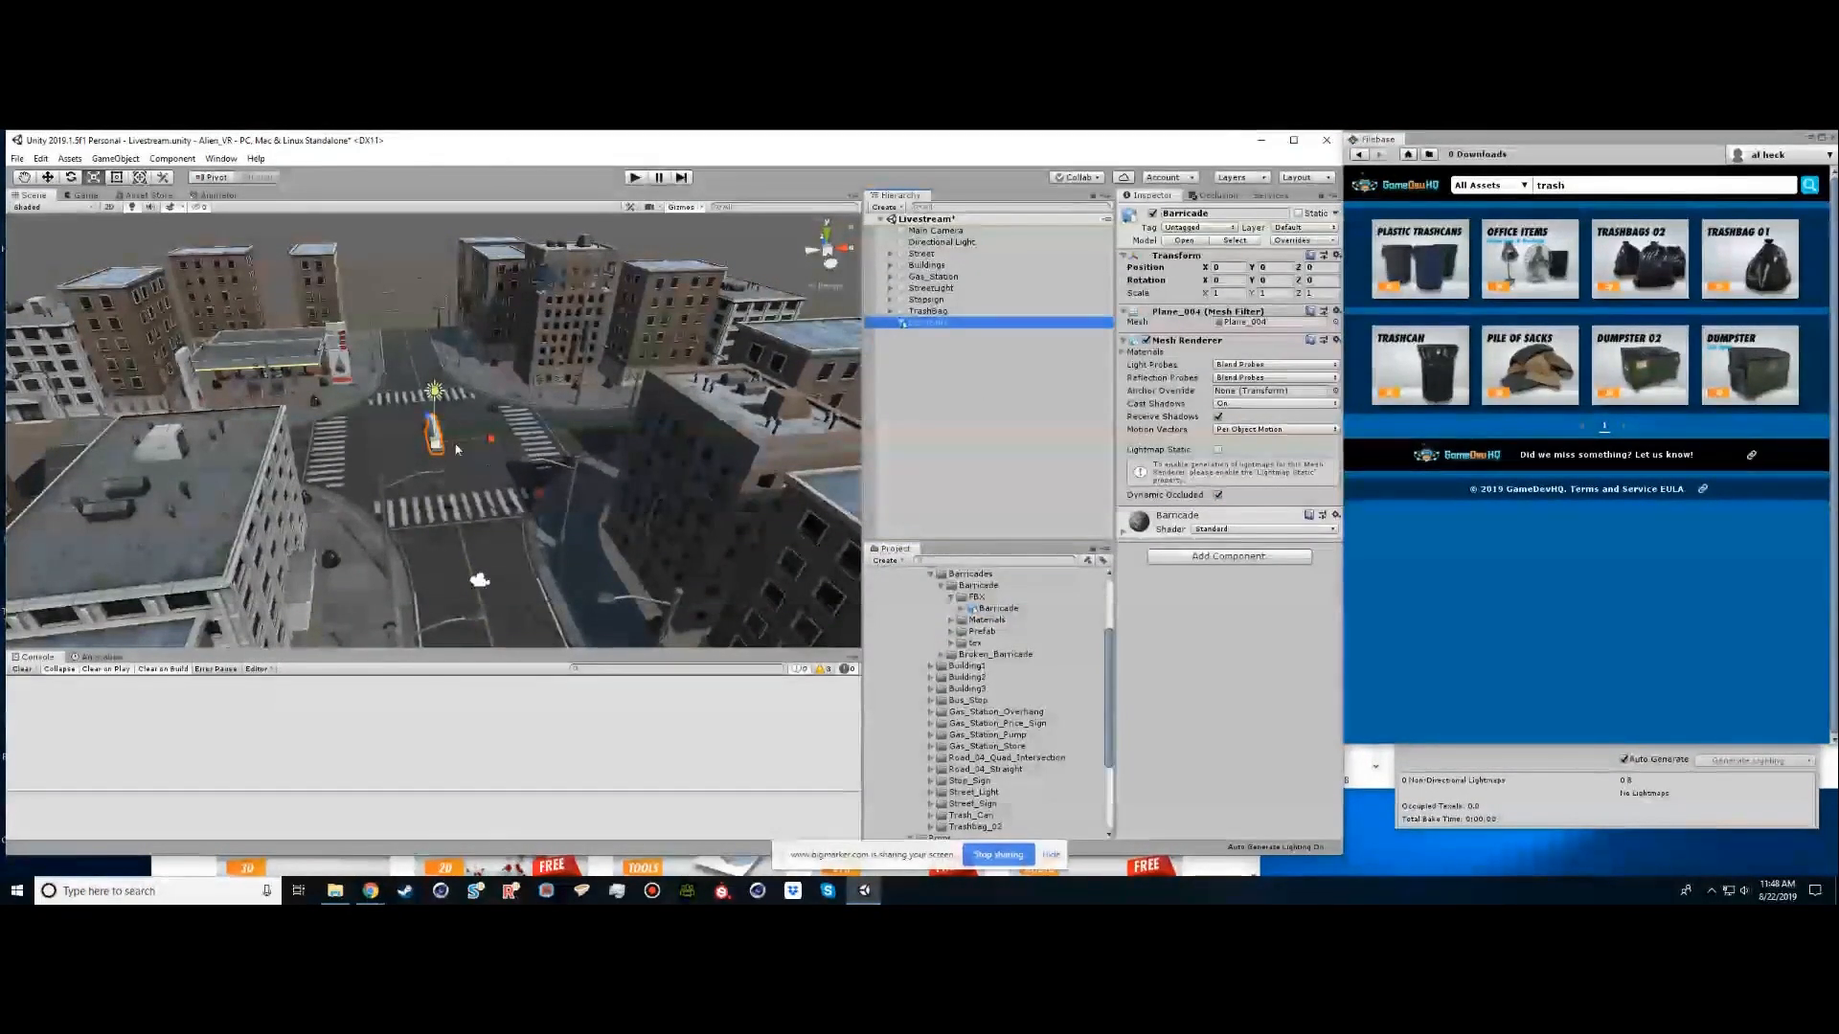
Scale the barricade to about 0.641, move it to the far end of the road and rotate it to about -115.4 on Y
{"action": "left_click_drag", "start_coordinate": [437, 443], "coordinate": [379, 333]}
{"action": "key", "text": "w"}
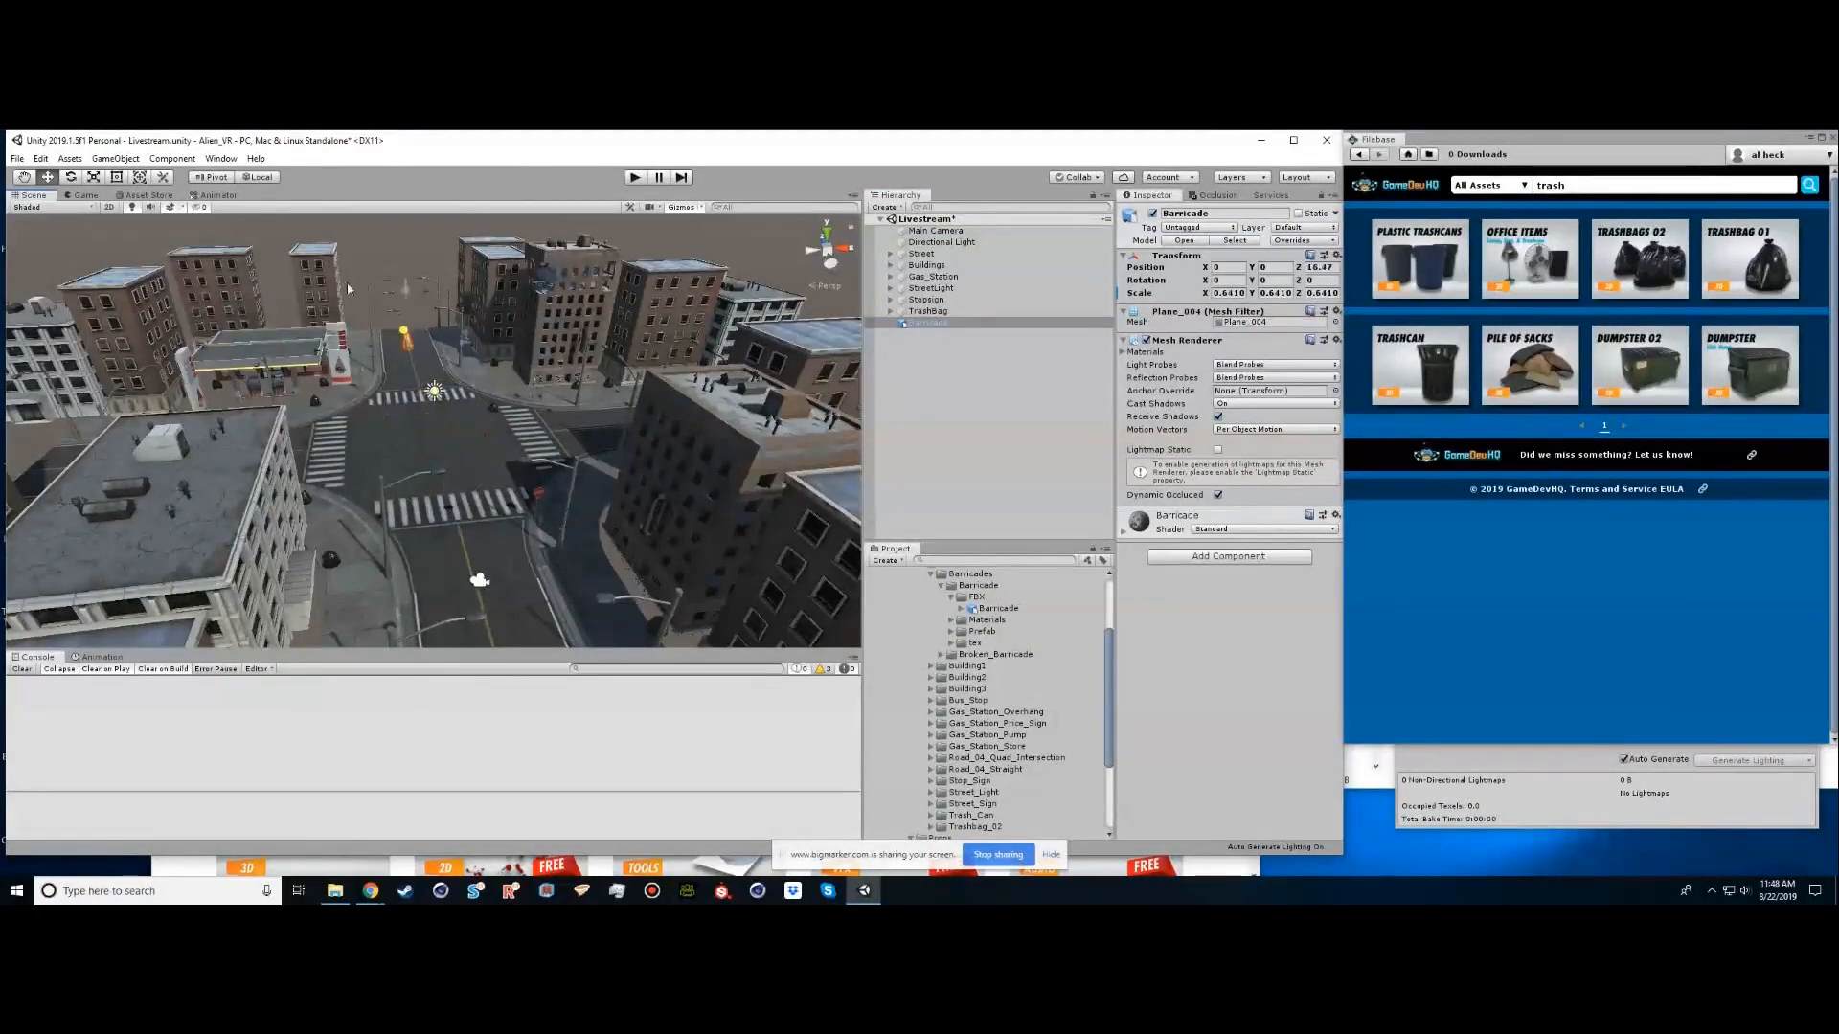
{"action": "key", "text": "f"}
{"action": "left_click_drag", "start_coordinate": [435, 440], "coordinate": [438, 427]}
{"action": "key", "text": "e"}
{"action": "left_click_drag", "start_coordinate": [421, 500], "coordinate": [594, 460]}
{"action": "key", "text": "w"}
From a top view, move the barricade across to the gas-station side of the far road
{"action": "left_click", "coordinate": [829, 231]}
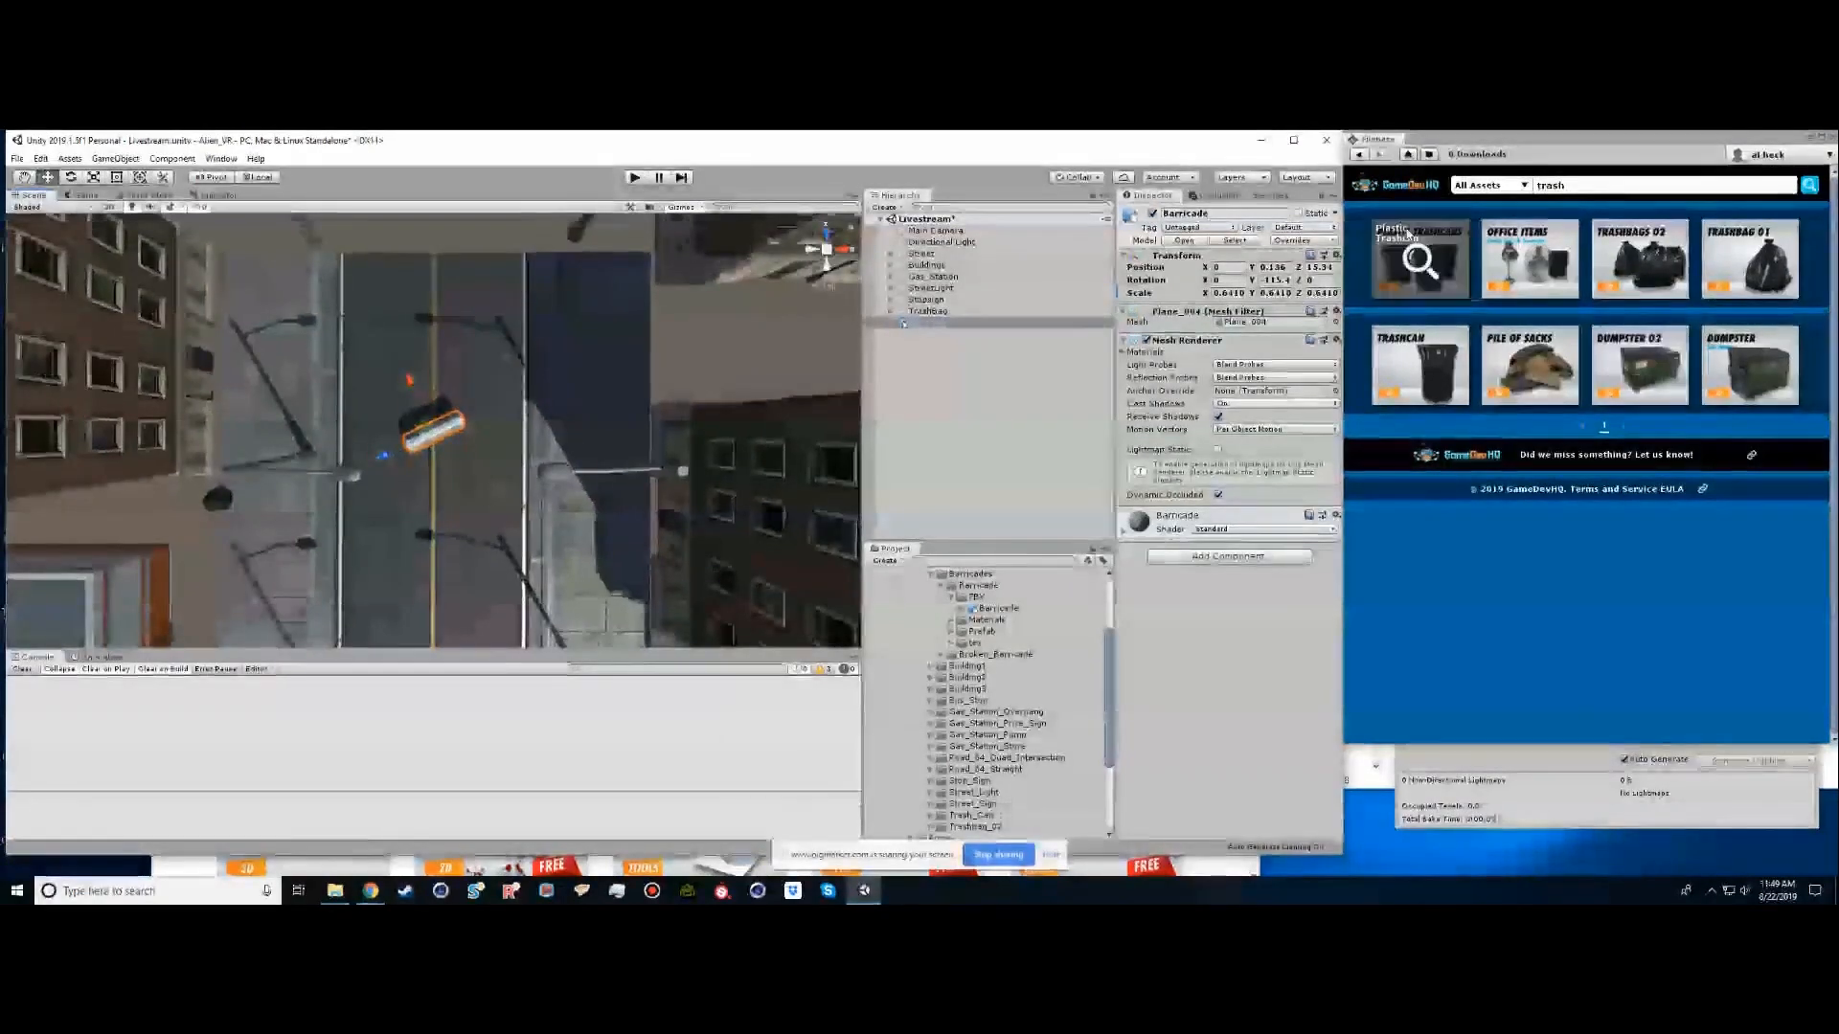
{"action": "left_click_drag", "start_coordinate": [424, 433], "coordinate": [256, 378]}
{"action": "left_click", "coordinate": [264, 387]}
{"action": "left_click", "coordinate": [276, 387]}
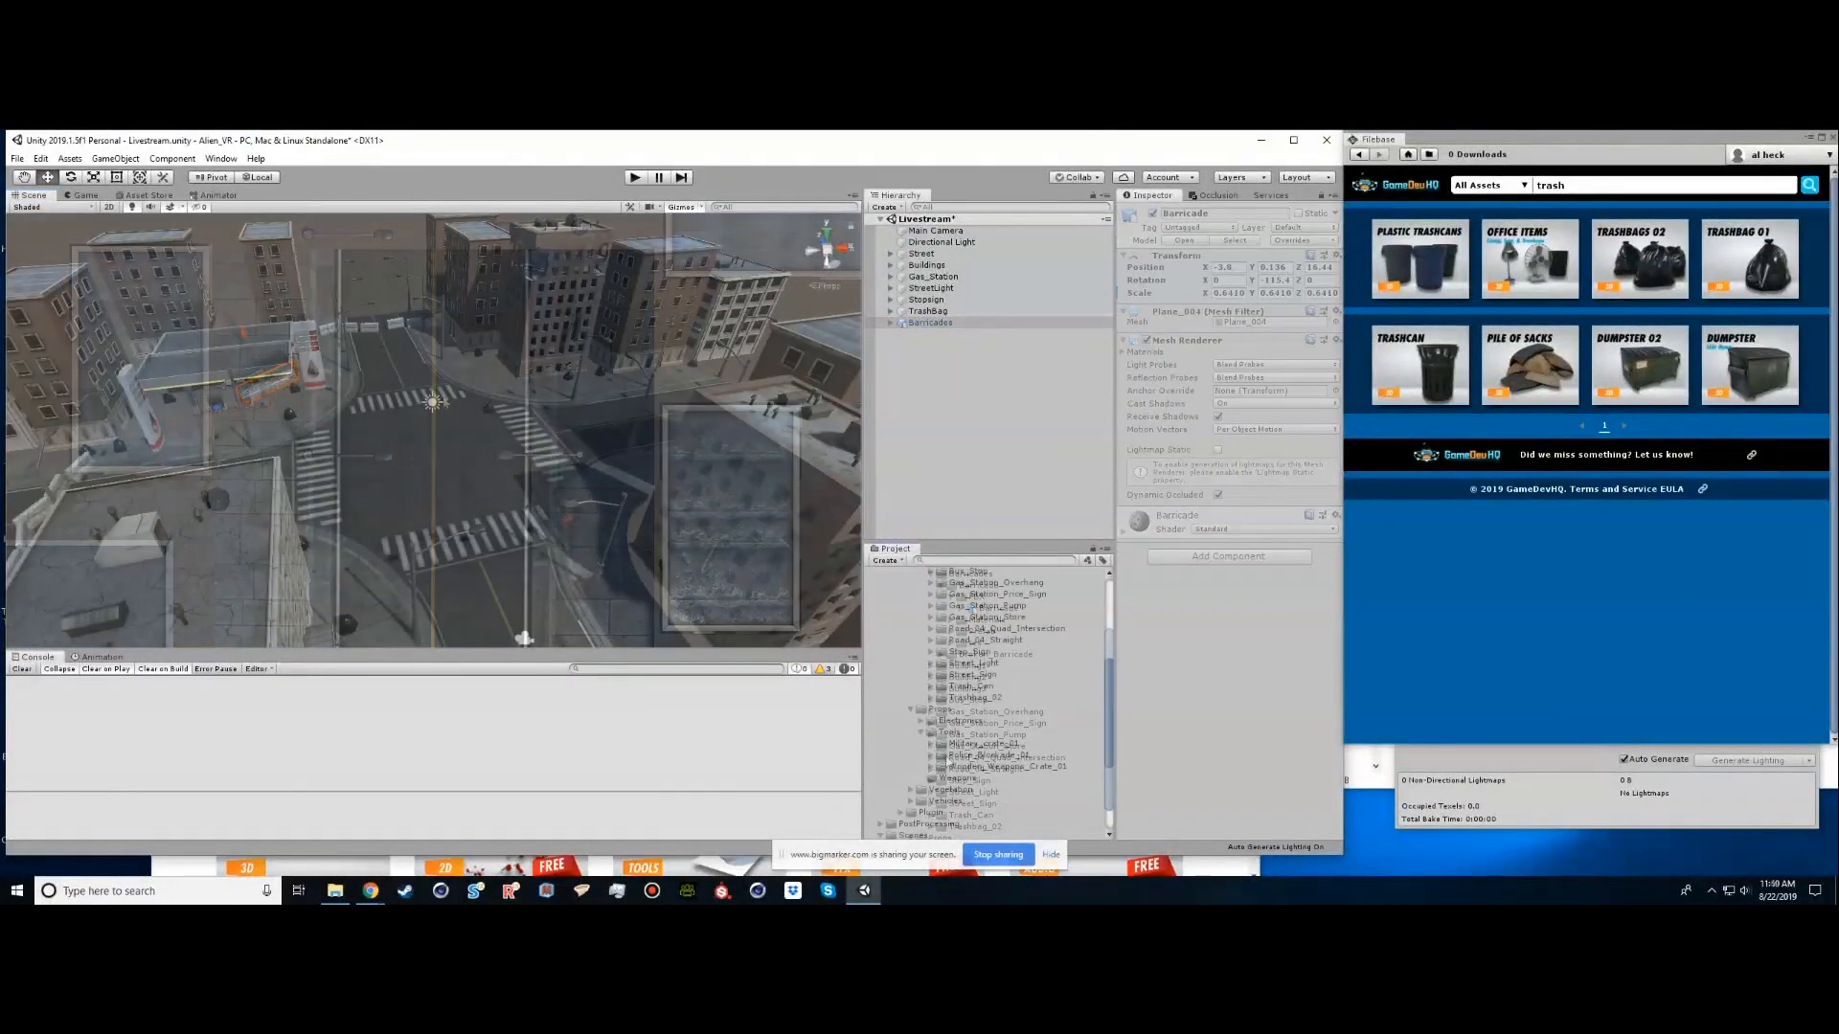
Search the Filebase library for "police" and add the Police_Blockade_01 model to the scene
{"action": "double_click", "coordinate": [1553, 186]}
{"action": "type", "text": "police"}
{"action": "key", "text": "Return"}
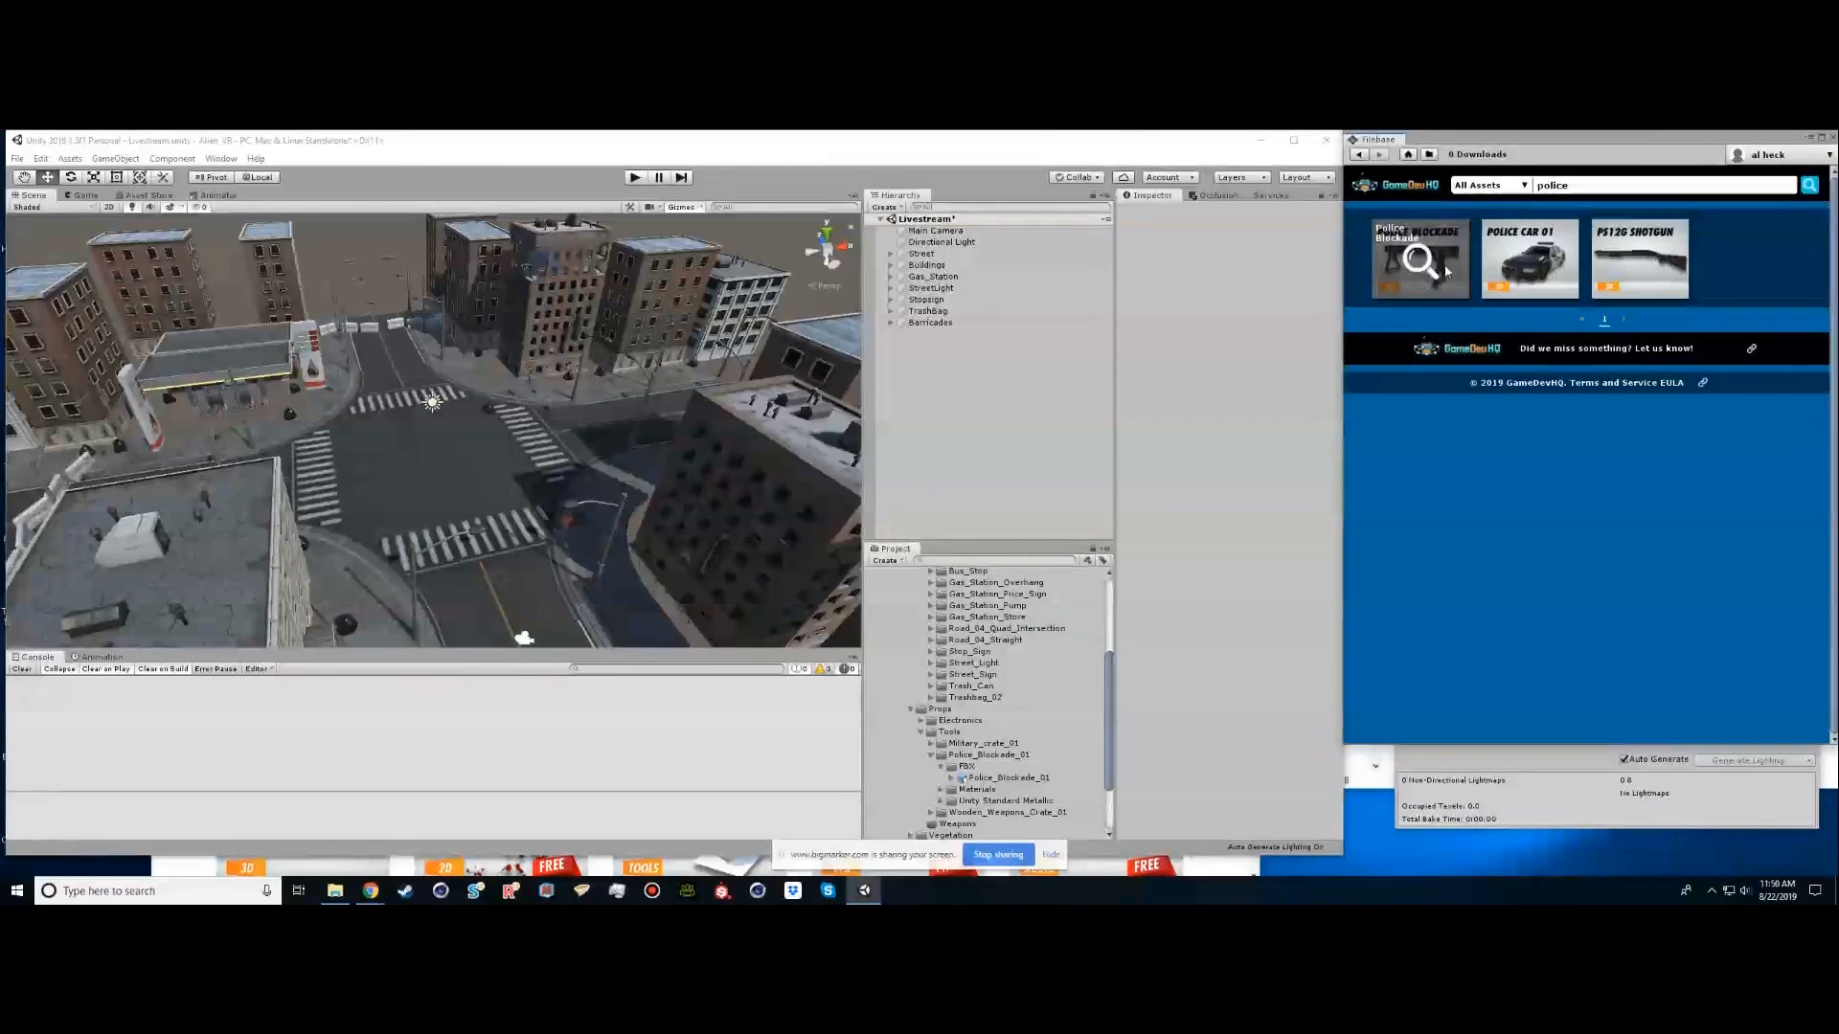
{"action": "left_click_drag", "start_coordinate": [987, 782], "coordinate": [923, 372]}
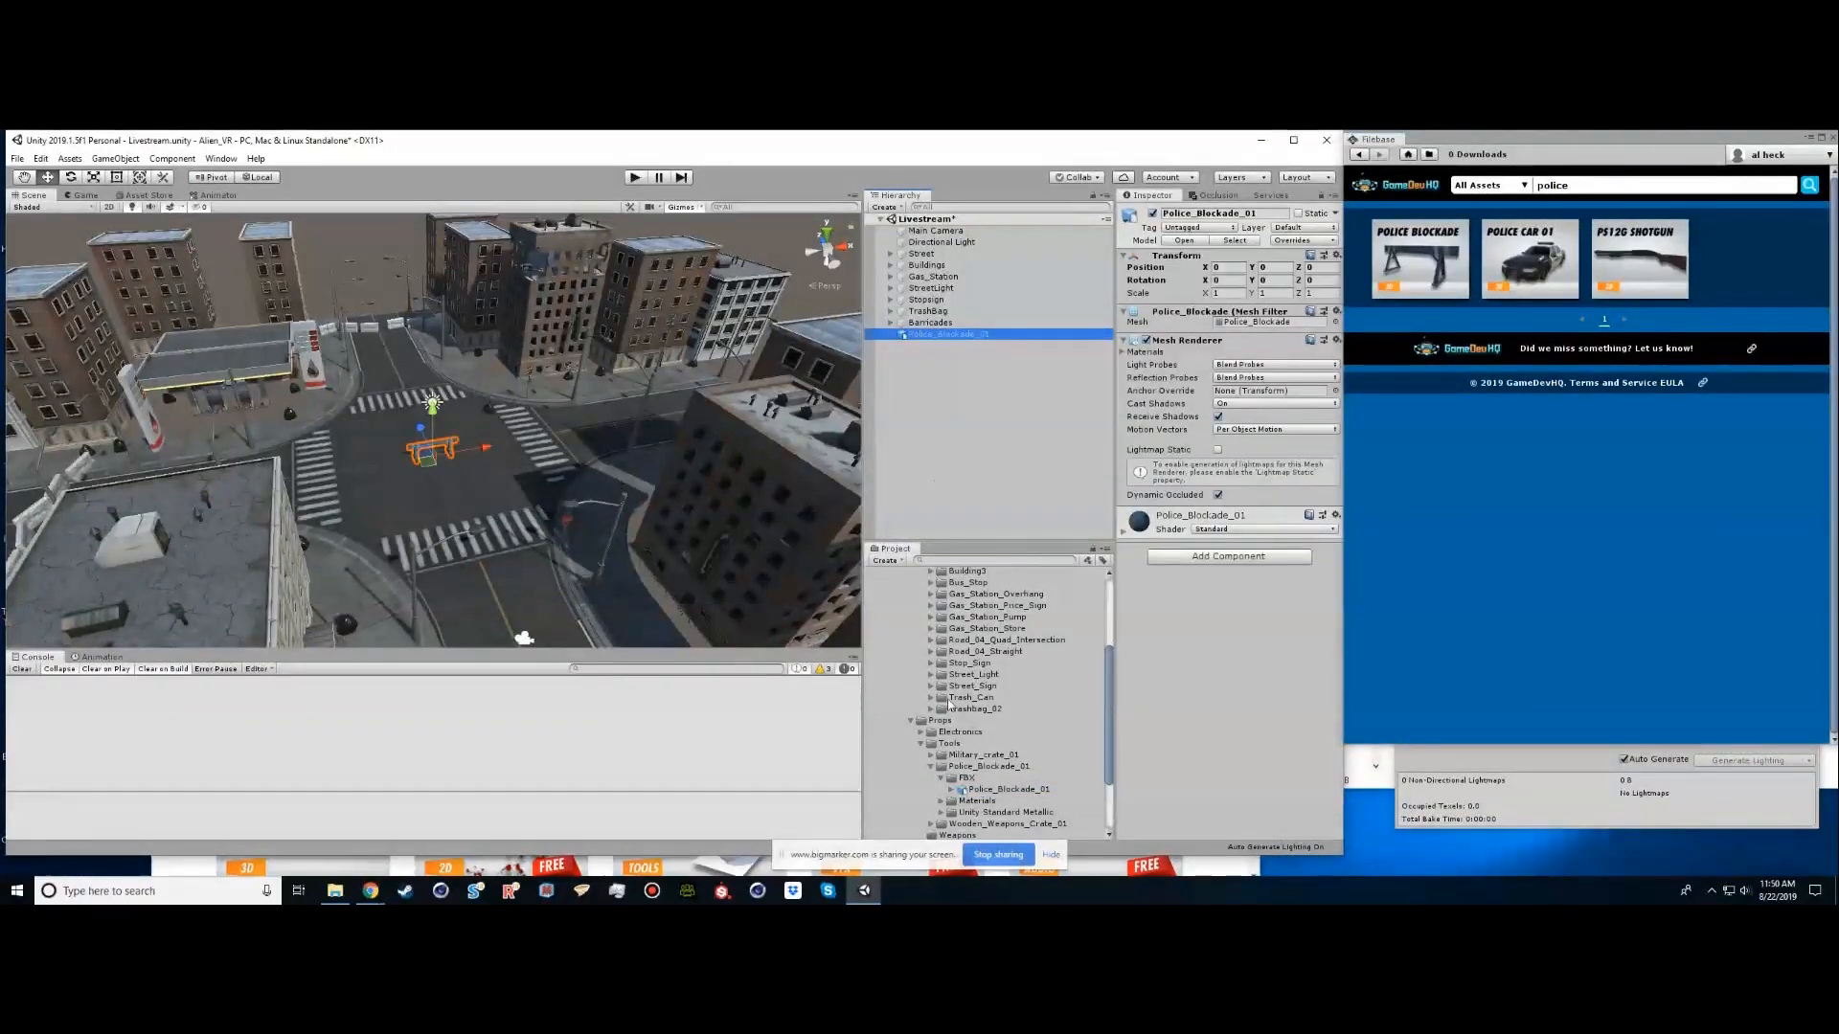
{"action": "left_click", "coordinate": [931, 768]}
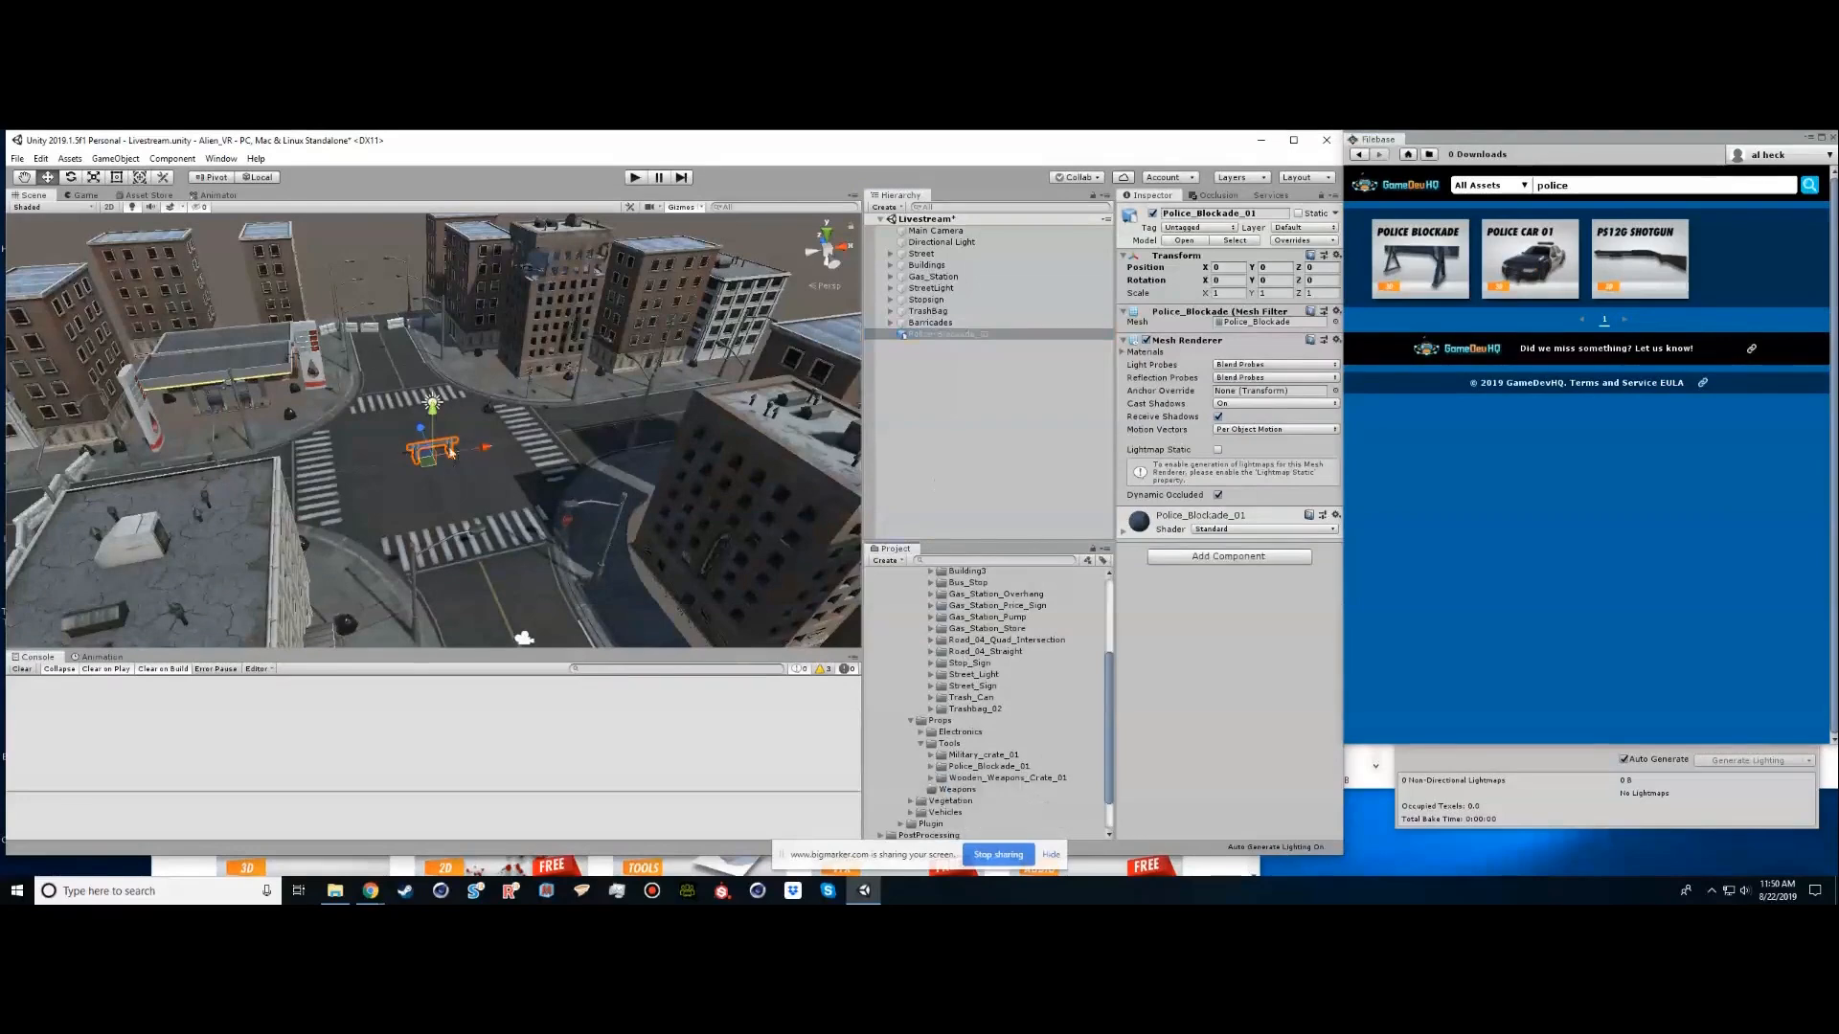
Place the police blockade in front of the barricades at about X -2.724, Z 13.384, rotated about -16.61 on Y
{"action": "left_click_drag", "start_coordinate": [426, 433], "coordinate": [381, 313]}
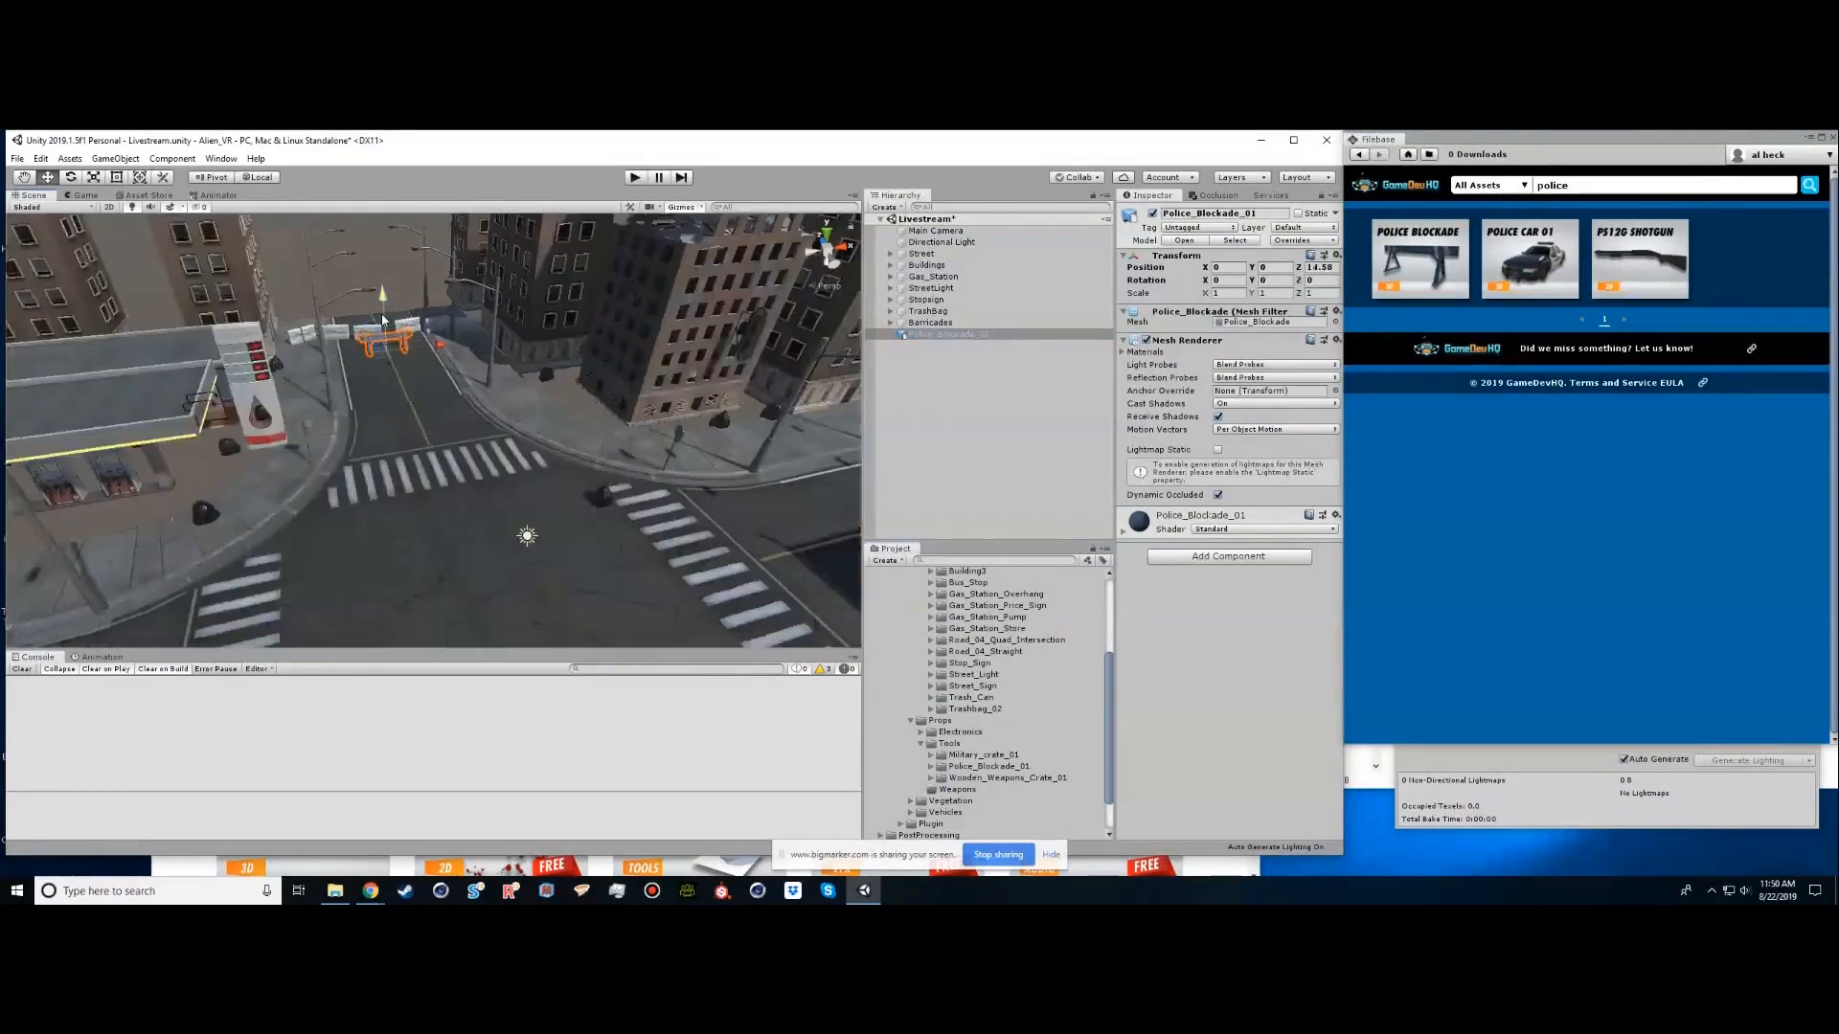
{"action": "key", "text": "f"}
{"action": "left_click_drag", "start_coordinate": [434, 421], "coordinate": [242, 526]}
{"action": "key", "text": "e"}
{"action": "key", "text": "w"}
Duplicate the police blockade and move the copy across the road in front of the barricades
{"action": "mouse_move", "coordinate": [287, 455]}
{"action": "right_mouse_down"}
{"action": "mouse_move", "coordinate": [357, 422]}
{"action": "mouse_move", "coordinate": [287, 448]}
{"action": "right_mouse_up"}
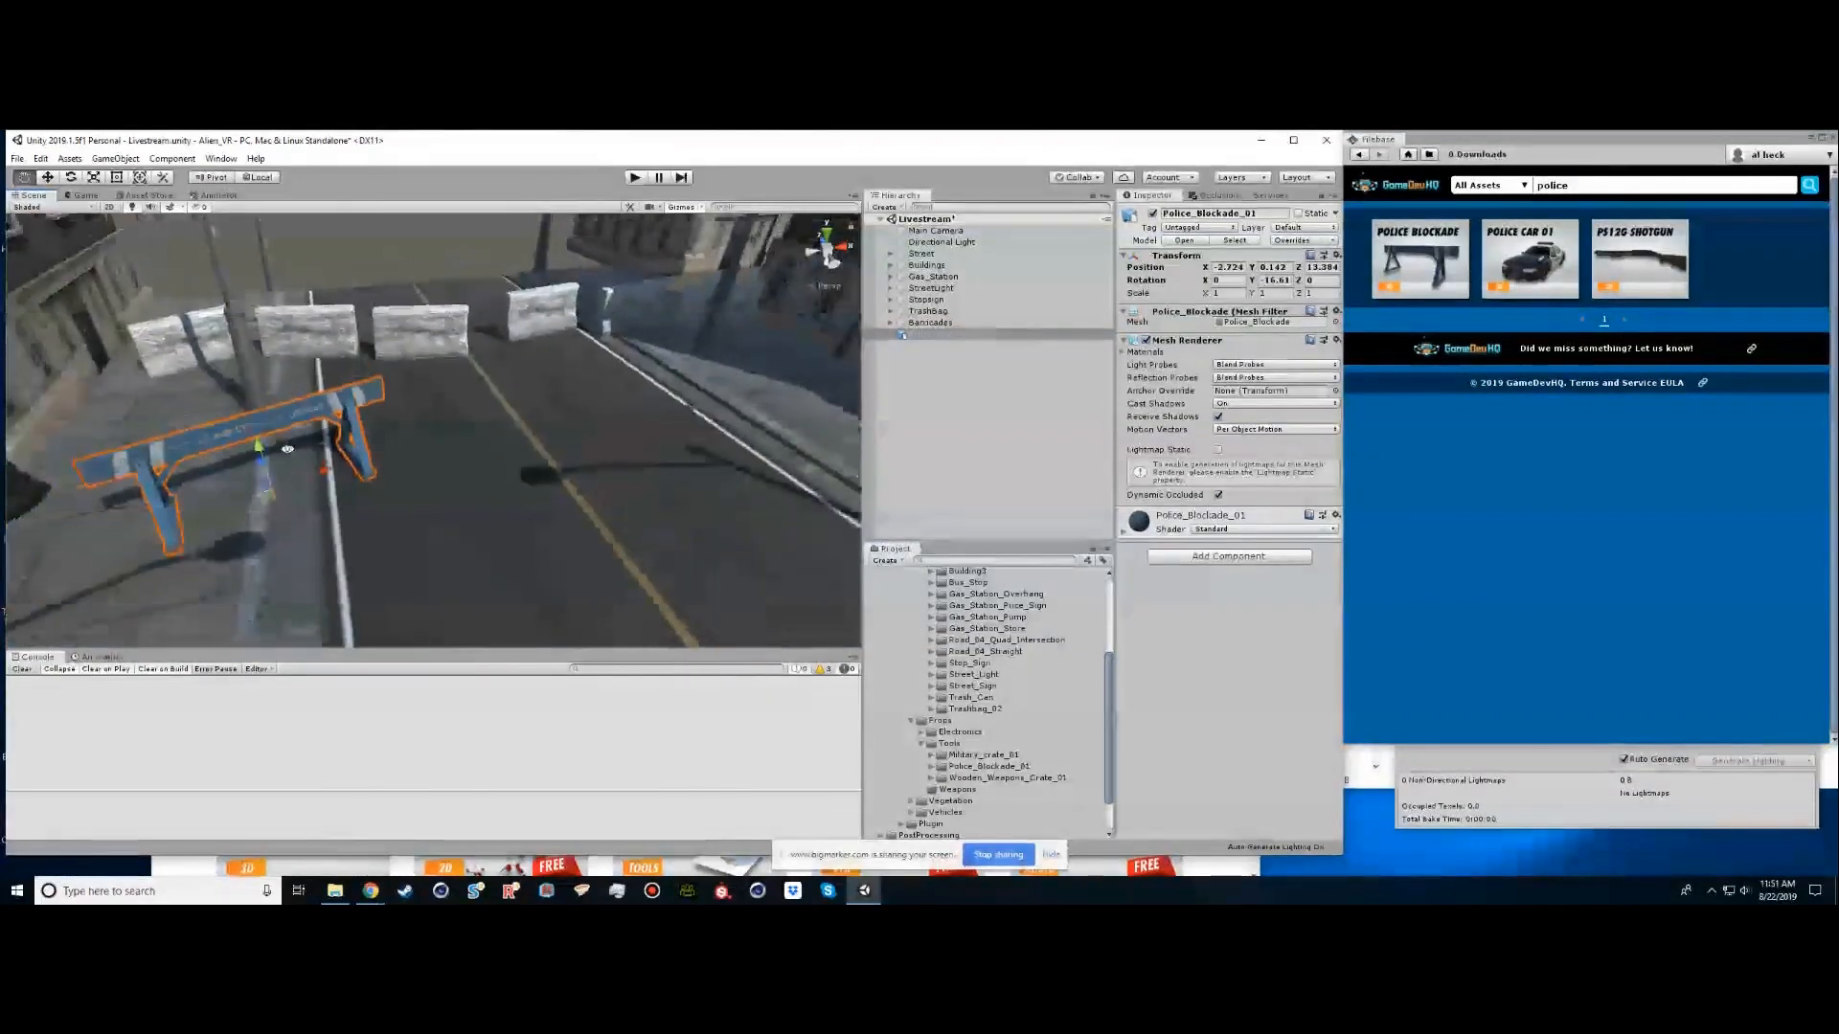
{"action": "key", "text": "ctrl+d"}
{"action": "left_click_drag", "start_coordinate": [328, 486], "coordinate": [538, 410]}
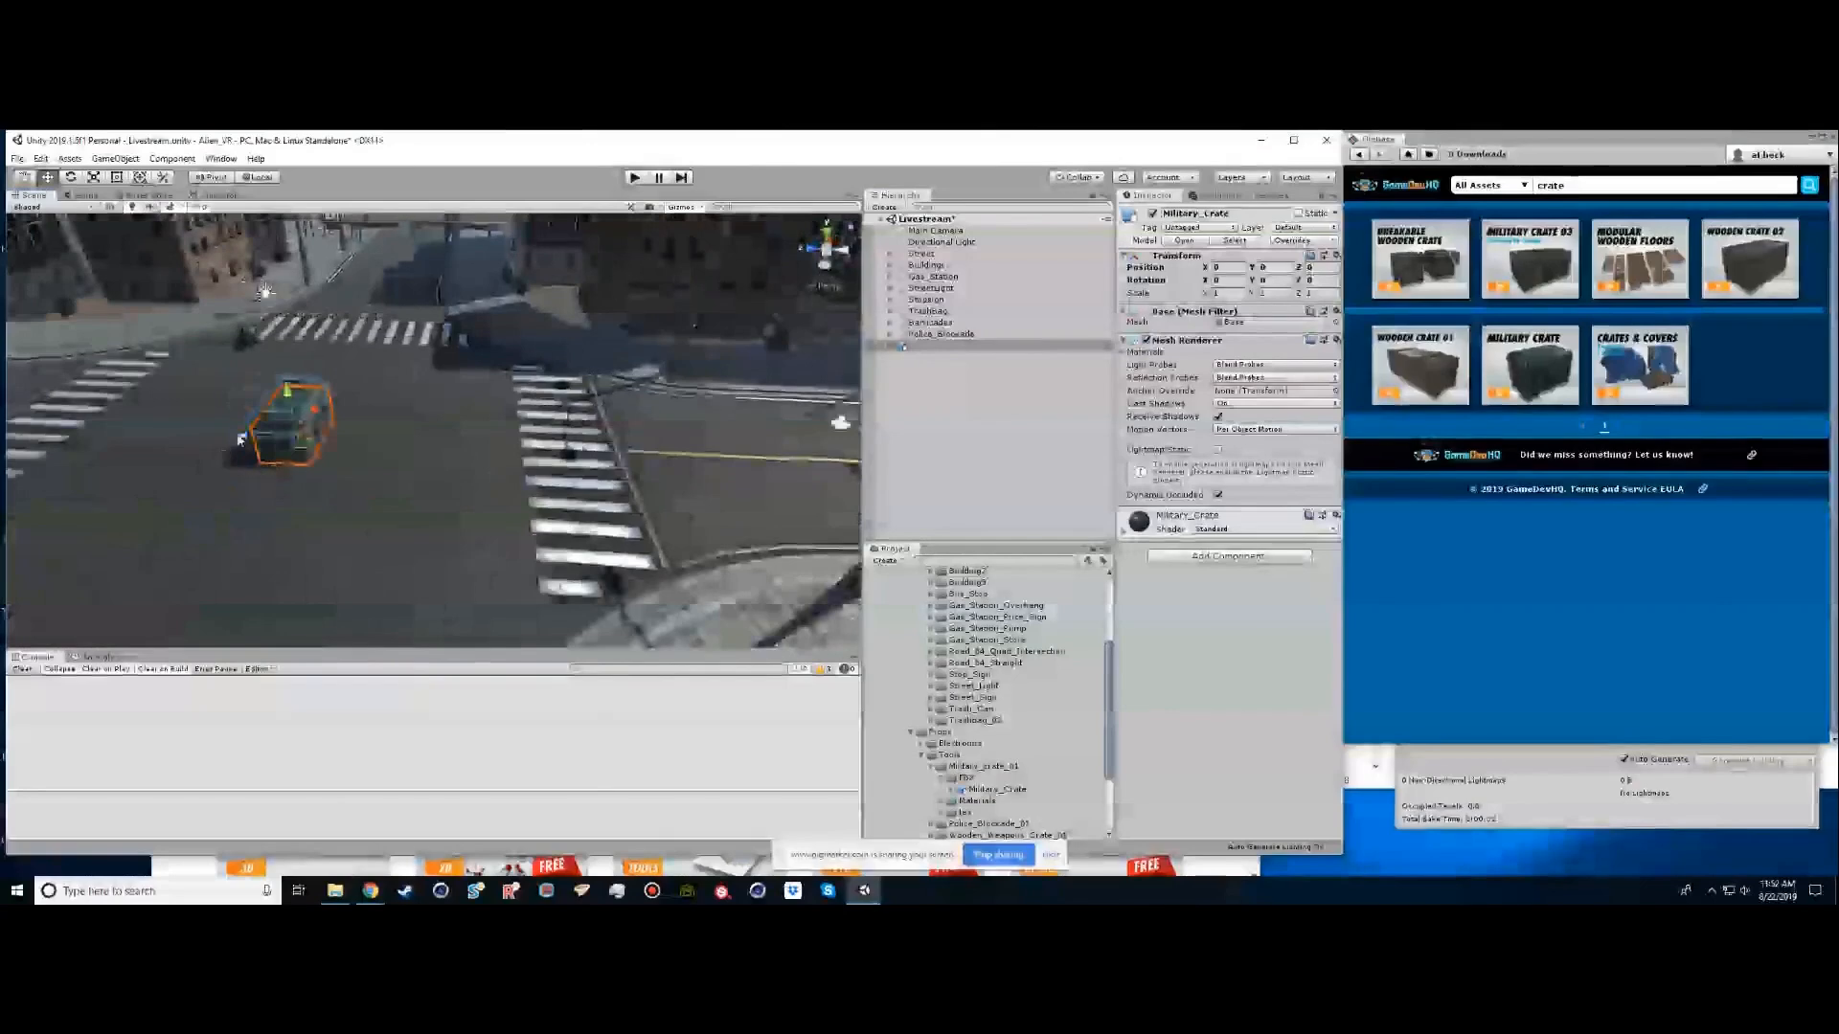
Move the military crate from the middle of the intersection onto the road just past the crosswalk
{"action": "left_click_drag", "start_coordinate": [237, 443], "coordinate": [571, 472]}
{"action": "left_click", "coordinate": [685, 443]}
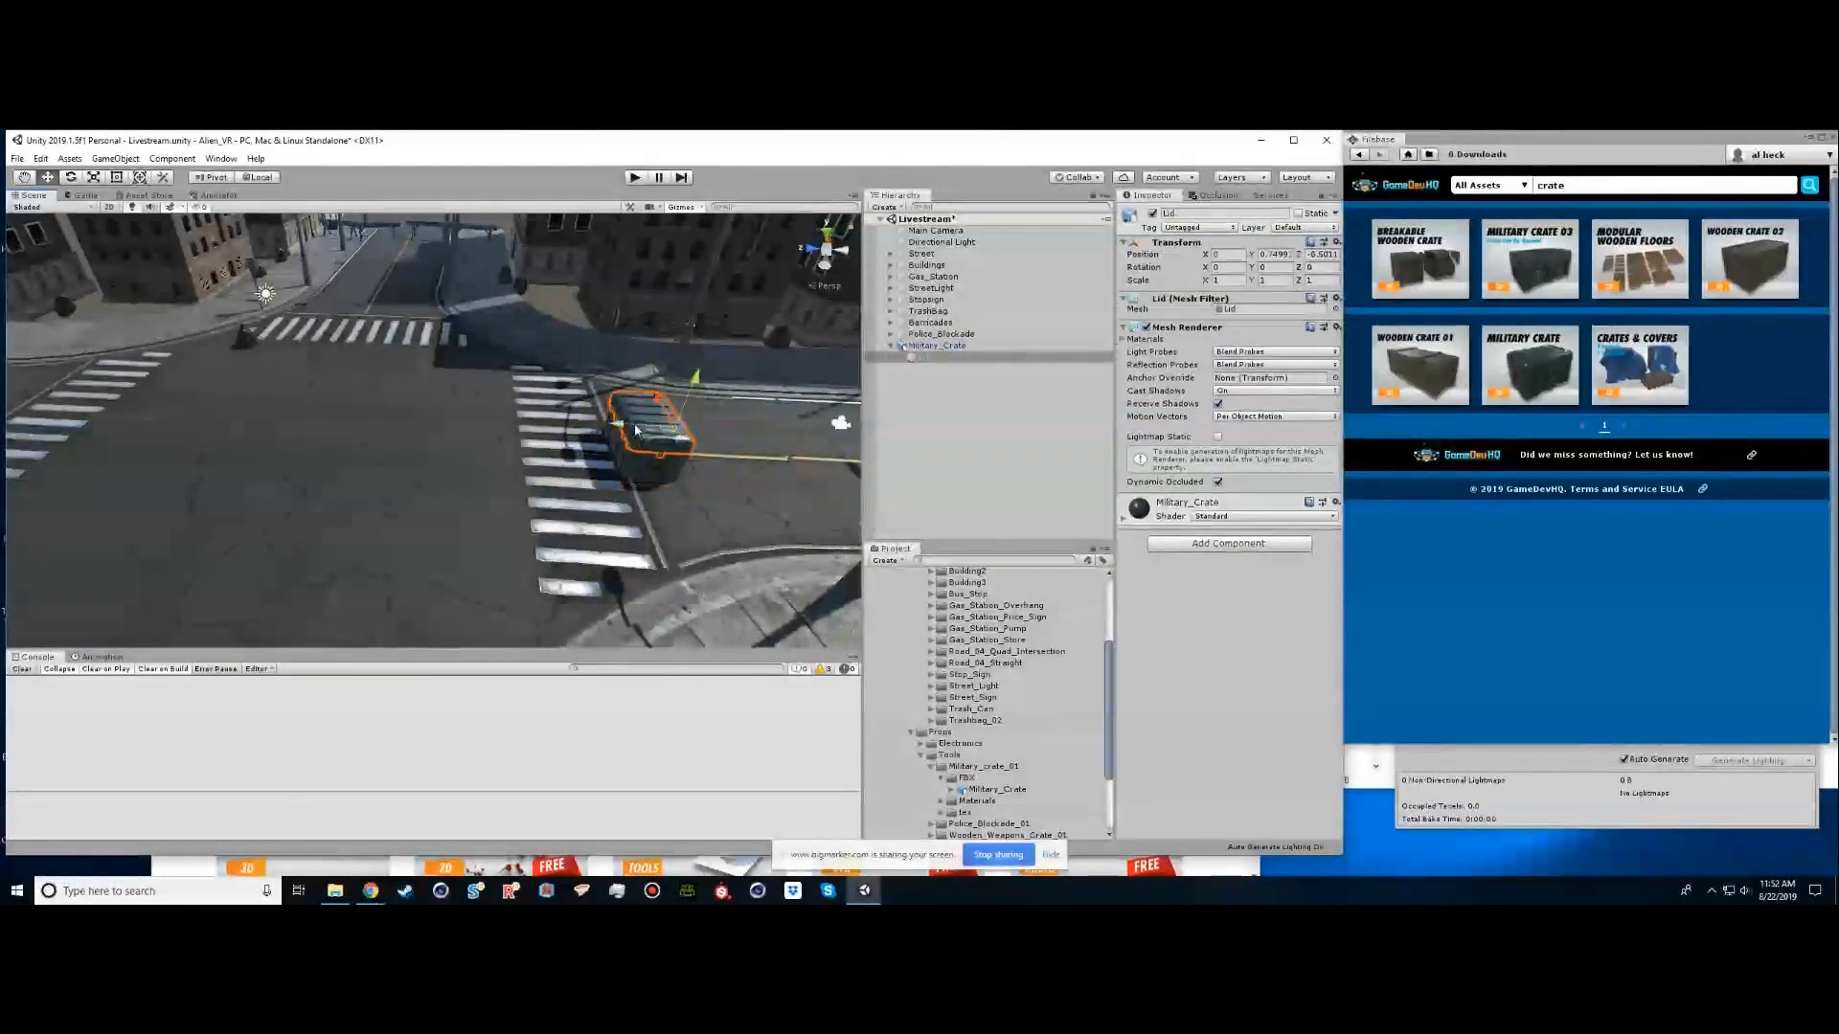
{"action": "scroll", "coordinate": [681, 428], "scroll_direction": "up", "scroll_amount": 4}
{"action": "right_click_drag", "start_coordinate": [412, 407], "coordinate": [554, 390]}
{"action": "left_click_drag", "start_coordinate": [554, 391], "coordinate": [586, 371], "text": "alt"}
Try to rotate the military crate's lid
{"action": "key", "text": "e"}
{"action": "left_click_drag", "start_coordinate": [454, 360], "coordinate": [632, 345]}
{"action": "key", "text": "ctrl+z"}
Rotate the military crate on the road beside the crosswalk and collapse its hierarchy entry
{"action": "left_click", "coordinate": [435, 468]}
{"action": "key", "text": "e"}
{"action": "left_click_drag", "start_coordinate": [435, 474], "coordinate": [381, 452]}
{"action": "key", "text": "w"}
{"action": "left_click", "coordinate": [975, 411]}
{"action": "left_click", "coordinate": [883, 346]}
Add the Wooden_Weapons_Crate_01 model from the Tools folder to the scene
{"action": "left_click", "coordinate": [929, 767]}
{"action": "left_click", "coordinate": [930, 789]}
{"action": "left_click_drag", "start_coordinate": [969, 812], "coordinate": [958, 426]}
{"action": "key", "text": "w"}
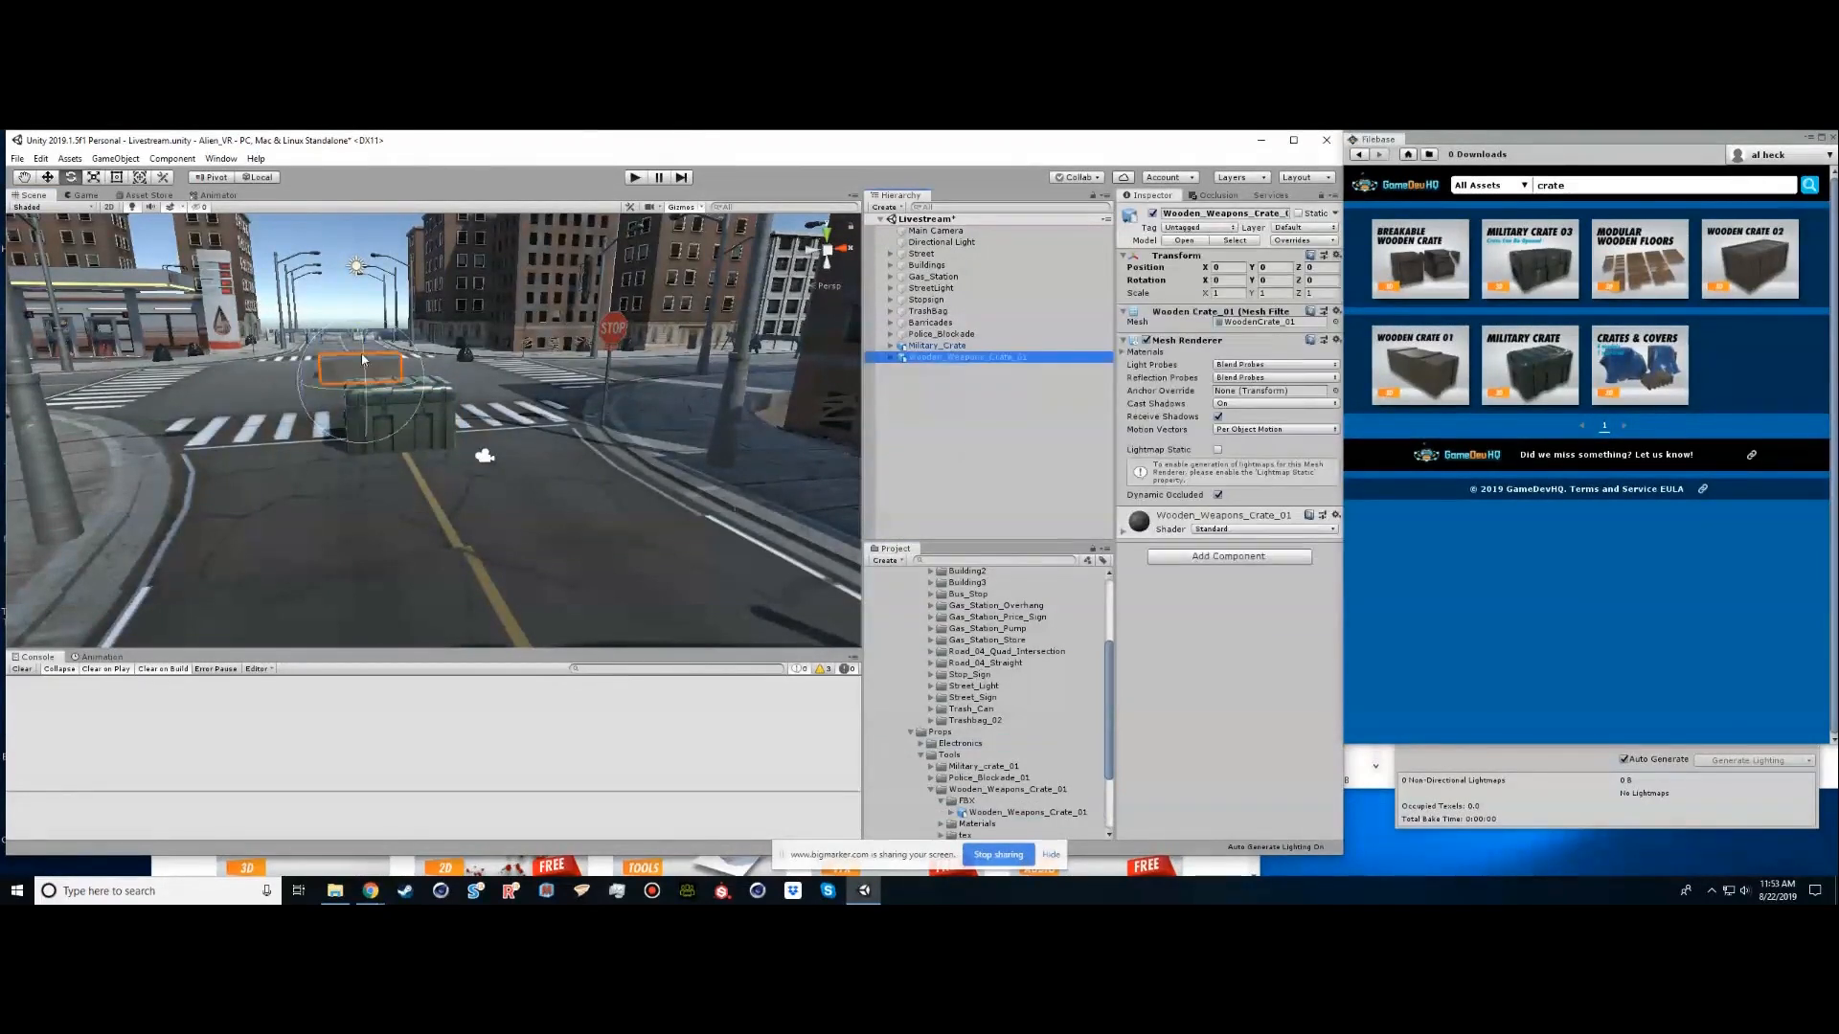
Move the wooden weapons crate next to the military crate and scale it to about 0.8052, turned about -117.9 on Y
{"action": "left_click_drag", "start_coordinate": [352, 383], "coordinate": [399, 387], "text": "alt"}
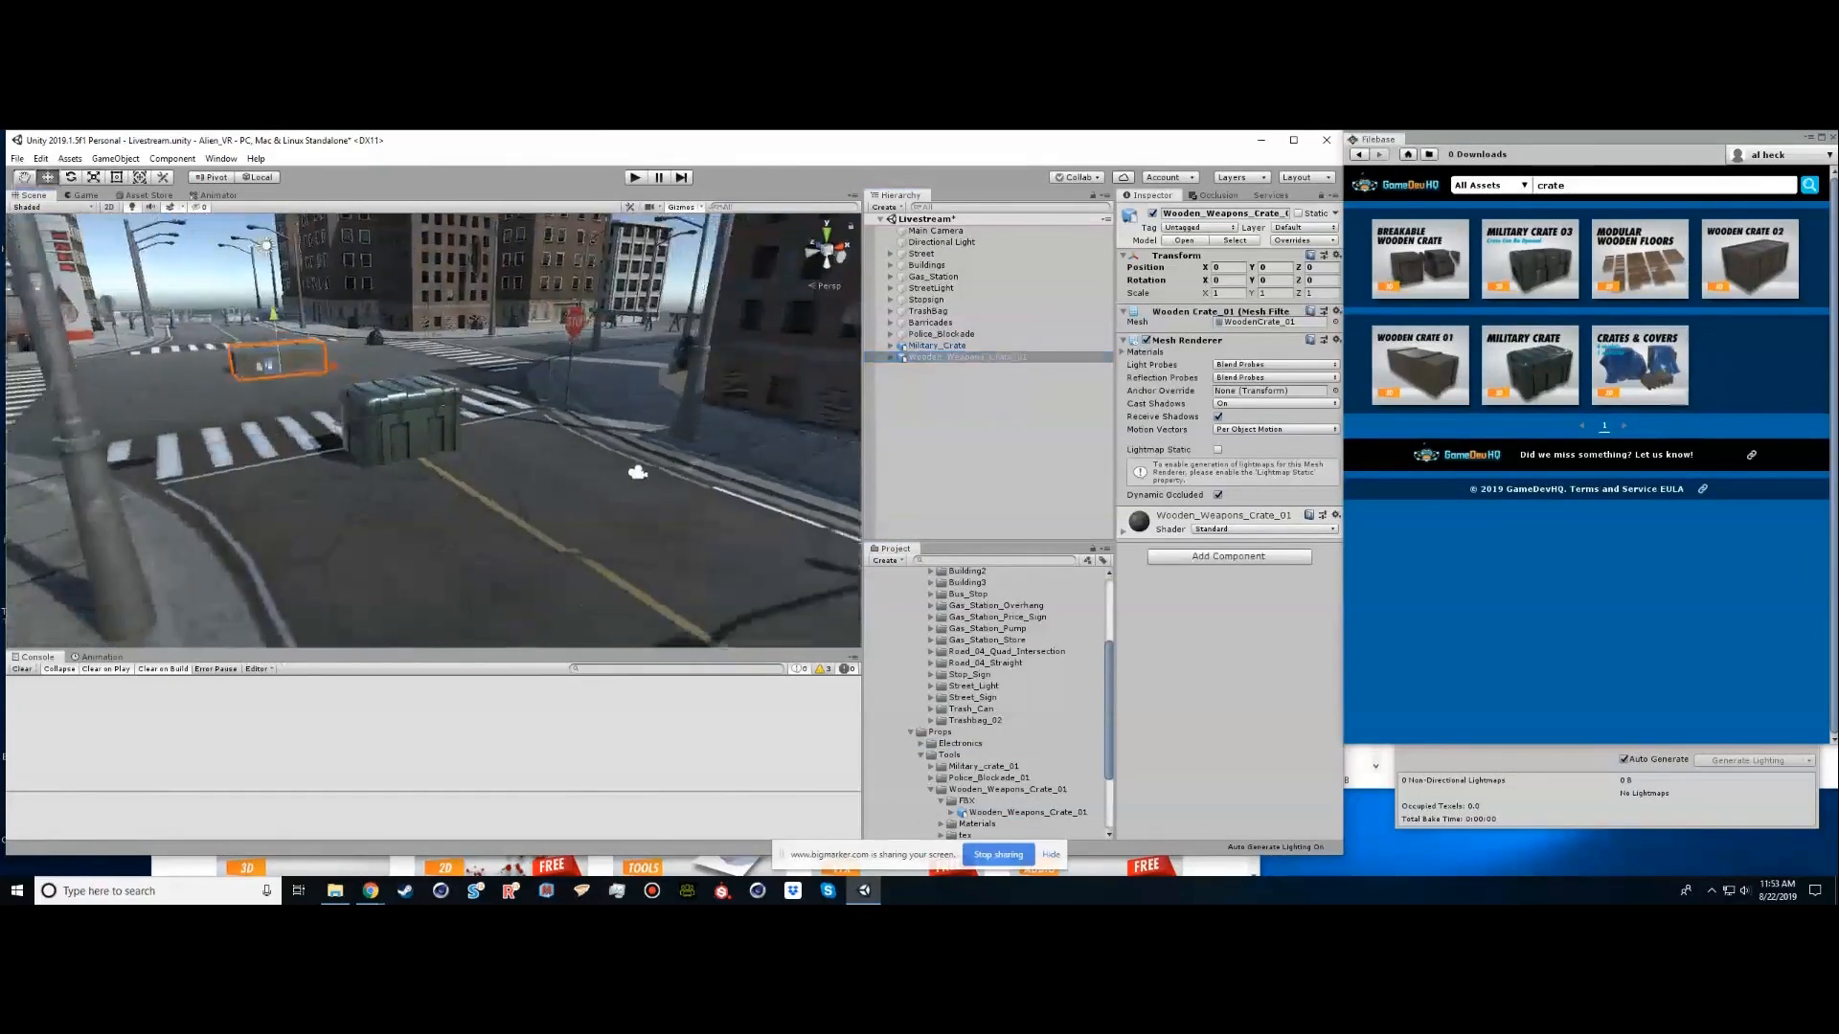
{"action": "left_click_drag", "start_coordinate": [267, 368], "coordinate": [490, 461]}
{"action": "key", "text": "r"}
{"action": "left_click_drag", "start_coordinate": [490, 504], "coordinate": [584, 544]}
Try to rotate the wooden weapons crate's lid open
{"action": "left_click", "coordinate": [555, 464]}
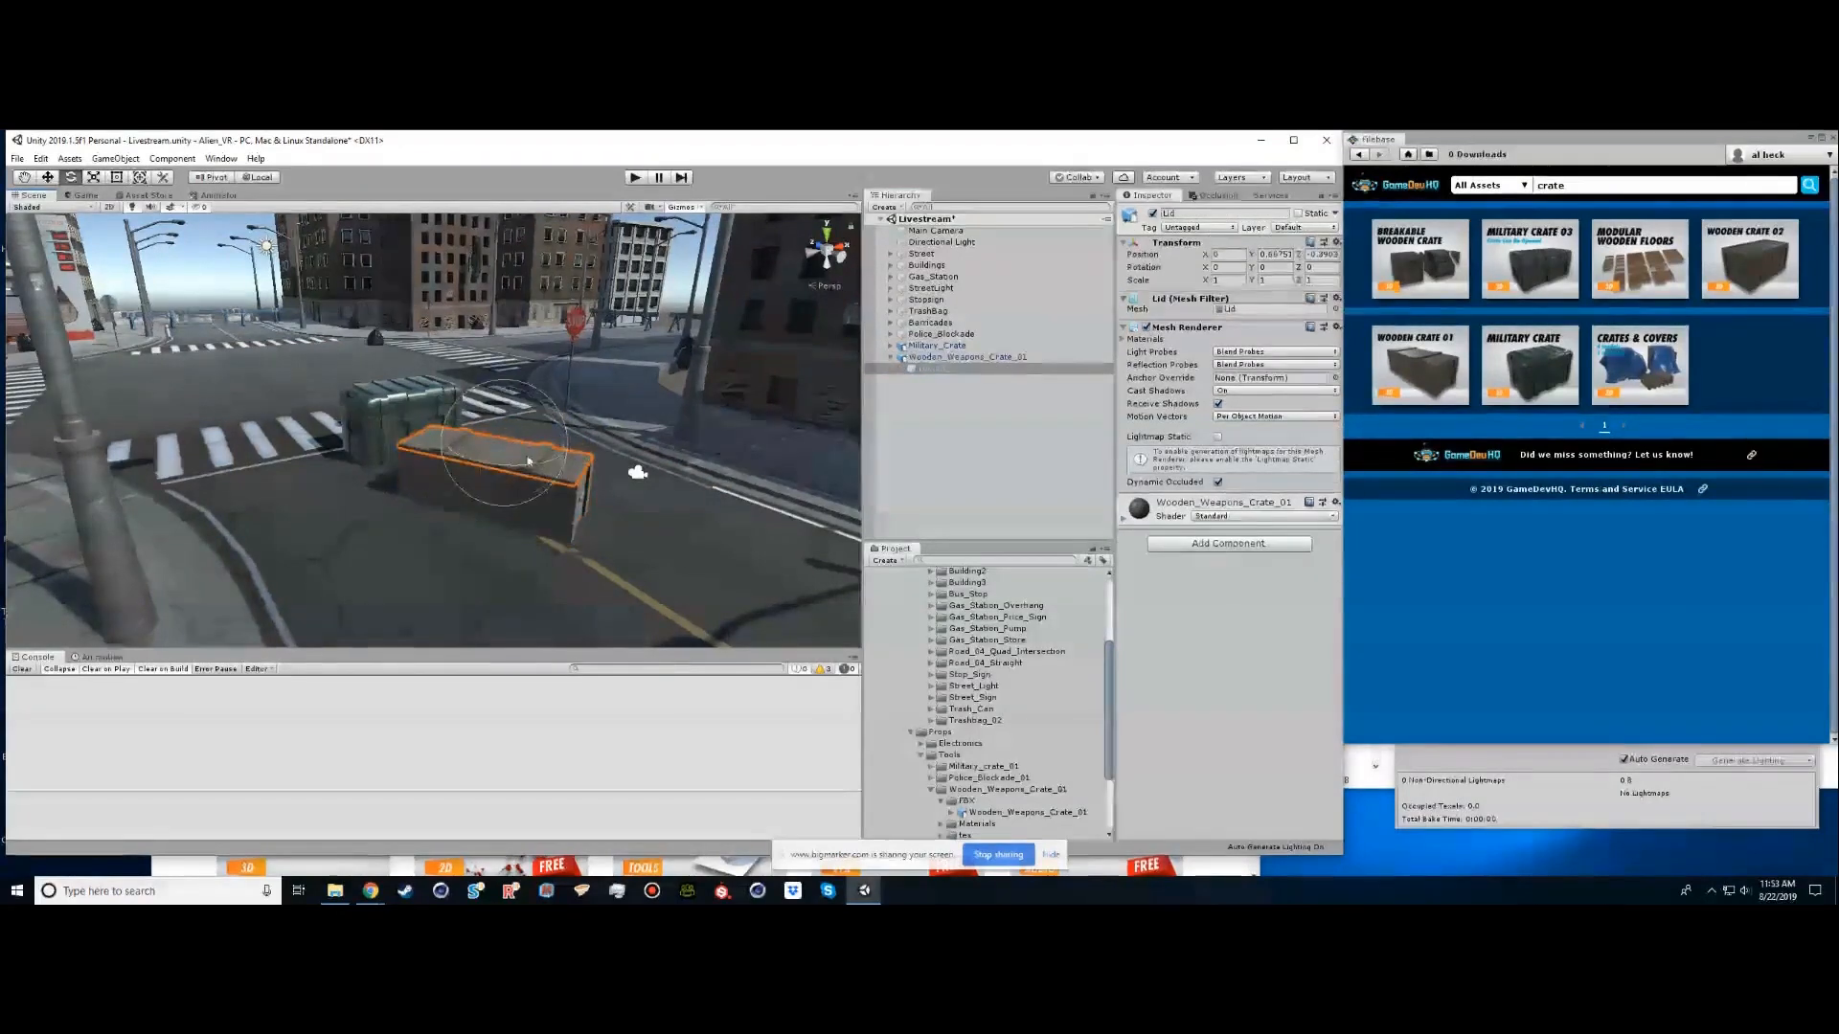
{"action": "left_click_drag", "start_coordinate": [489, 436], "coordinate": [533, 410]}
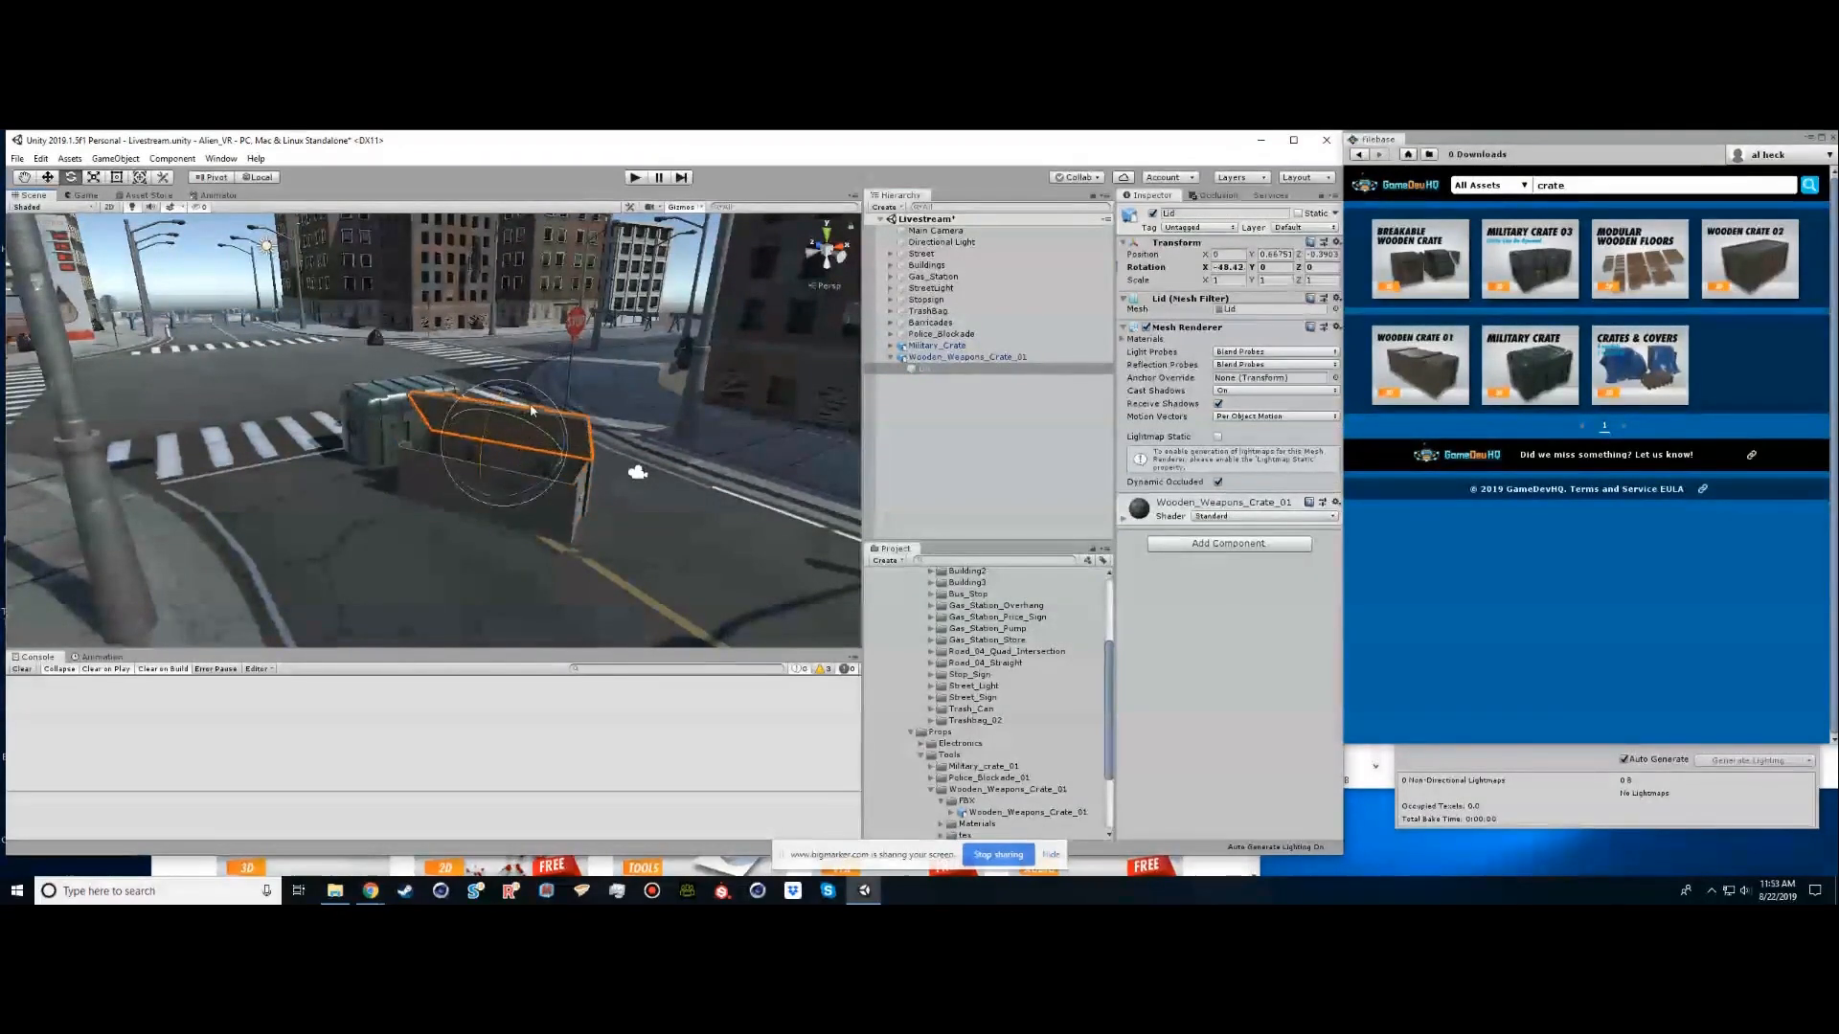
{"action": "key", "text": "ctrl+z"}
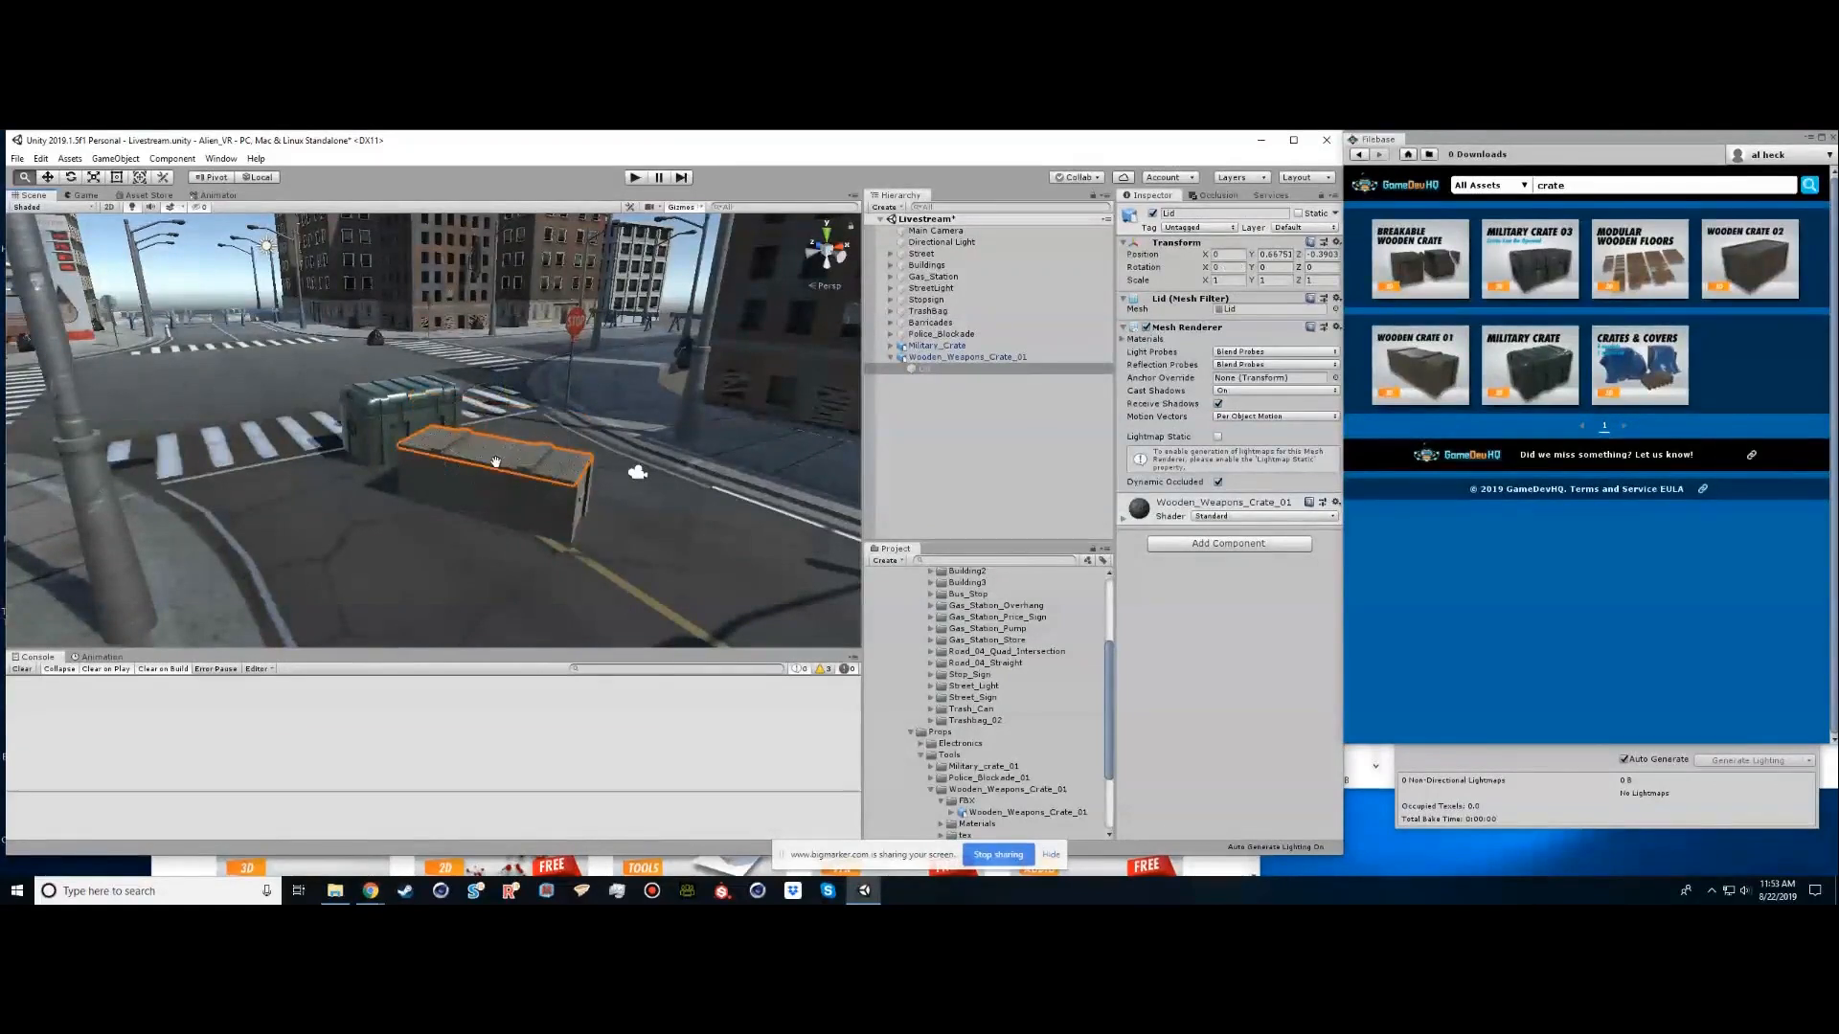
Select the whole wooden weapons crate and move it beside the military crate at about X 1.456, Z -7.785
{"action": "left_click", "coordinate": [493, 469]}
{"action": "left_click", "coordinate": [937, 347]}
{"action": "left_click", "coordinate": [937, 357]}
{"action": "left_click_drag", "start_coordinate": [467, 530], "coordinate": [543, 469]}
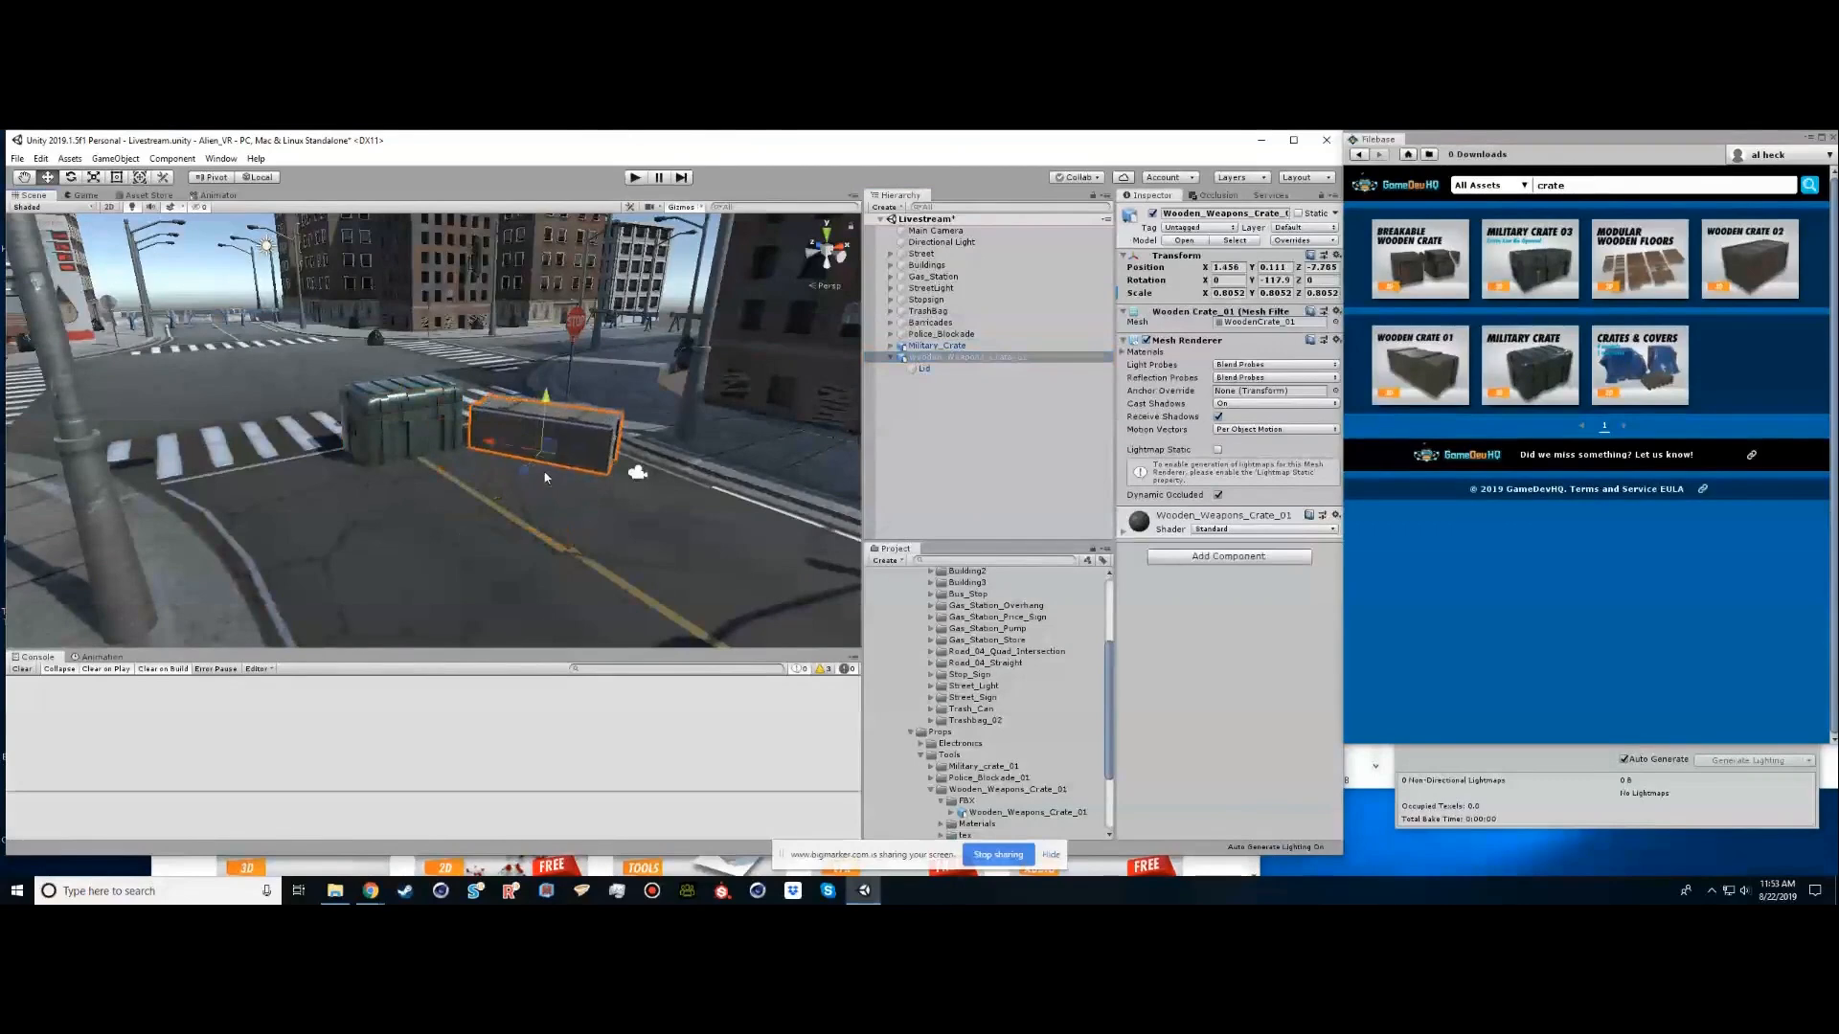
Duplicate the wooden weapons crate, rotate the copy and place it on the opposite side of the military crate to complete the roadblock
{"action": "left_click", "coordinate": [929, 358]}
{"action": "key", "text": "ctrl+d"}
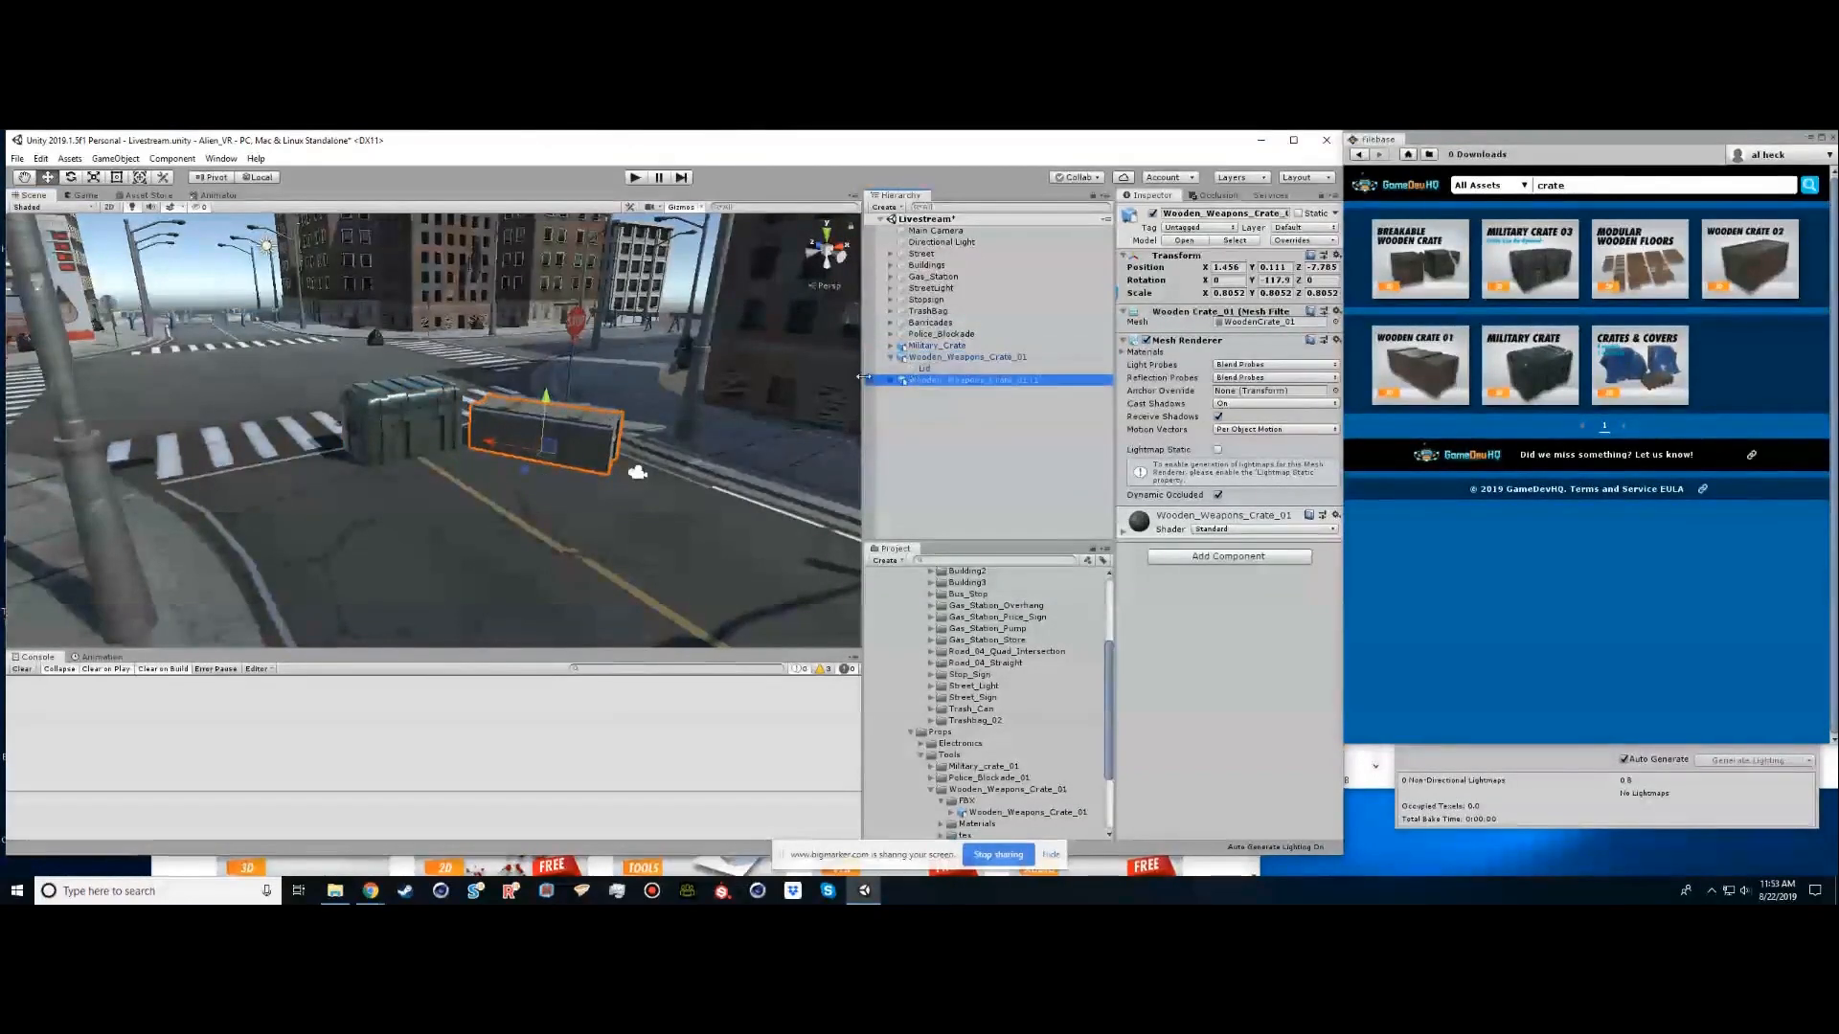
{"action": "key", "text": "e"}
{"action": "left_click_drag", "start_coordinate": [522, 455], "coordinate": [774, 433]}
{"action": "key", "text": "w"}
{"action": "left_click_drag", "start_coordinate": [586, 458], "coordinate": [239, 484]}
{"action": "mouse_move", "coordinate": [406, 462]}
{"action": "left_mouse_down", "text": "alt"}
{"action": "mouse_move", "coordinate": [473, 441]}
{"action": "mouse_move", "coordinate": [431, 444]}
{"action": "left_mouse_up", "text": "alt"}
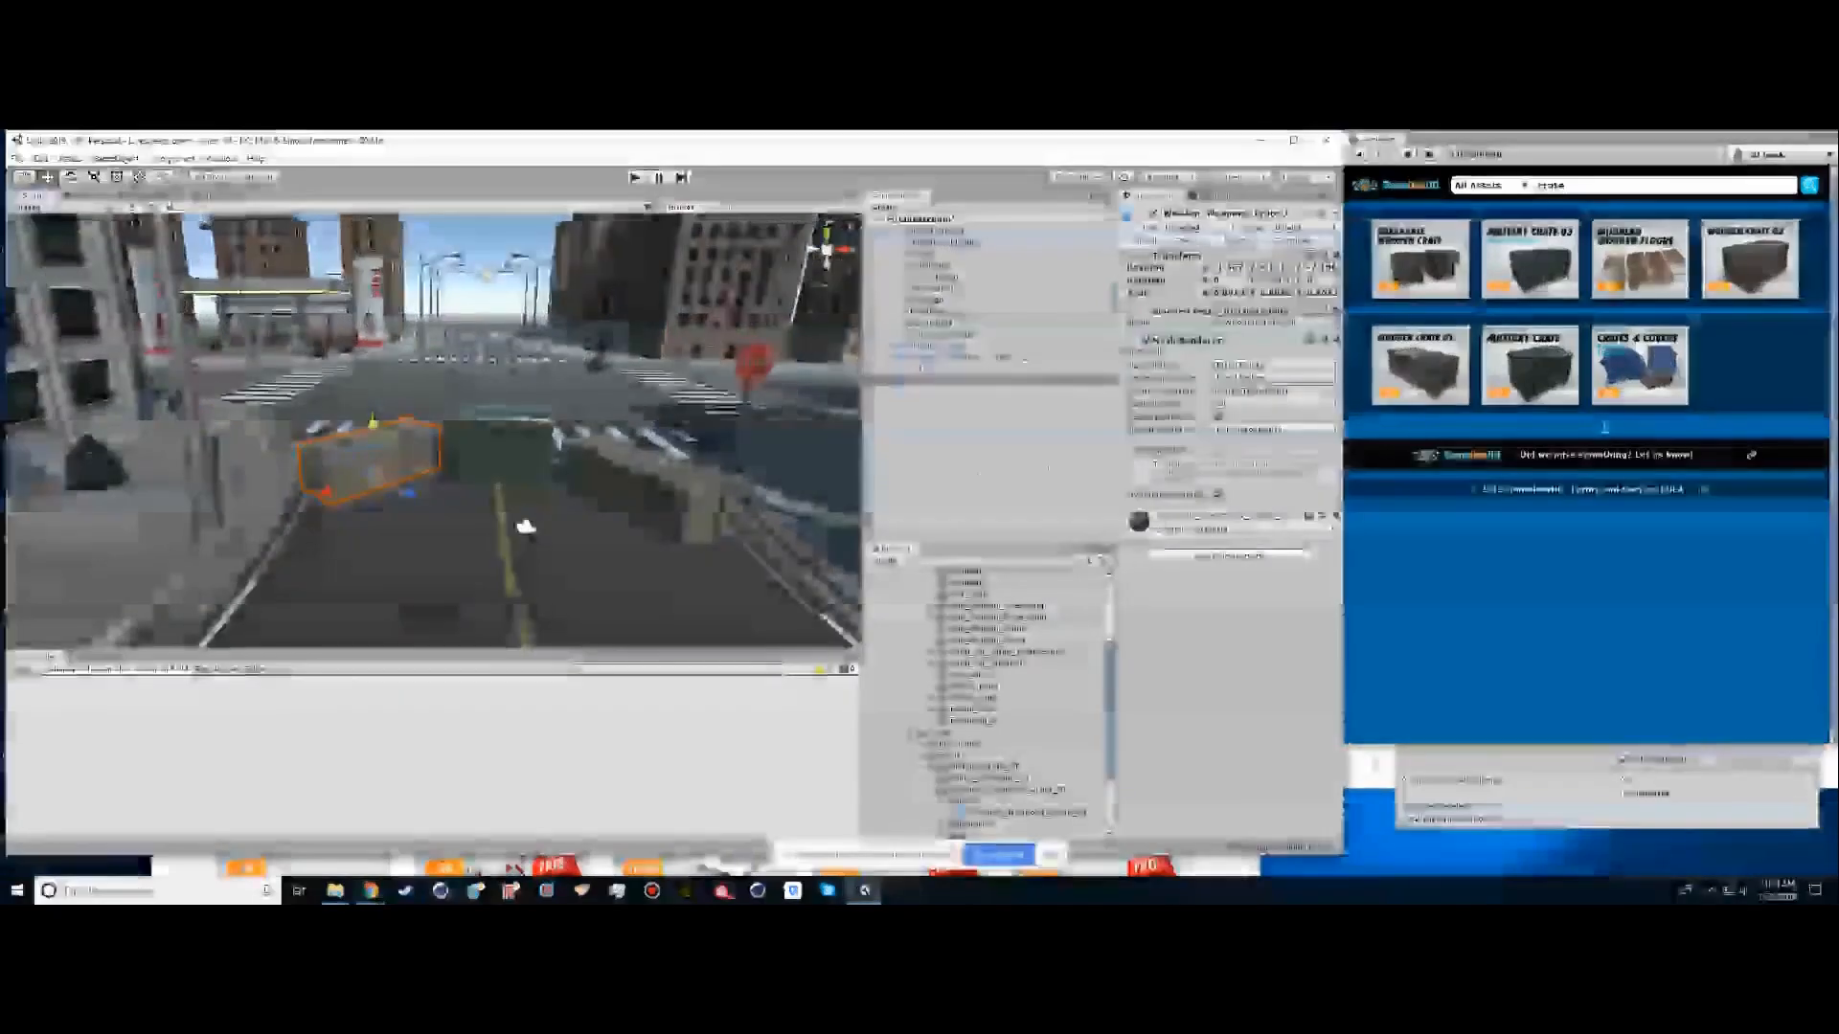
{"action": "left_click", "coordinate": [973, 437]}
{"action": "left_click", "coordinate": [973, 438]}
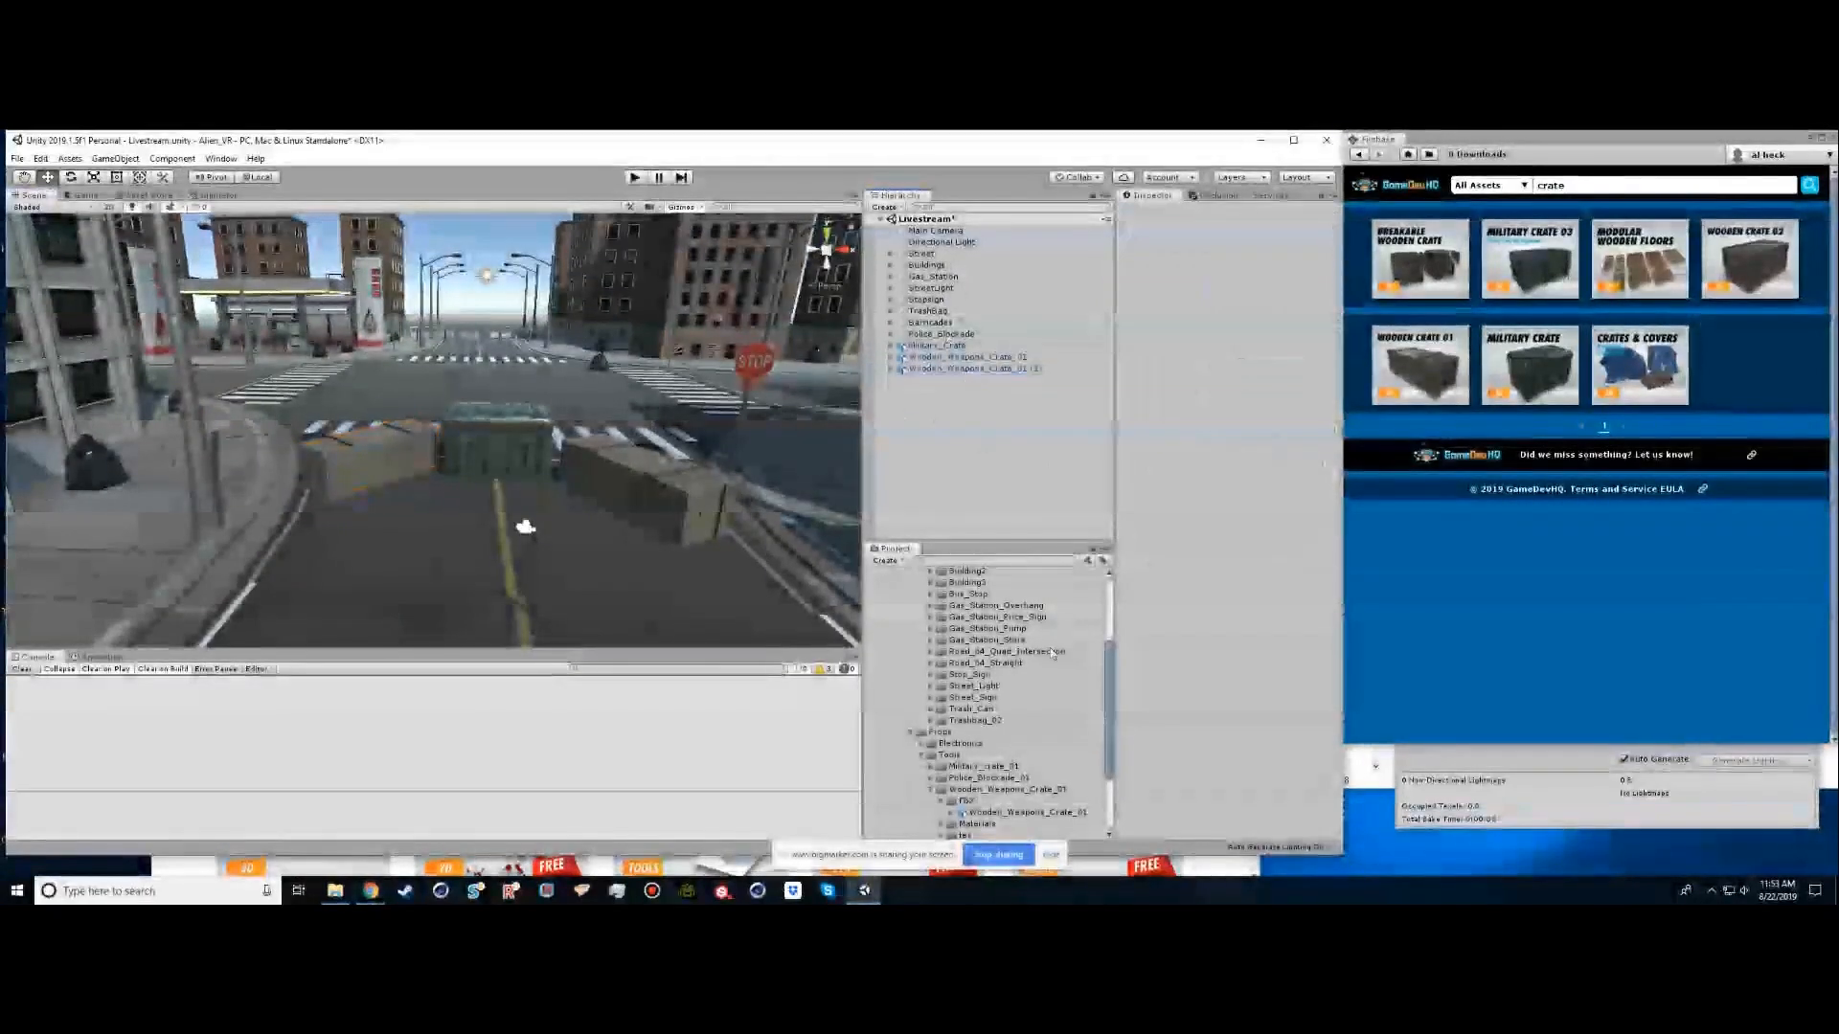
Look through the project's Urban and Props asset folders, collapsing the Wooden_Weapons_Crate_01 and Urban folders
{"action": "scroll", "coordinate": [969, 696], "scroll_direction": "up", "scroll_amount": 3}
{"action": "scroll", "coordinate": [962, 708], "scroll_direction": "down", "scroll_amount": 5}
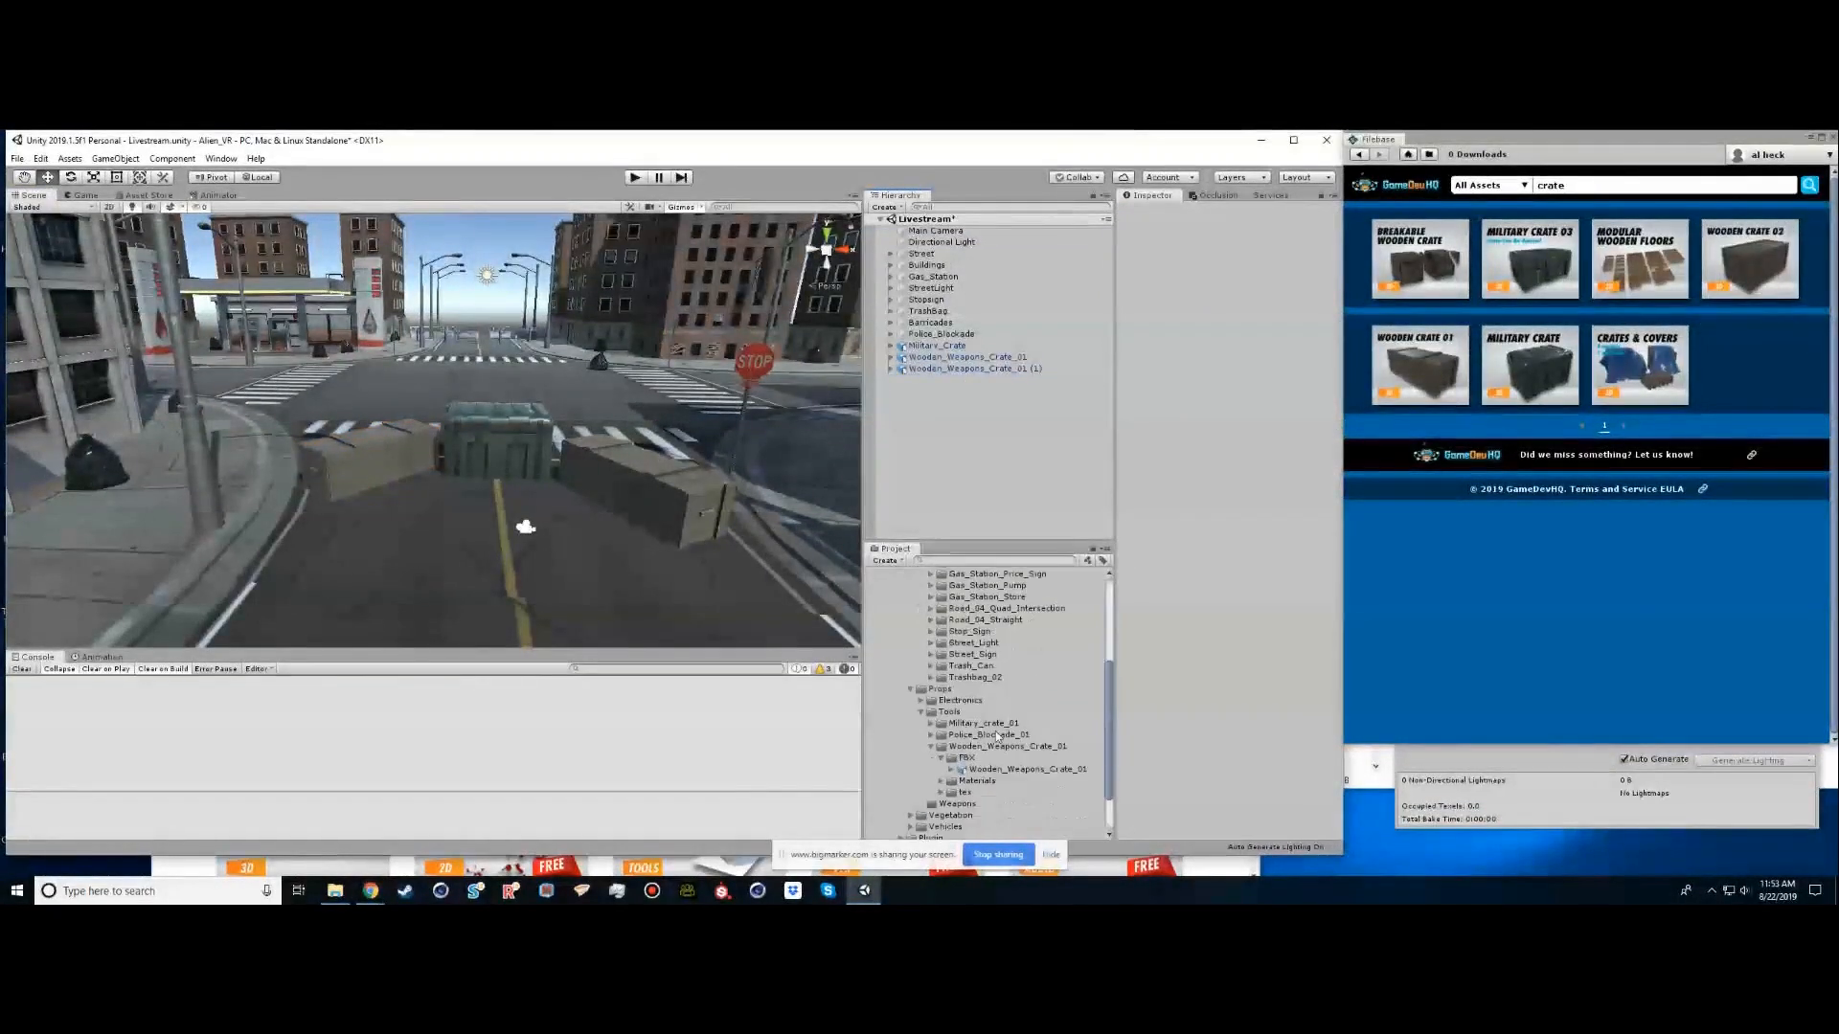
{"action": "left_click", "coordinate": [931, 705]}
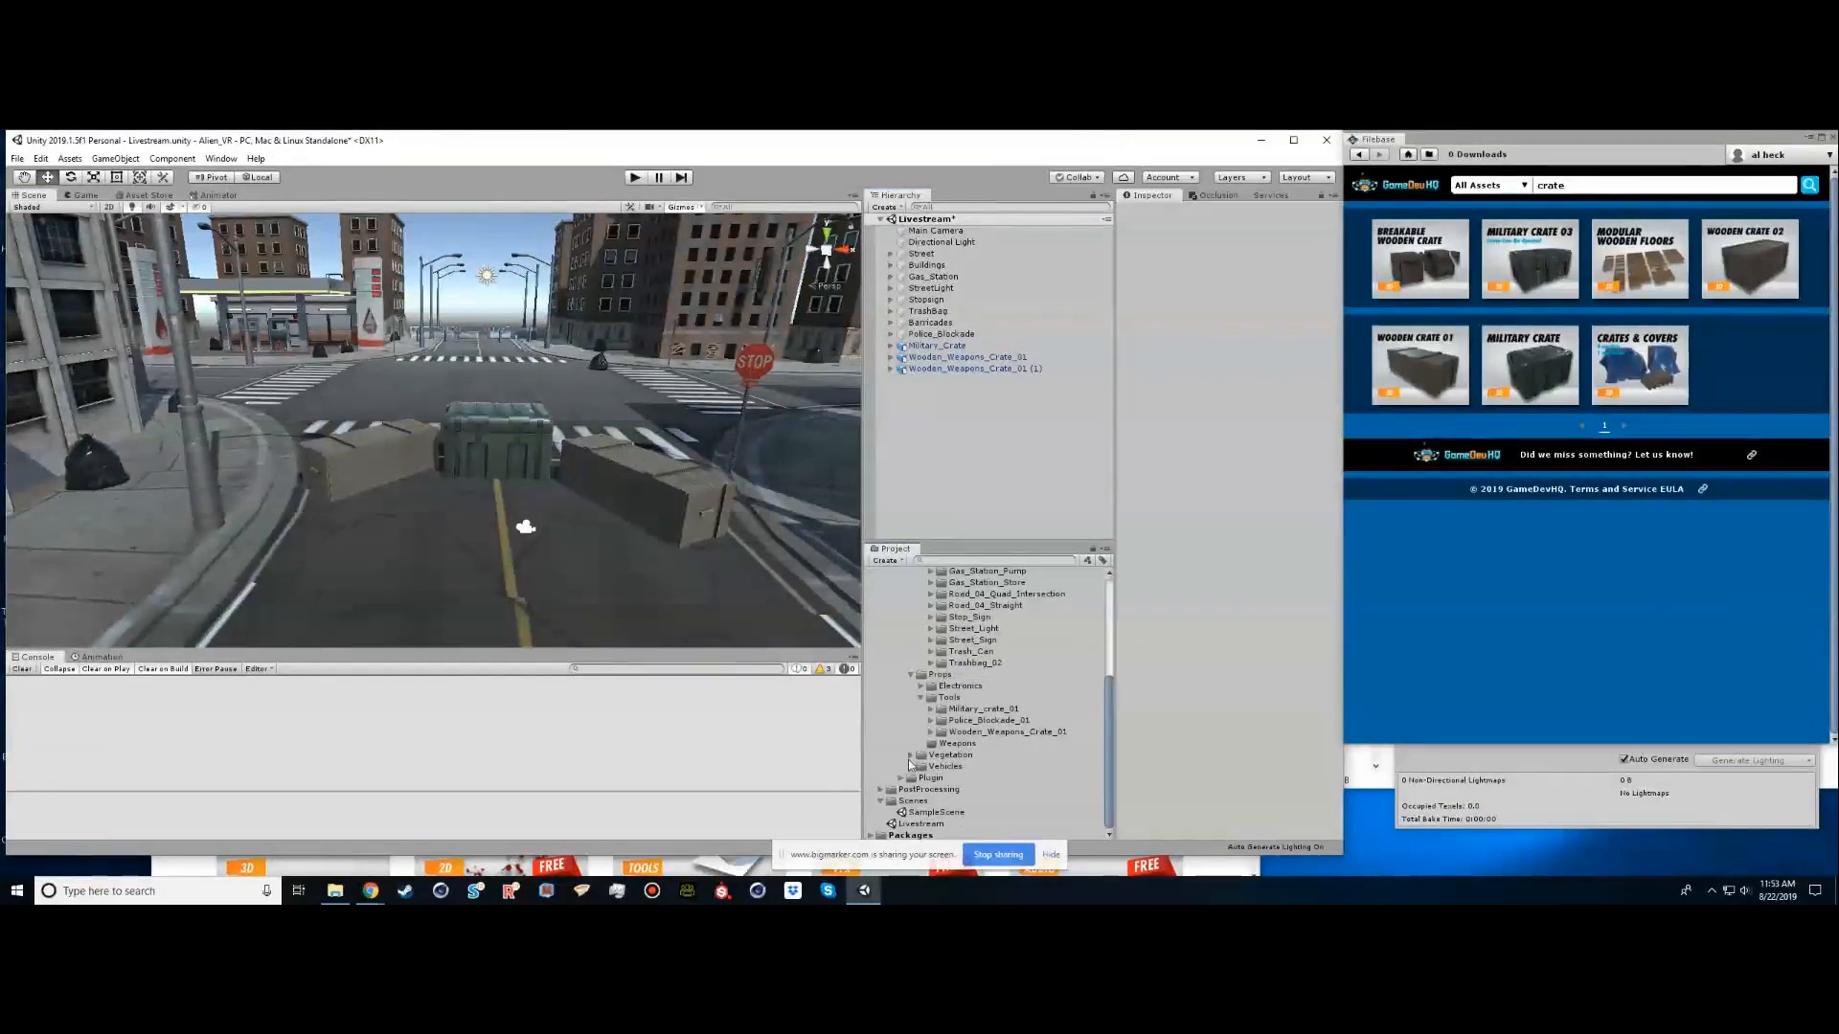
{"action": "left_click", "coordinate": [919, 687]}
{"action": "left_click", "coordinate": [921, 687]}
{"action": "scroll", "coordinate": [964, 673], "scroll_direction": "up", "scroll_amount": 2}
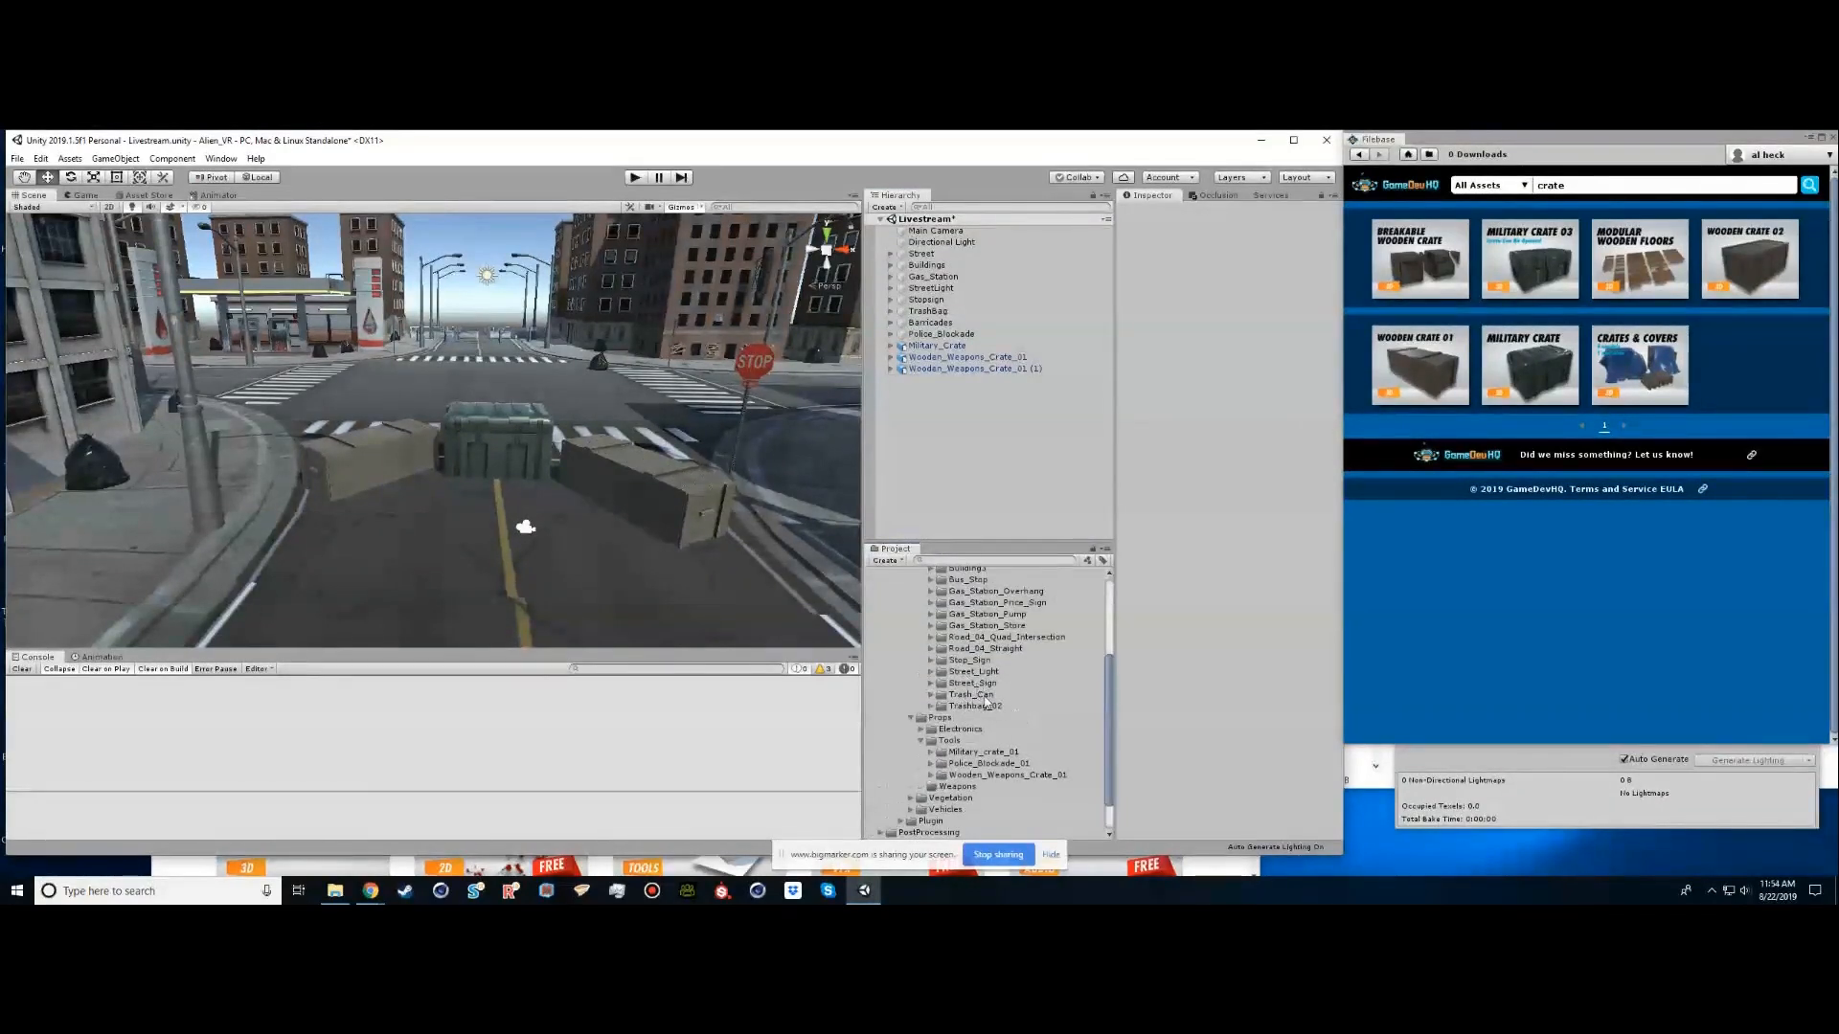
{"action": "scroll", "coordinate": [986, 702], "scroll_direction": "up", "scroll_amount": 2}
{"action": "scroll", "coordinate": [1012, 687], "scroll_direction": "up", "scroll_amount": 2}
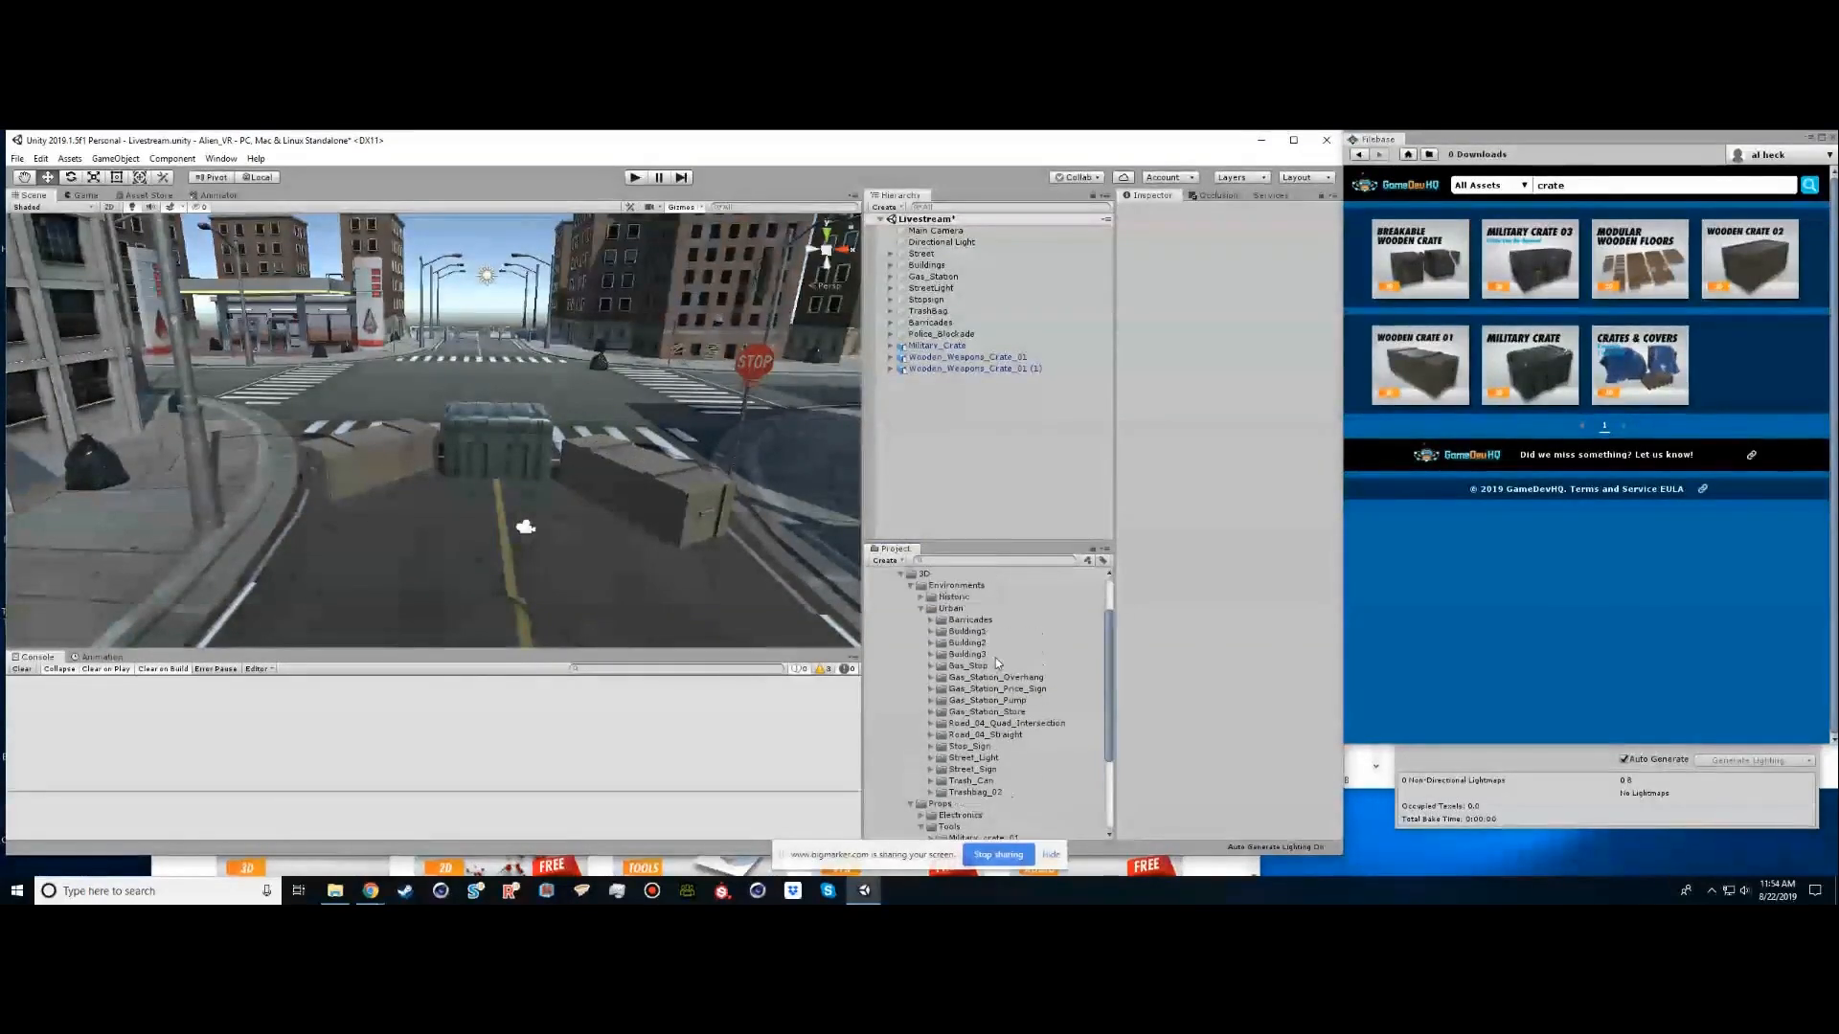
{"action": "left_click", "coordinate": [923, 609]}
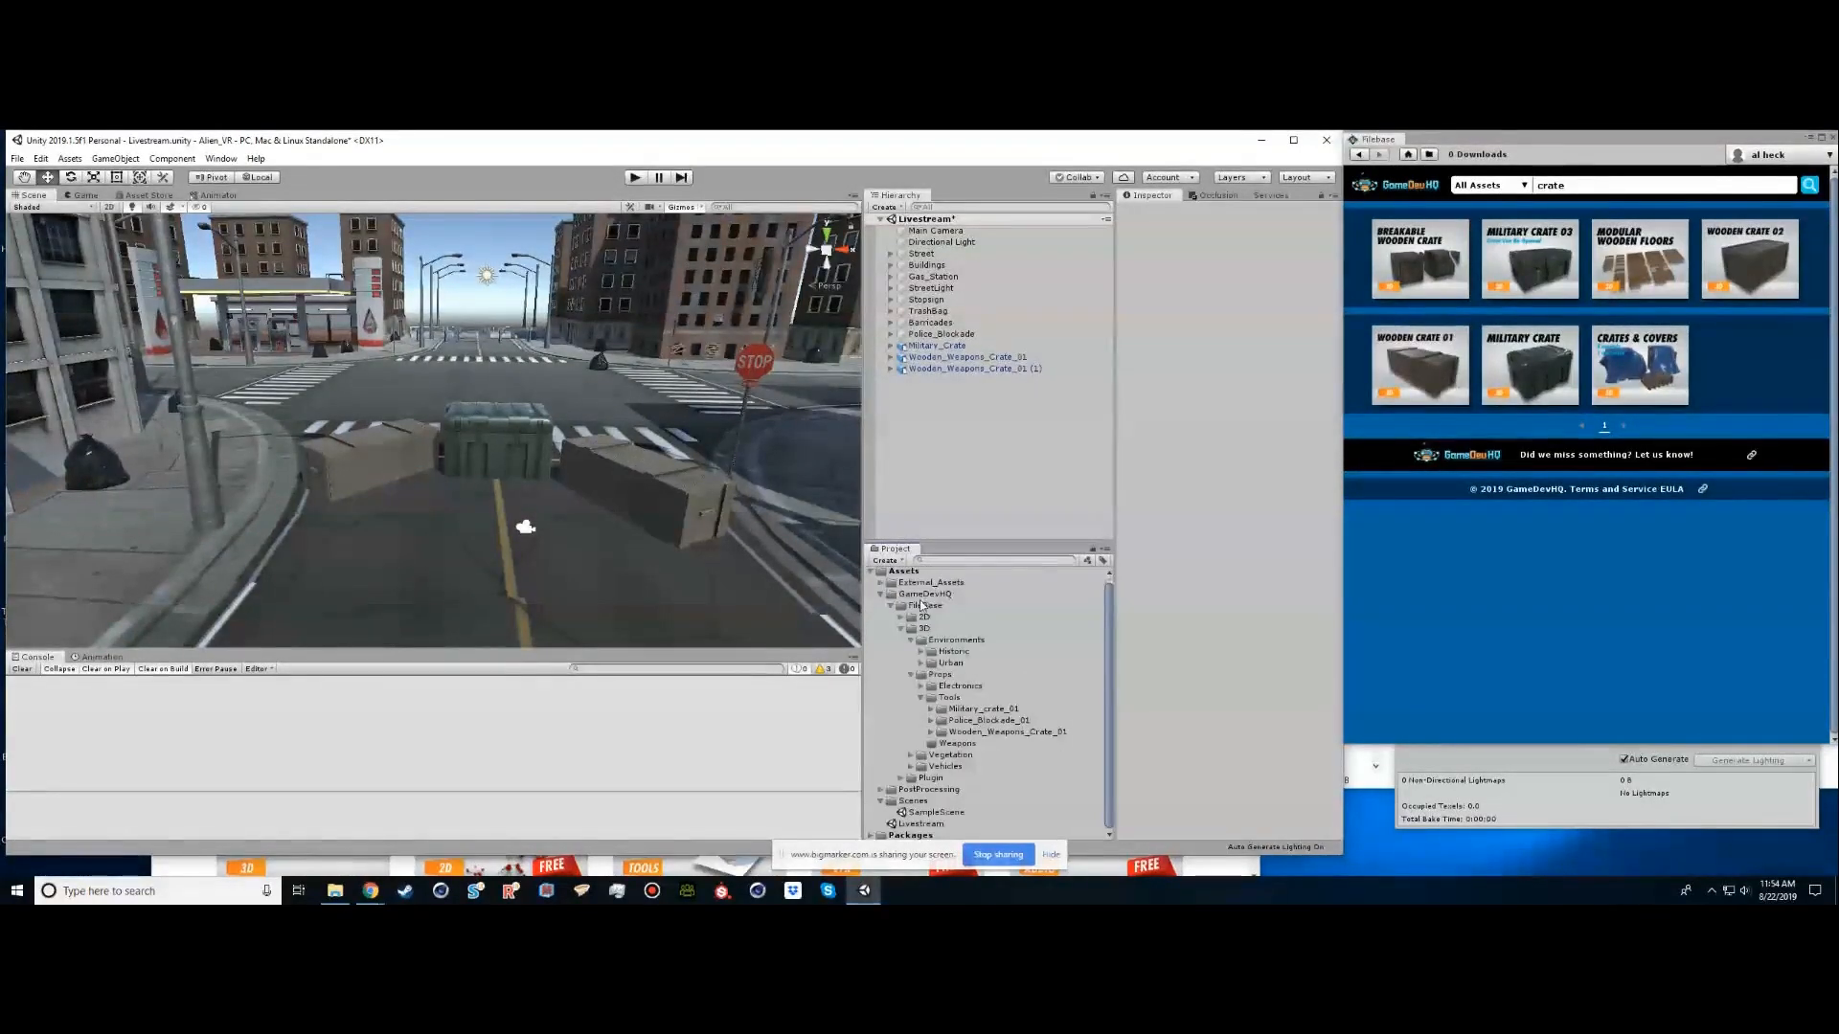
Preview the sandbag barricade models in the Historic environment assets and add SandbagBarricade_02 to the scene
{"action": "left_click", "coordinate": [922, 653]}
{"action": "left_click", "coordinate": [931, 662]}
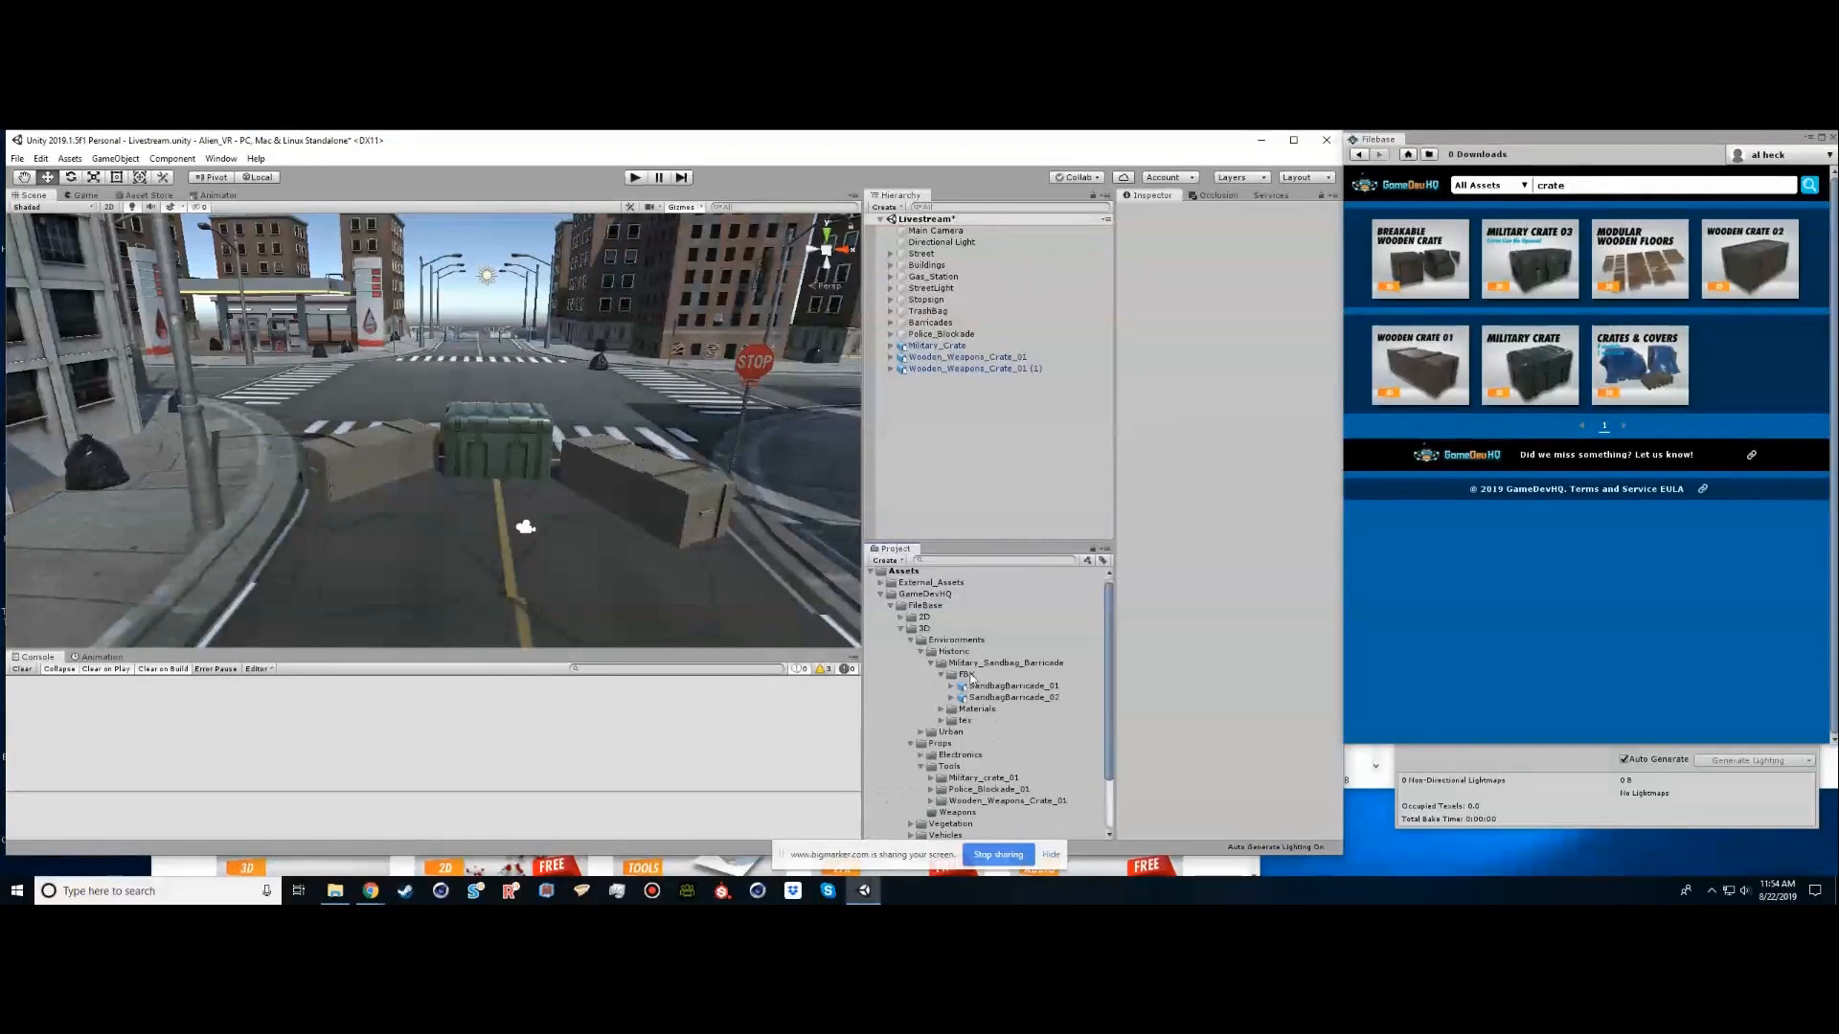
{"action": "left_click", "coordinate": [996, 686]}
{"action": "left_click", "coordinate": [1013, 697]}
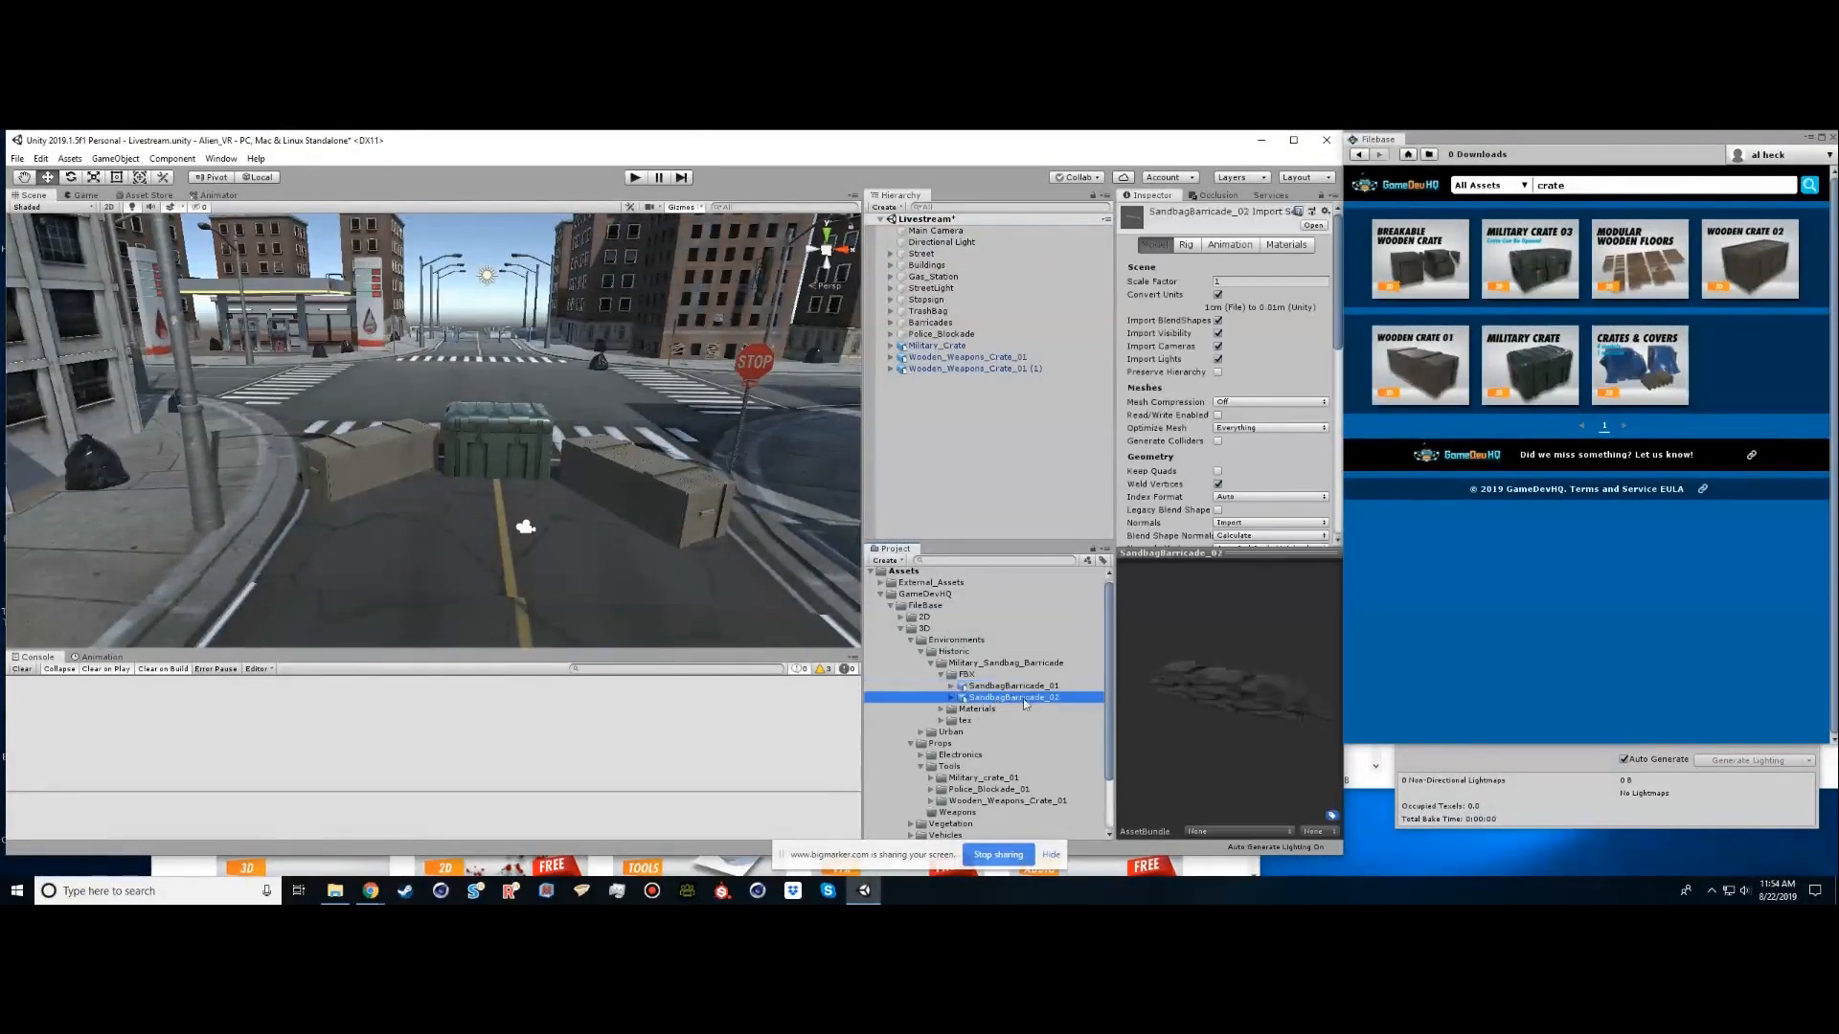
{"action": "left_click_drag", "start_coordinate": [1175, 675], "coordinate": [1259, 695]}
{"action": "left_click_drag", "start_coordinate": [996, 700], "coordinate": [990, 463]}
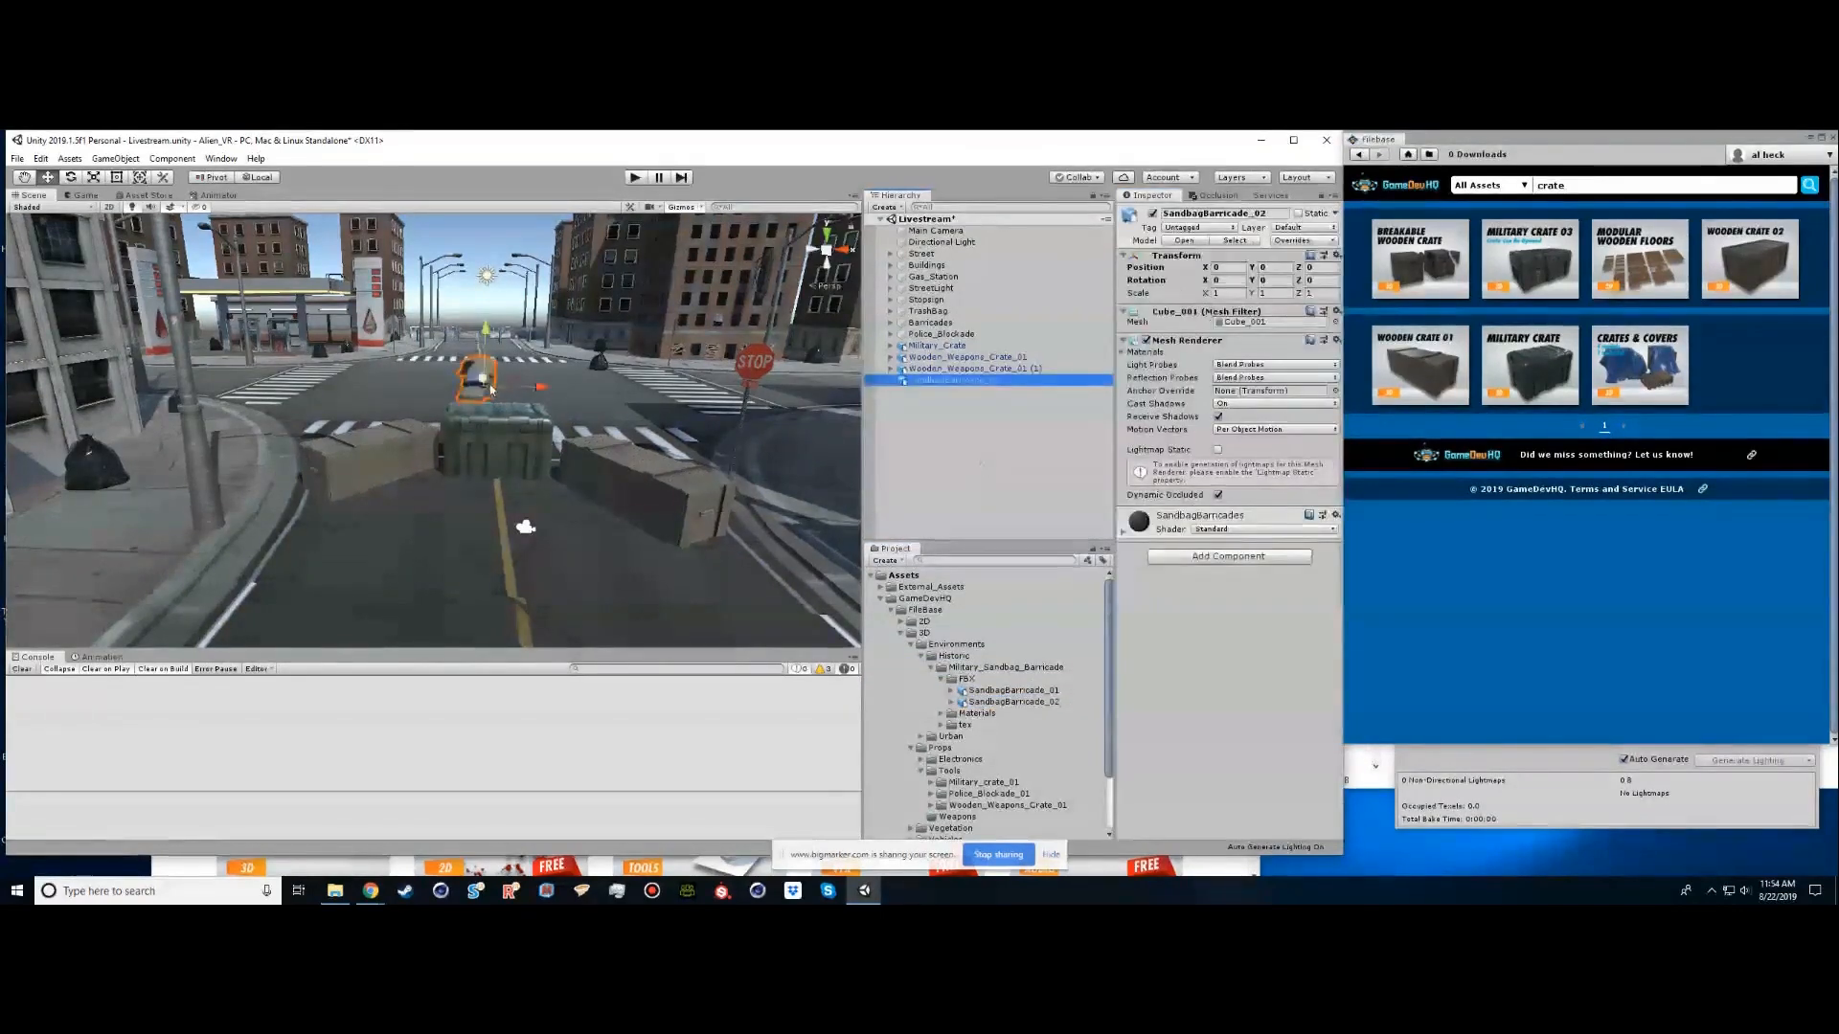
Raise SandbagBarricade_02 to street level and move it in front of the crate roadblock
{"action": "left_click_drag", "start_coordinate": [484, 364], "coordinate": [484, 361]}
{"action": "left_click_drag", "start_coordinate": [525, 526], "coordinate": [693, 534], "text": "alt"}
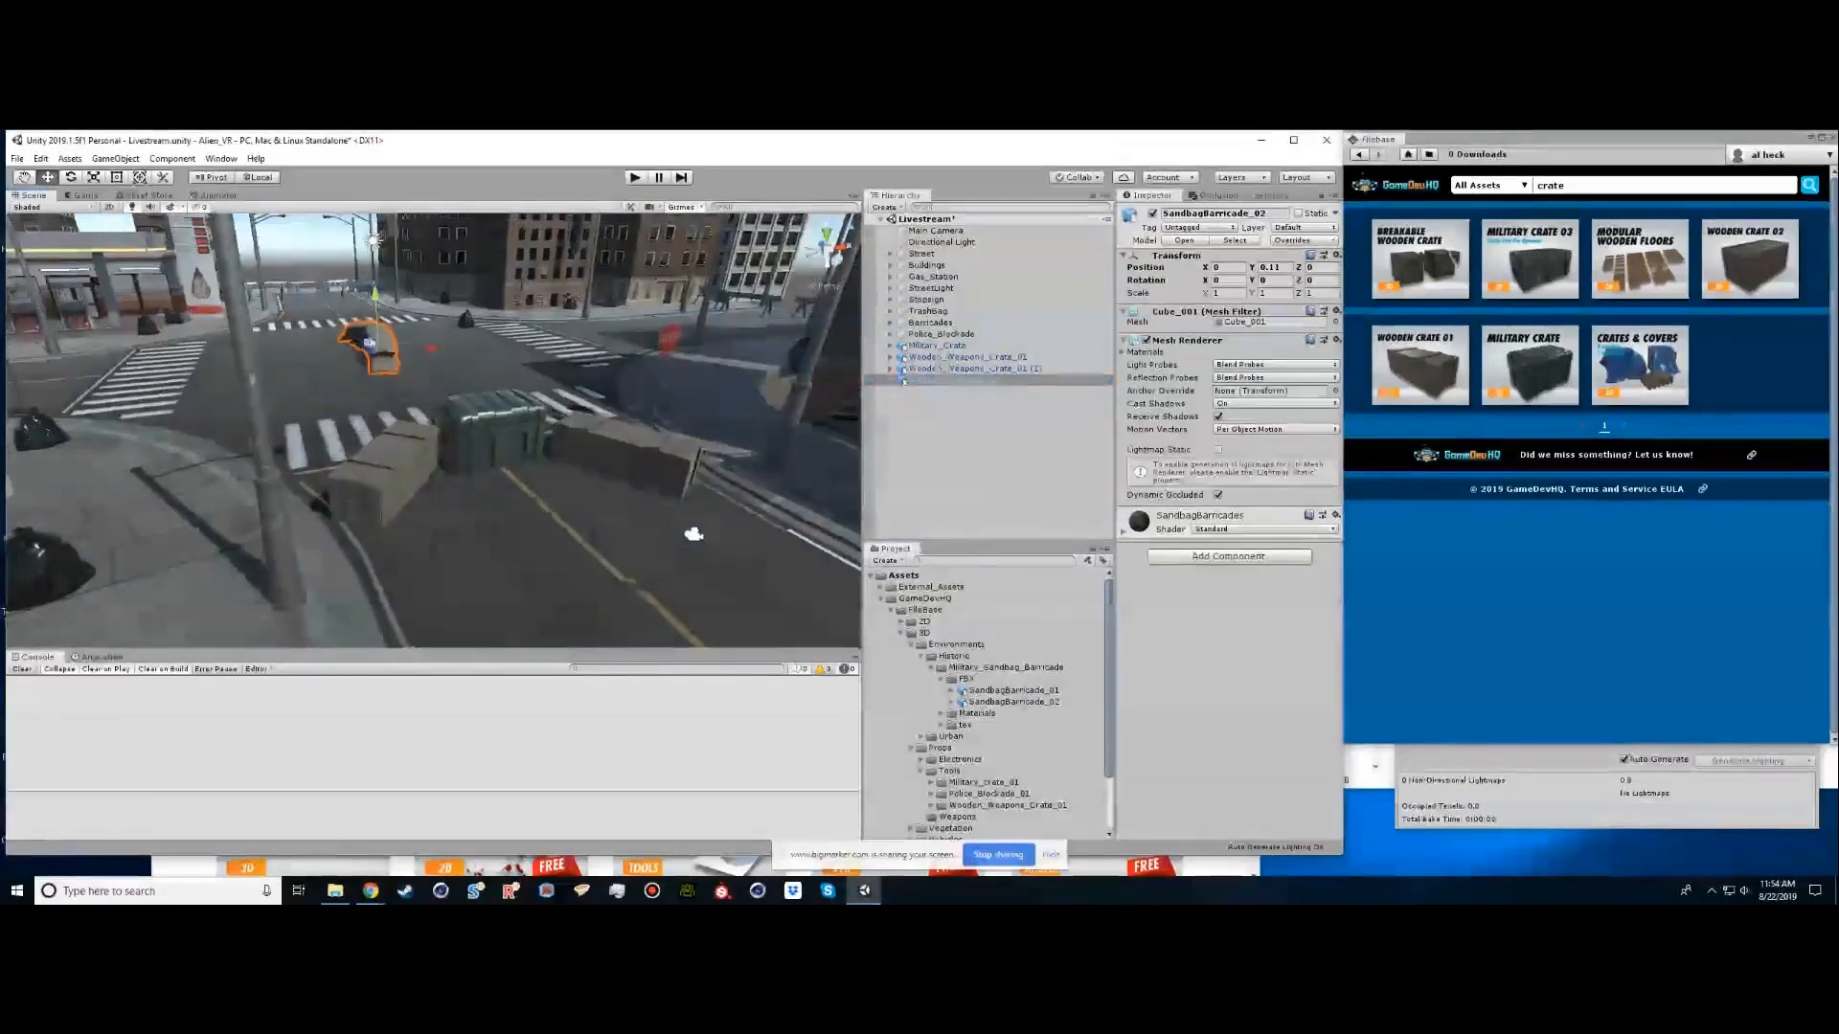
{"action": "left_click_drag", "start_coordinate": [364, 345], "coordinate": [373, 405]}
{"action": "key", "text": "w"}
Duplicate the sandbag barricade, rotate the copy and place it to continue the wall on the other side of the roadblock
{"action": "key", "text": "ctrl+d"}
{"action": "key", "text": "e"}
{"action": "key", "text": "w"}
{"action": "key", "text": "e"}
{"action": "left_click_drag", "start_coordinate": [655, 546], "coordinate": [551, 529]}
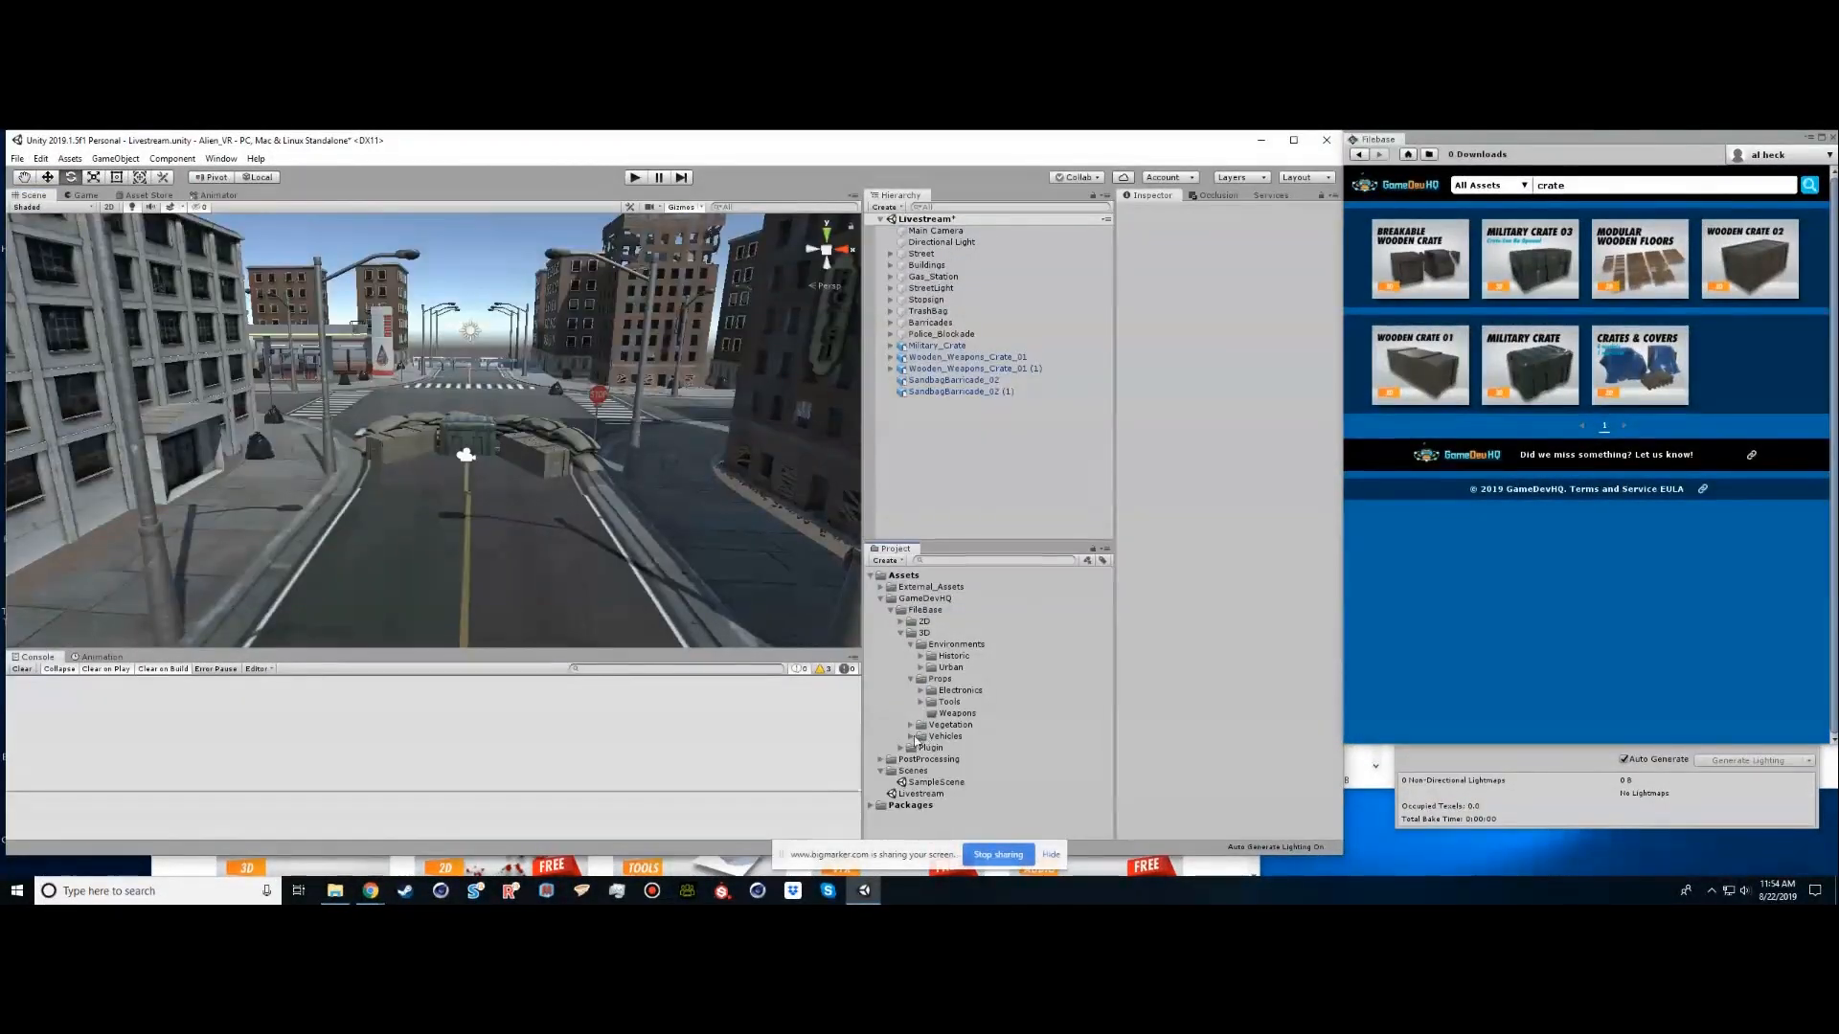
Locate the Police_Car_01 model in the Land vehicles assets and search the Filebase library for "police"
{"action": "left_click", "coordinate": [912, 736]}
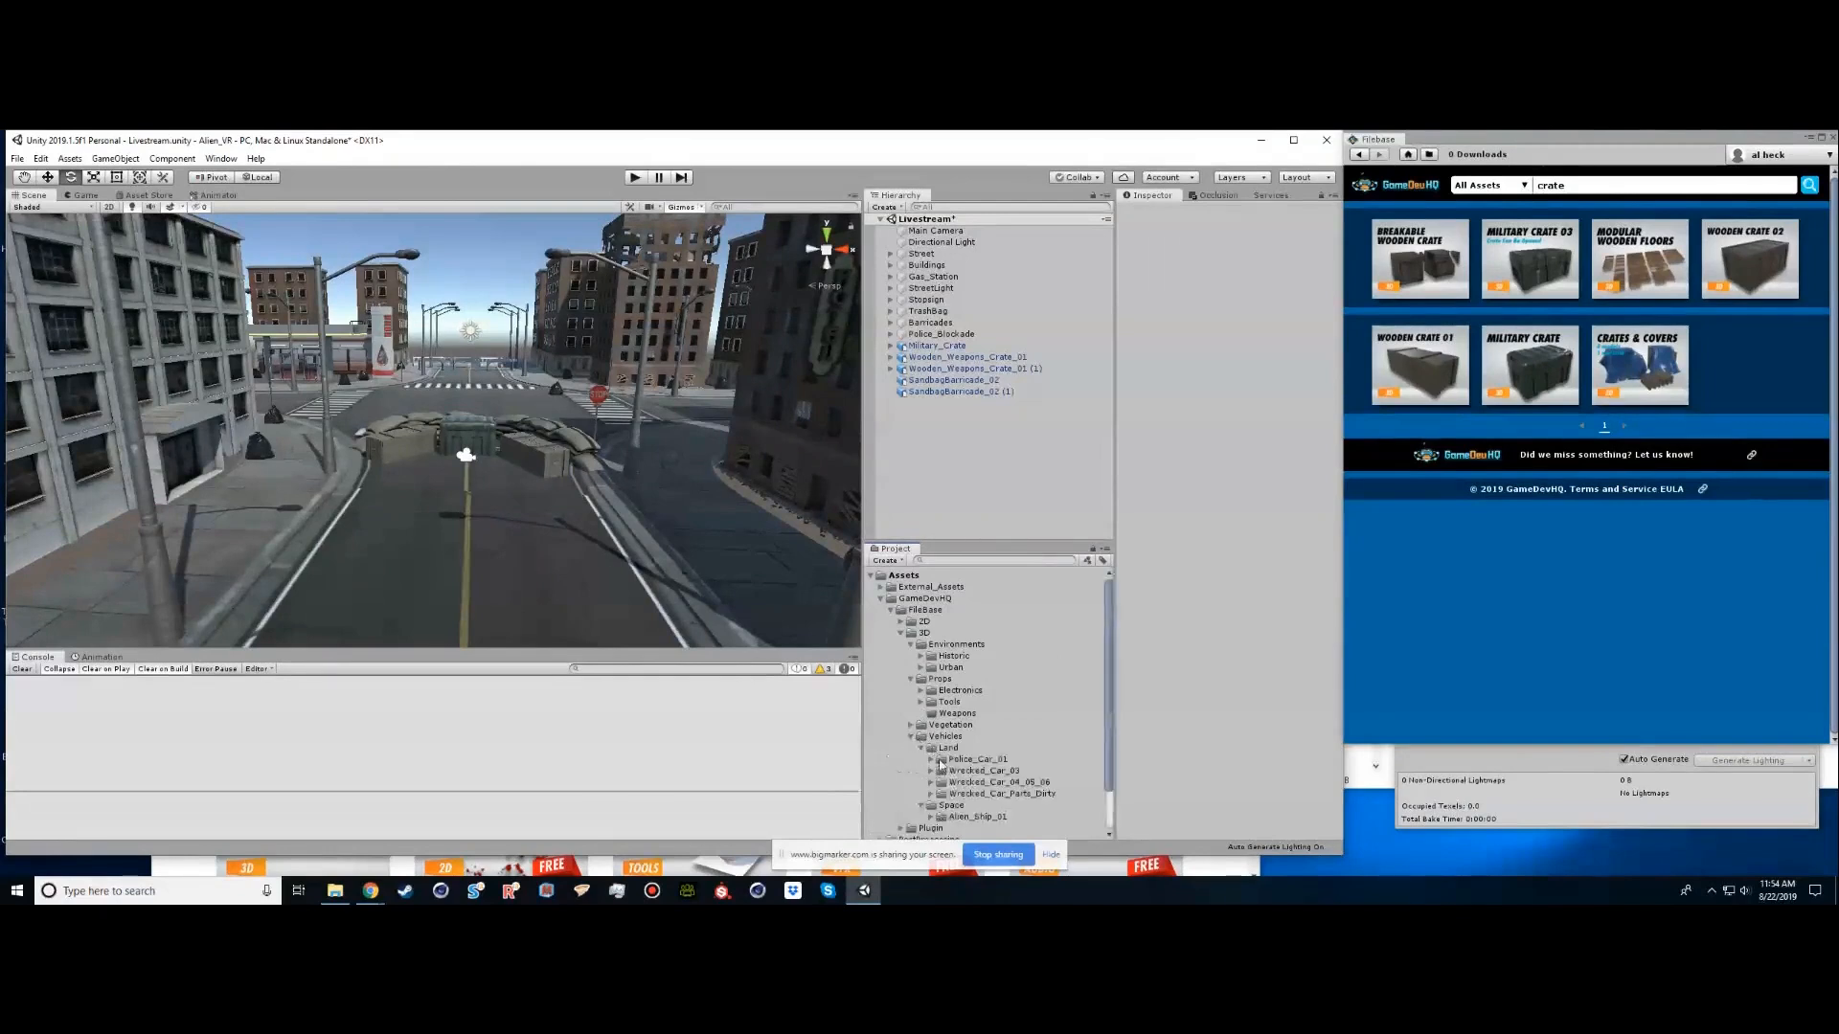
{"action": "left_click", "coordinate": [930, 759]}
{"action": "left_click", "coordinate": [940, 771]}
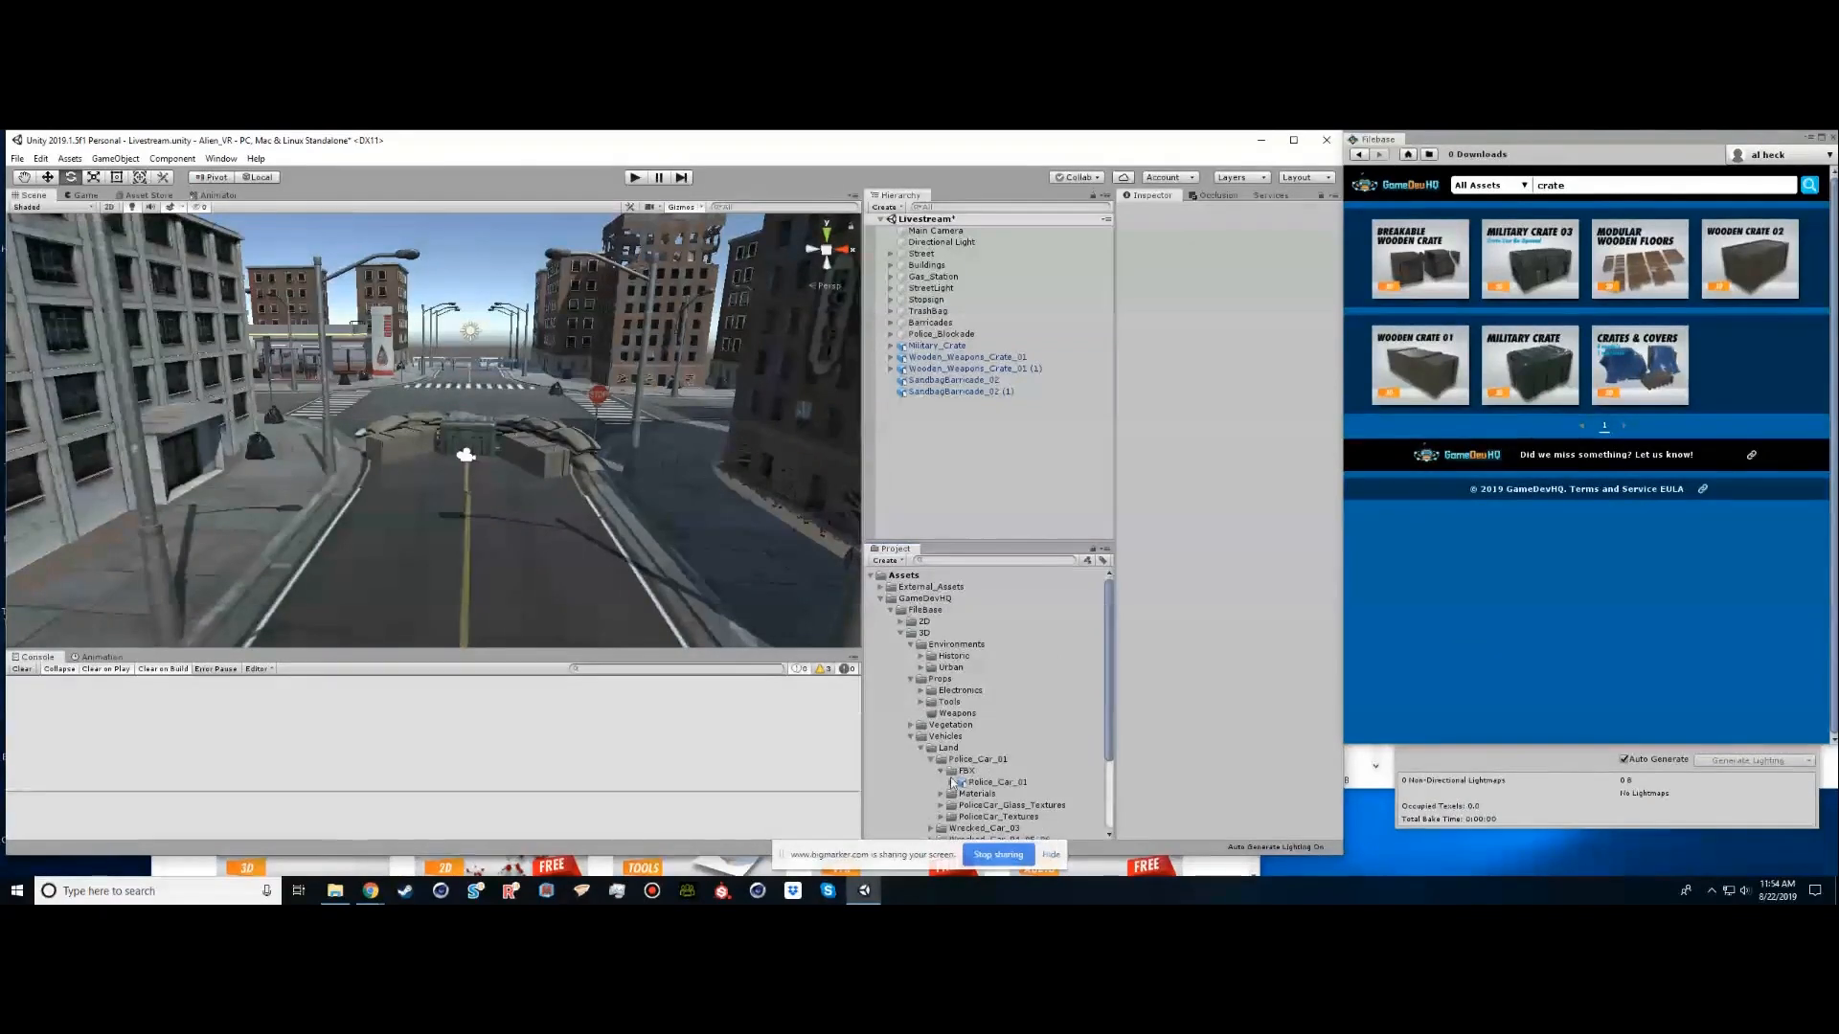
{"action": "left_click", "coordinate": [984, 782]}
{"action": "double_click", "coordinate": [1573, 185]}
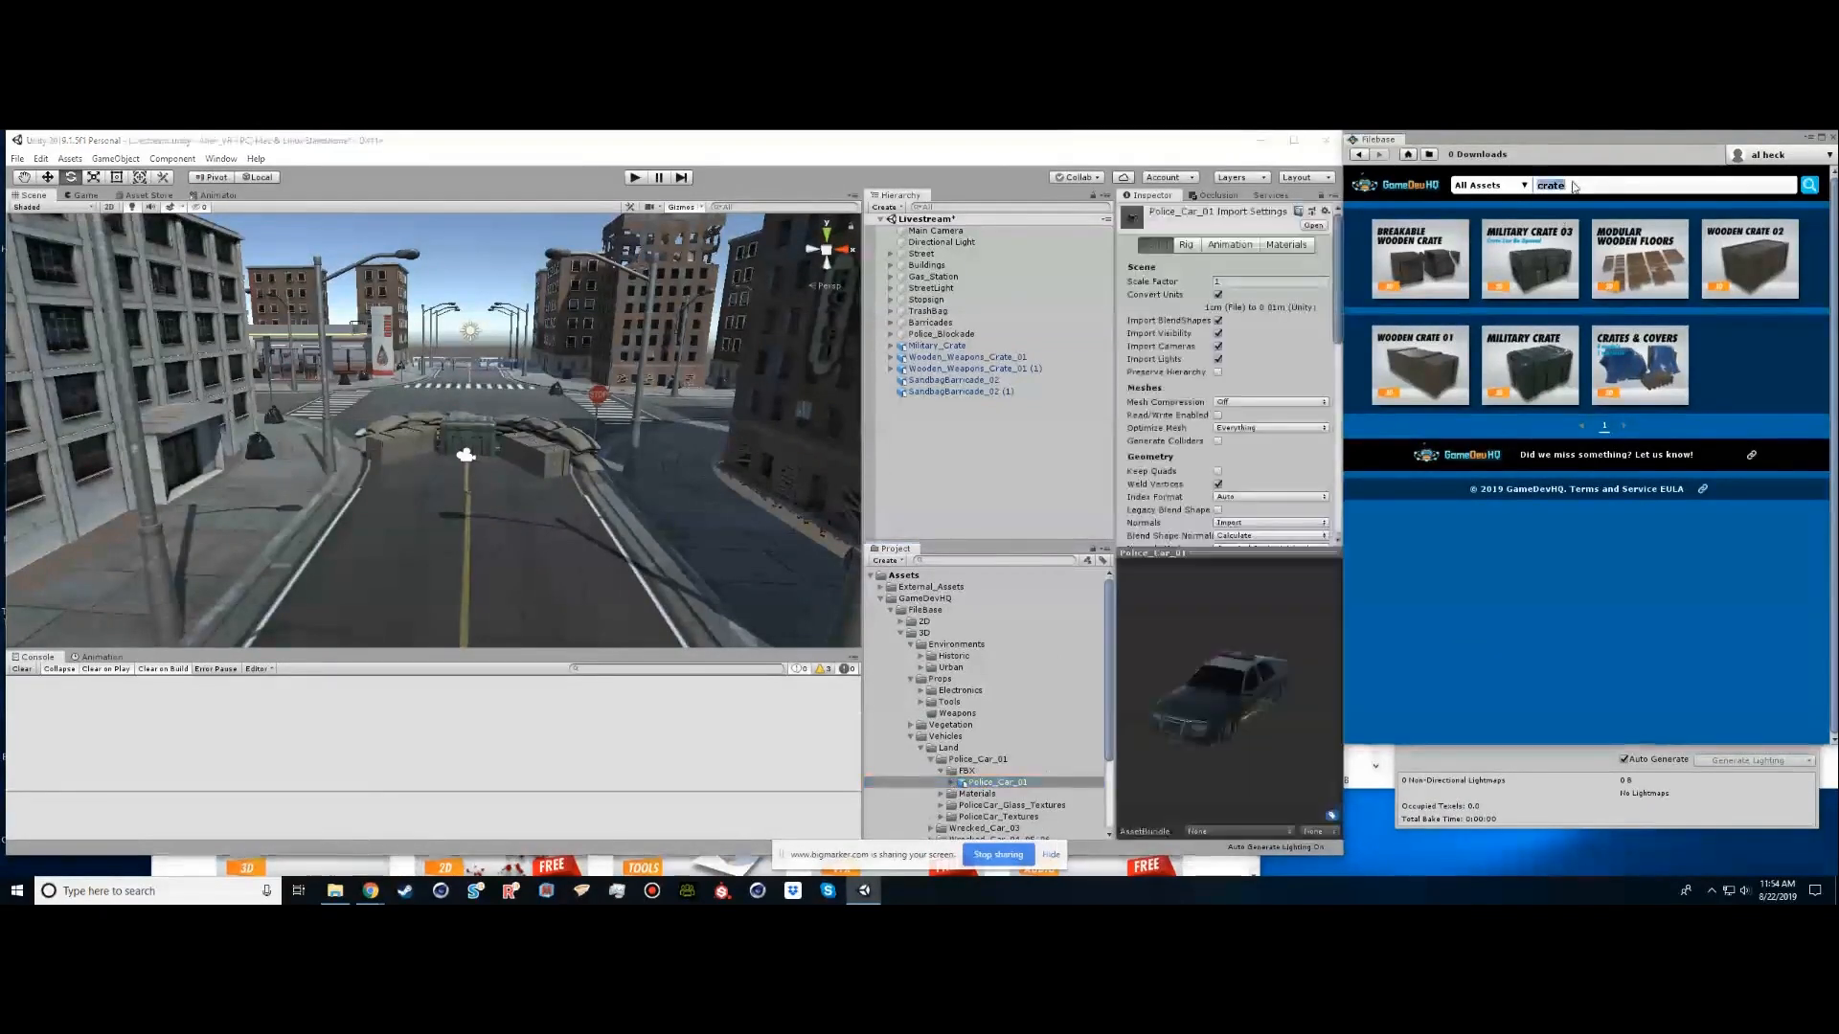
{"action": "type", "text": "police"}
{"action": "key", "text": "Return"}
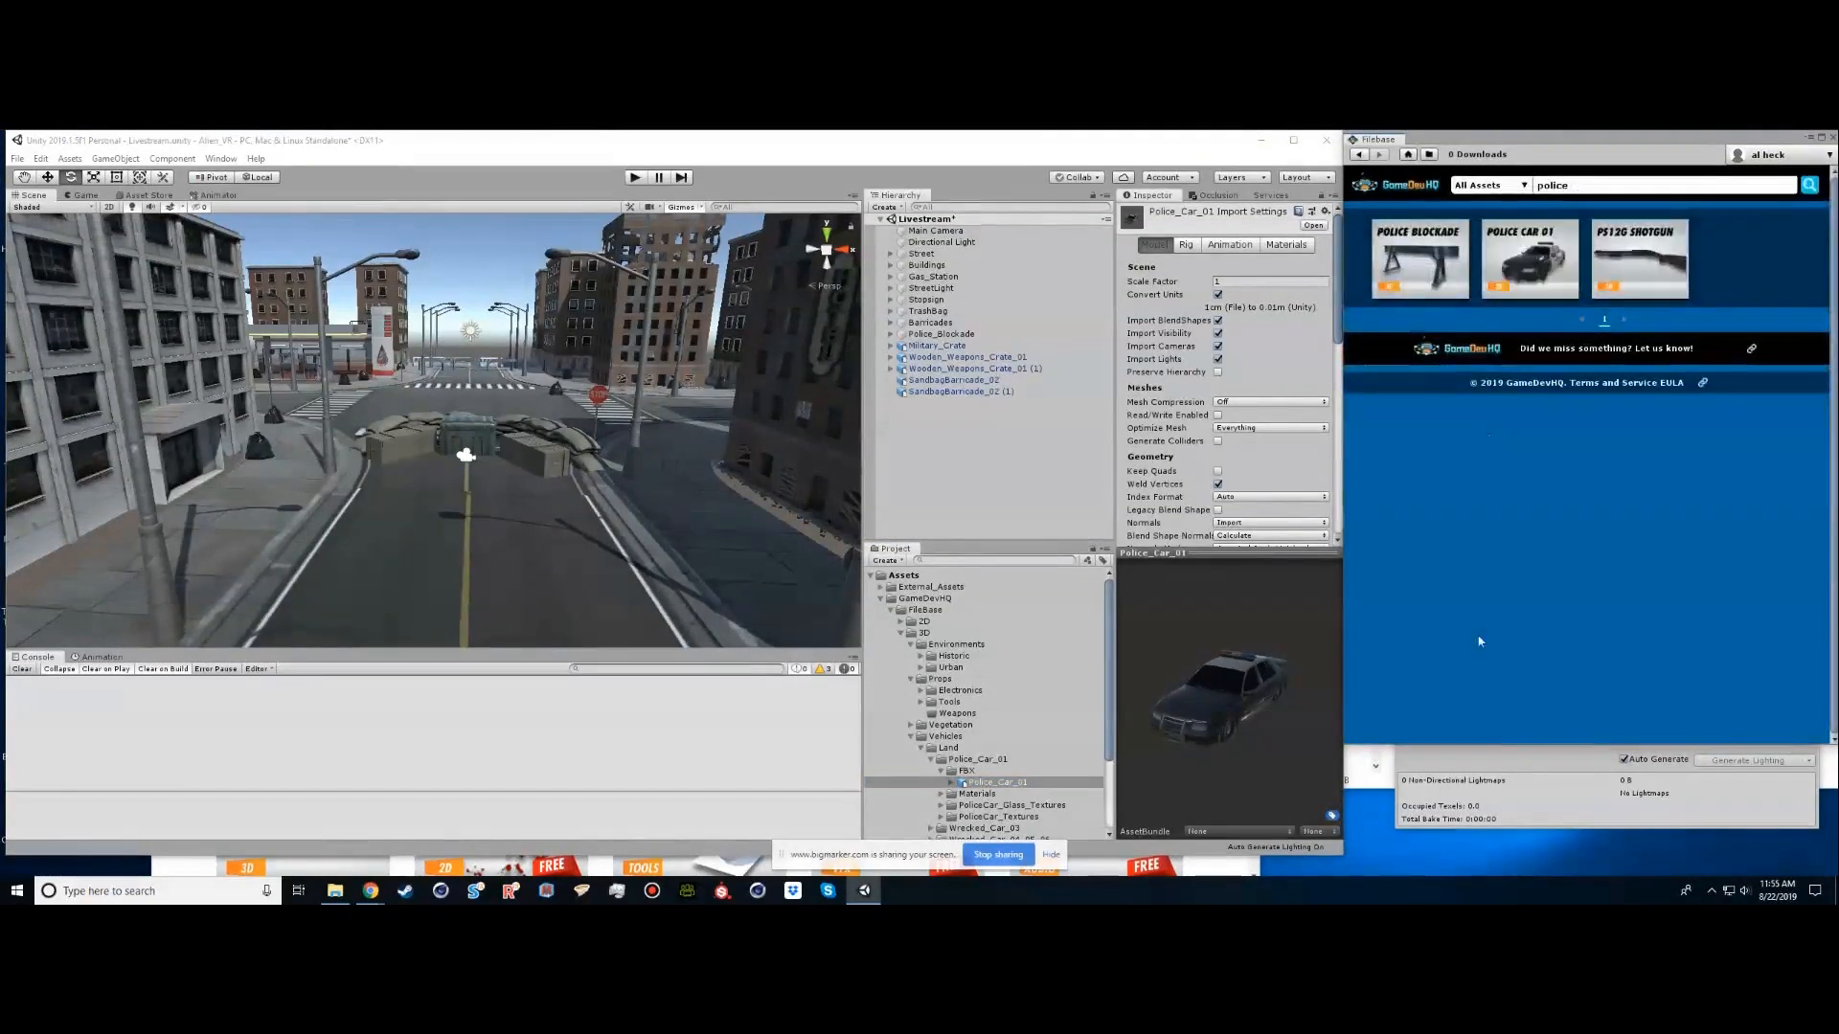
Add the Police_Car_01 model to the scene and move it onto the road behind the crate roadblock
{"action": "left_click_drag", "start_coordinate": [990, 786], "coordinate": [1016, 442]}
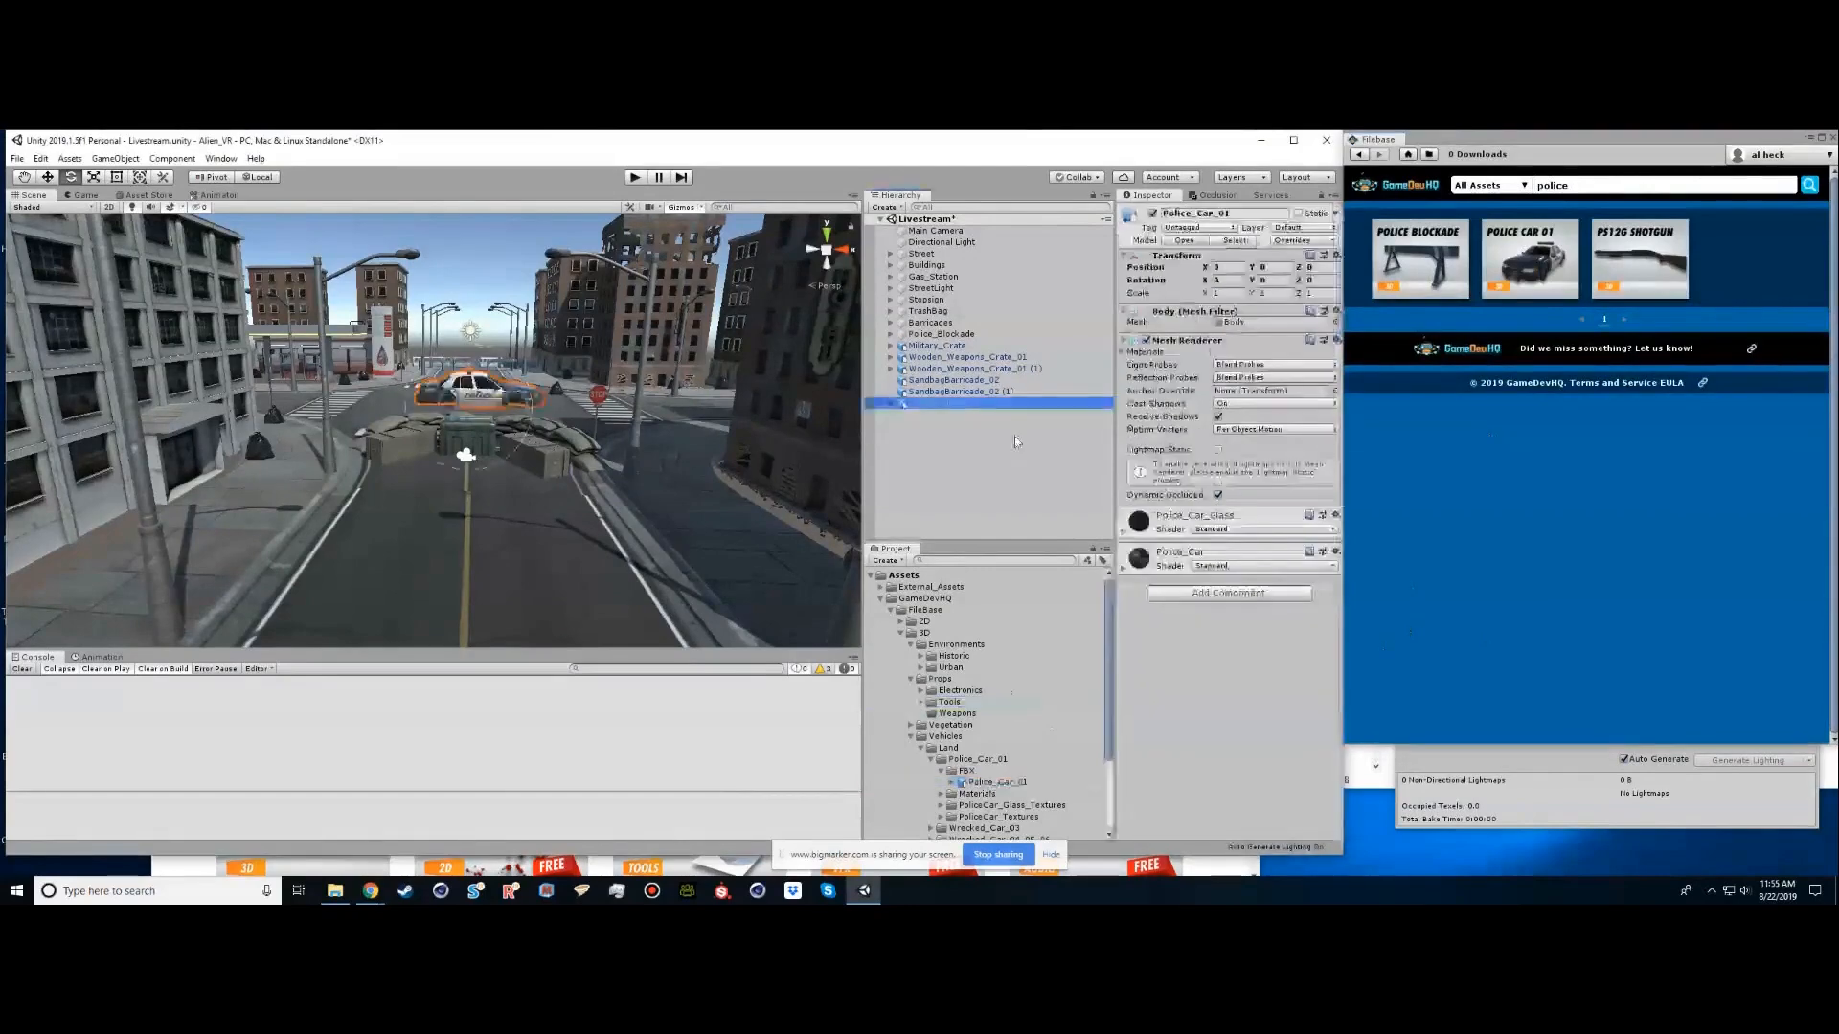
{"action": "key", "text": "w"}
{"action": "left_click_drag", "start_coordinate": [488, 410], "coordinate": [661, 460], "text": "alt"}
{"action": "scroll", "coordinate": [521, 423], "scroll_direction": "down", "scroll_amount": 6}
{"action": "left_click_drag", "start_coordinate": [572, 420], "coordinate": [505, 408], "text": "alt"}
{"action": "left_click_drag", "start_coordinate": [232, 447], "coordinate": [541, 454]}
Adjust the police car's scale and rotation so it stands at an angle across the road
{"action": "key", "text": "f"}
{"action": "left_click_drag", "start_coordinate": [690, 536], "coordinate": [474, 465], "text": "alt"}
{"action": "key", "text": "f"}
{"action": "key", "text": "r"}
{"action": "key", "text": "e"}
{"action": "key", "text": "w"}
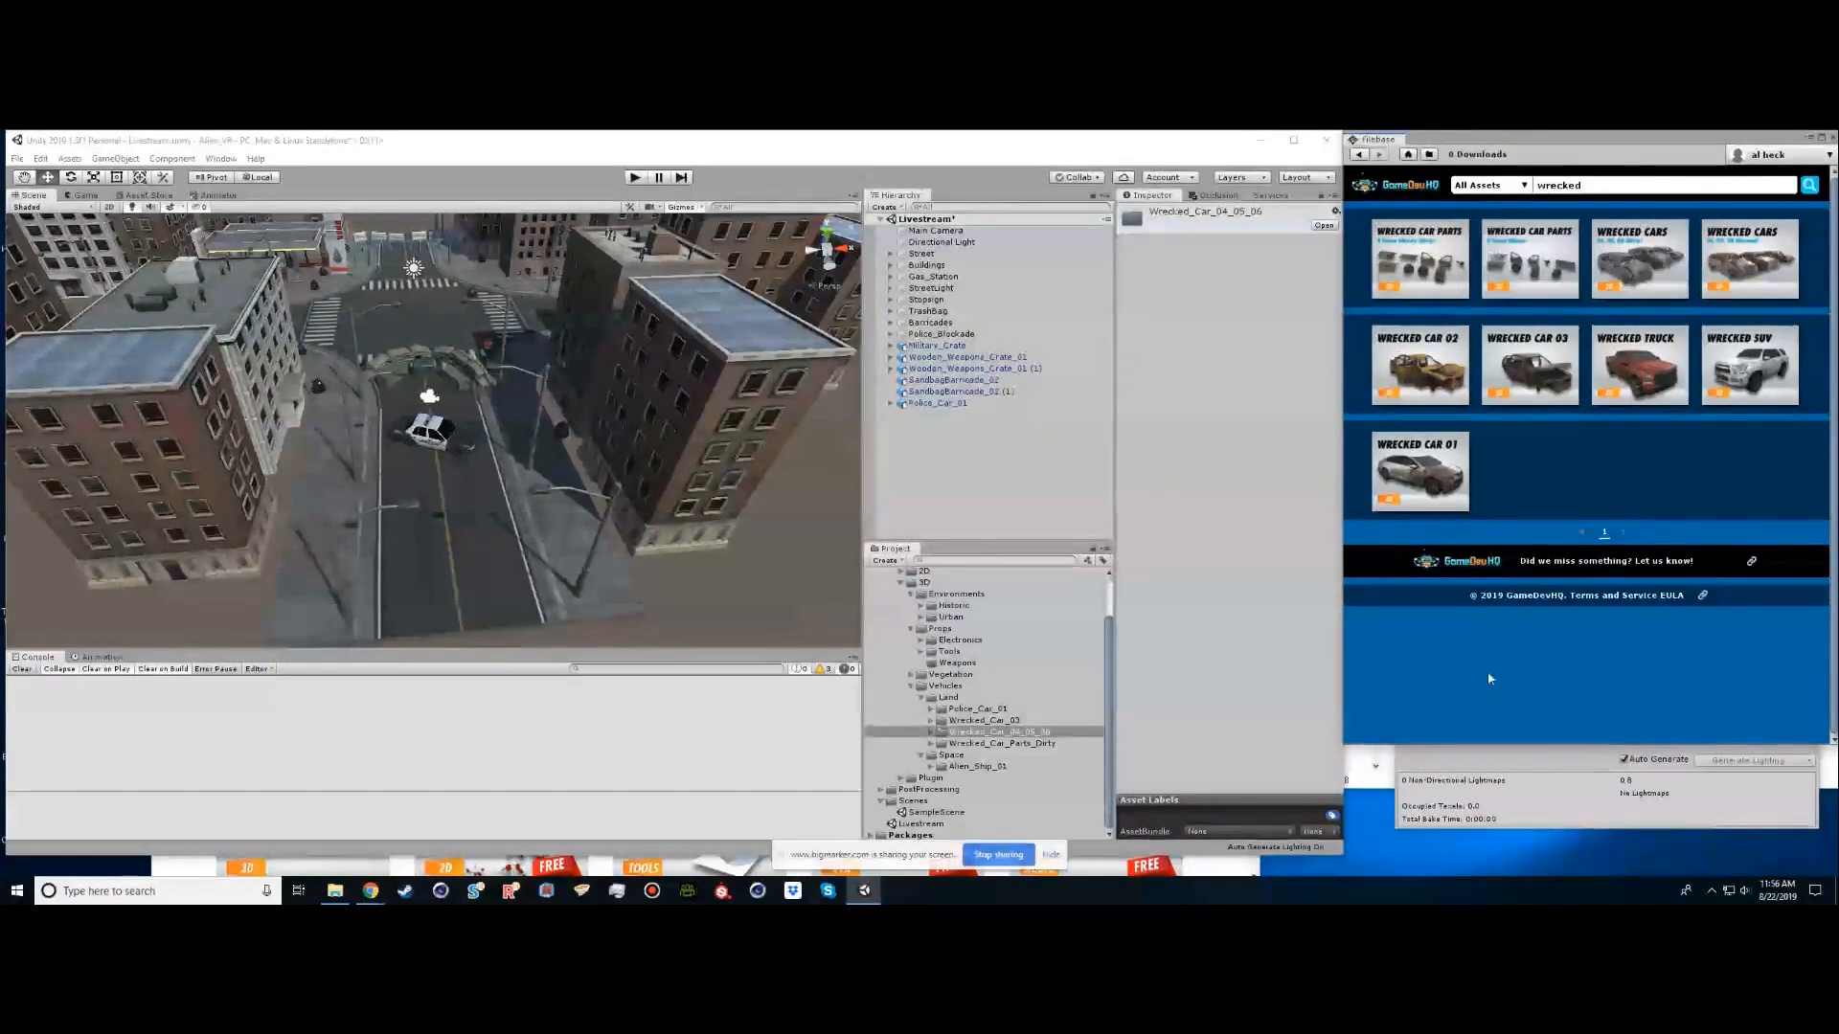
Preview the Wrecked_Car_03 model in the Land vehicles assets
{"action": "left_click", "coordinate": [930, 721]}
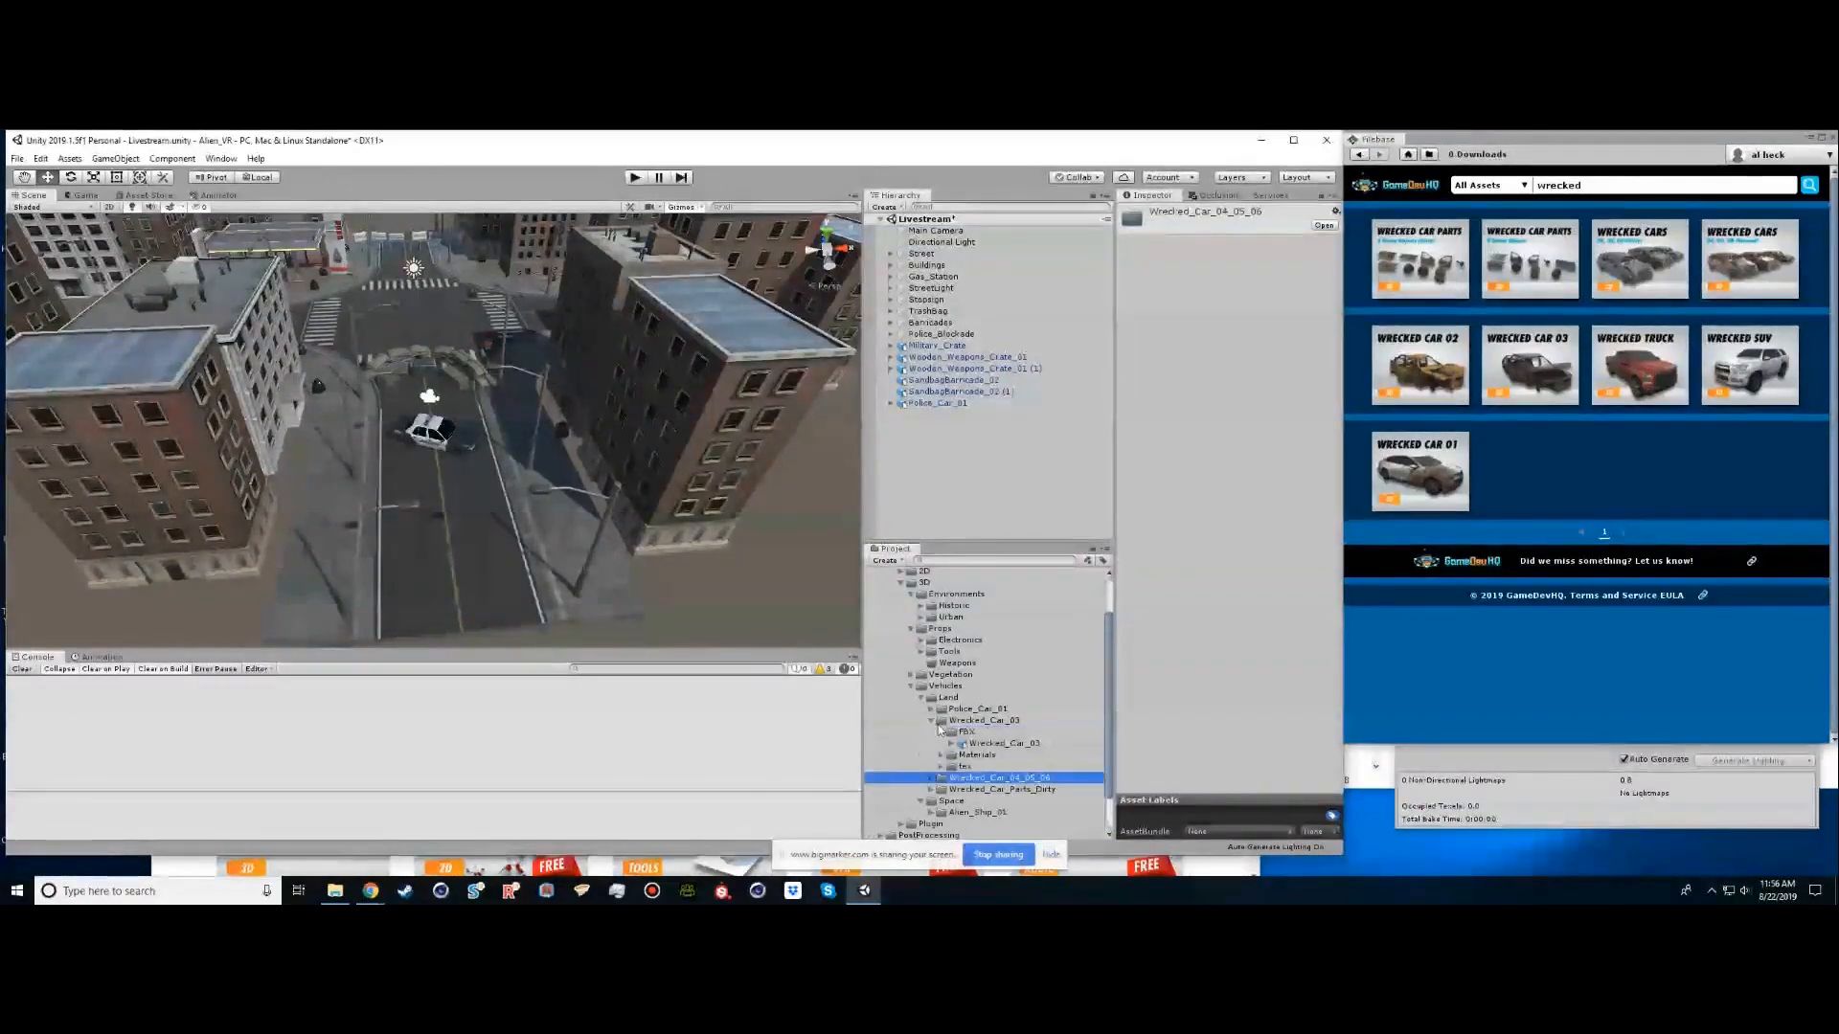
{"action": "left_click", "coordinate": [987, 744]}
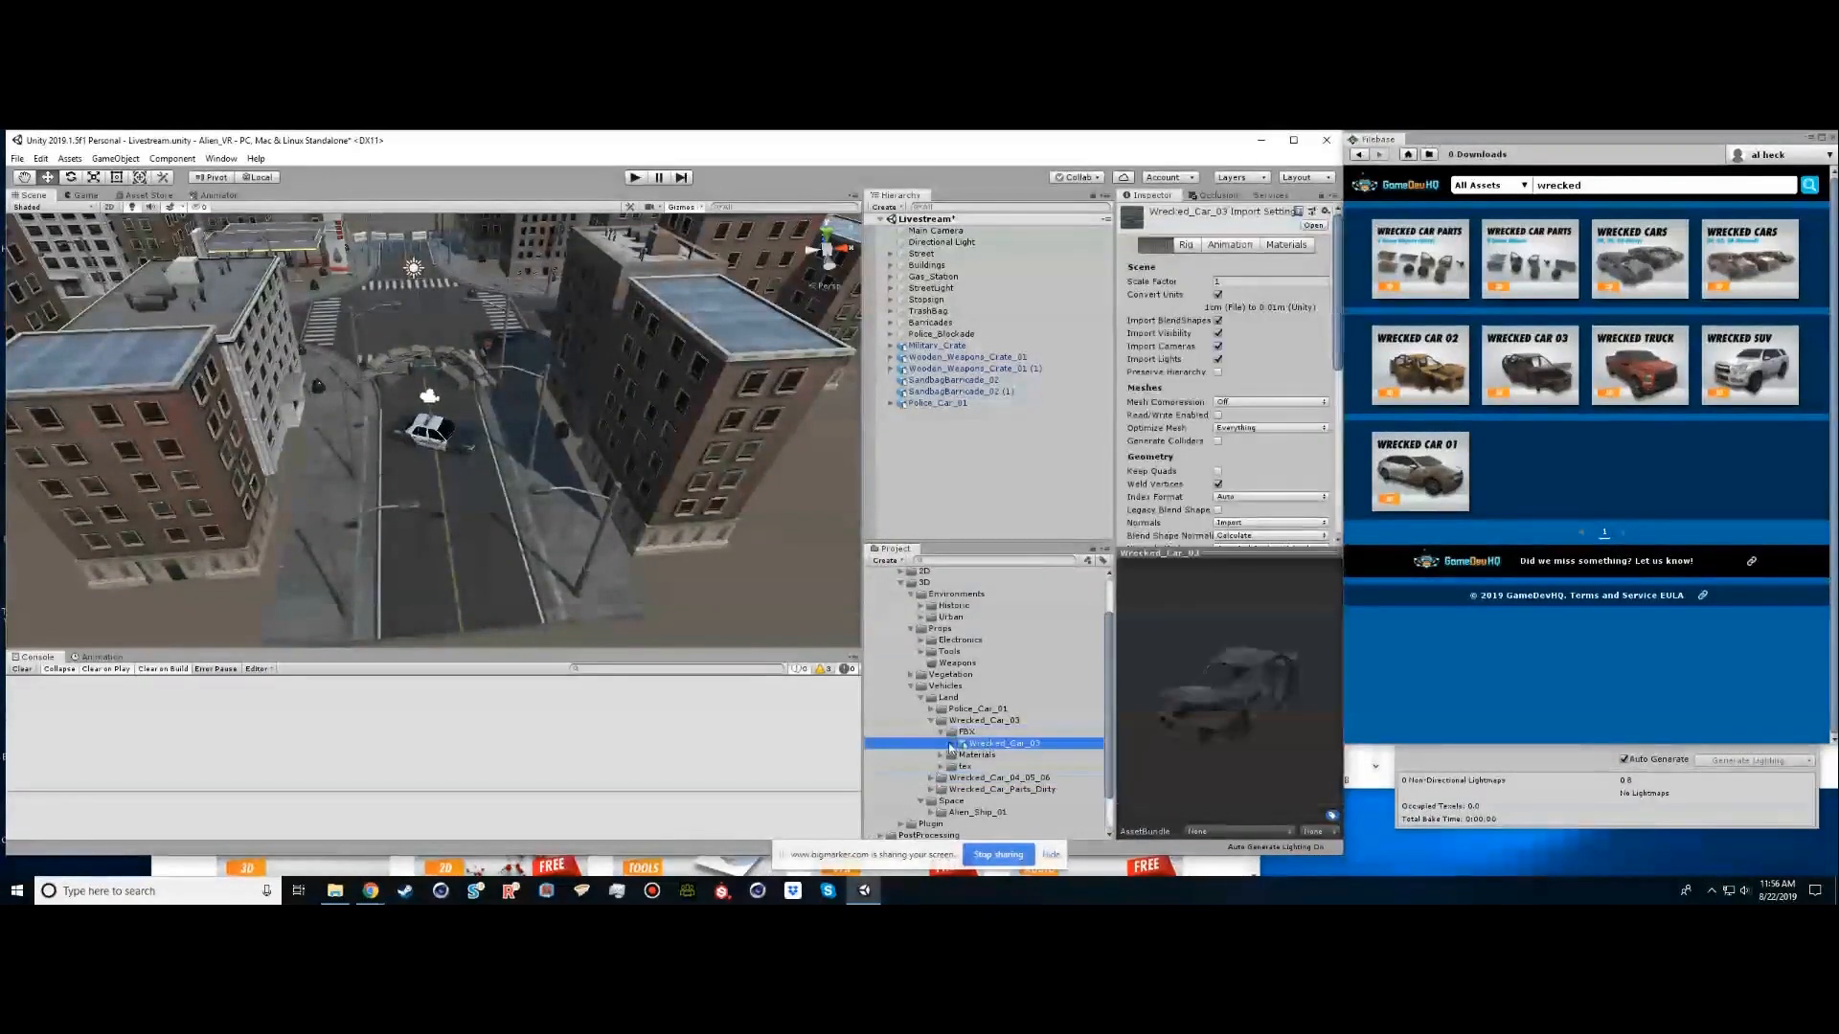
{"action": "left_click", "coordinate": [941, 733]}
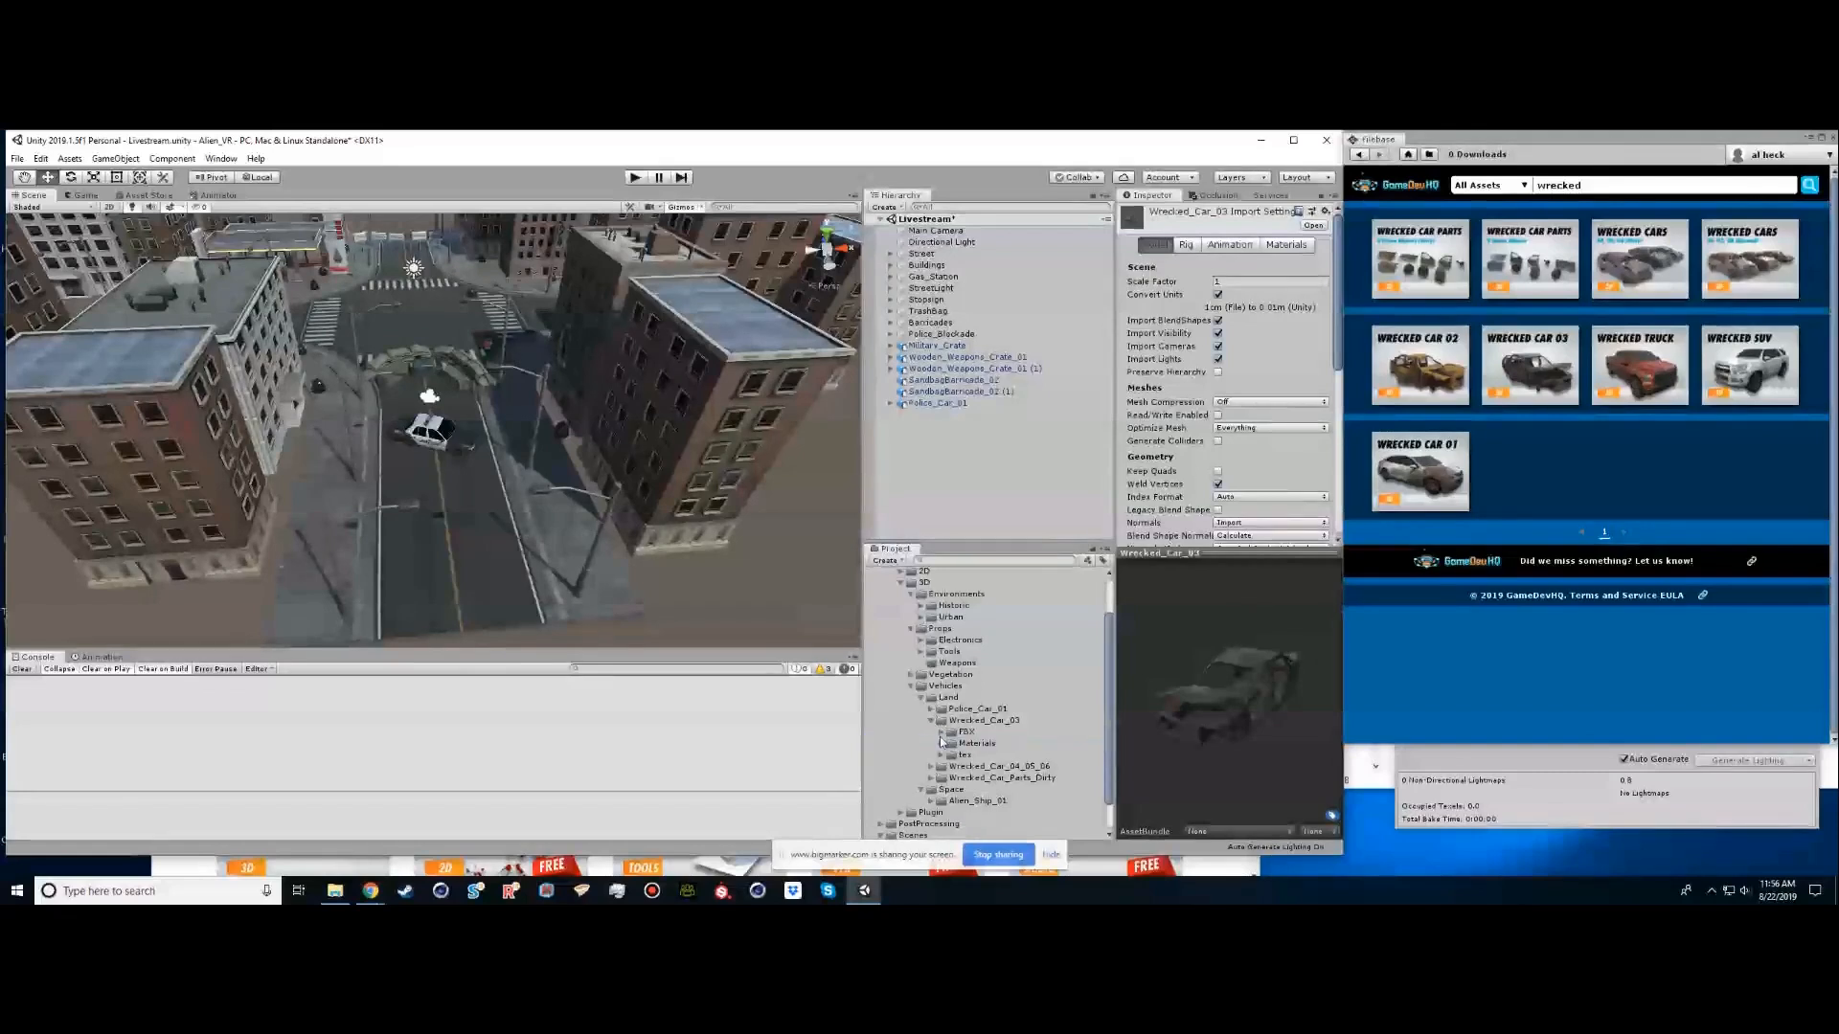
Add the Wrecked_Car_04_LOD, Wrecked_Car_05_LOD and Wrecked_Car_06_LOD models to the scene
{"action": "left_click", "coordinate": [930, 766]}
{"action": "left_click", "coordinate": [932, 721]}
{"action": "left_click", "coordinate": [988, 757]}
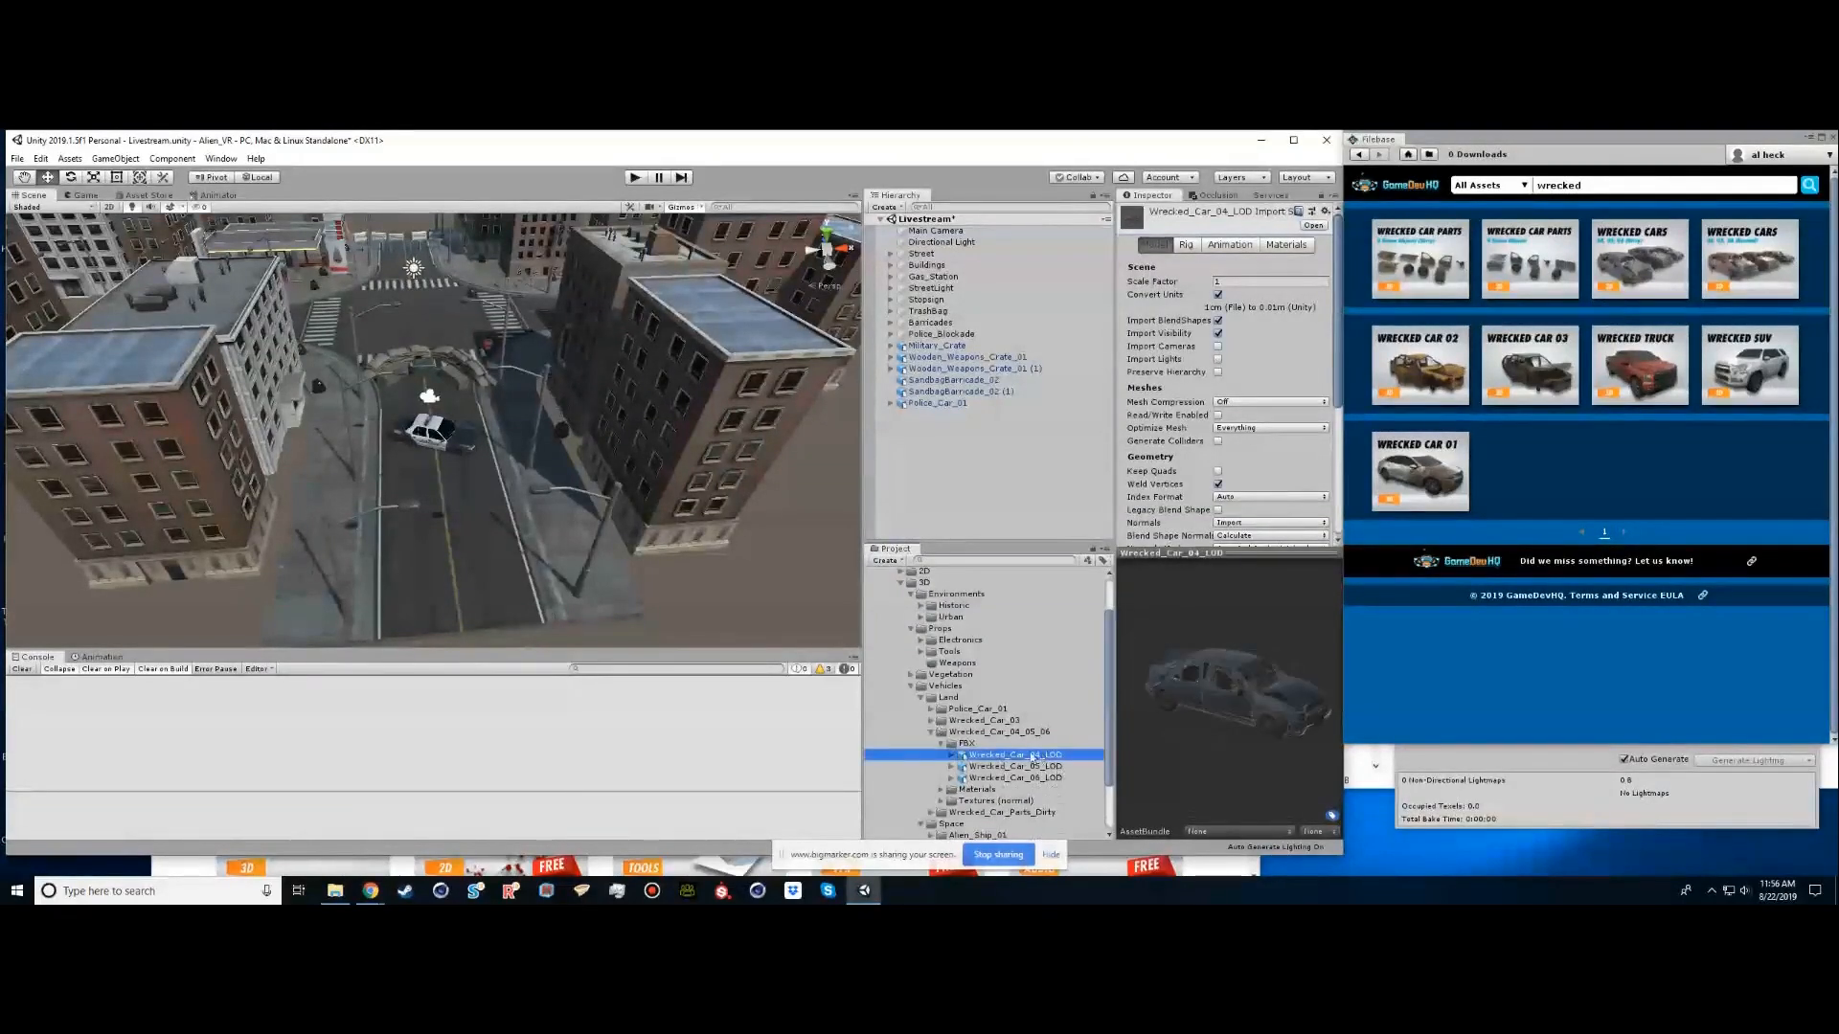
{"action": "left_click_drag", "start_coordinate": [999, 755], "coordinate": [946, 498]}
{"action": "left_click", "coordinate": [1008, 777], "text": "shift"}
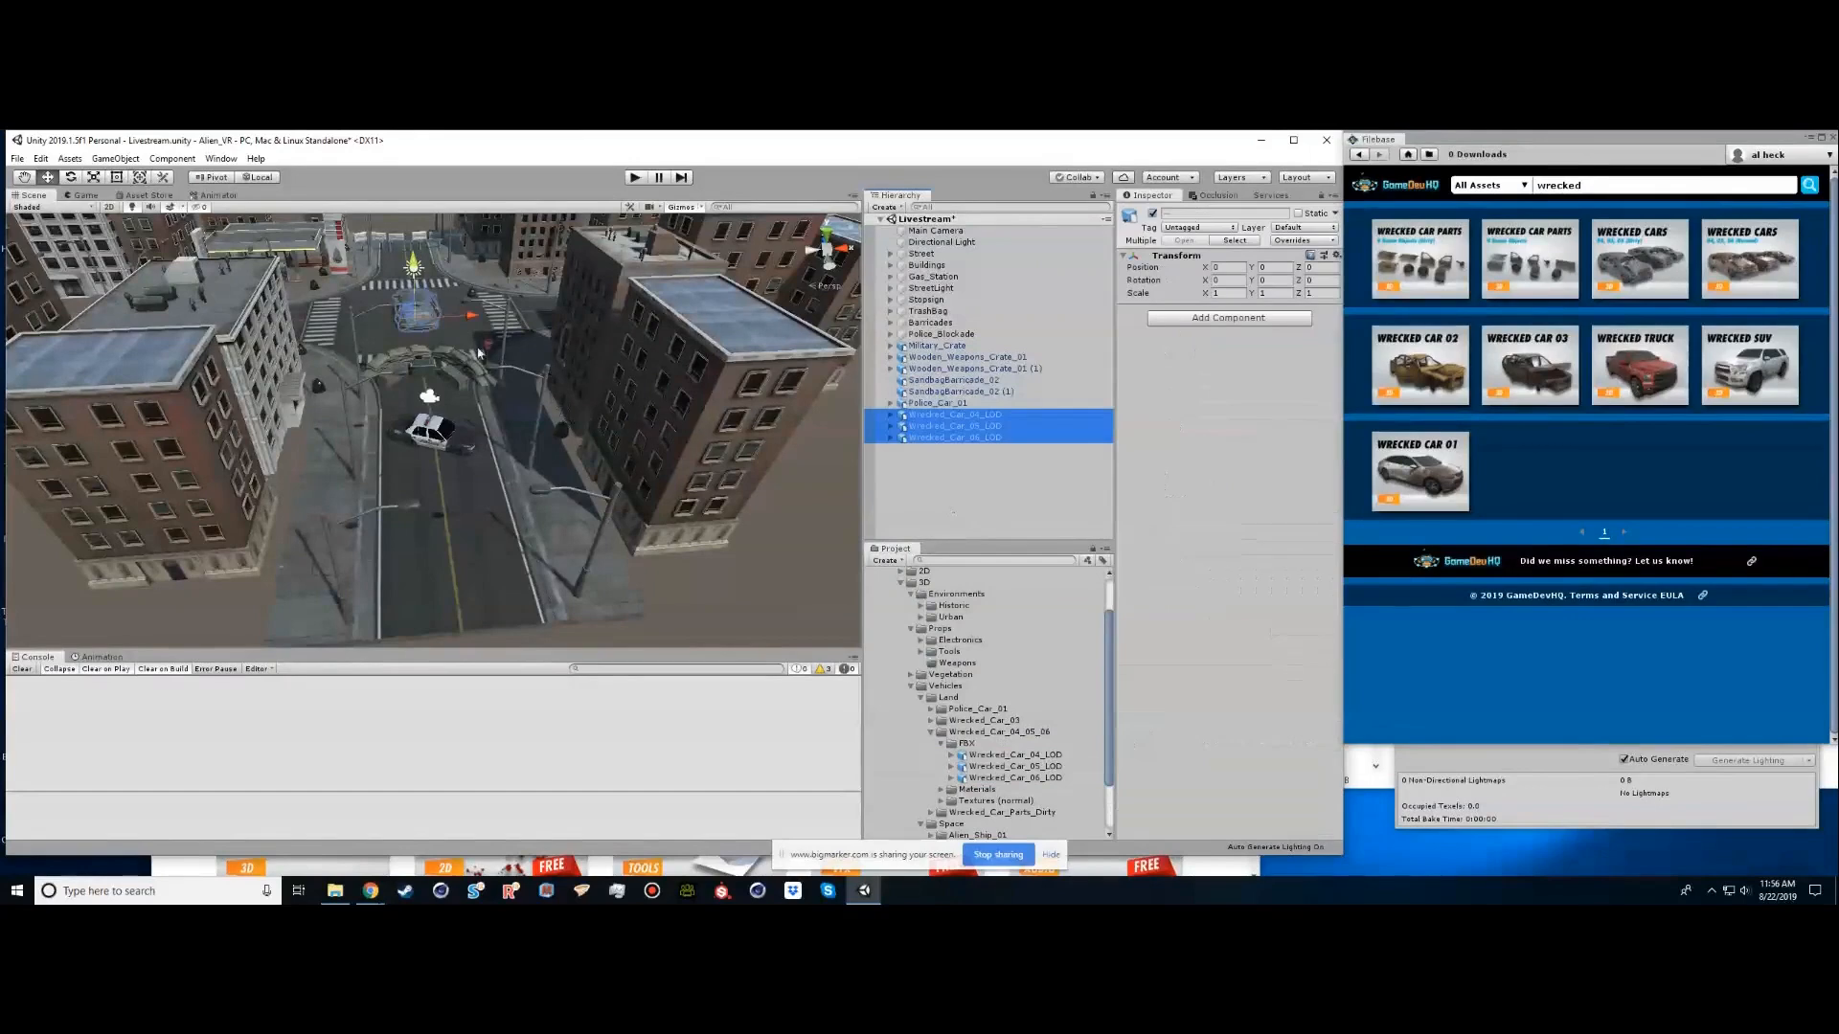
Scale the three wrecked cars down together to about 0.63
{"action": "left_click_drag", "start_coordinate": [427, 315], "coordinate": [876, 376], "text": "alt"}
{"action": "scroll", "coordinate": [760, 394], "scroll_direction": "up", "scroll_amount": 3}
{"action": "middle_click_drag", "start_coordinate": [760, 393], "coordinate": [690, 458]}
{"action": "left_click_drag", "start_coordinate": [611, 437], "coordinate": [585, 458]}
{"action": "scroll", "coordinate": [584, 427], "scroll_direction": "down", "scroll_amount": 3}
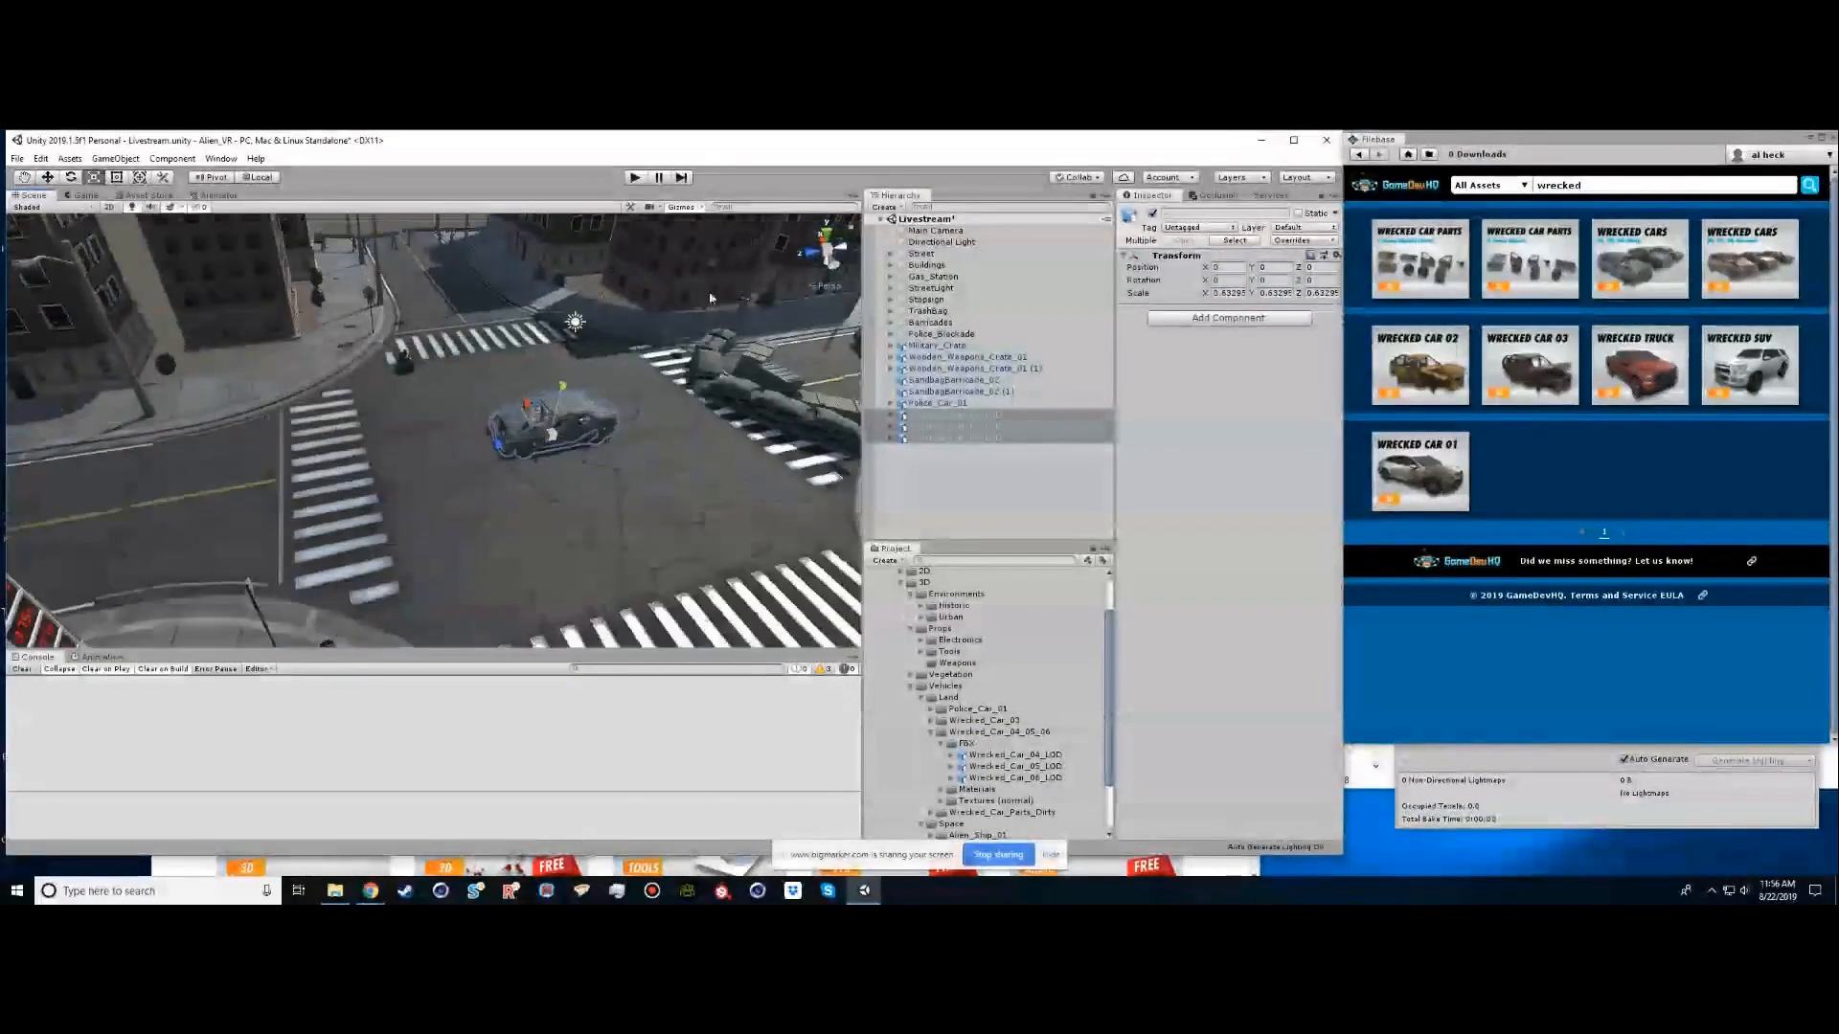
From a top-down view, move Wrecked_Car_04_LOD to about X 5.67, Z 8.23 and rotate it at an angle
{"action": "left_click", "coordinate": [827, 233]}
{"action": "right_click_drag", "start_coordinate": [335, 443], "coordinate": [191, 458], "text": "alt"}
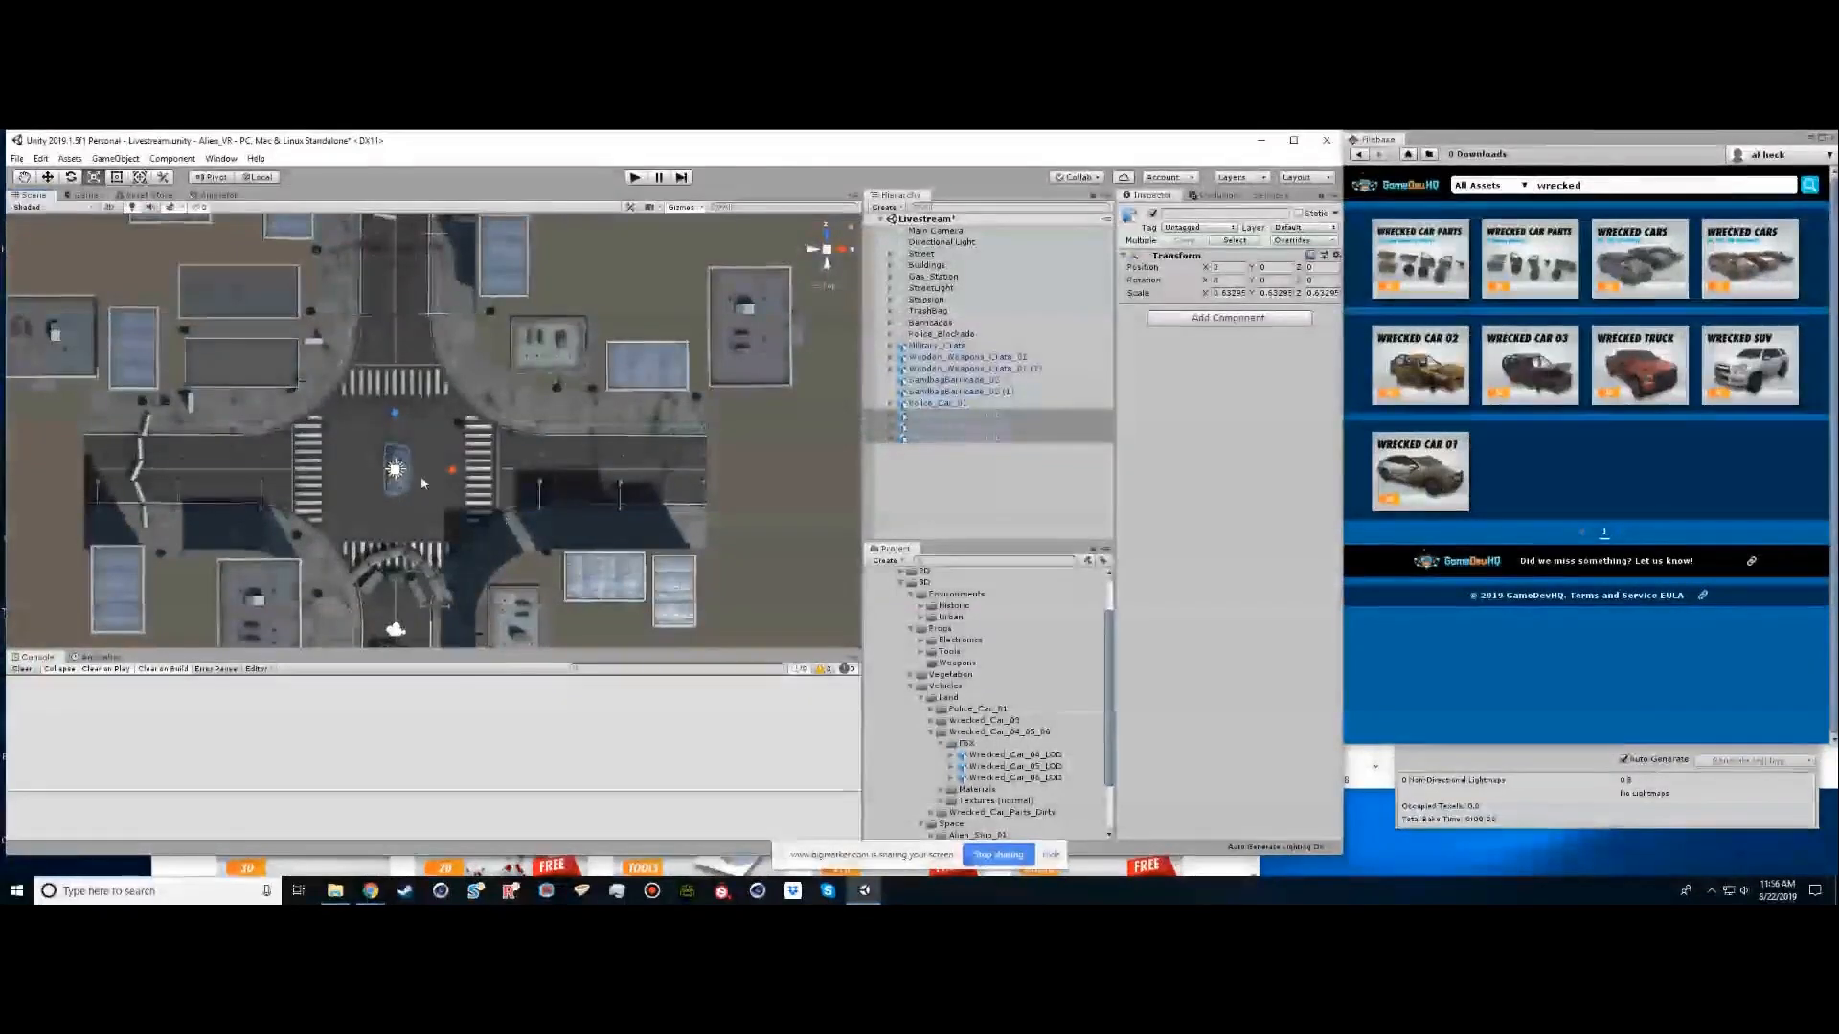
{"action": "left_click", "coordinate": [936, 455]}
{"action": "left_click", "coordinate": [953, 415]}
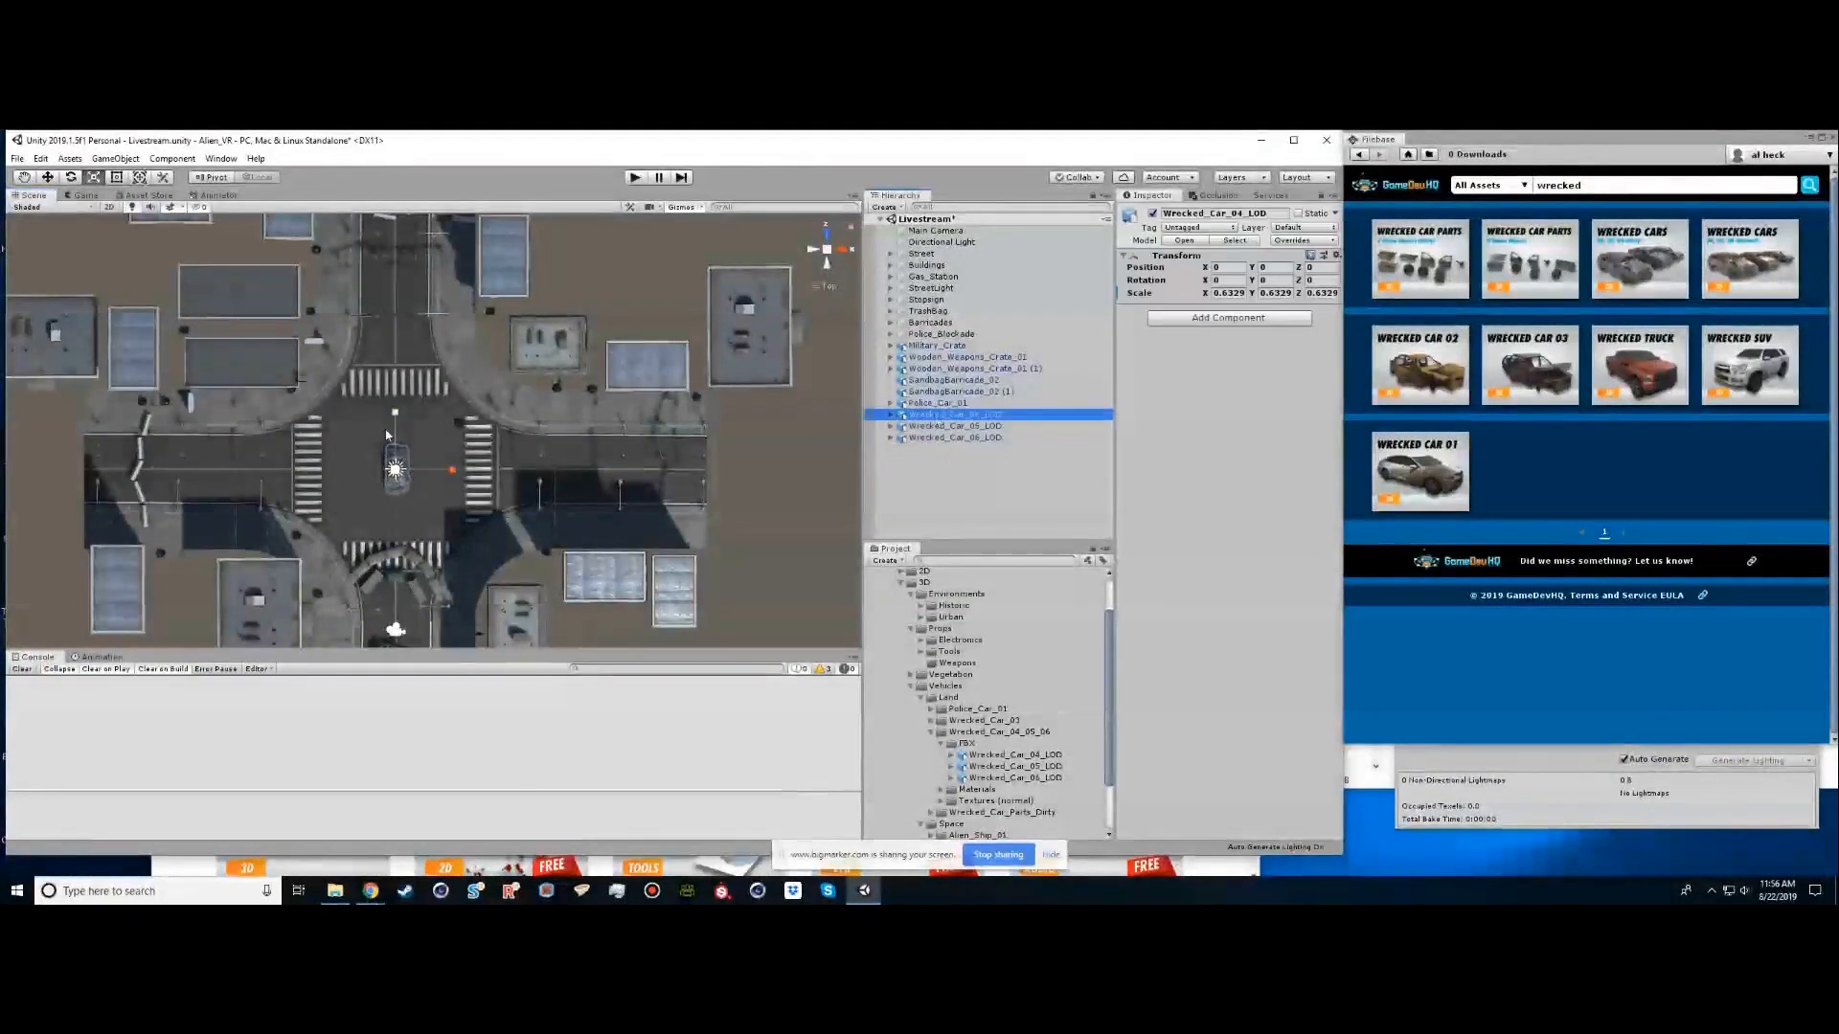
{"action": "left_click_drag", "start_coordinate": [402, 463], "coordinate": [421, 300]}
{"action": "key", "text": "e"}
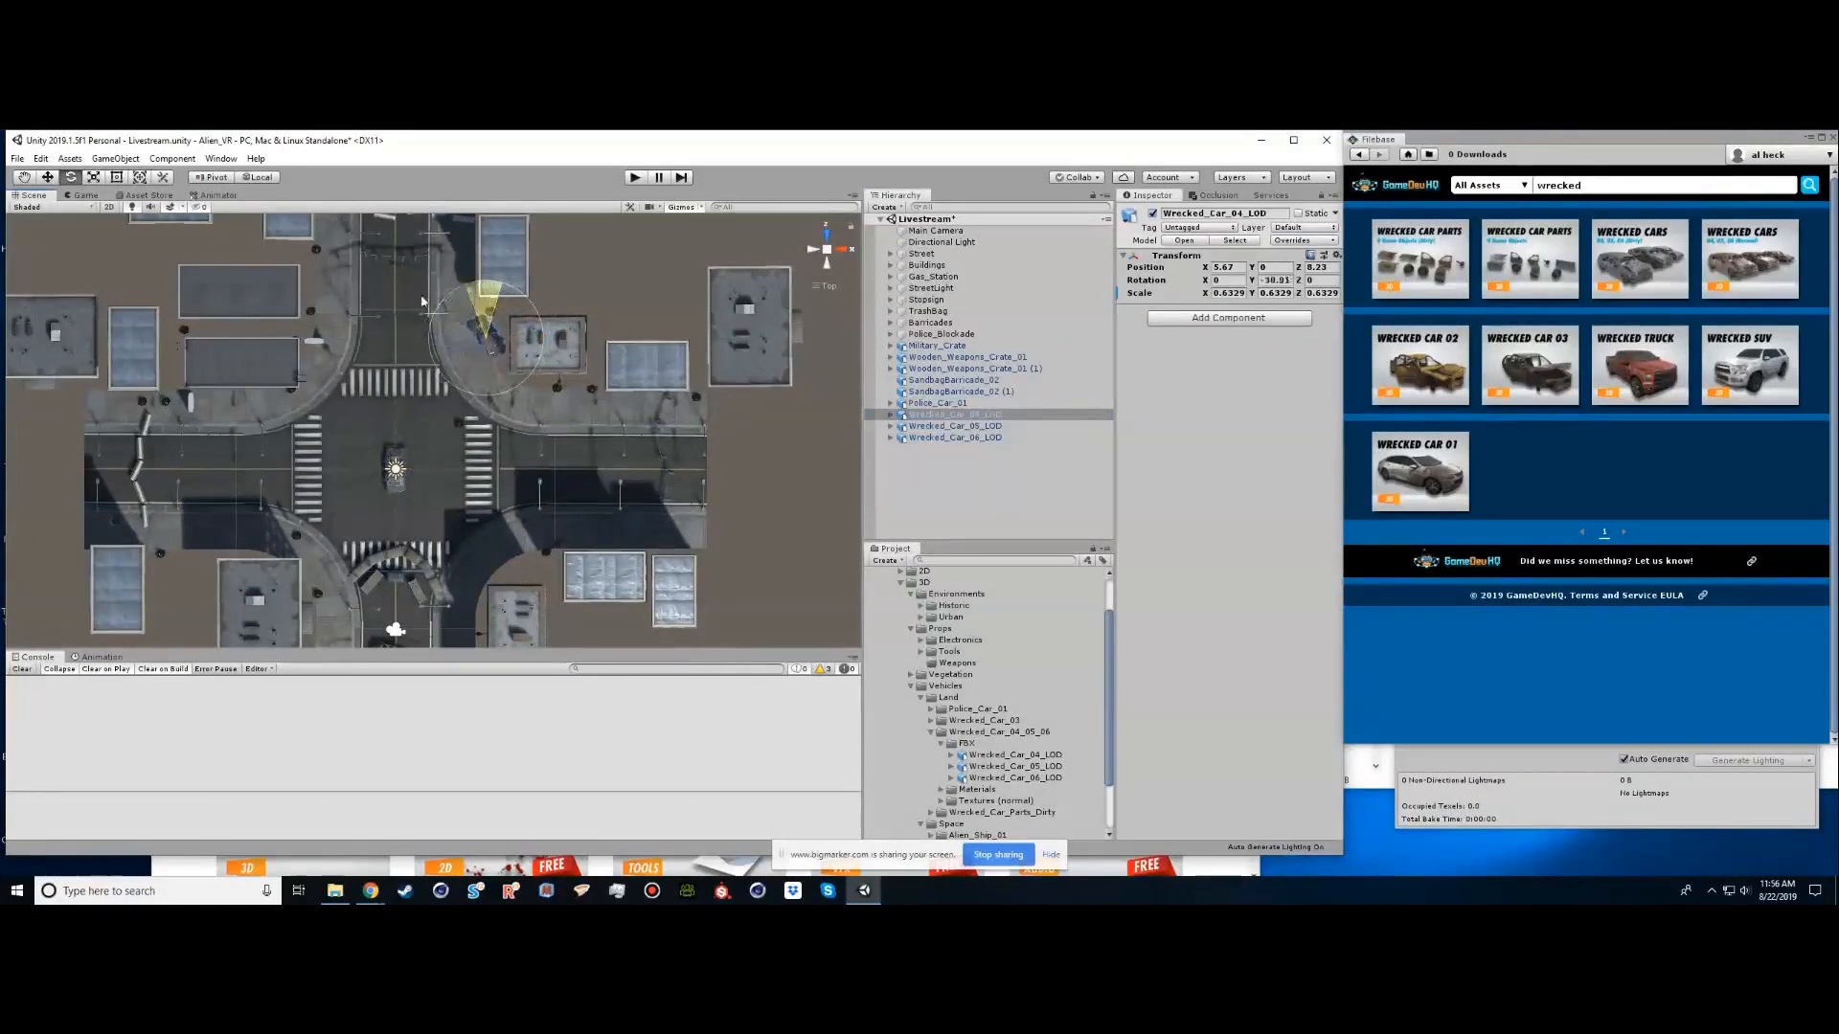
Duplicate Wrecked_Car_04_LOD, move the copy to about X 15.63, Z 2.92 and rotate it to a different angle
{"action": "key", "text": "w"}
{"action": "key", "text": "ctrl+d"}
{"action": "left_click_drag", "start_coordinate": [529, 383], "coordinate": [674, 448]}
{"action": "key", "text": "e"}
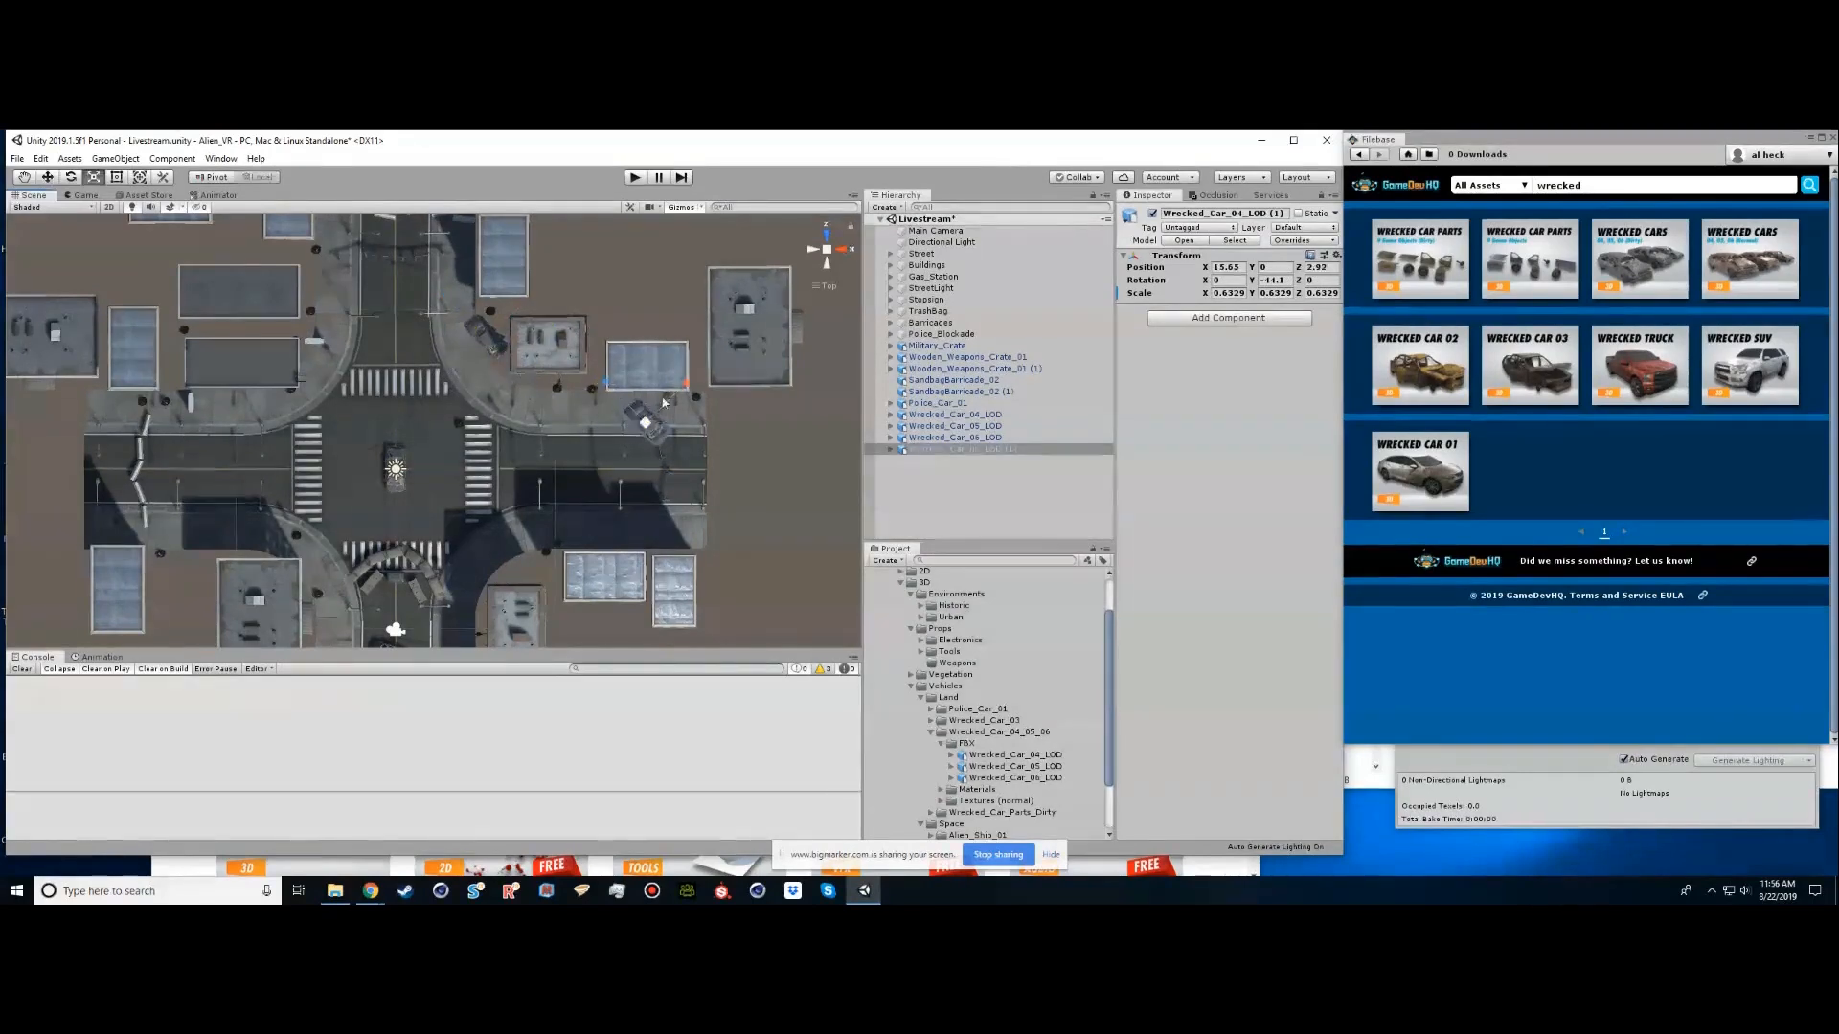
{"action": "left_click_drag", "start_coordinate": [643, 366], "coordinate": [631, 491]}
Duplicate the wrecked car again, place the copy across the street at about X 16.51, Z -3.3 and rotate it
{"action": "key", "text": "w"}
{"action": "key", "text": "ctrl+d"}
{"action": "key", "text": "e"}
{"action": "key", "text": "w"}
{"action": "left_click_drag", "start_coordinate": [631, 514], "coordinate": [629, 541]}
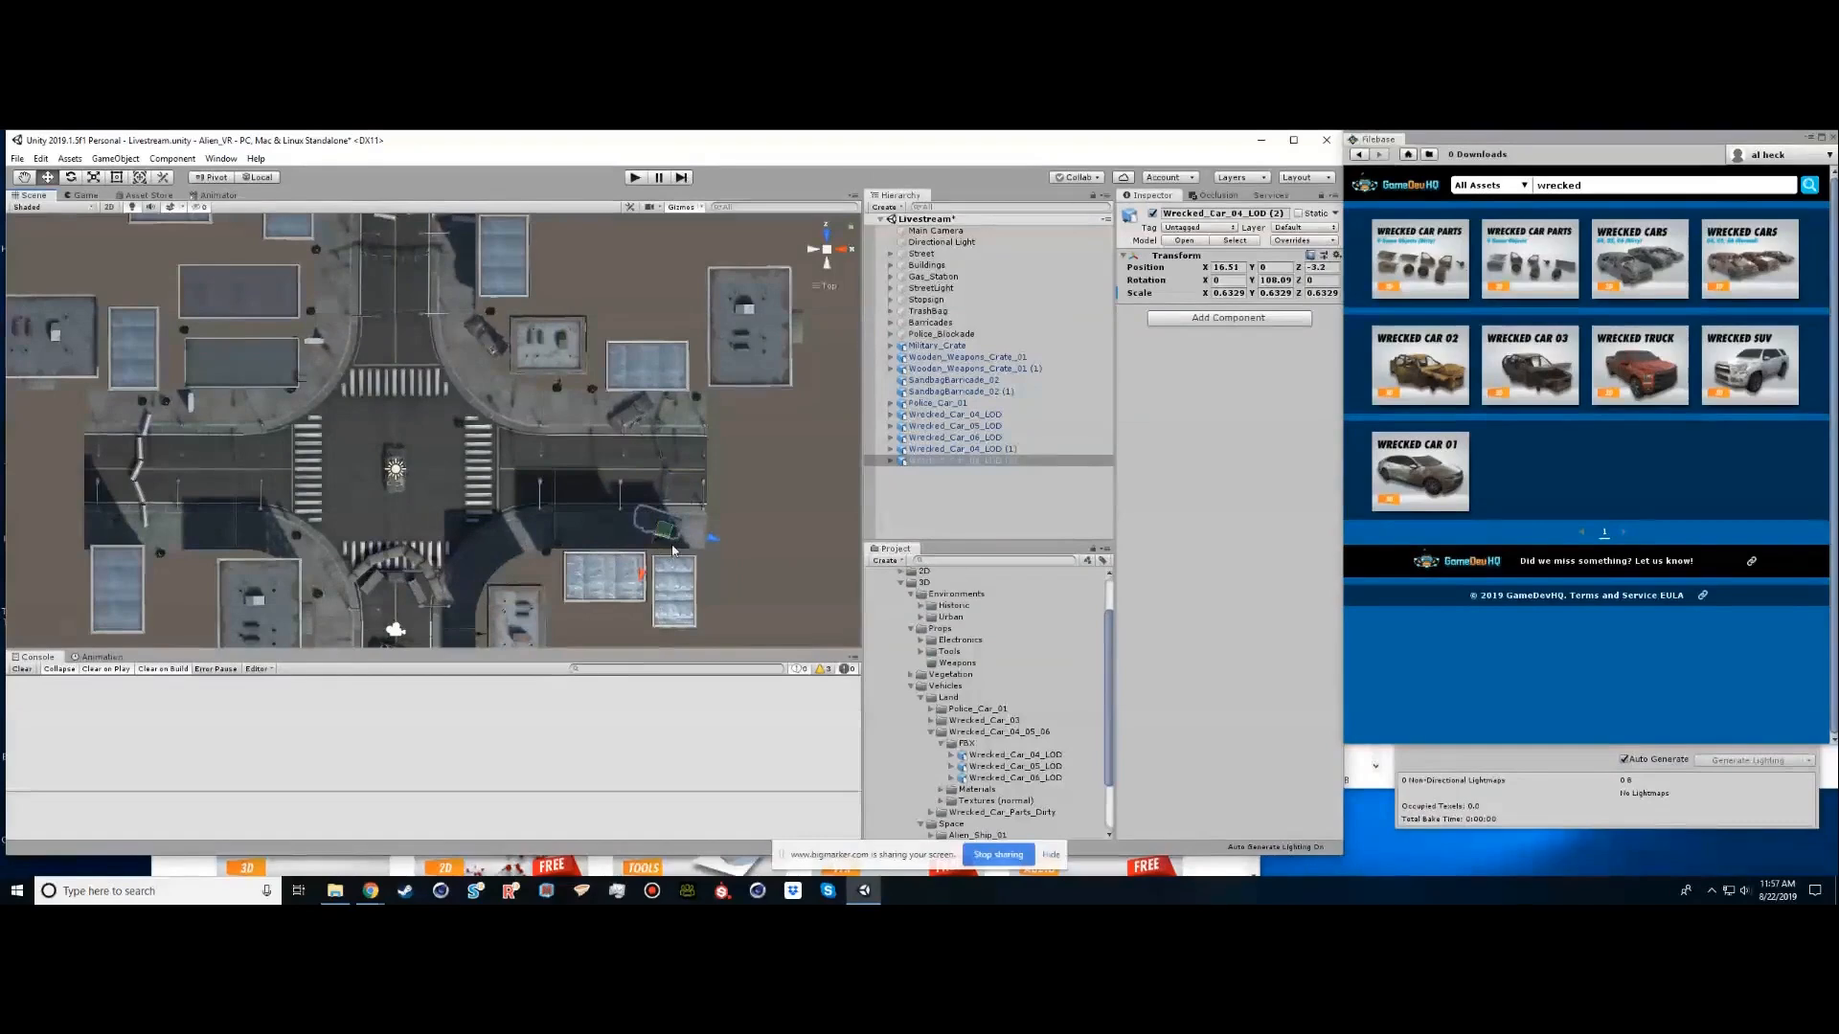
Duplicate the wrecked car once more and place the copy at the corner near the crate roadblock
{"action": "key", "text": "ctrl+d"}
{"action": "left_click_drag", "start_coordinate": [670, 534], "coordinate": [531, 578]}
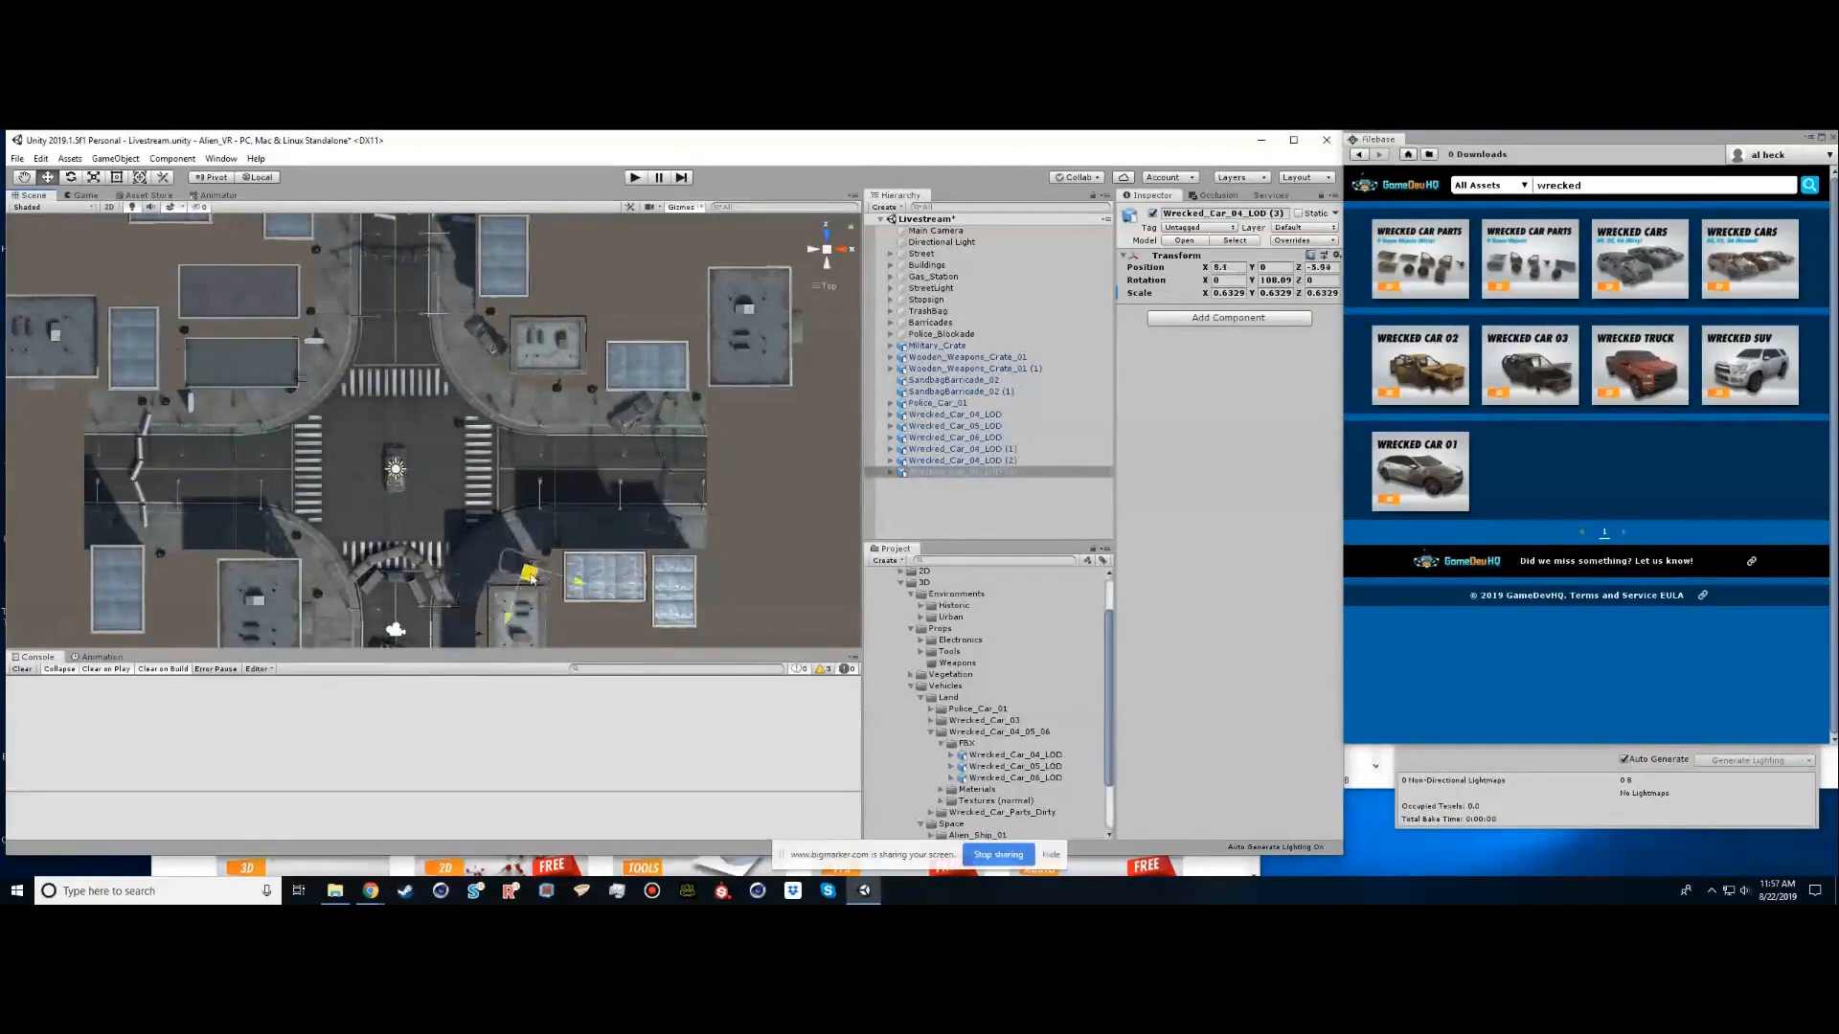
{"action": "middle_click_drag", "start_coordinate": [522, 567], "coordinate": [522, 487]}
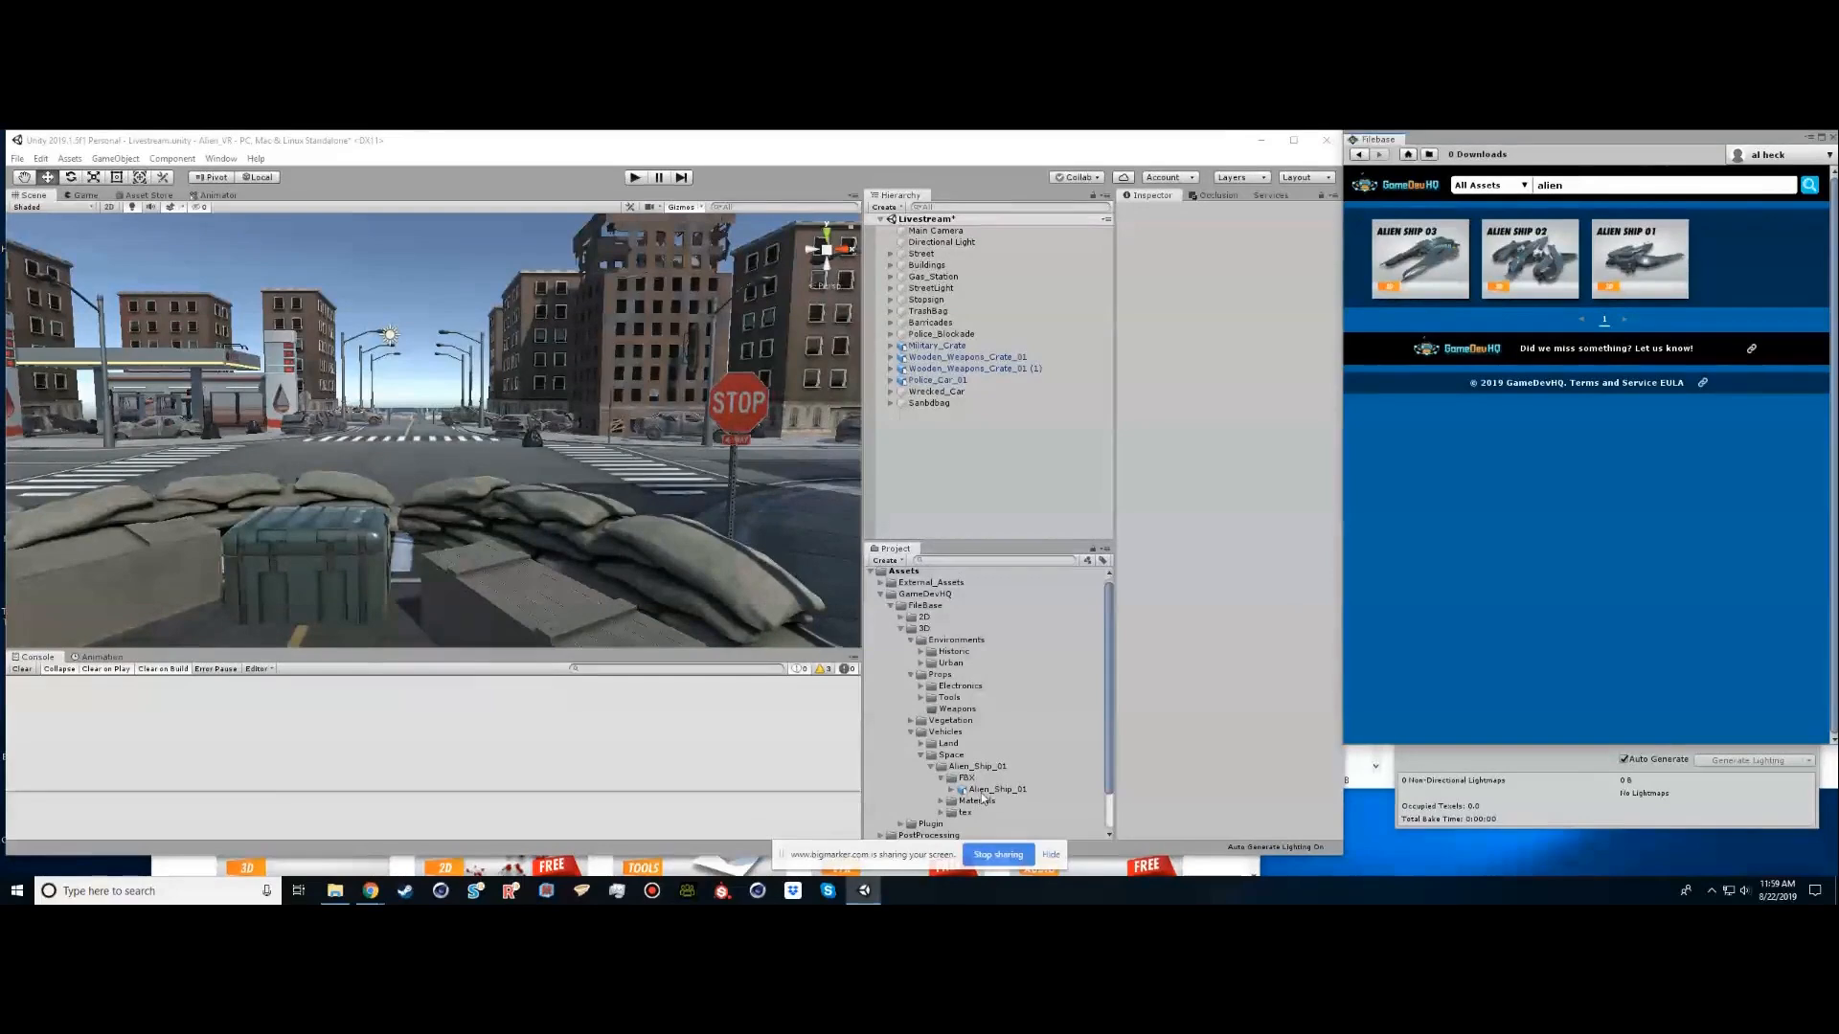
Add the Alien_Ship_01 model to the scene and scale it down to about 0.3992
{"action": "left_click", "coordinate": [991, 790]}
{"action": "left_click_drag", "start_coordinate": [1001, 793], "coordinate": [589, 464]}
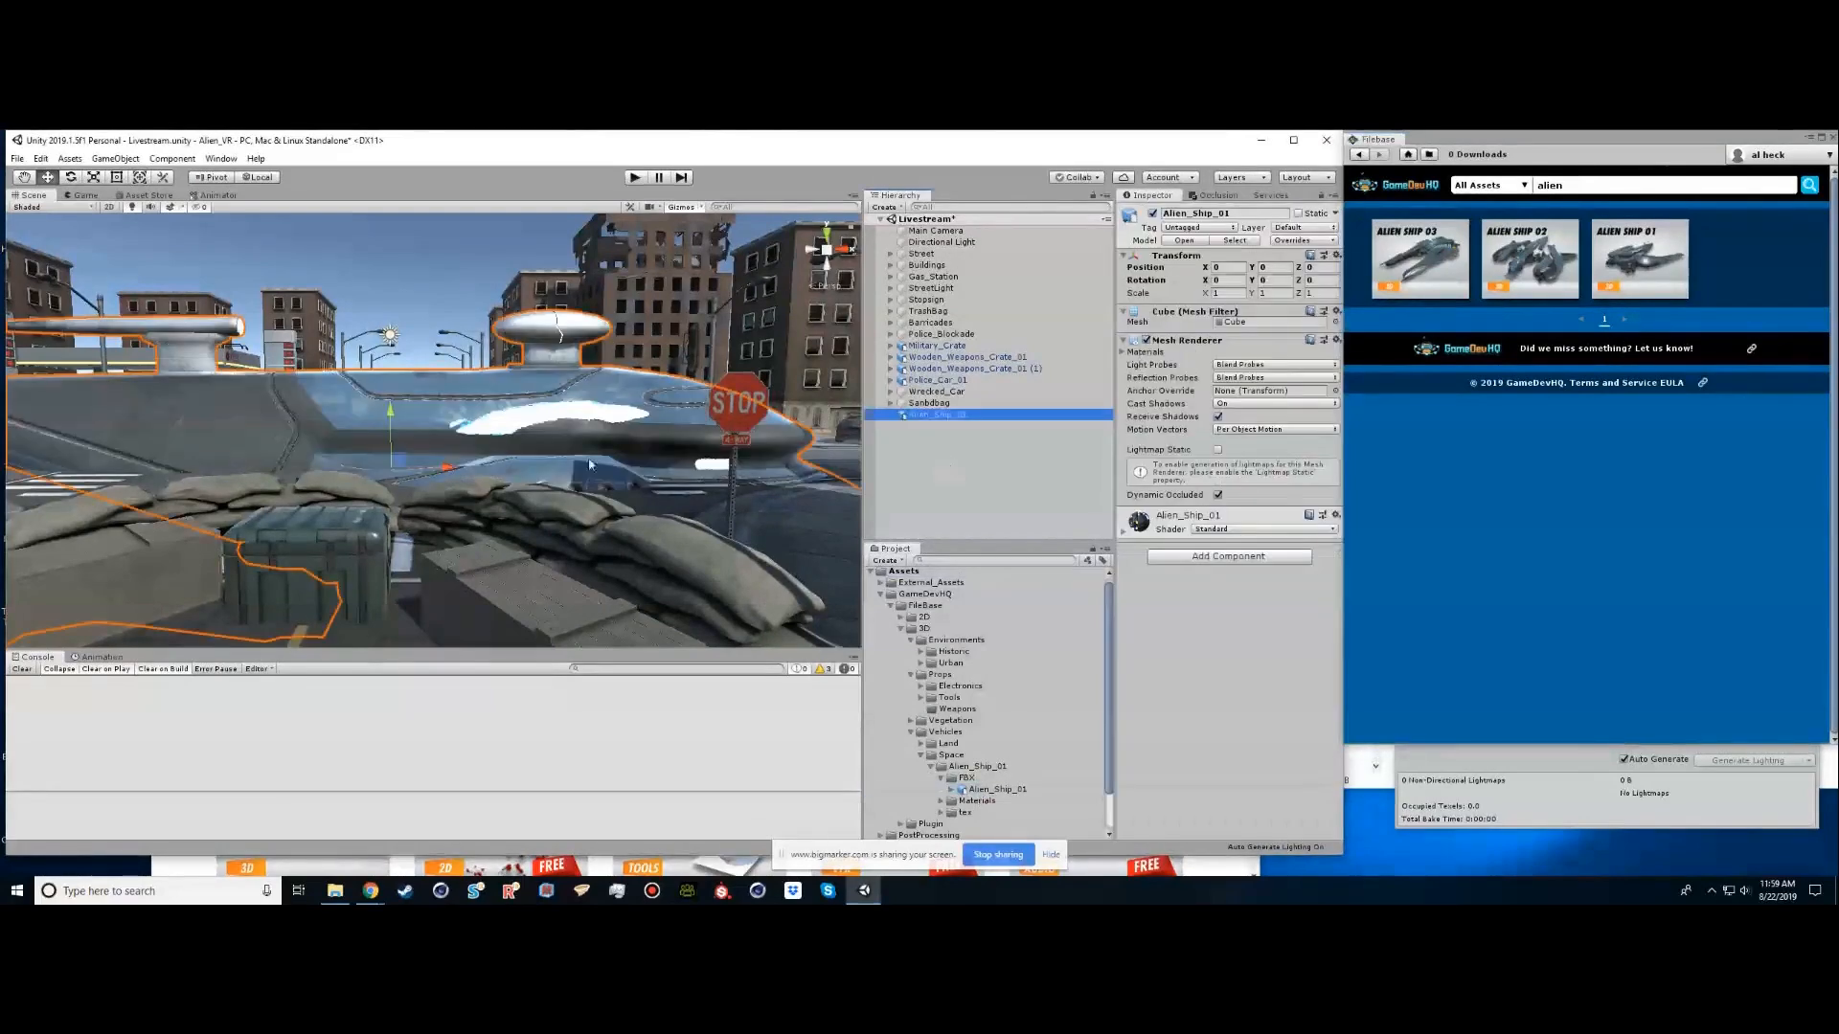
{"action": "key", "text": "r"}
{"action": "left_click_drag", "start_coordinate": [390, 467], "coordinate": [354, 476]}
Rotate the alien ship about 39.4 degrees around Y and position it above the gas station at about X -10.55, Y 9.17
{"action": "key", "text": "e"}
{"action": "middle_click_drag", "start_coordinate": [355, 450], "coordinate": [445, 529]}
{"action": "left_click_drag", "start_coordinate": [541, 522], "coordinate": [62, 354]}
{"action": "key", "text": "w"}
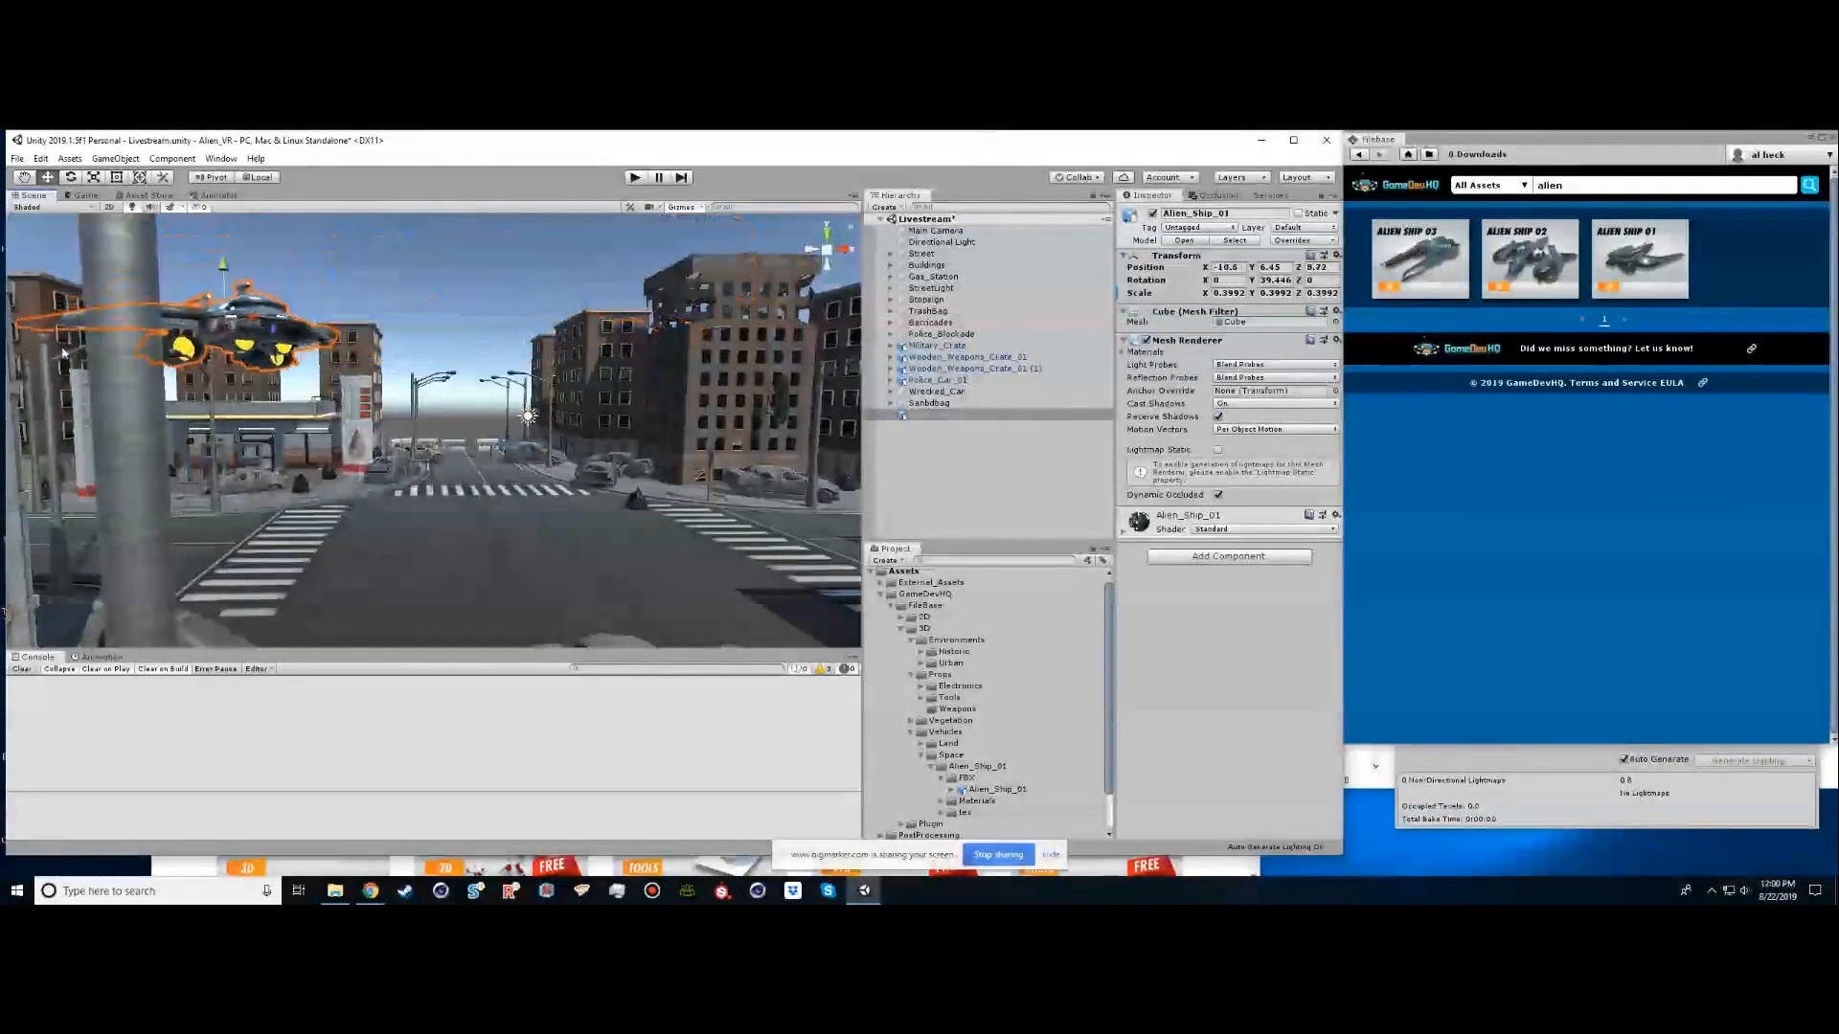
{"action": "left_click_drag", "start_coordinate": [275, 355], "coordinate": [312, 237], "text": "alt"}
Duplicate the alien ship, move the copy to about X 5.16, Y 10.67 and rotate it about 94.2 degrees around Y
{"action": "left_click", "coordinate": [944, 415]}
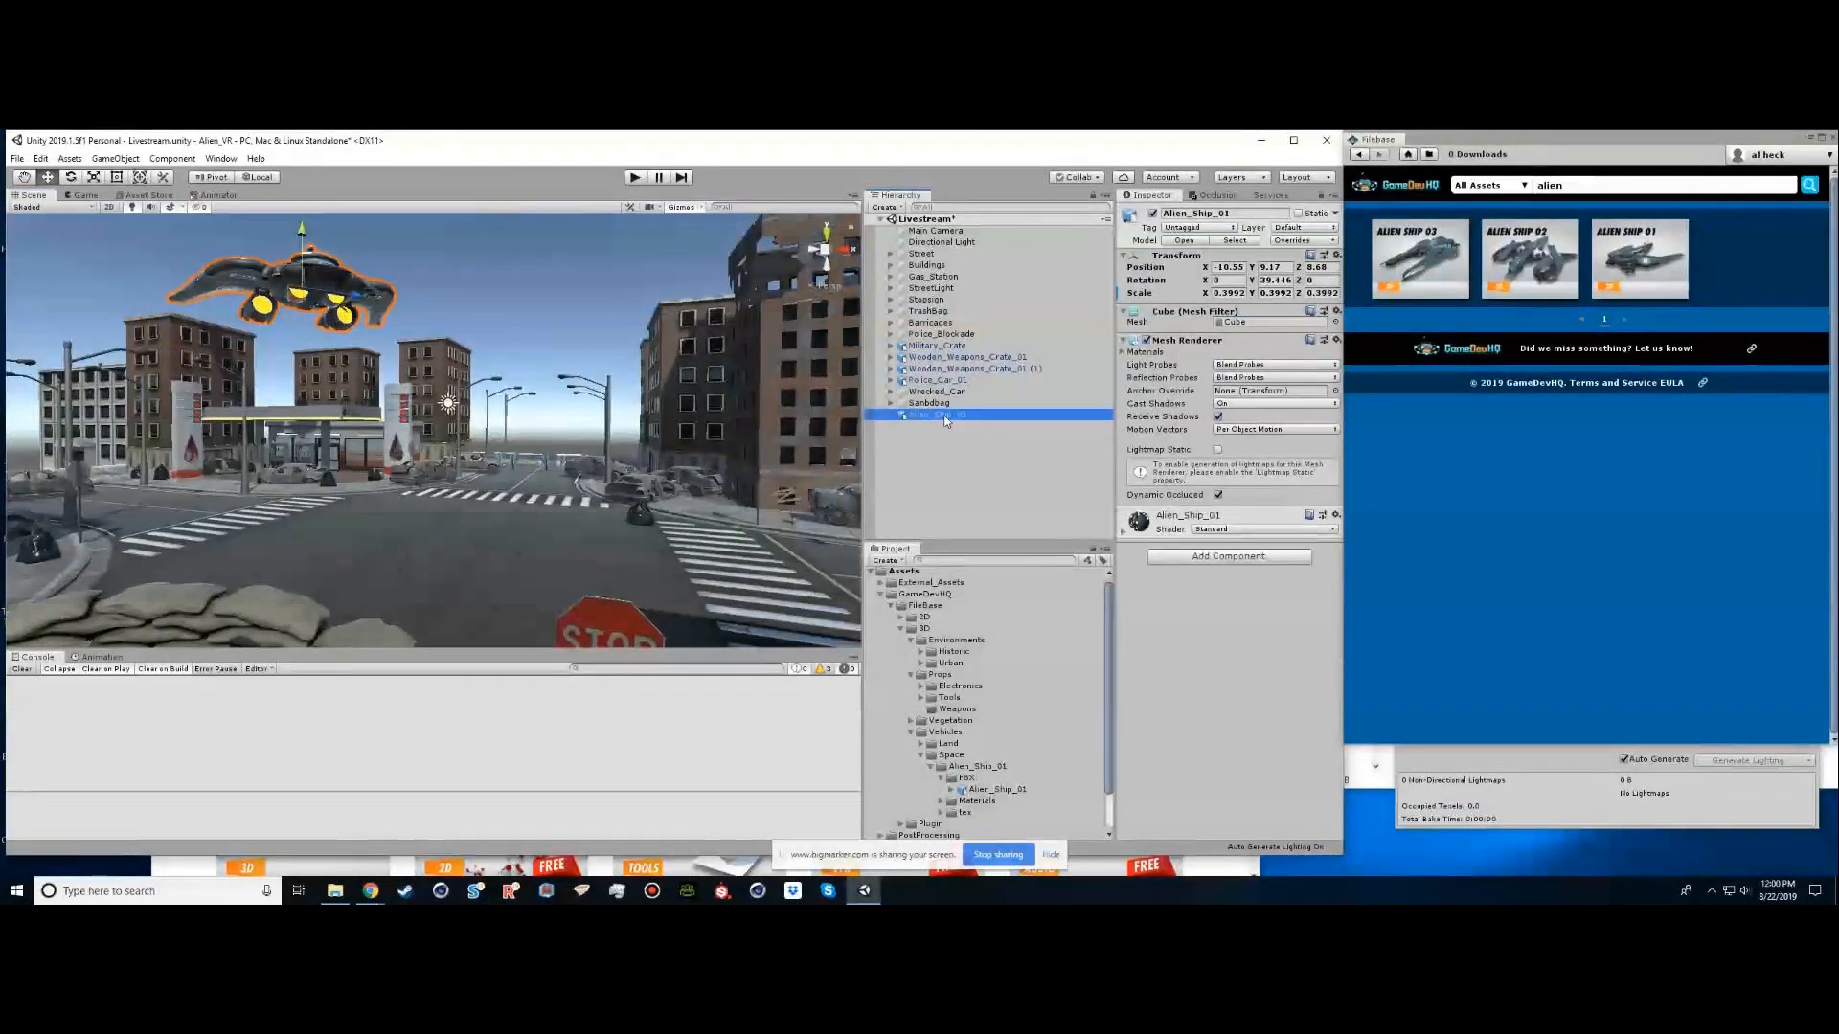
{"action": "key", "text": "ctrl+d"}
{"action": "left_click_drag", "start_coordinate": [334, 297], "coordinate": [643, 230]}
{"action": "key", "text": "e"}
{"action": "key", "text": "w"}
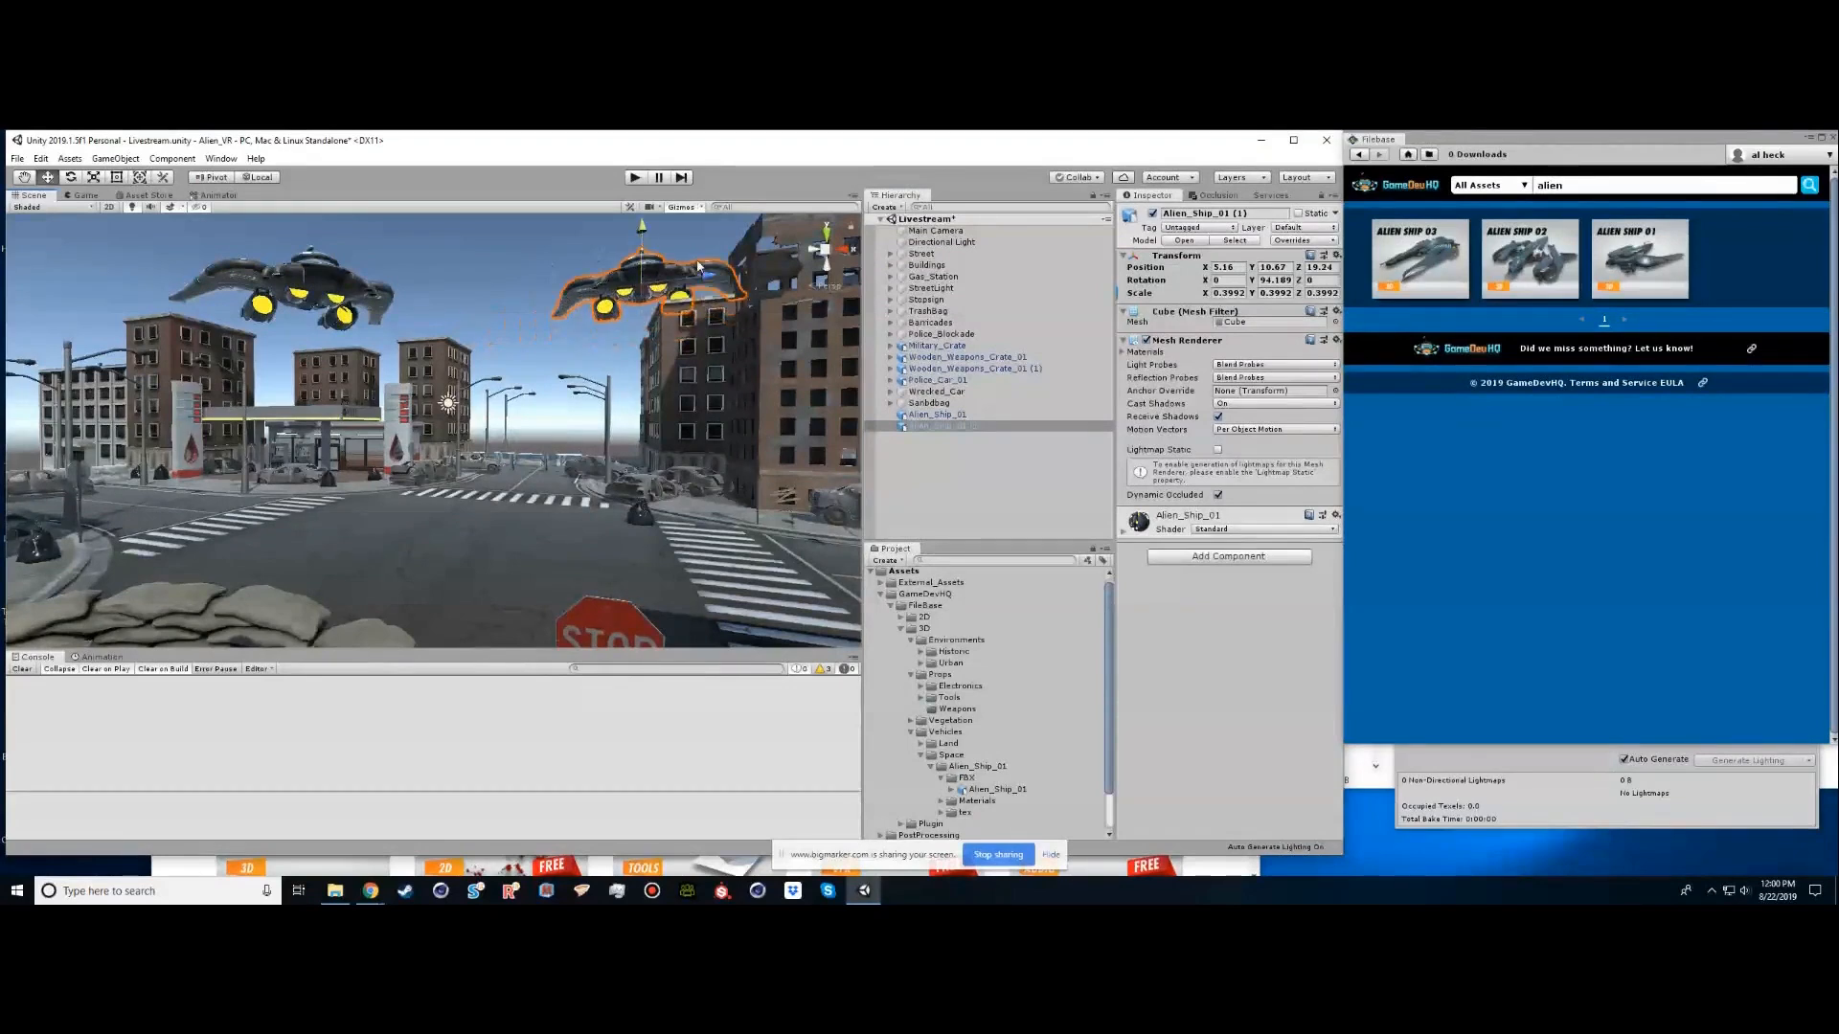
Duplicate the second alien ship, place the copy between the other two at about X -4.21, Y 9.61 and rotate it
{"action": "key", "text": "ctrl+d"}
{"action": "left_click_drag", "start_coordinate": [713, 285], "coordinate": [486, 273]}
{"action": "key", "text": "e"}
{"action": "right_click_drag", "start_coordinate": [485, 287], "coordinate": [517, 316]}
Add the Cypress_Tree_02 model from the Vegetation assets to the scene and scale it to about 0.67
{"action": "left_click", "coordinate": [920, 755]}
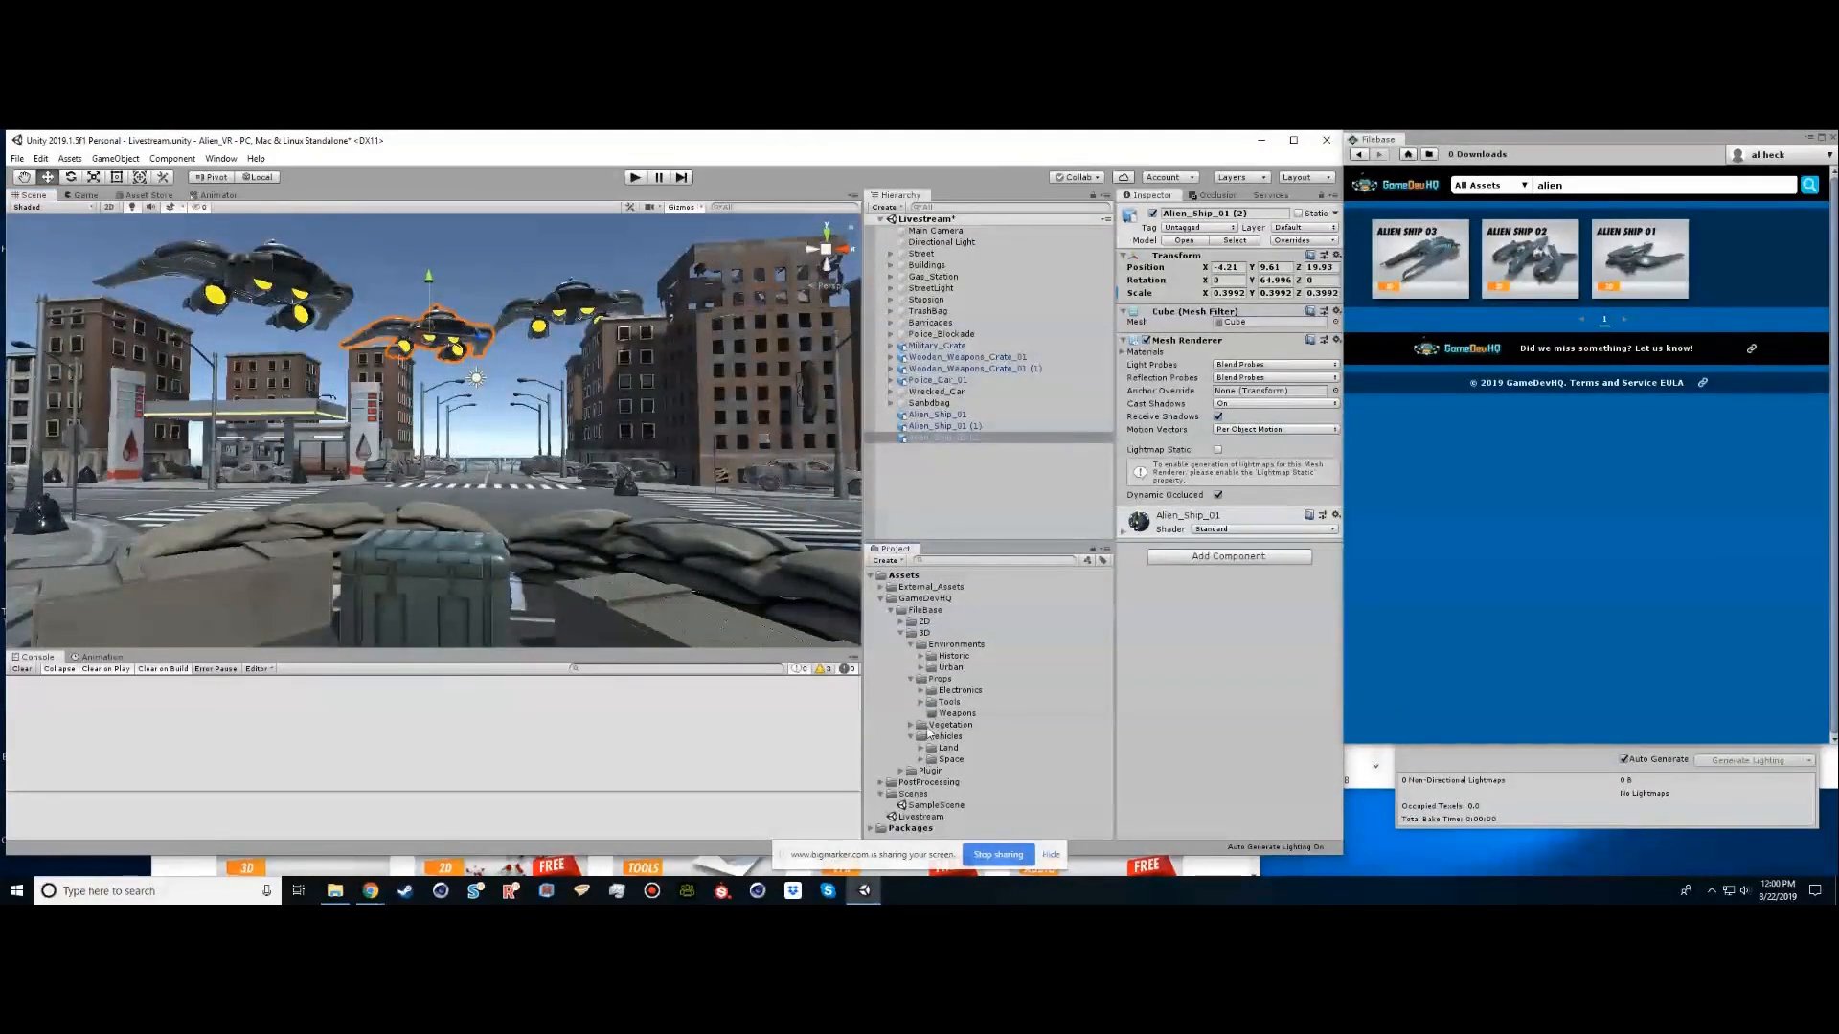
{"action": "left_click", "coordinate": [911, 726], "text": "alt"}
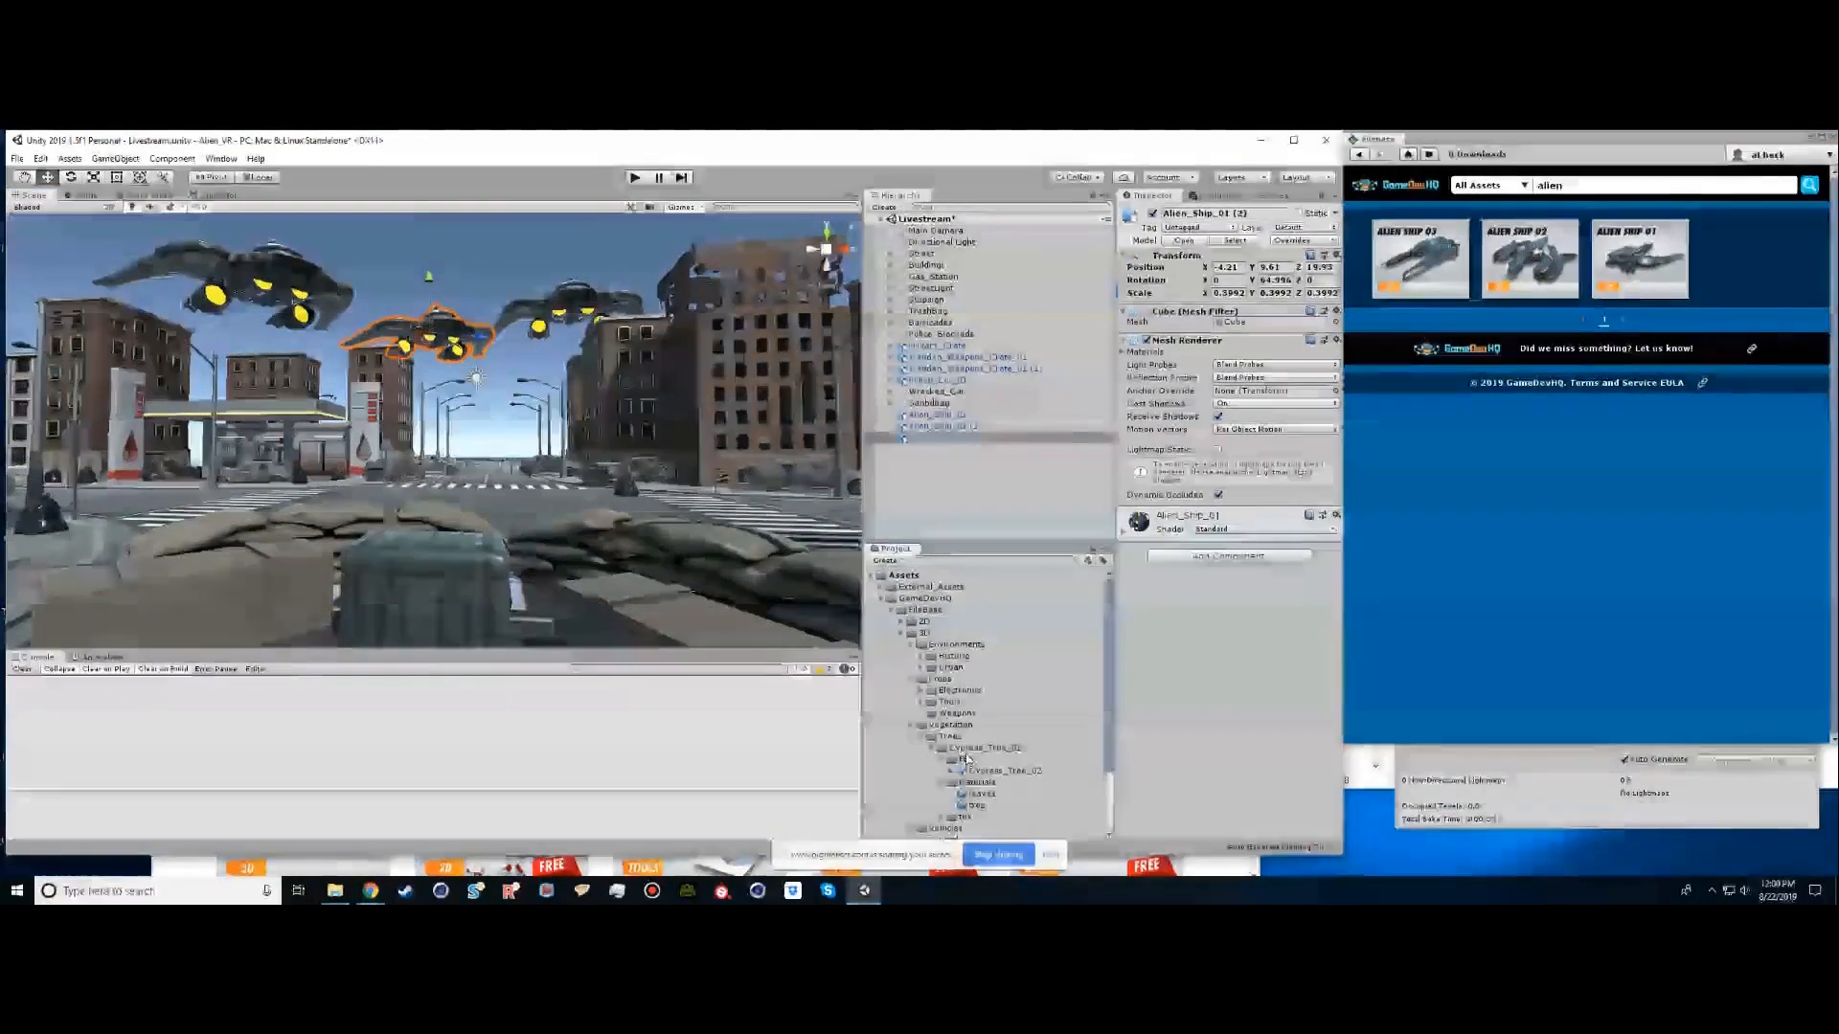
{"action": "left_click_drag", "start_coordinate": [1001, 770], "coordinate": [983, 494]}
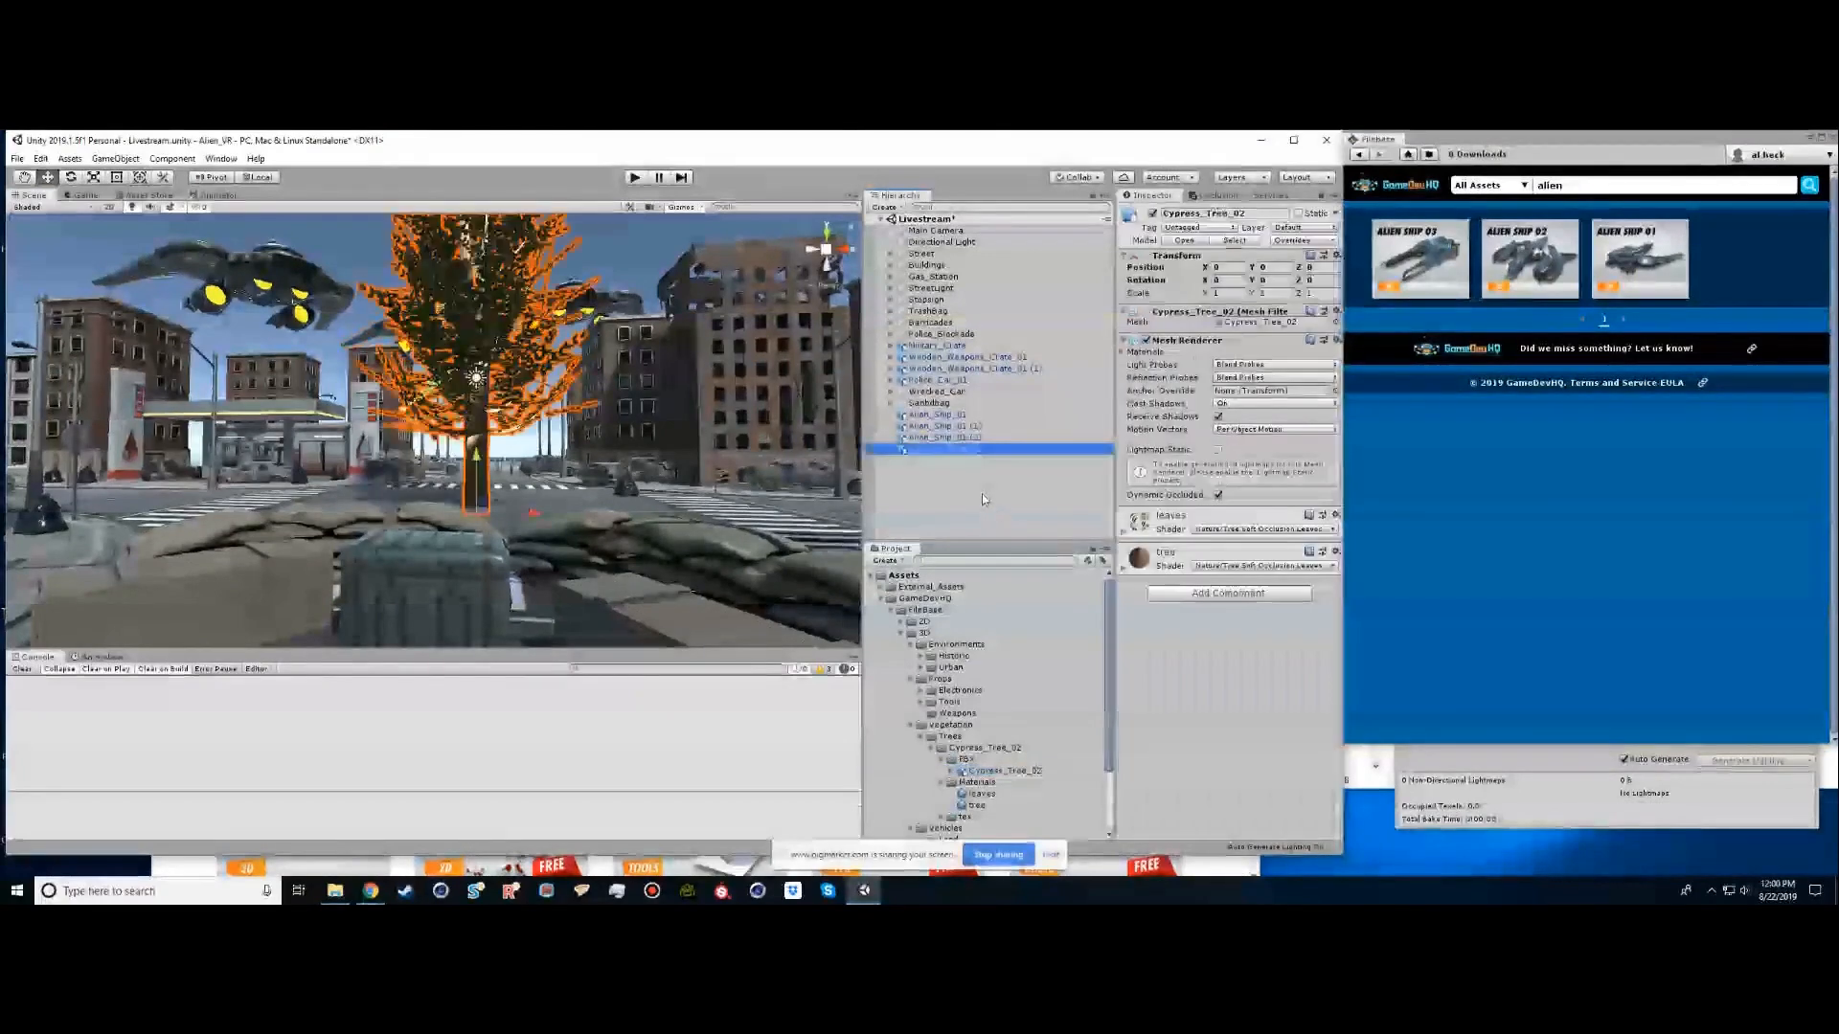
{"action": "key", "text": "r"}
{"action": "left_click_drag", "start_coordinate": [478, 512], "coordinate": [464, 518]}
From a top-down view, move the cypress tree out of the intersection's centre to the side of the street
{"action": "left_click", "coordinate": [829, 235]}
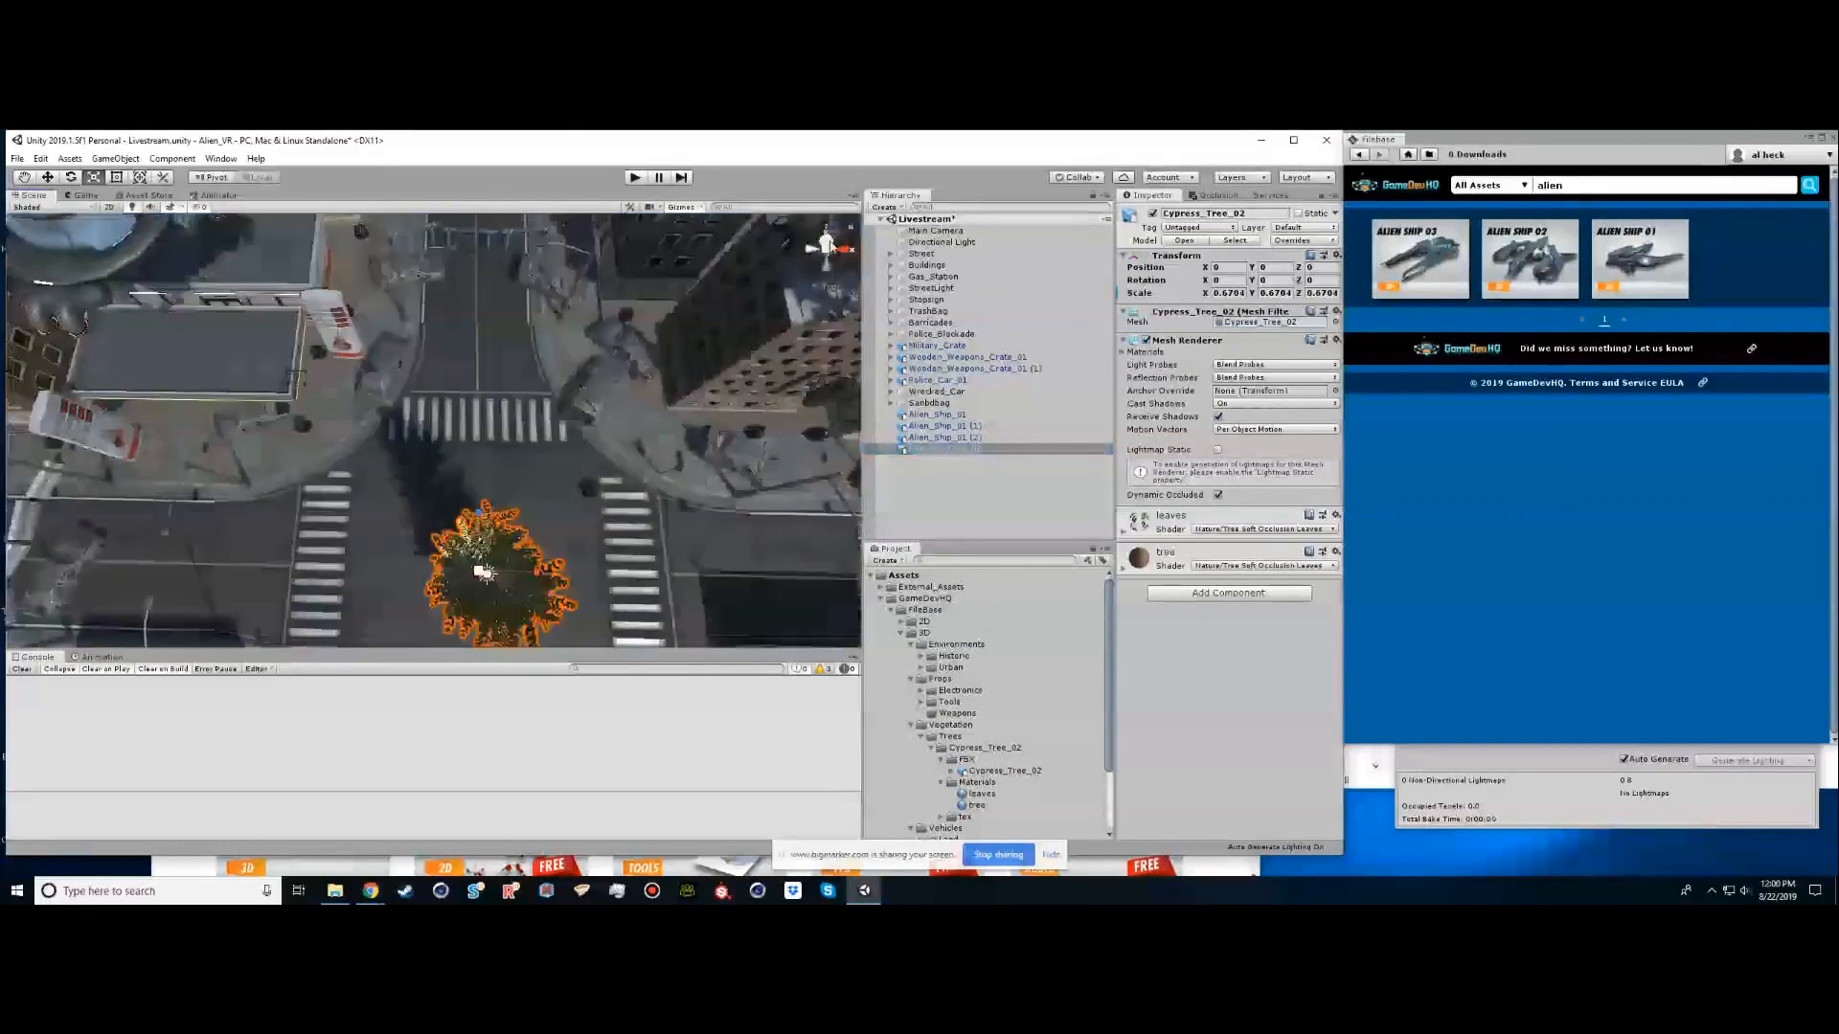
{"action": "left_click", "coordinate": [826, 249]}
{"action": "scroll", "coordinate": [445, 474], "scroll_direction": "down", "scroll_amount": 10}
{"action": "key", "text": "w"}
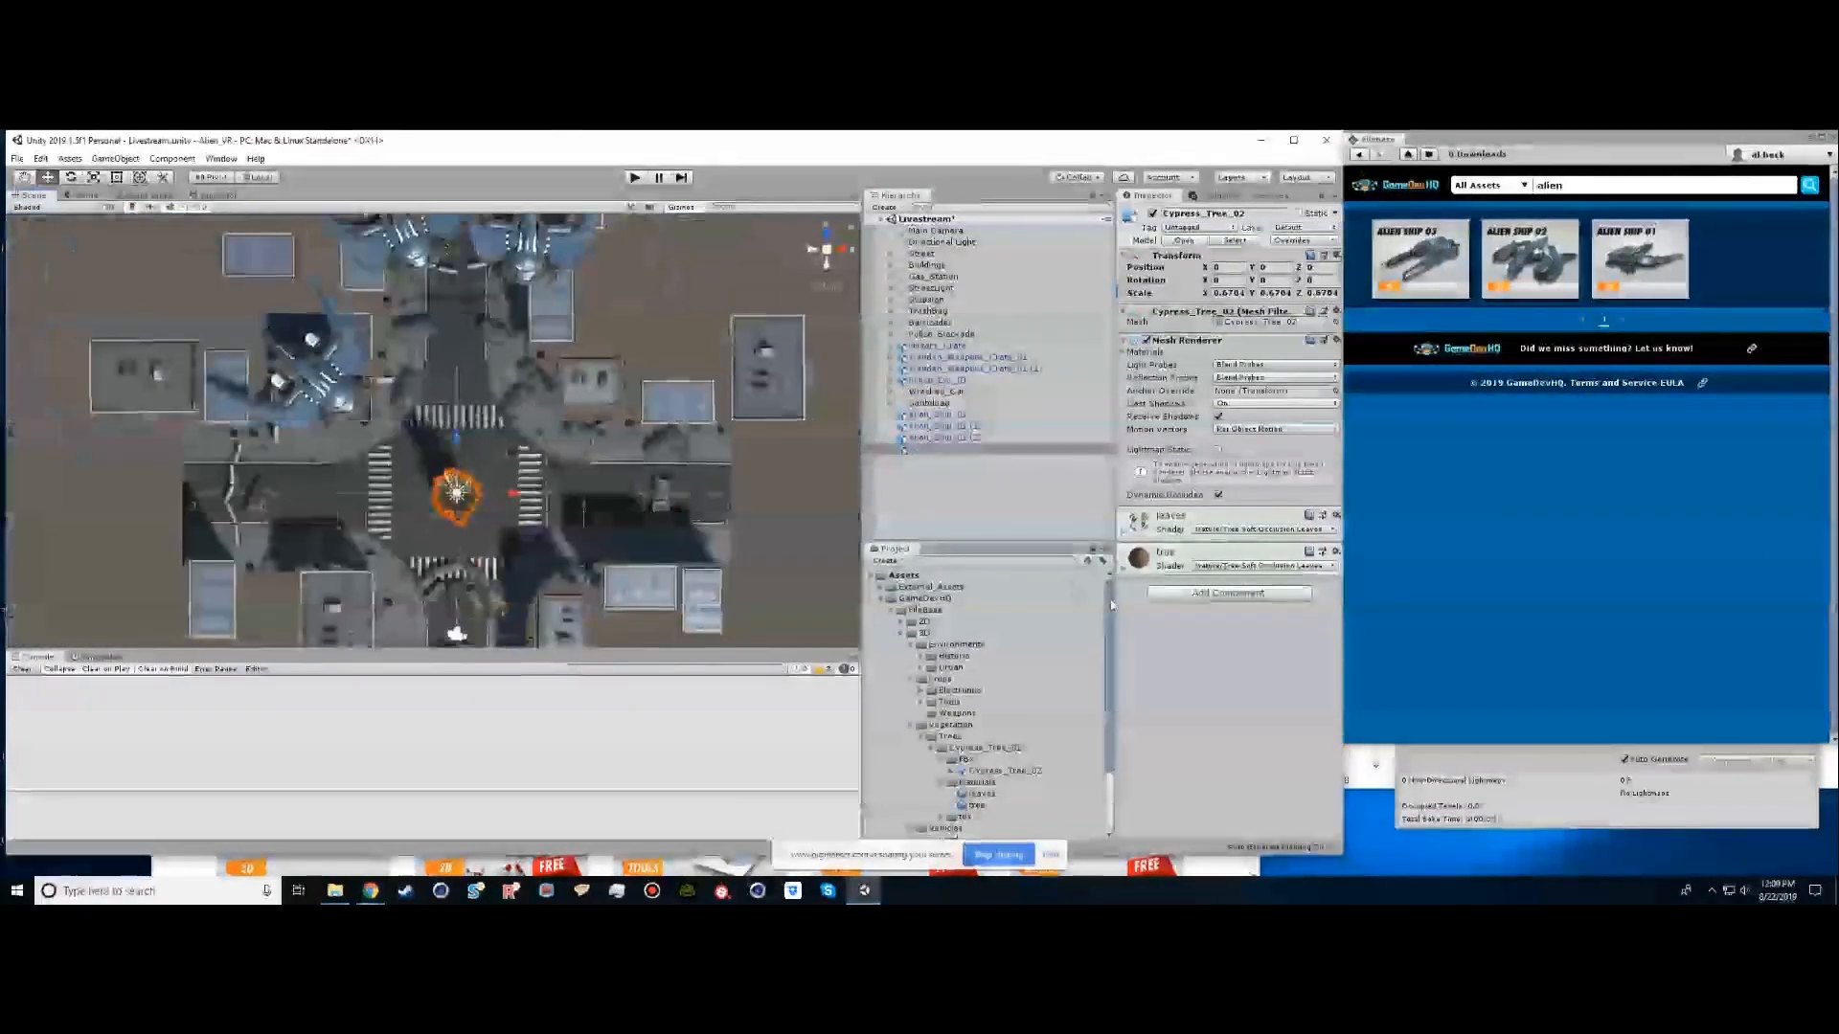
{"action": "left_click_drag", "start_coordinate": [467, 491], "coordinate": [511, 215]}
Duplicate the cypress tree eight times and distribute the copies along the sidewalks around the intersection
{"action": "key", "text": "ctrl+d"}
{"action": "key", "text": "ctrl+d"}
{"action": "key", "text": "ctrl+d"}
{"action": "key", "text": "ctrl+d"}
{"action": "key", "text": "ctrl+d"}
{"action": "key", "text": "ctrl+d"}
{"action": "key", "text": "ctrl+d"}
{"action": "key", "text": "ctrl+d"}
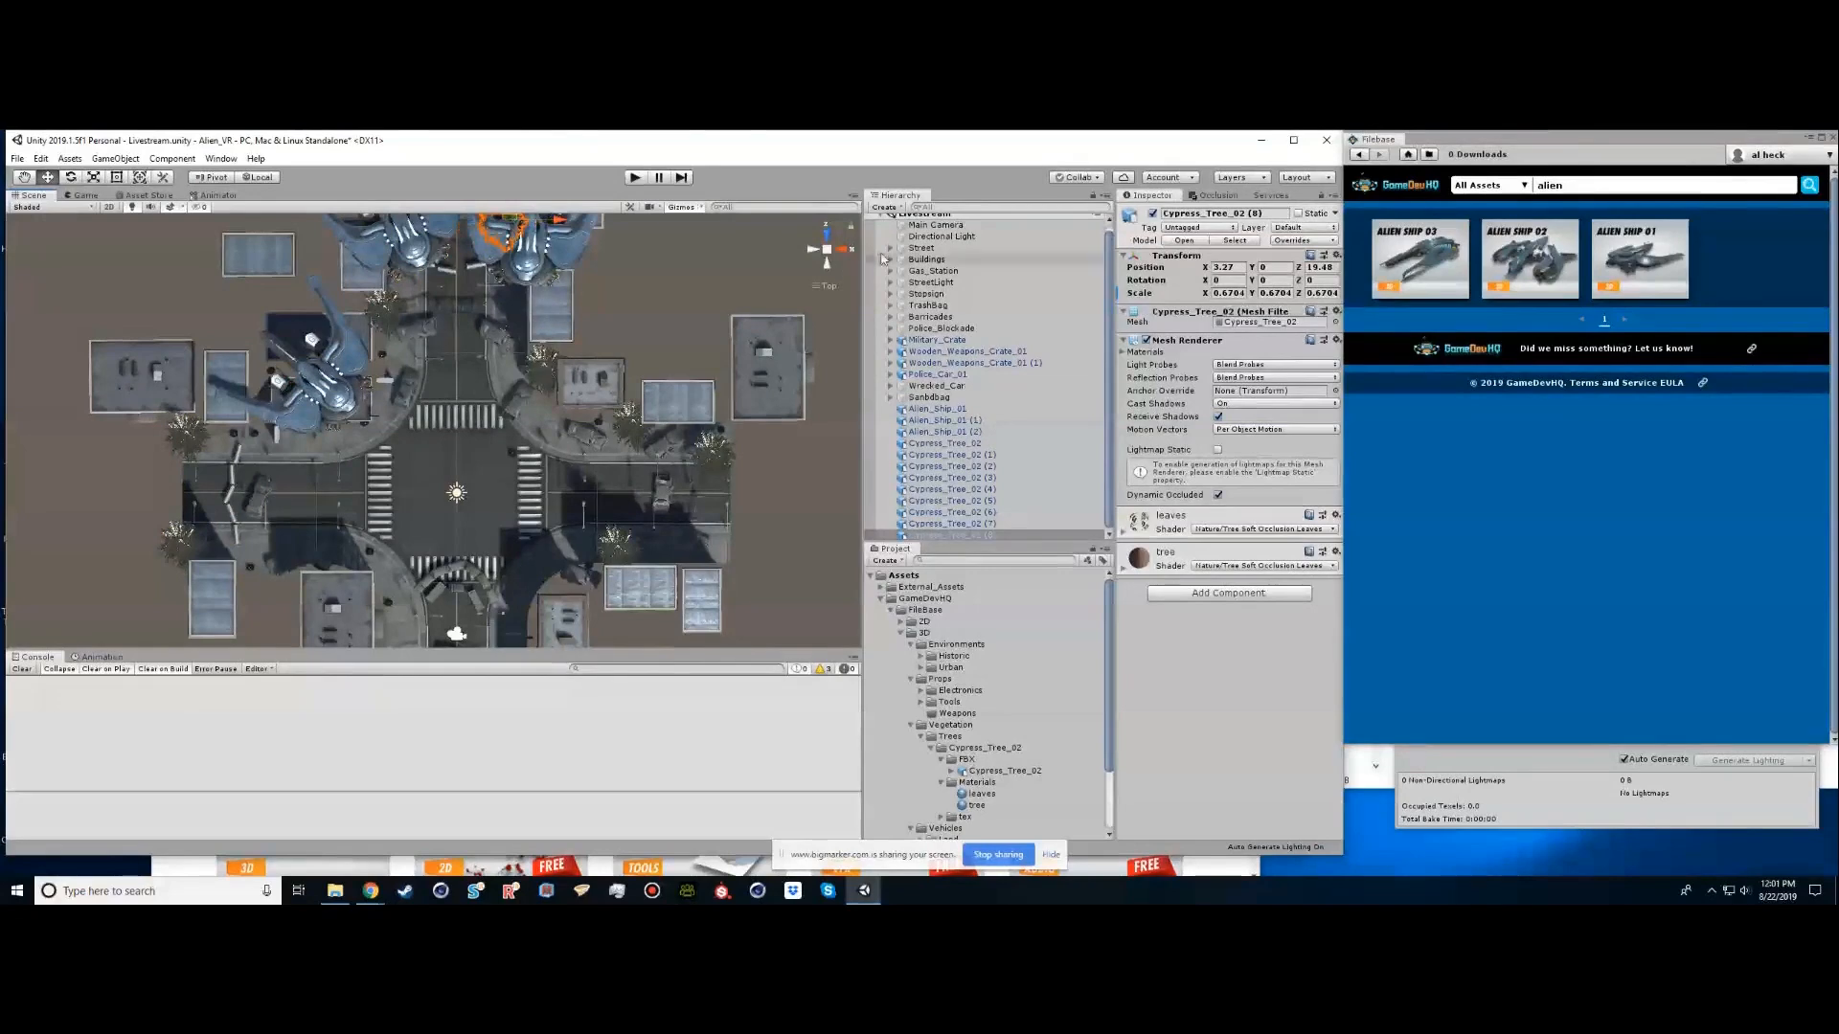
Examine the city scene with its trees, wrecked cars and alien ships from several angles
{"action": "left_click", "coordinate": [827, 253]}
{"action": "left_click_drag", "start_coordinate": [653, 603], "coordinate": [644, 383], "text": "alt"}
{"action": "right_click_drag", "start_coordinate": [643, 393], "coordinate": [759, 485], "text": "alt"}
{"action": "left_click_drag", "start_coordinate": [592, 488], "coordinate": [586, 407], "text": "alt"}
{"action": "left_click", "coordinate": [581, 278]}
{"action": "right_click_drag", "start_coordinate": [517, 440], "coordinate": [570, 521], "text": "alt"}
{"action": "left_click_drag", "start_coordinate": [536, 518], "coordinate": [656, 514], "text": "alt"}
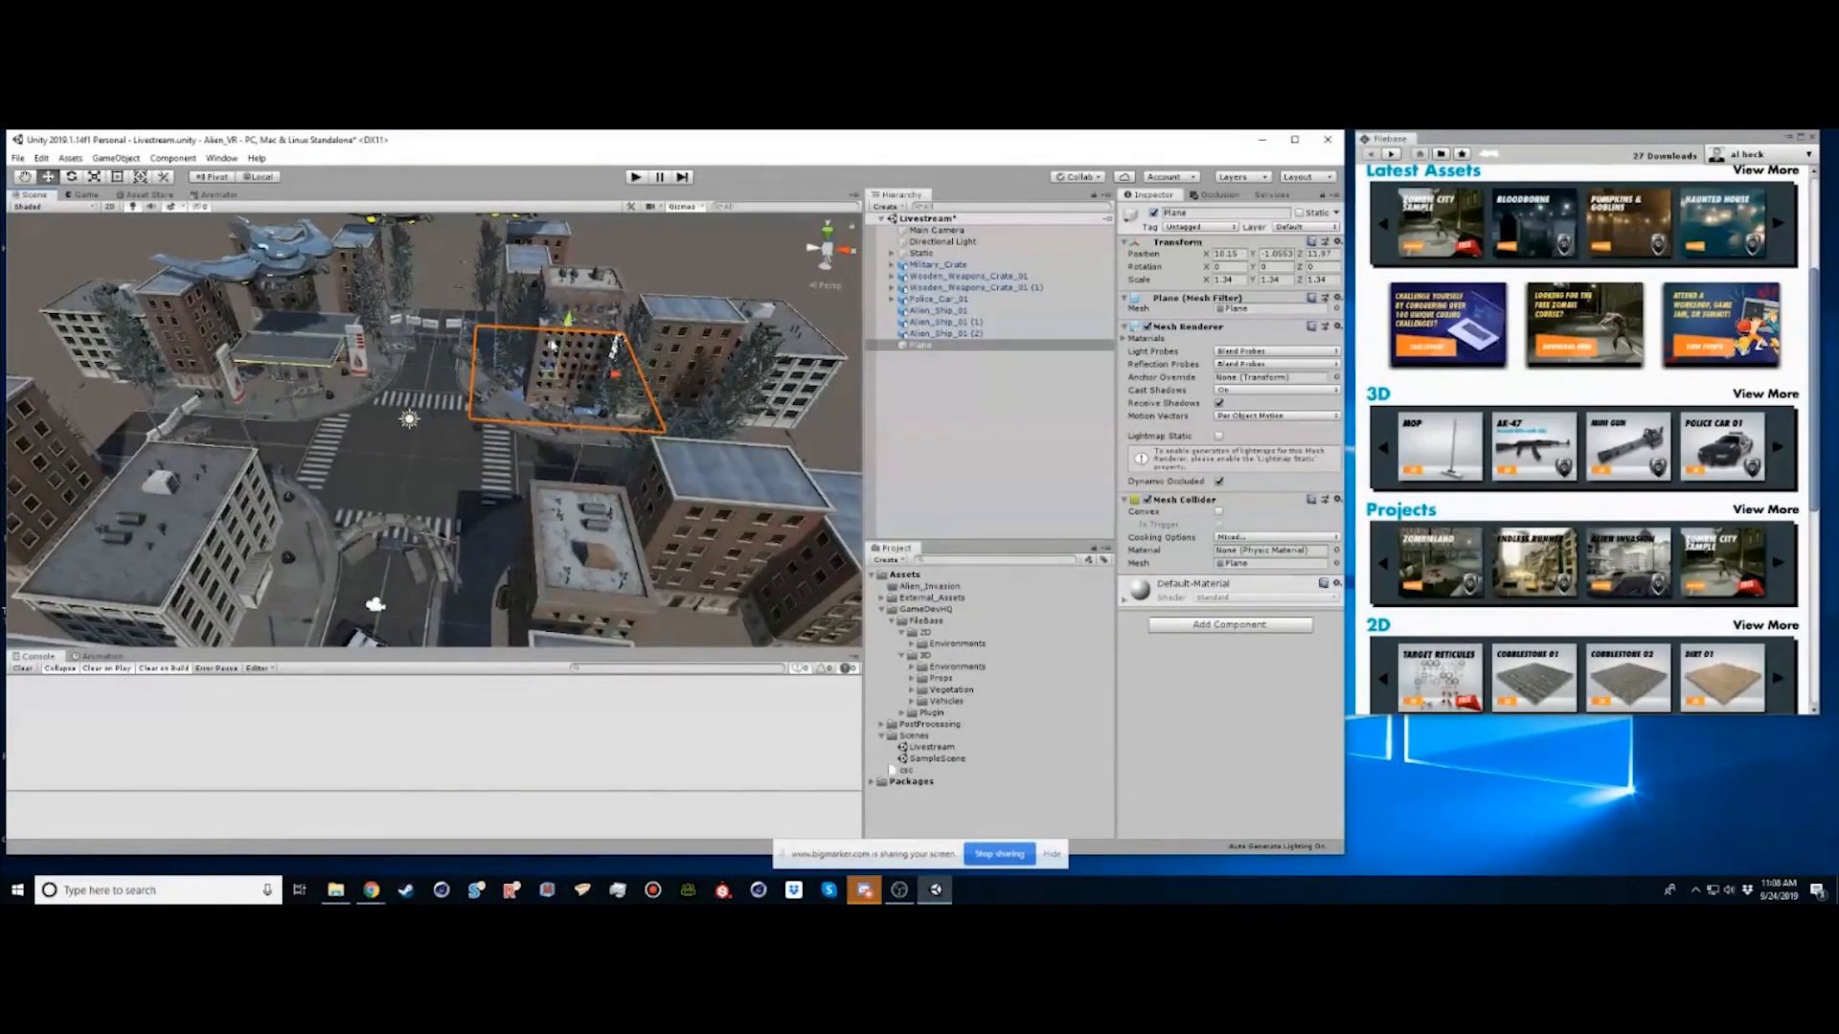
Move the plane beneath the corner brick building and raise it to about Y 0.08, at pavement level
{"action": "left_click_drag", "start_coordinate": [552, 342], "coordinate": [634, 365]}
{"action": "left_click_drag", "start_coordinate": [539, 404], "coordinate": [670, 409], "text": "alt"}
{"action": "right_click_drag", "start_coordinate": [584, 407], "coordinate": [681, 407], "text": "alt"}
{"action": "key", "text": "f"}
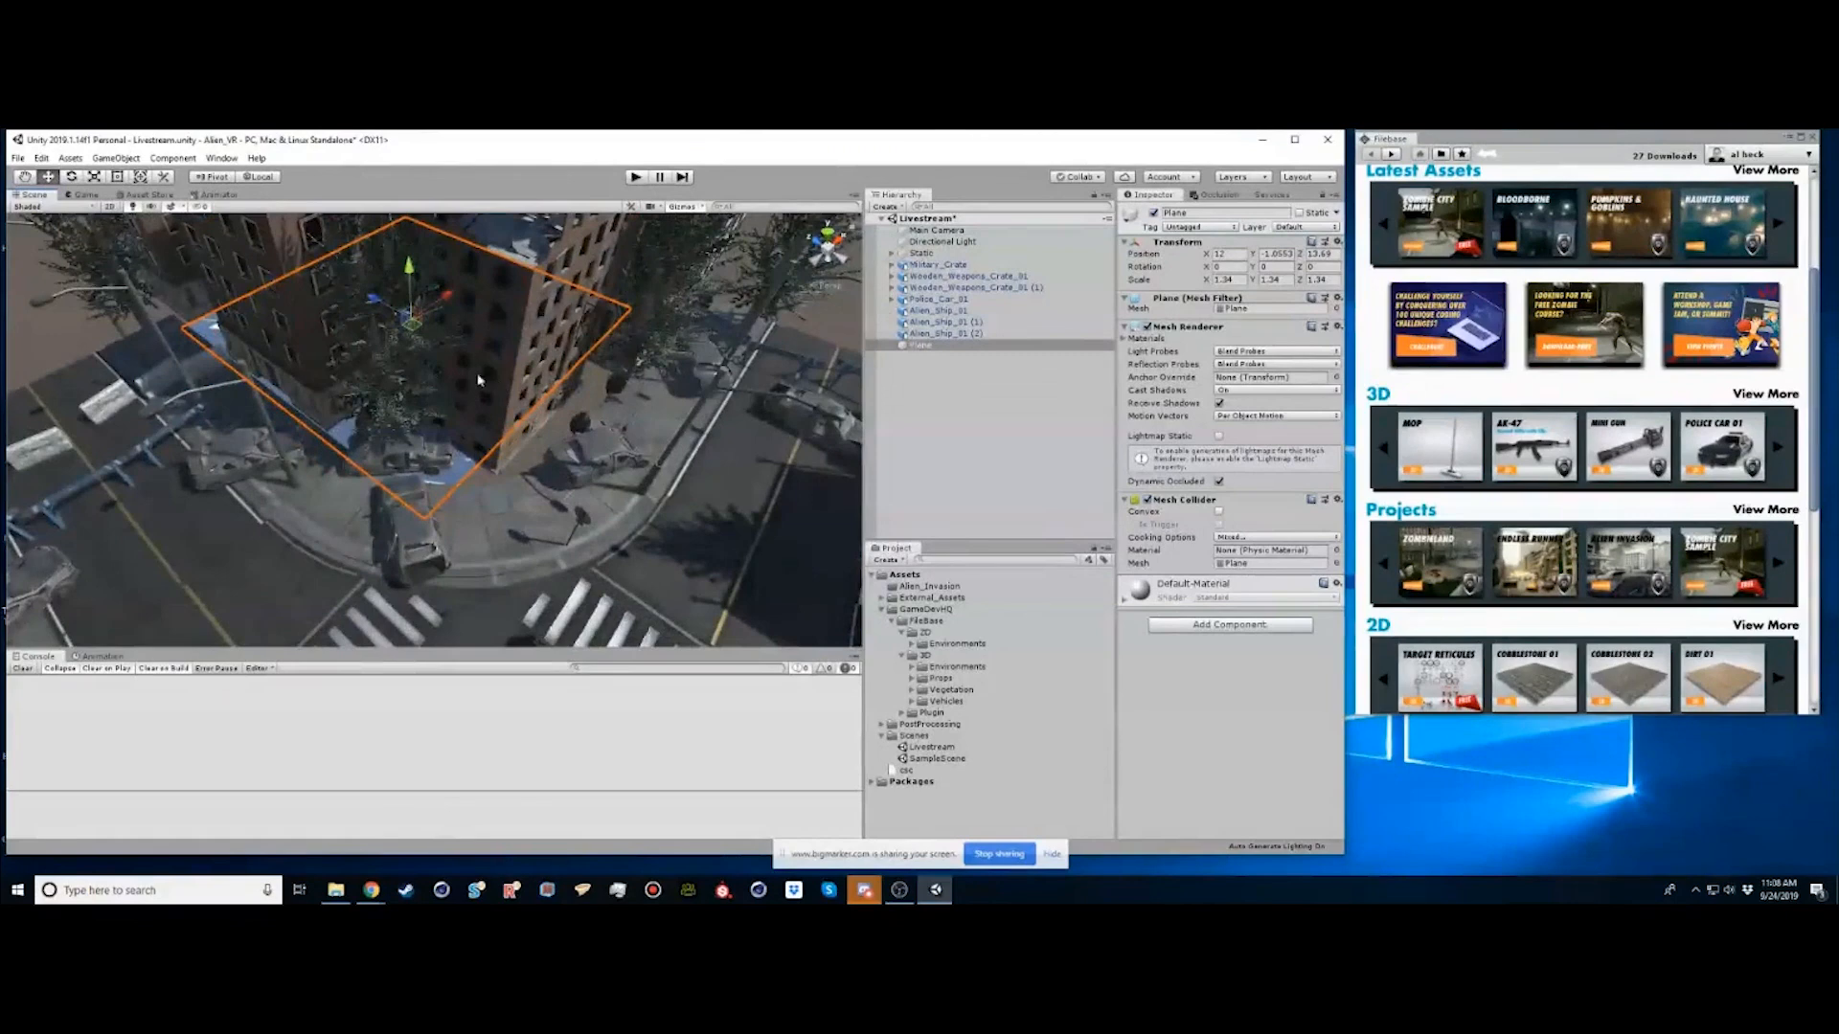
{"action": "left_click_drag", "start_coordinate": [445, 299], "coordinate": [450, 236]}
{"action": "left_click_drag", "start_coordinate": [532, 445], "coordinate": [510, 375], "text": "alt"}
Scale the plane uniformly to about 1.68 and shift it to about Z 13.12 so it fills the corner block
{"action": "key", "text": "r"}
{"action": "key", "text": "e"}
{"action": "key", "text": "r"}
{"action": "key", "text": "t"}
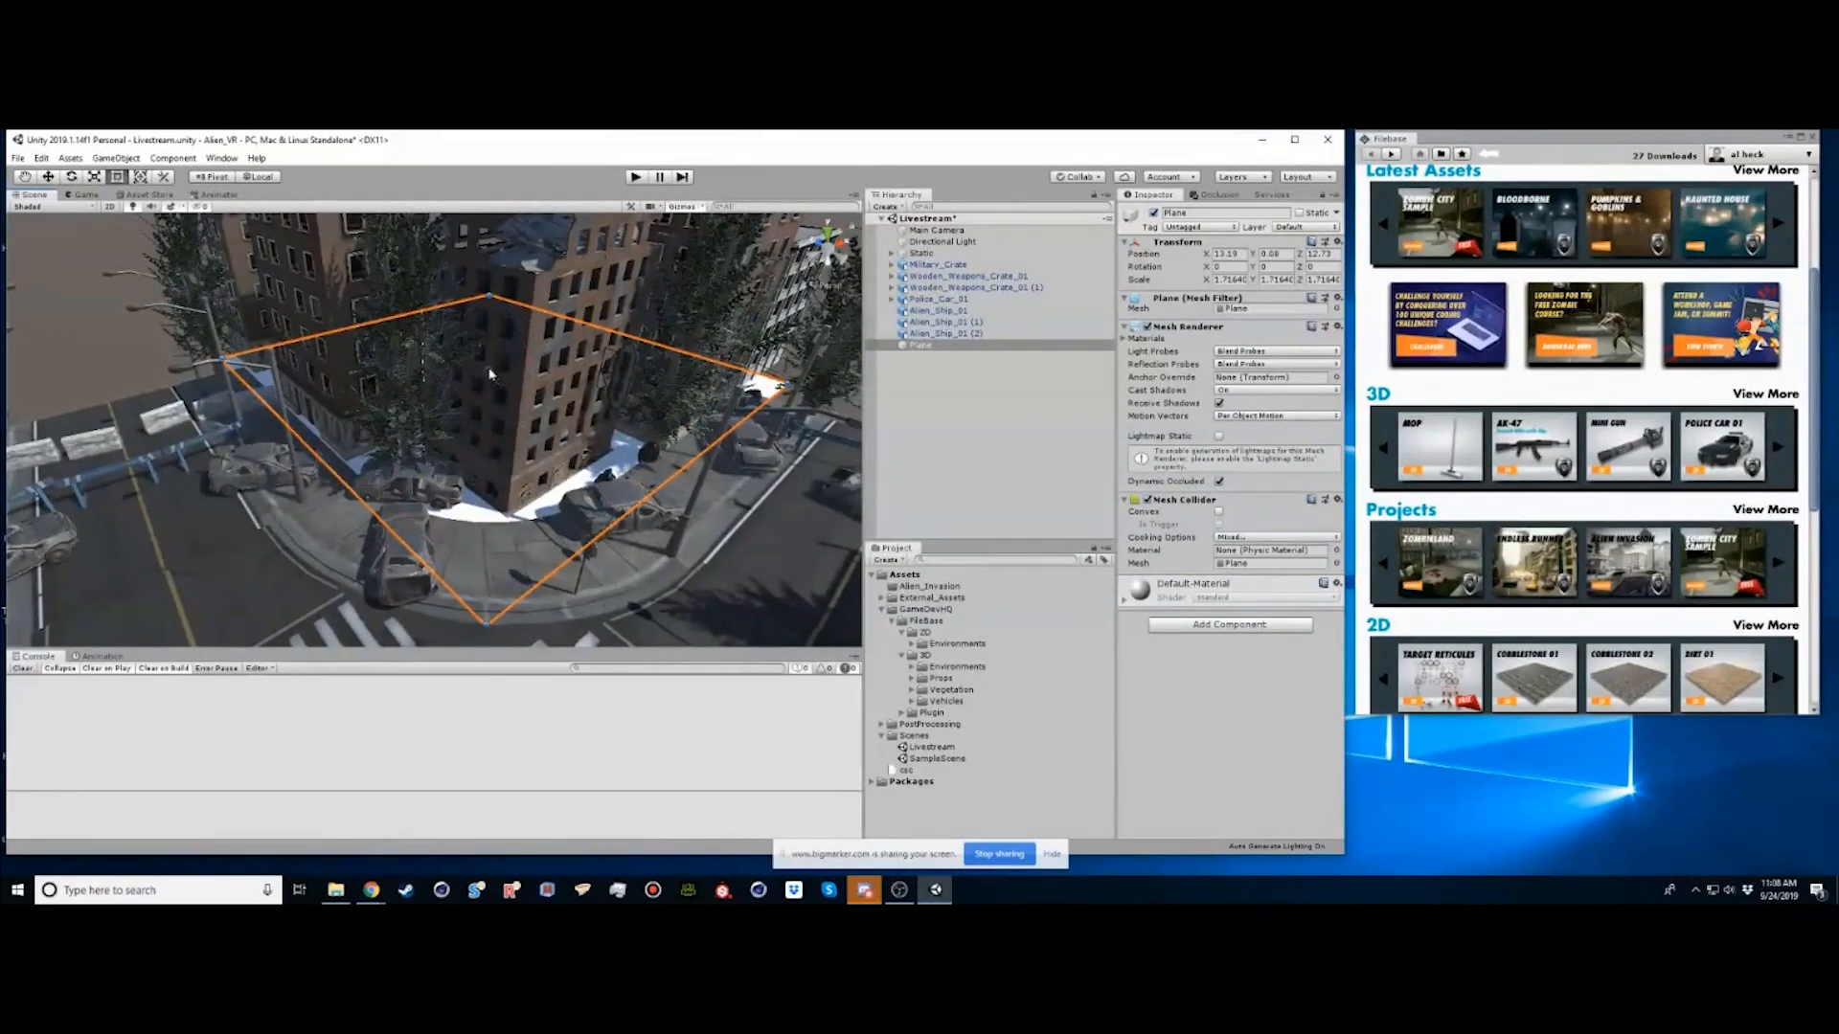
{"action": "key", "text": "e"}
{"action": "key", "text": "r"}
{"action": "left_click_drag", "start_coordinate": [489, 373], "coordinate": [489, 375]}
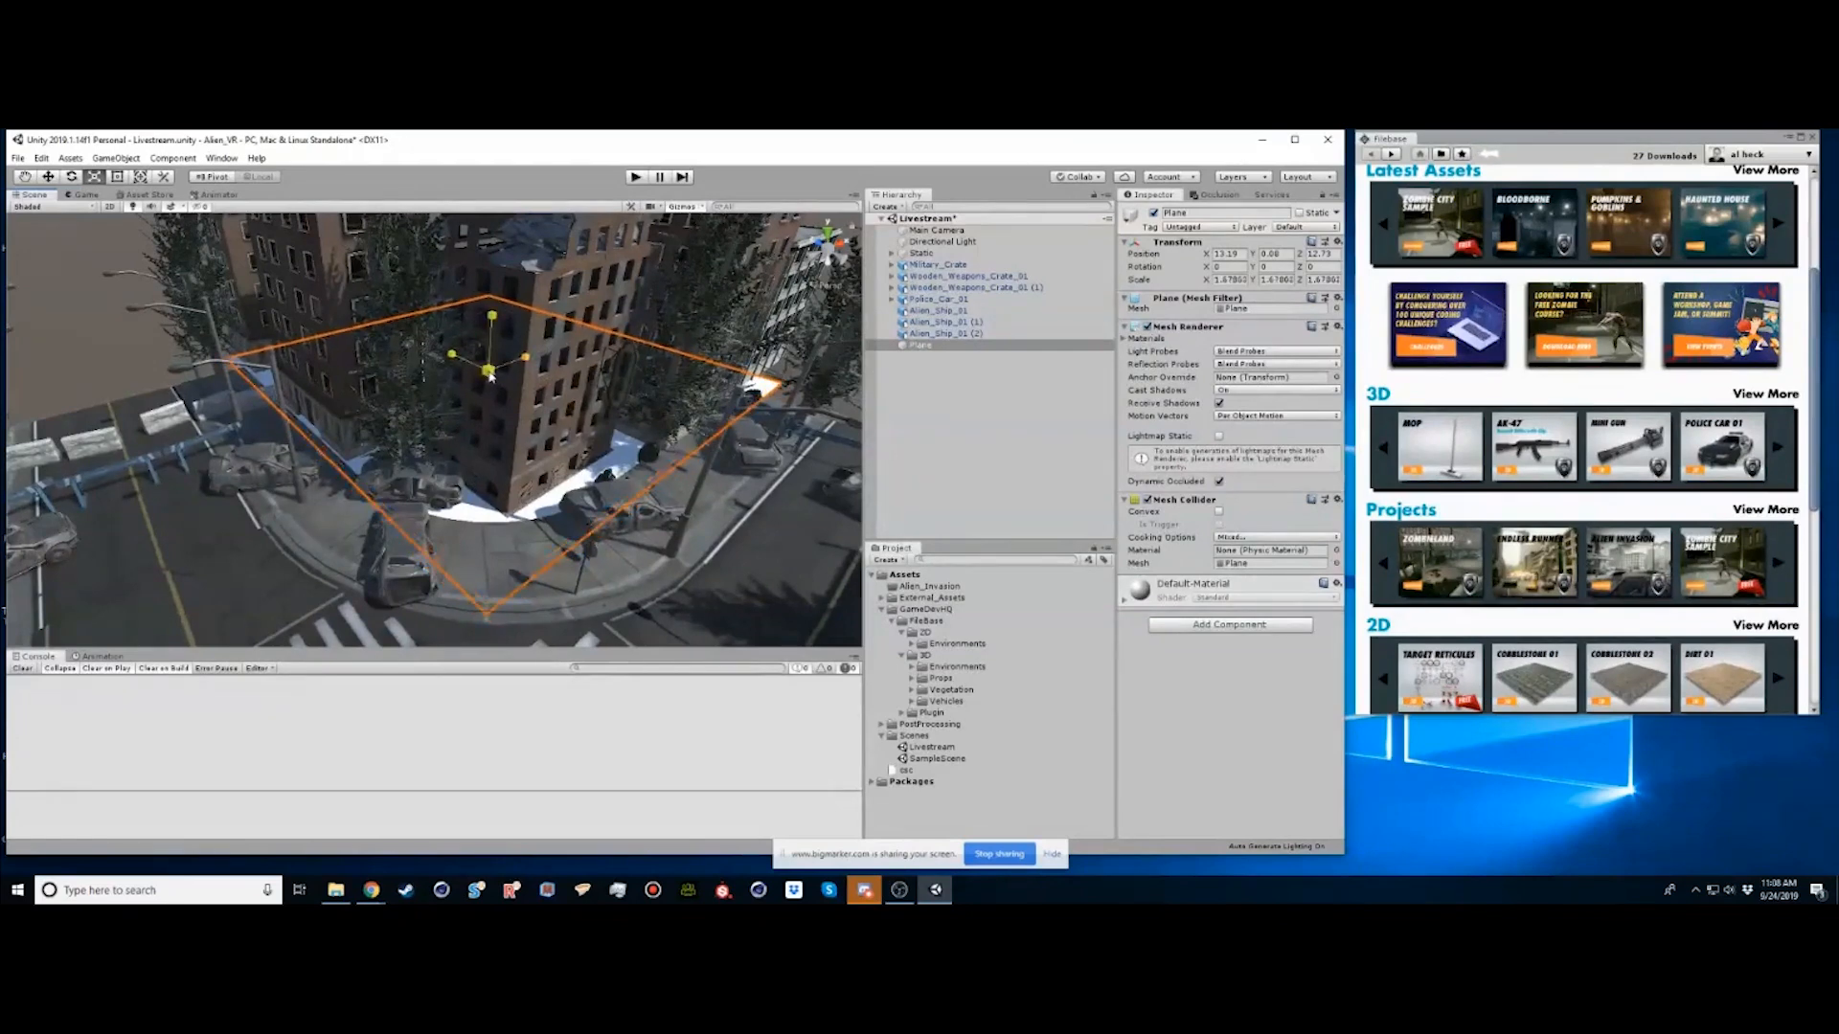
{"action": "key", "text": "e"}
{"action": "key", "text": "w"}
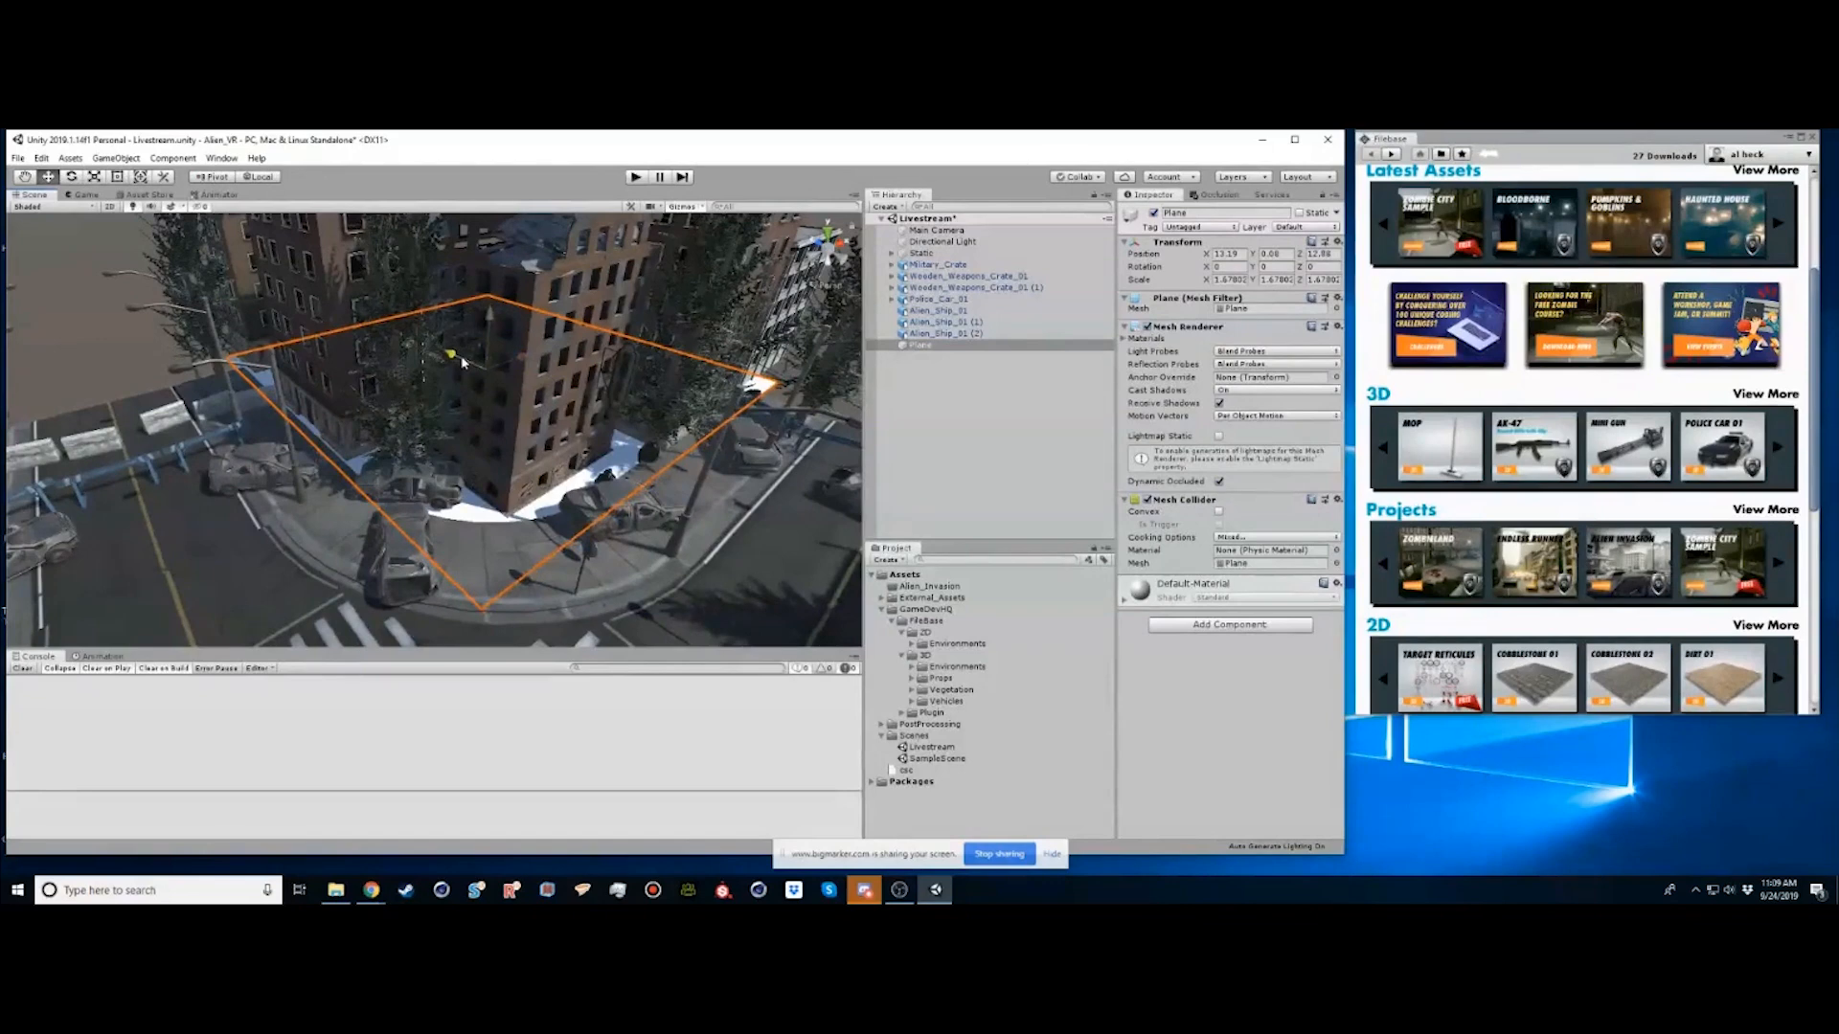
{"action": "left_click_drag", "start_coordinate": [463, 362], "coordinate": [458, 360]}
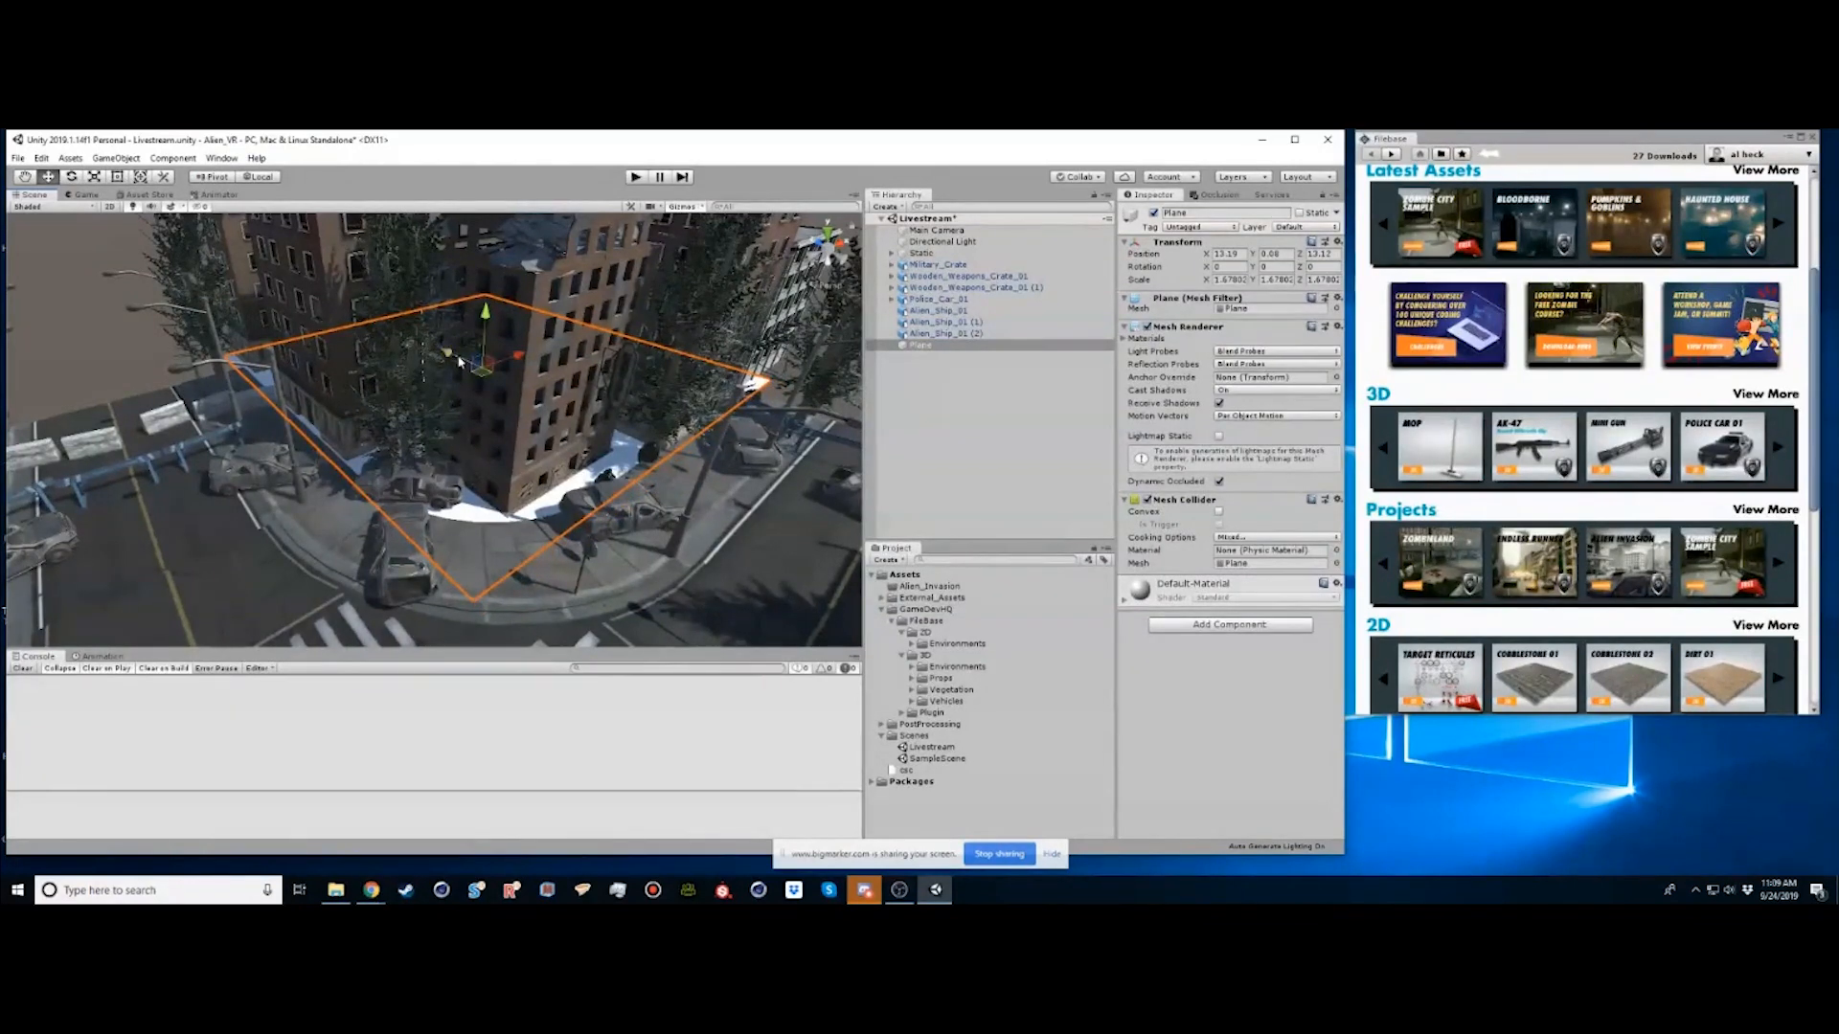
In Filebase, search for "dirt" and download the Dirt 02 ground texture into the project
{"action": "scroll", "coordinate": [1436, 443], "scroll_direction": "up", "scroll_amount": 3}
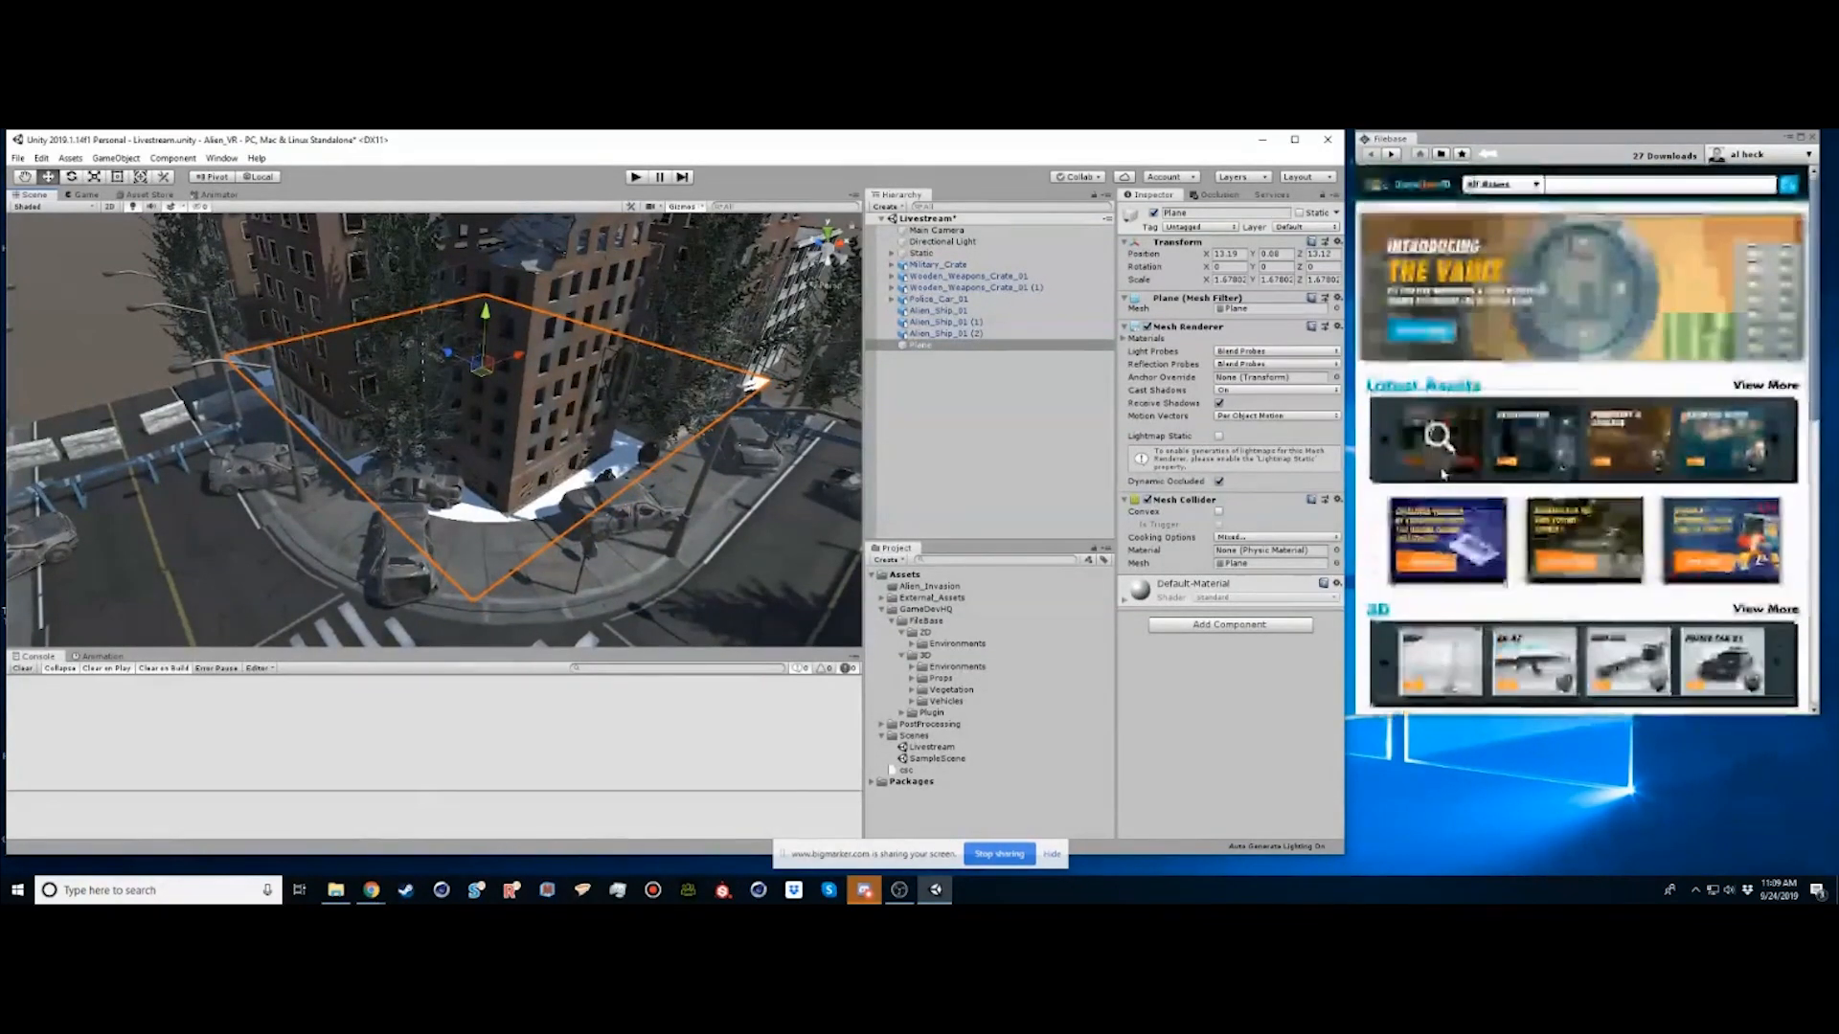
{"action": "left_click", "coordinate": [1590, 186]}
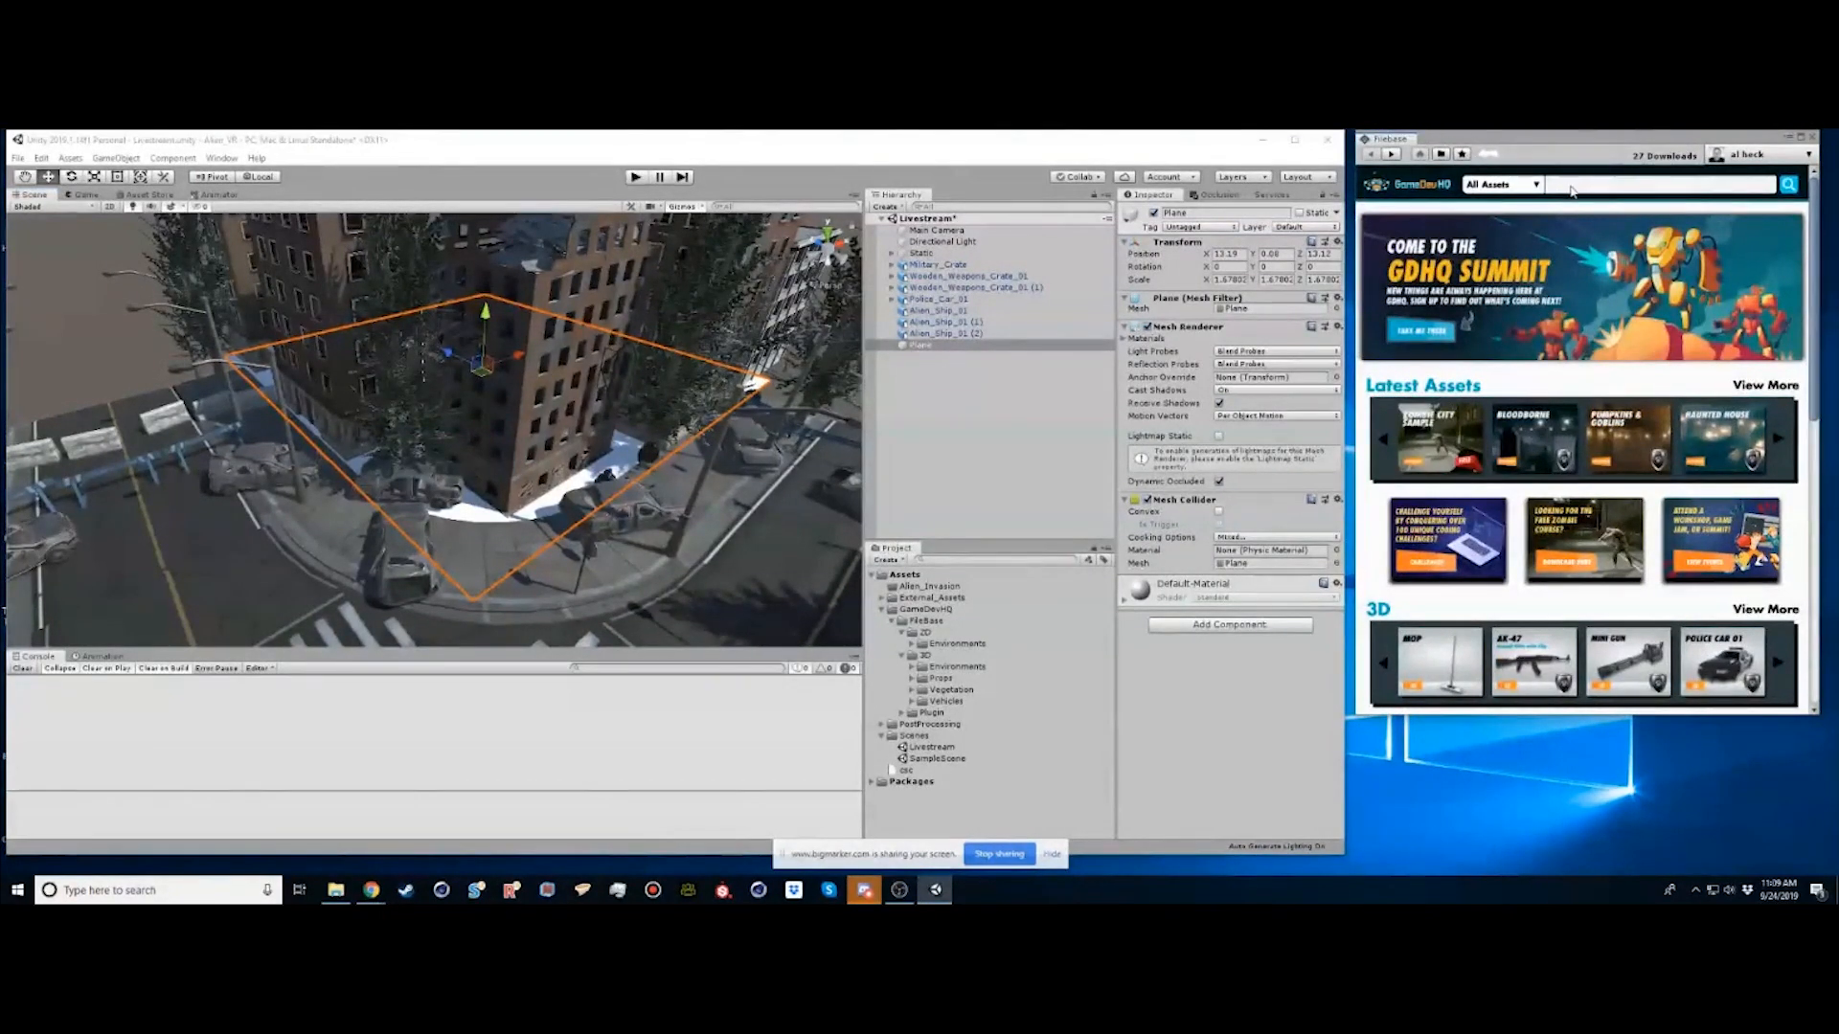
{"action": "type", "text": "dirt"}
{"action": "key", "text": "Return"}
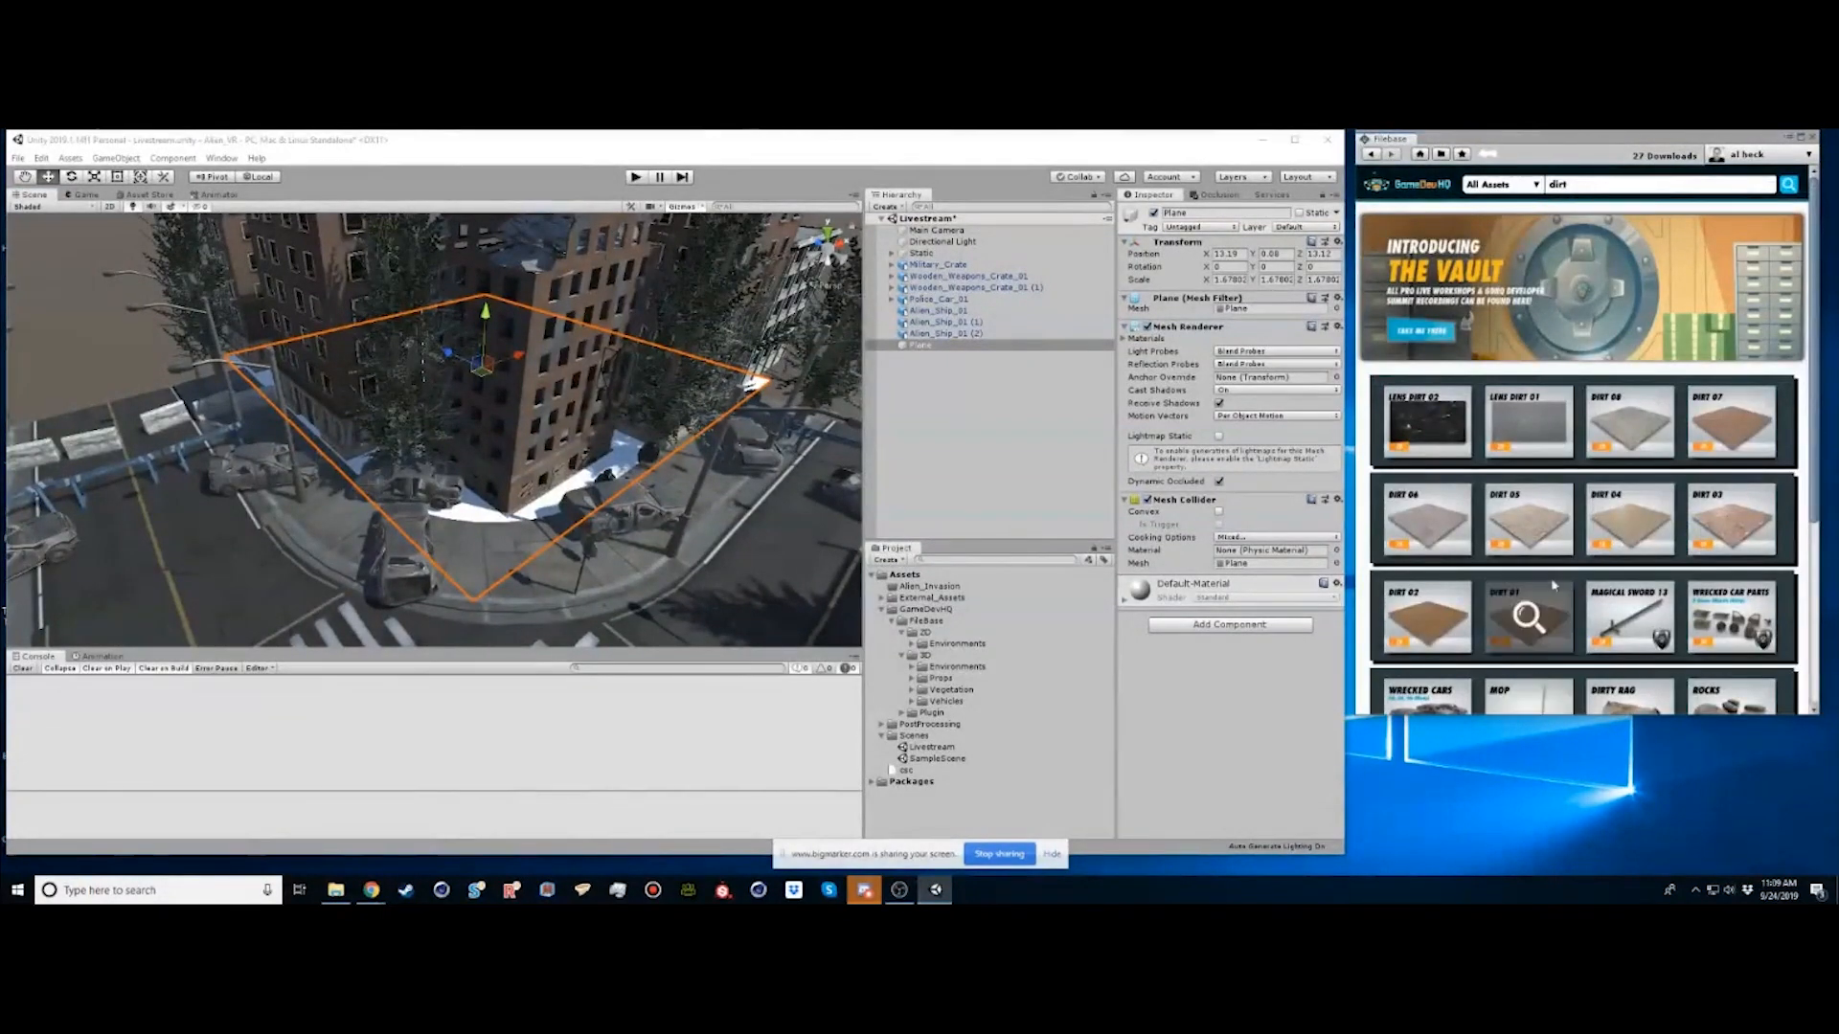
{"action": "left_click", "coordinate": [1427, 618]}
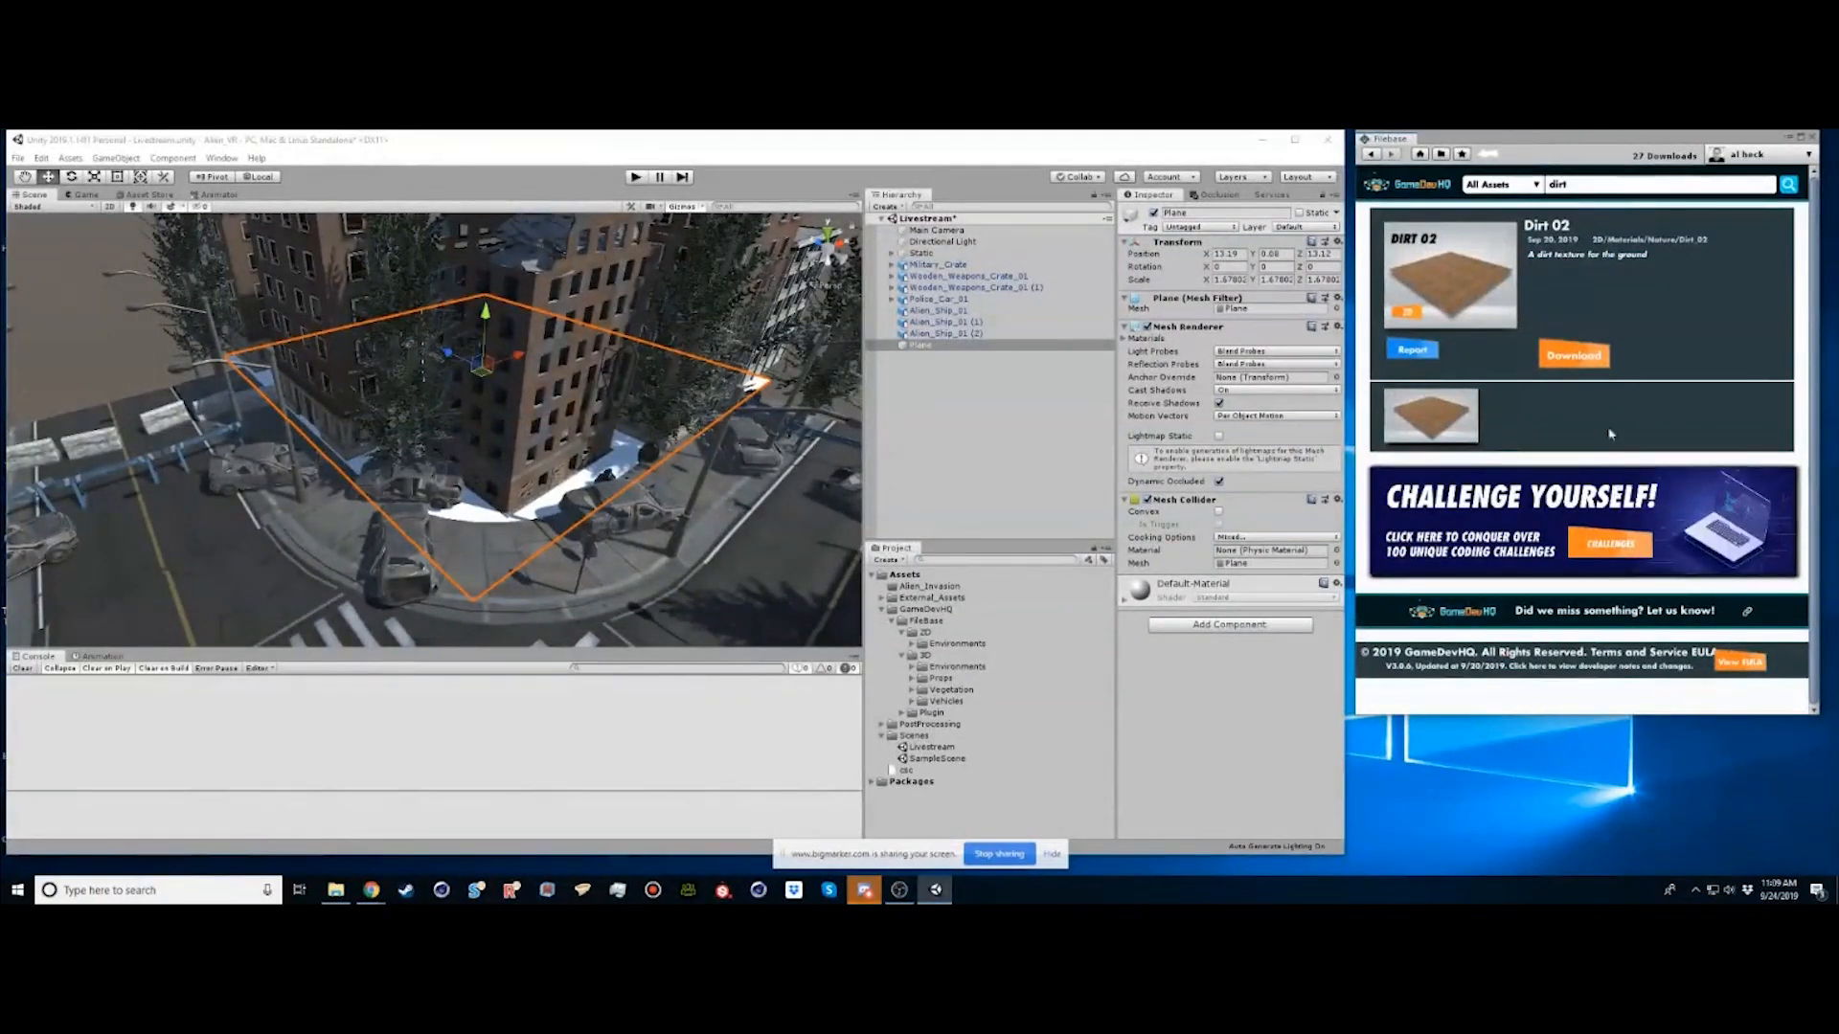
{"action": "left_click", "coordinate": [1572, 356]}
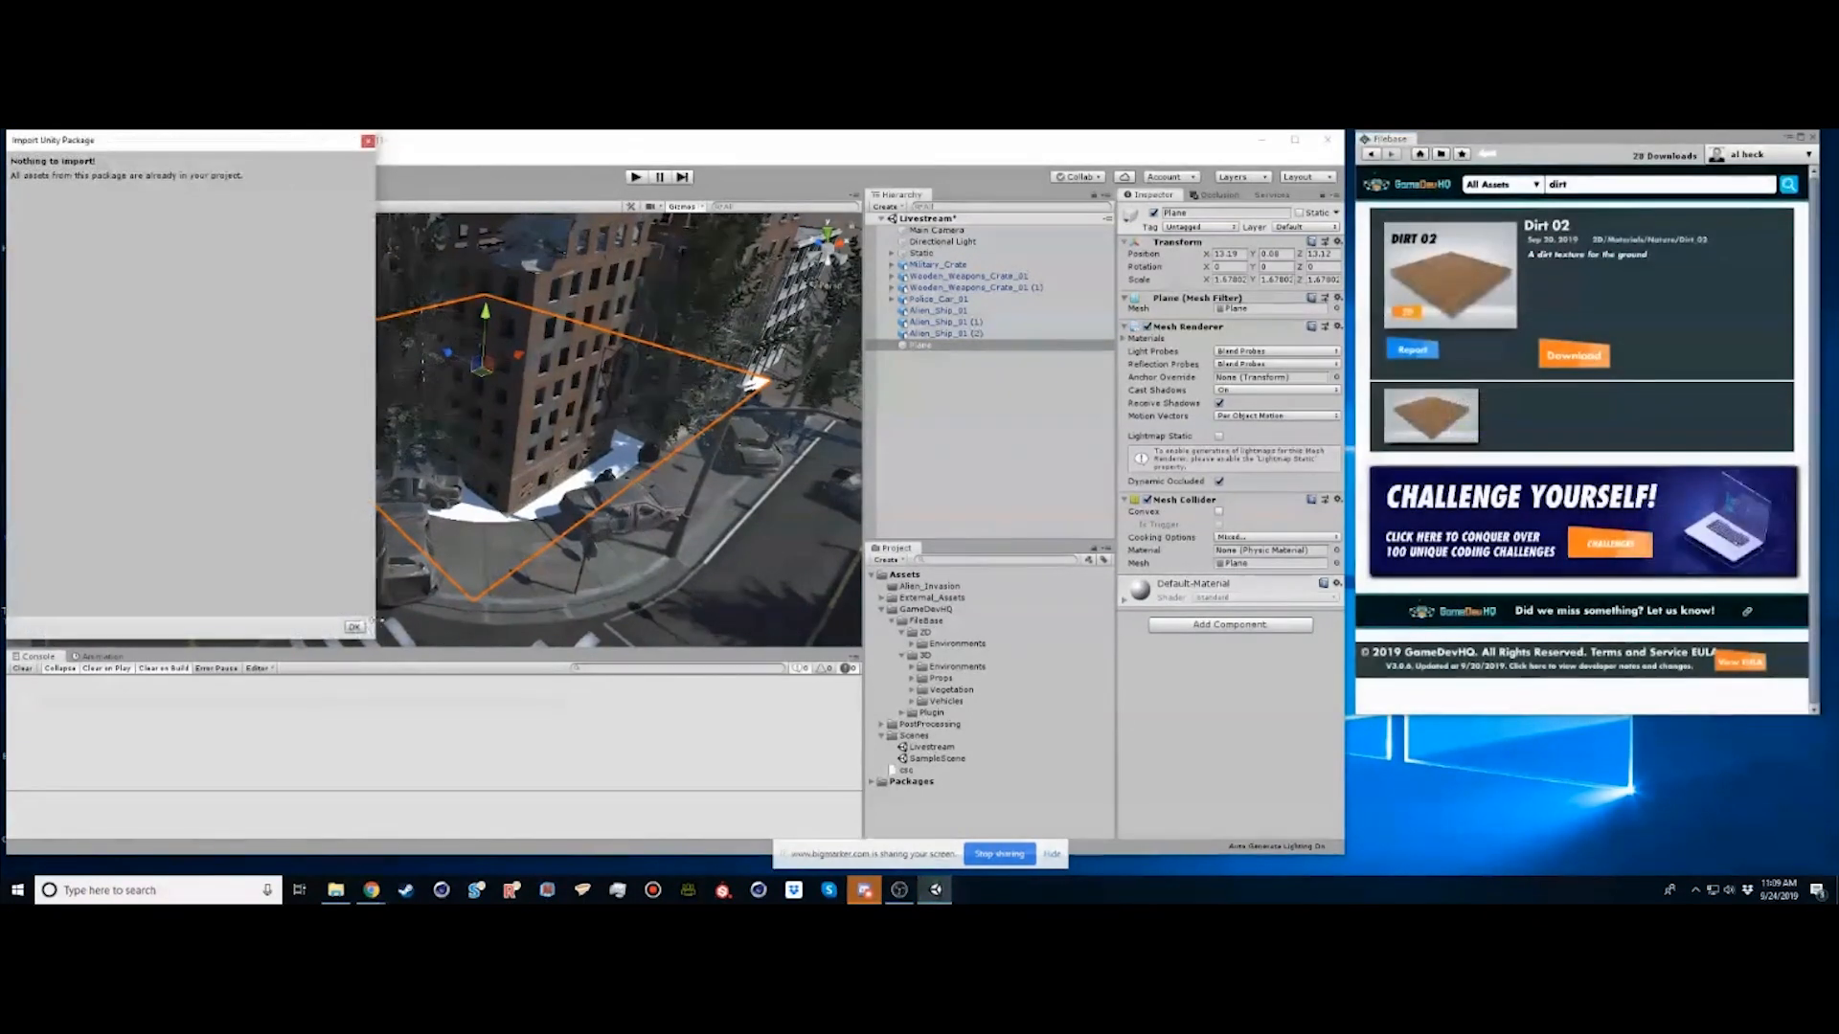
{"action": "left_click", "coordinate": [353, 627]}
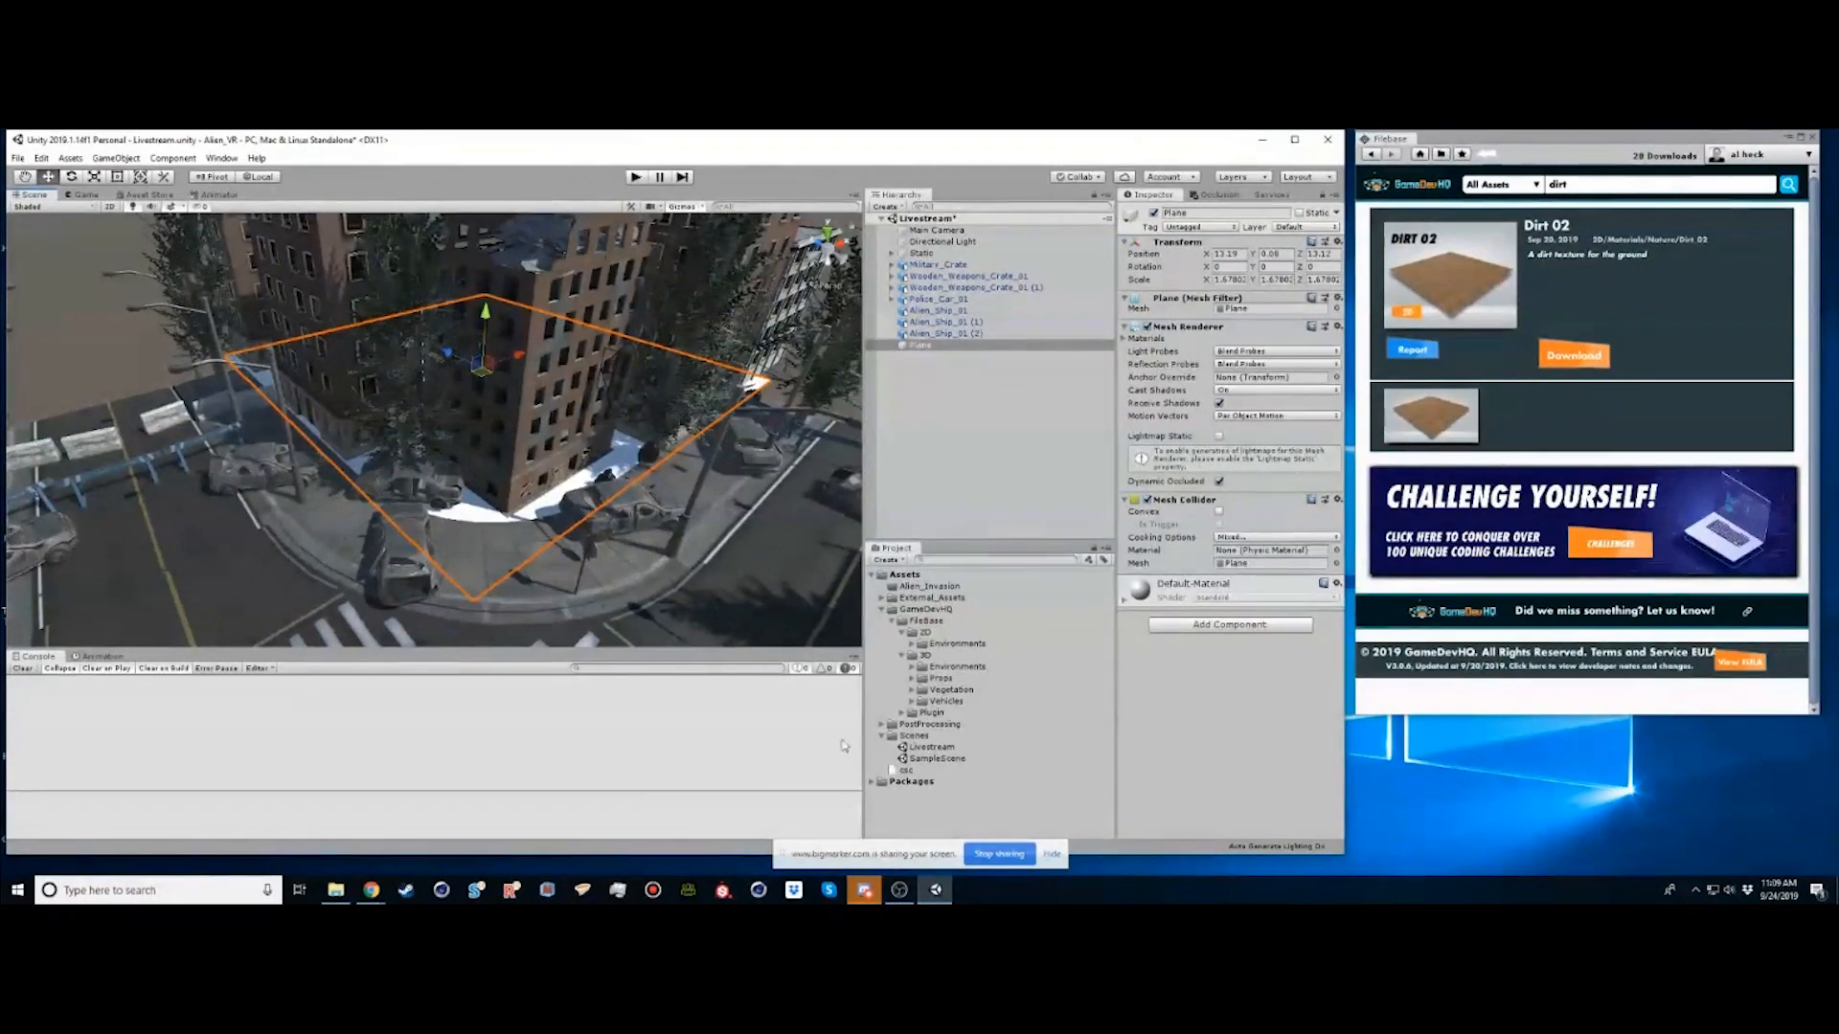
Apply the Dirt_02 material to the plane under the corner building and fine-tune the plane's height
{"action": "left_click", "coordinate": [913, 646]}
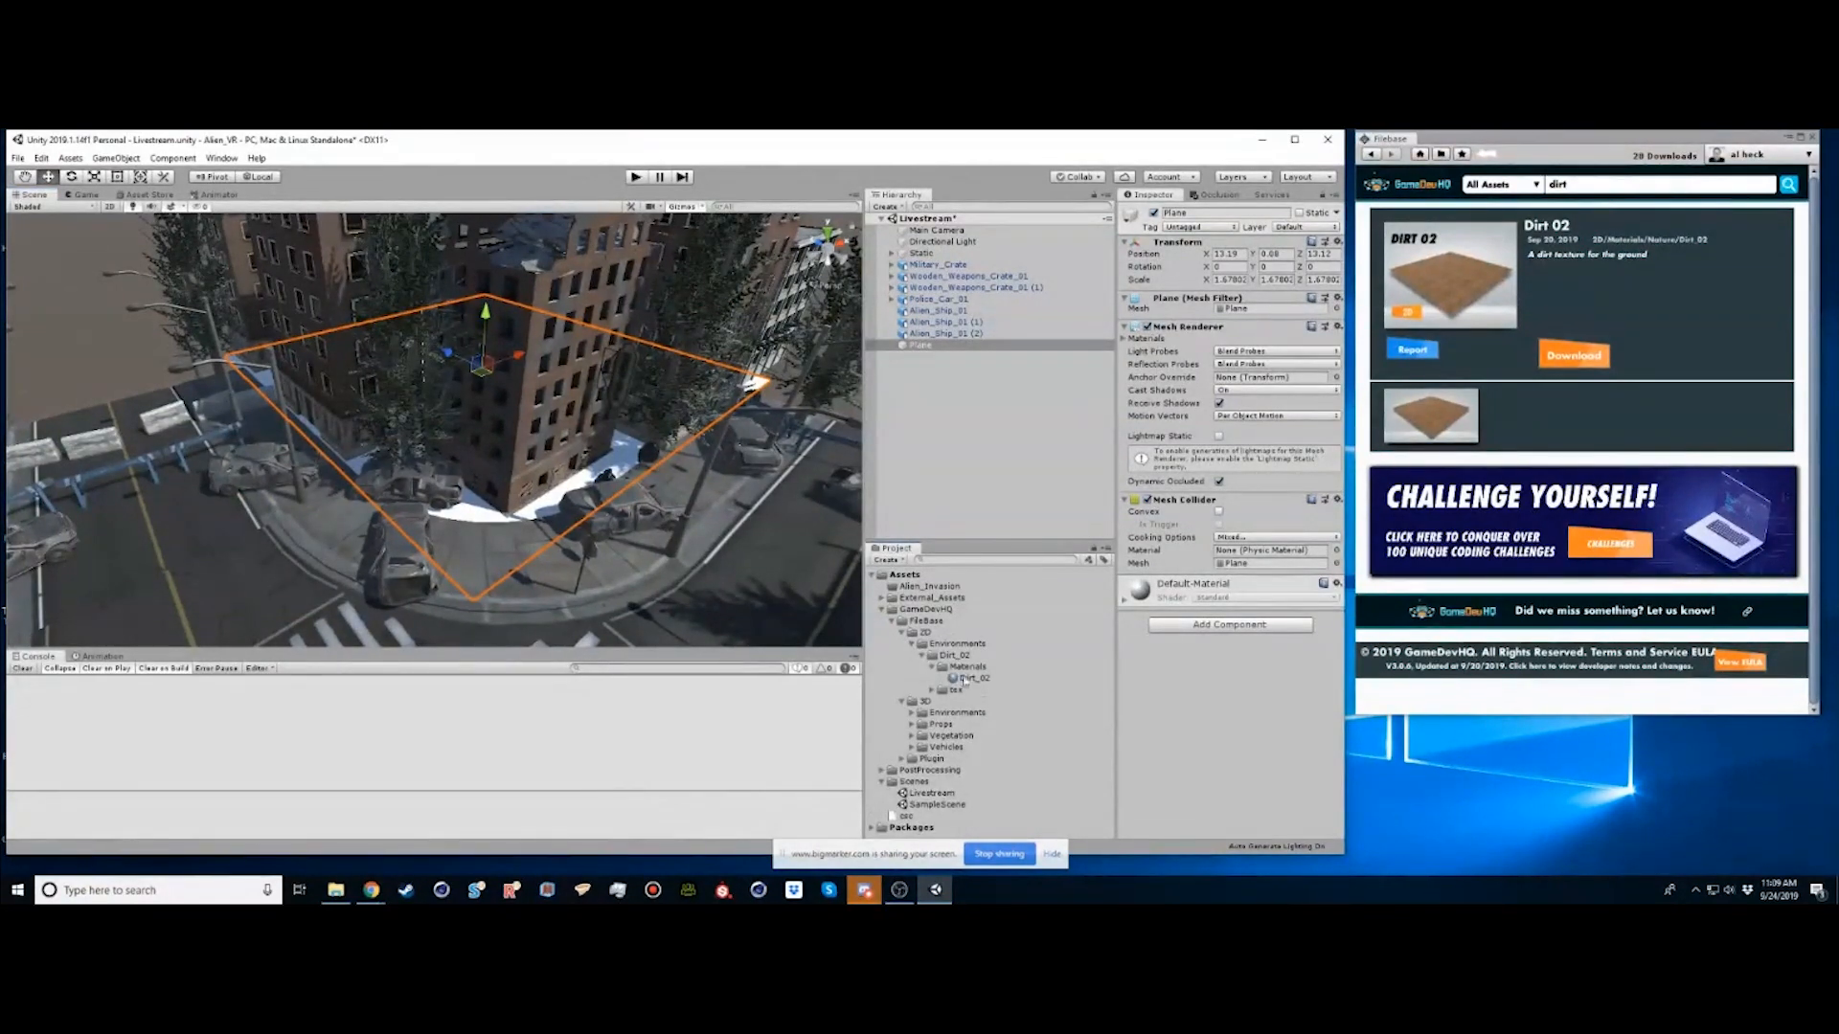
{"action": "left_click", "coordinate": [967, 678]}
{"action": "left_click_drag", "start_coordinate": [819, 647], "coordinate": [464, 480]}
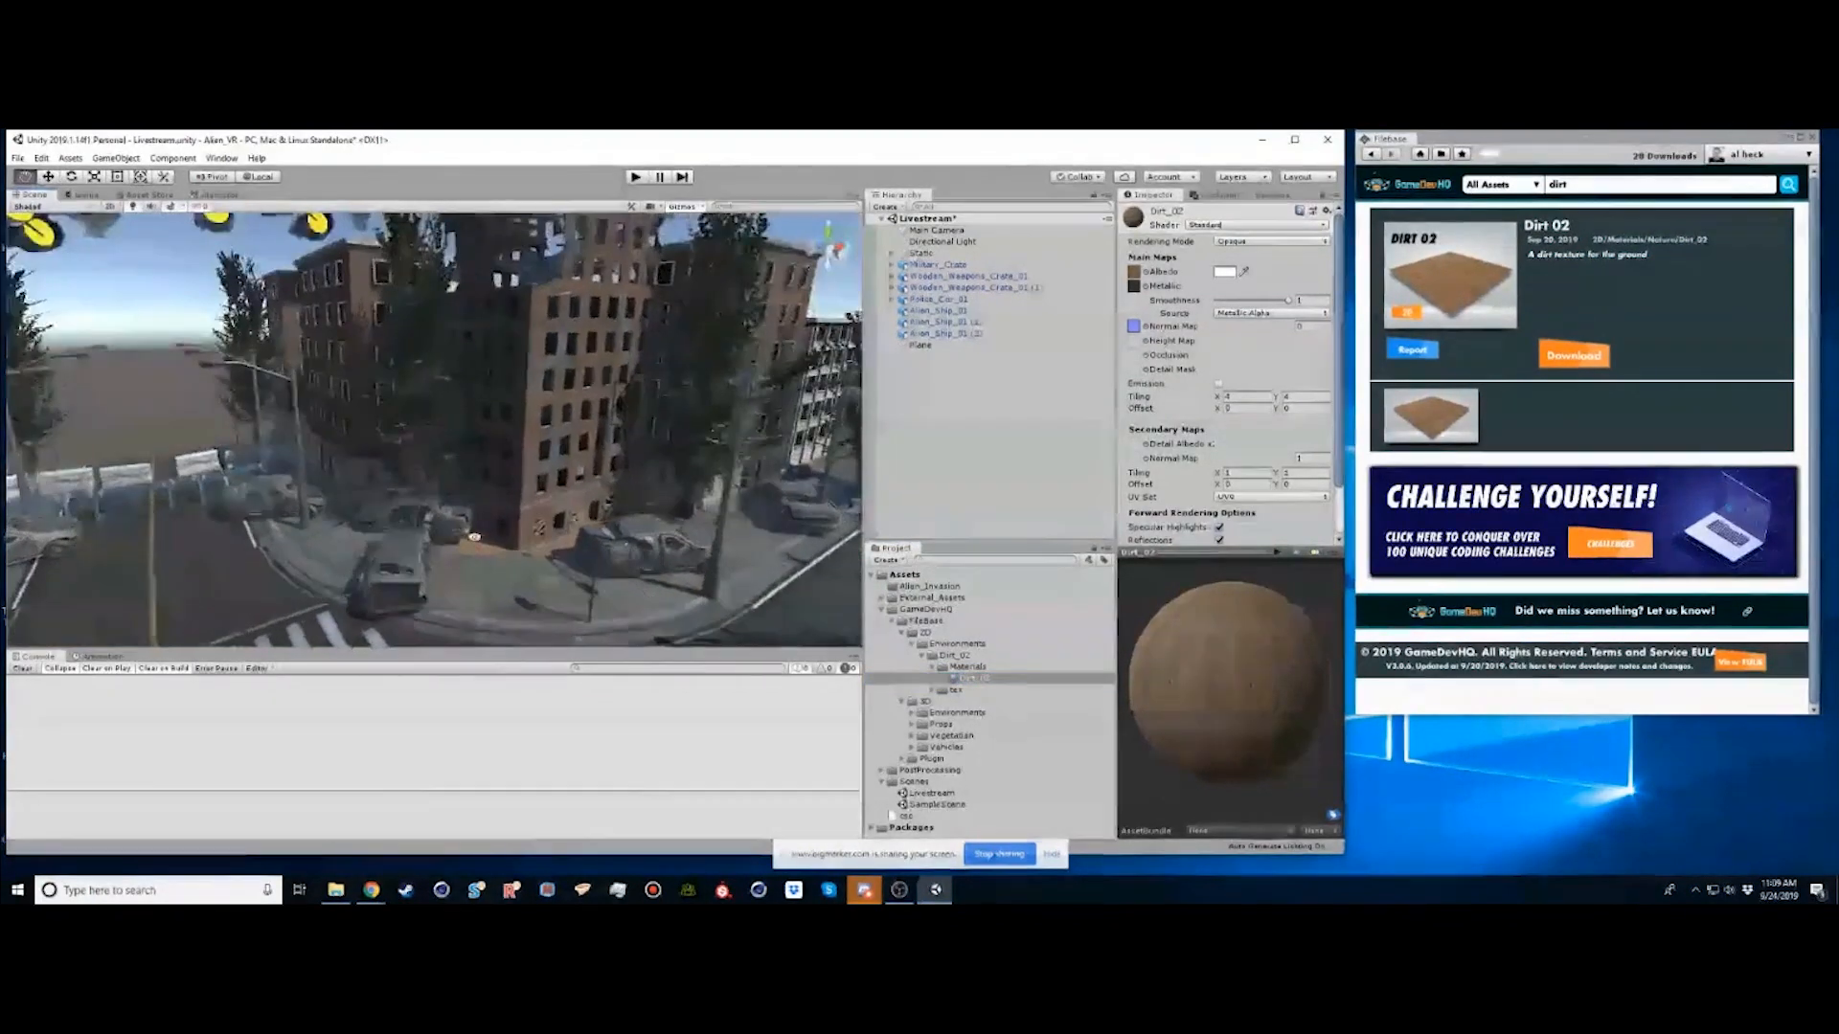
{"action": "scroll", "coordinate": [498, 604], "scroll_direction": "up", "scroll_amount": 4}
{"action": "left_click", "coordinate": [500, 618]}
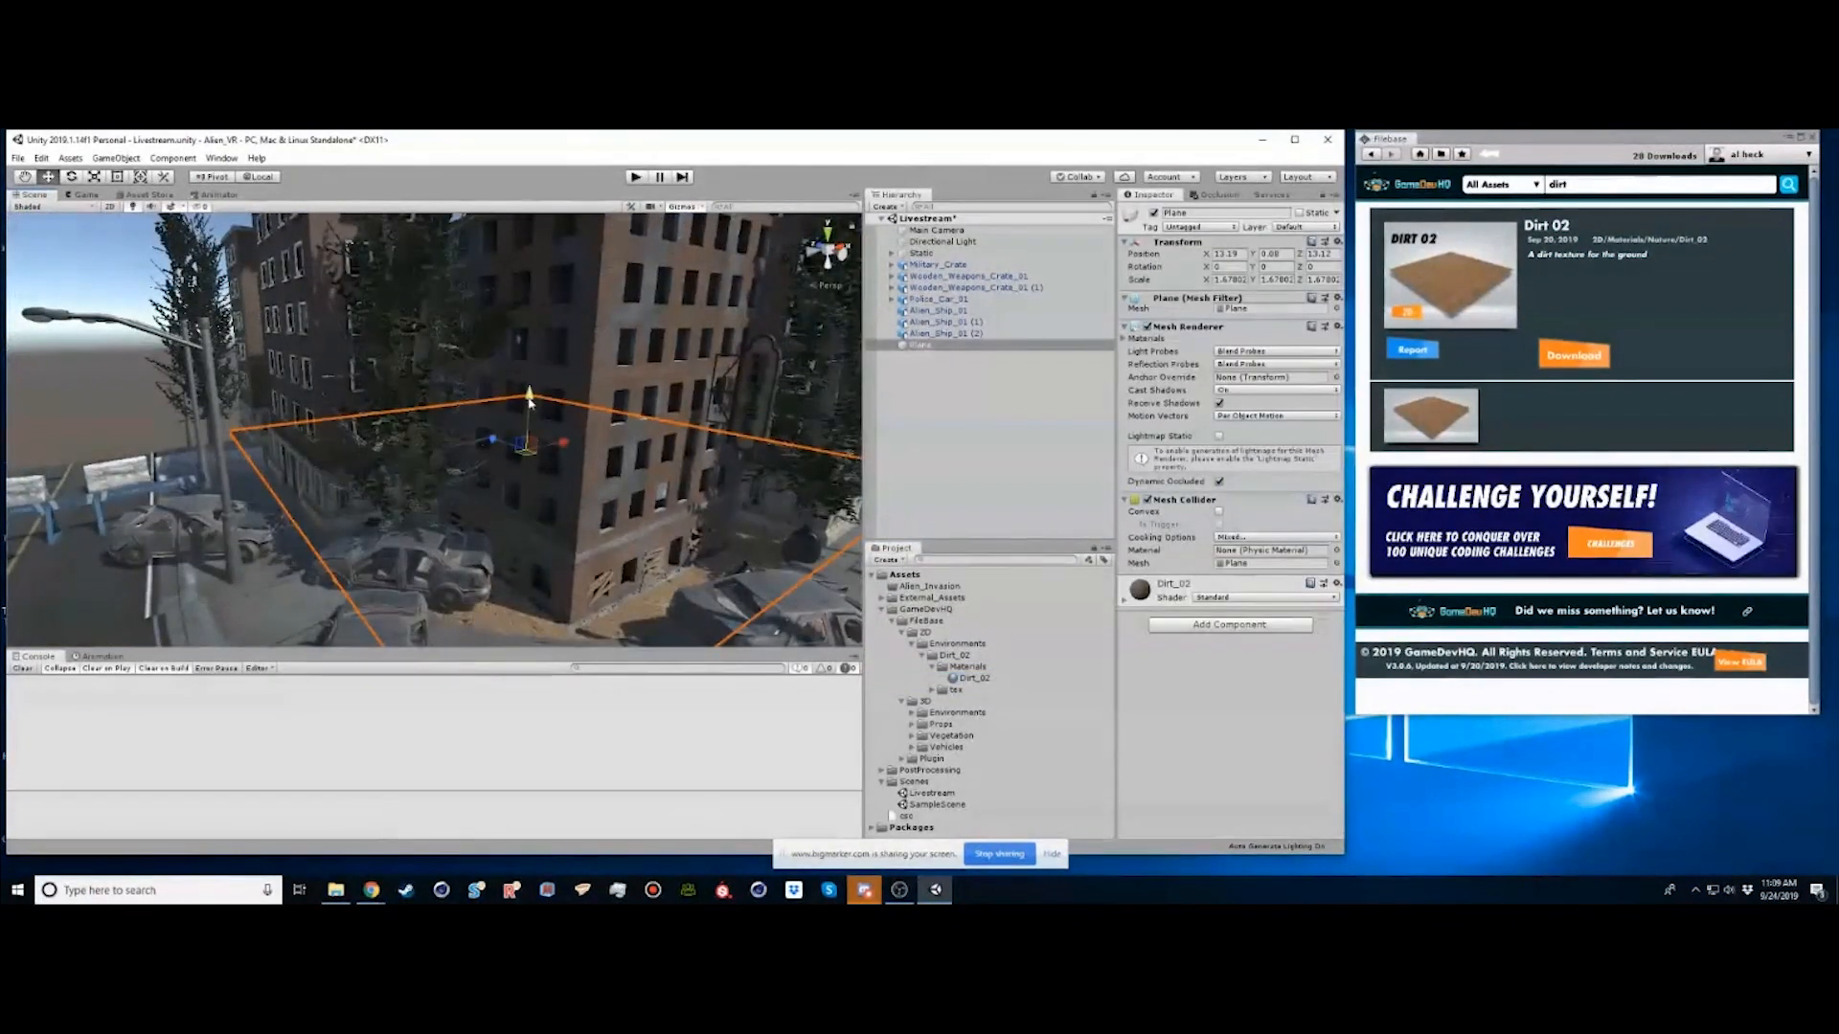
{"action": "left_click_drag", "start_coordinate": [533, 401], "coordinate": [479, 469]}
Duplicate the dirt plane and move the copy to about X -13.11, under the gas station block
{"action": "scroll", "coordinate": [534, 412], "scroll_direction": "down", "scroll_amount": 5}
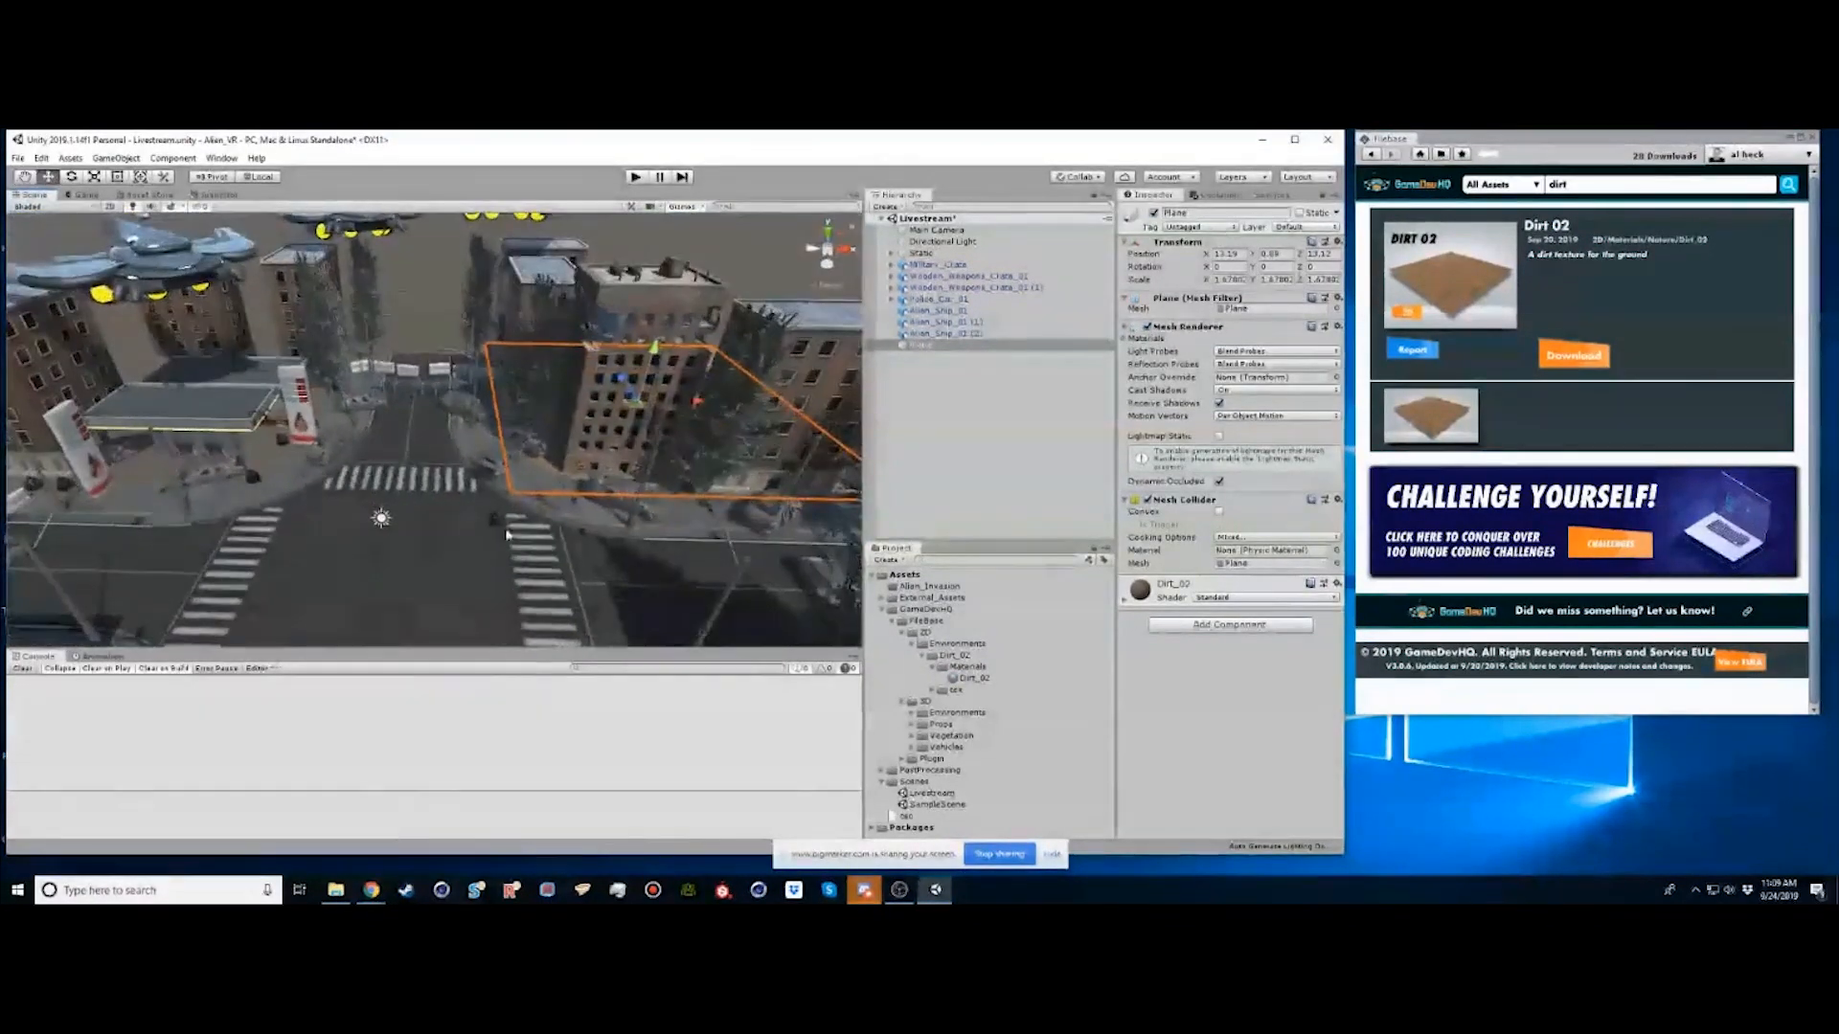
{"action": "key", "text": "ctrl+d"}
{"action": "left_click_drag", "start_coordinate": [697, 405], "coordinate": [254, 407]}
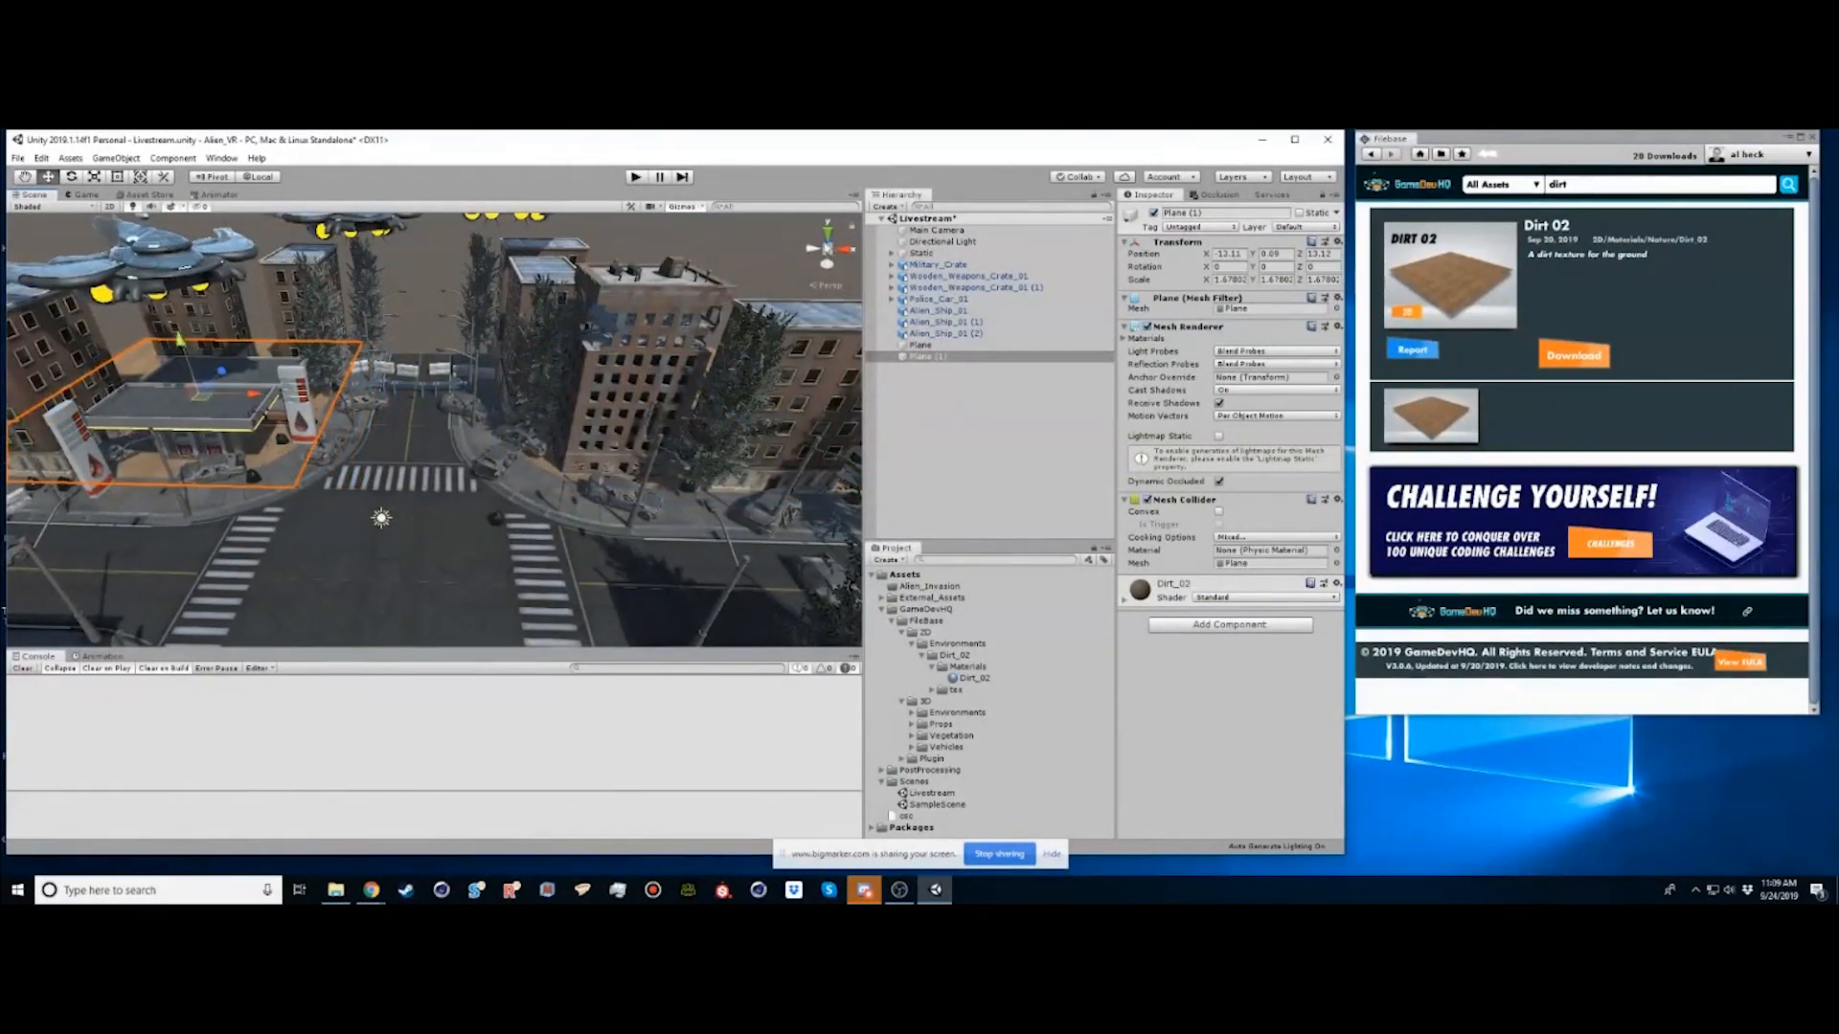
From a top-down view, duplicate the dirt plane twice and place the copies under the two building blocks on the intersection's opposite side
{"action": "left_click", "coordinate": [825, 239]}
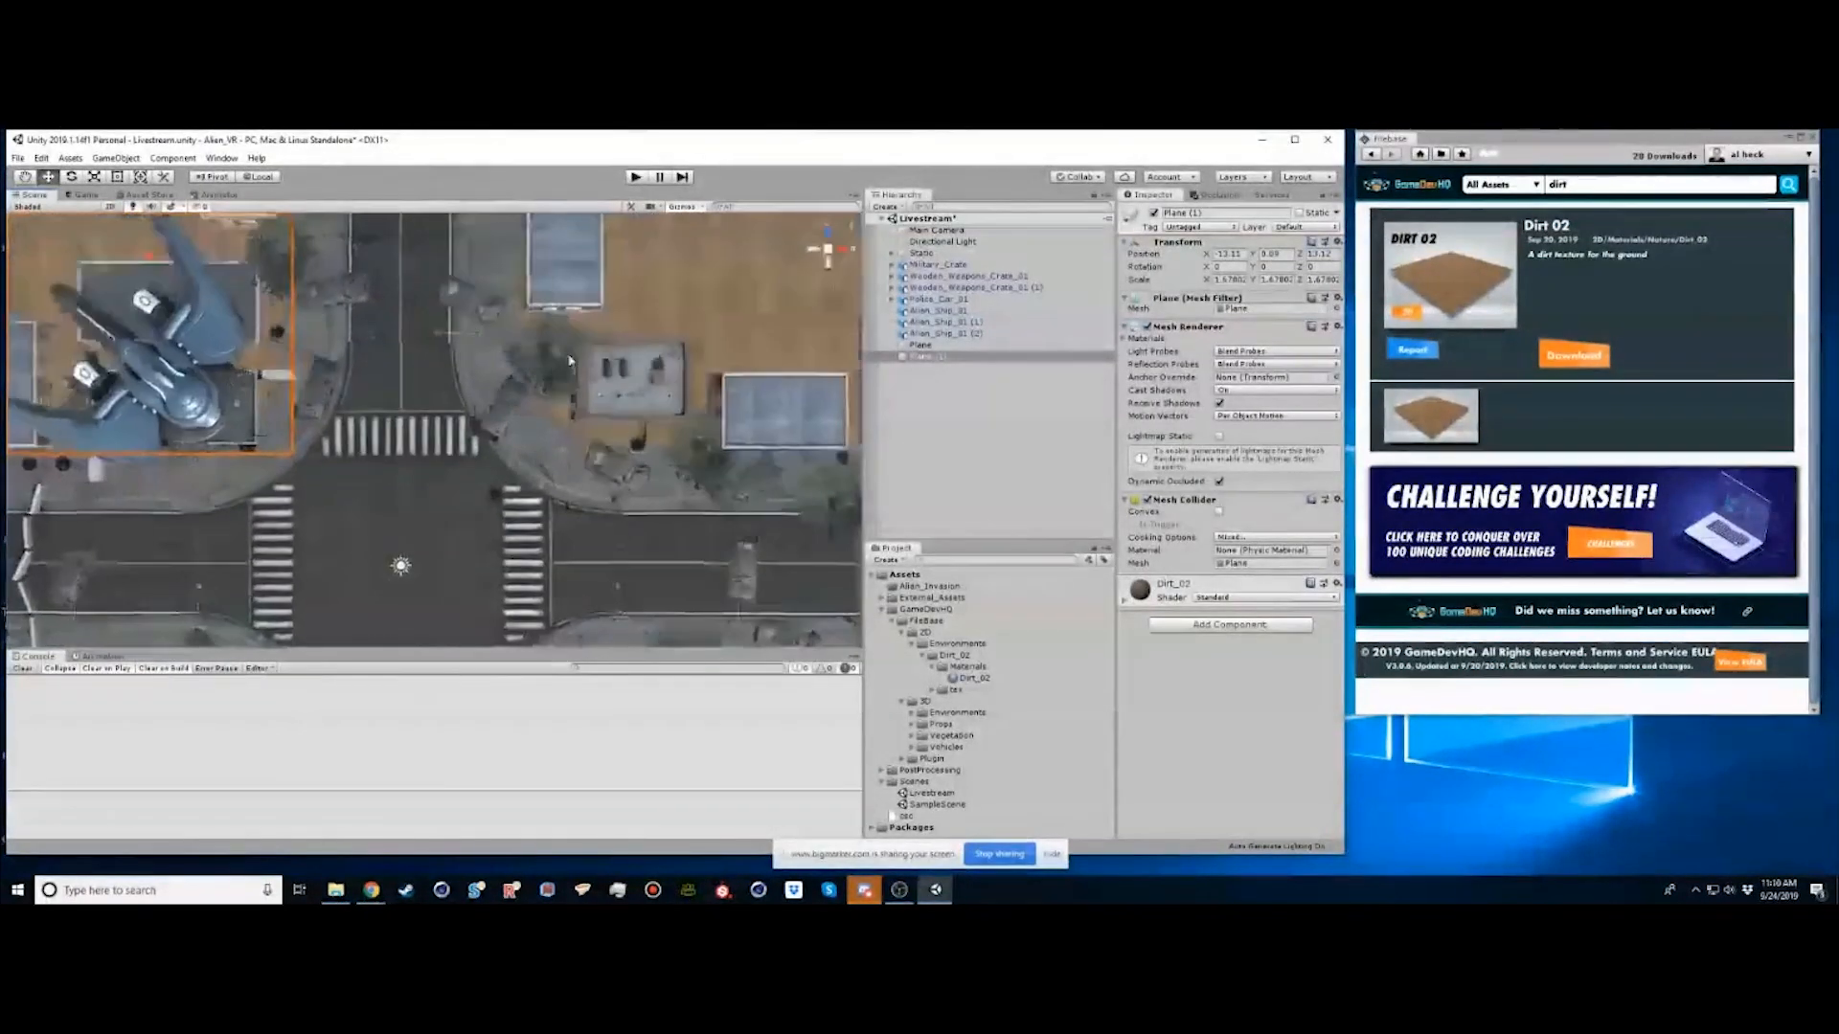
{"action": "right_click_drag", "start_coordinate": [343, 436], "coordinate": [292, 438], "text": "alt"}
{"action": "middle_click_drag", "start_coordinate": [288, 440], "coordinate": [323, 384]}
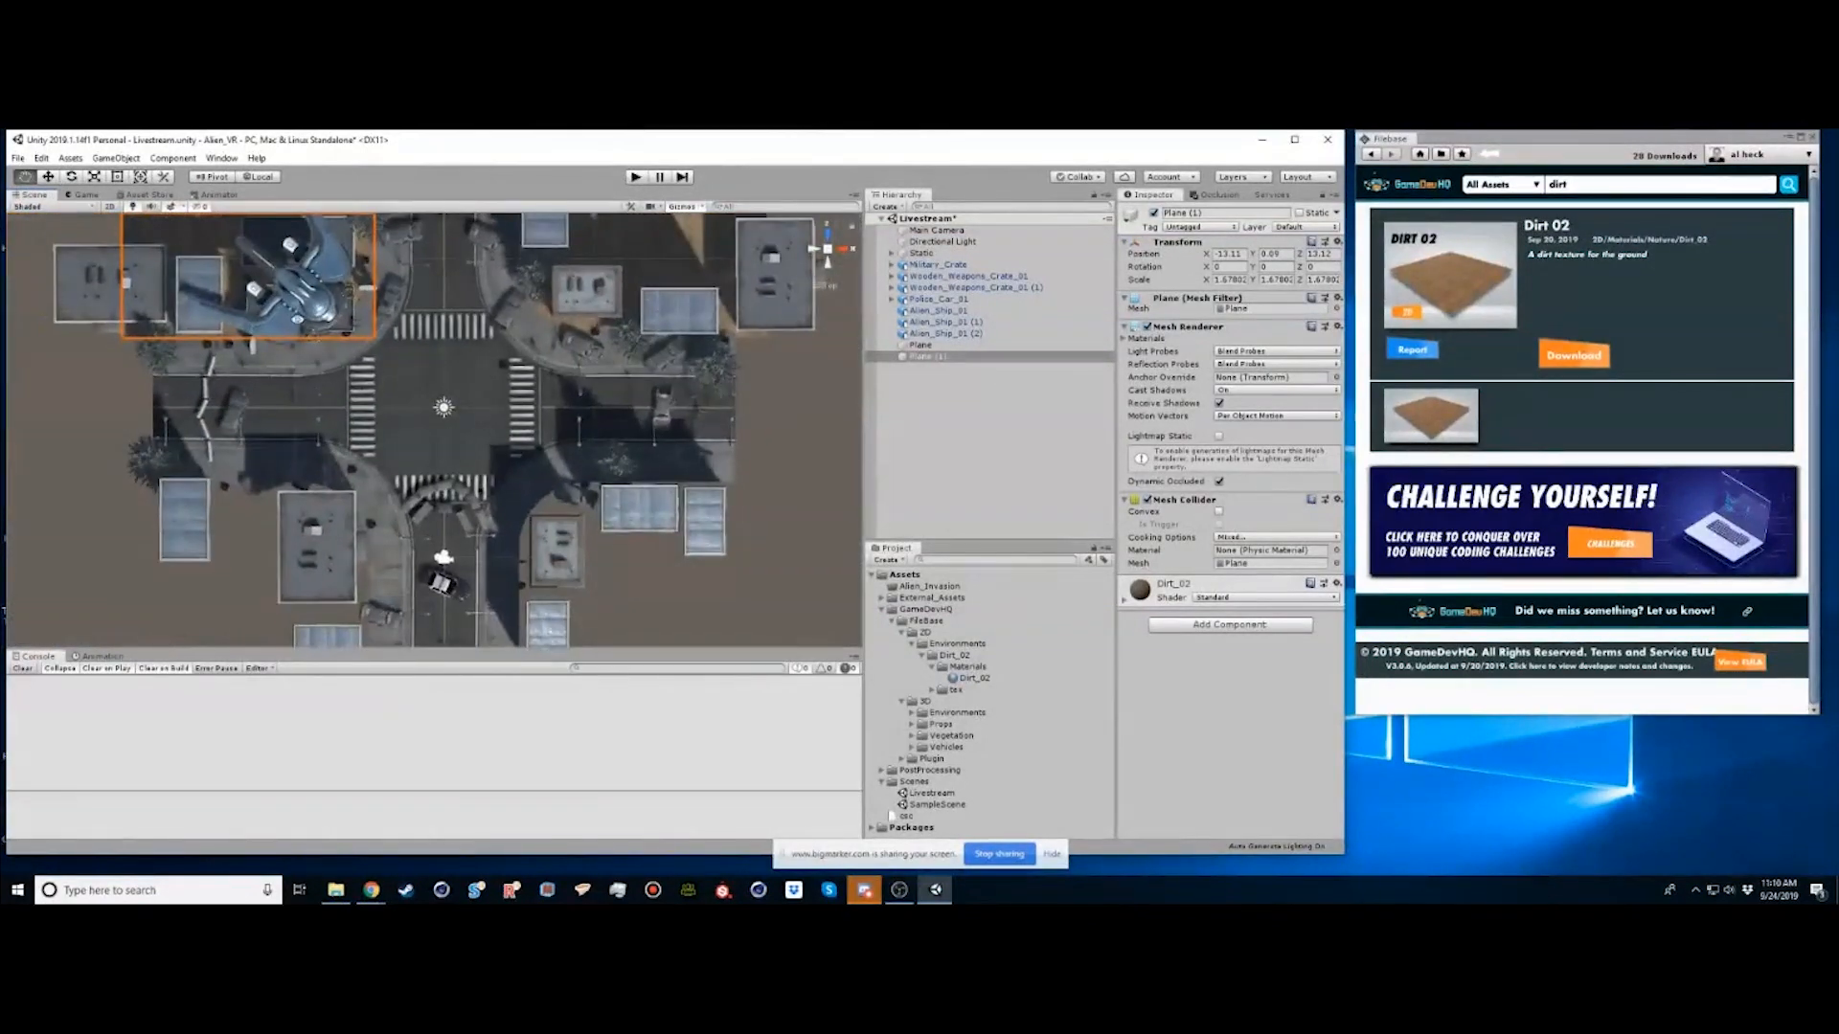
{"action": "middle_click_drag", "start_coordinate": [297, 319], "coordinate": [311, 418]}
{"action": "right_click_drag", "start_coordinate": [311, 419], "coordinate": [283, 385], "text": "alt"}
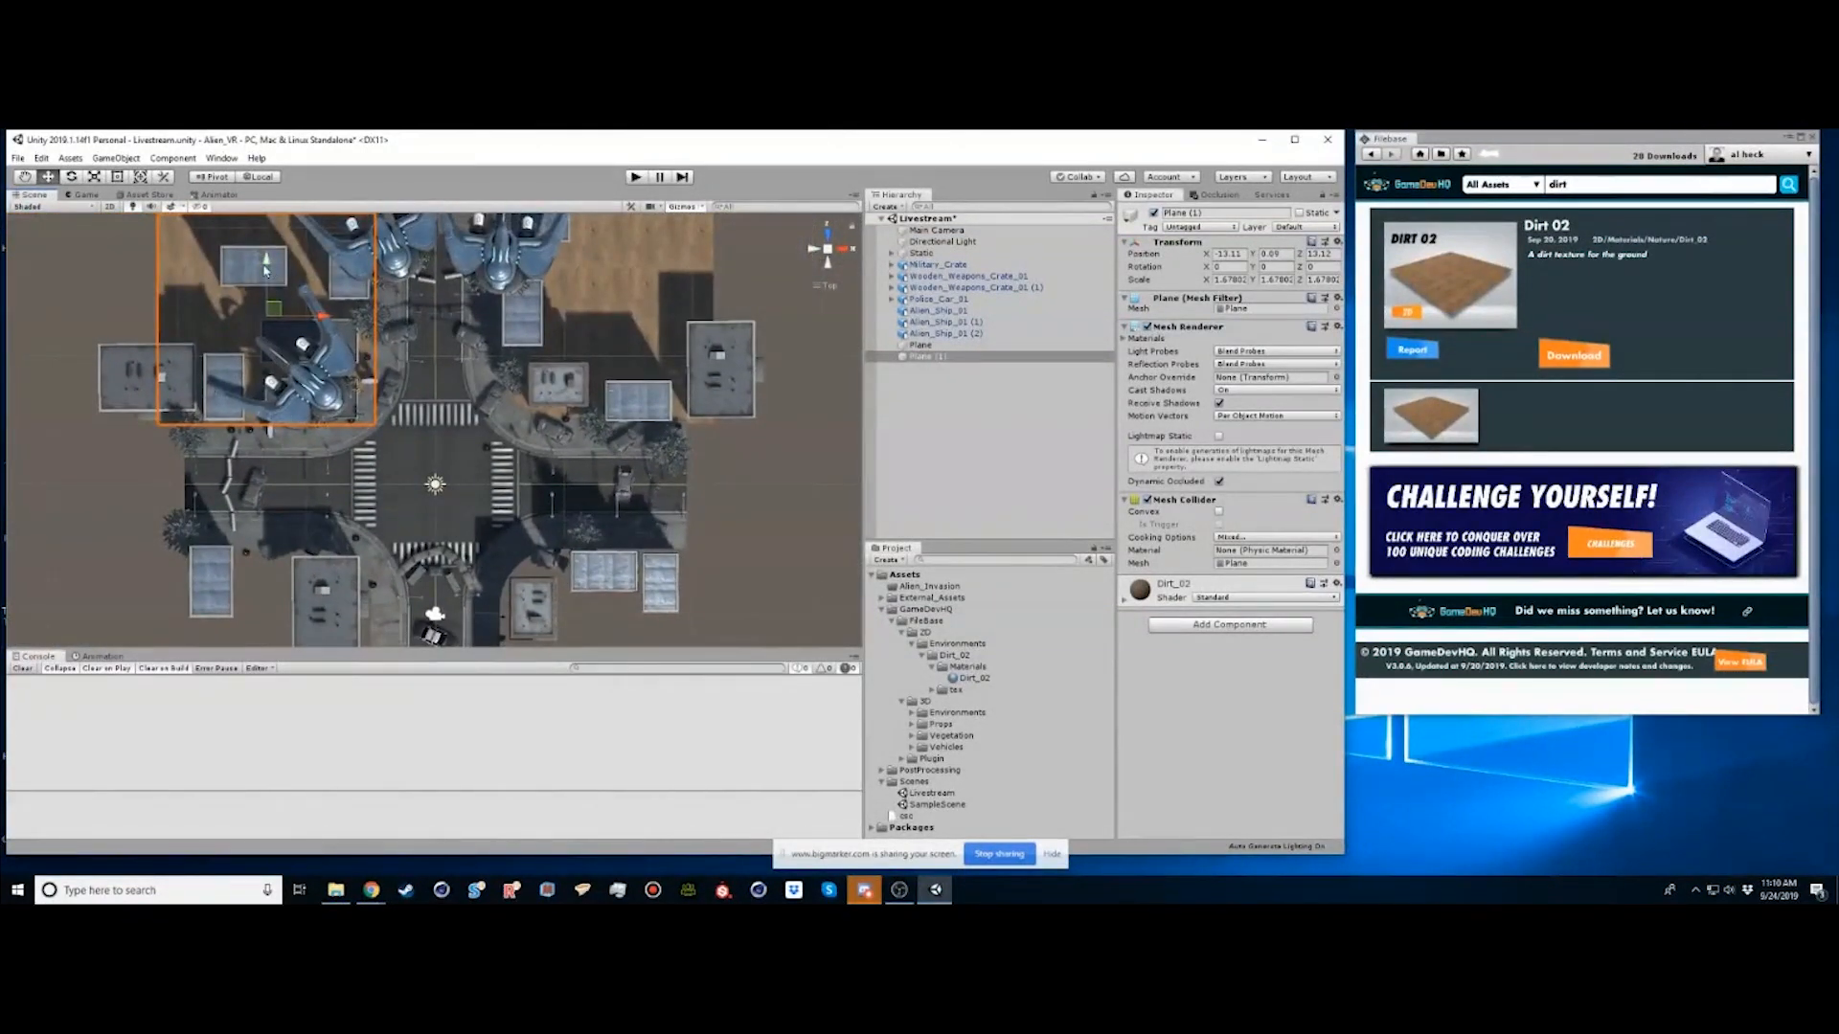
{"action": "key", "text": "ctrl+d"}
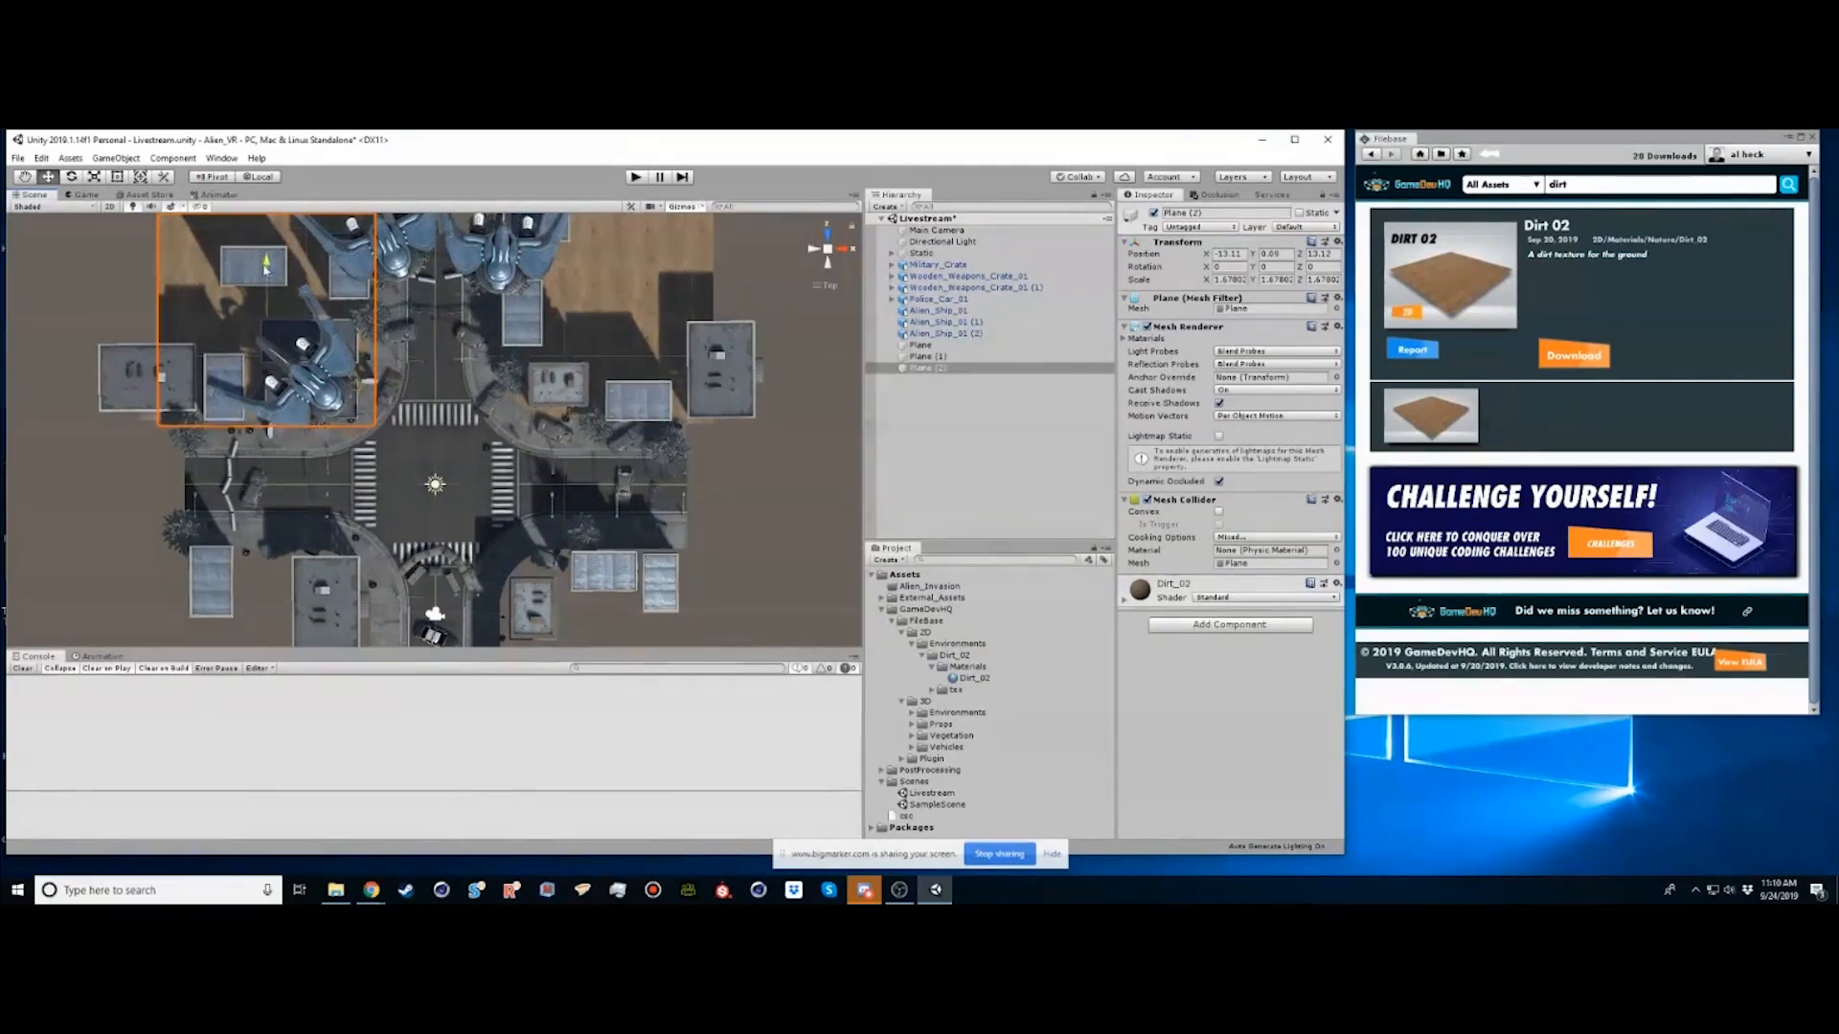
{"action": "left_click_drag", "start_coordinate": [266, 269], "coordinate": [323, 610]}
{"action": "middle_click_drag", "start_coordinate": [461, 585], "coordinate": [485, 445]}
{"action": "key", "text": "ctrl+d"}
{"action": "left_click_drag", "start_coordinate": [353, 521], "coordinate": [689, 521]}
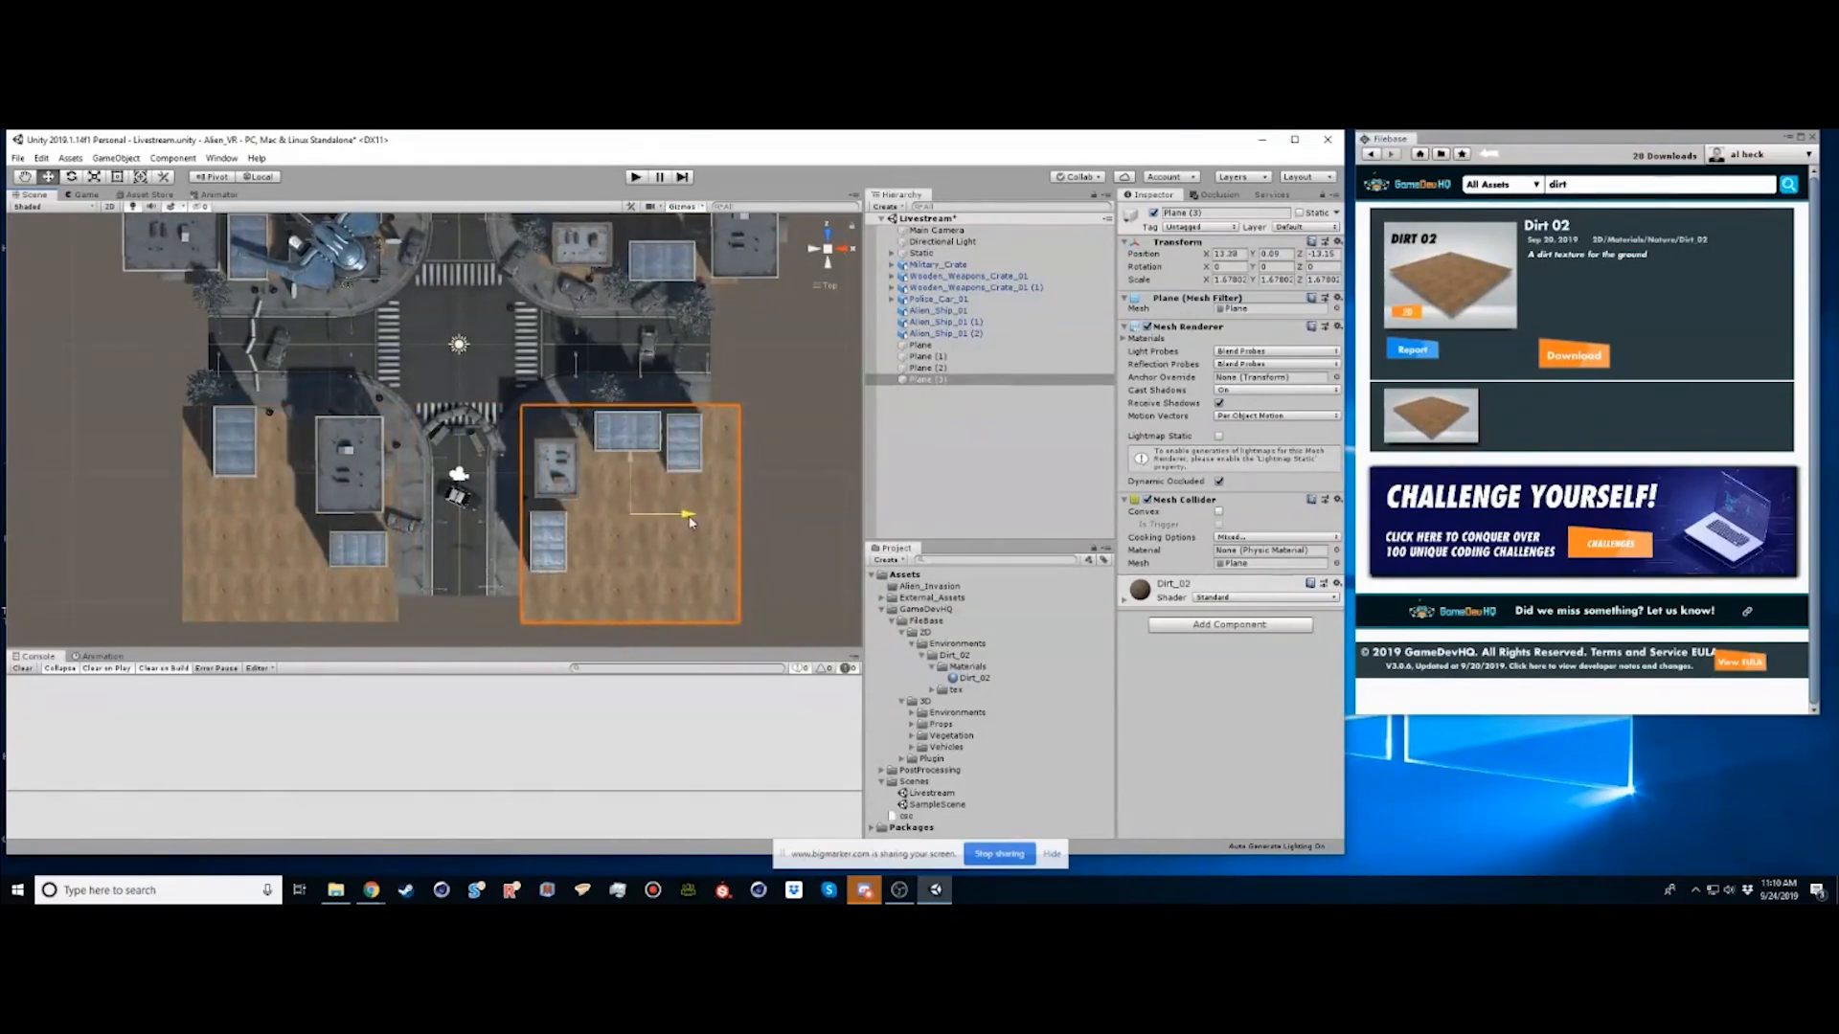
{"action": "left_click", "coordinate": [990, 448]}
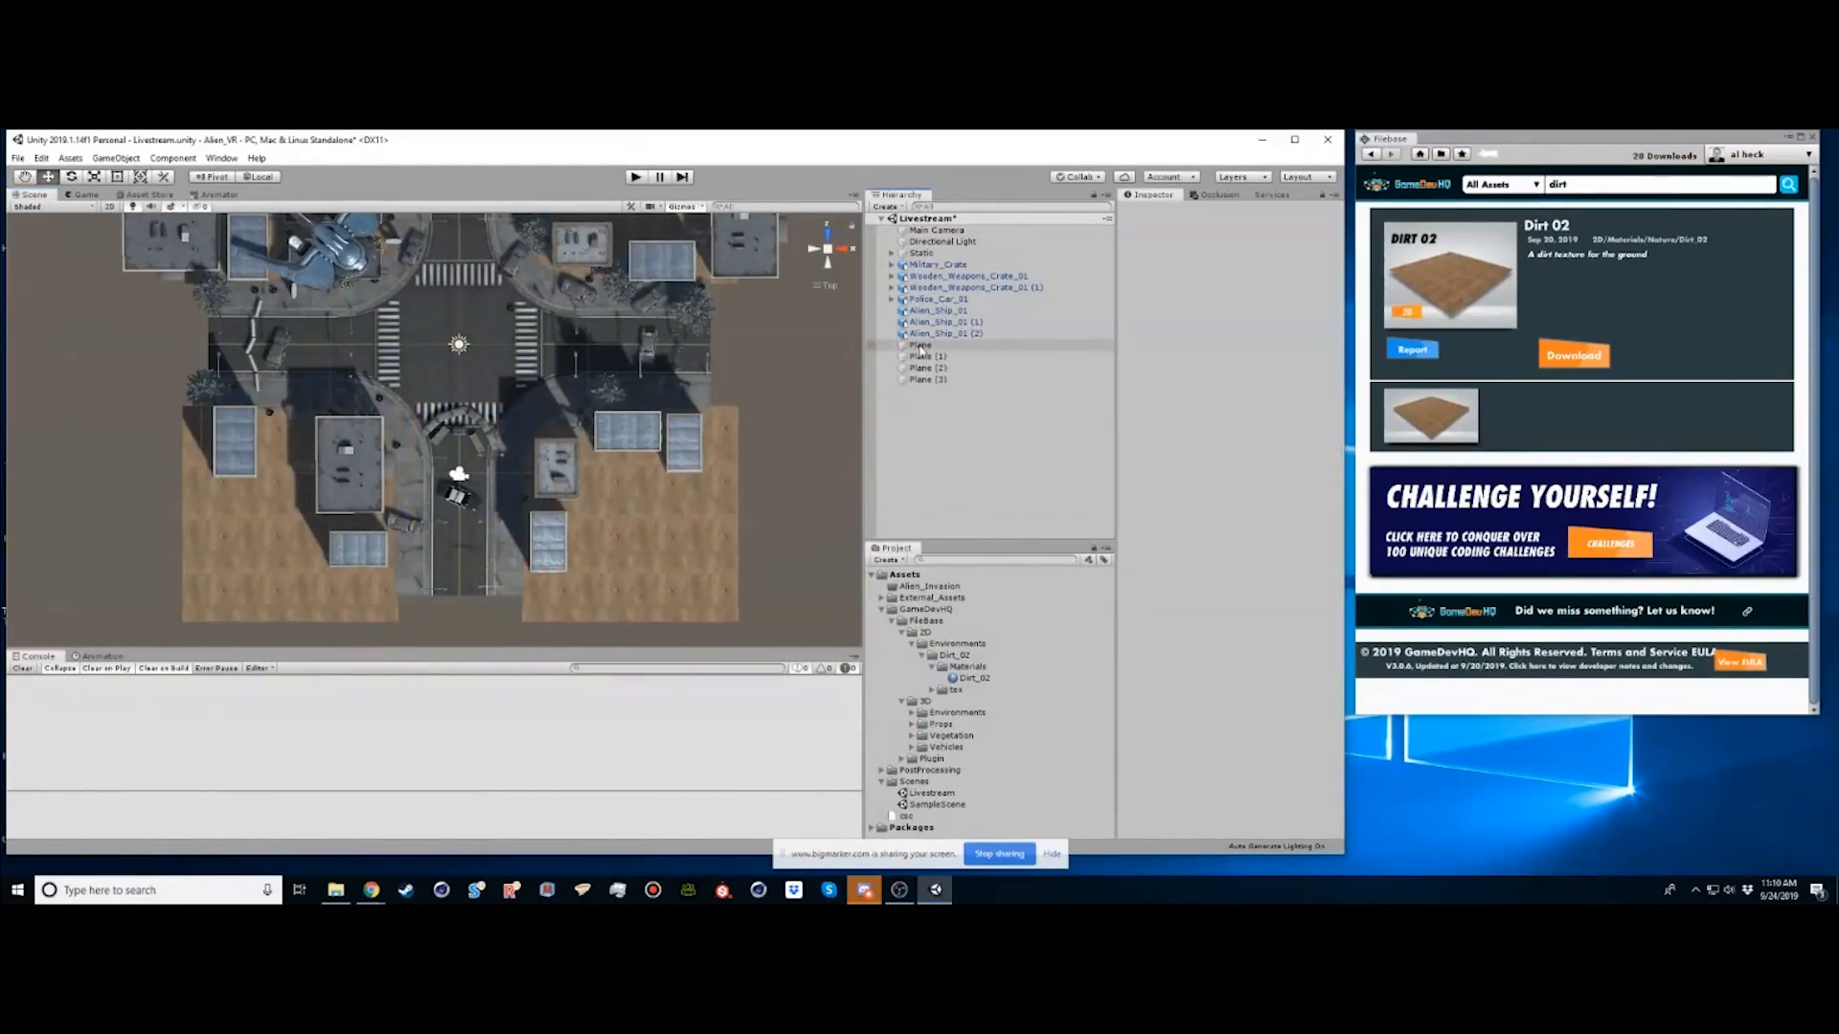
{"action": "left_click", "coordinate": [884, 207]}
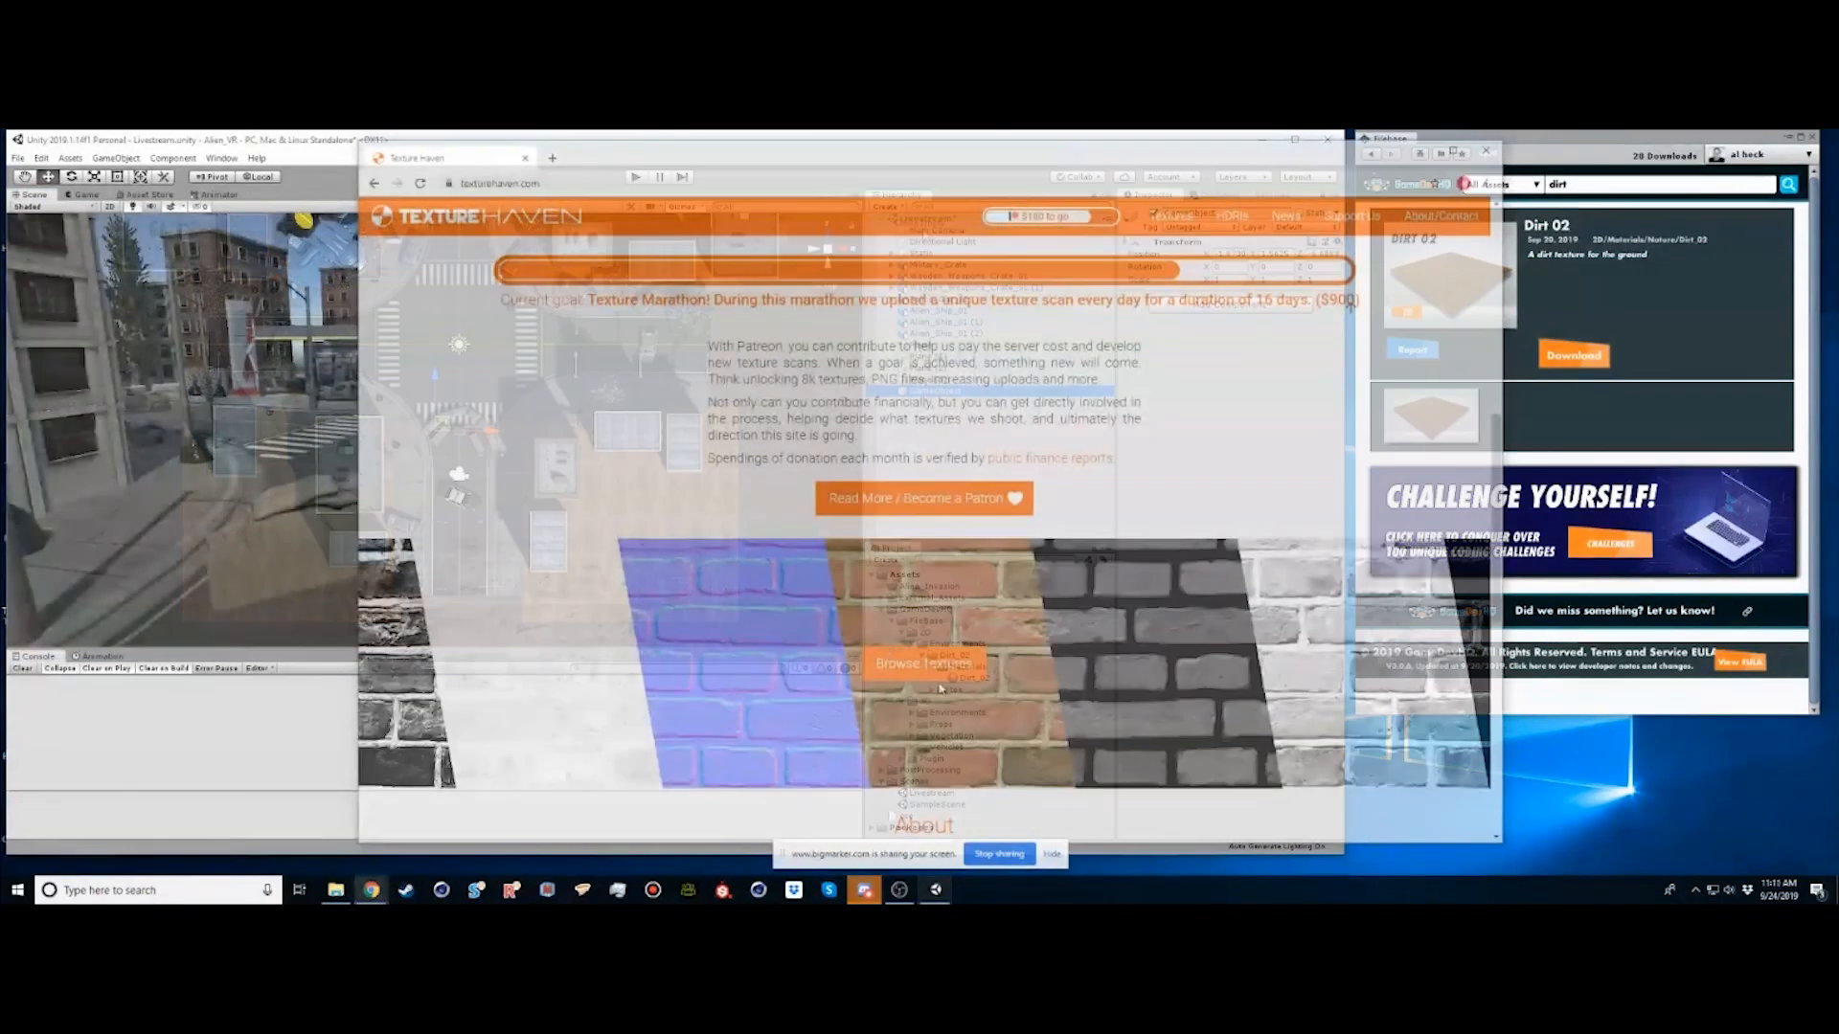
In the browser, look through the Texture Haven home page, including its licence, quality and patron support information
{"action": "scroll", "coordinate": [939, 674], "scroll_direction": "up", "scroll_amount": 5}
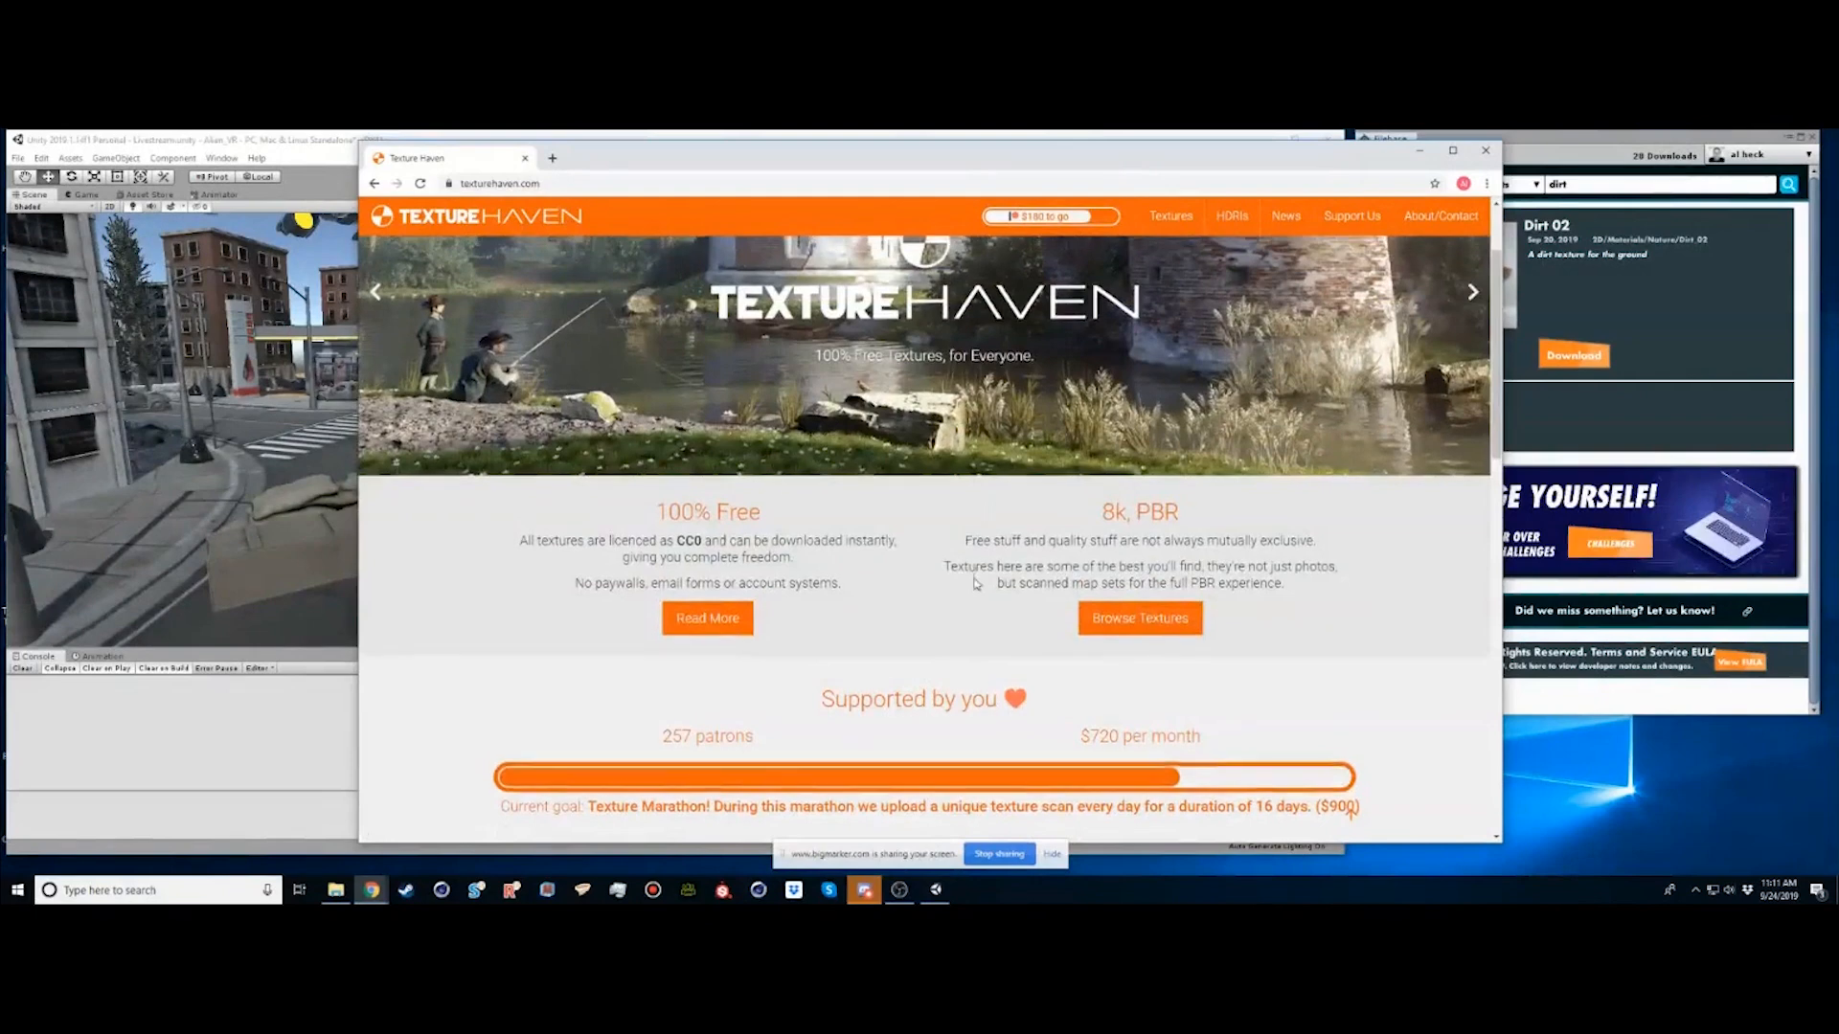
{"action": "scroll", "coordinate": [986, 598], "scroll_direction": "up", "scroll_amount": 2}
{"action": "scroll", "coordinate": [1044, 648], "scroll_direction": "down", "scroll_amount": 3}
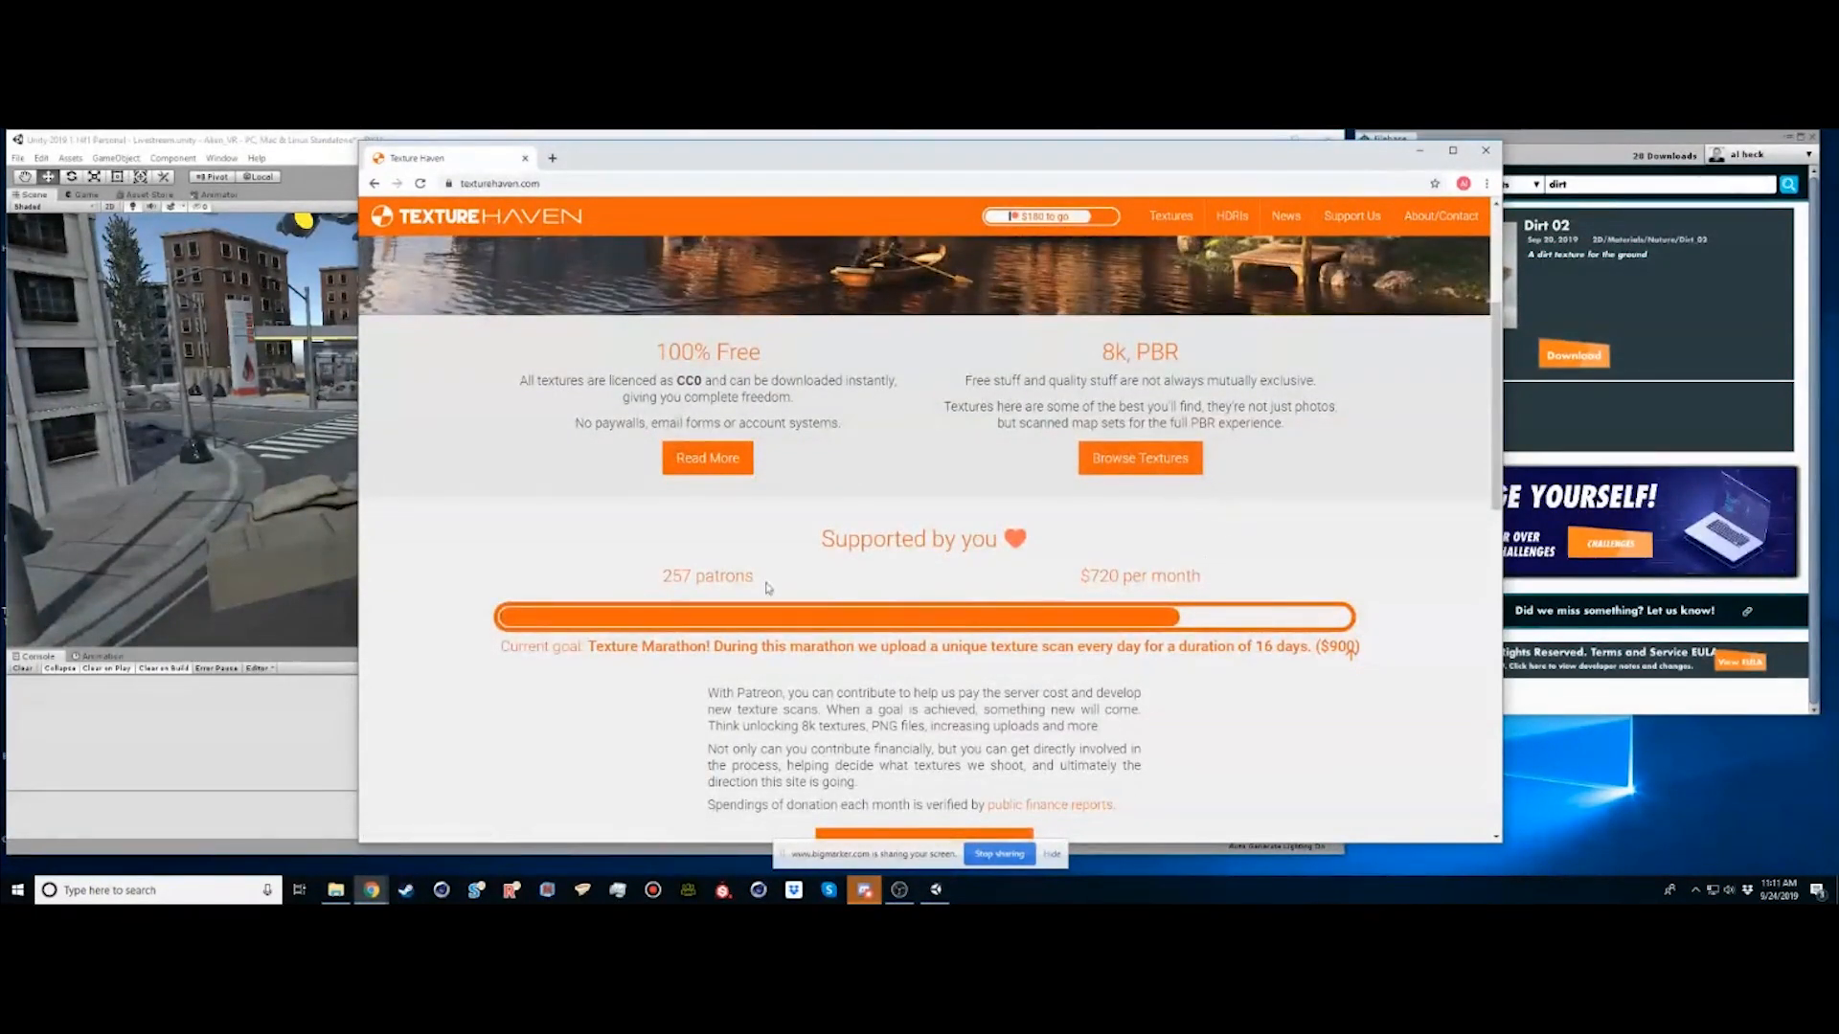
{"action": "left_click_drag", "start_coordinate": [1079, 579], "coordinate": [1221, 578]}
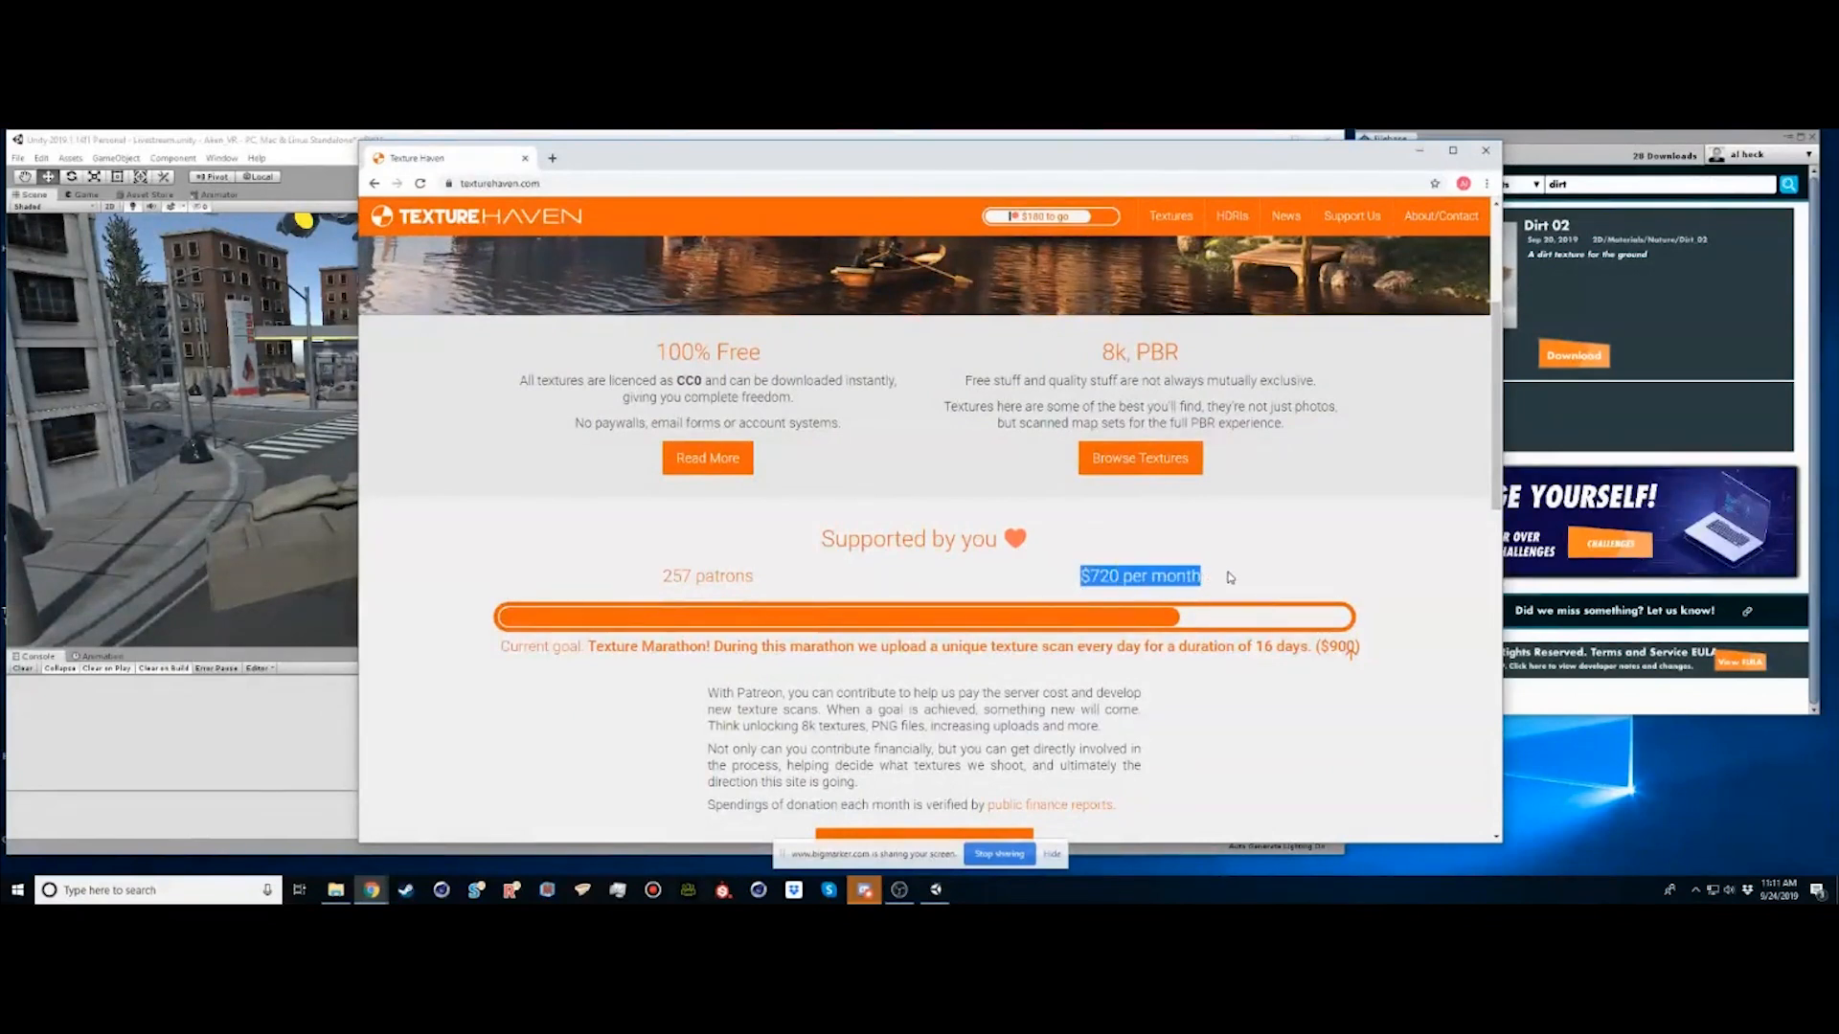
{"action": "left_click", "coordinate": [1051, 690]}
{"action": "scroll", "coordinate": [1043, 696], "scroll_direction": "down", "scroll_amount": 3}
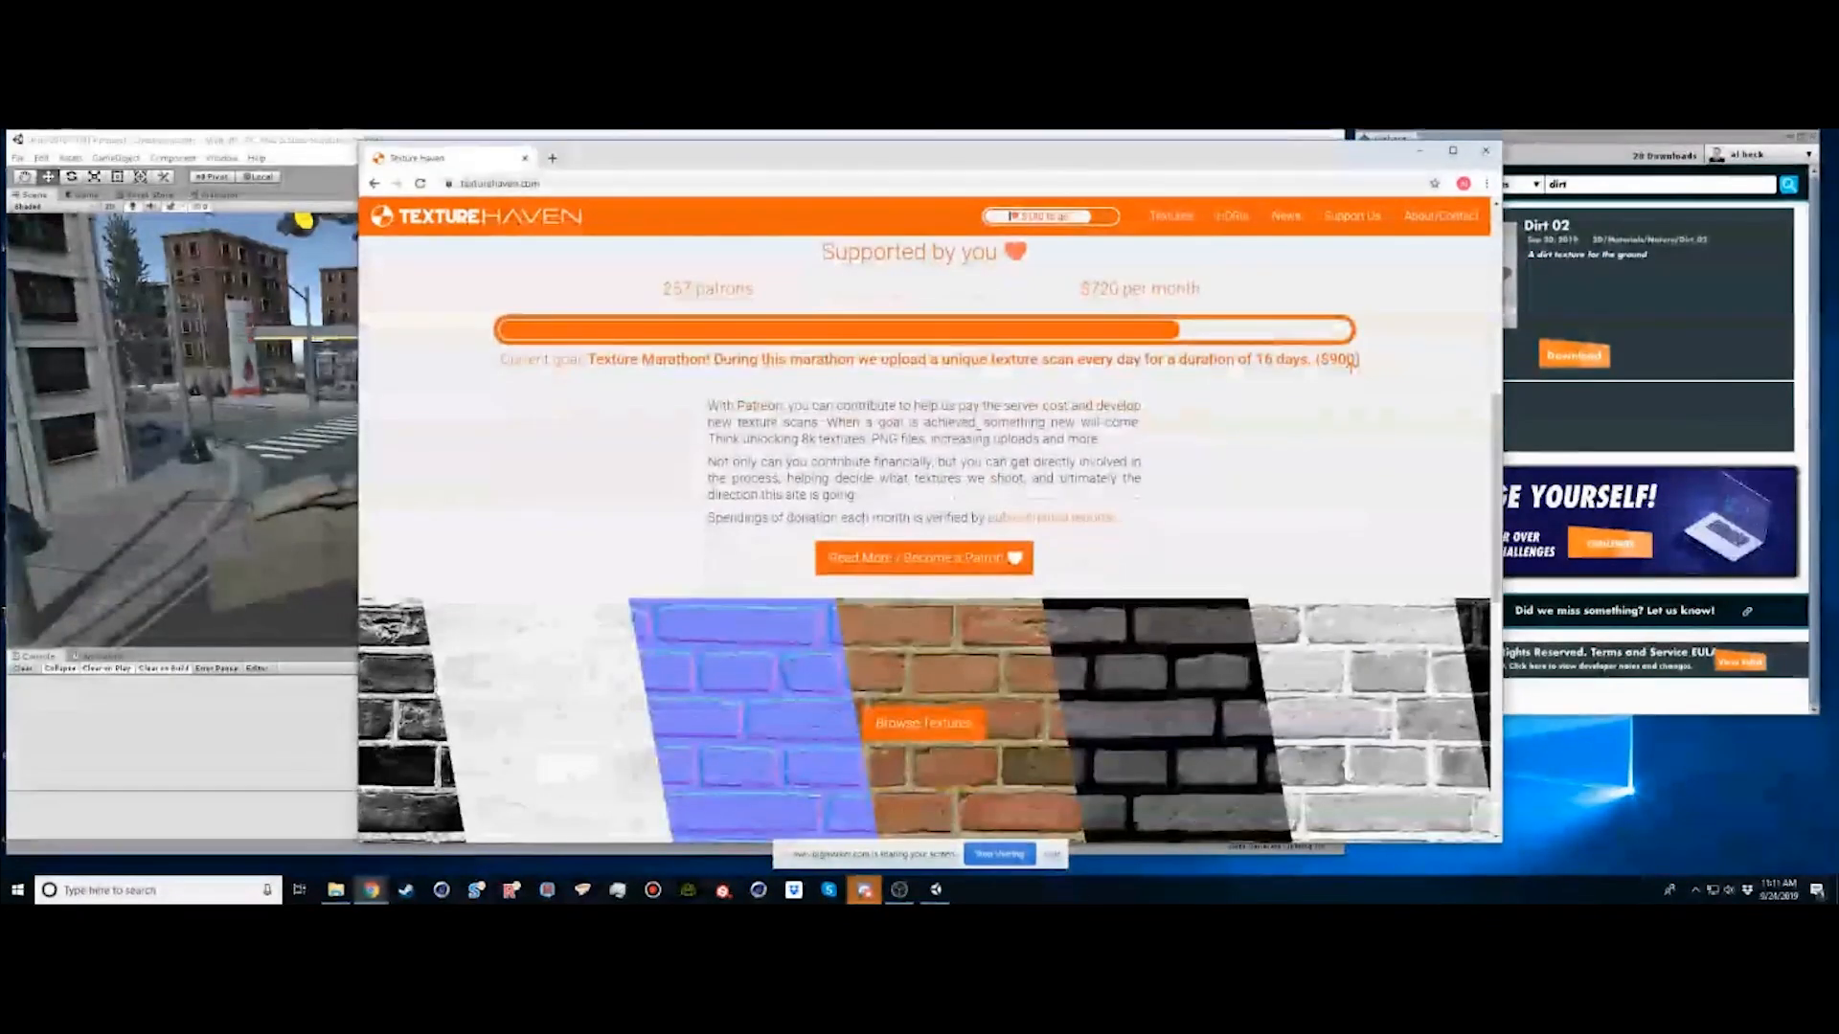
{"action": "scroll", "coordinate": [924, 440], "scroll_direction": "down", "scroll_amount": 2}
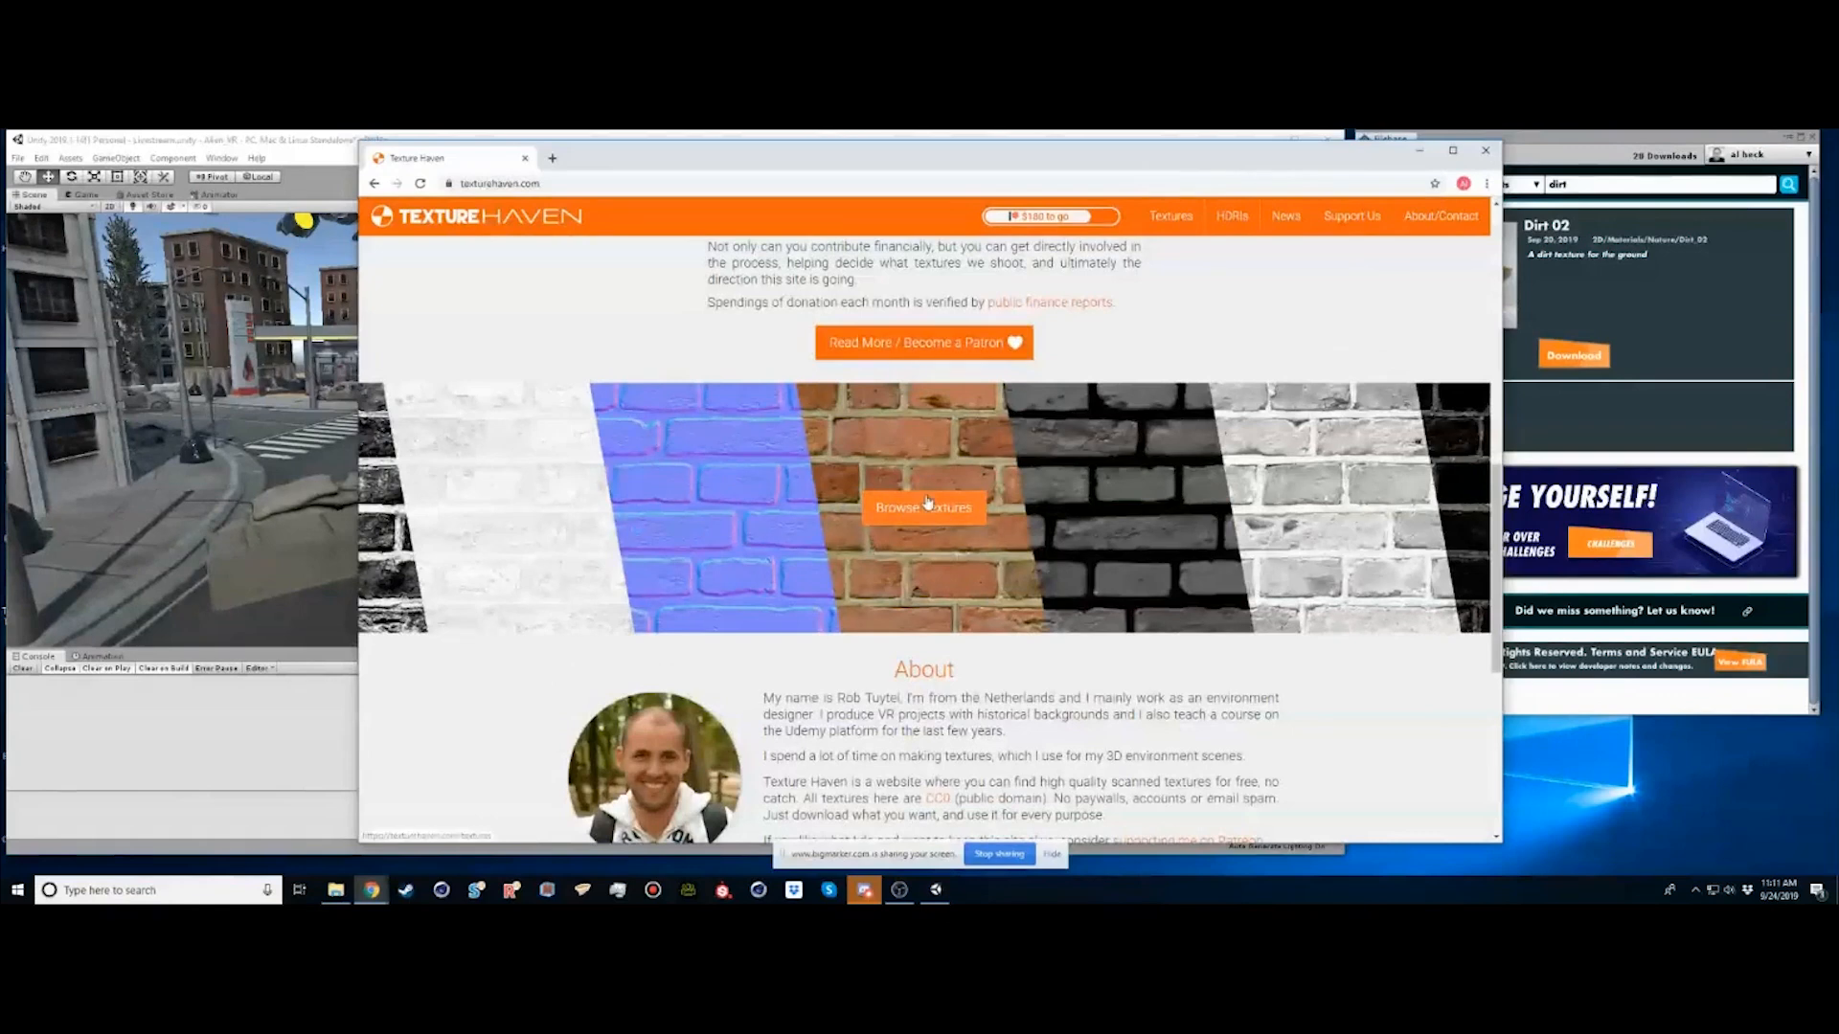
Browse Texture Haven's catalogue of all textures and its categories
{"action": "left_click", "coordinate": [924, 510]}
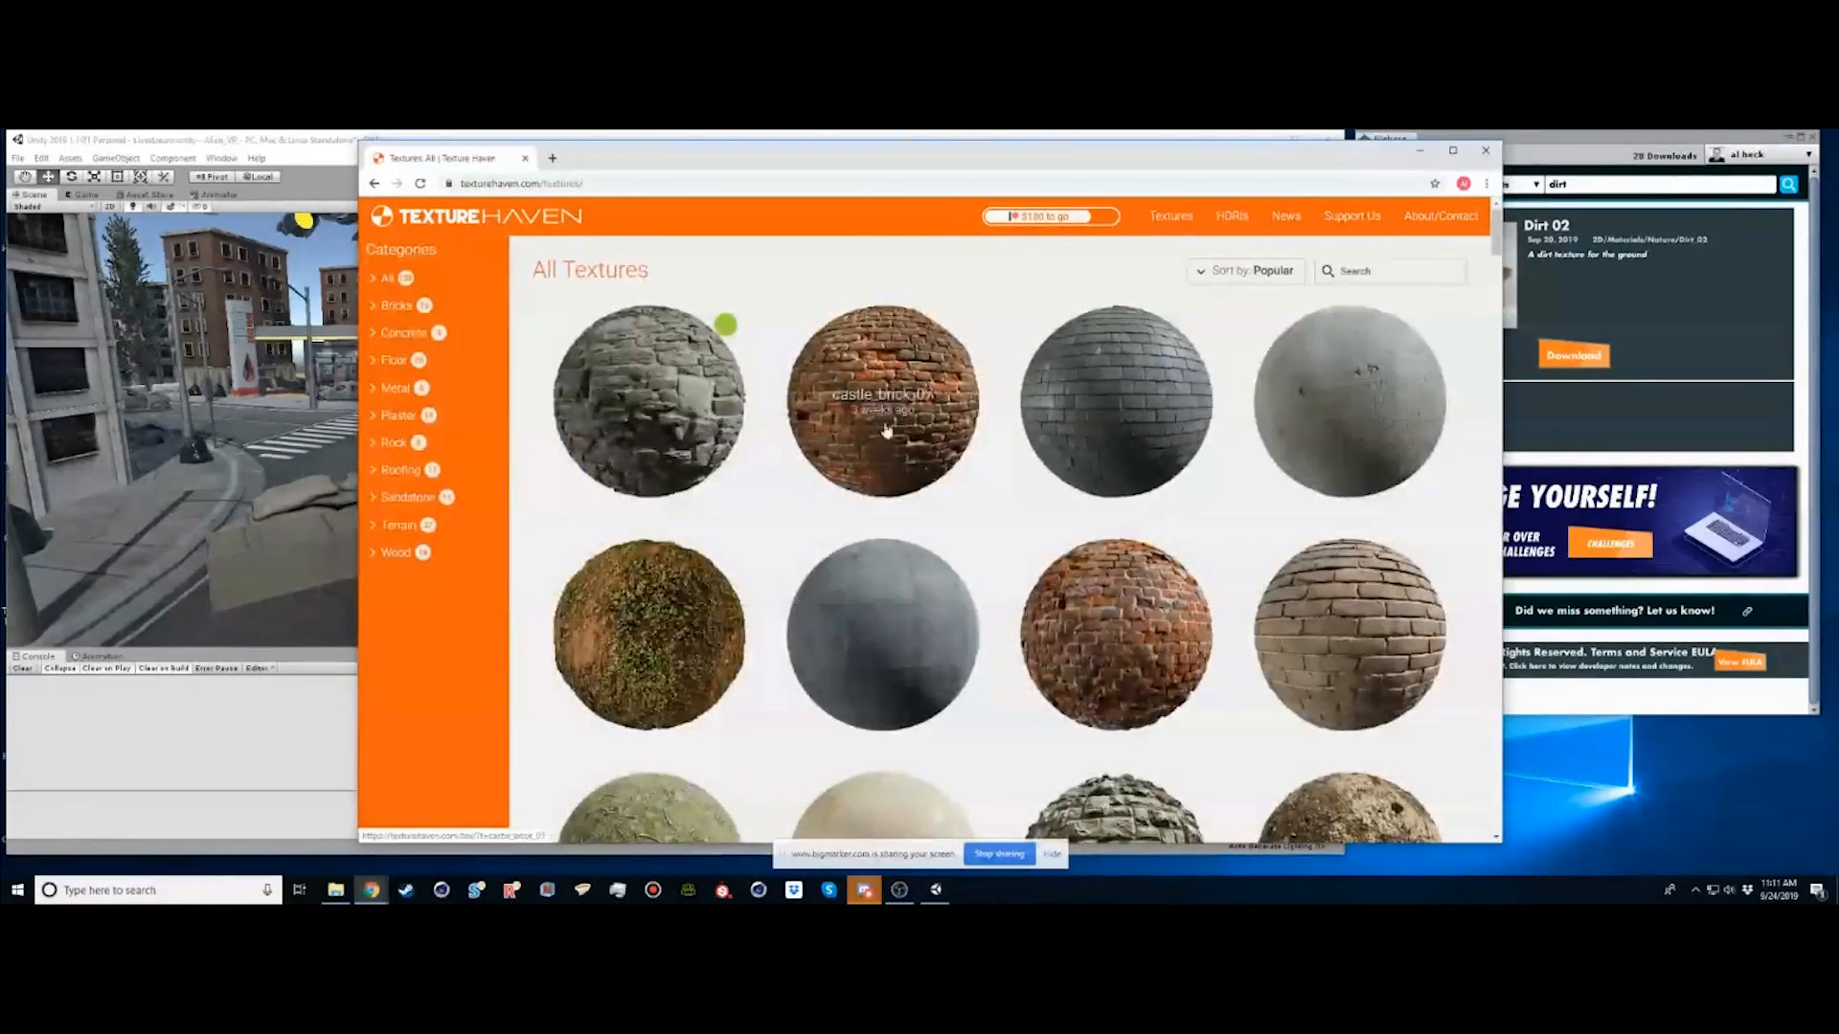
{"action": "scroll", "coordinate": [1035, 645], "scroll_direction": "down", "scroll_amount": 2}
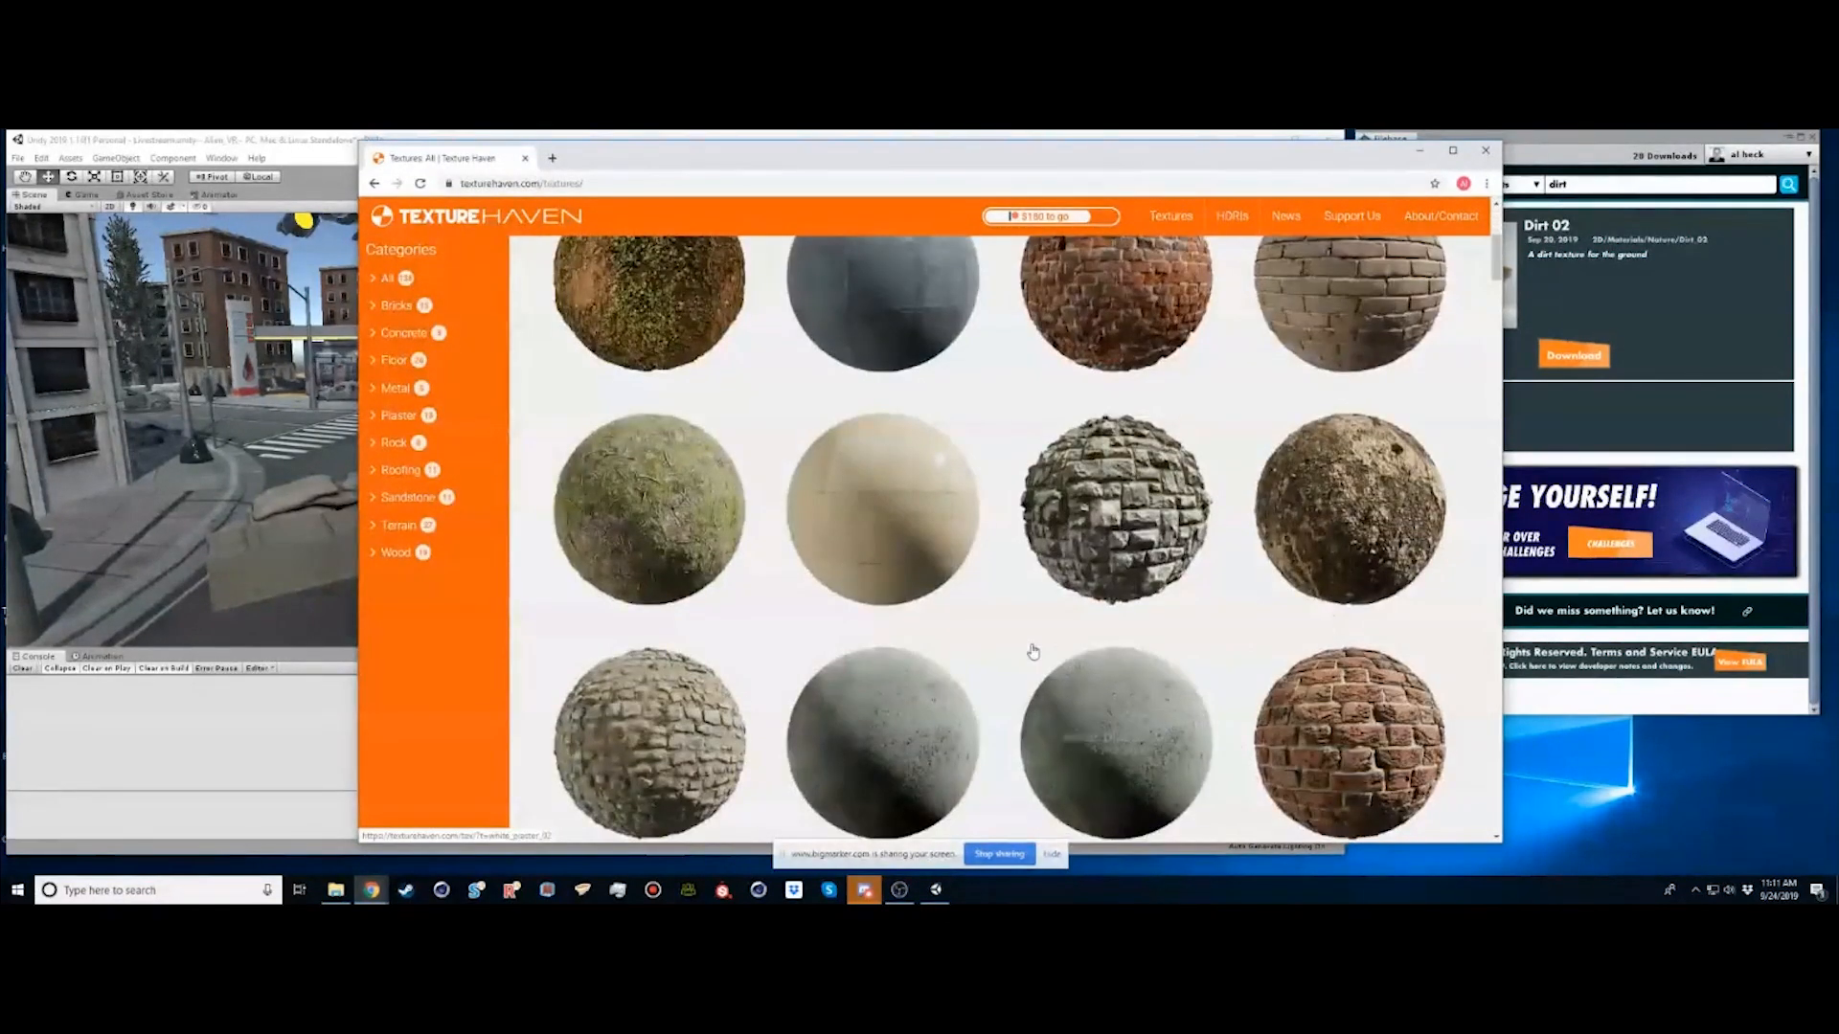
{"action": "scroll", "coordinate": [1034, 645], "scroll_direction": "up", "scroll_amount": 2}
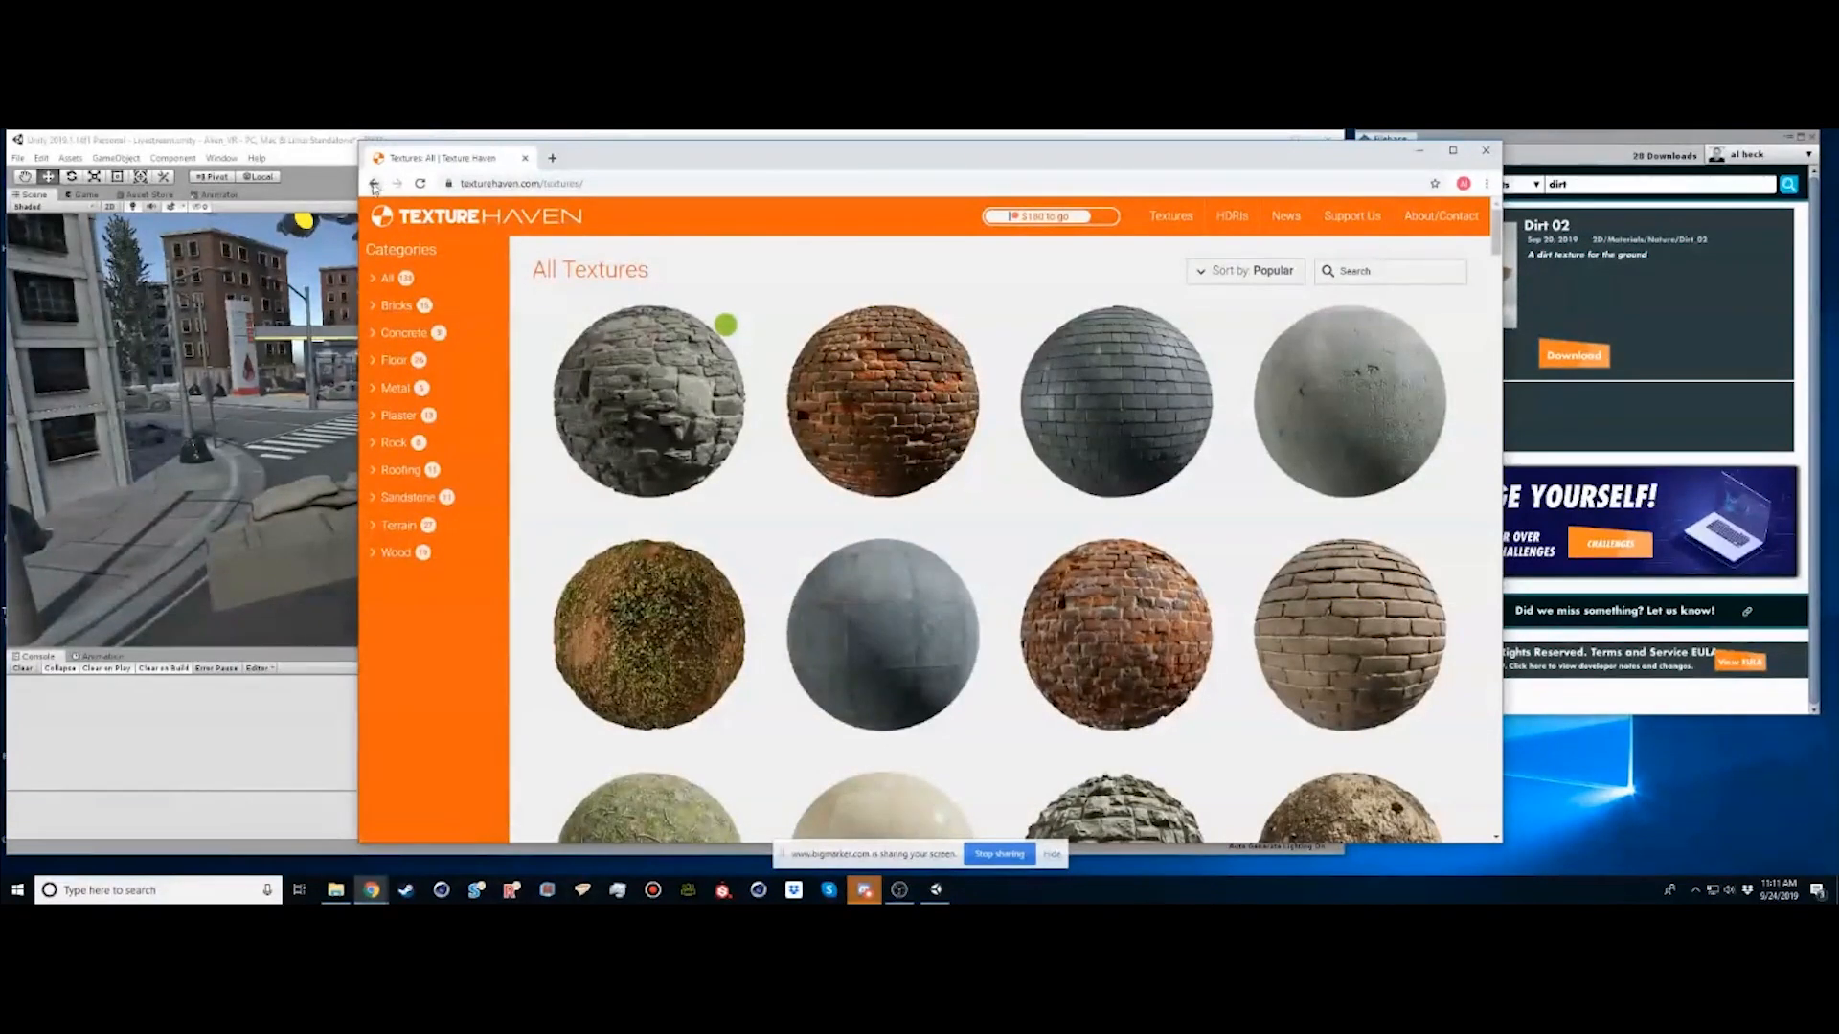
{"action": "left_click", "coordinate": [375, 184]}
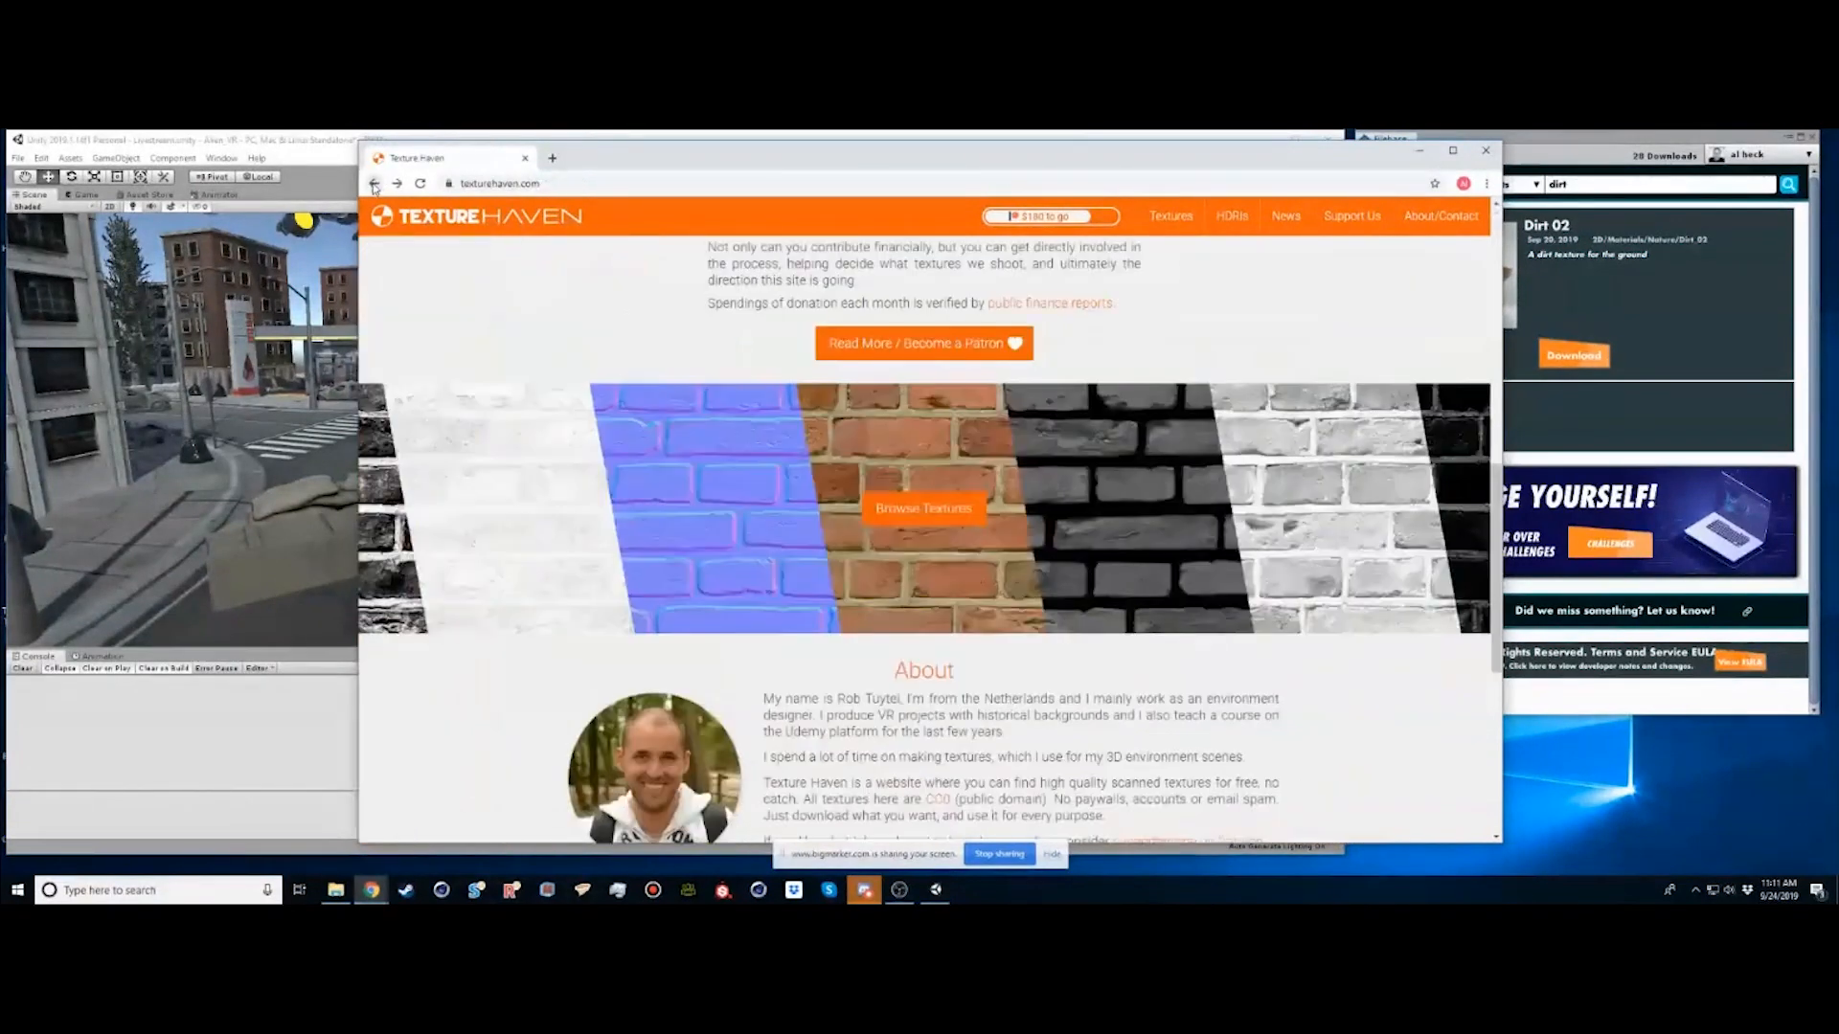
{"action": "left_click", "coordinate": [1175, 218]}
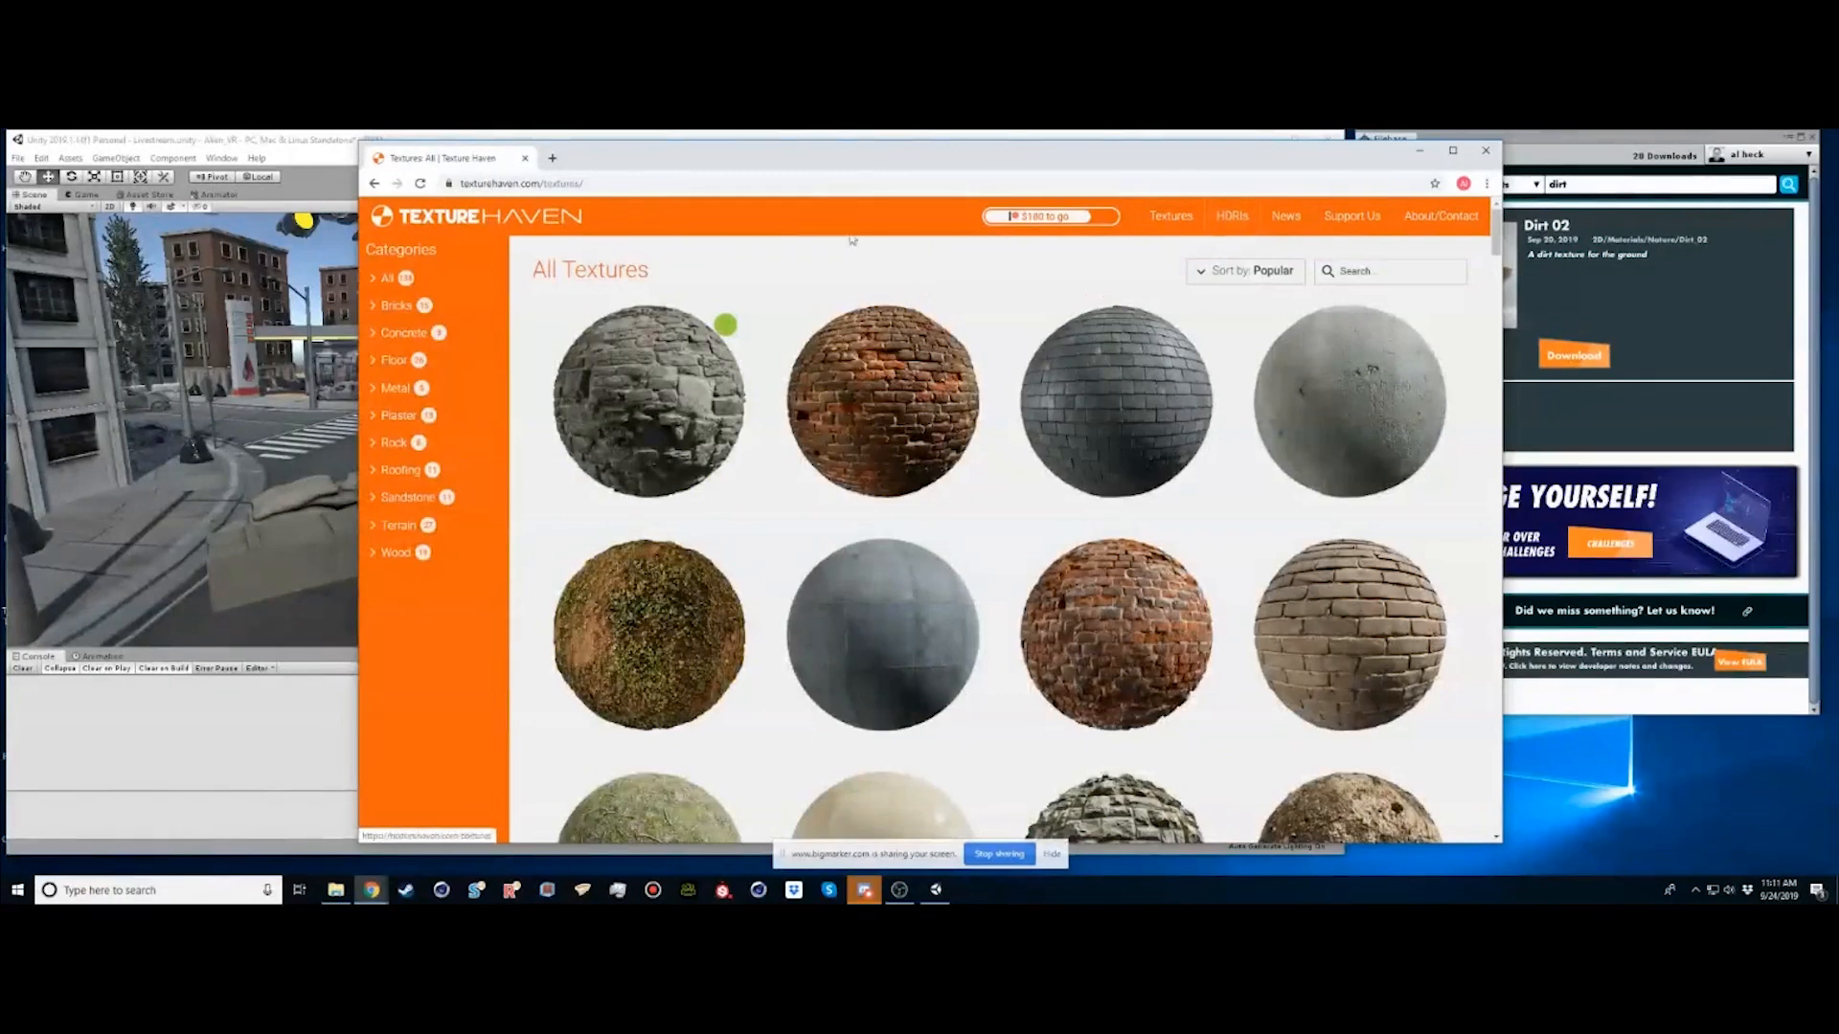
Go to the HDRI Haven site and look over its categories and latest HDRIs
{"action": "left_click", "coordinate": [374, 185]}
{"action": "left_click", "coordinate": [375, 184]}
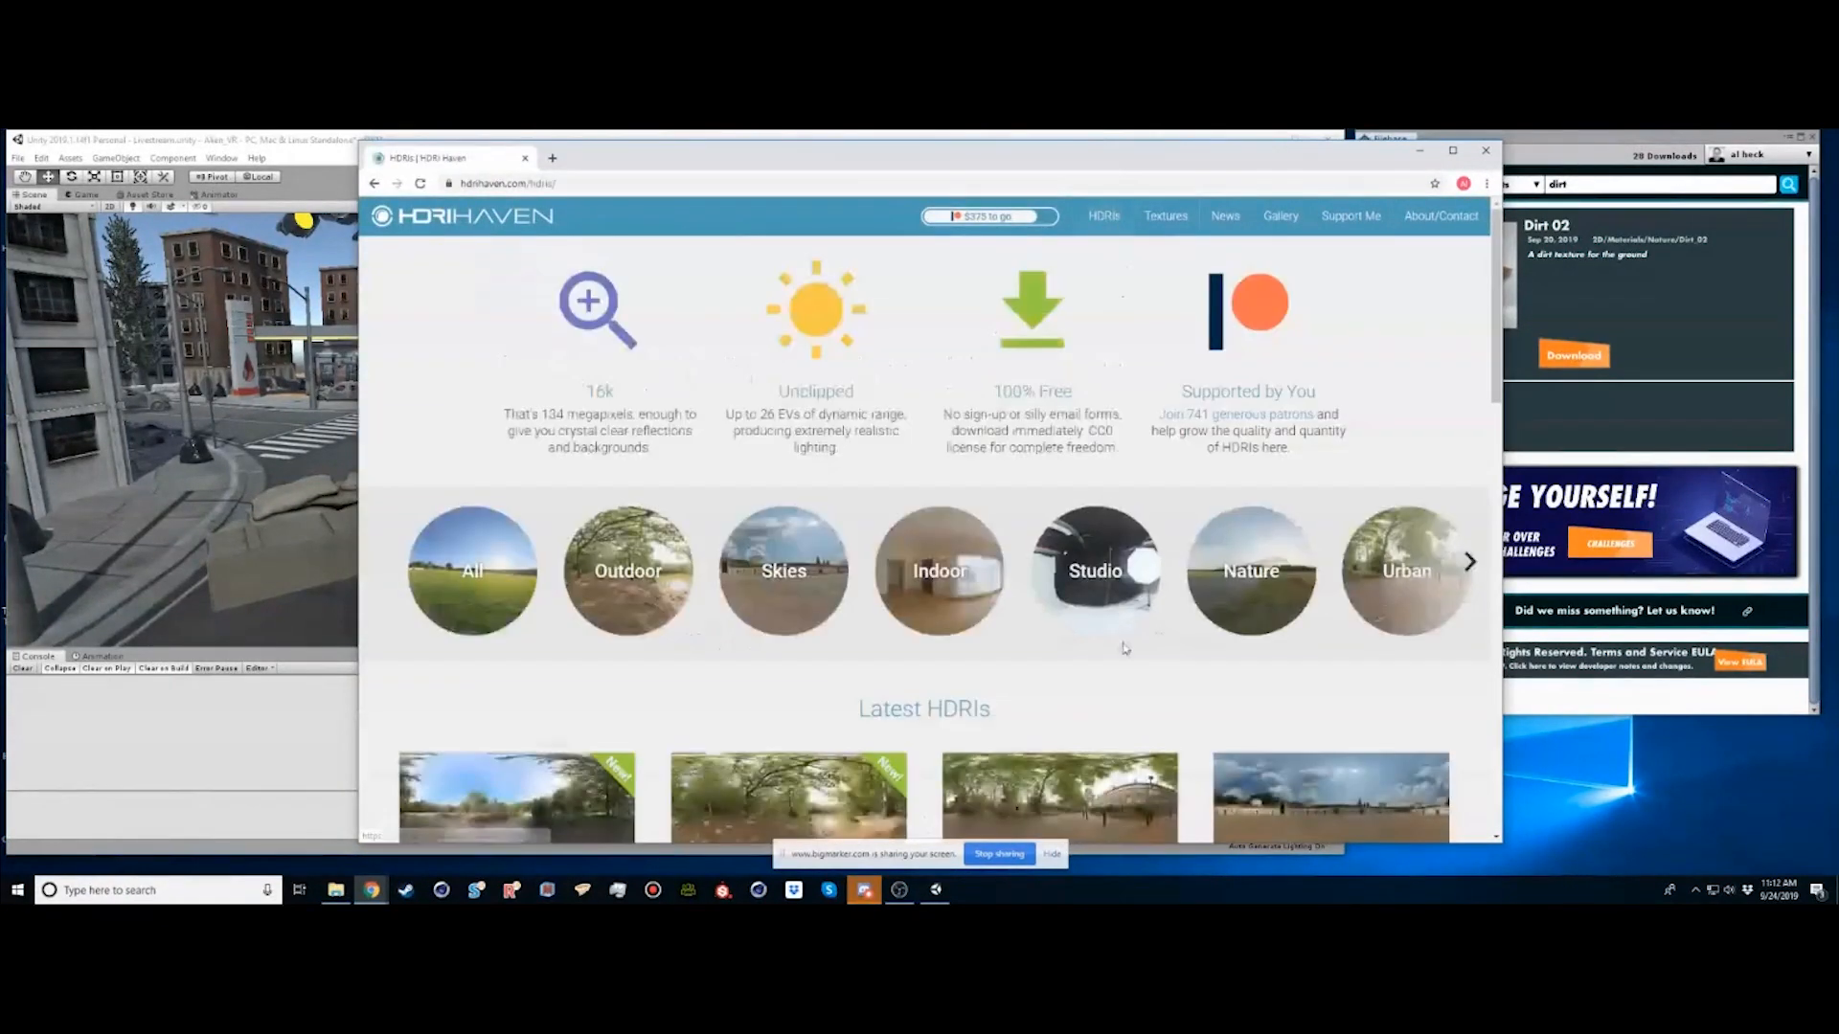
{"action": "scroll", "coordinate": [864, 664], "scroll_direction": "down", "scroll_amount": 2}
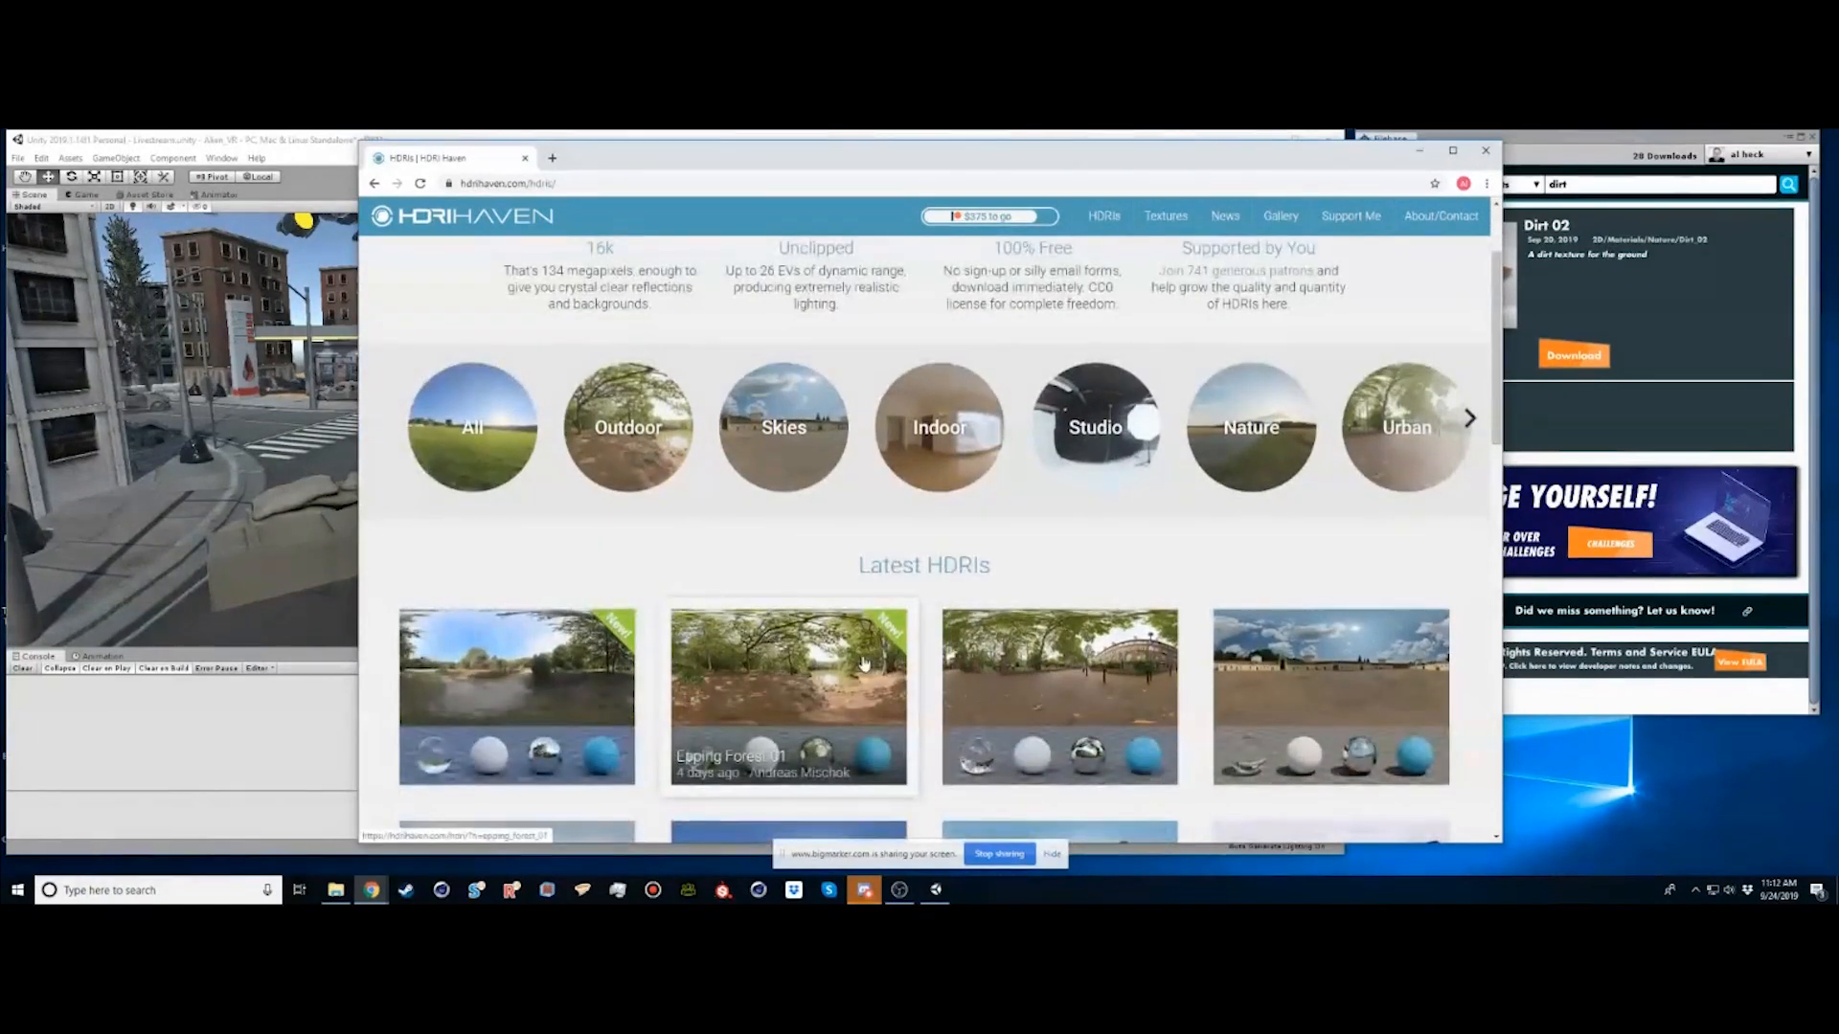
Browse HDRI Haven's Outdoor category for a city environment that suits the scene
{"action": "left_click", "coordinate": [628, 427]}
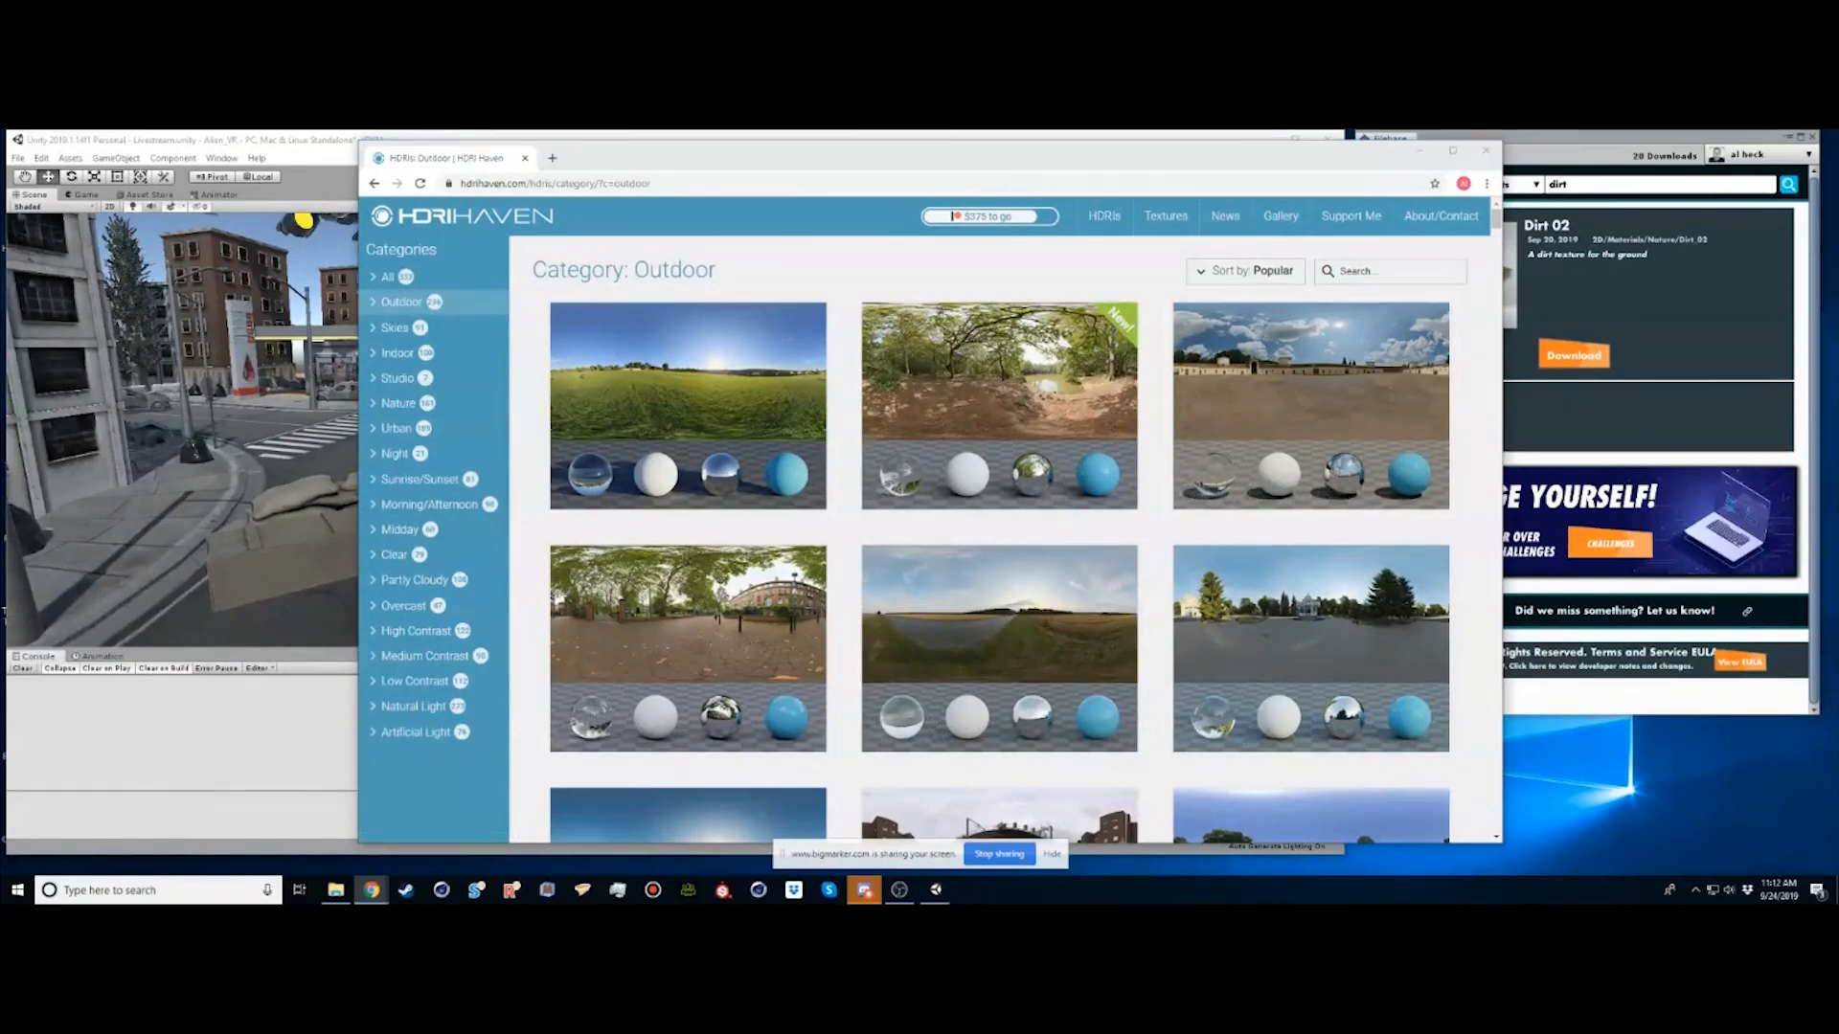
{"action": "scroll", "coordinate": [993, 740], "scroll_direction": "down", "scroll_amount": 1}
{"action": "scroll", "coordinate": [993, 740], "scroll_direction": "down", "scroll_amount": 3}
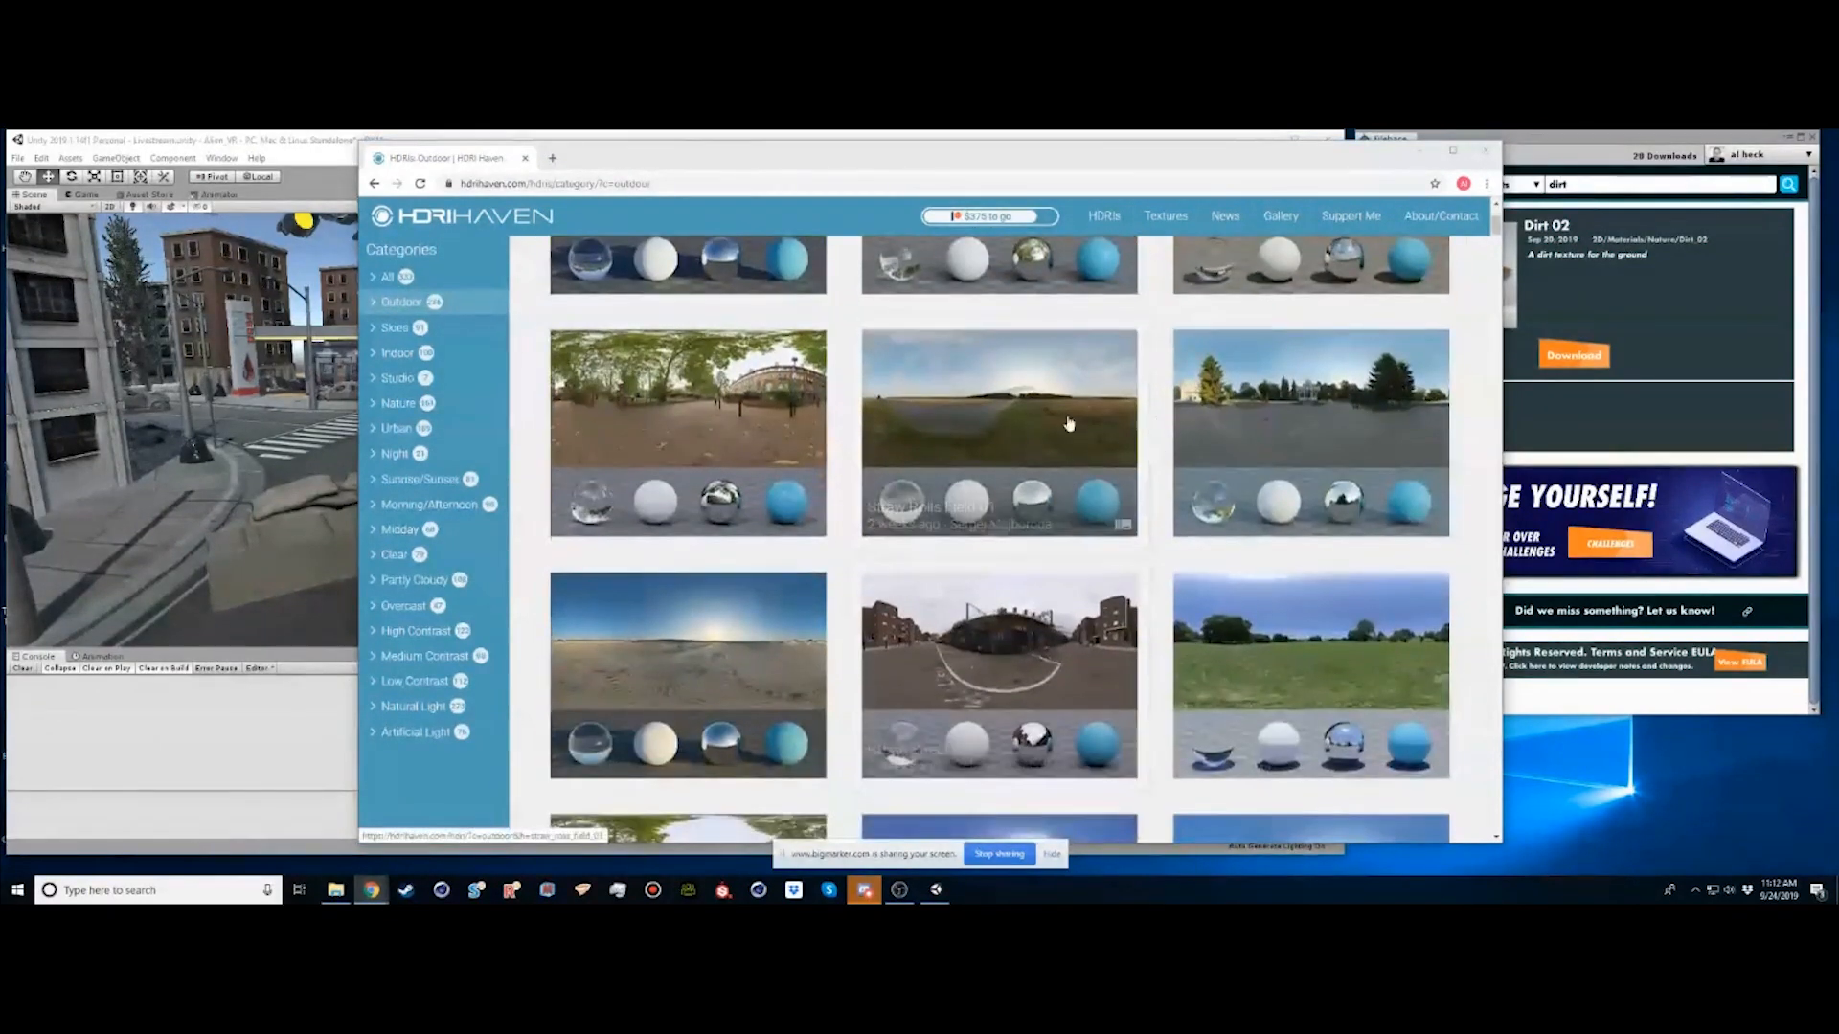
{"action": "scroll", "coordinate": [1157, 683], "scroll_direction": "down", "scroll_amount": 3}
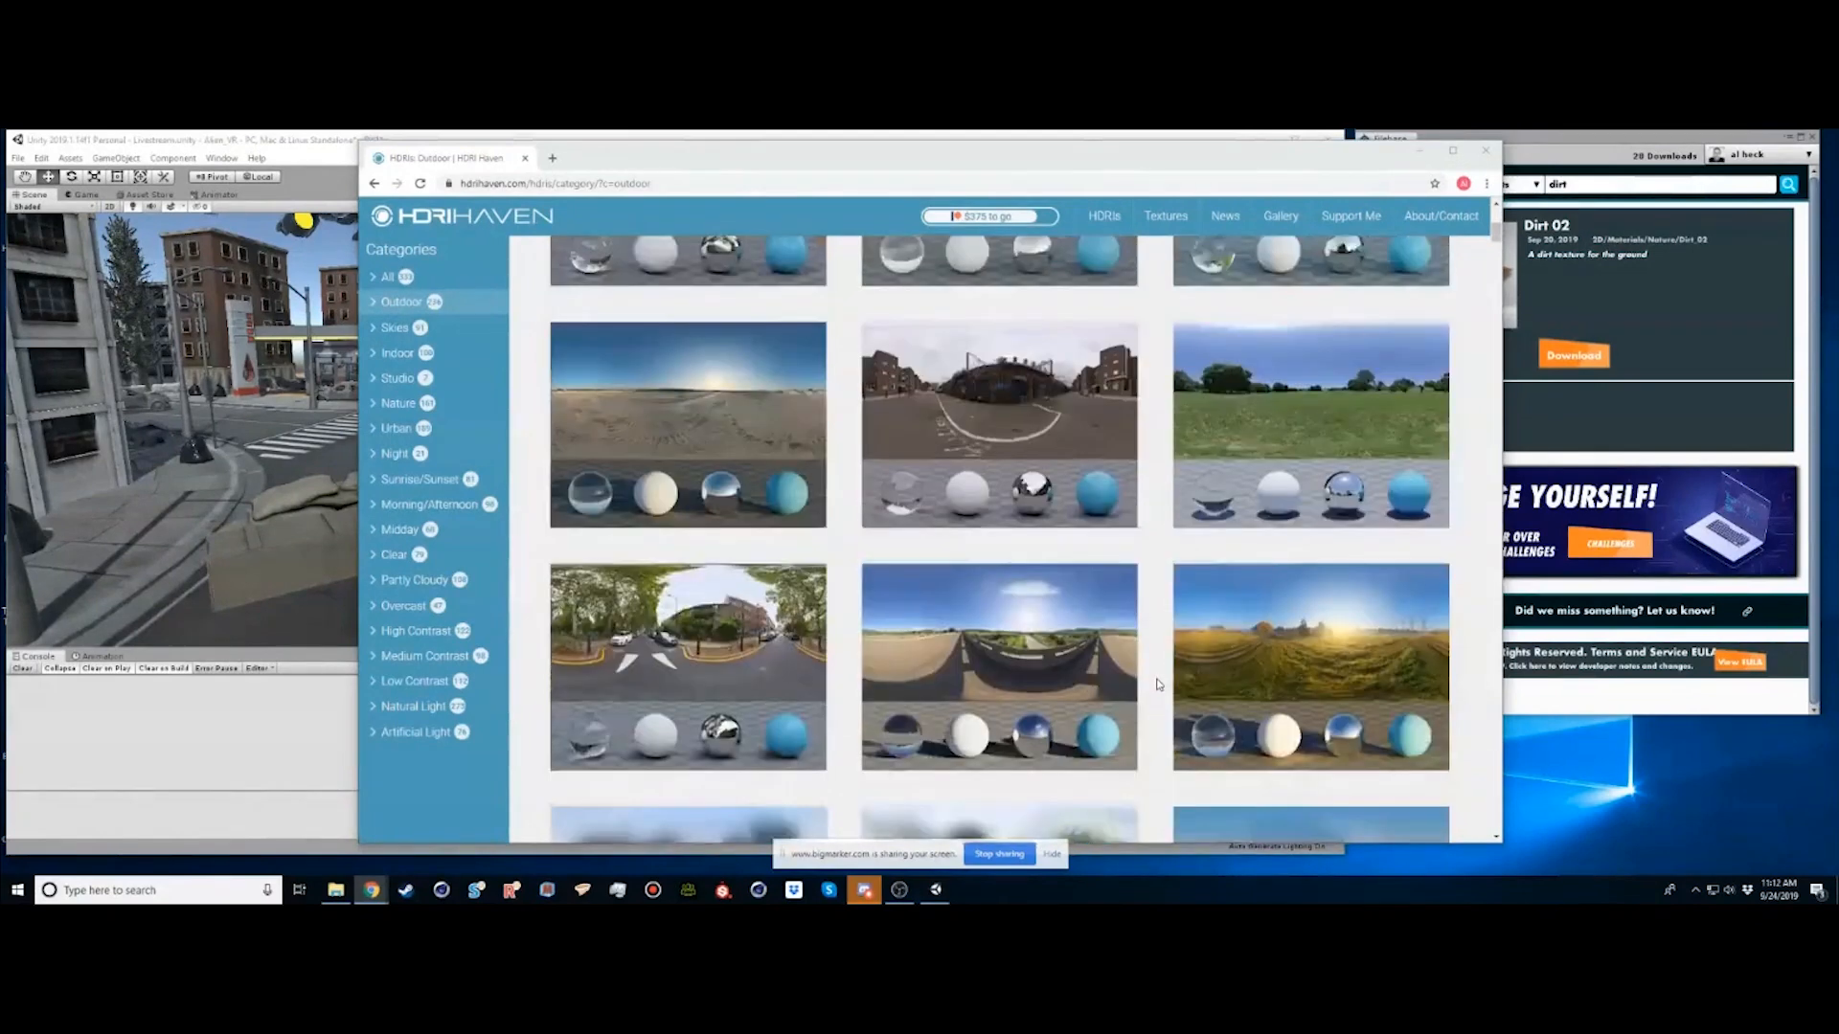
{"action": "scroll", "coordinate": [1158, 684], "scroll_direction": "down", "scroll_amount": 2}
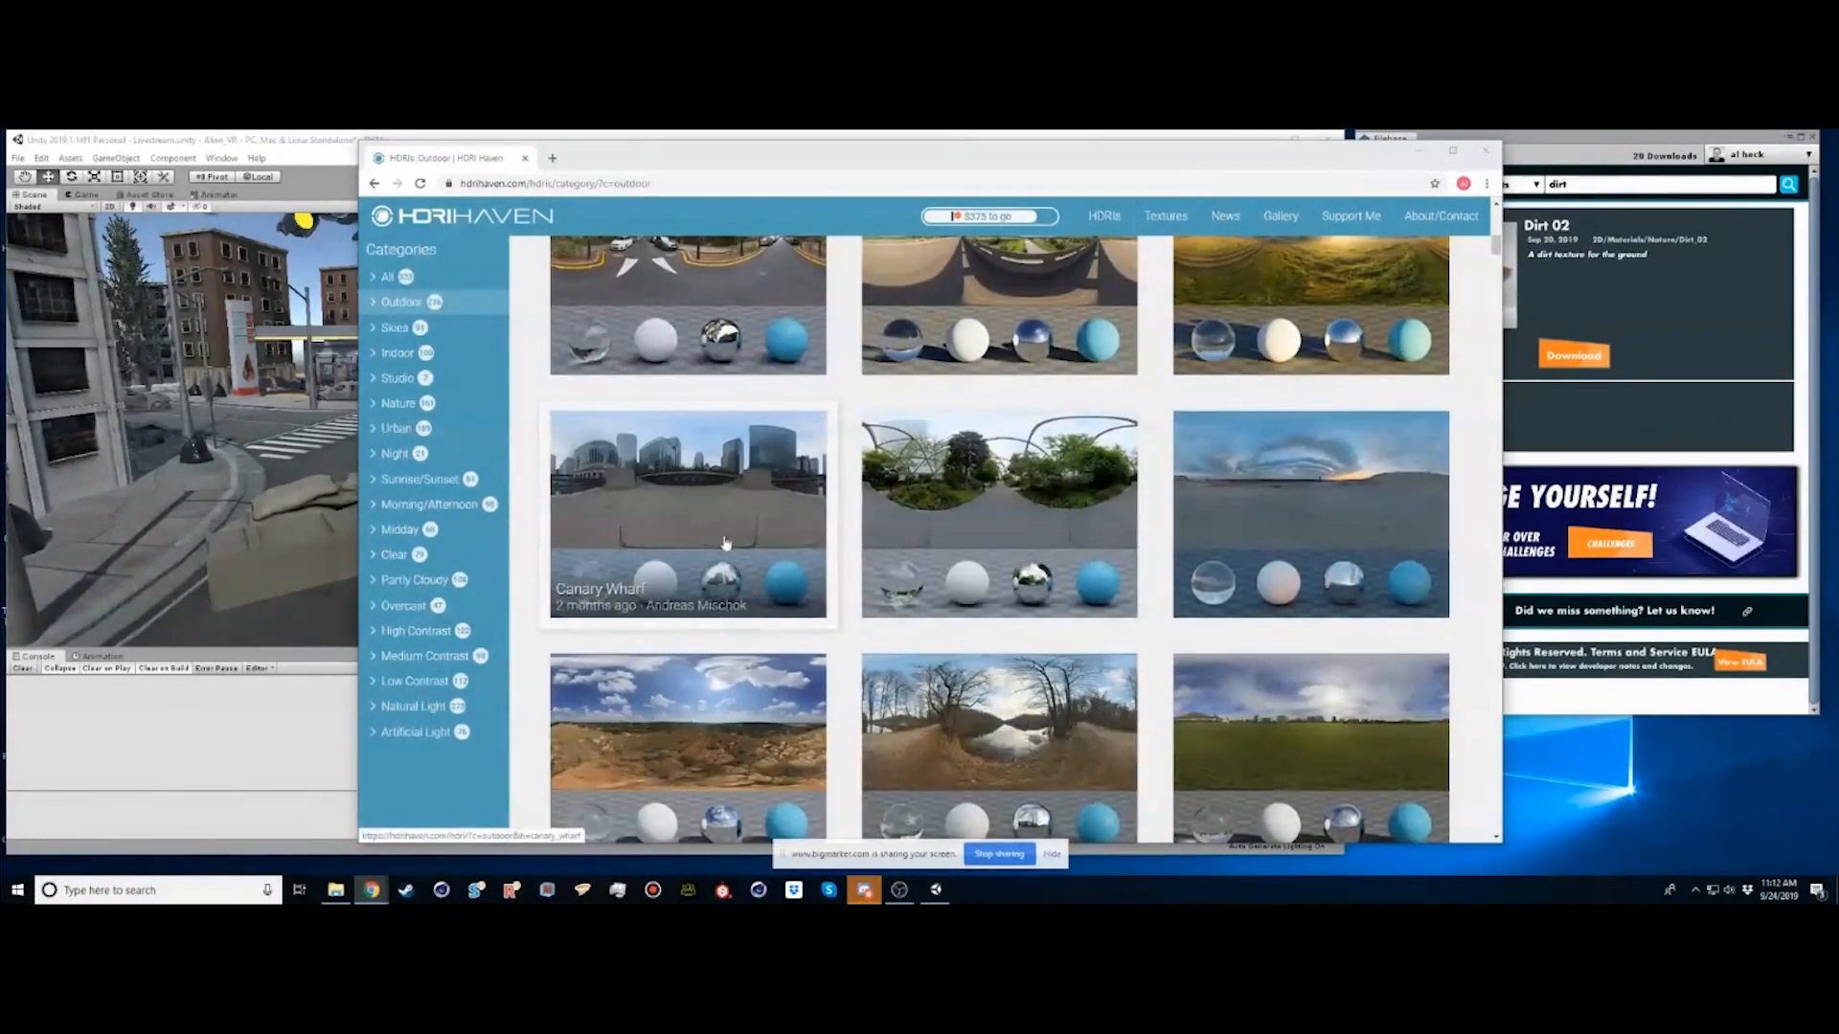
{"action": "scroll", "coordinate": [757, 561], "scroll_direction": "down", "scroll_amount": 2}
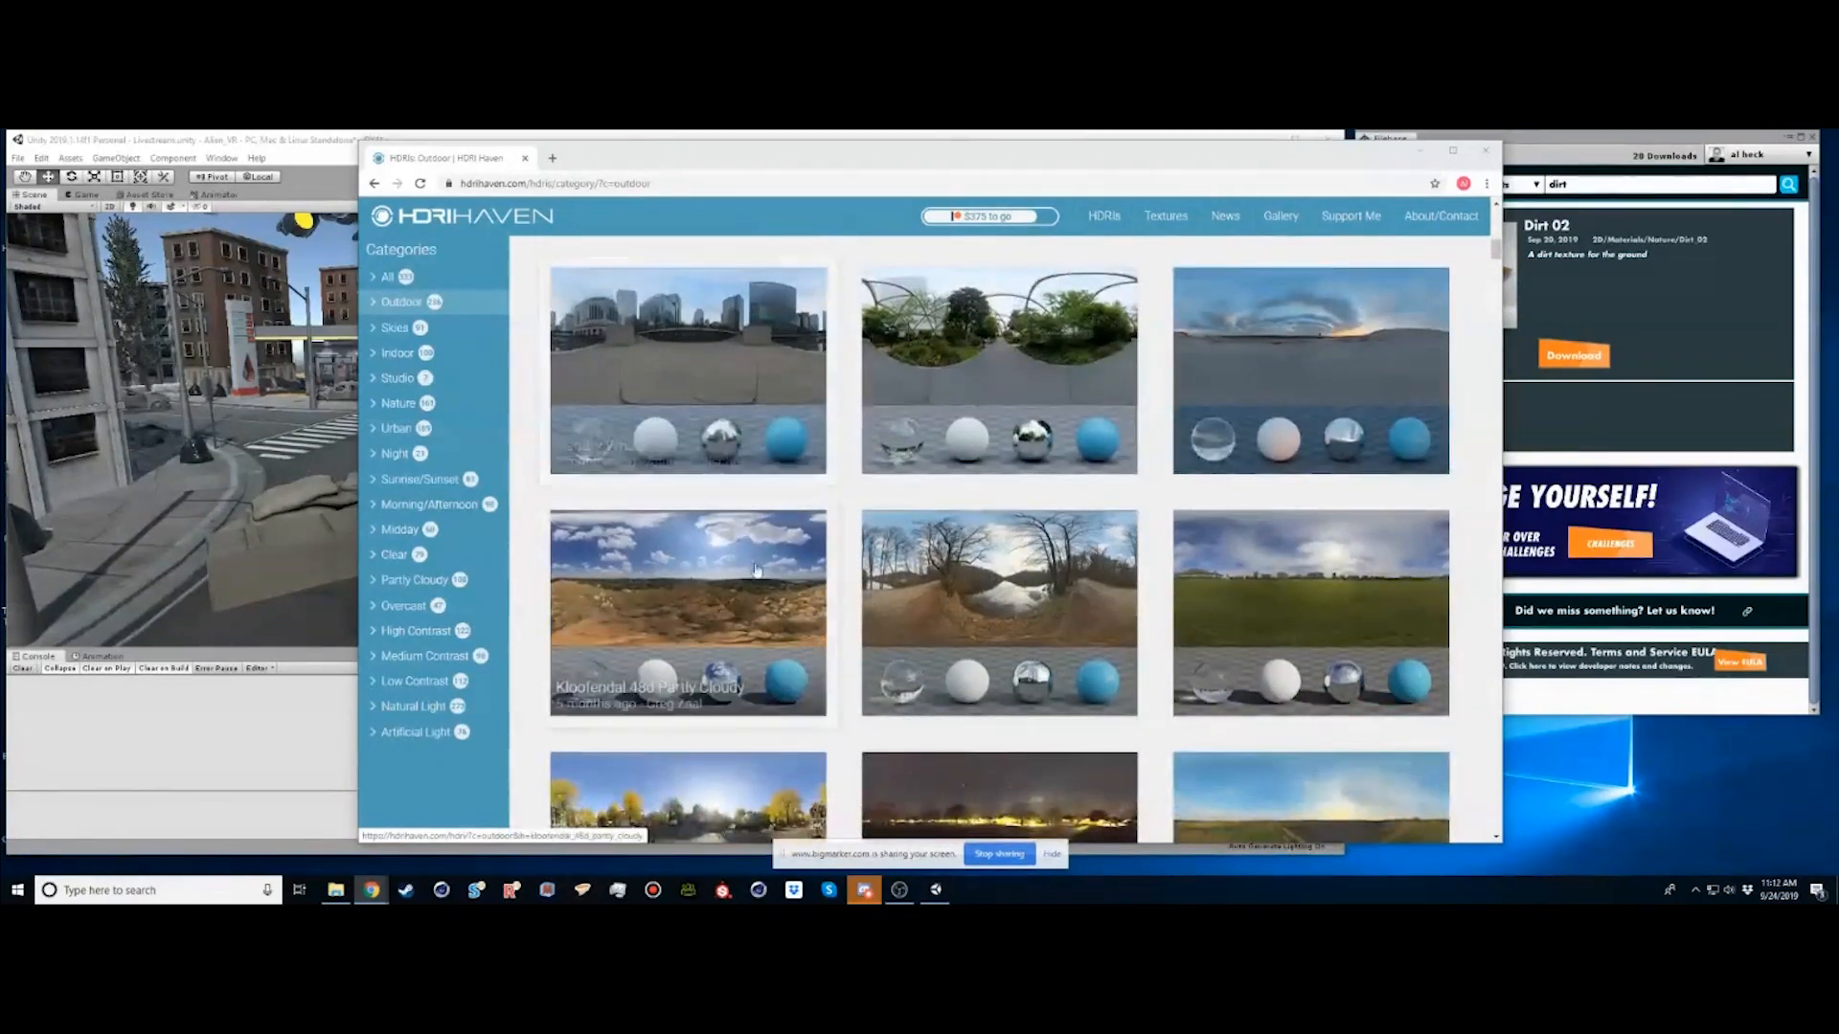
{"action": "scroll", "coordinate": [764, 586], "scroll_direction": "down", "scroll_amount": 2}
{"action": "scroll", "coordinate": [763, 586], "scroll_direction": "down", "scroll_amount": 6}
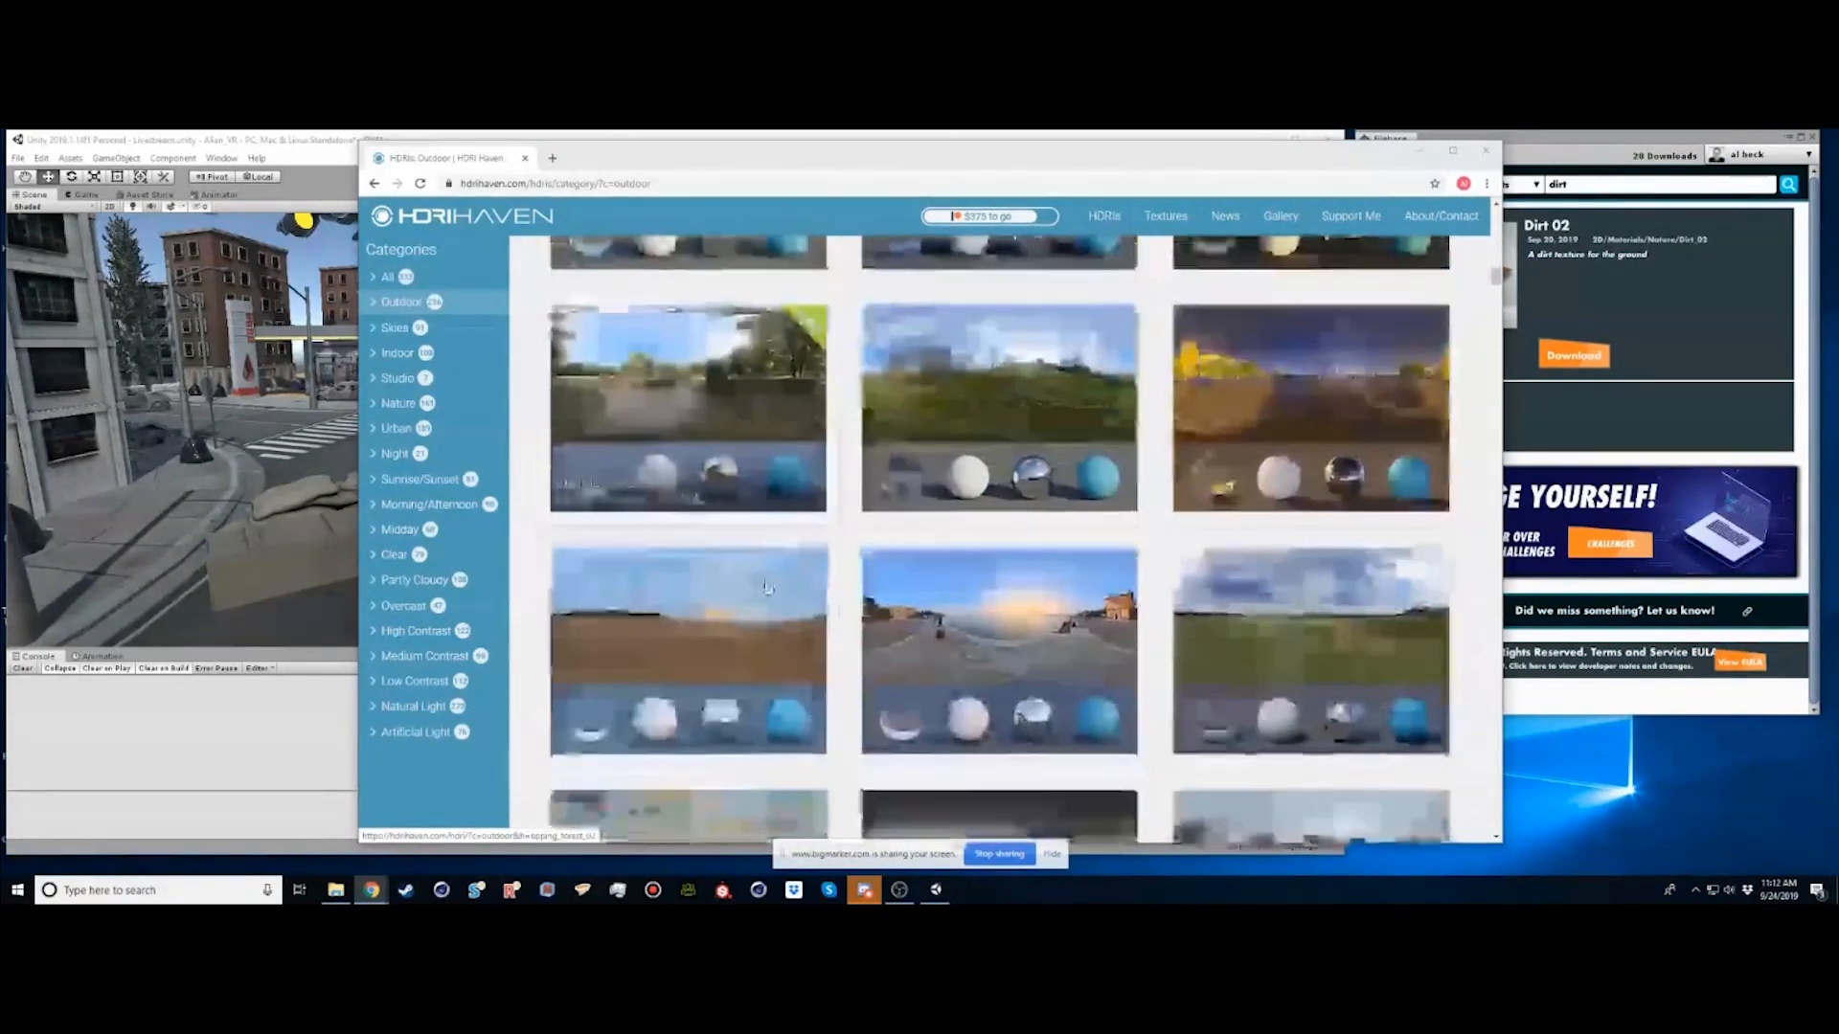
{"action": "scroll", "coordinate": [767, 586], "scroll_direction": "down", "scroll_amount": 4}
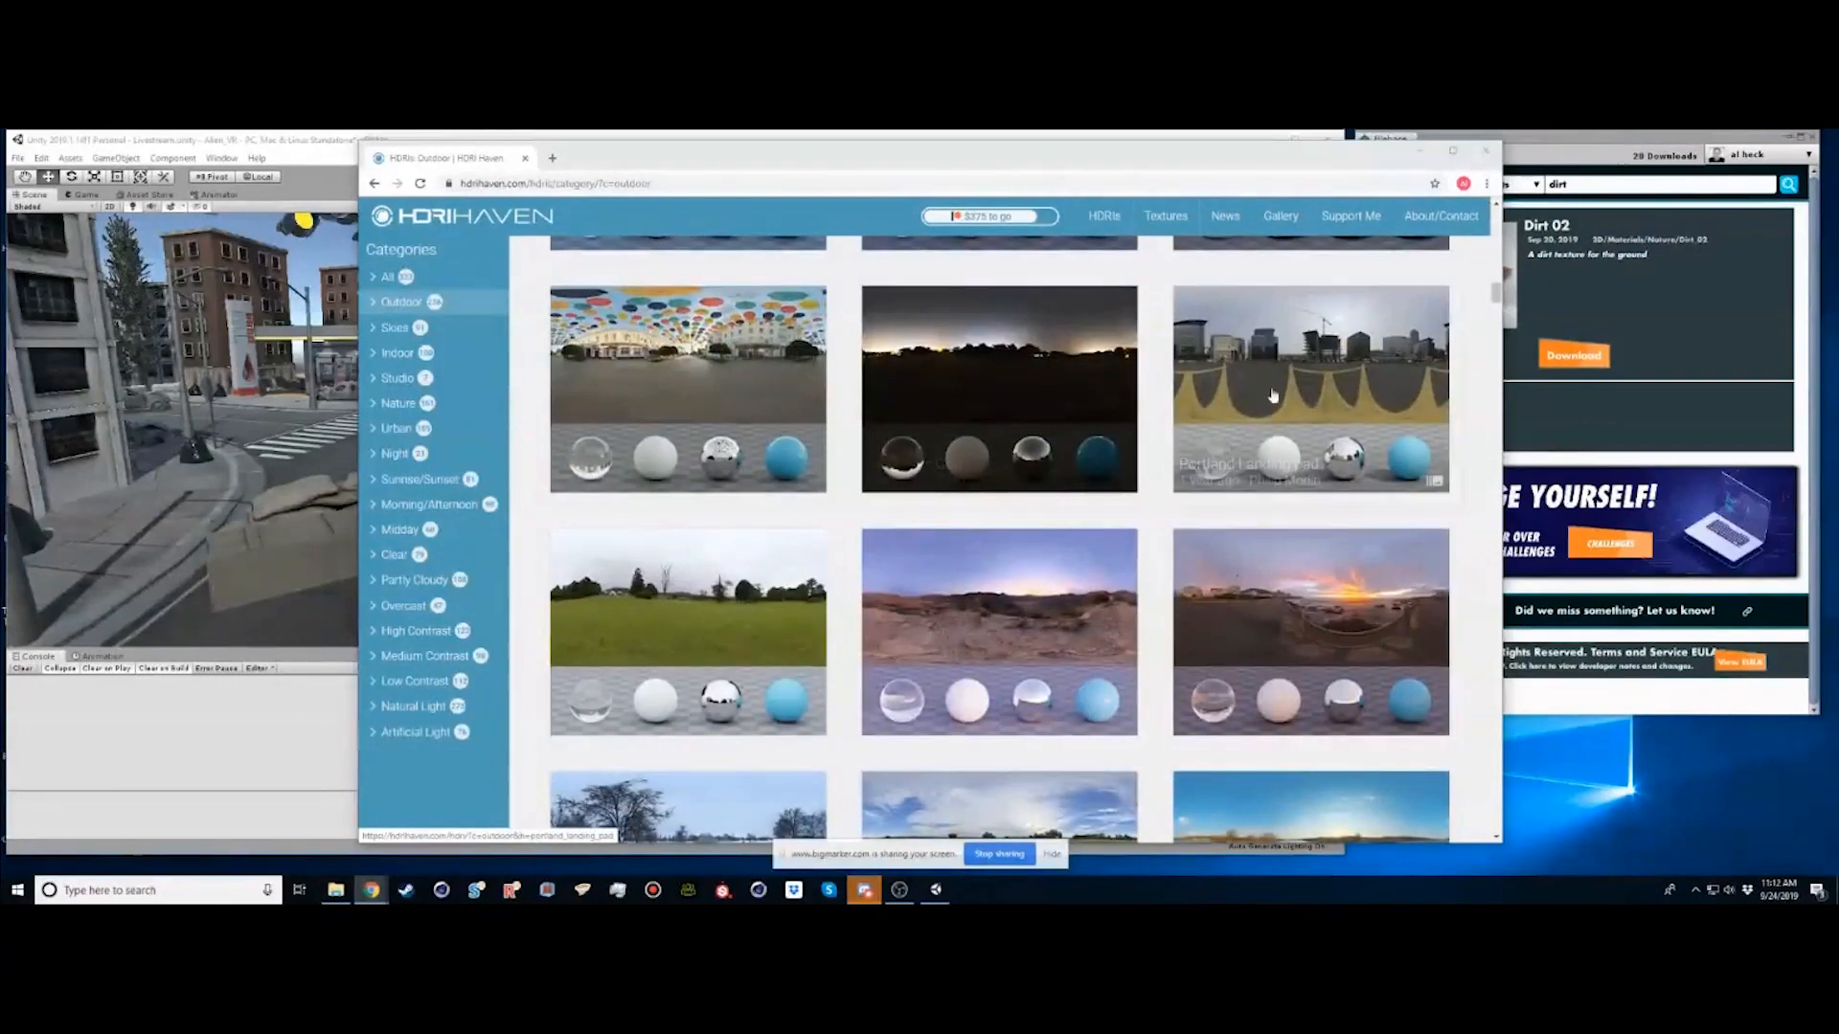
Open the Portland Landing pad HDRI and download its 2k EXR version
{"action": "left_click", "coordinate": [1280, 383]}
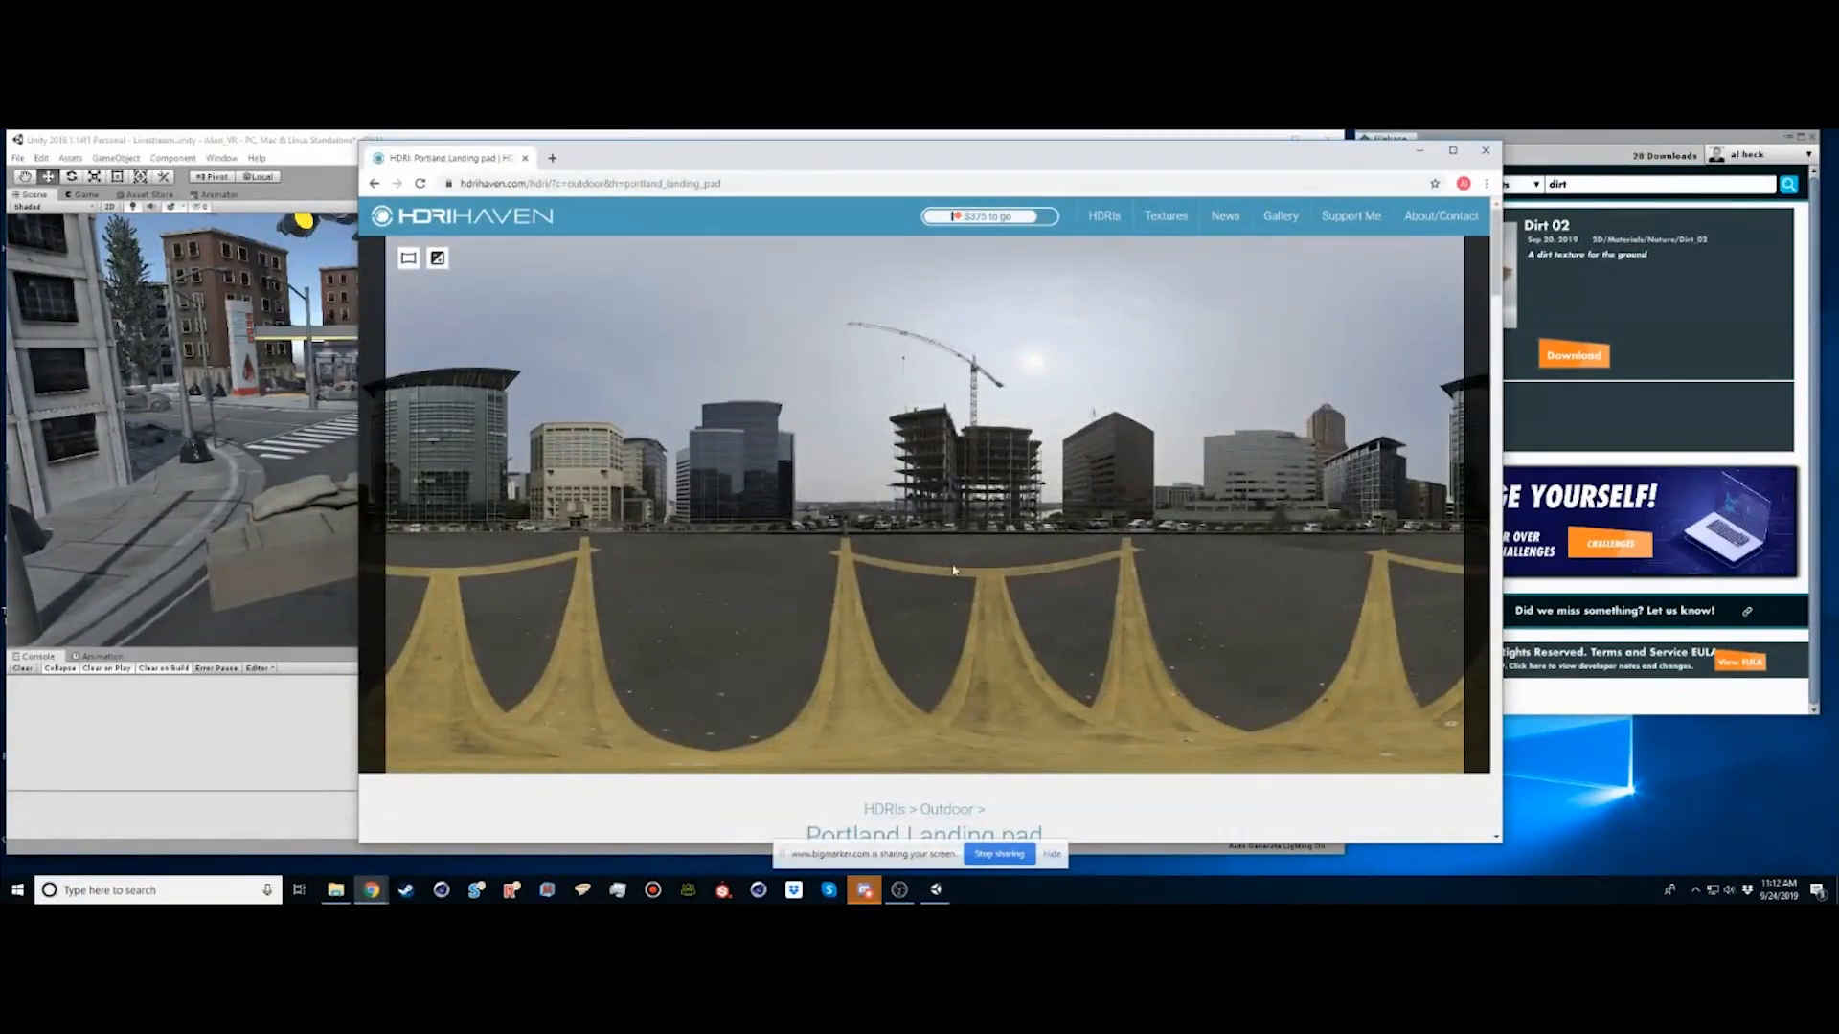
{"action": "scroll", "coordinate": [1082, 576], "scroll_direction": "down", "scroll_amount": 8}
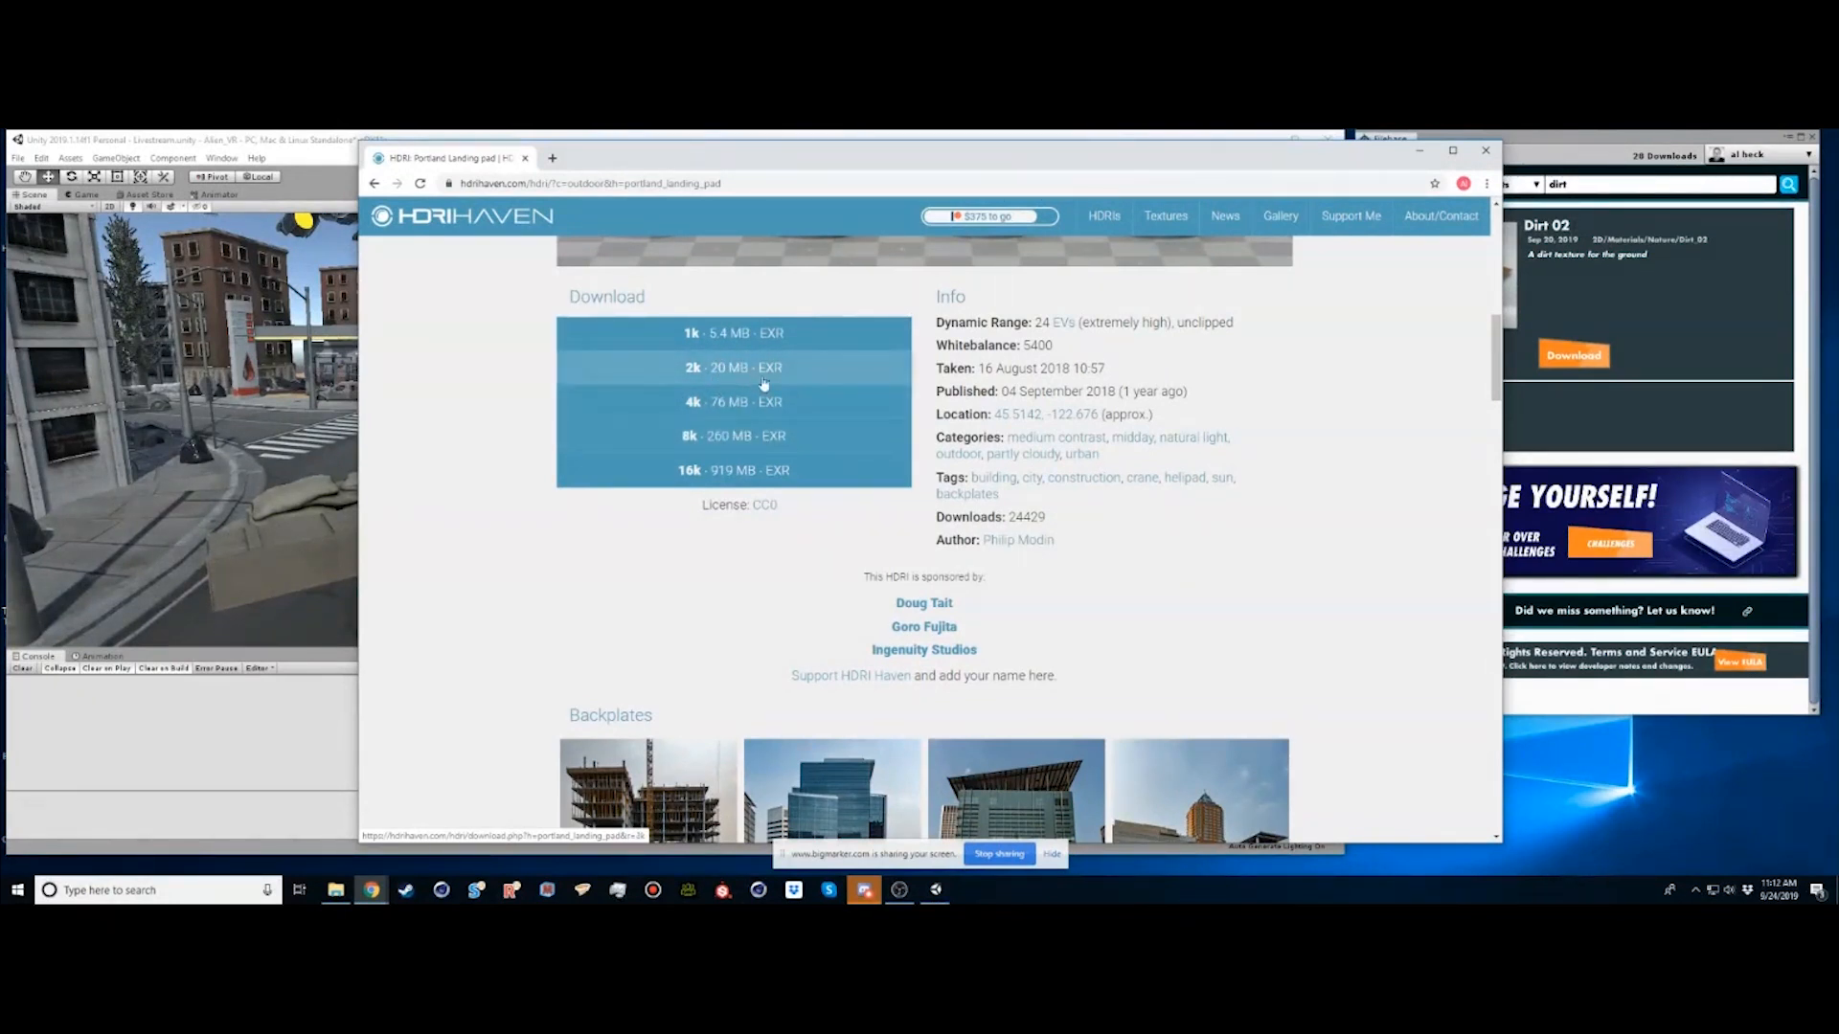
{"action": "left_click", "coordinate": [735, 371]}
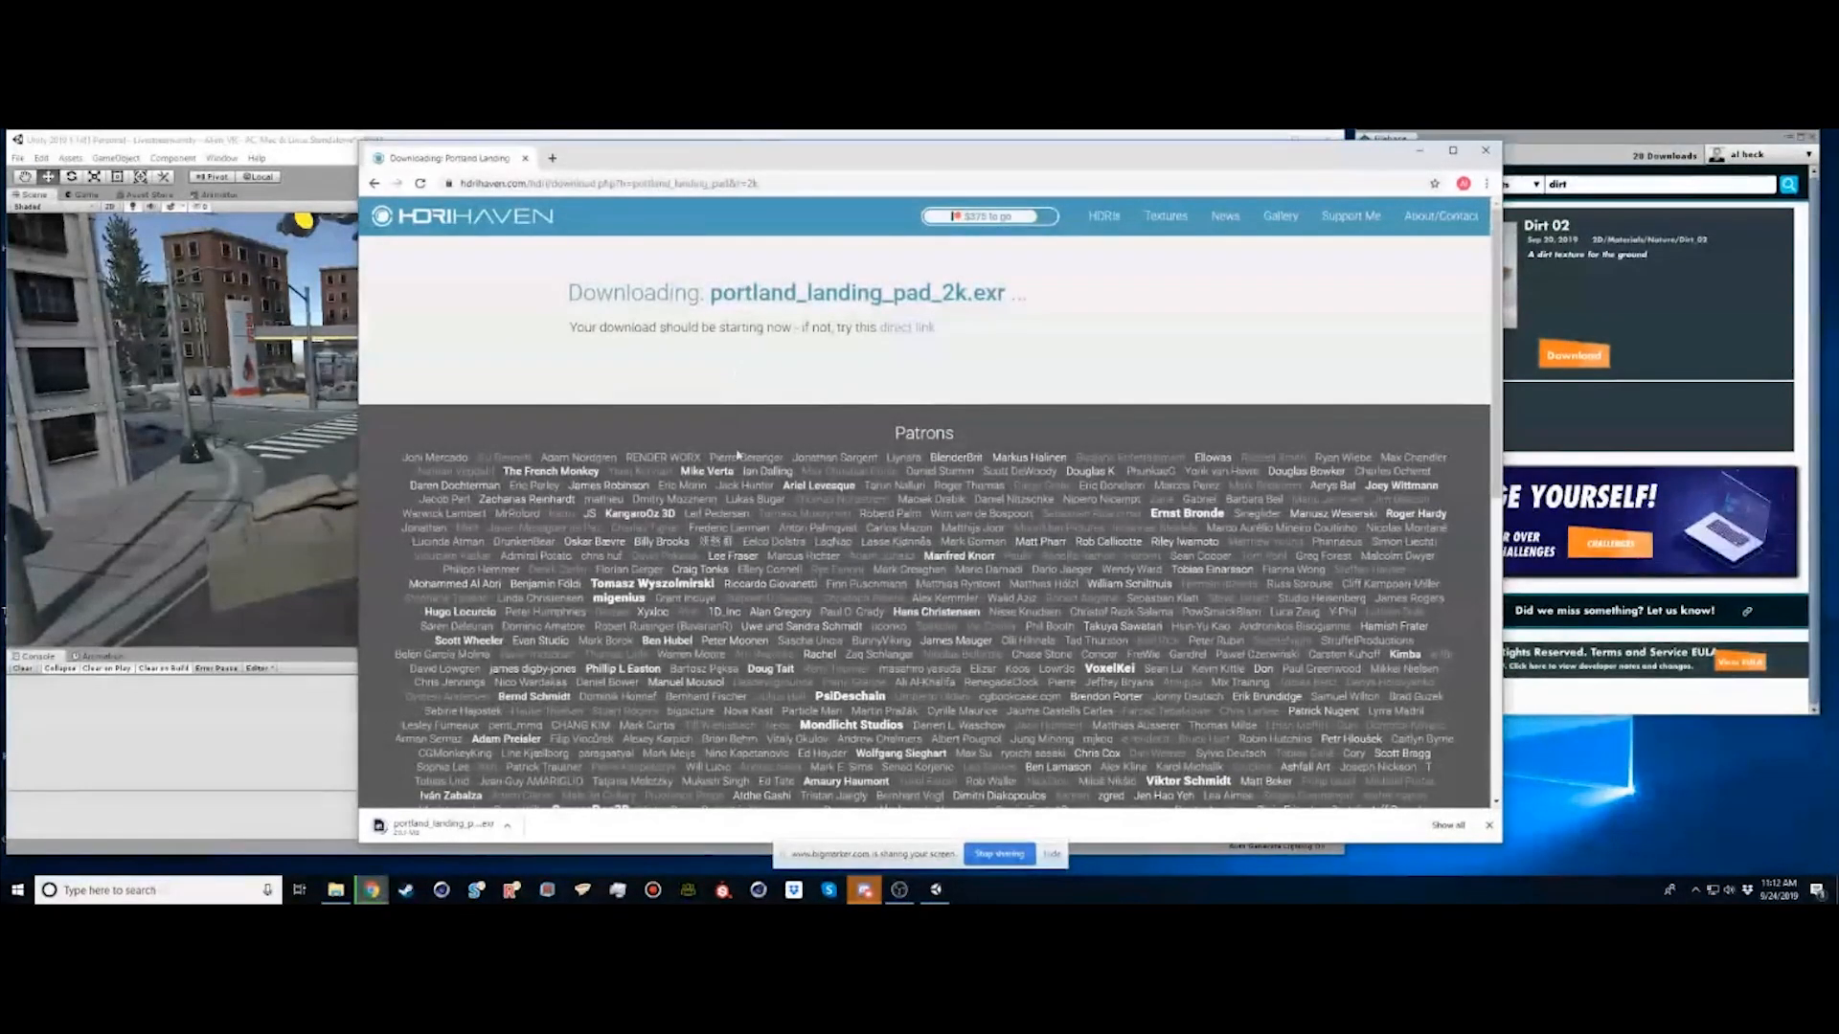
Show the downloaded portland_landing_pad_2k file in its folder, close the browser, and move the folder window clear of the Unity project
{"action": "left_click", "coordinate": [507, 825]}
{"action": "left_click", "coordinate": [537, 775]}
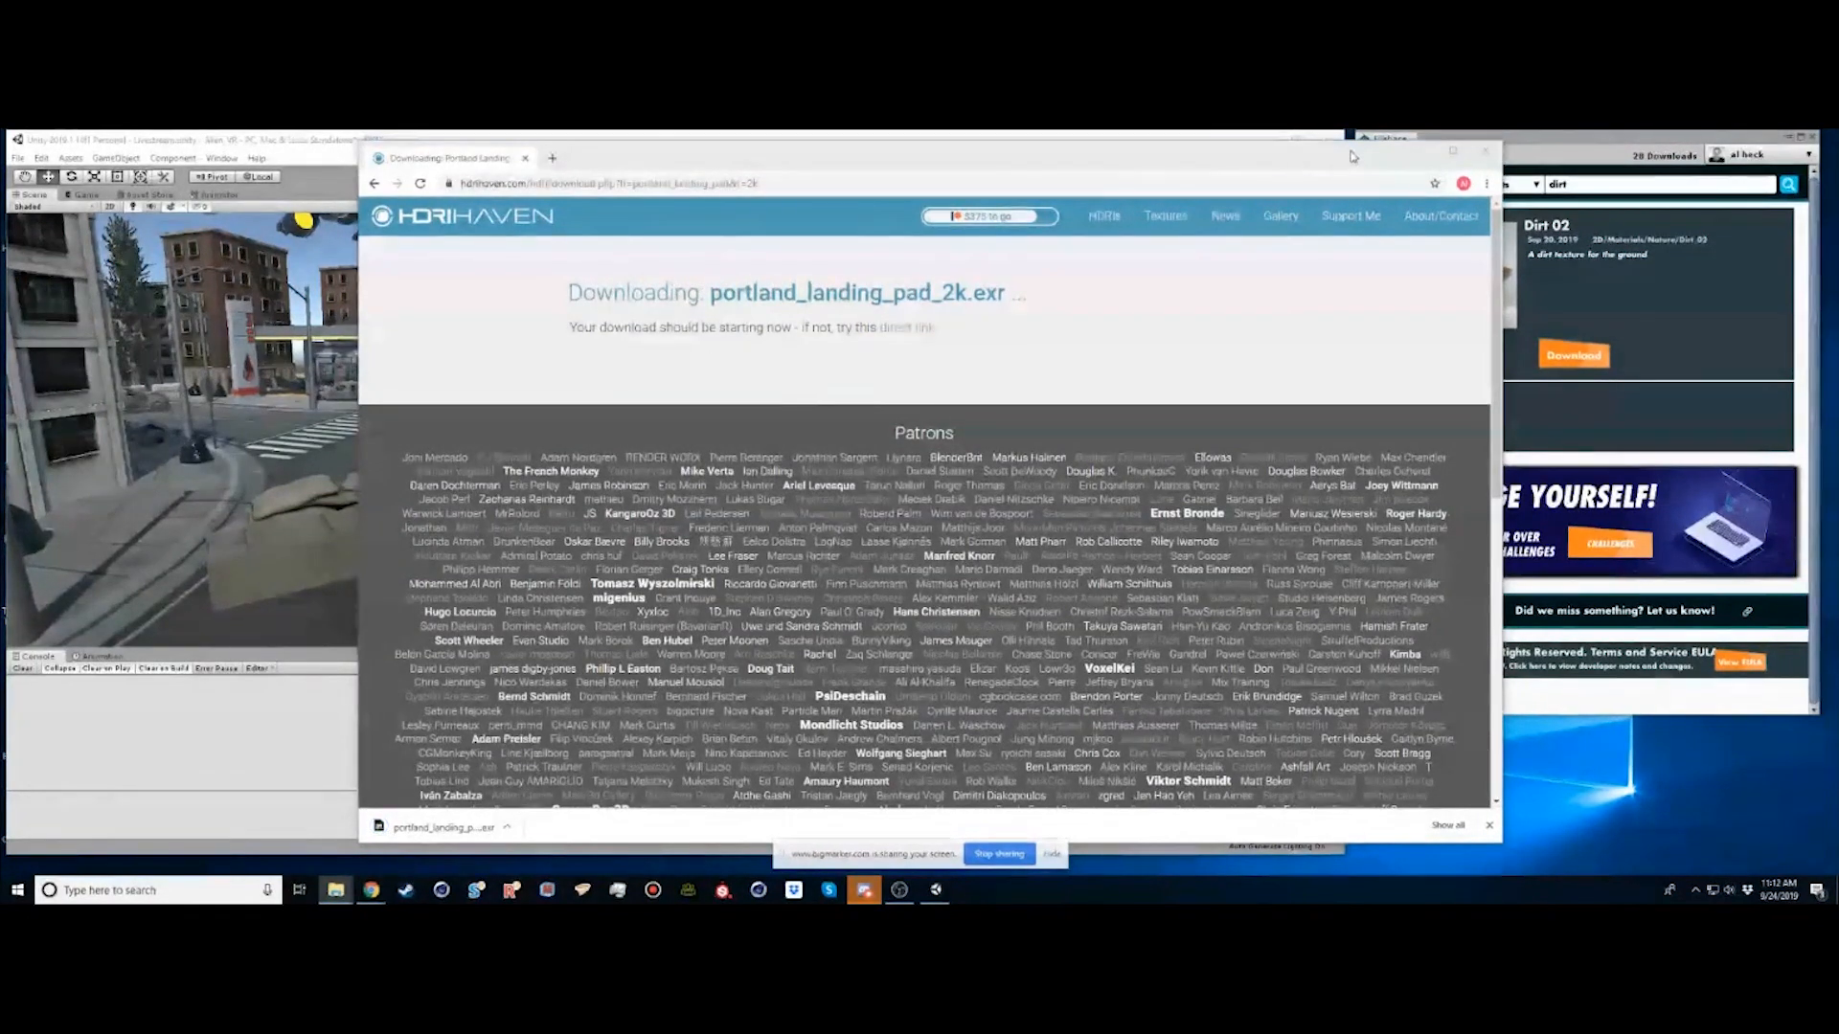
{"action": "left_click", "coordinate": [1485, 158]}
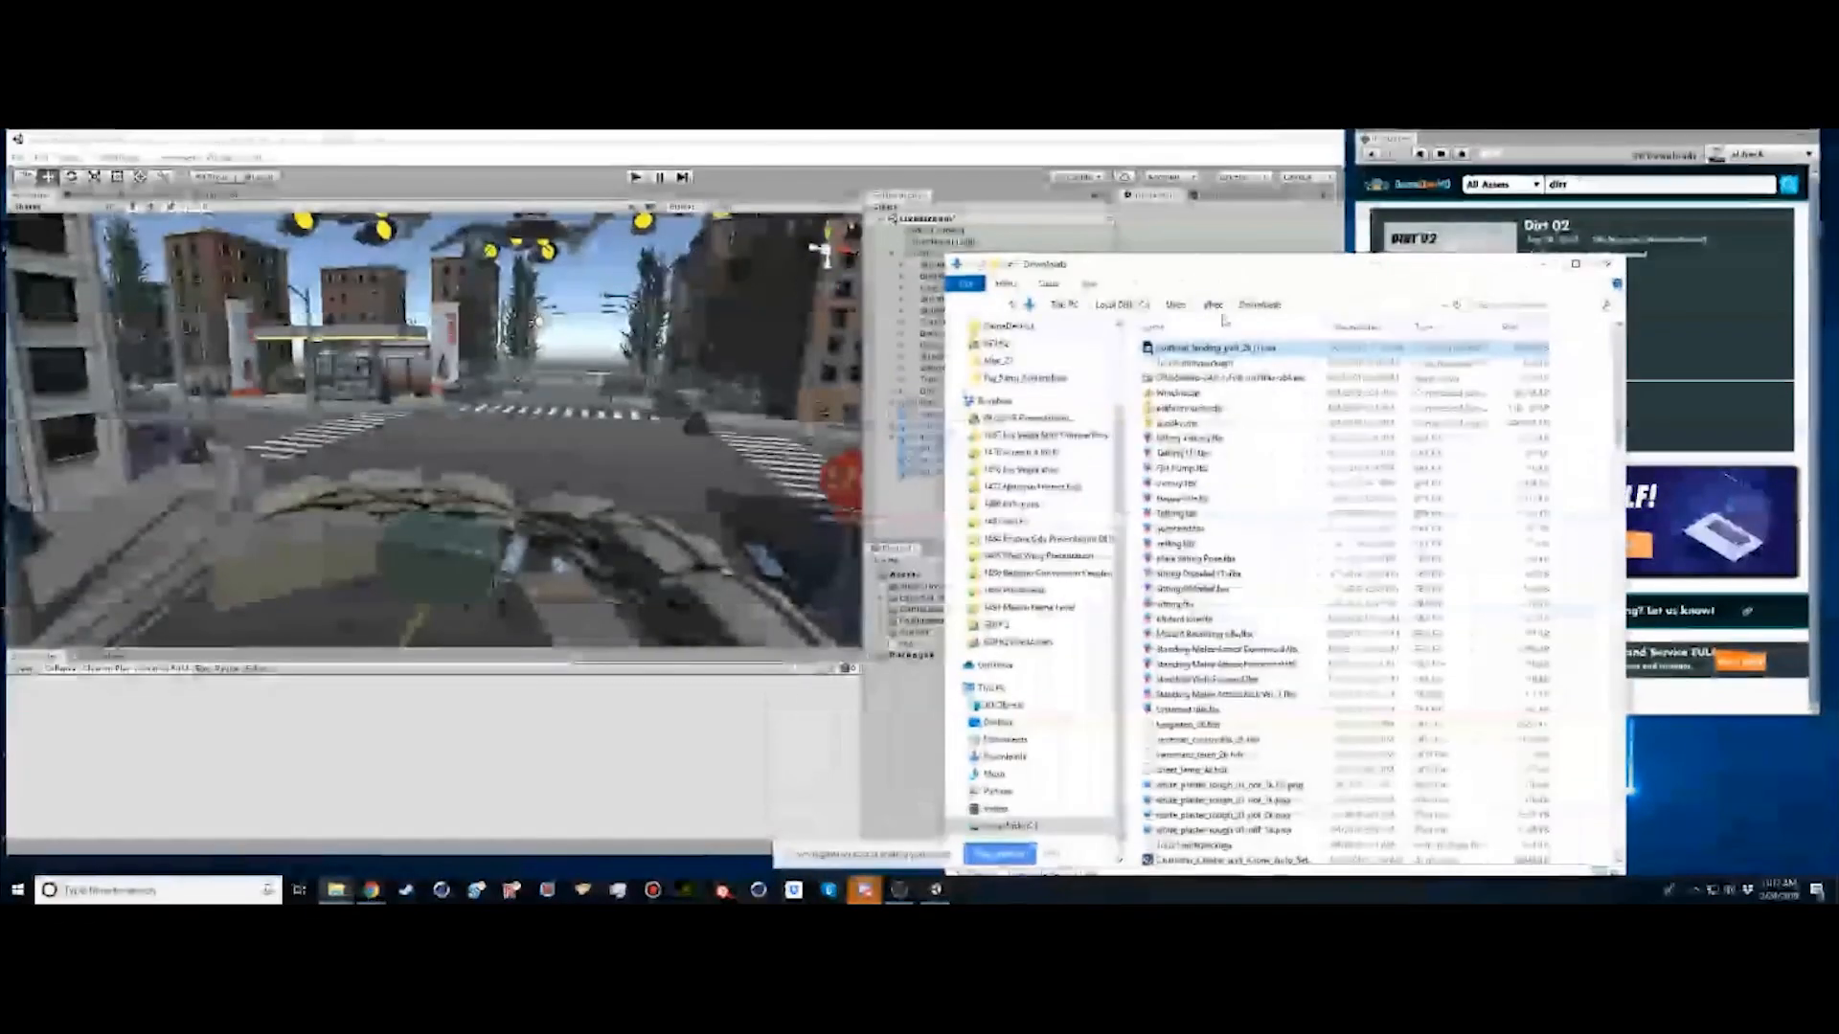
{"action": "left_click_drag", "start_coordinate": [1006, 262], "coordinate": [1168, 260]}
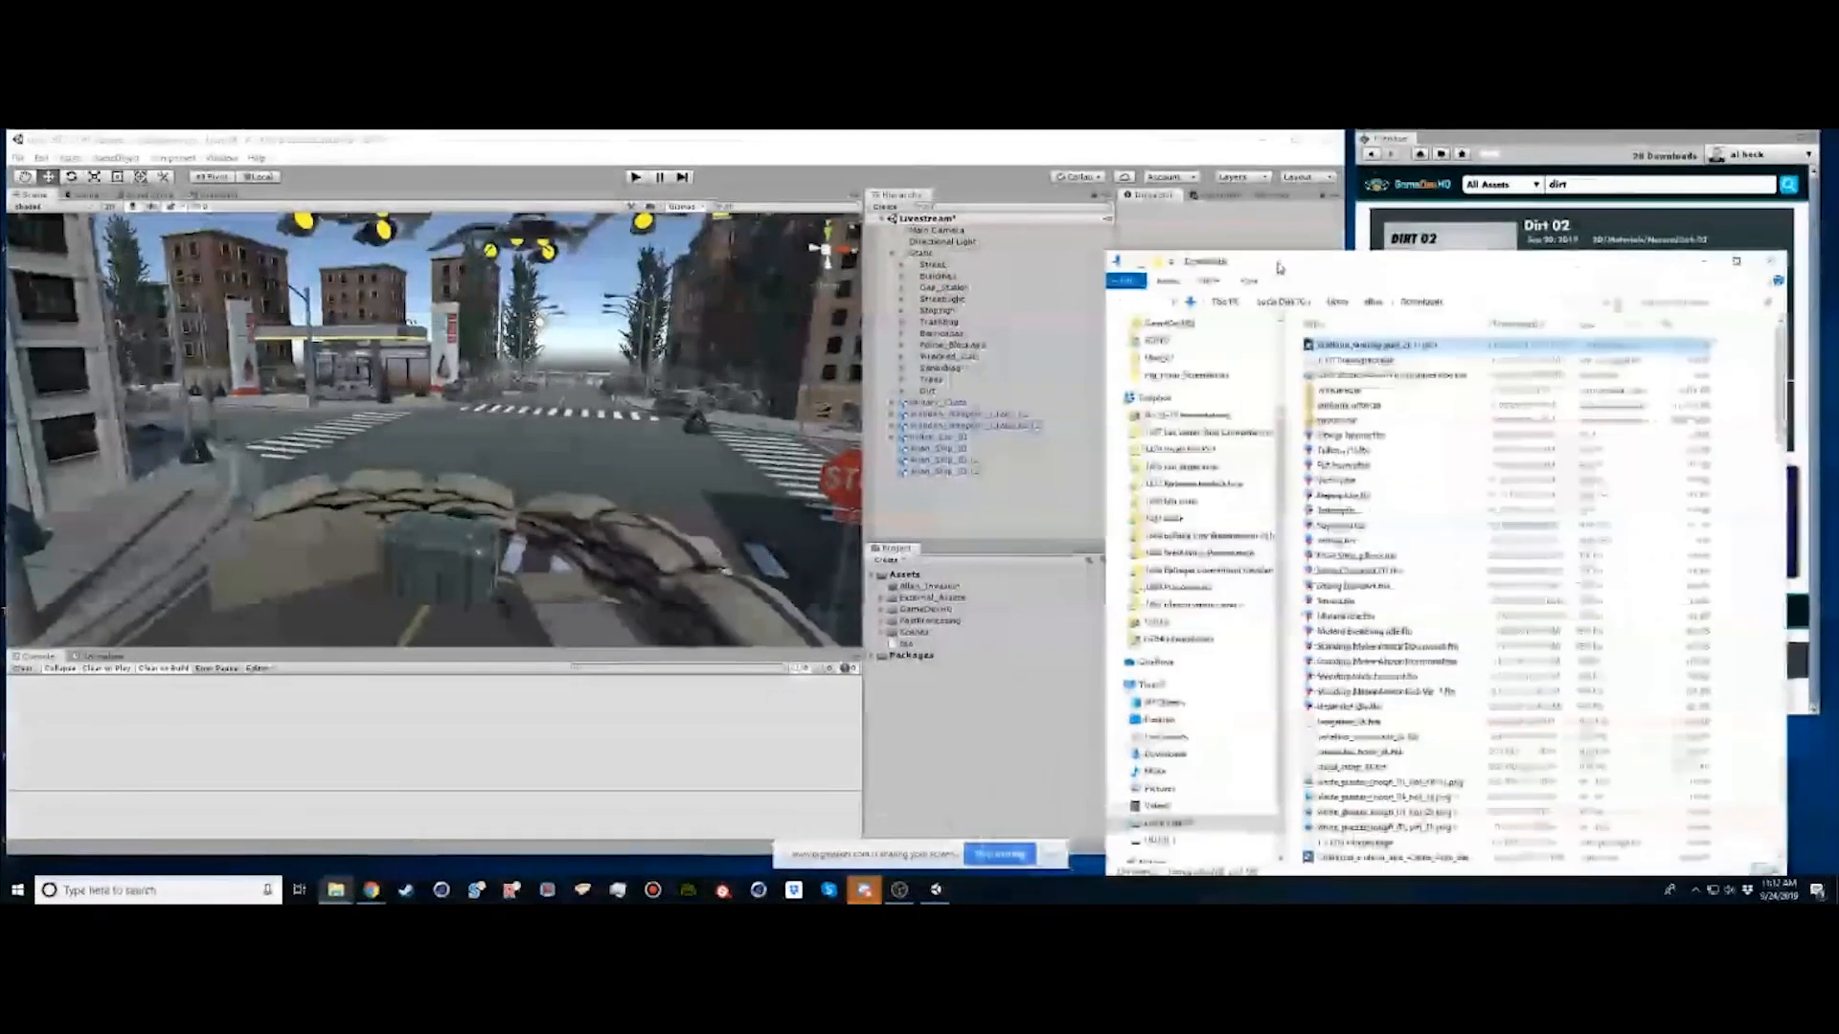
In Unity, select the portland_landing_pad_2k texture in the HDR folder under External_Assets, and close the Downloads window
{"action": "left_click", "coordinate": [915, 634]}
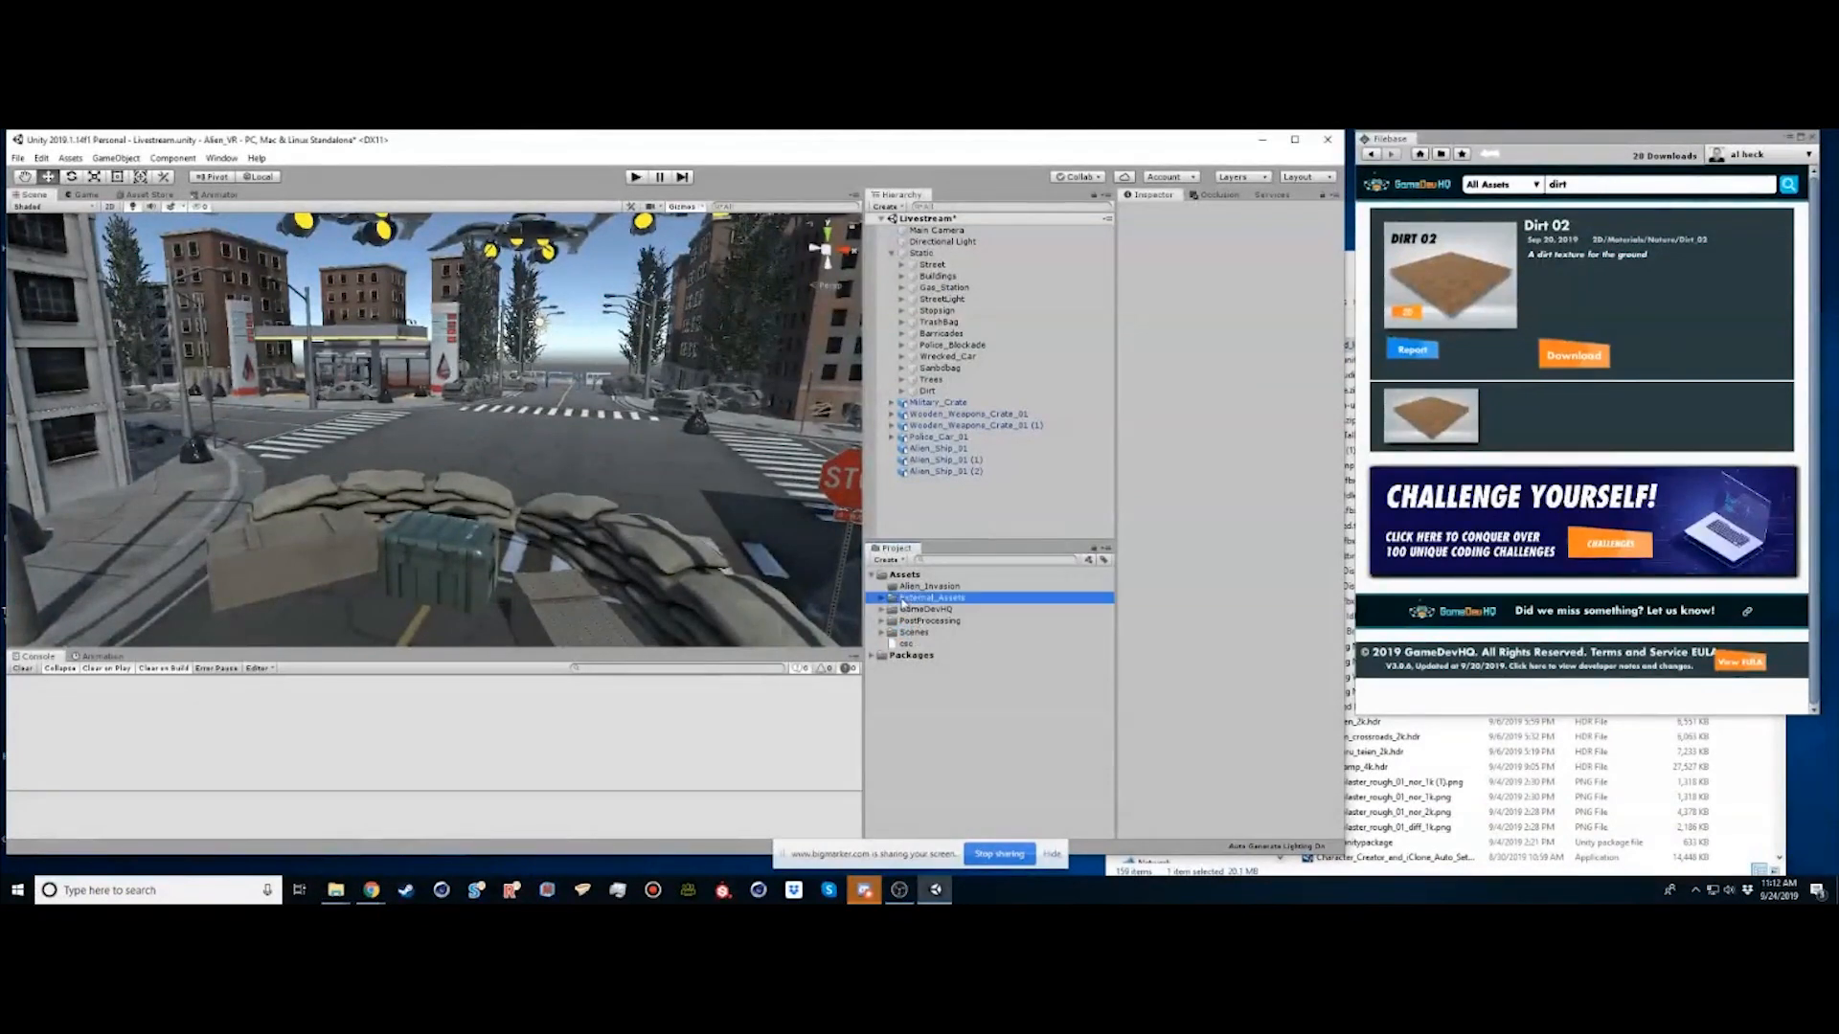
{"action": "left_click", "coordinate": [915, 598]}
{"action": "left_click", "coordinate": [882, 598]}
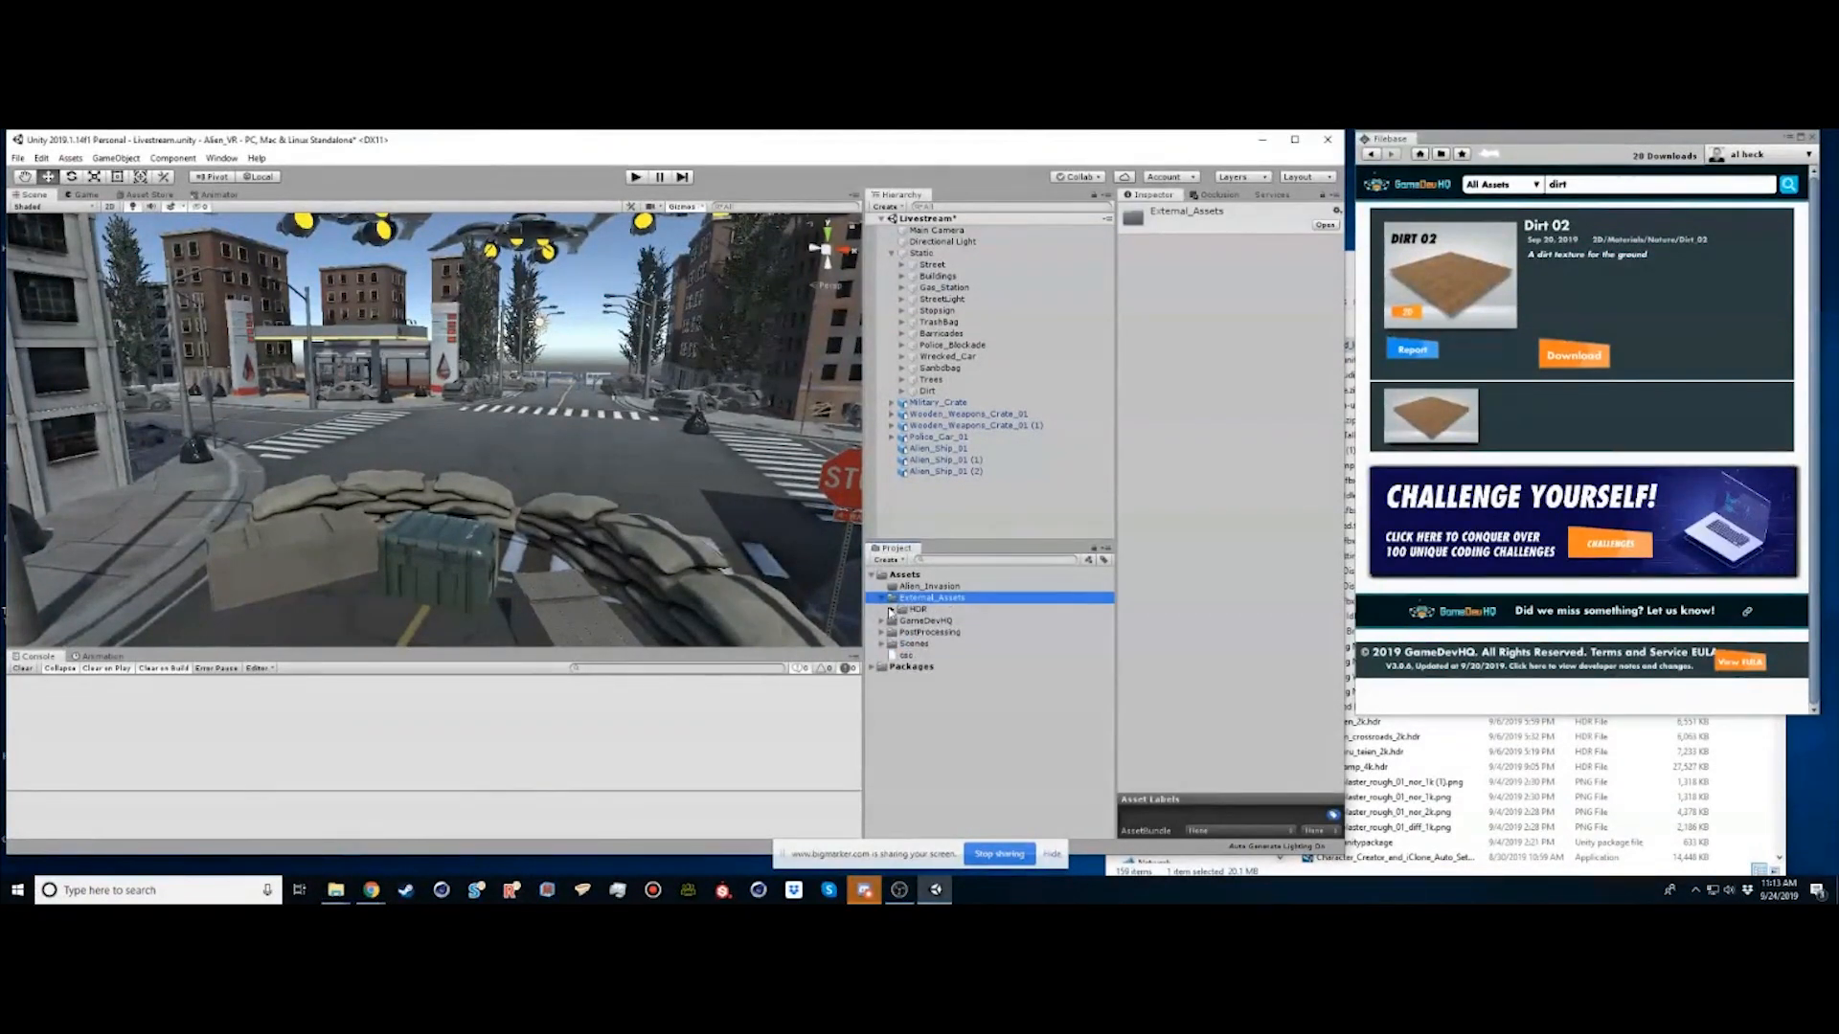
{"action": "left_click", "coordinate": [890, 610]}
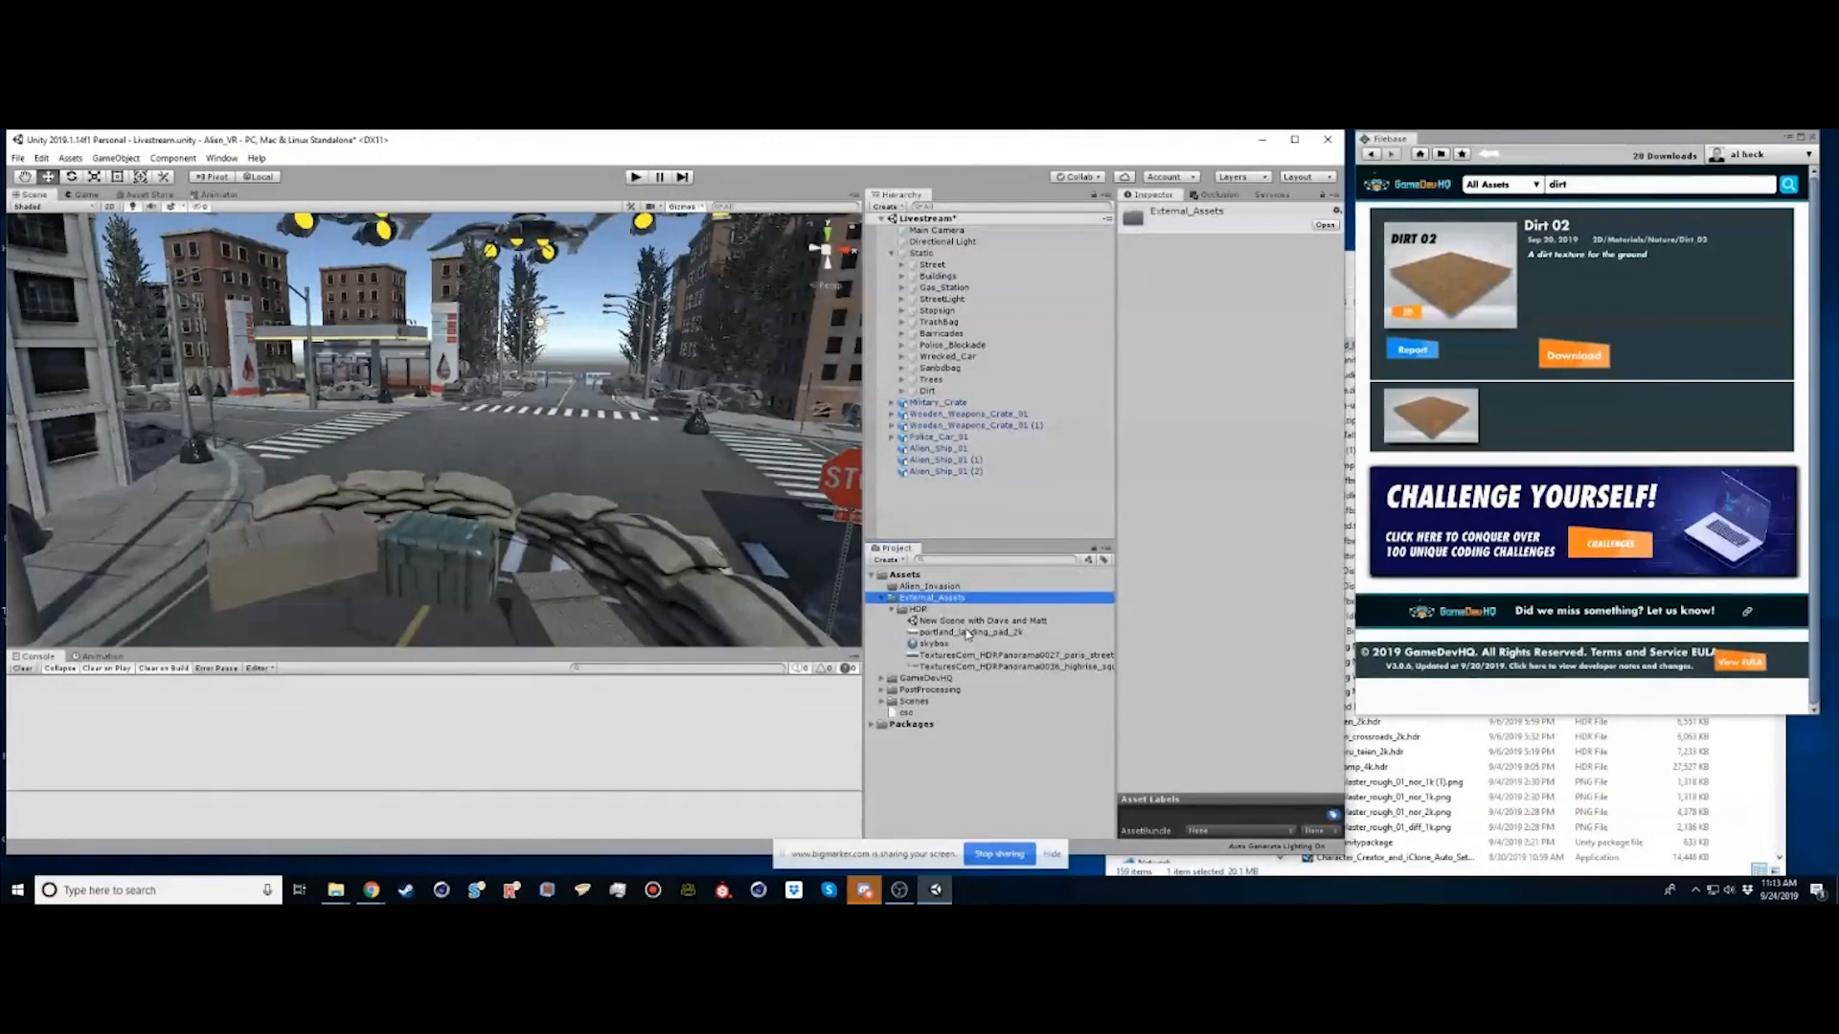
{"action": "left_click", "coordinate": [964, 633]}
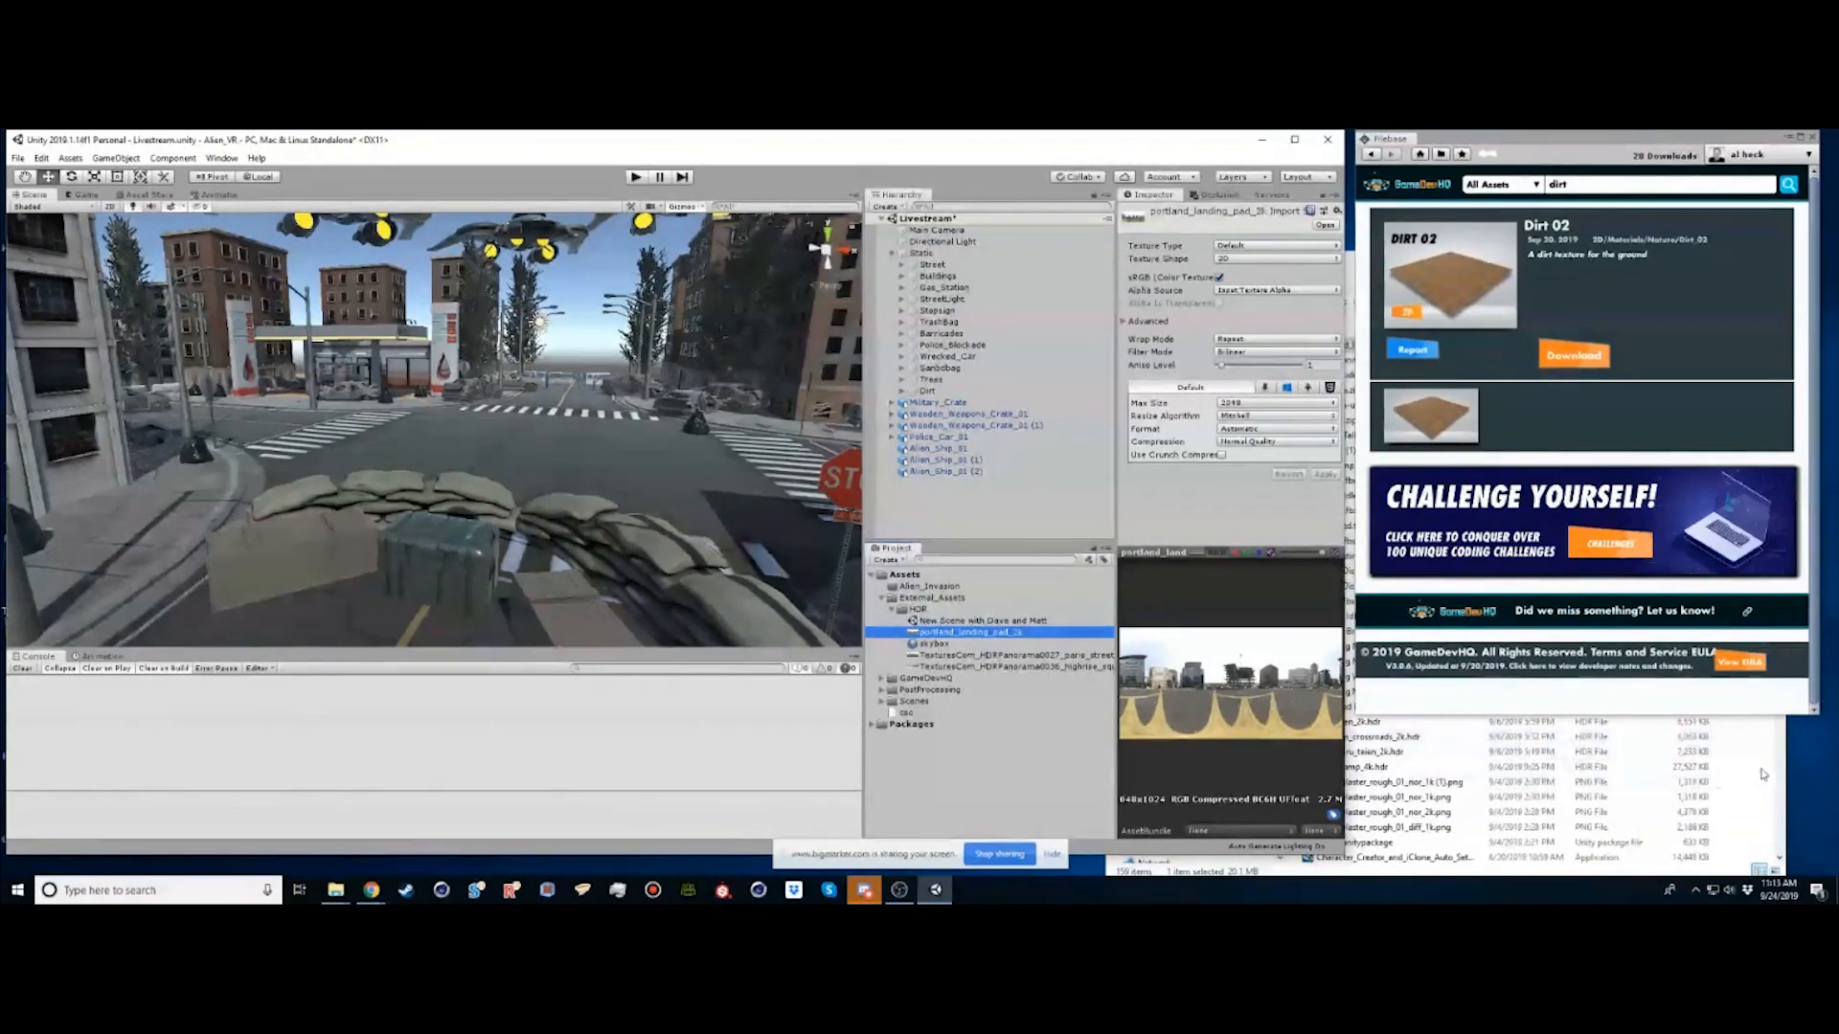
{"action": "left_click", "coordinate": [1764, 776]}
{"action": "left_click", "coordinate": [1769, 259]}
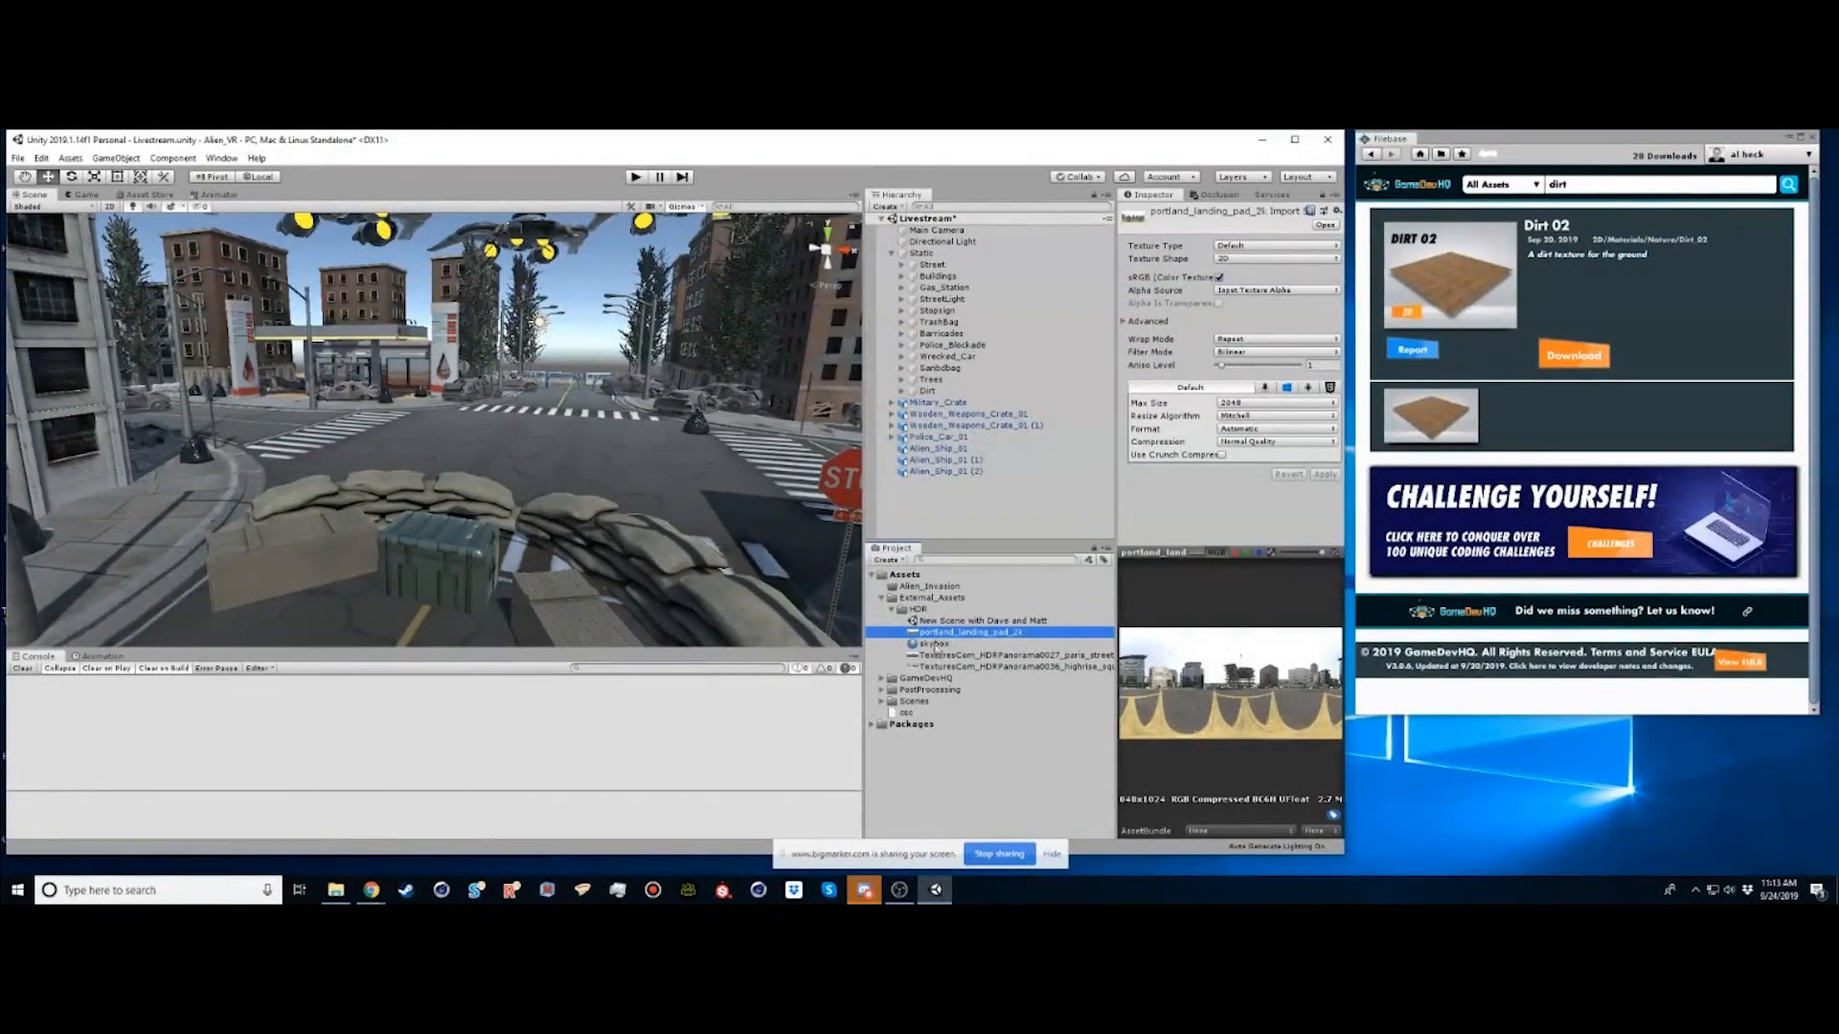
{"action": "left_click", "coordinate": [934, 645]}
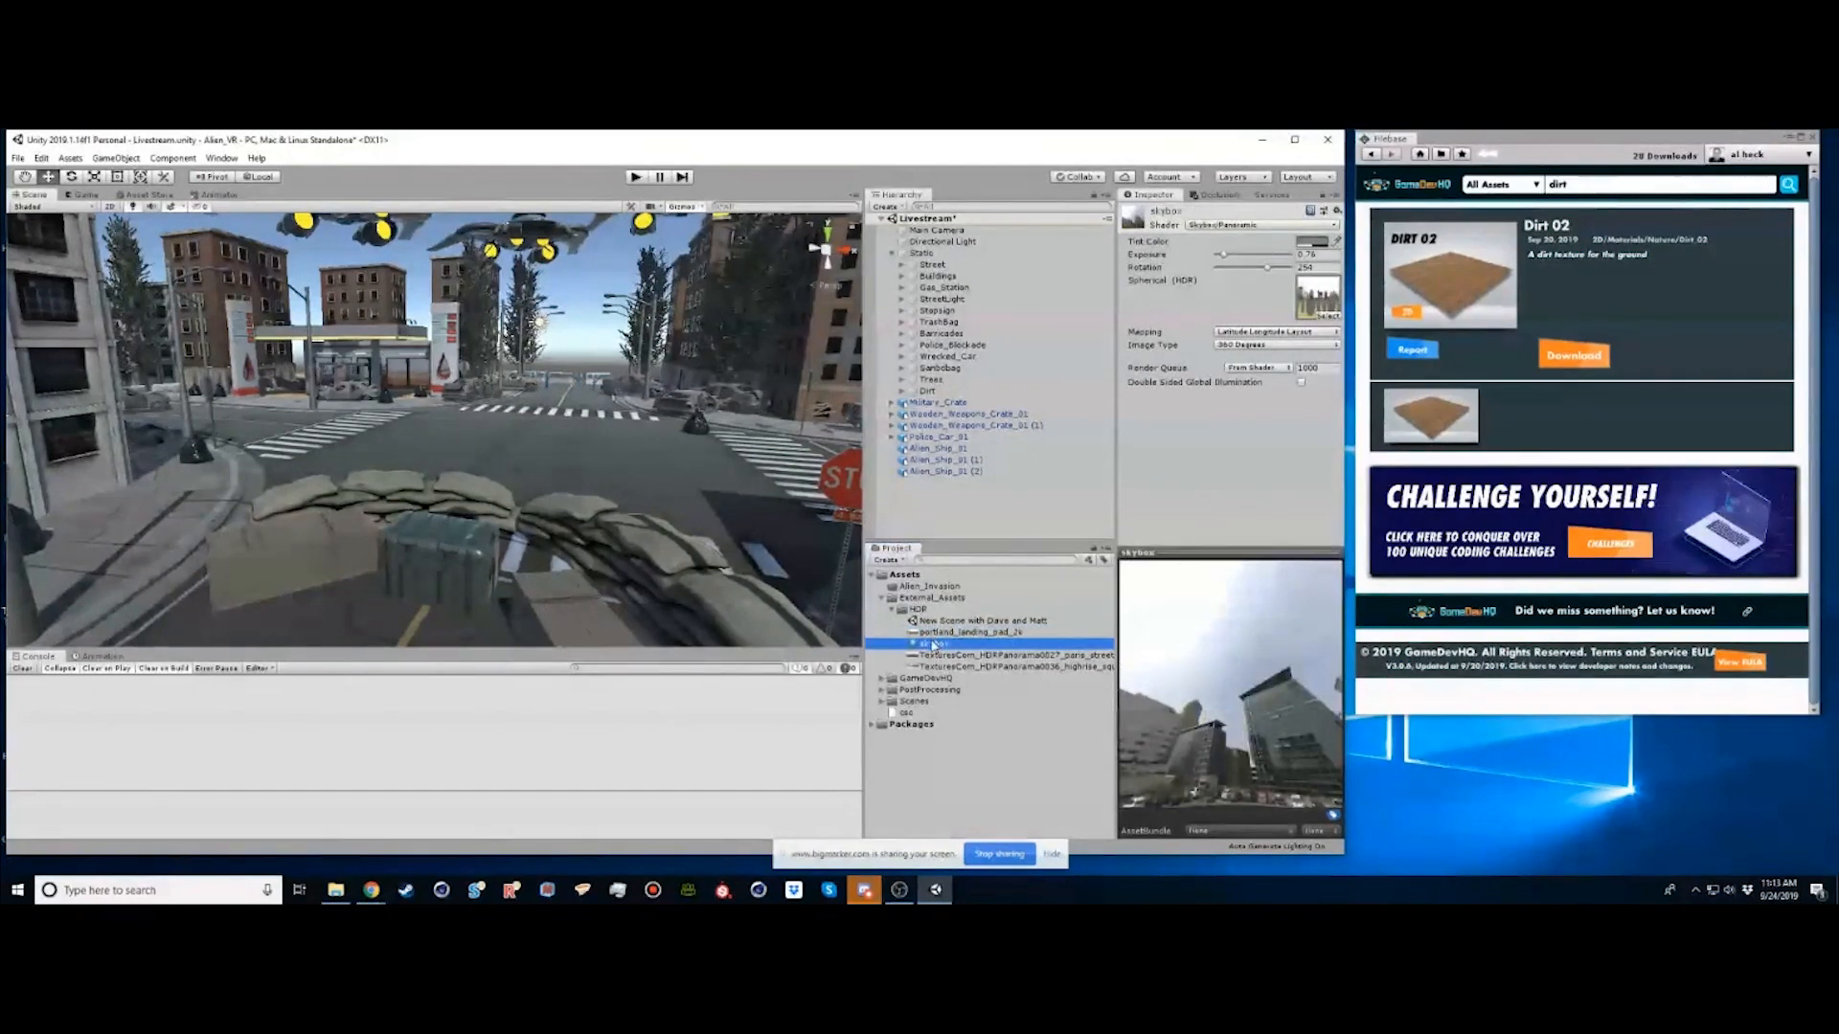
{"action": "right_click", "coordinate": [933, 644]}
{"action": "left_click", "coordinate": [913, 645]}
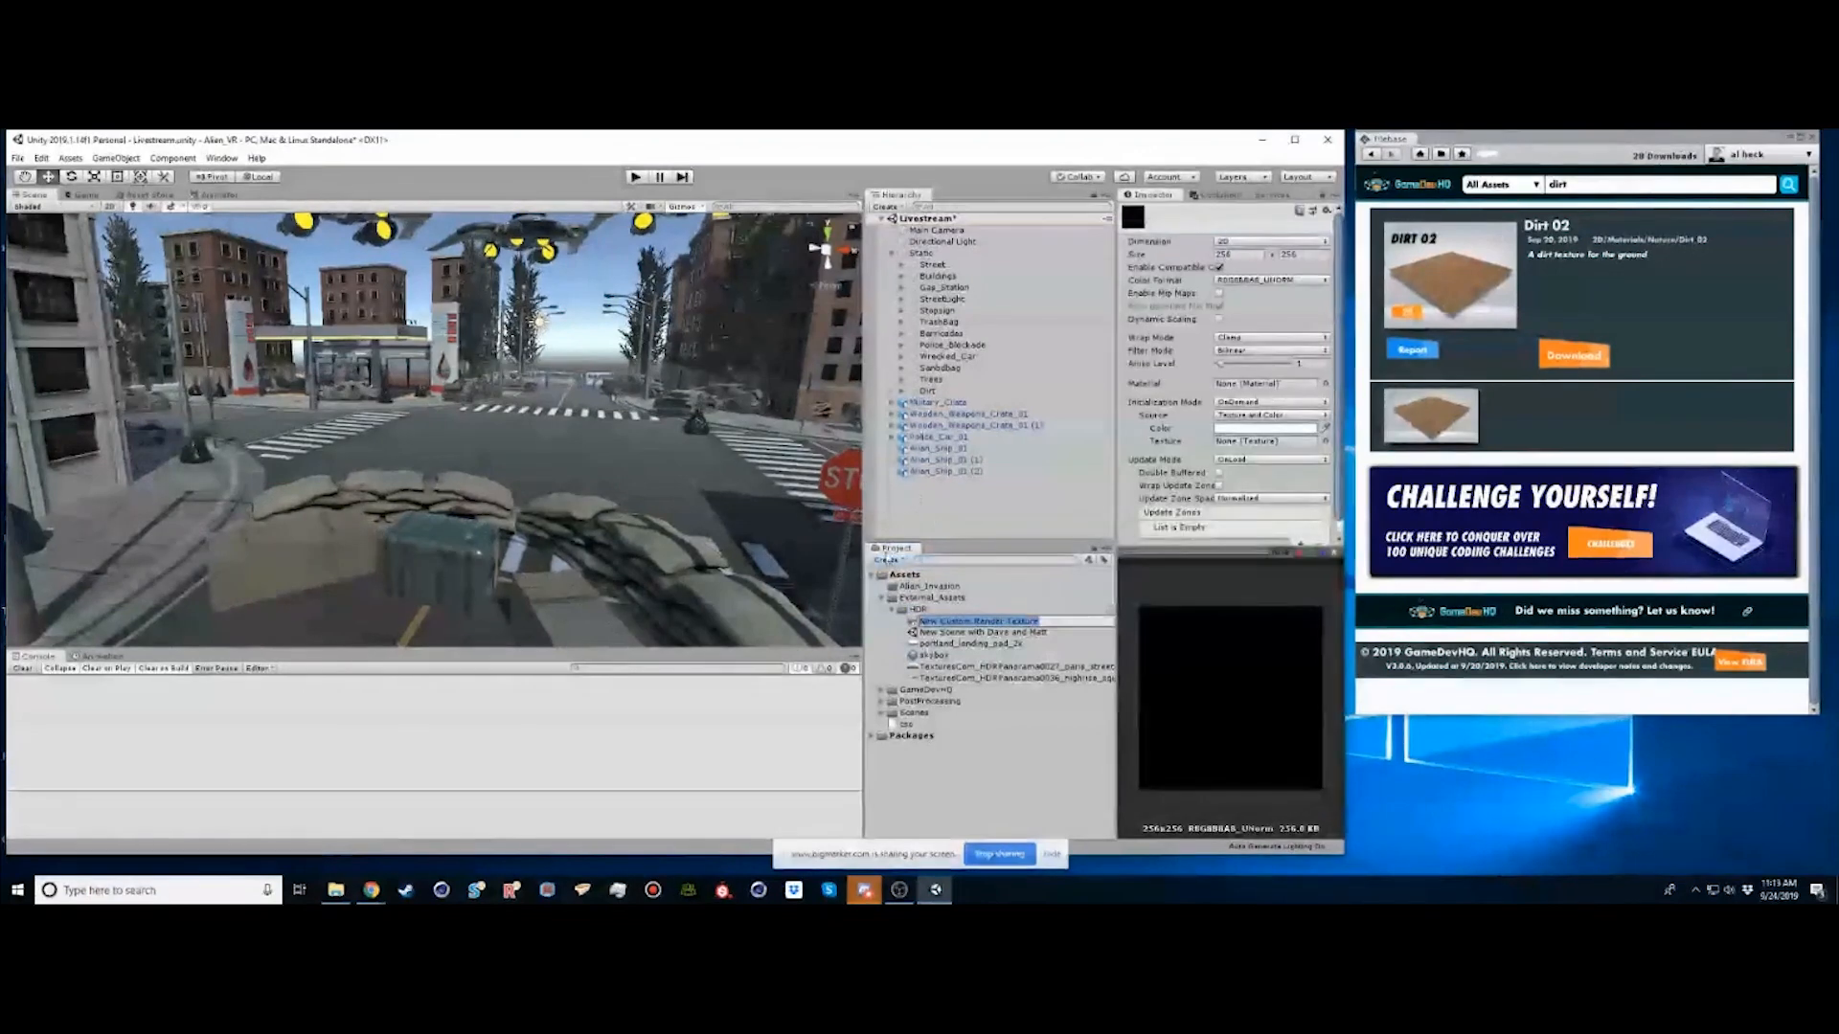
{"action": "key", "text": "Return"}
{"action": "right_click", "coordinate": [965, 621]}
{"action": "left_click", "coordinate": [1000, 332]}
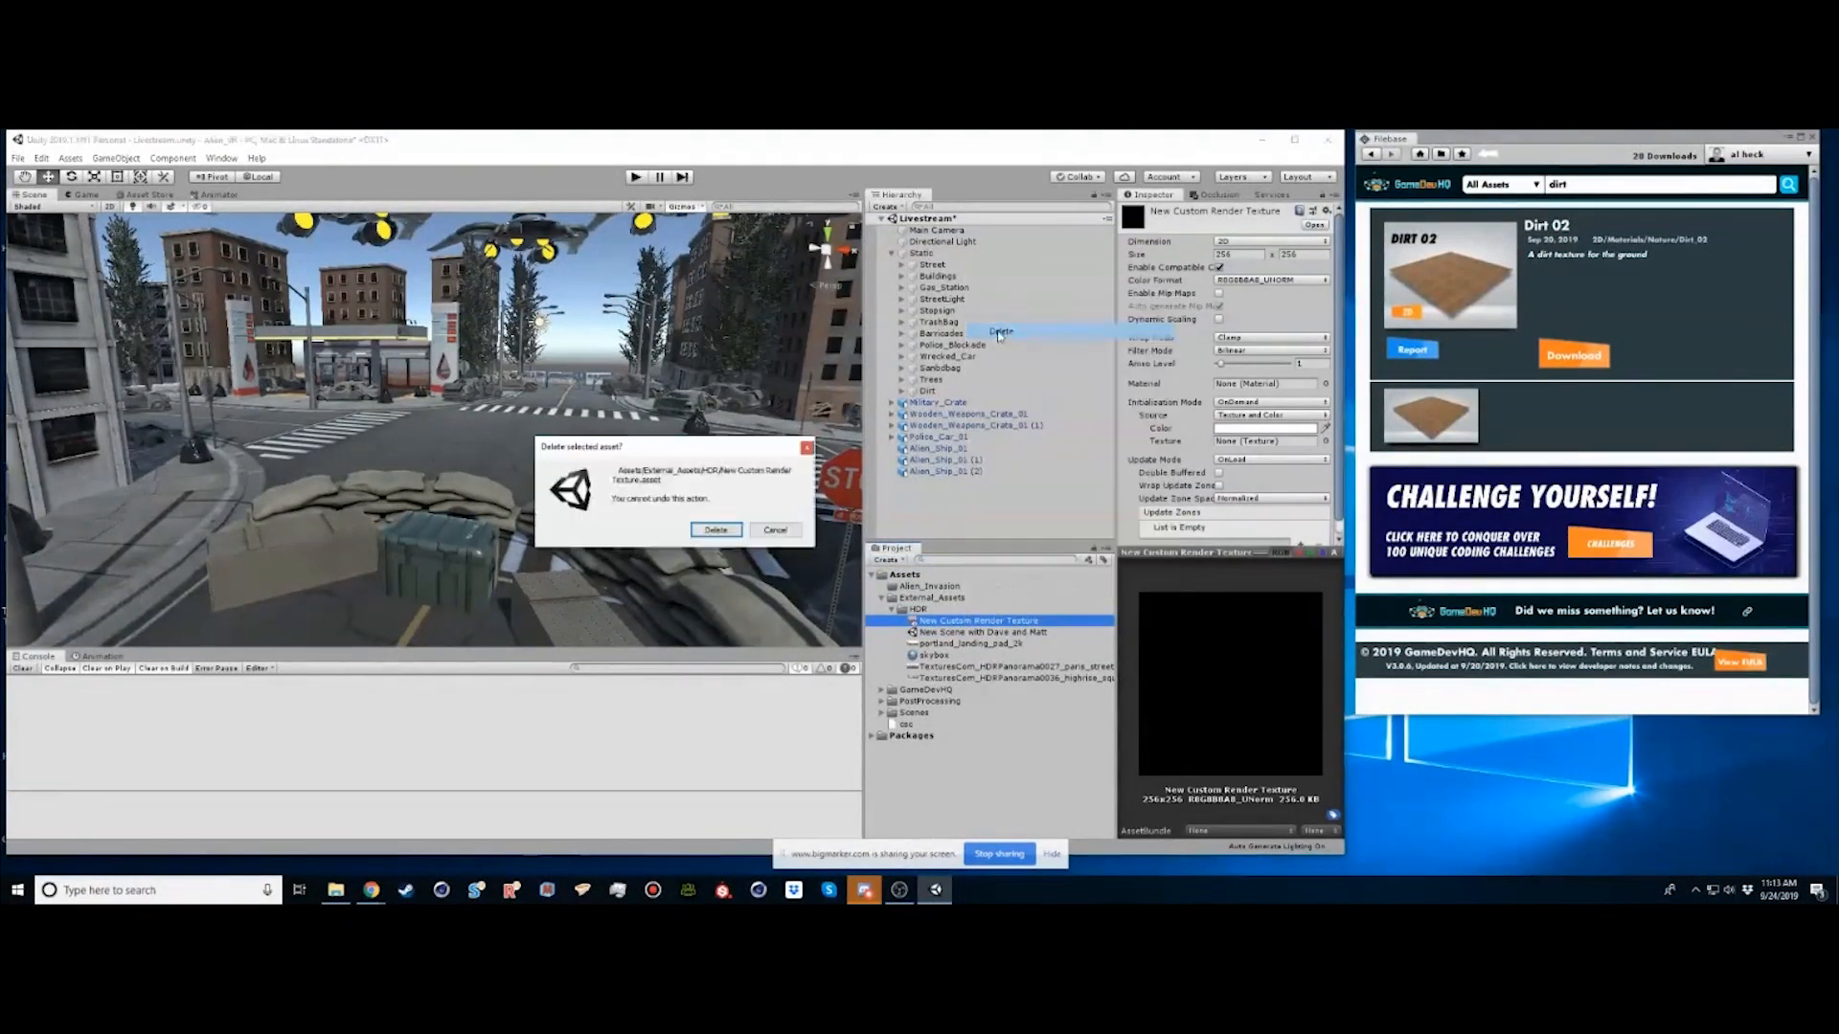
{"action": "left_click", "coordinate": [716, 529]}
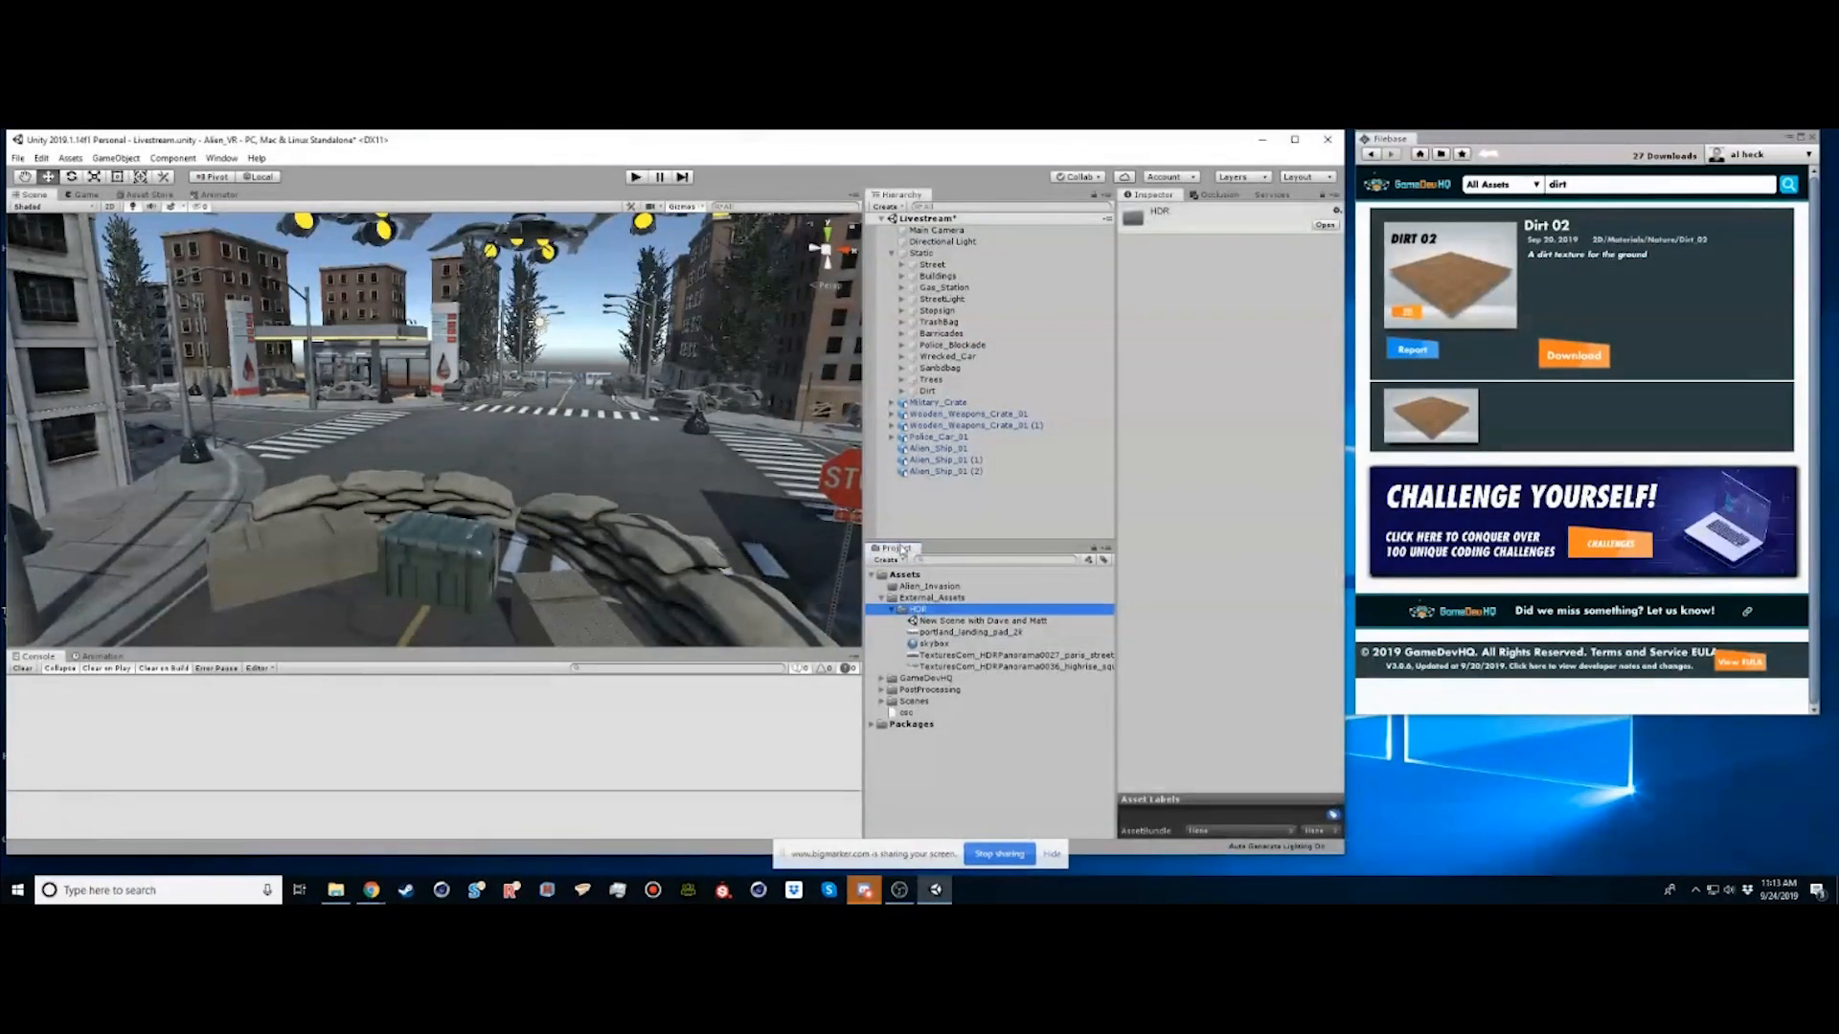
Create a new material in the HDR folder and name it Skybox_02
{"action": "left_click", "coordinate": [887, 560]}
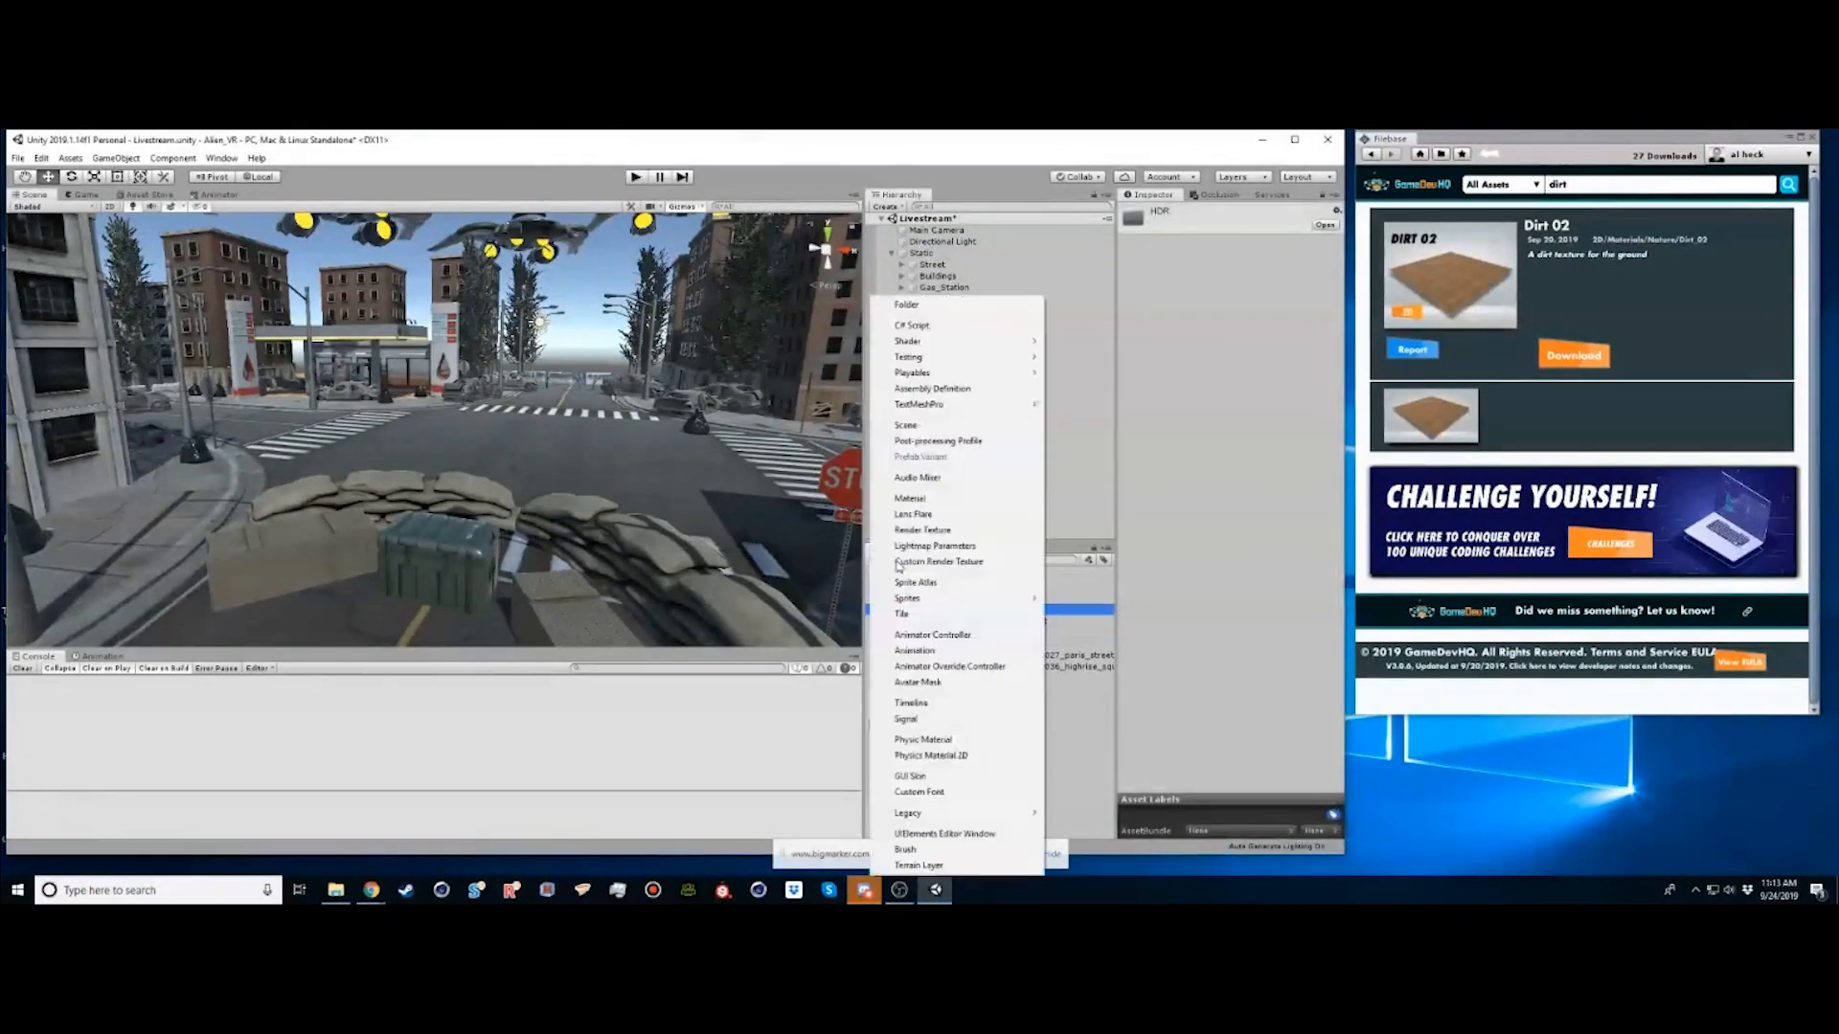
{"action": "left_click", "coordinate": [919, 499]}
{"action": "type", "text": "Skybox2"}
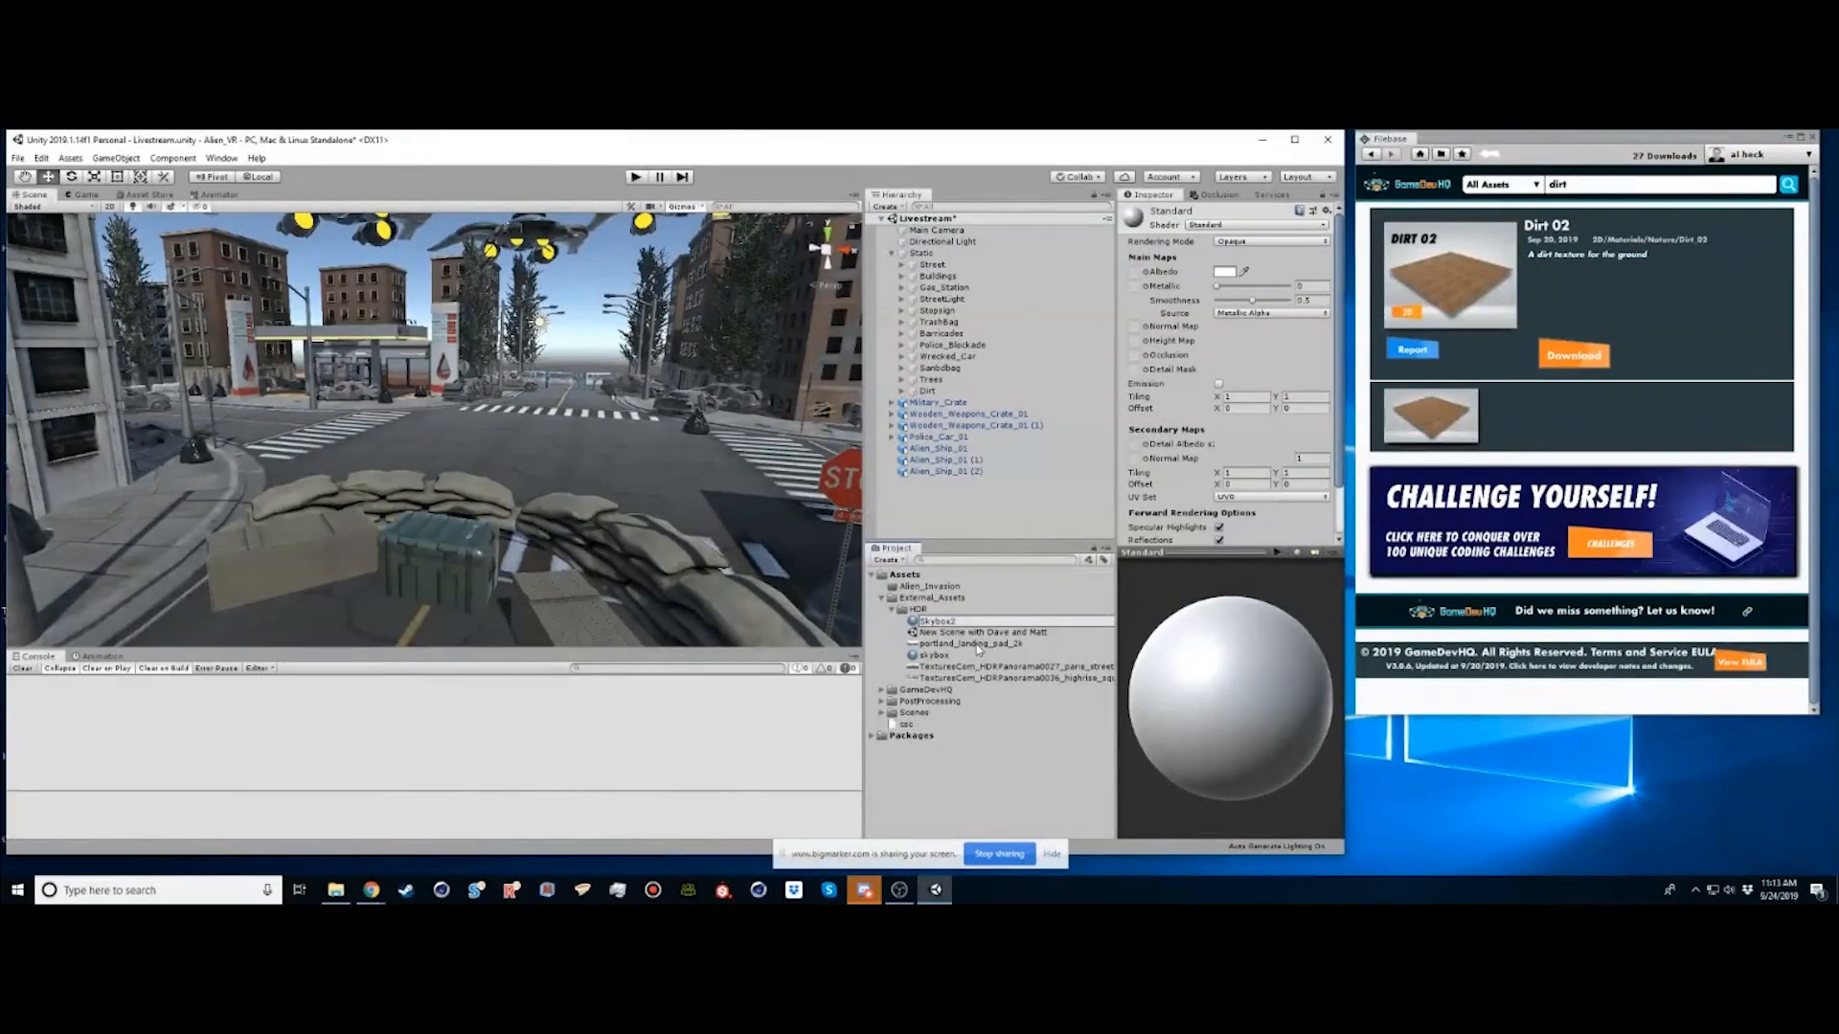
{"action": "key", "text": "Return"}
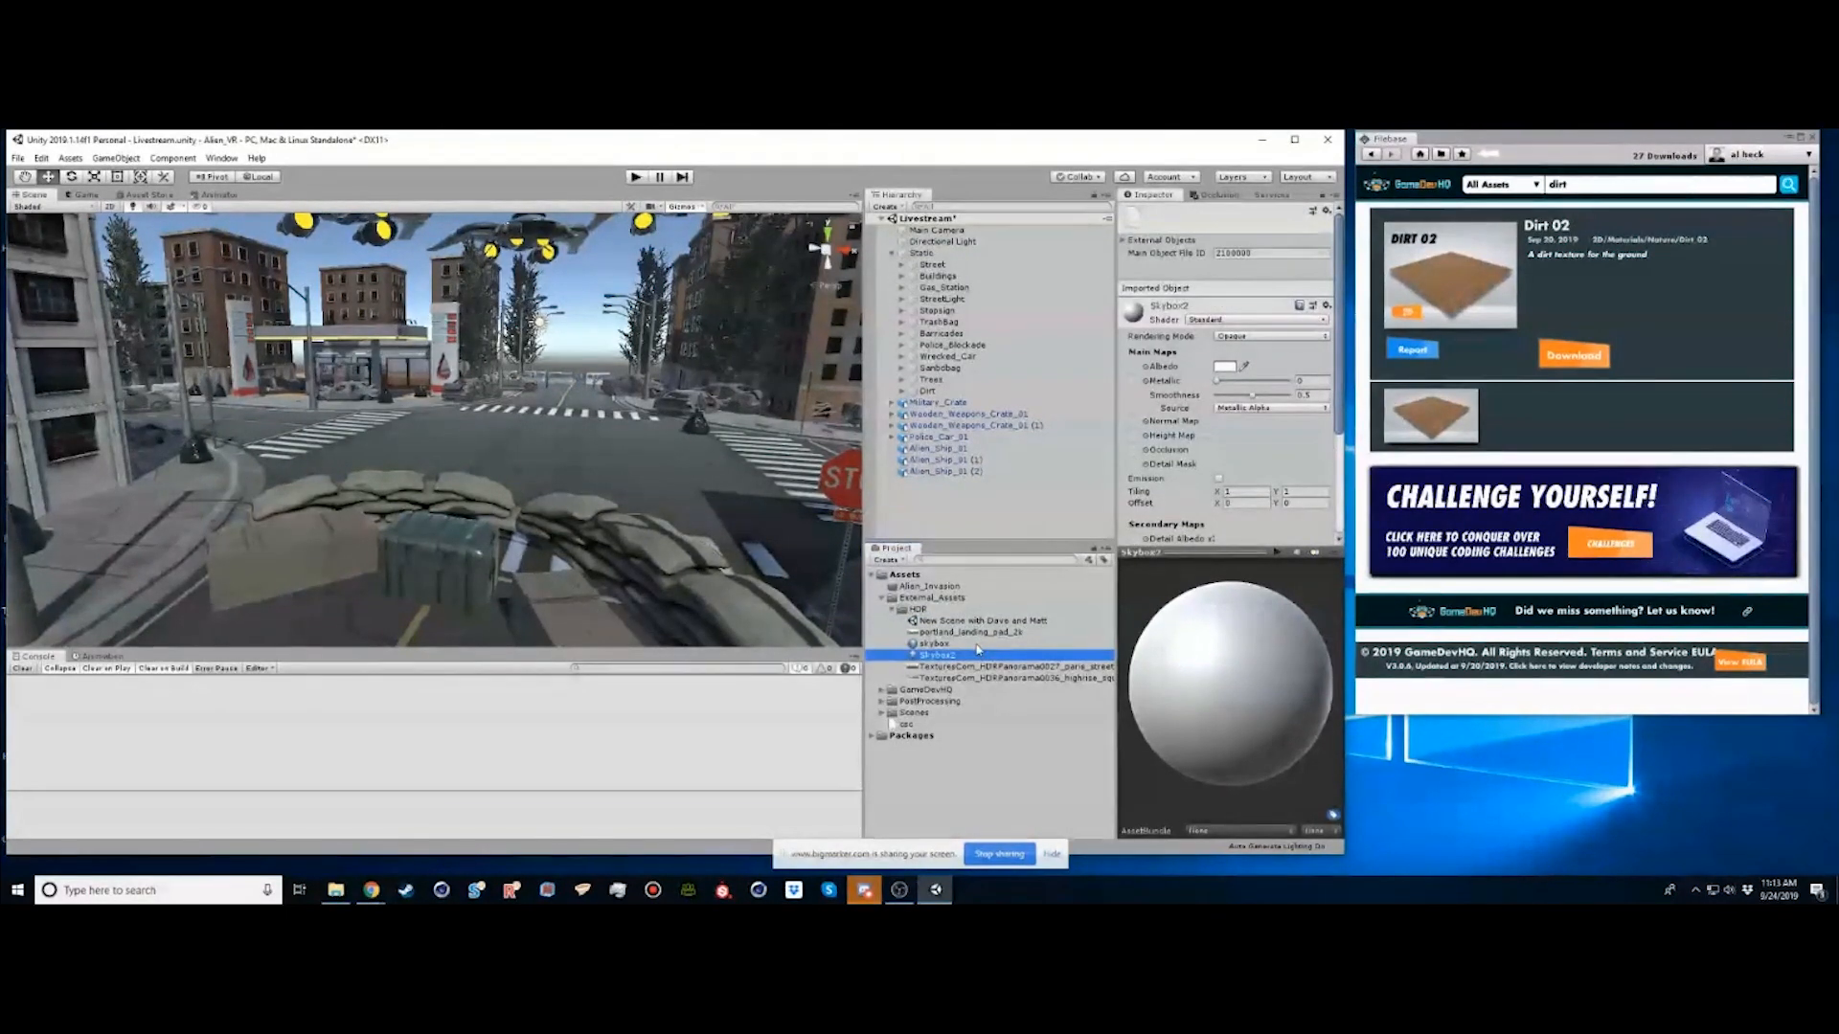
{"action": "left_click", "coordinate": [950, 657]}
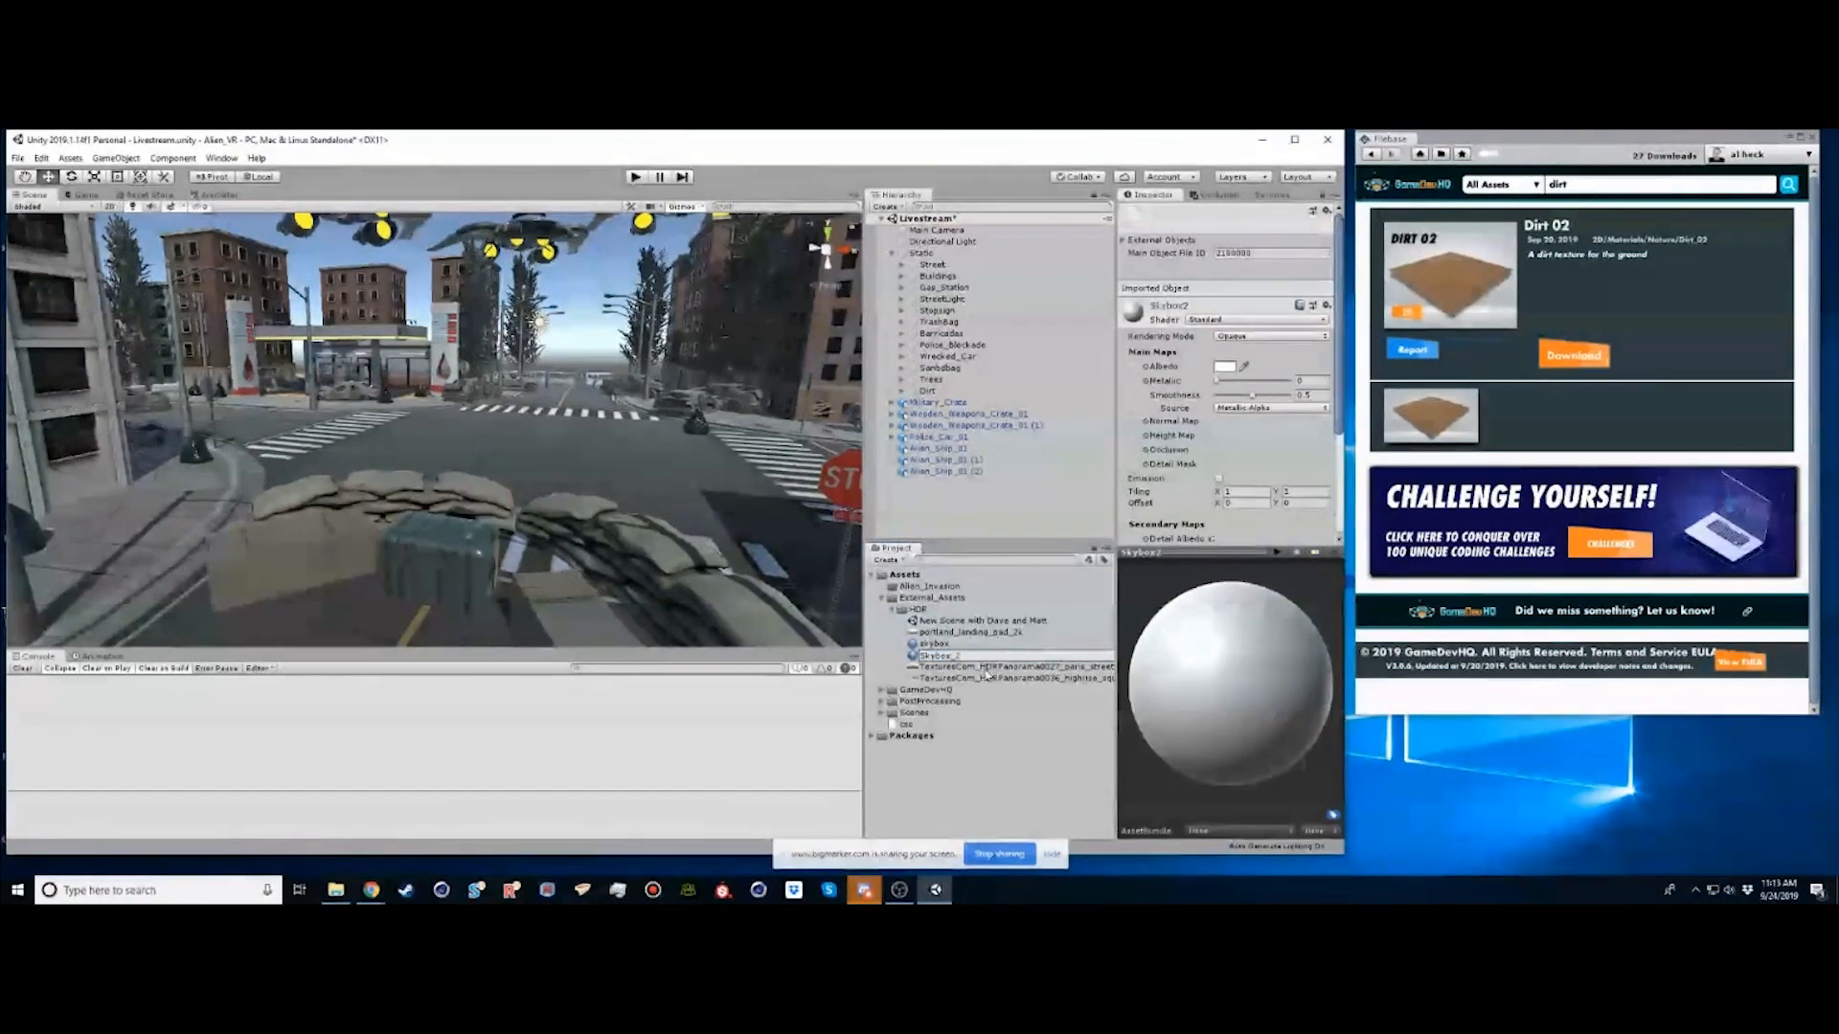
{"action": "key", "text": "Return"}
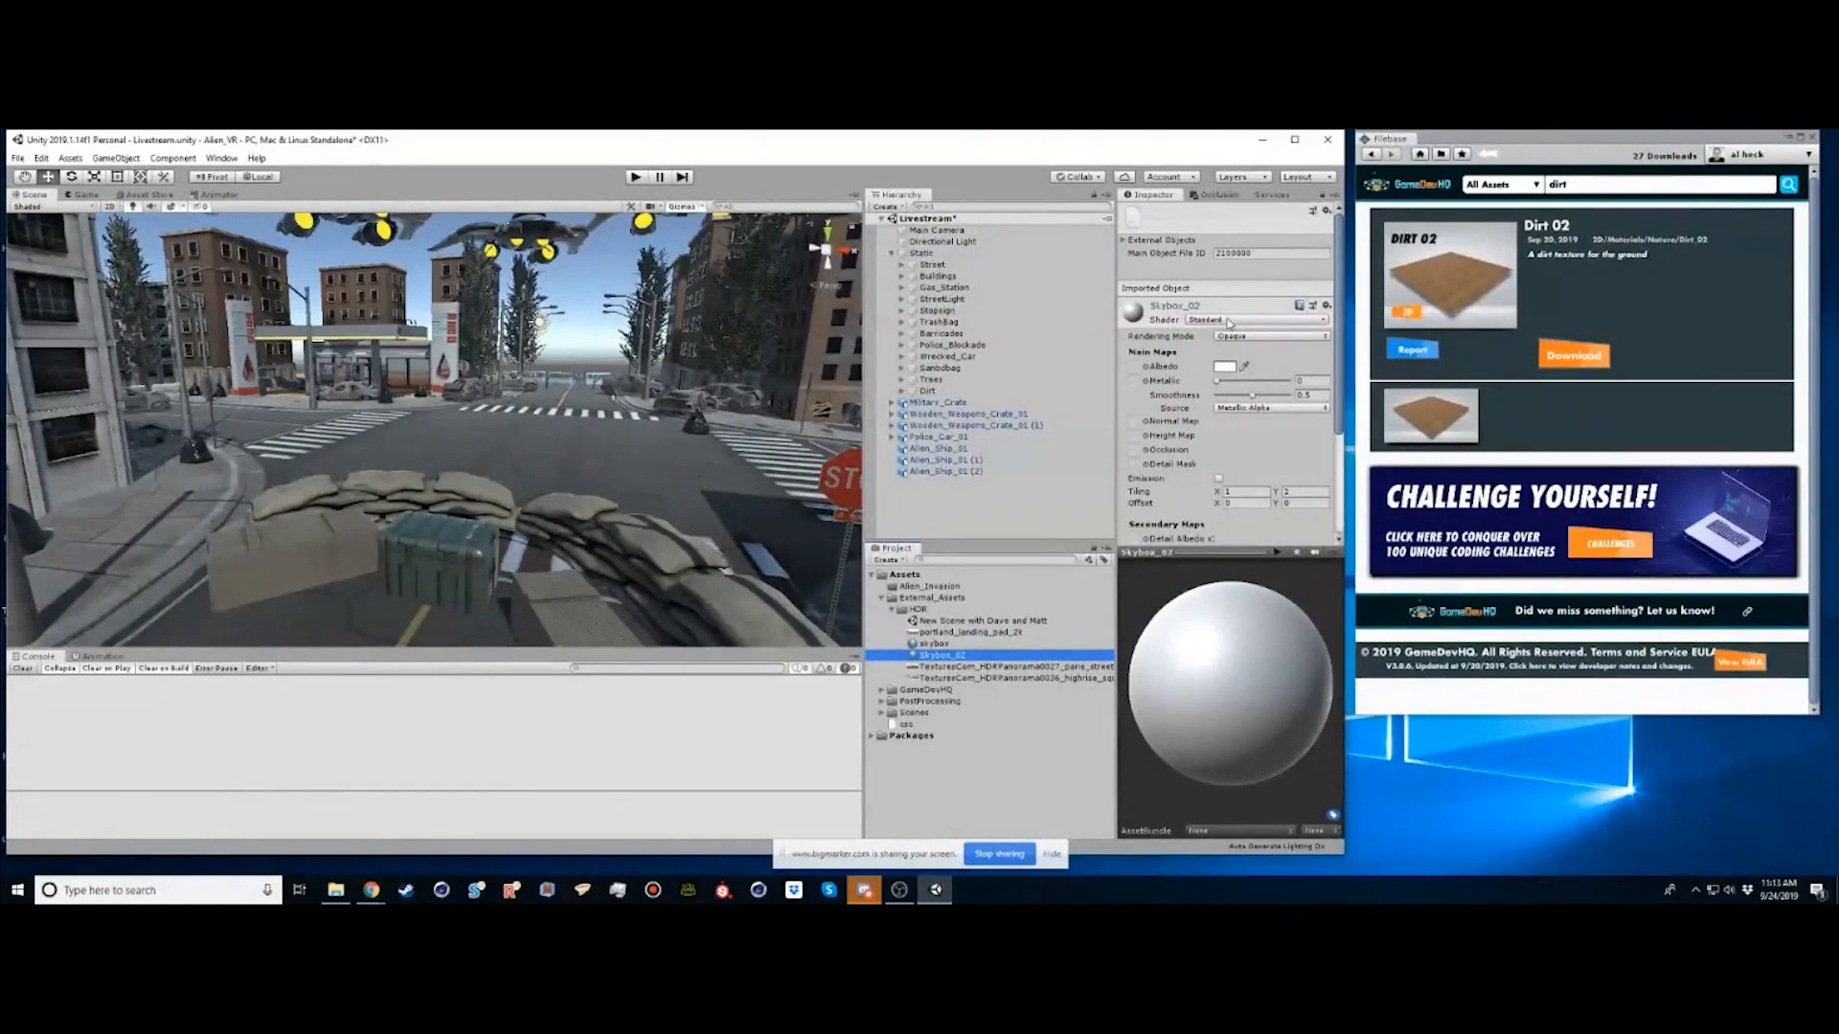
Set the Skybox_02 material's shader to Skybox/Panoramic and assign portland_landing_pad_2k as its Spherical (HDR) texture
{"action": "left_click", "coordinate": [1230, 320]}
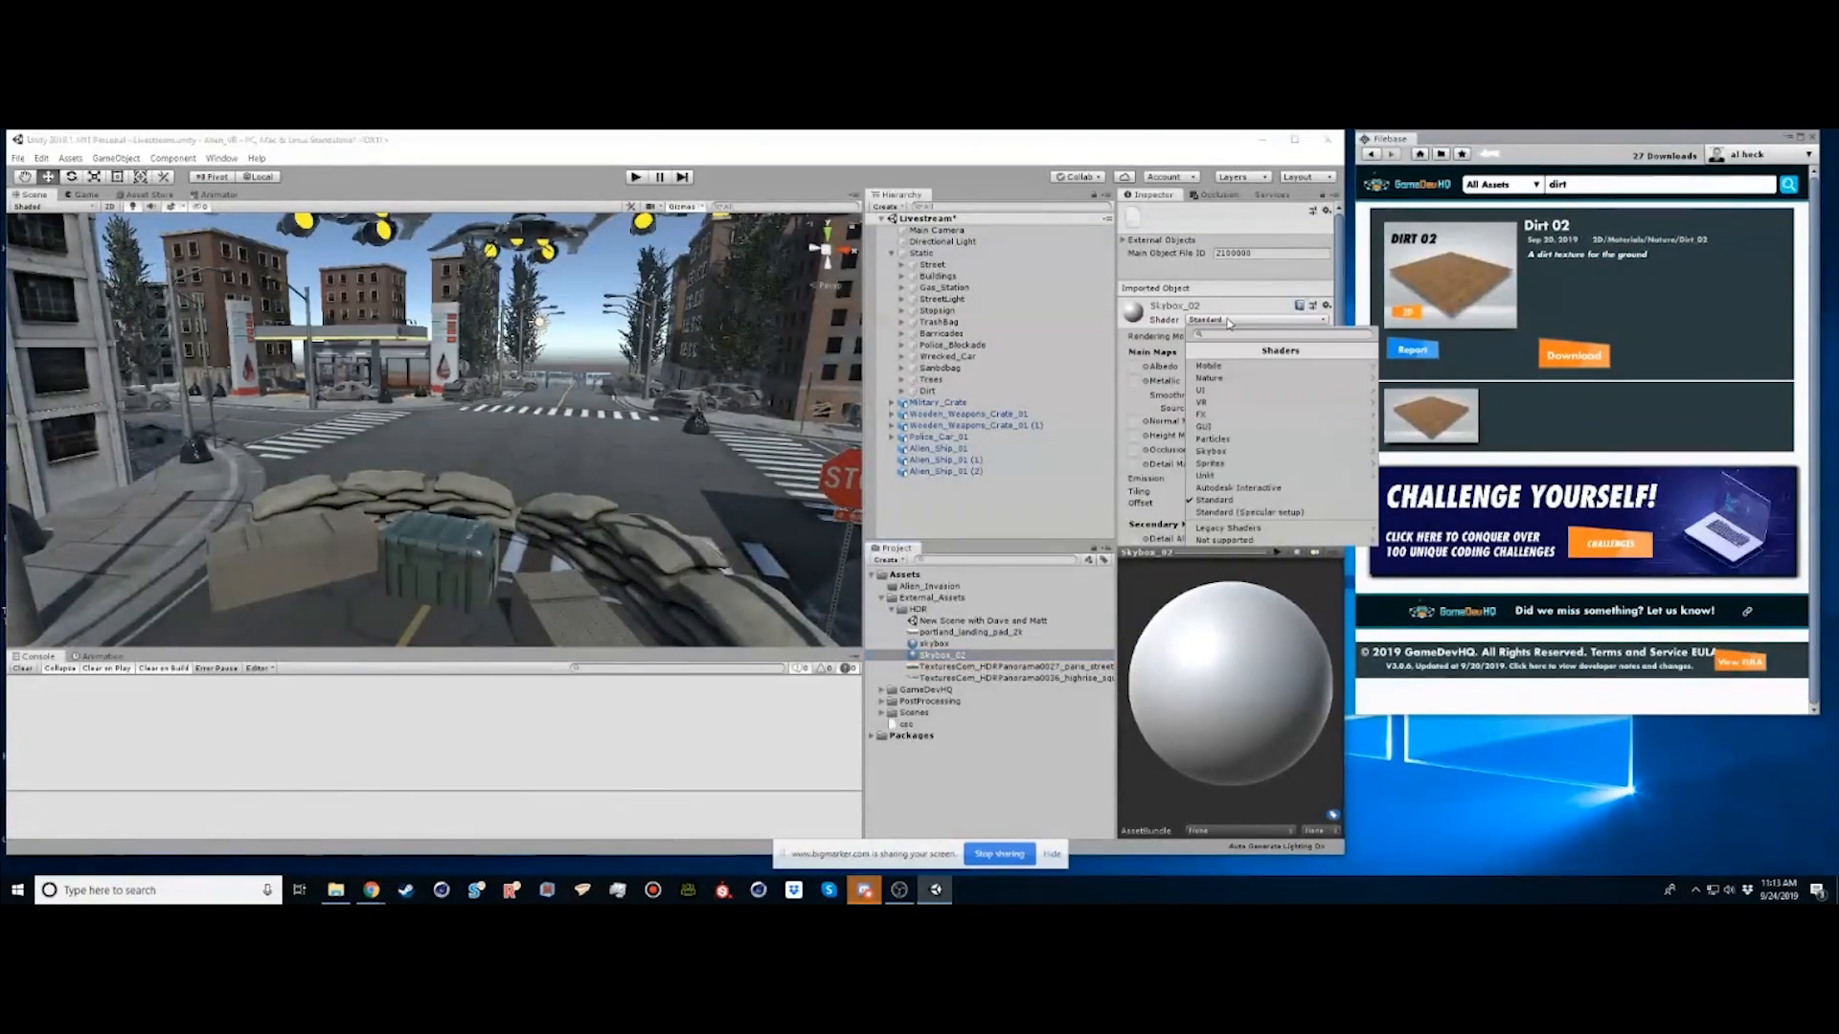
{"action": "left_click", "coordinate": [1211, 452]}
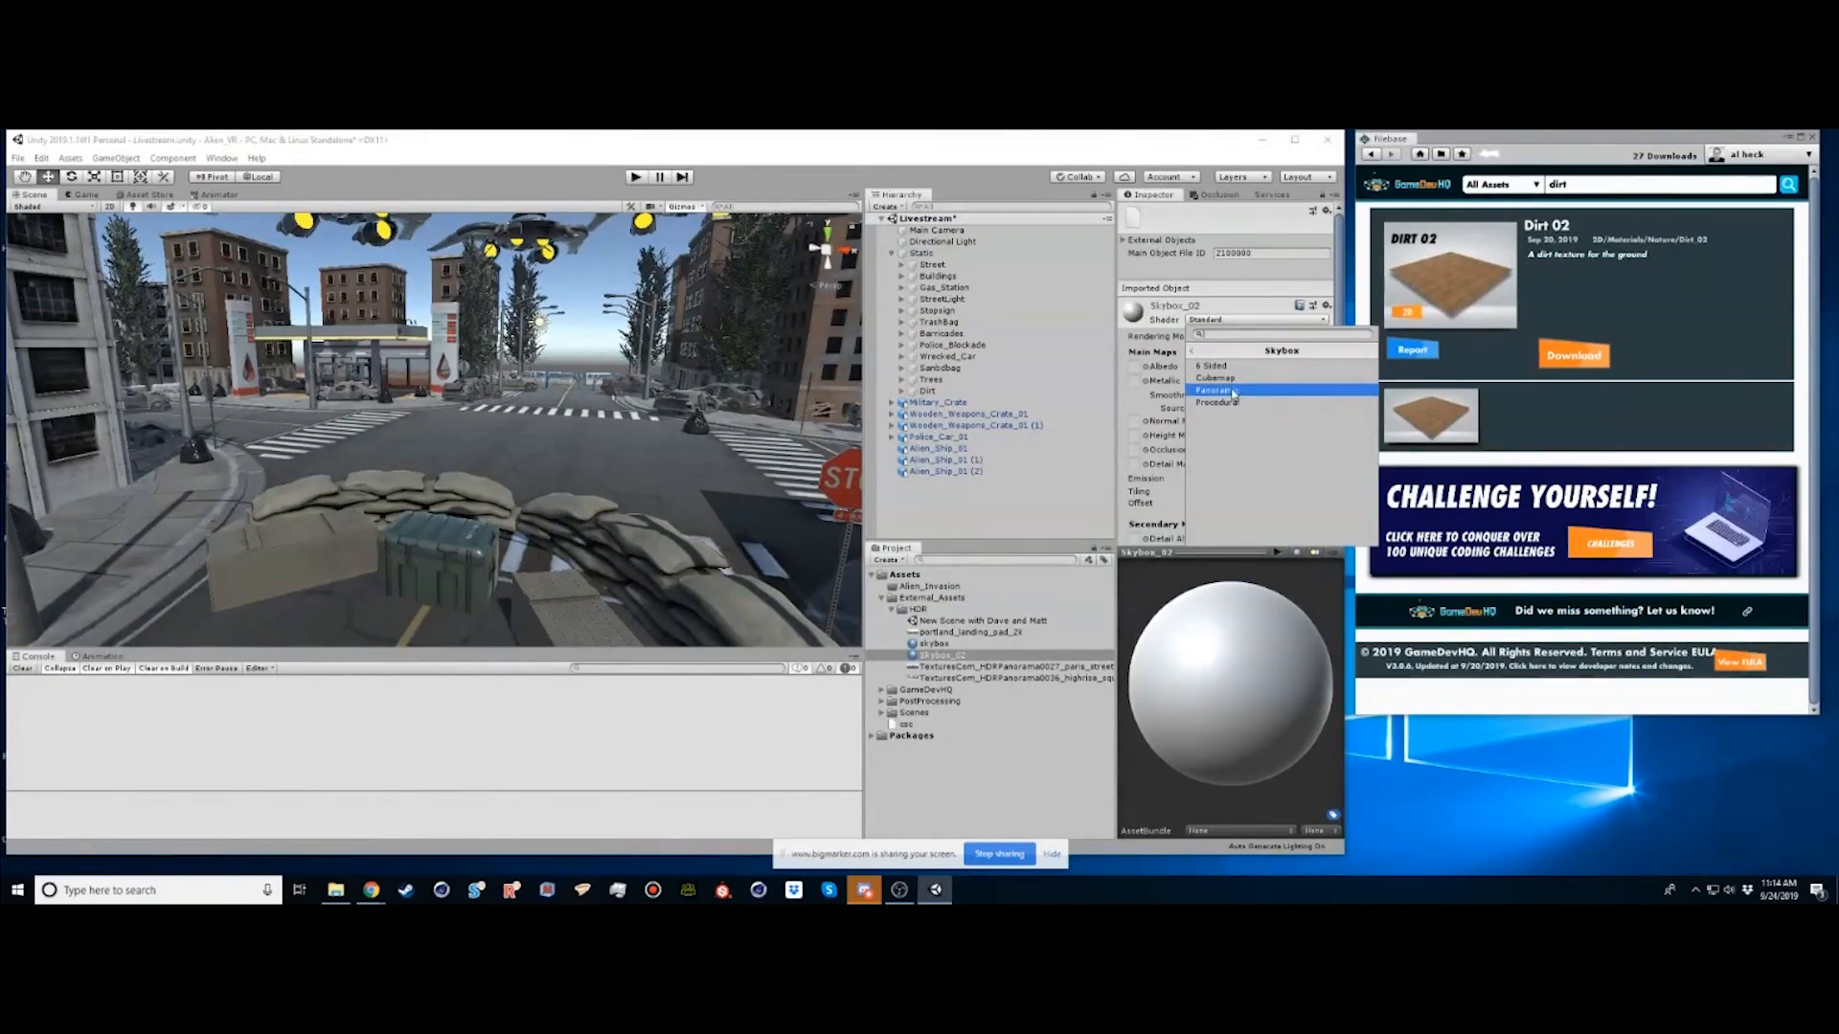
{"action": "left_click", "coordinate": [1231, 391]}
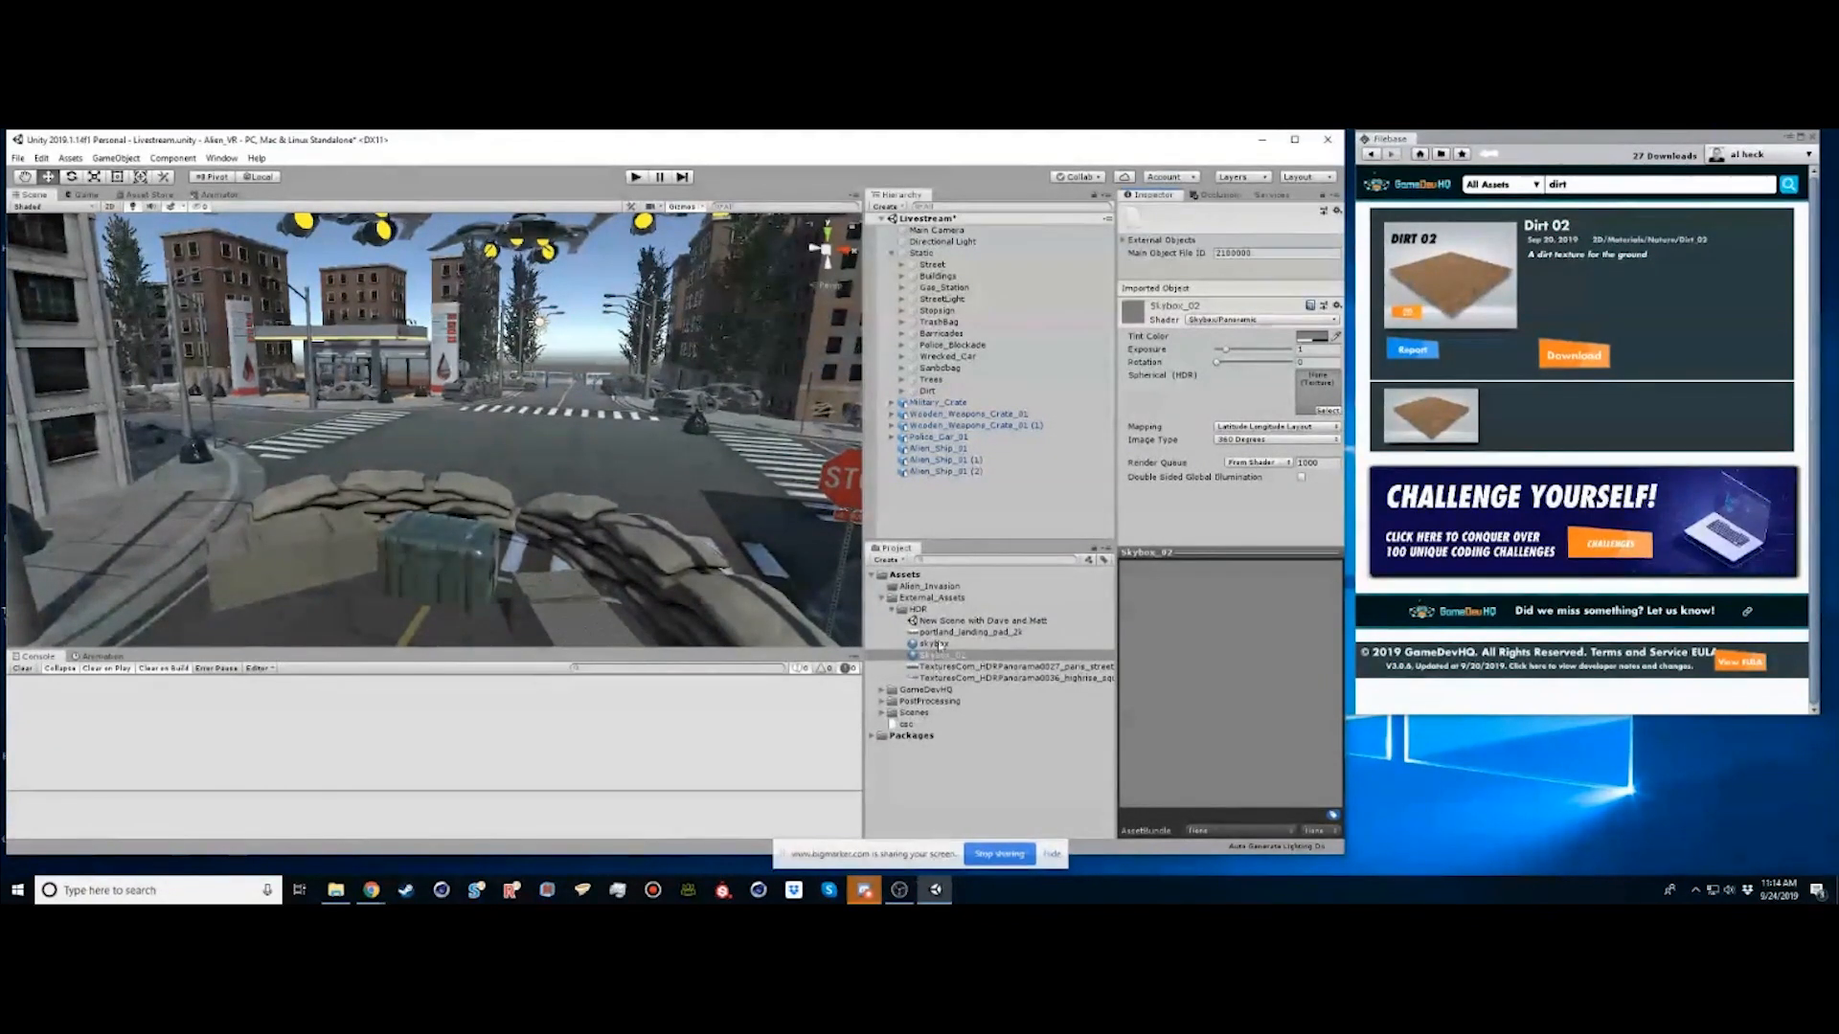
{"action": "left_click_drag", "start_coordinate": [944, 638], "coordinate": [1248, 545]}
{"action": "left_click_drag", "start_coordinate": [1337, 399], "coordinate": [1326, 392]}
{"action": "left_click_drag", "start_coordinate": [1296, 684], "coordinate": [1017, 730]}
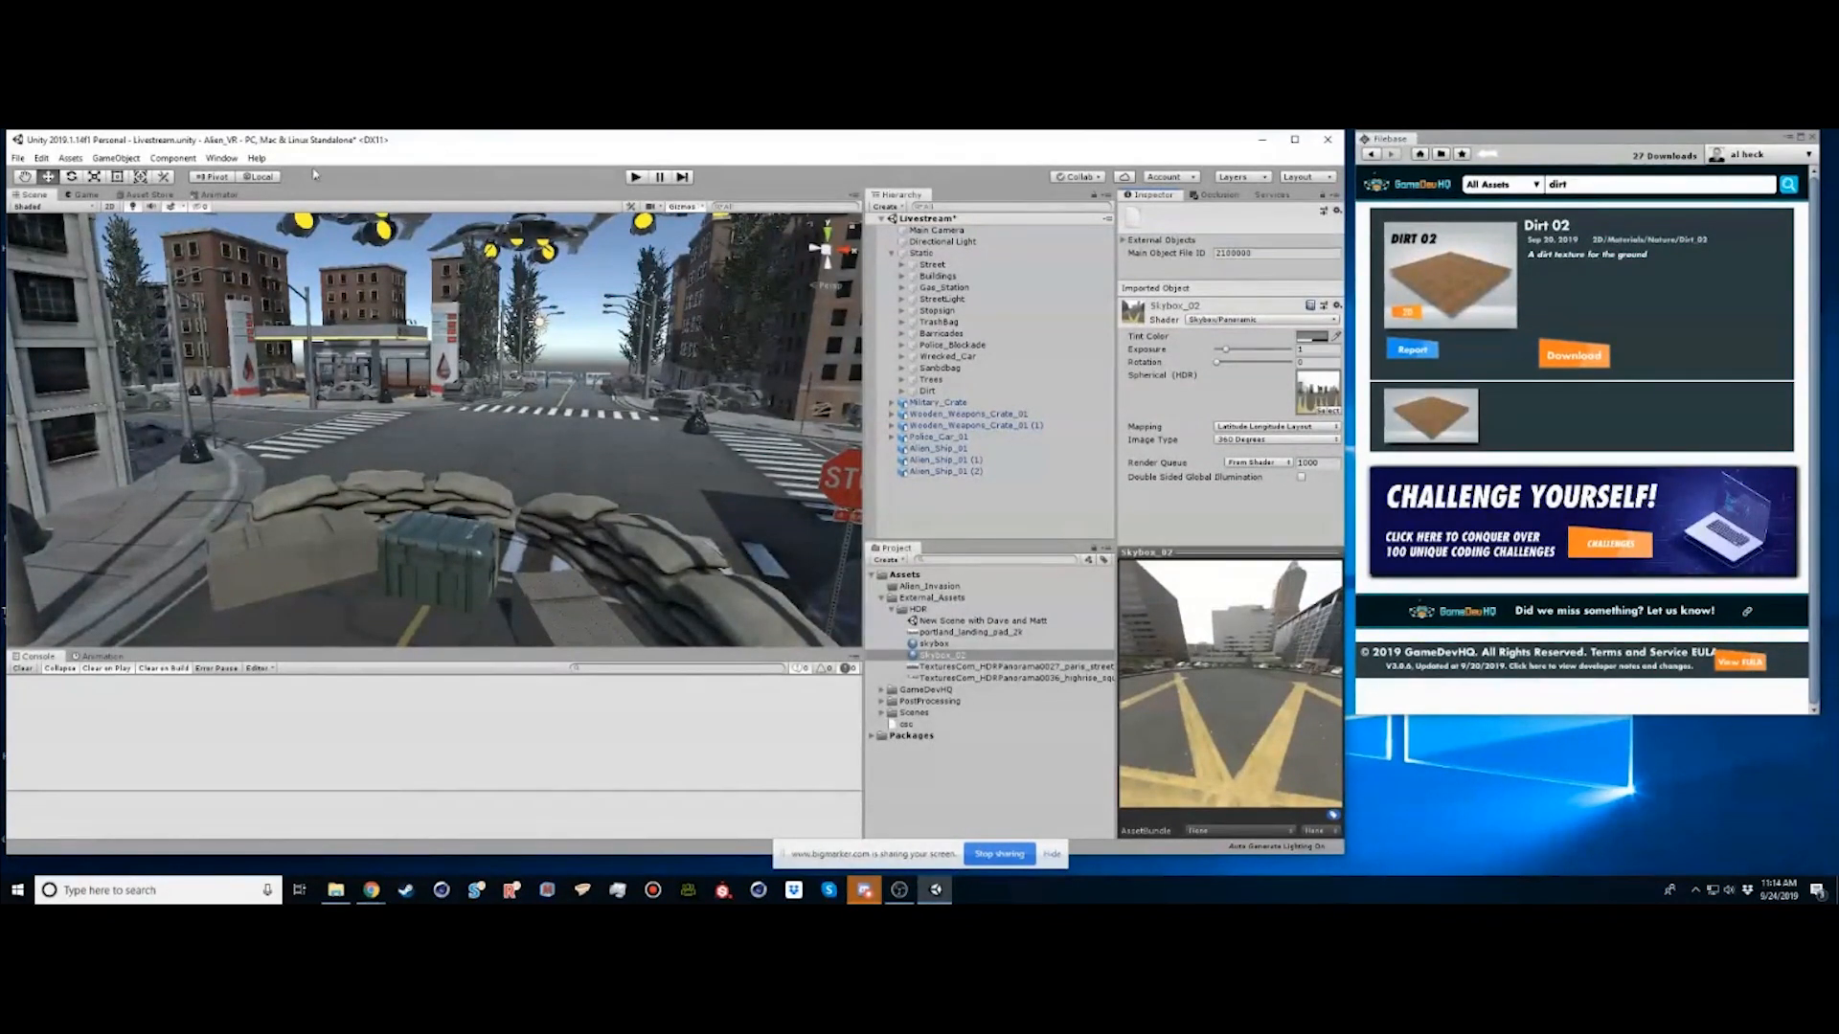
Open the Lighting settings and assign the Skybox_02 material as the scene's environment skybox
{"action": "left_click", "coordinate": [221, 158]}
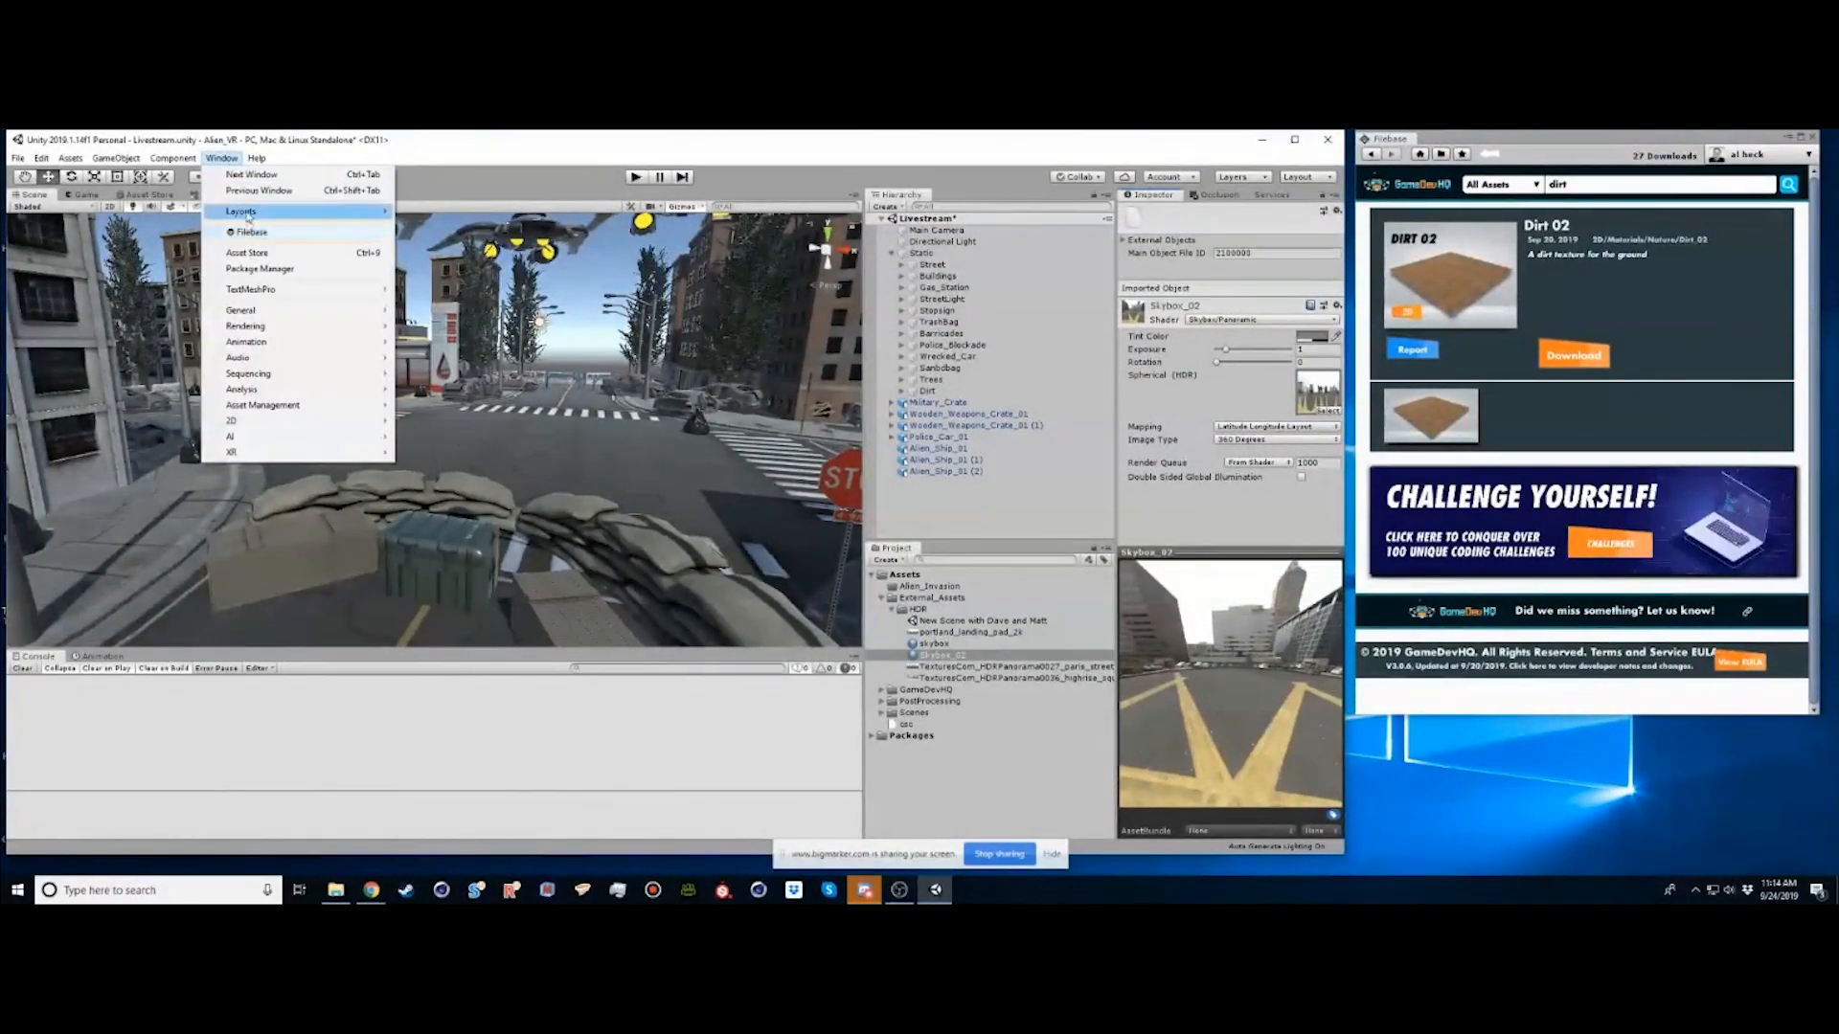
{"action": "mouse_move", "coordinate": [247, 326]}
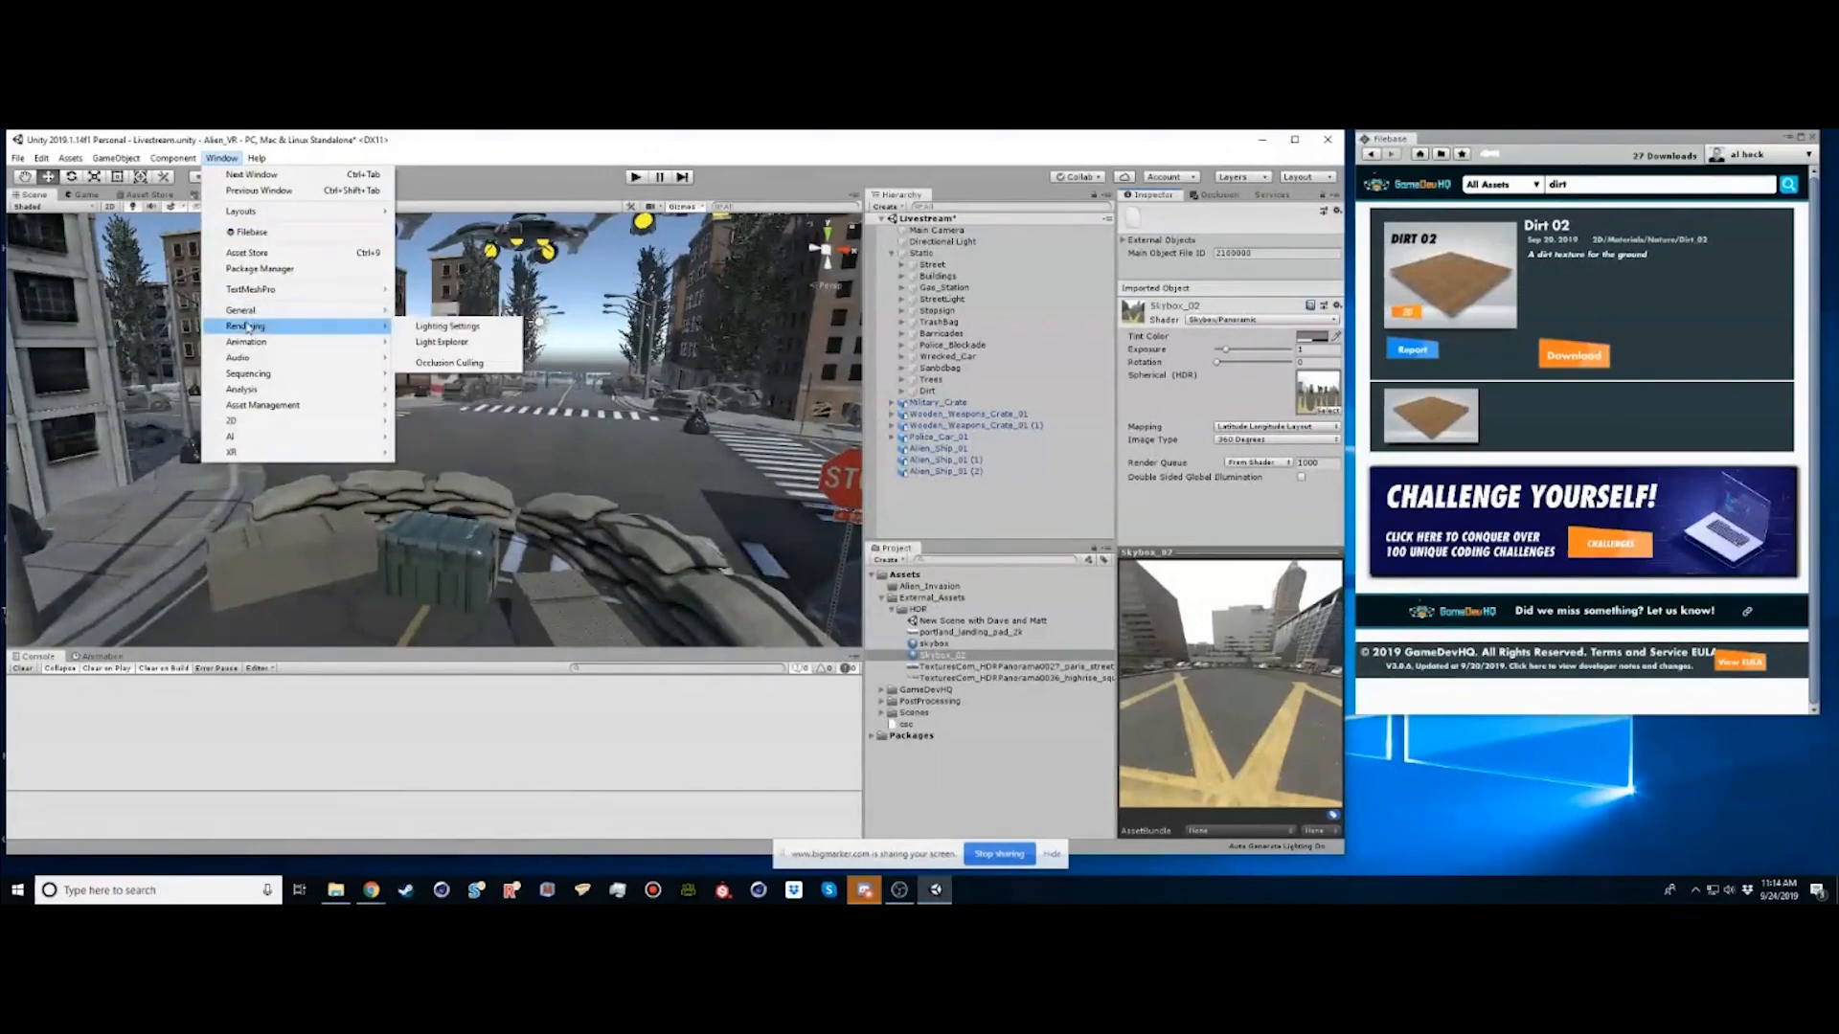
{"action": "left_click", "coordinate": [499, 329]}
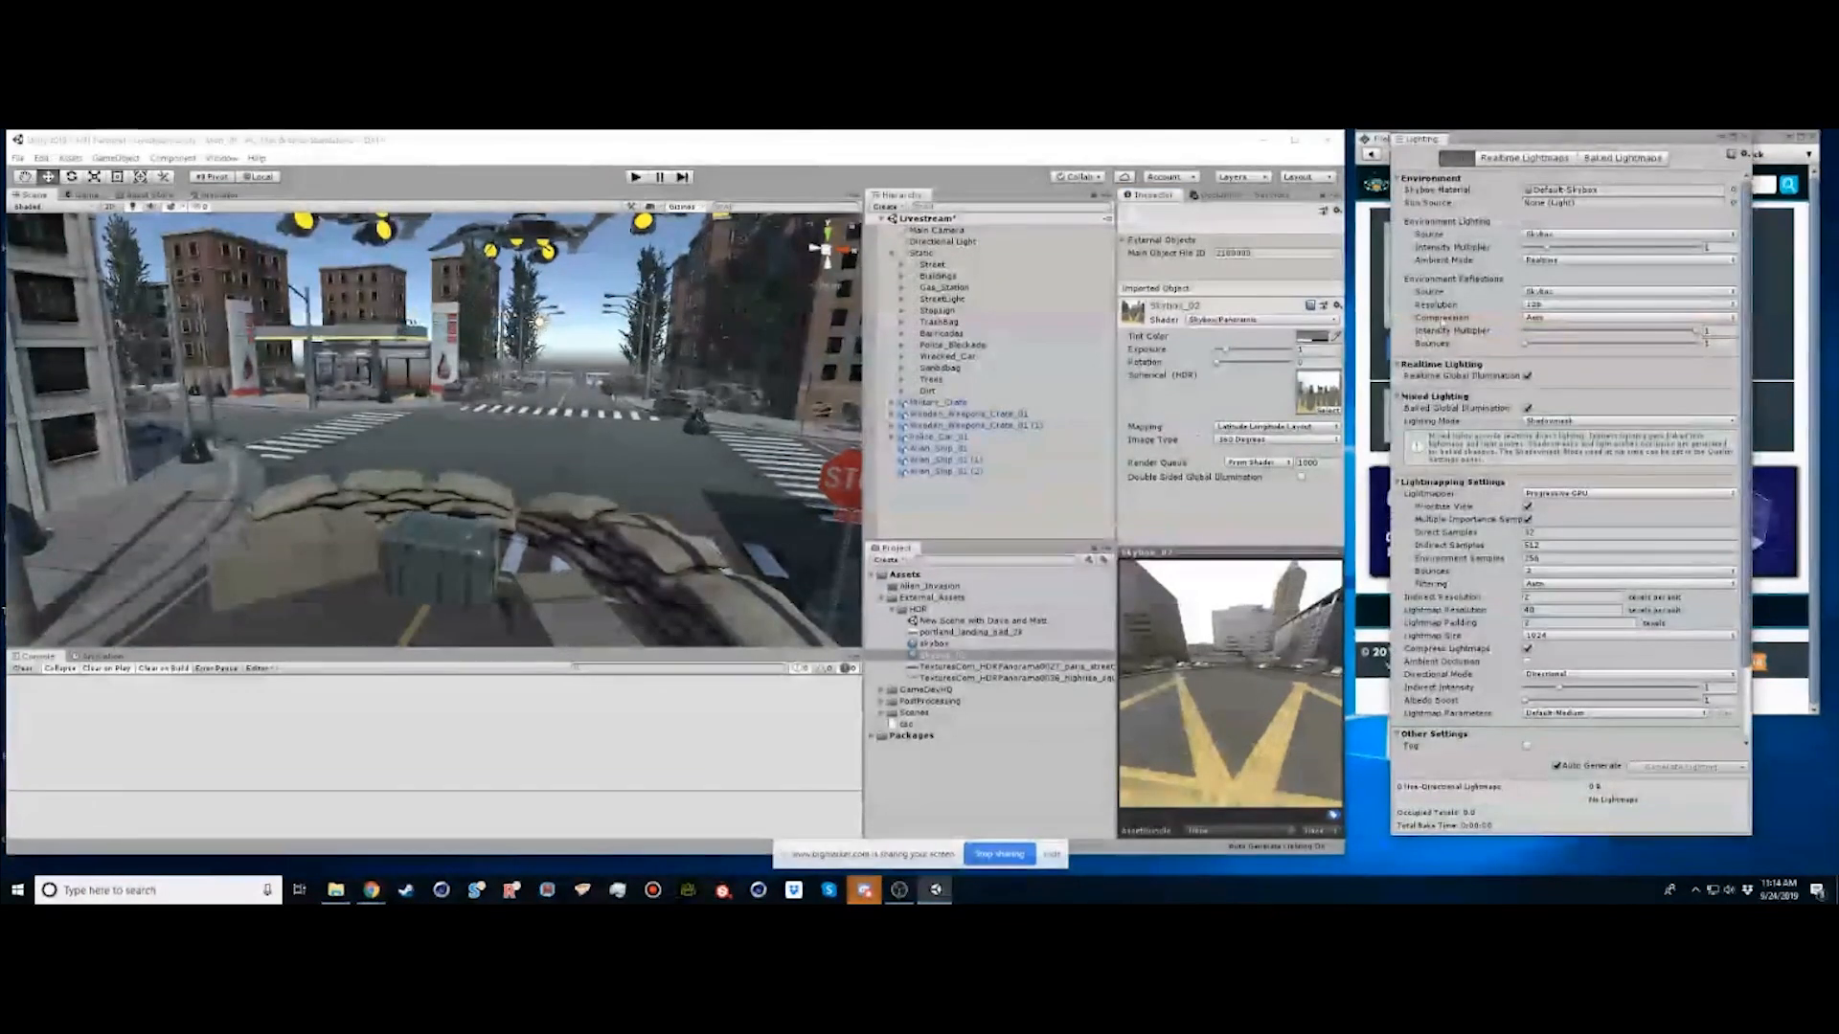
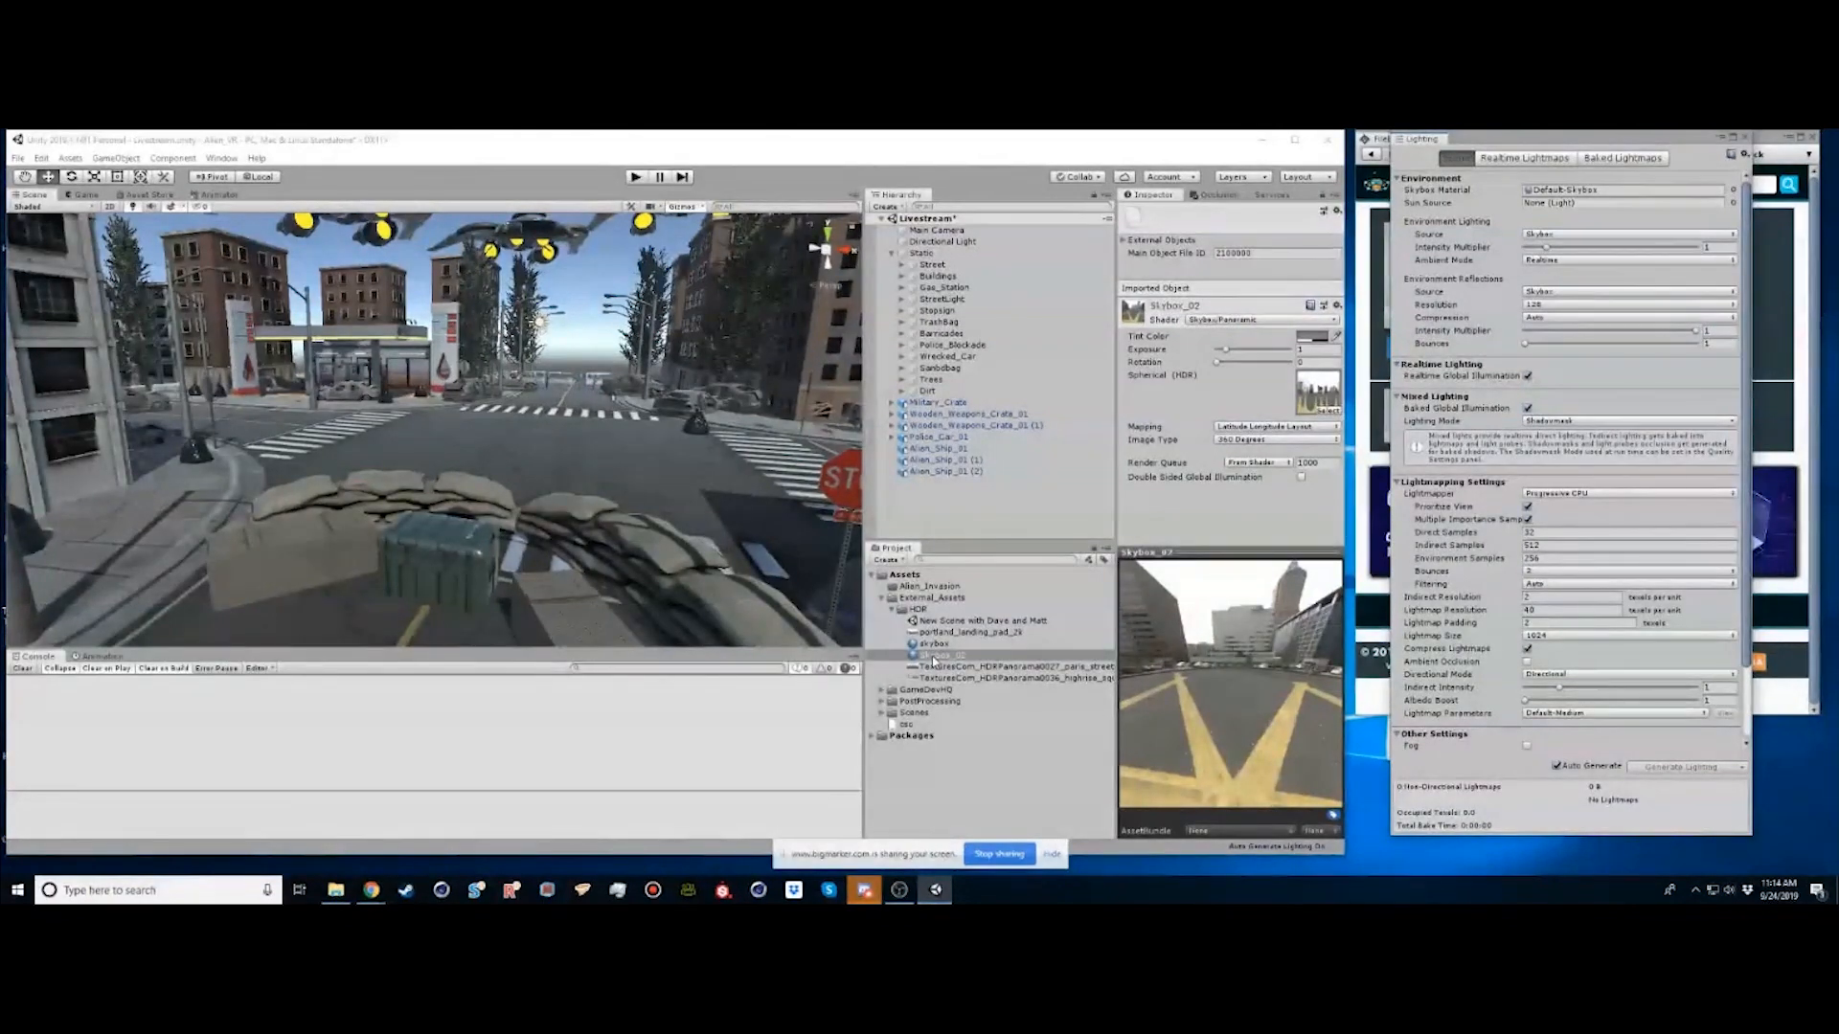
{"action": "left_click_drag", "start_coordinate": [924, 658], "coordinate": [1429, 755]}
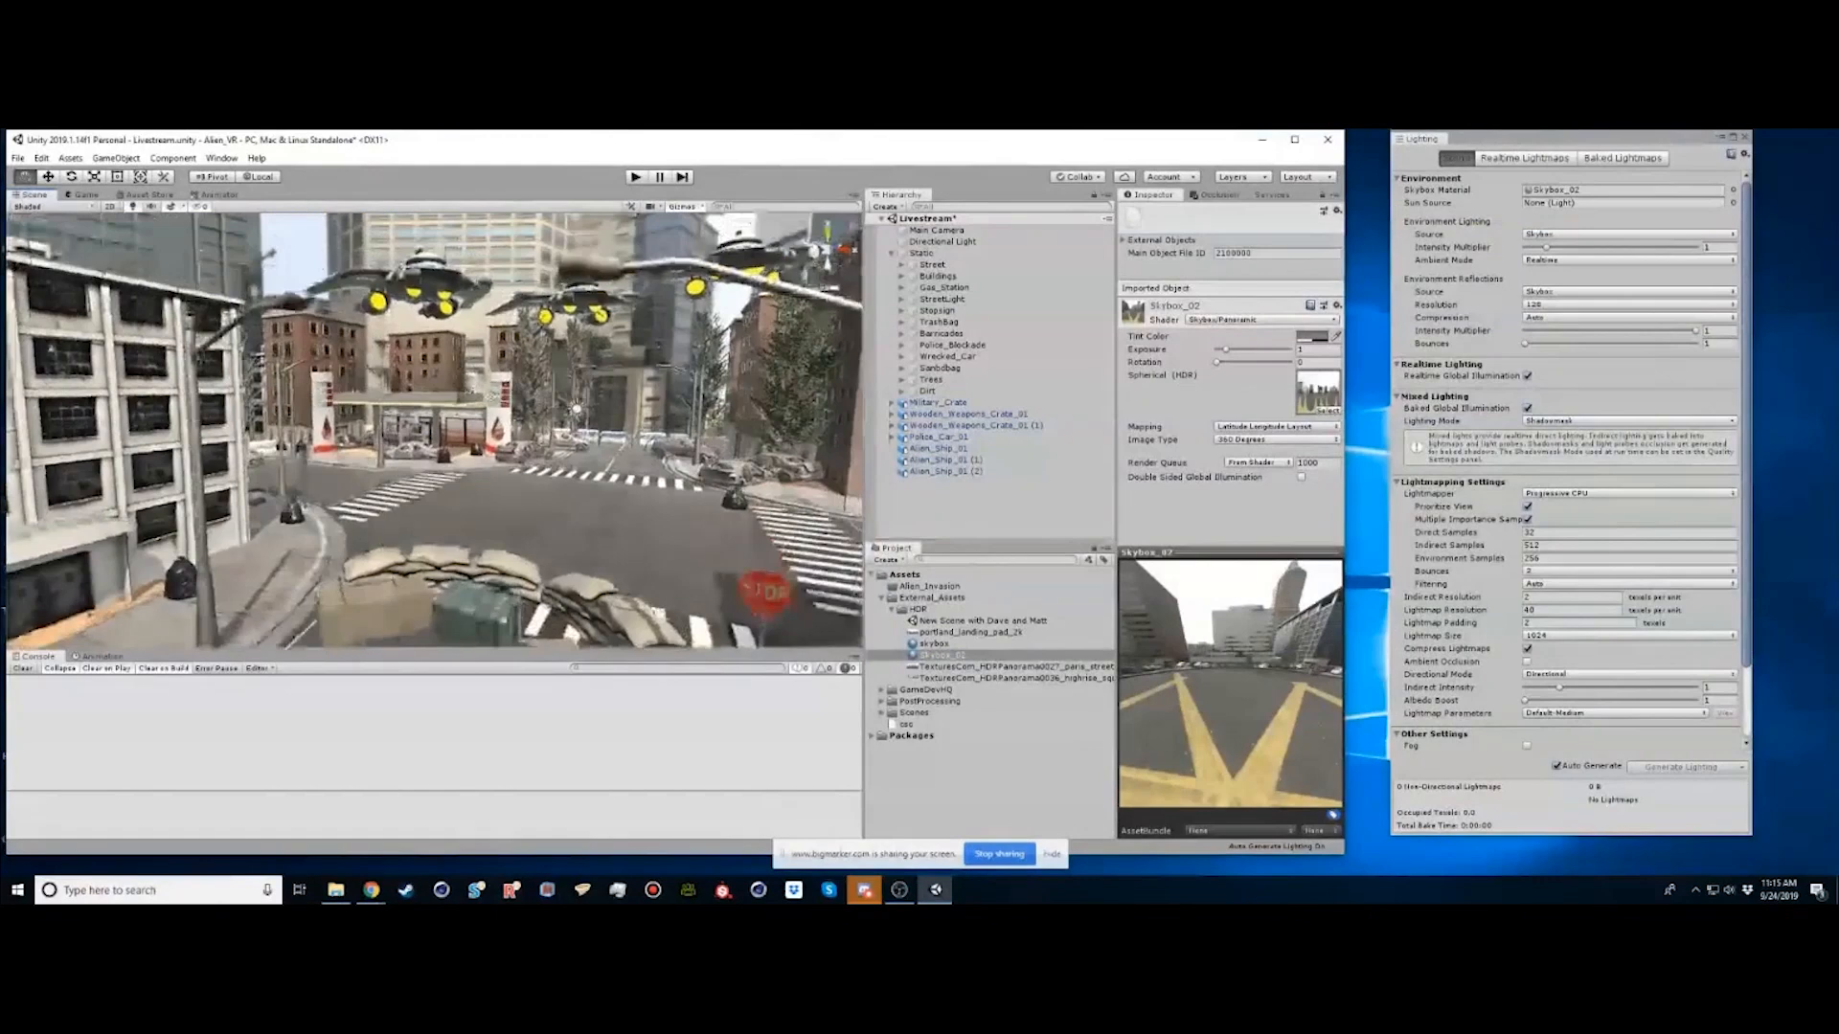
{"action": "left_click_drag", "start_coordinate": [430, 431], "coordinate": [469, 383], "text": "alt"}
{"action": "right_click_drag", "start_coordinate": [470, 383], "coordinate": [376, 412], "text": "alt"}
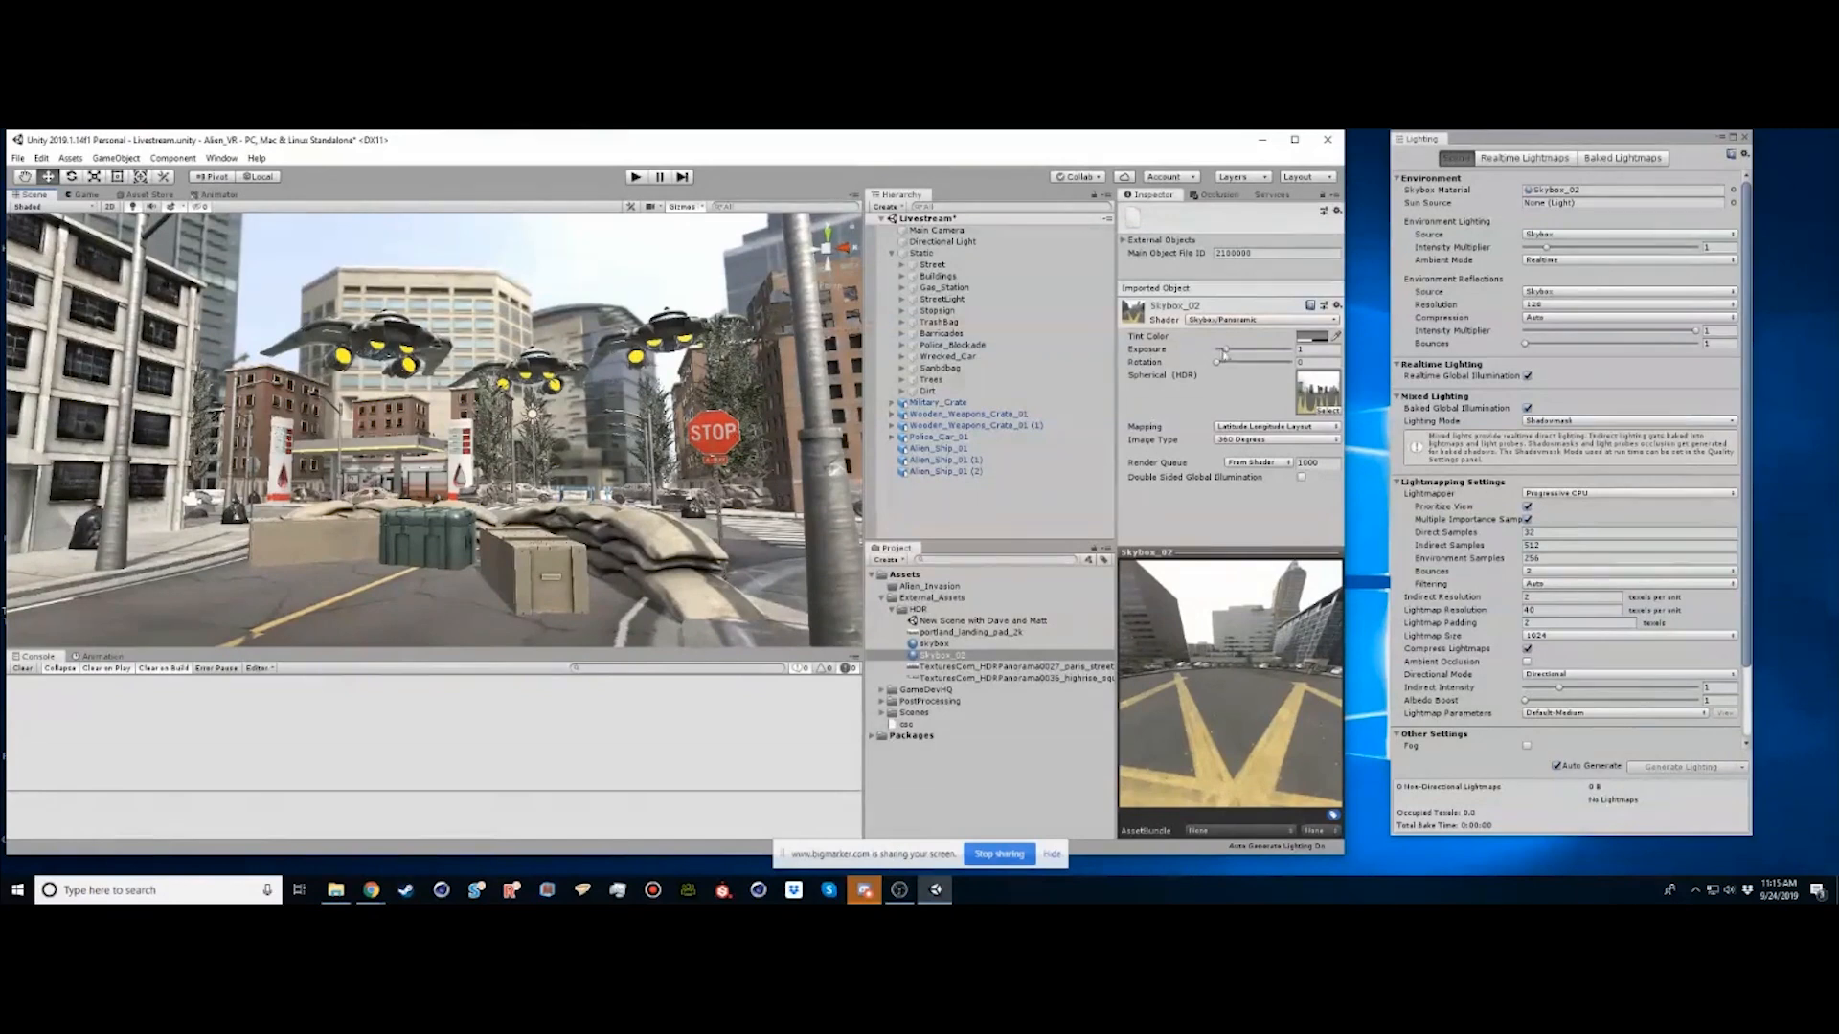
Lower the Skybox_02 material's Exposure to about 0.5 to darken the sky
{"action": "left_click_drag", "start_coordinate": [1226, 354], "coordinate": [1223, 353]}
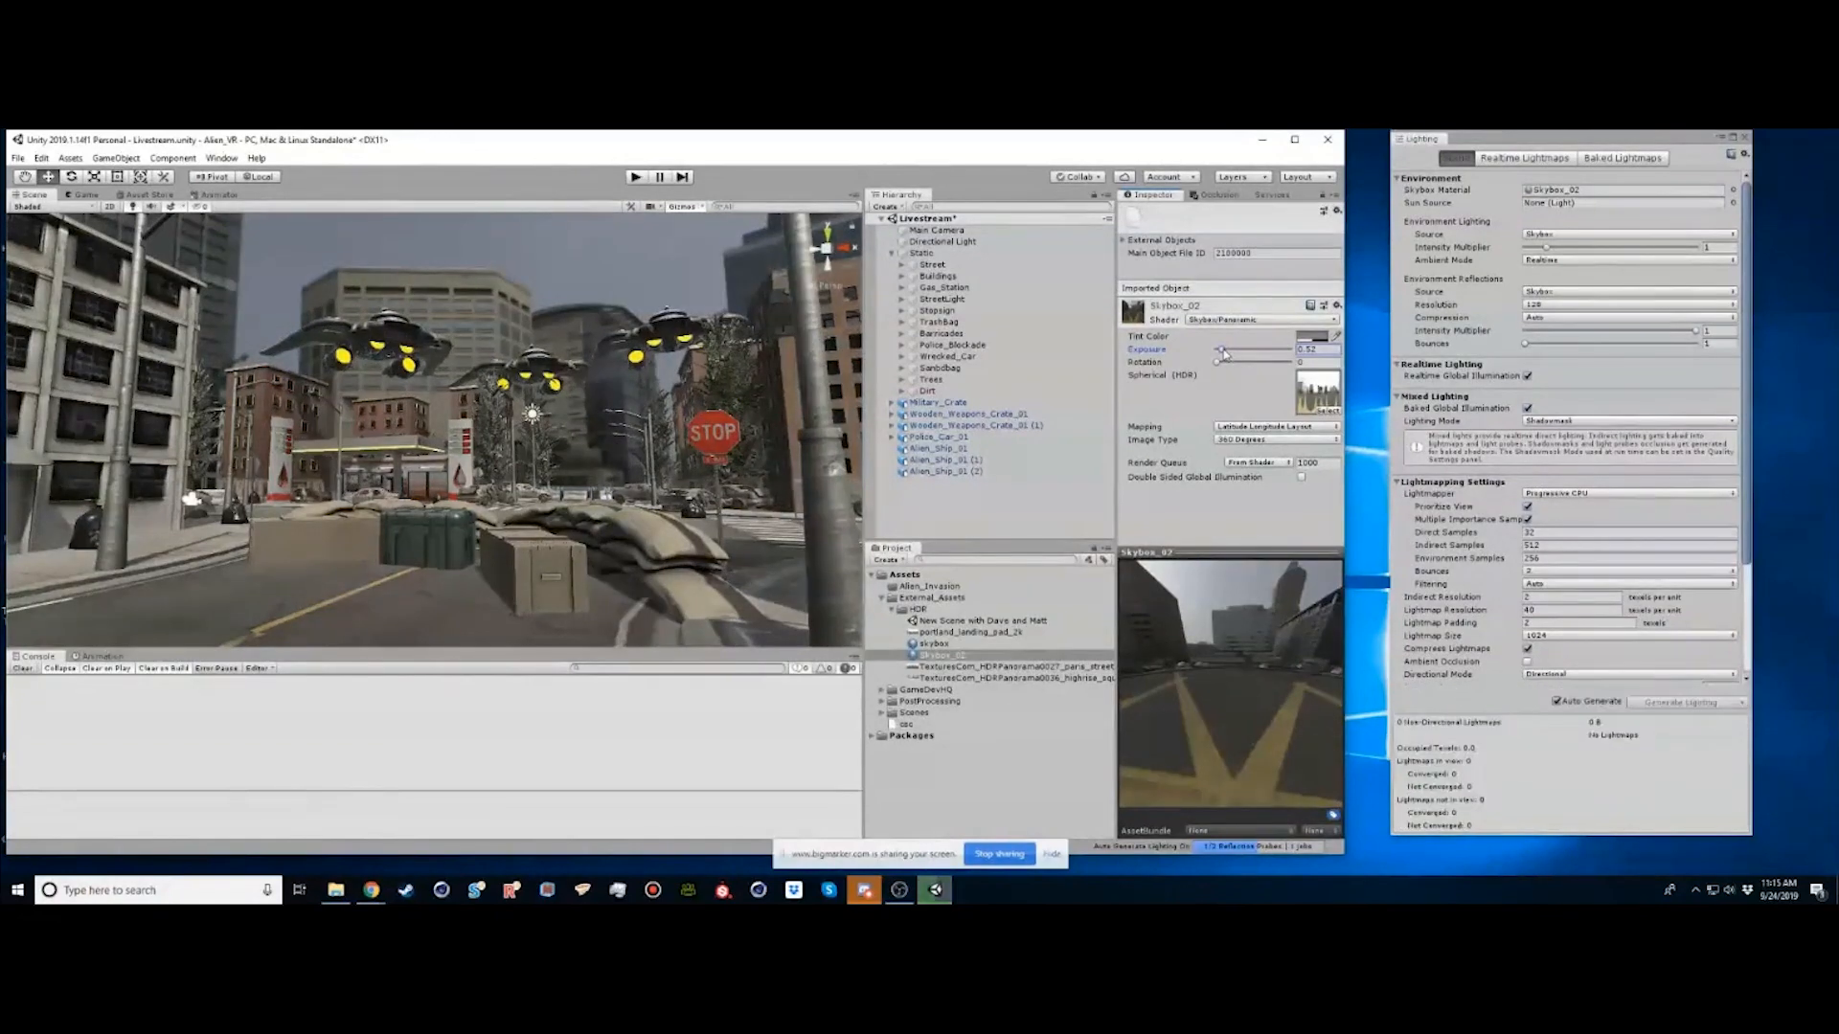
{"action": "left_click_drag", "start_coordinate": [458, 488], "coordinate": [599, 503], "text": "alt"}
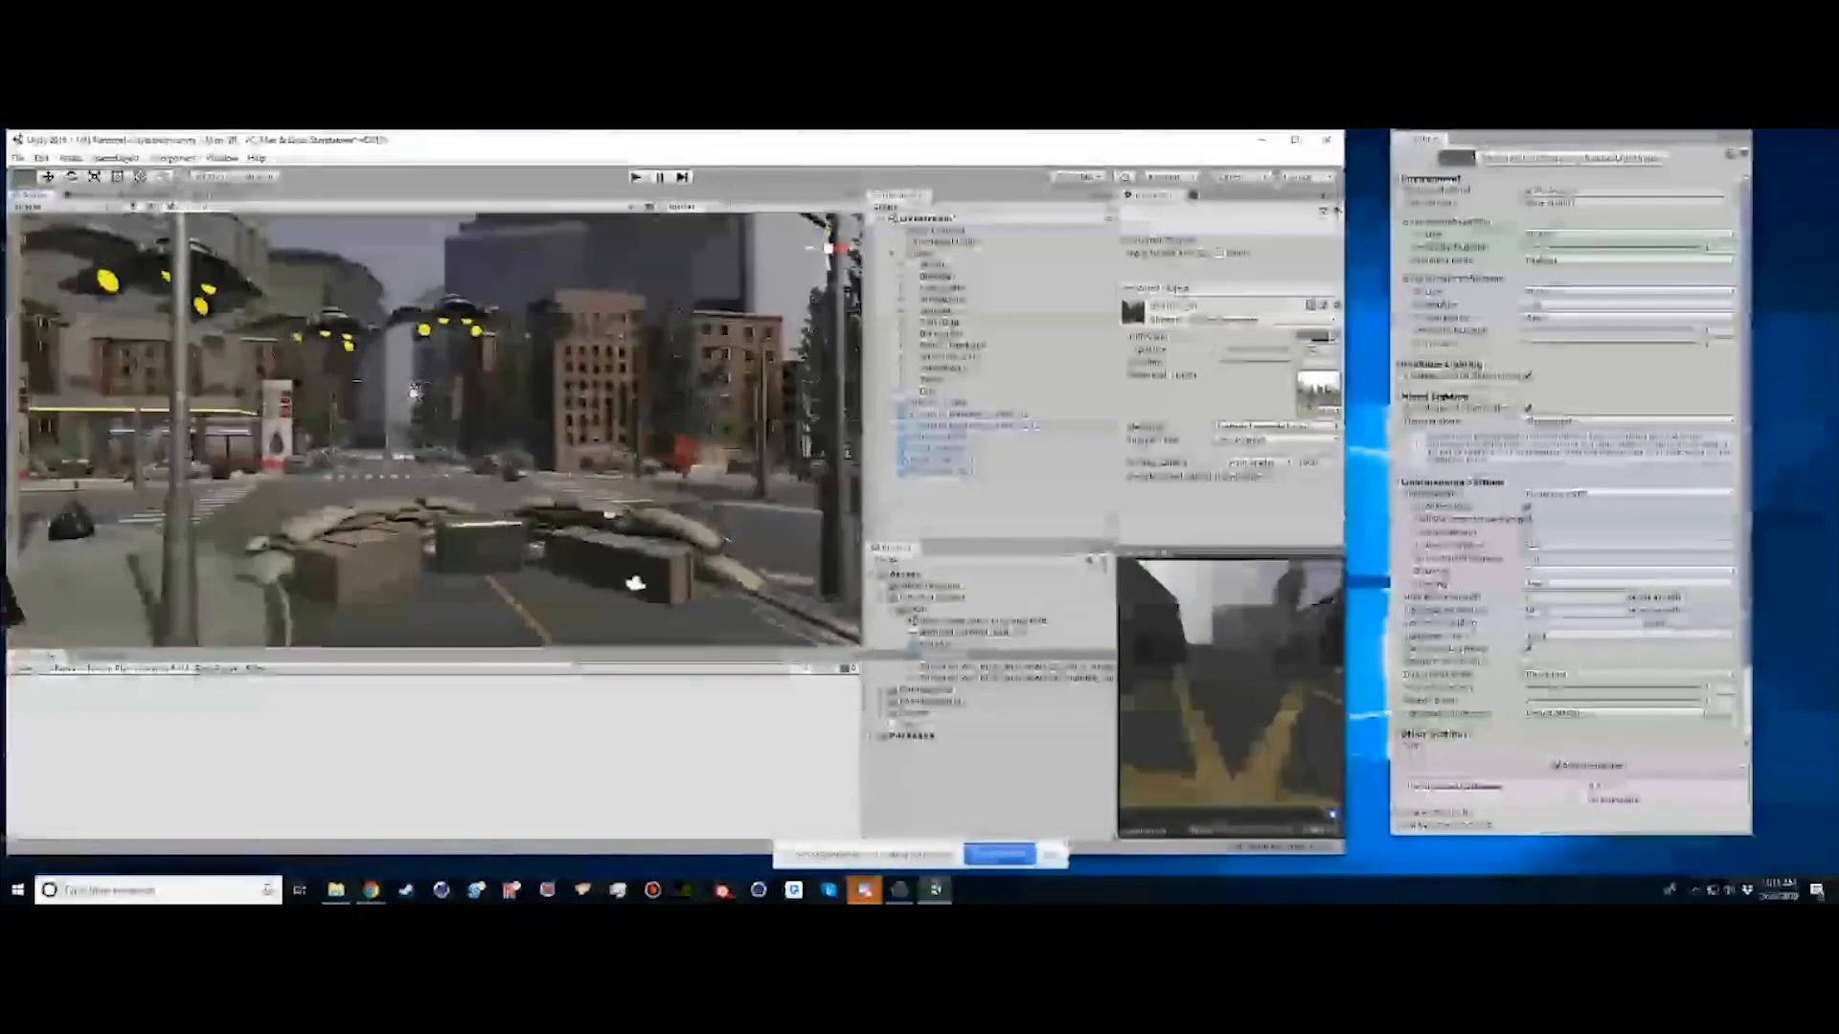
{"action": "scroll", "coordinate": [501, 438], "scroll_direction": "down", "scroll_amount": 4}
{"action": "scroll", "coordinate": [552, 489], "scroll_direction": "up", "scroll_amount": 4}
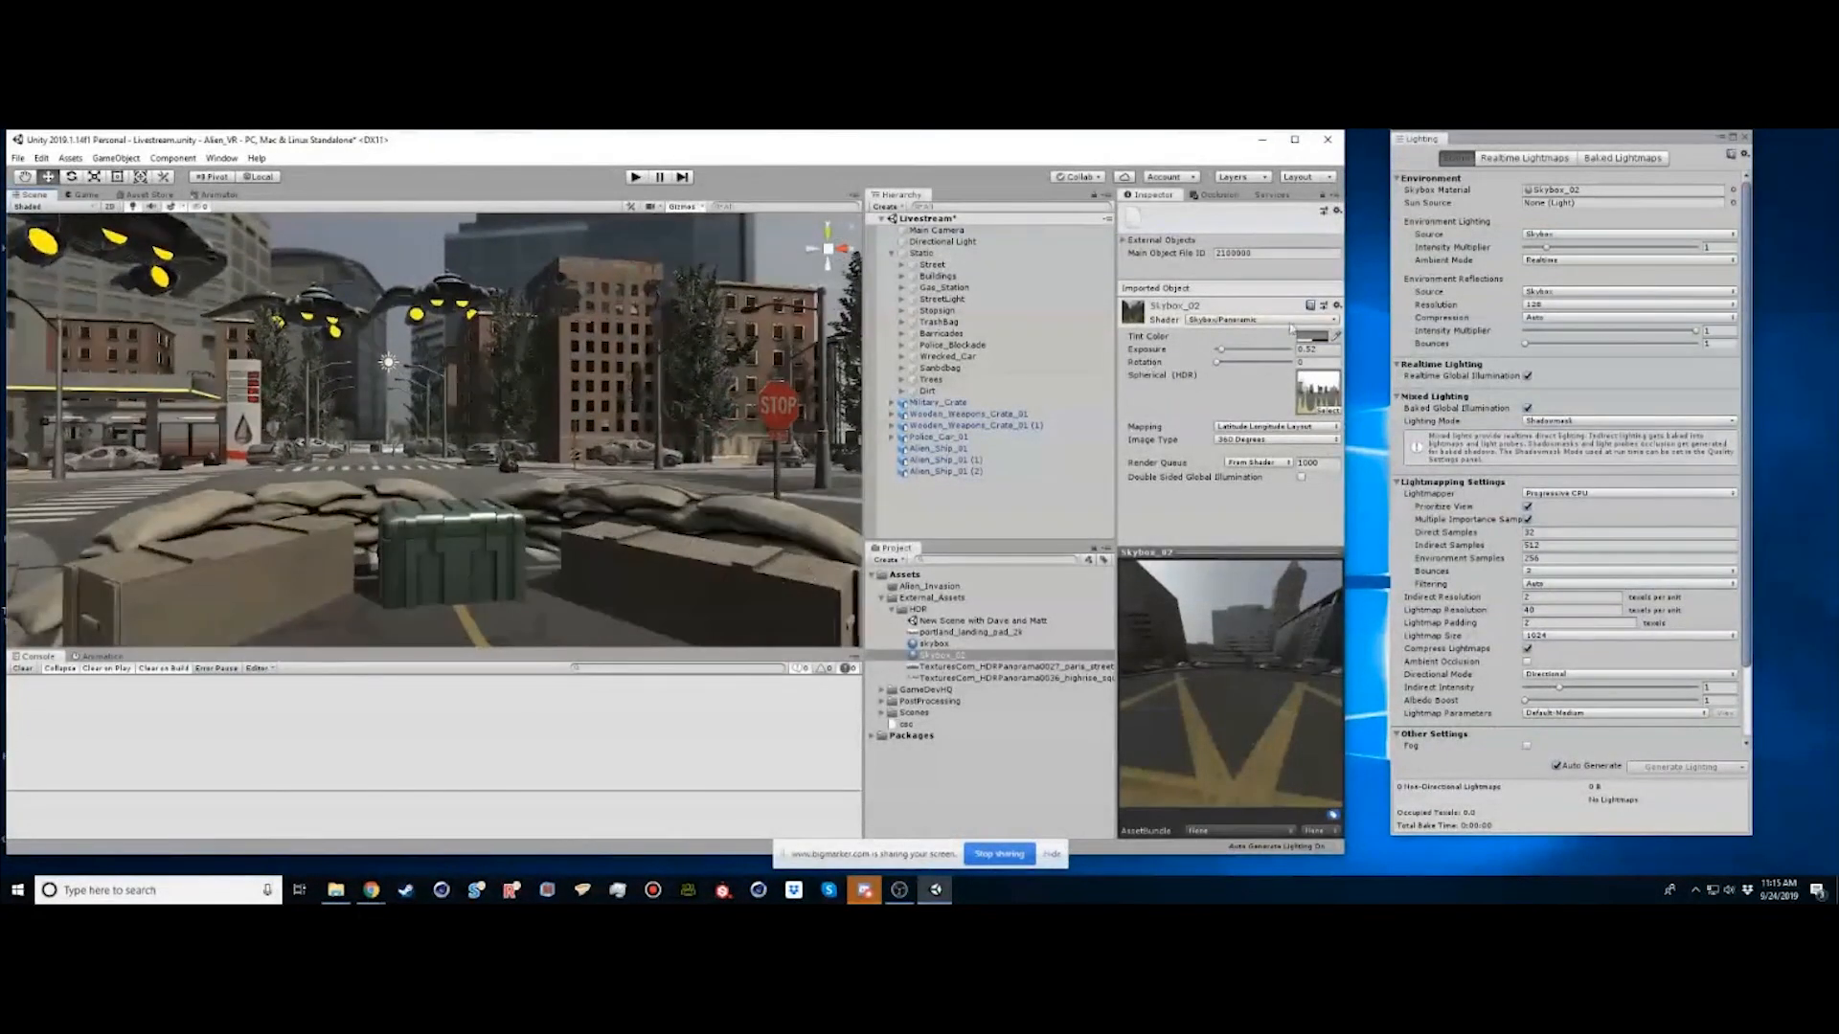
Rotate the Skybox_02 panorama to about 175 so its buildings line up behind the street, and collapse the HDR folder
{"action": "left_click_drag", "start_coordinate": [1206, 365], "coordinate": [1251, 362]}
{"action": "left_click_drag", "start_coordinate": [565, 295], "coordinate": [448, 263], "text": "alt"}
{"action": "left_click_drag", "start_coordinate": [433, 263], "coordinate": [506, 291], "text": "alt"}
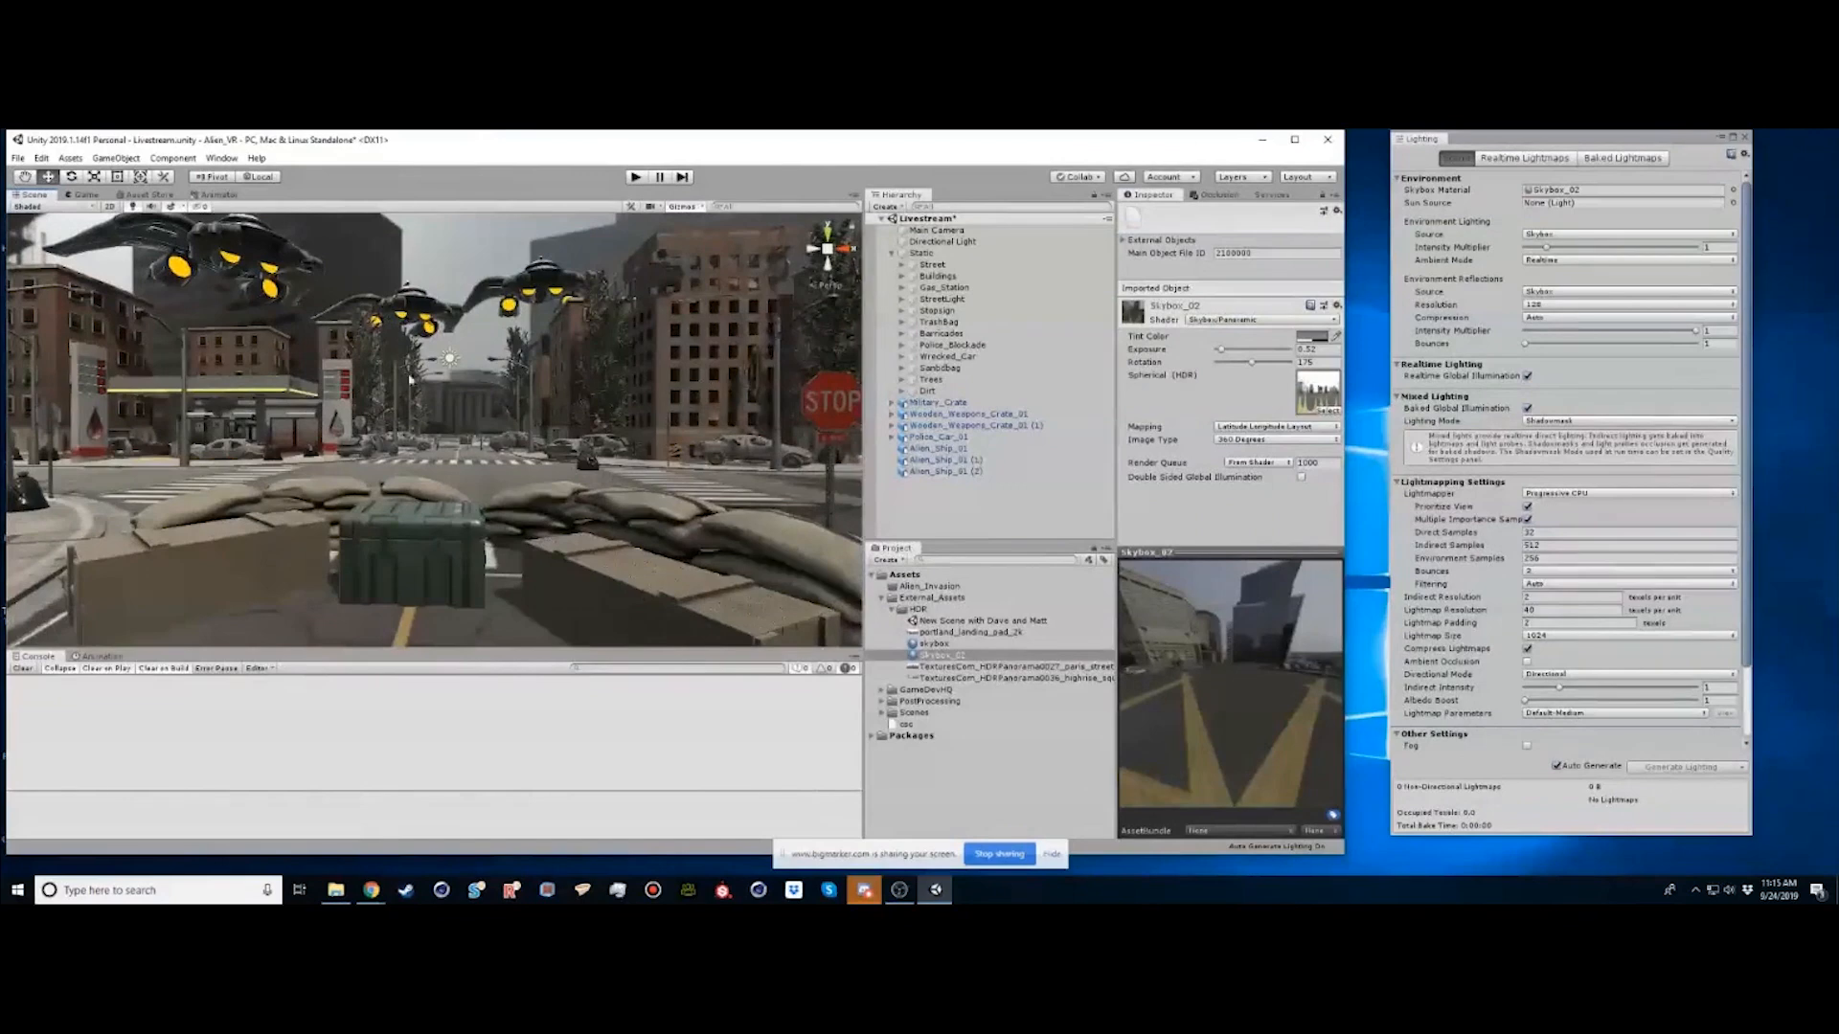
{"action": "left_click_drag", "start_coordinate": [520, 413], "coordinate": [431, 438], "text": "alt"}
{"action": "left_click_drag", "start_coordinate": [431, 560], "coordinate": [489, 555], "text": "alt"}
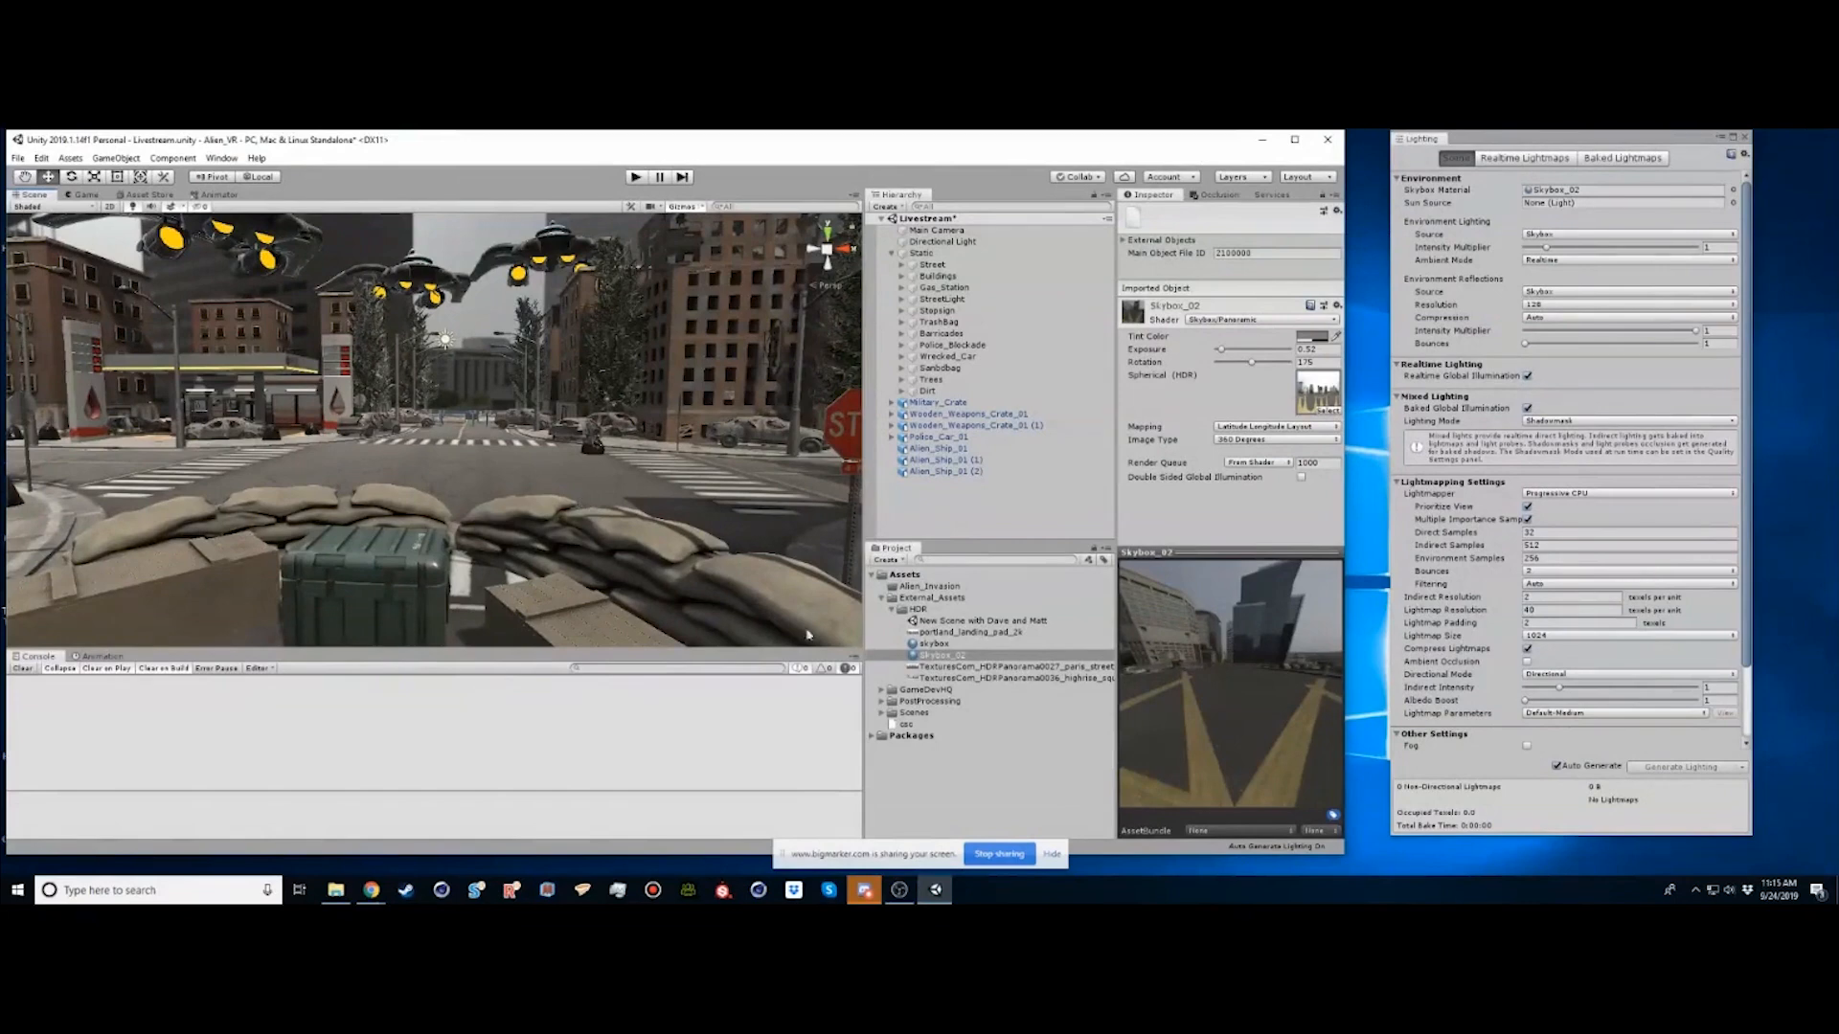
{"action": "left_click", "coordinate": [891, 609]}
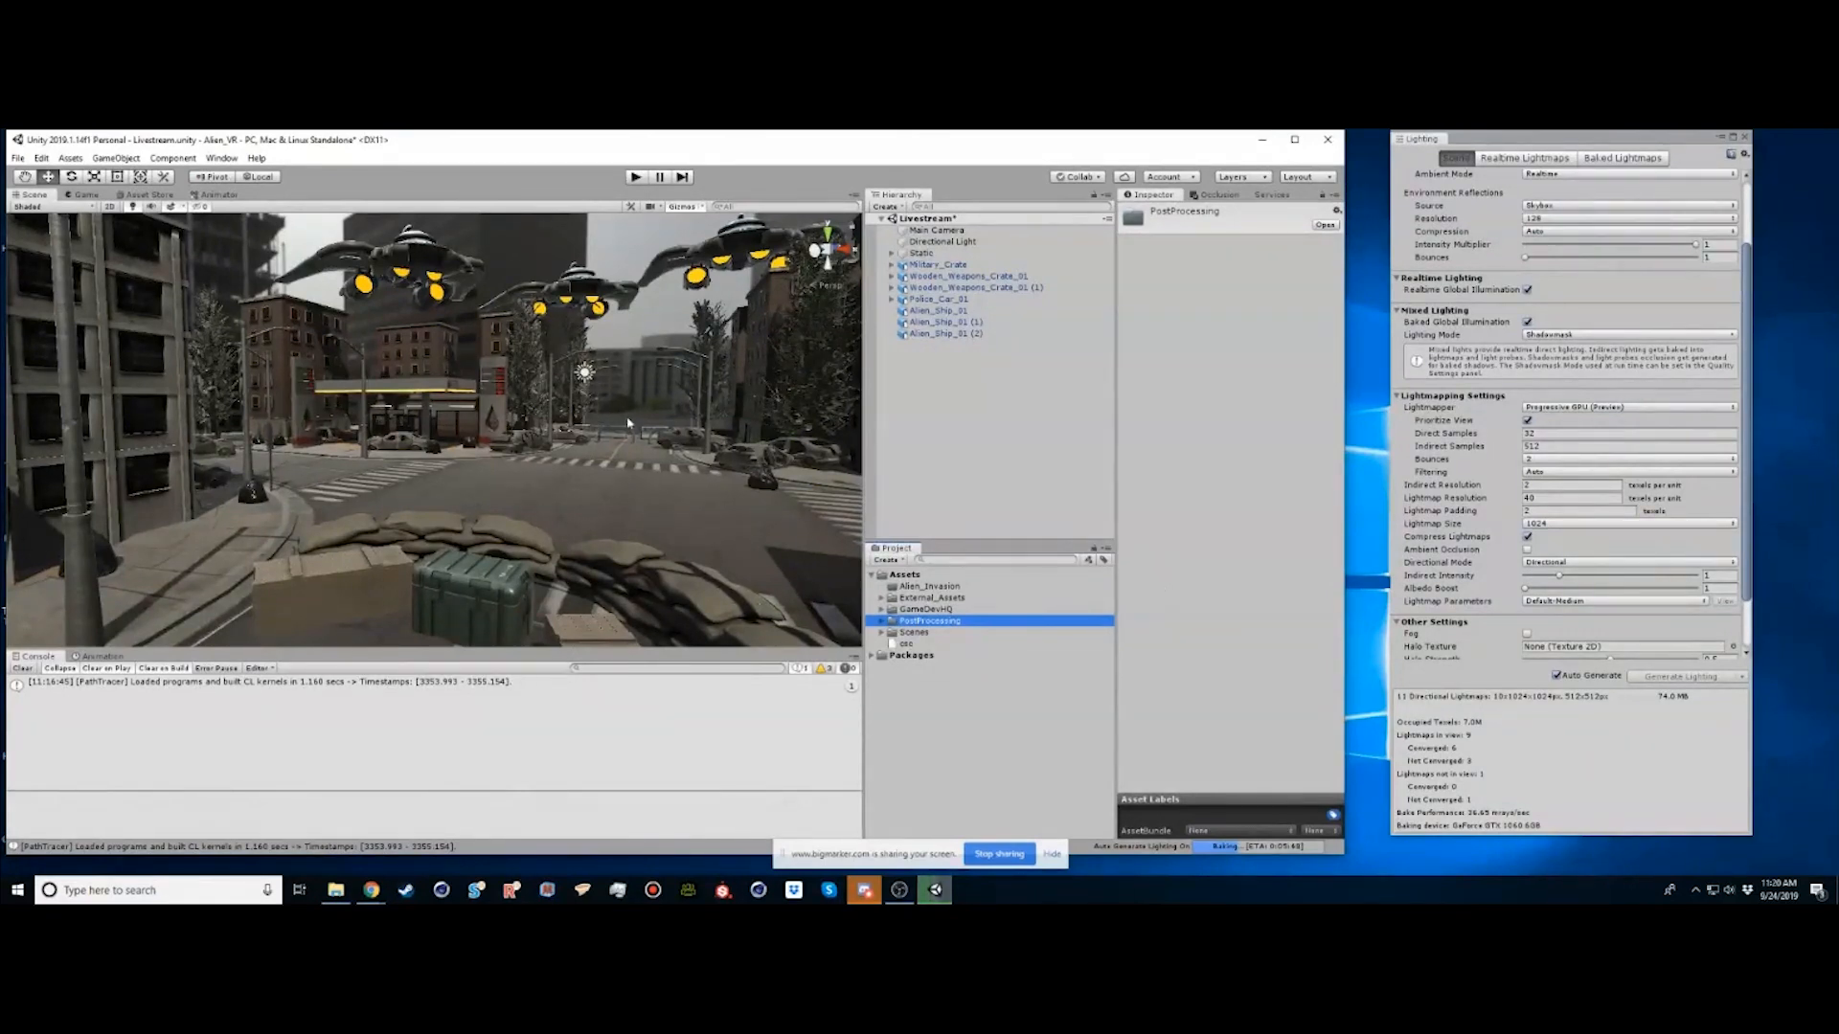
Look around the intersection from several angles to examine how the skybox meets the streets and buildings
{"action": "right_click_drag", "start_coordinate": [626, 416], "coordinate": [1061, 465]}
{"action": "middle_click_drag", "start_coordinate": [641, 468], "coordinate": [329, 472]}
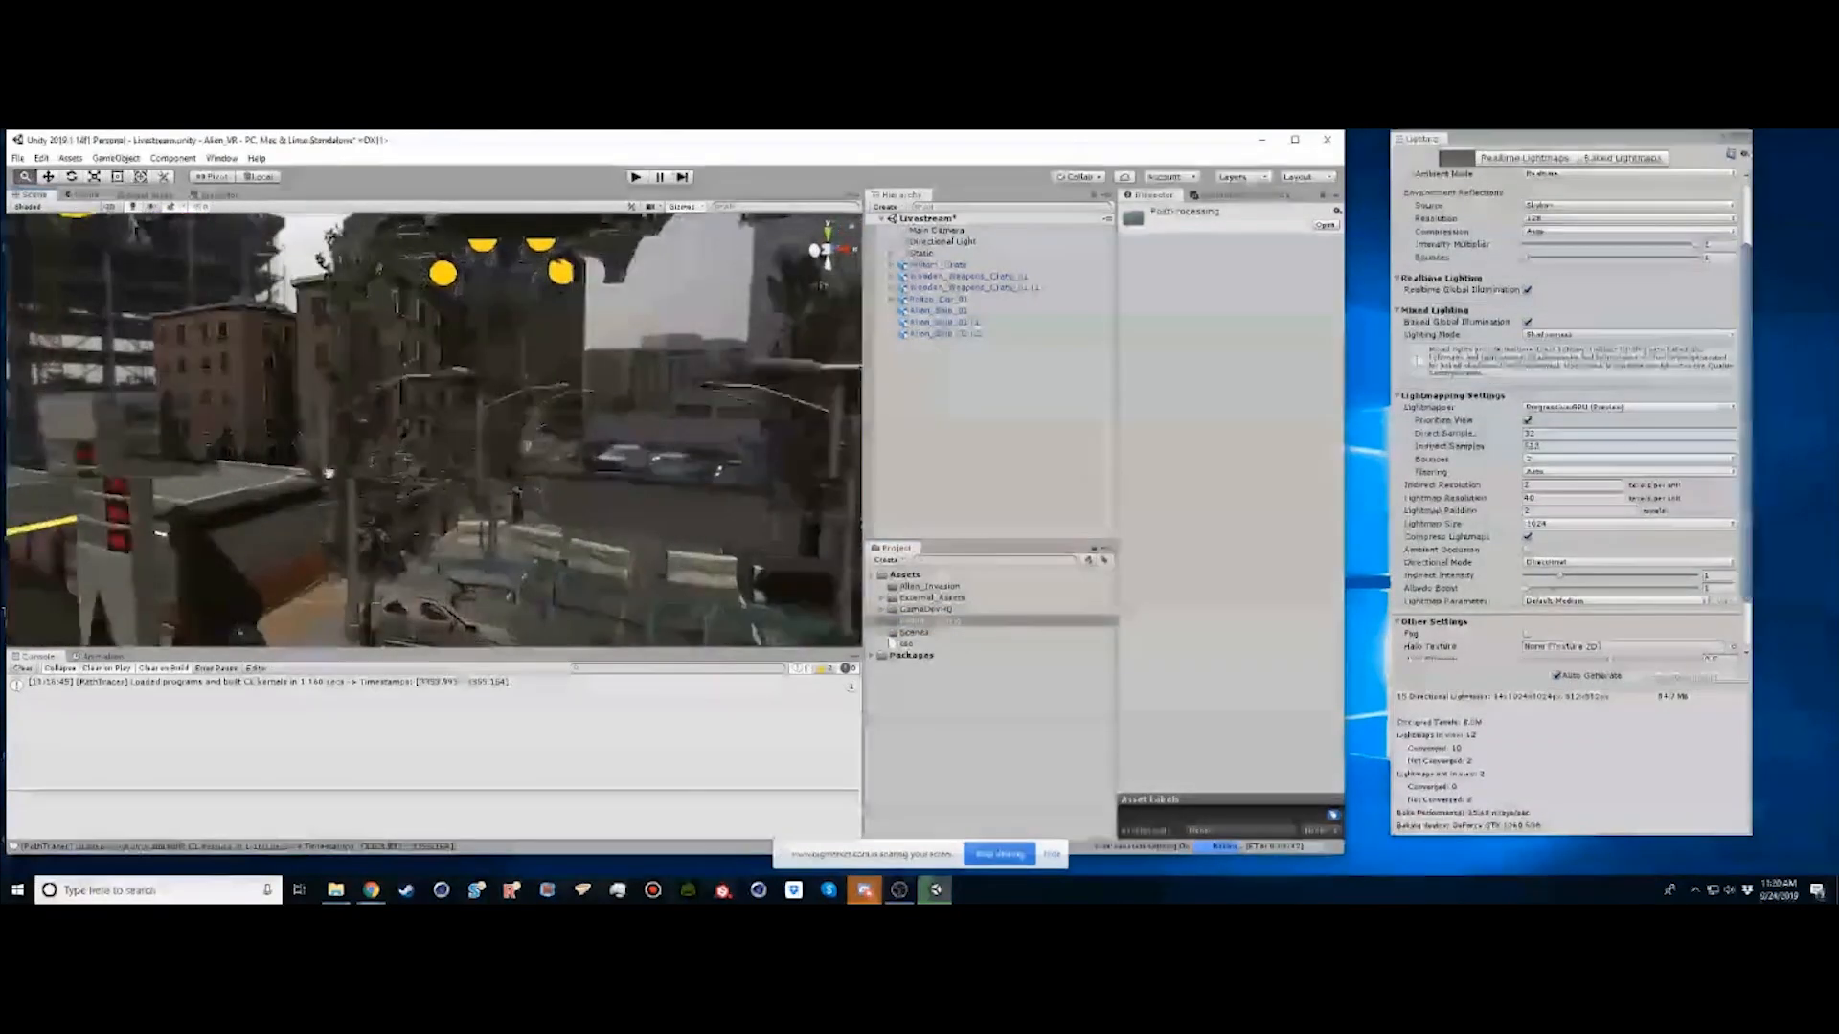
{"action": "right_click_drag", "start_coordinate": [328, 472], "coordinate": [1071, 481], "text": "alt"}
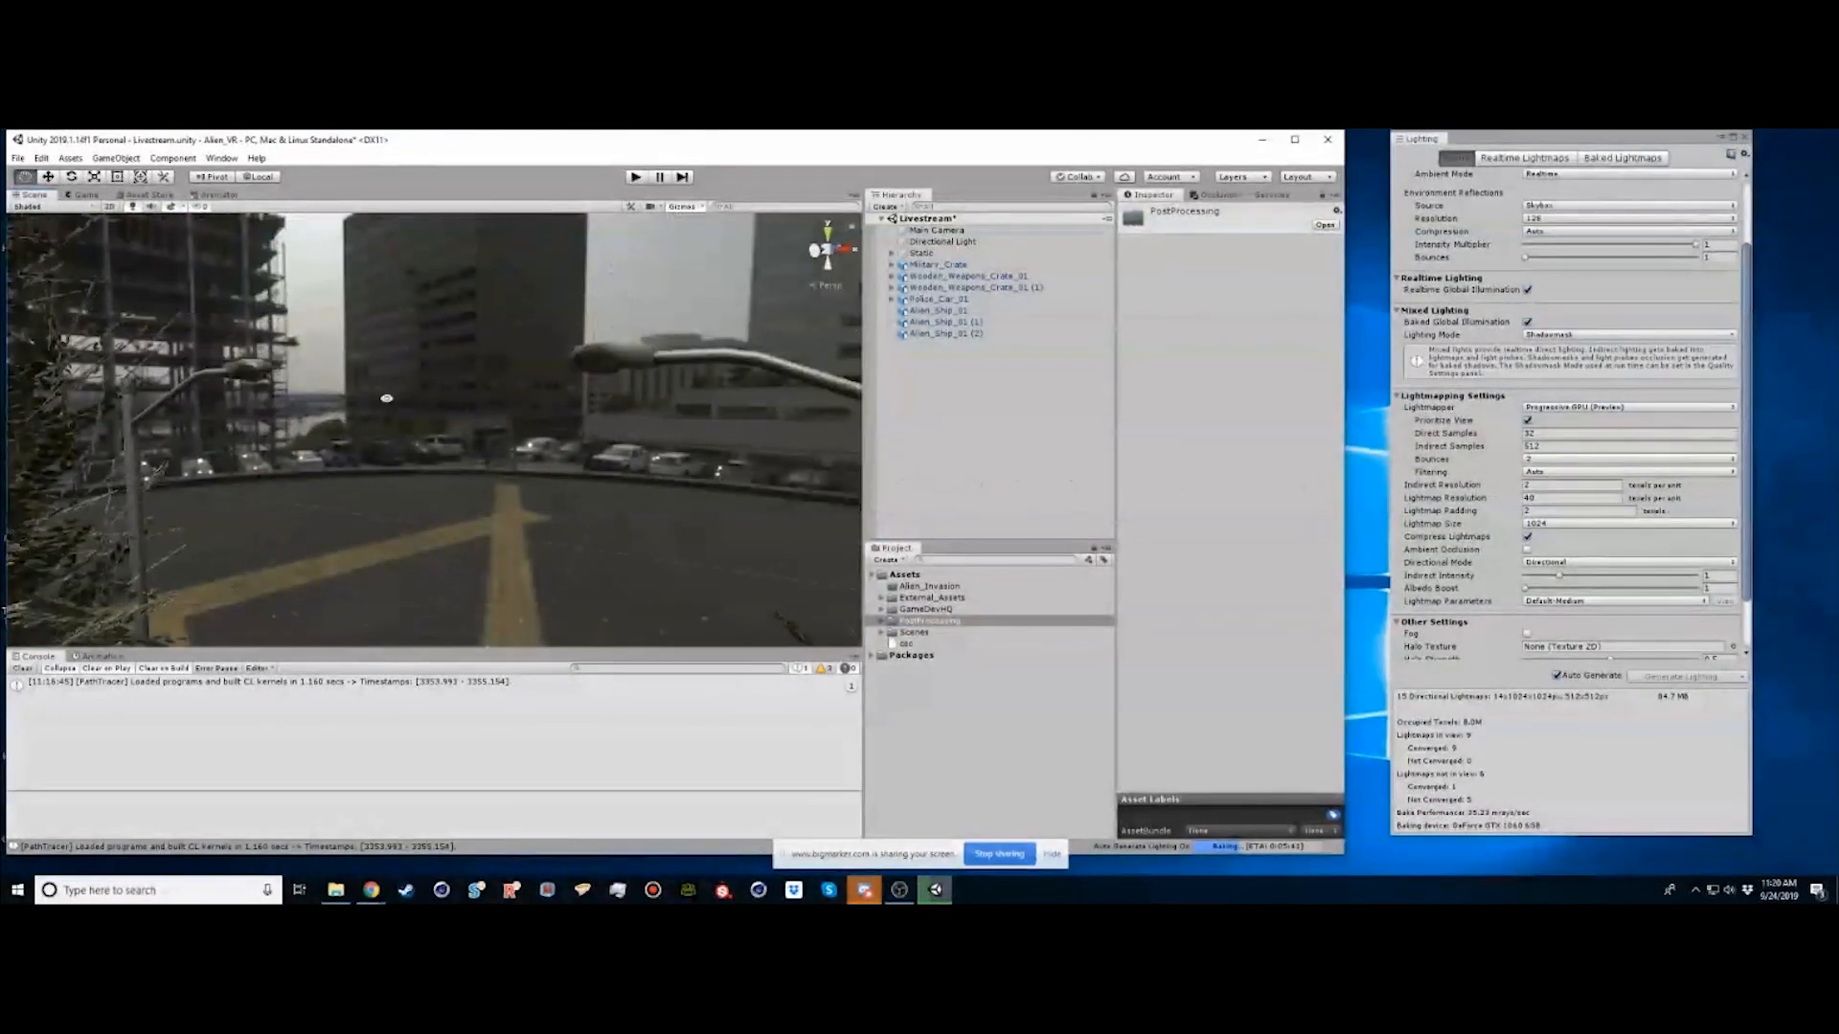
{"action": "right_click_drag", "start_coordinate": [365, 461], "coordinate": [433, 457]}
{"action": "key", "text": "s"}
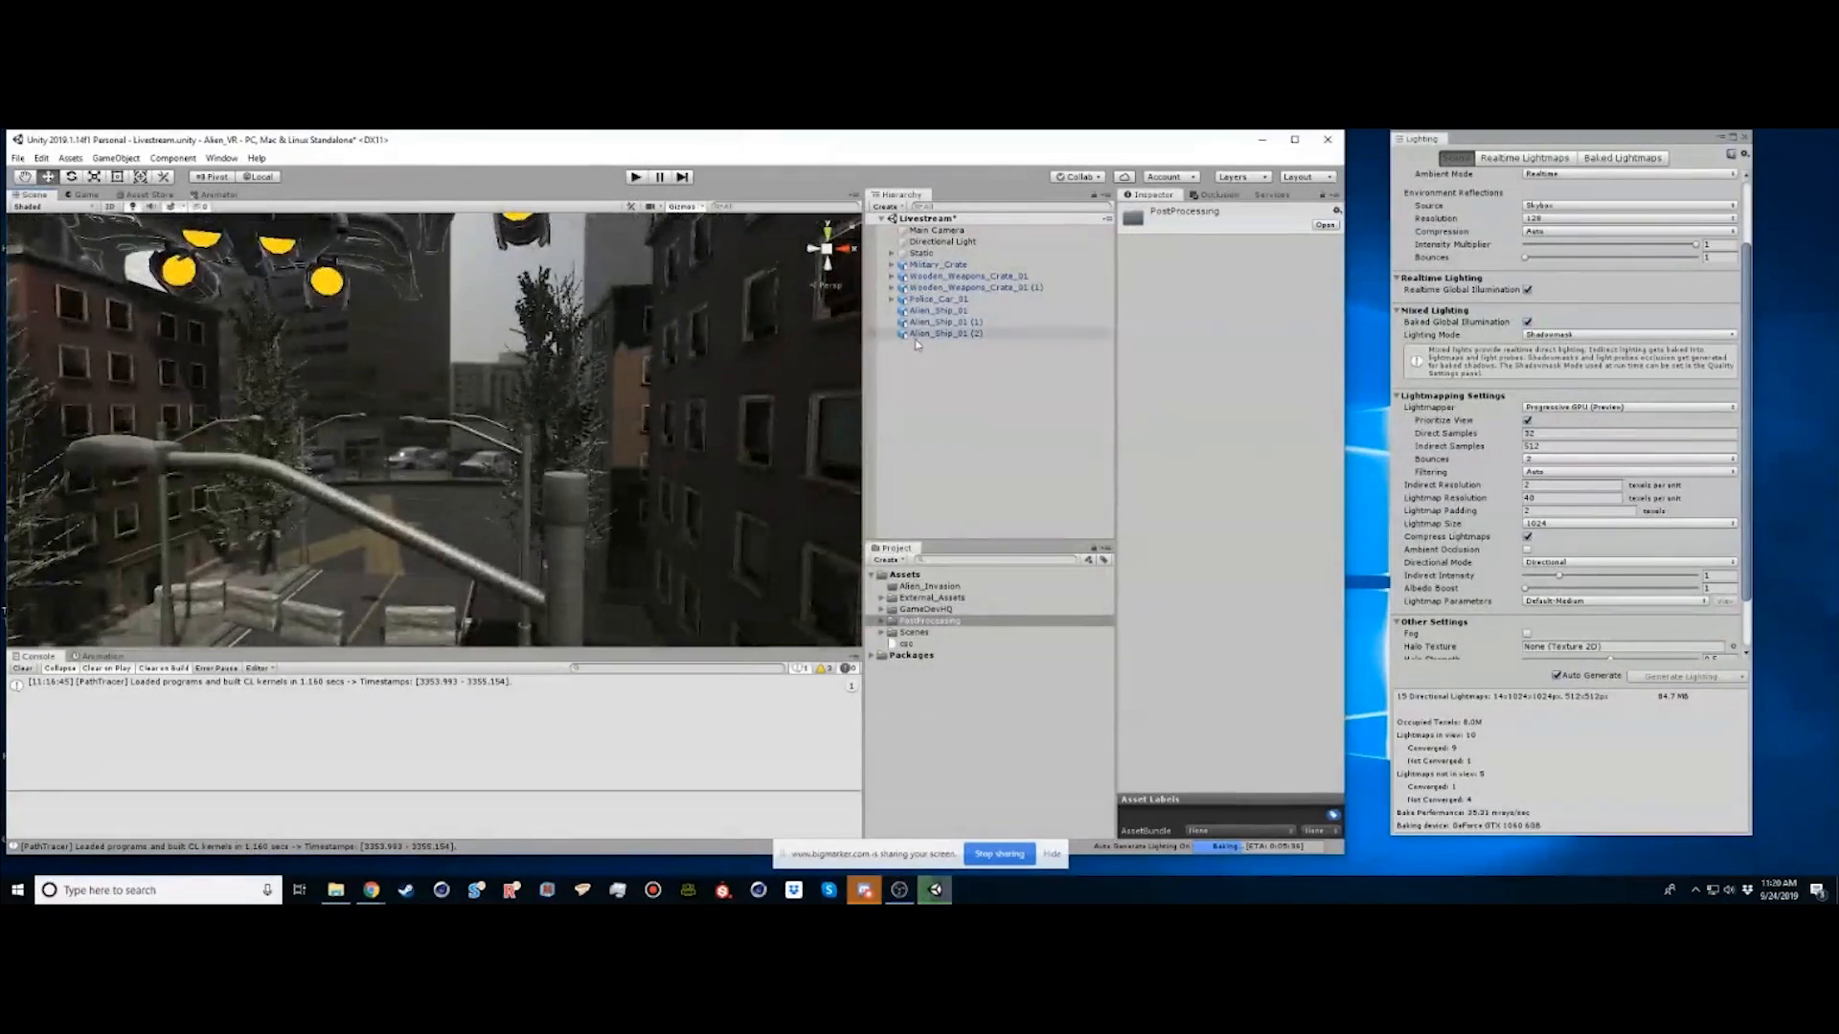
{"action": "right_click_drag", "start_coordinate": [550, 460], "coordinate": [431, 429], "text": "alt"}
{"action": "right_click_drag", "start_coordinate": [335, 493], "coordinate": [421, 491]}
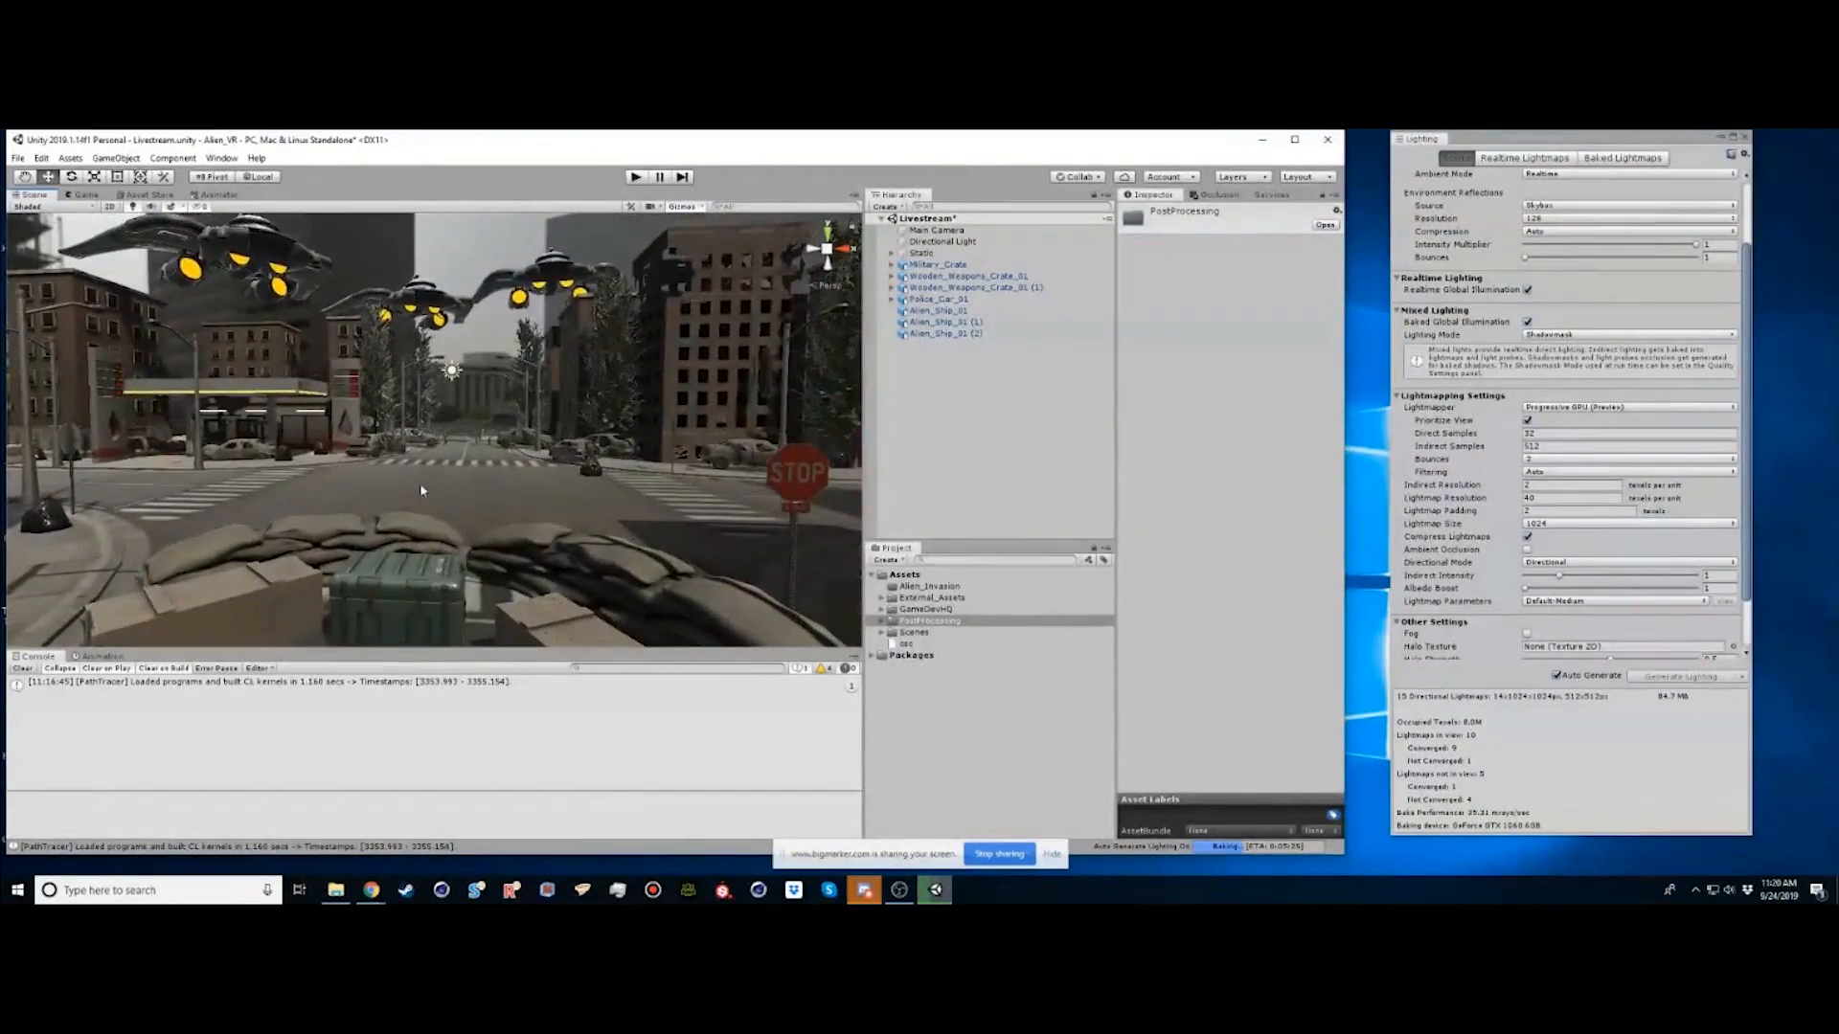
Create an empty game object at the root of the scene and name it PostProcessing
{"action": "left_click", "coordinate": [935, 232]}
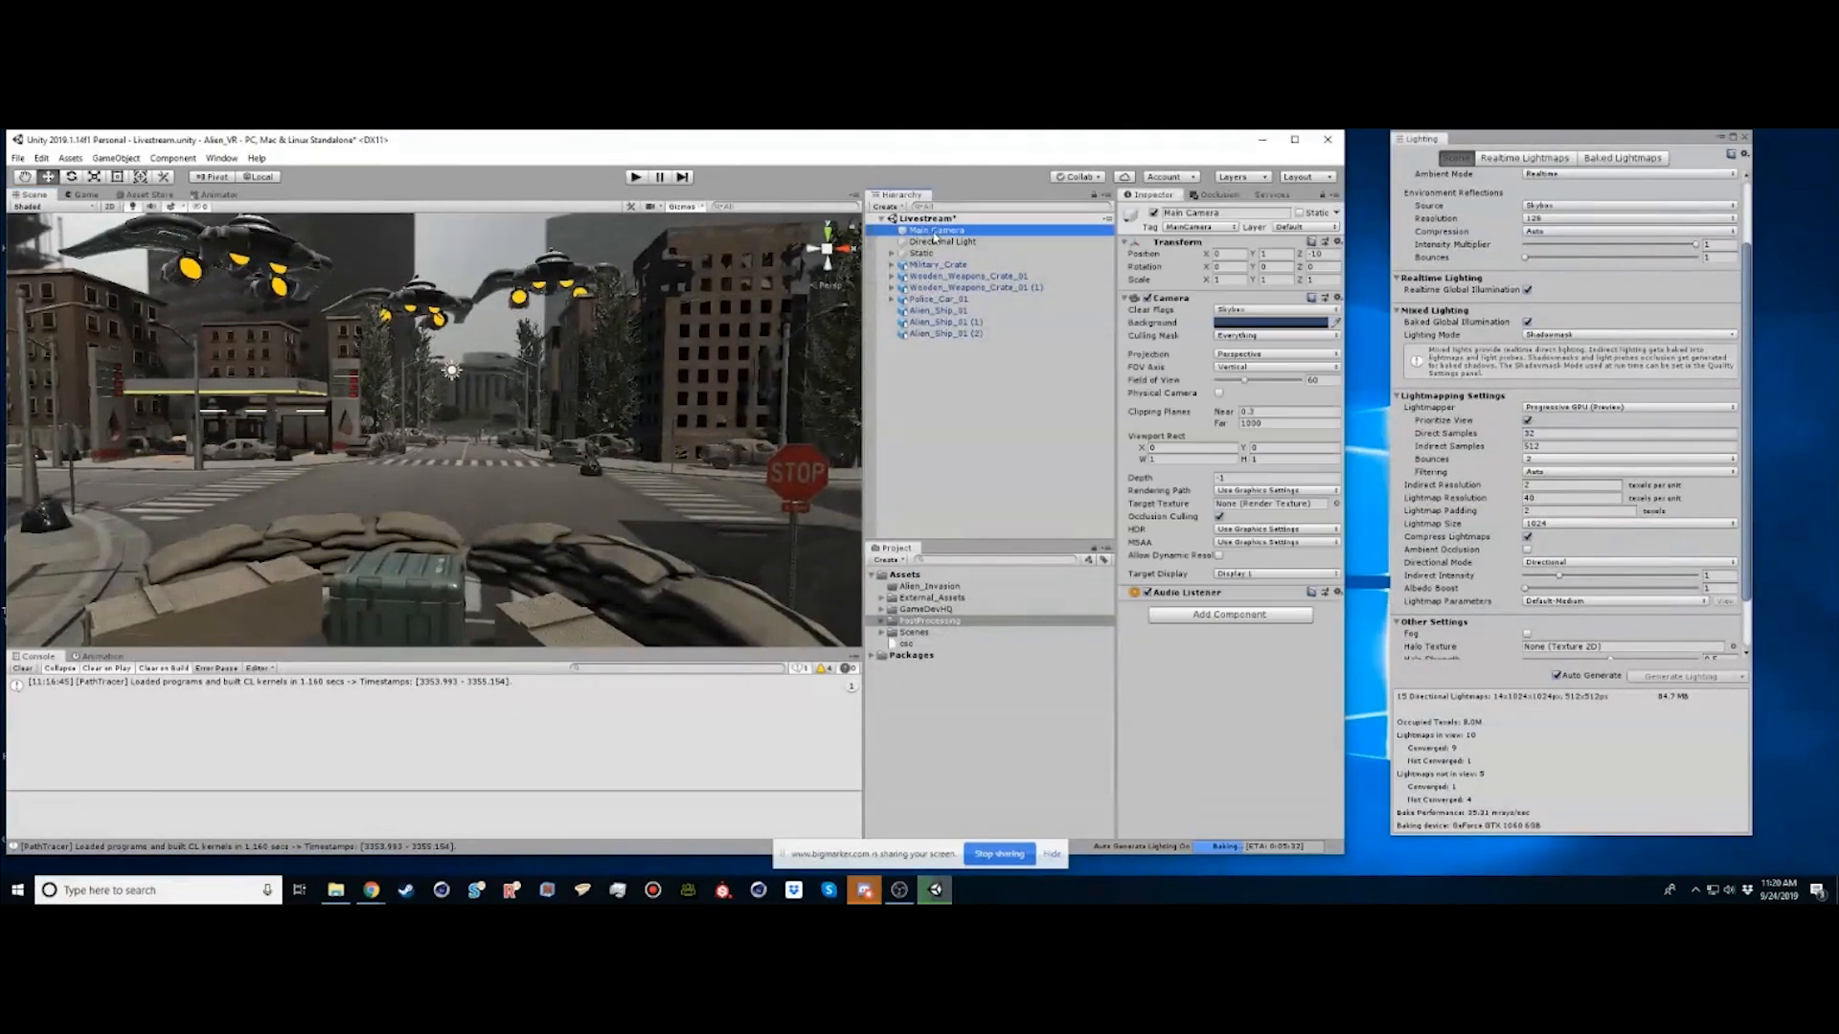
{"action": "left_click", "coordinate": [952, 404]}
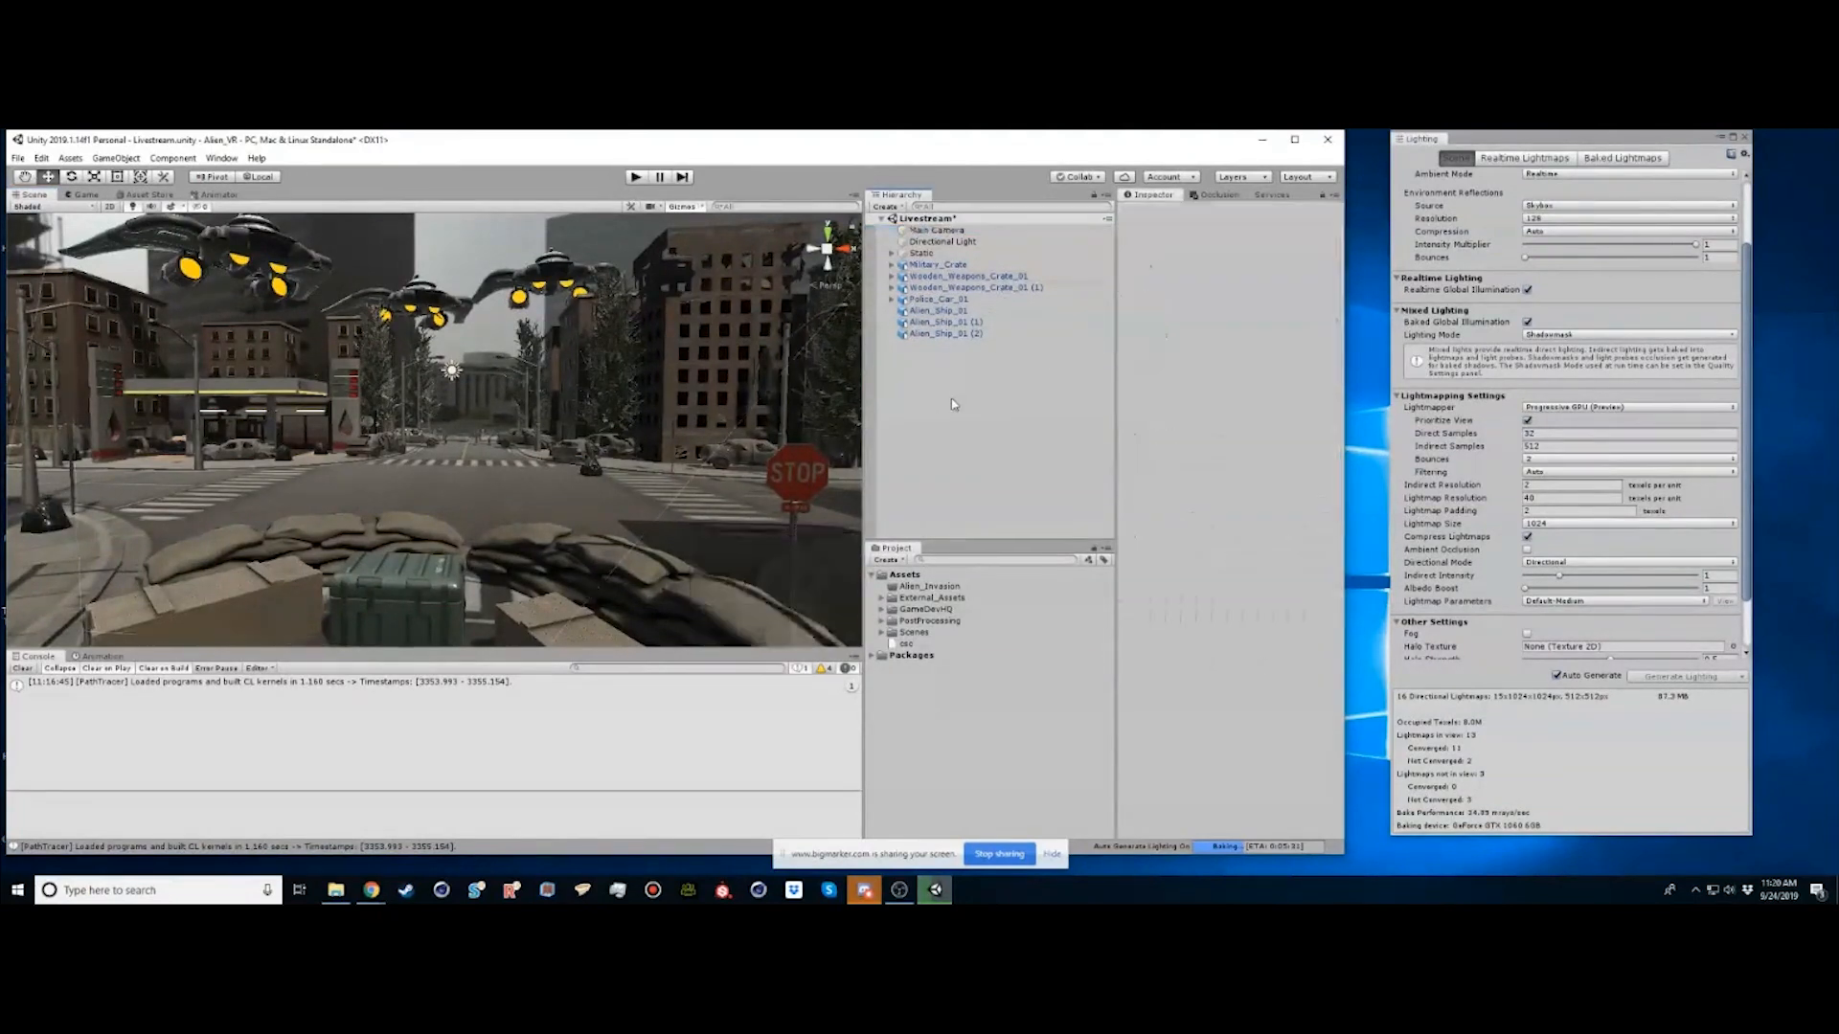
{"action": "left_click", "coordinate": [887, 207]}
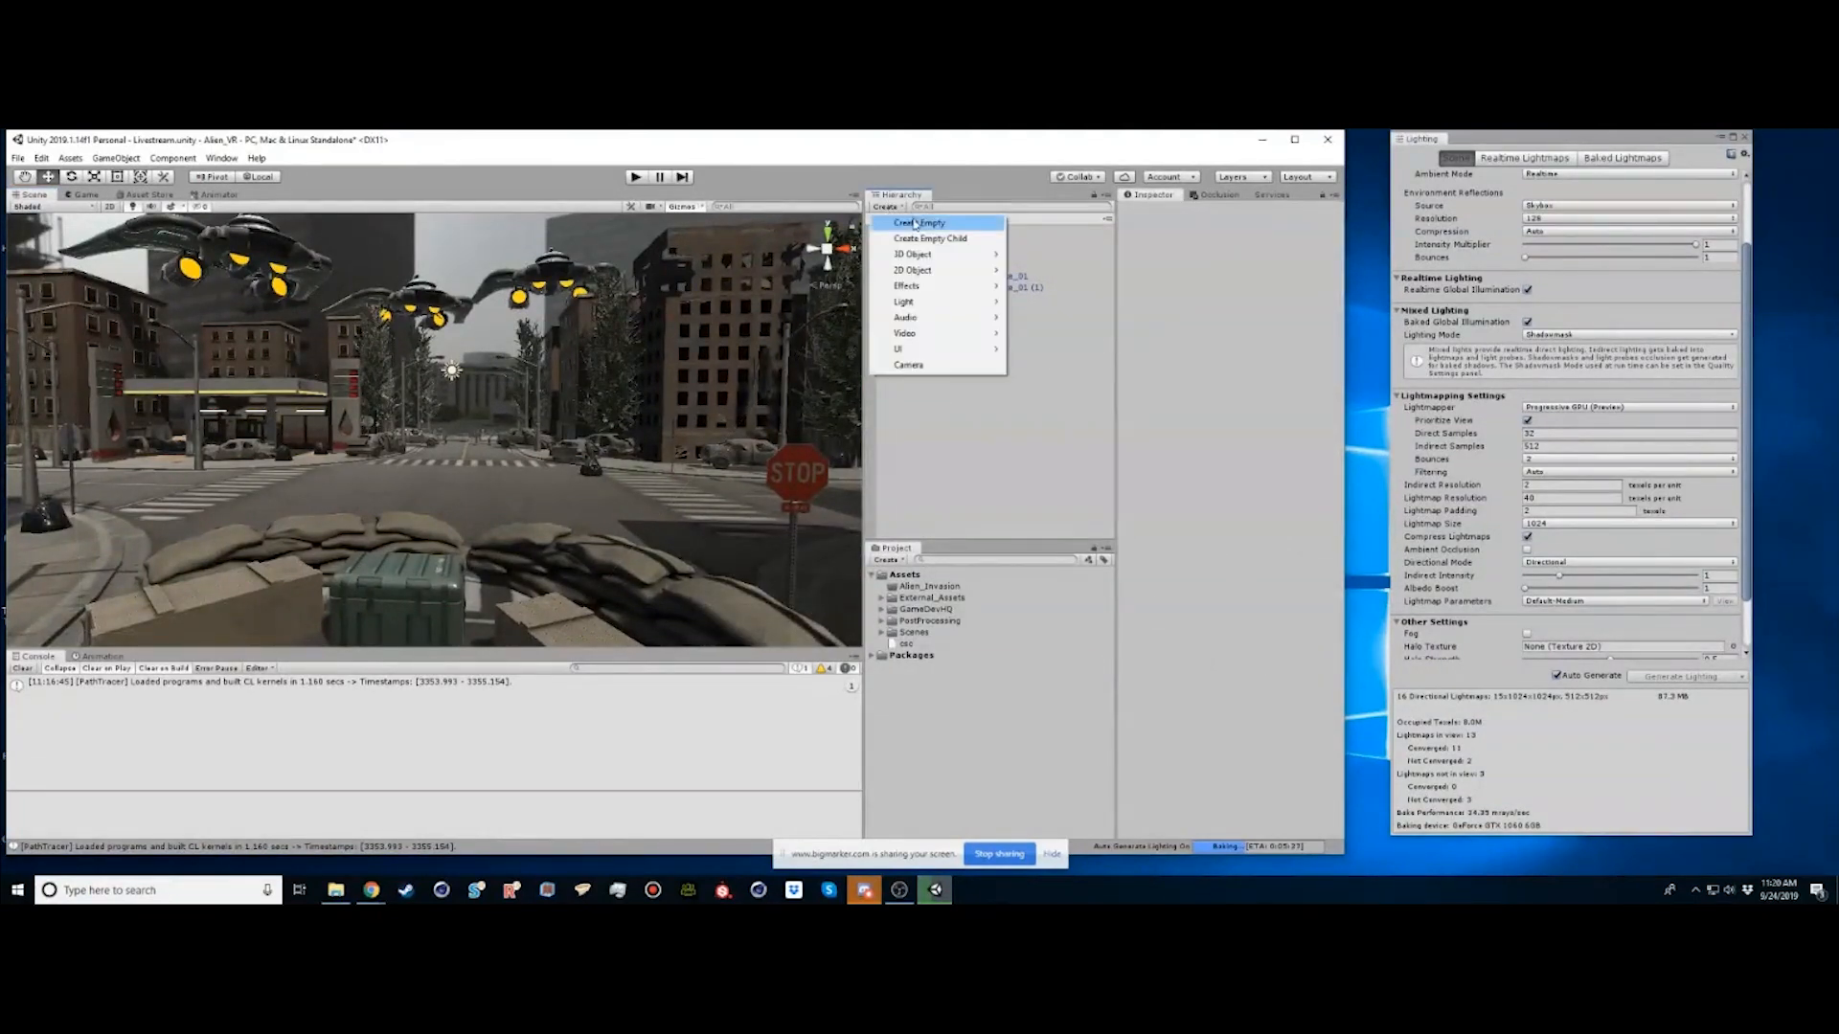
{"action": "left_click", "coordinate": [914, 223]}
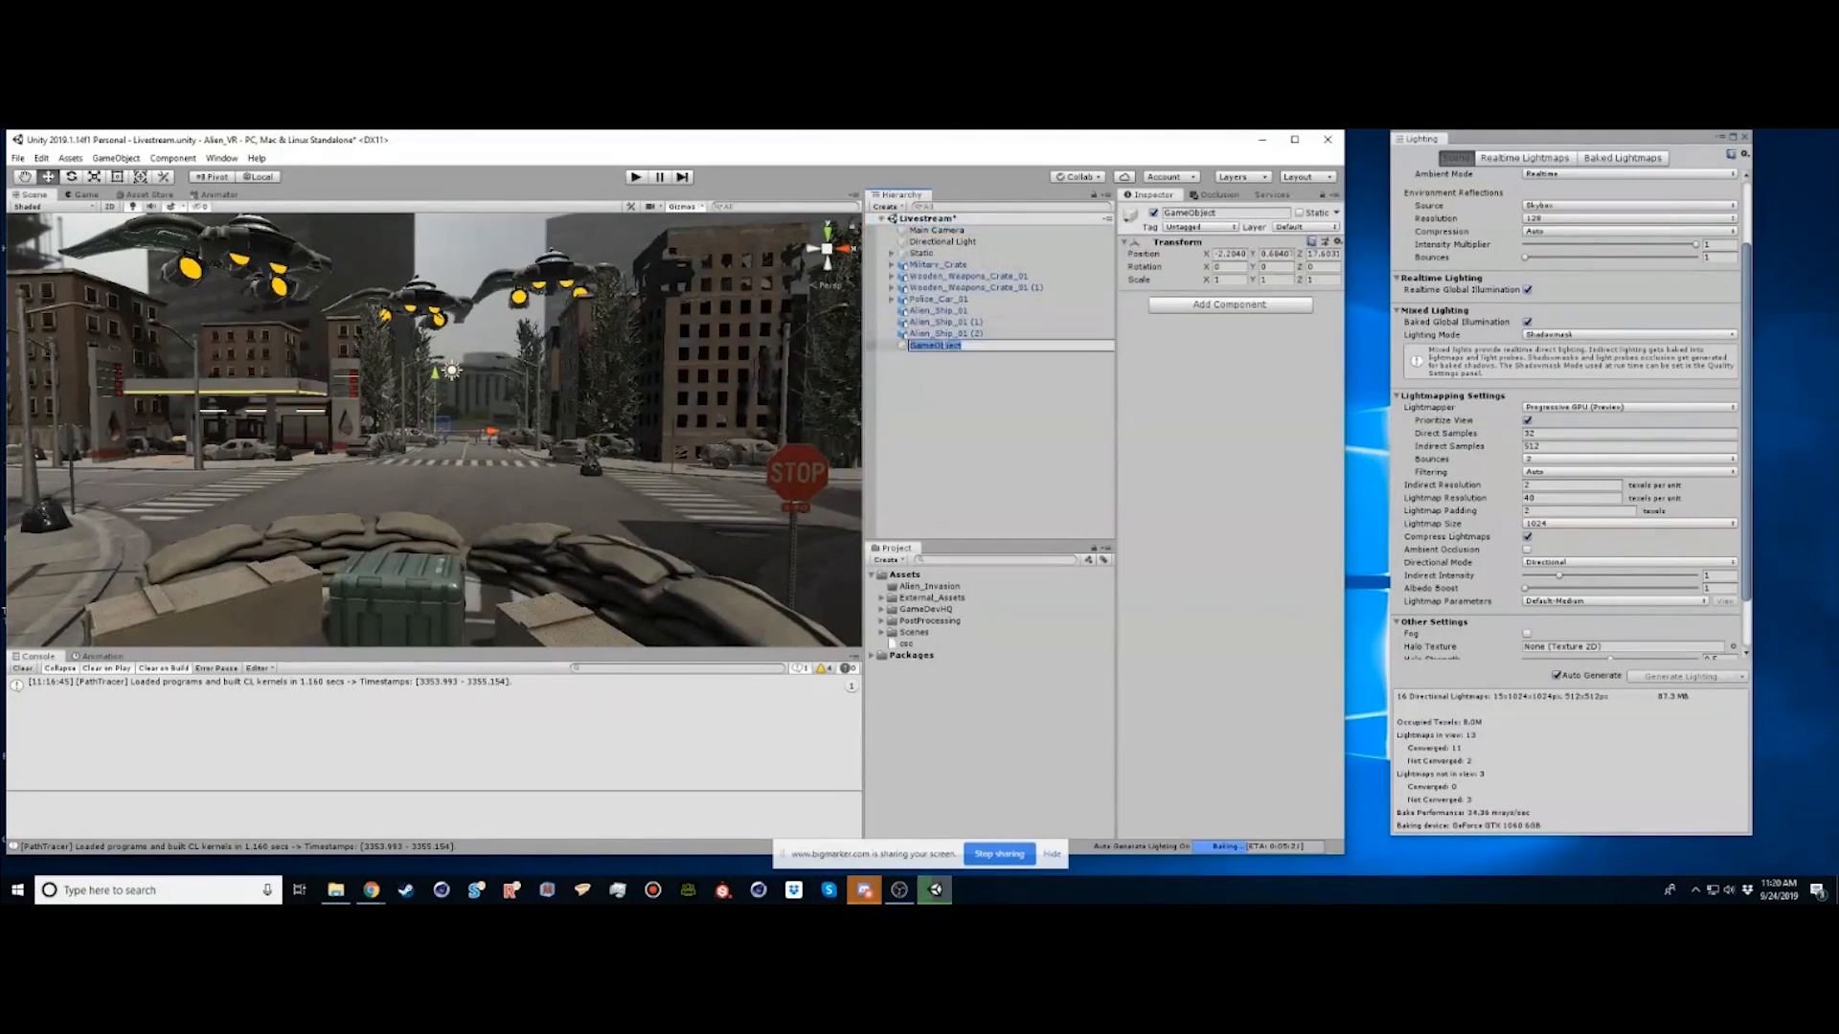
{"action": "type", "text": "PostProcessing"}
{"action": "key", "text": "Return"}
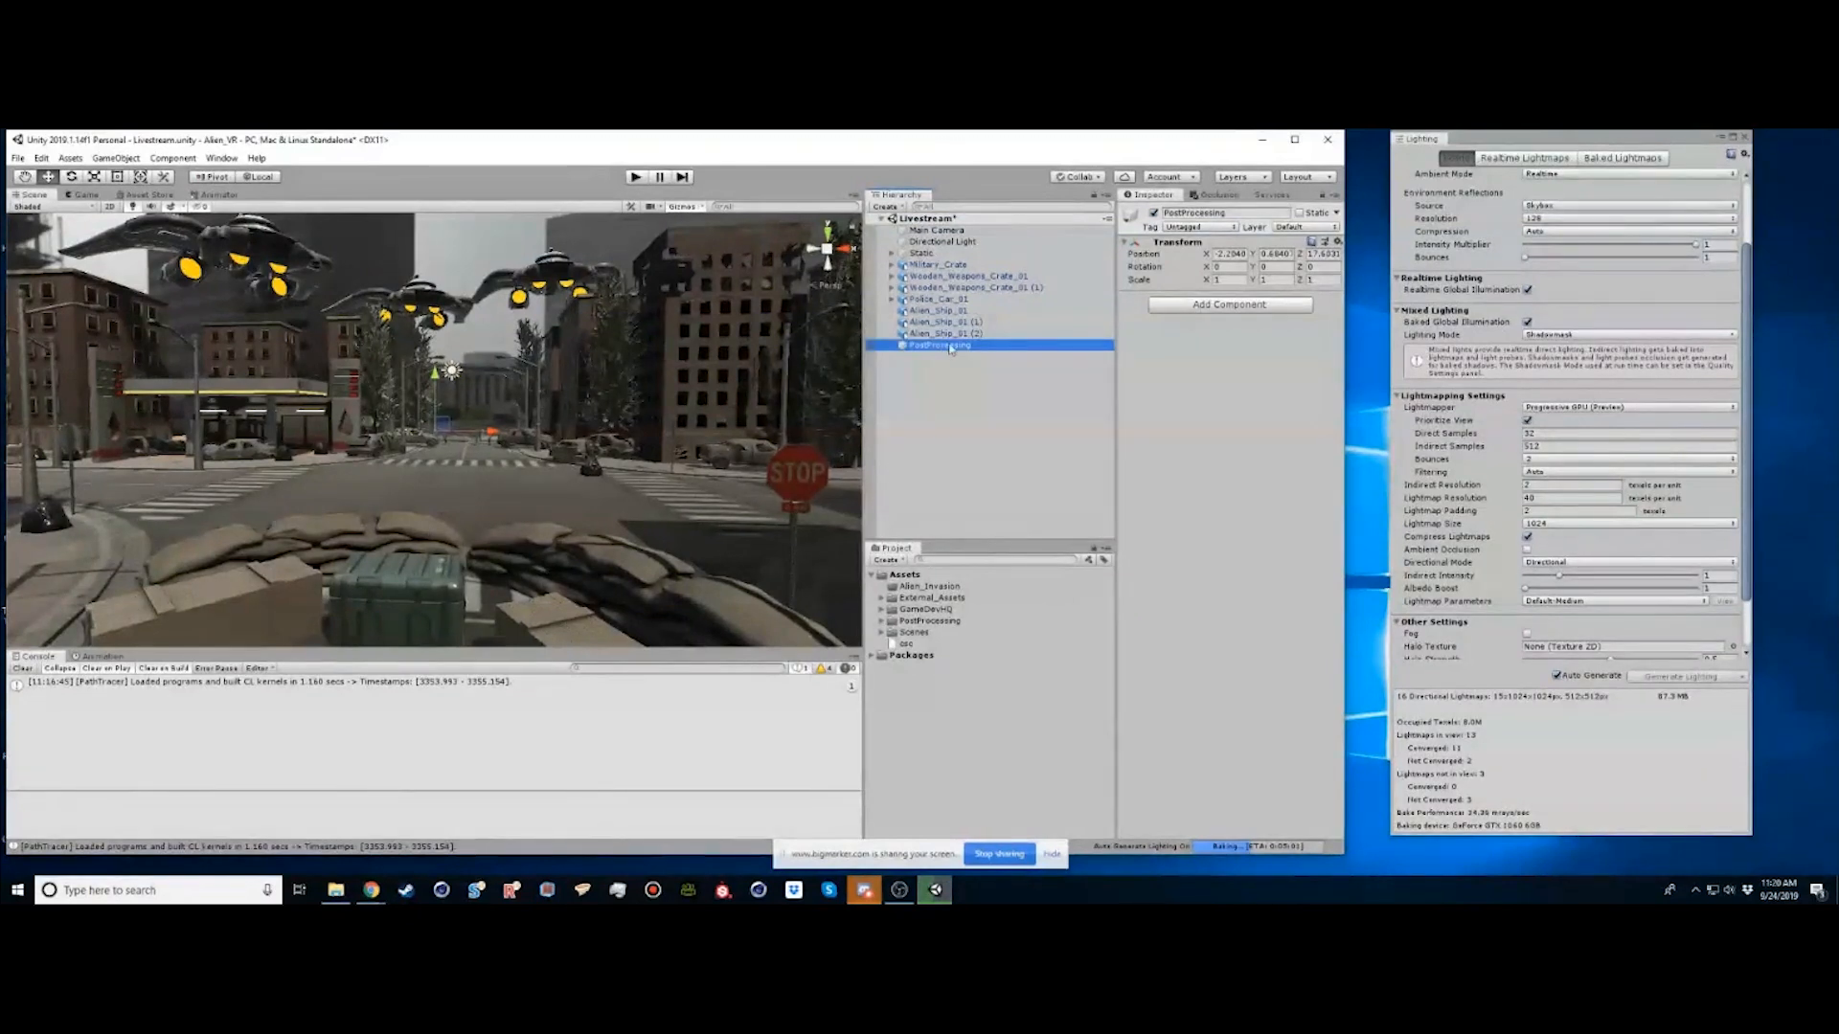
Add a Post-process Volume component to the PostProcessing object
{"action": "left_click", "coordinate": [1241, 306]}
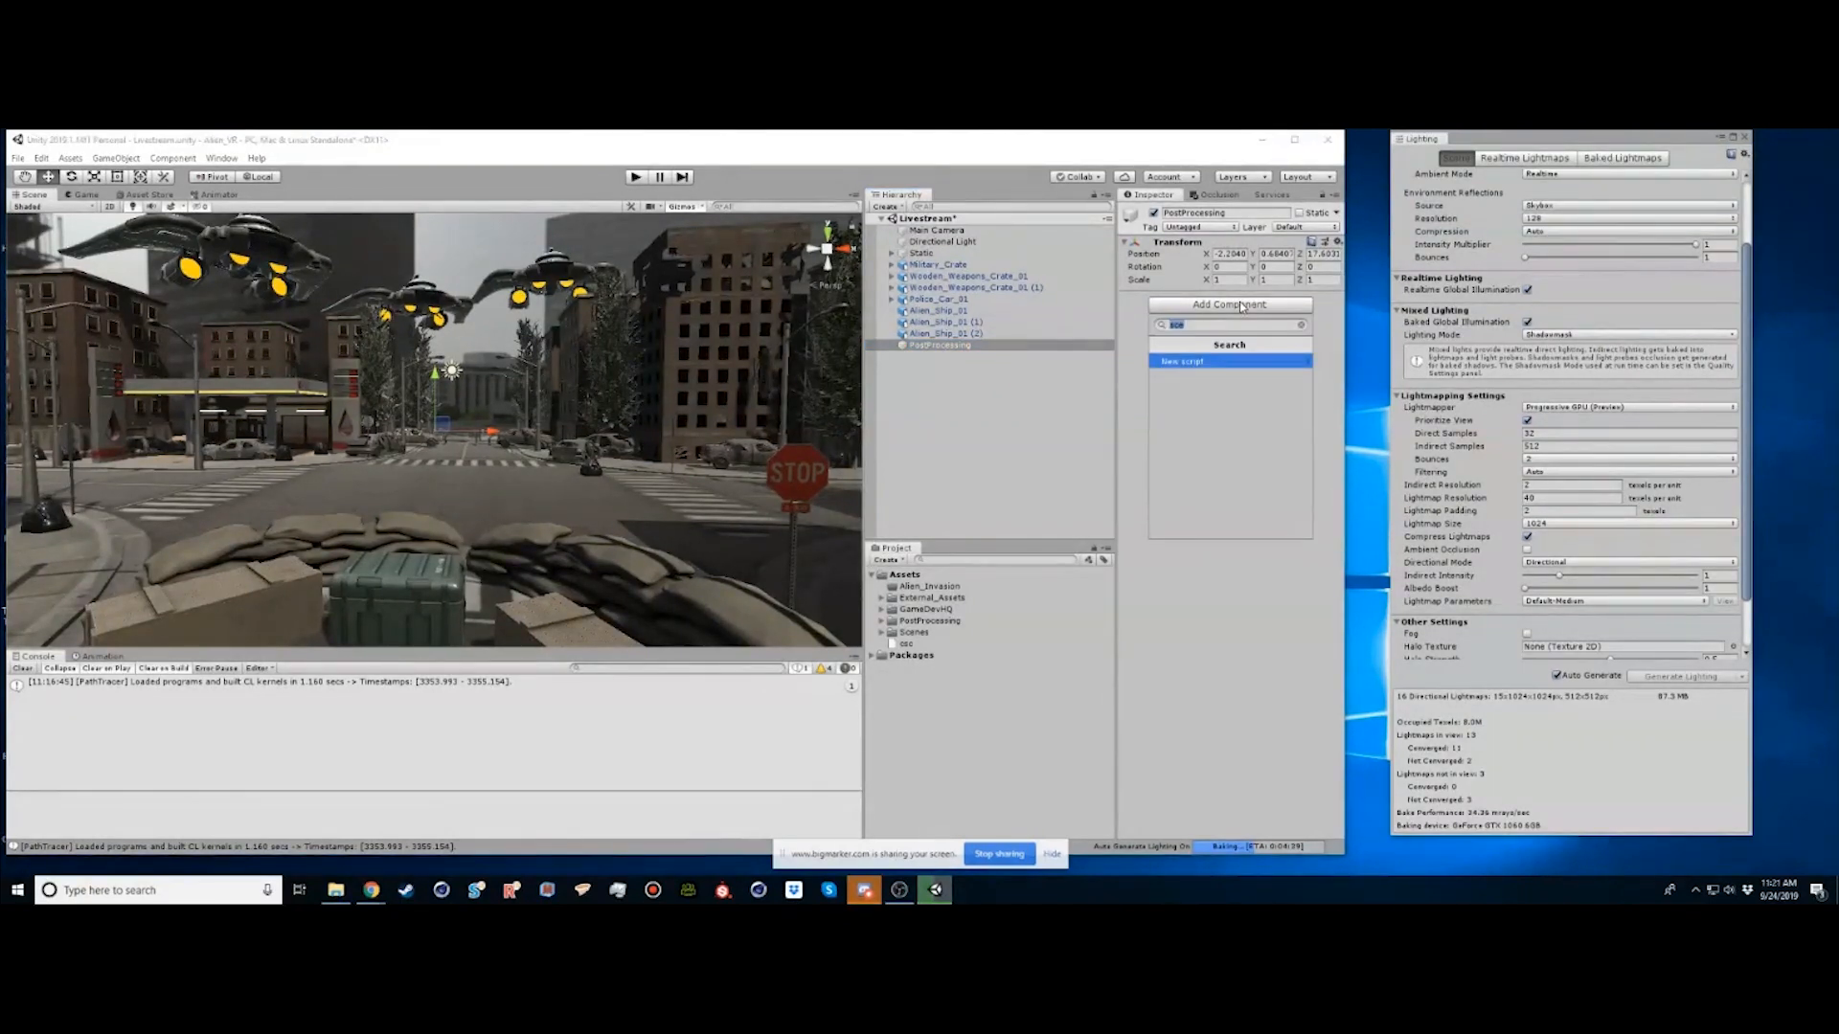
{"action": "type", "text": "post"}
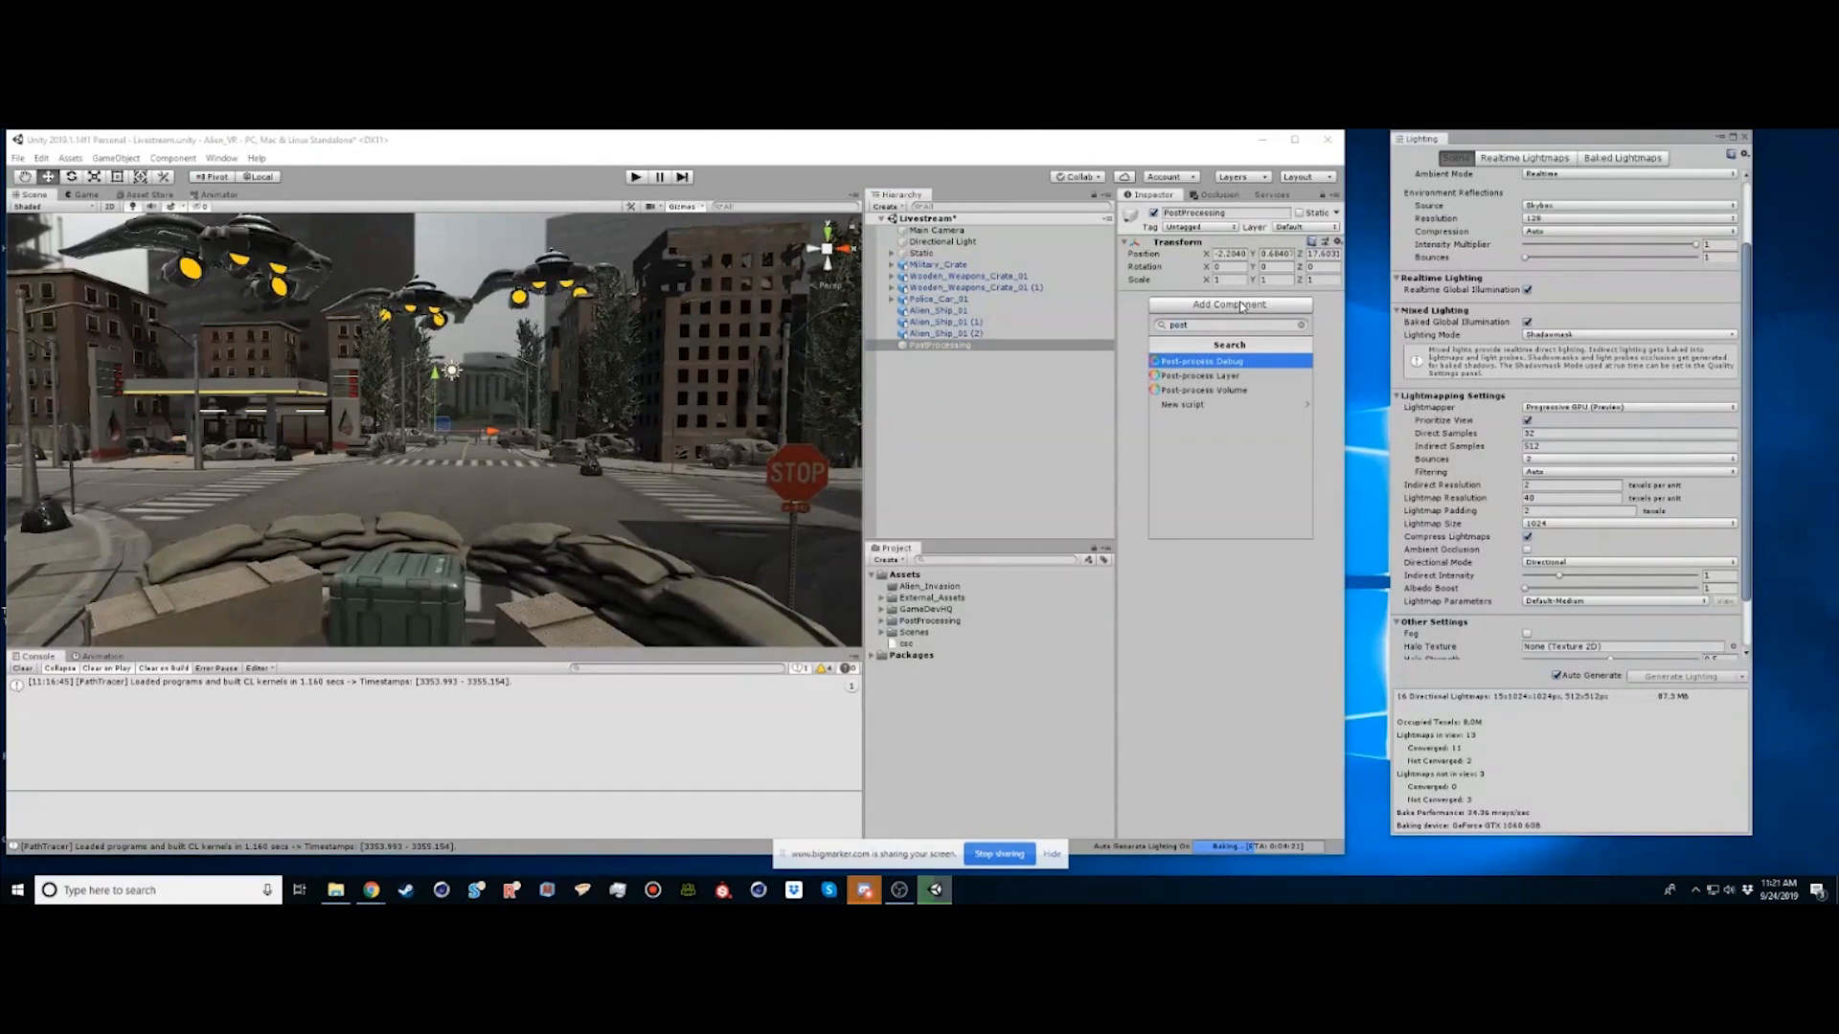
{"action": "left_click", "coordinate": [1195, 391]}
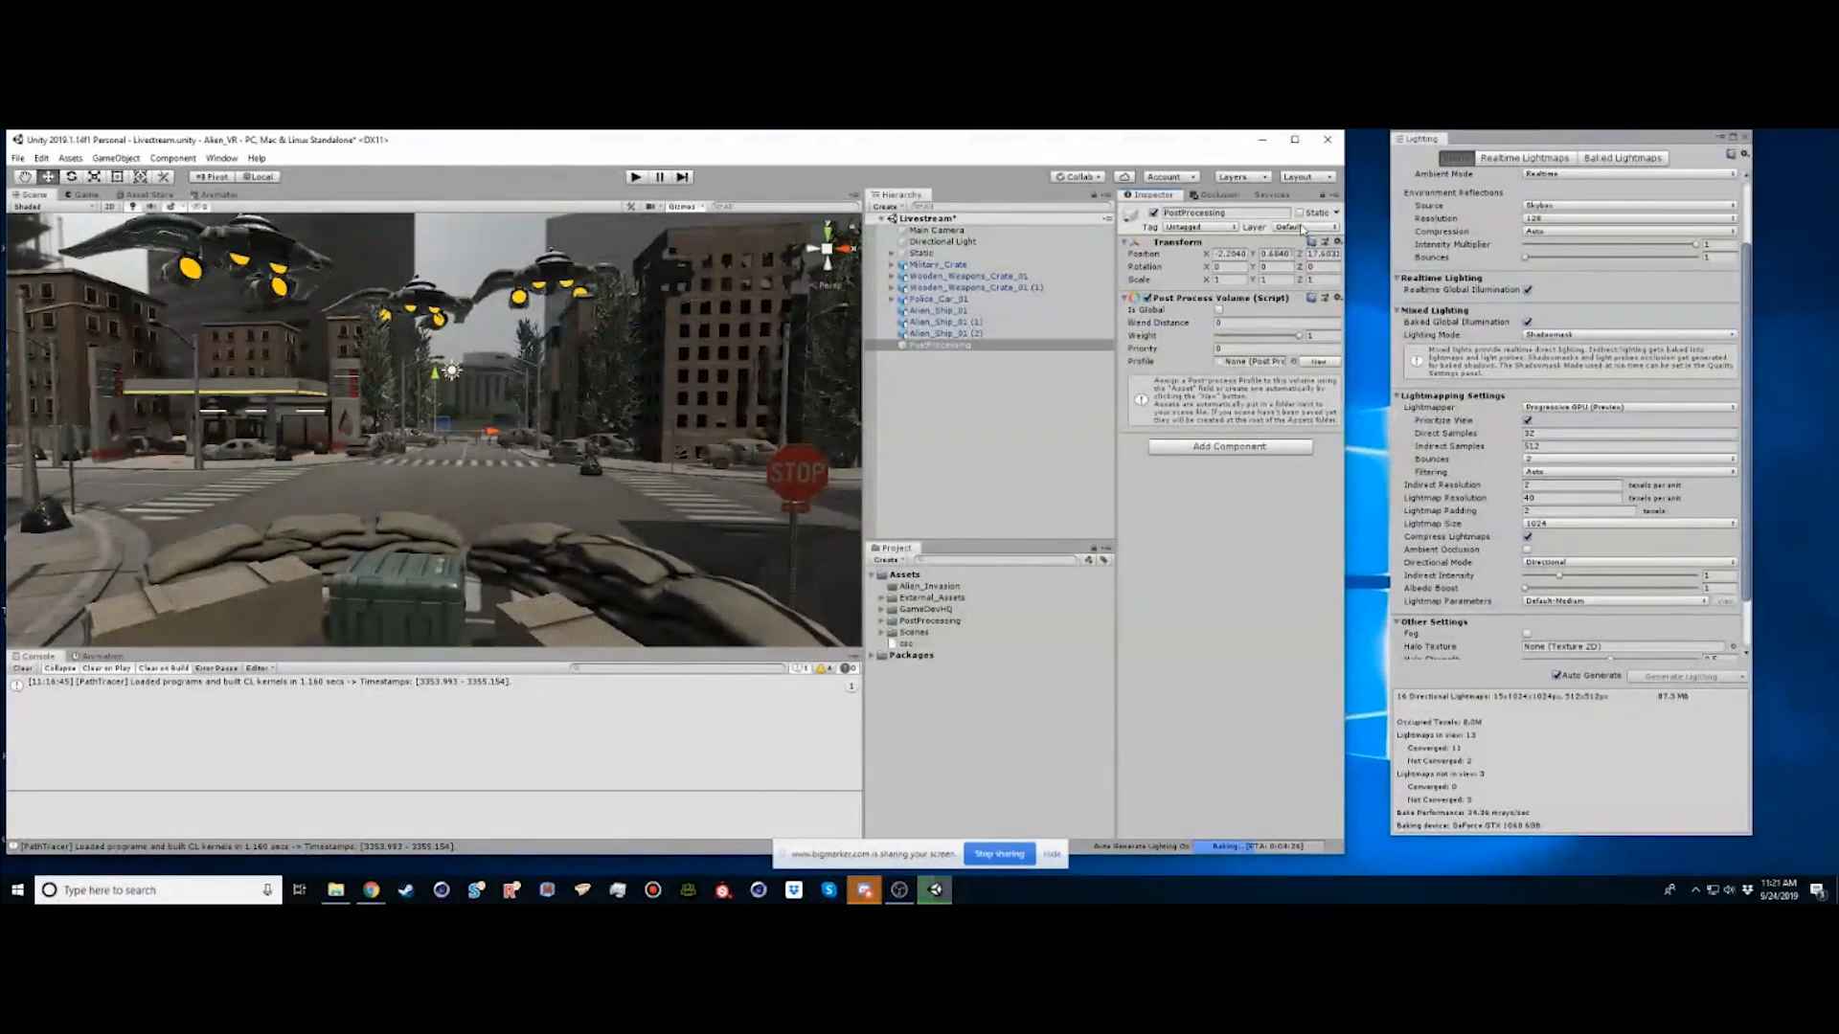
Check the project's layer list and assign the PostProcessing object to the existing Postprocessing layer
{"action": "left_click", "coordinate": [1302, 227]}
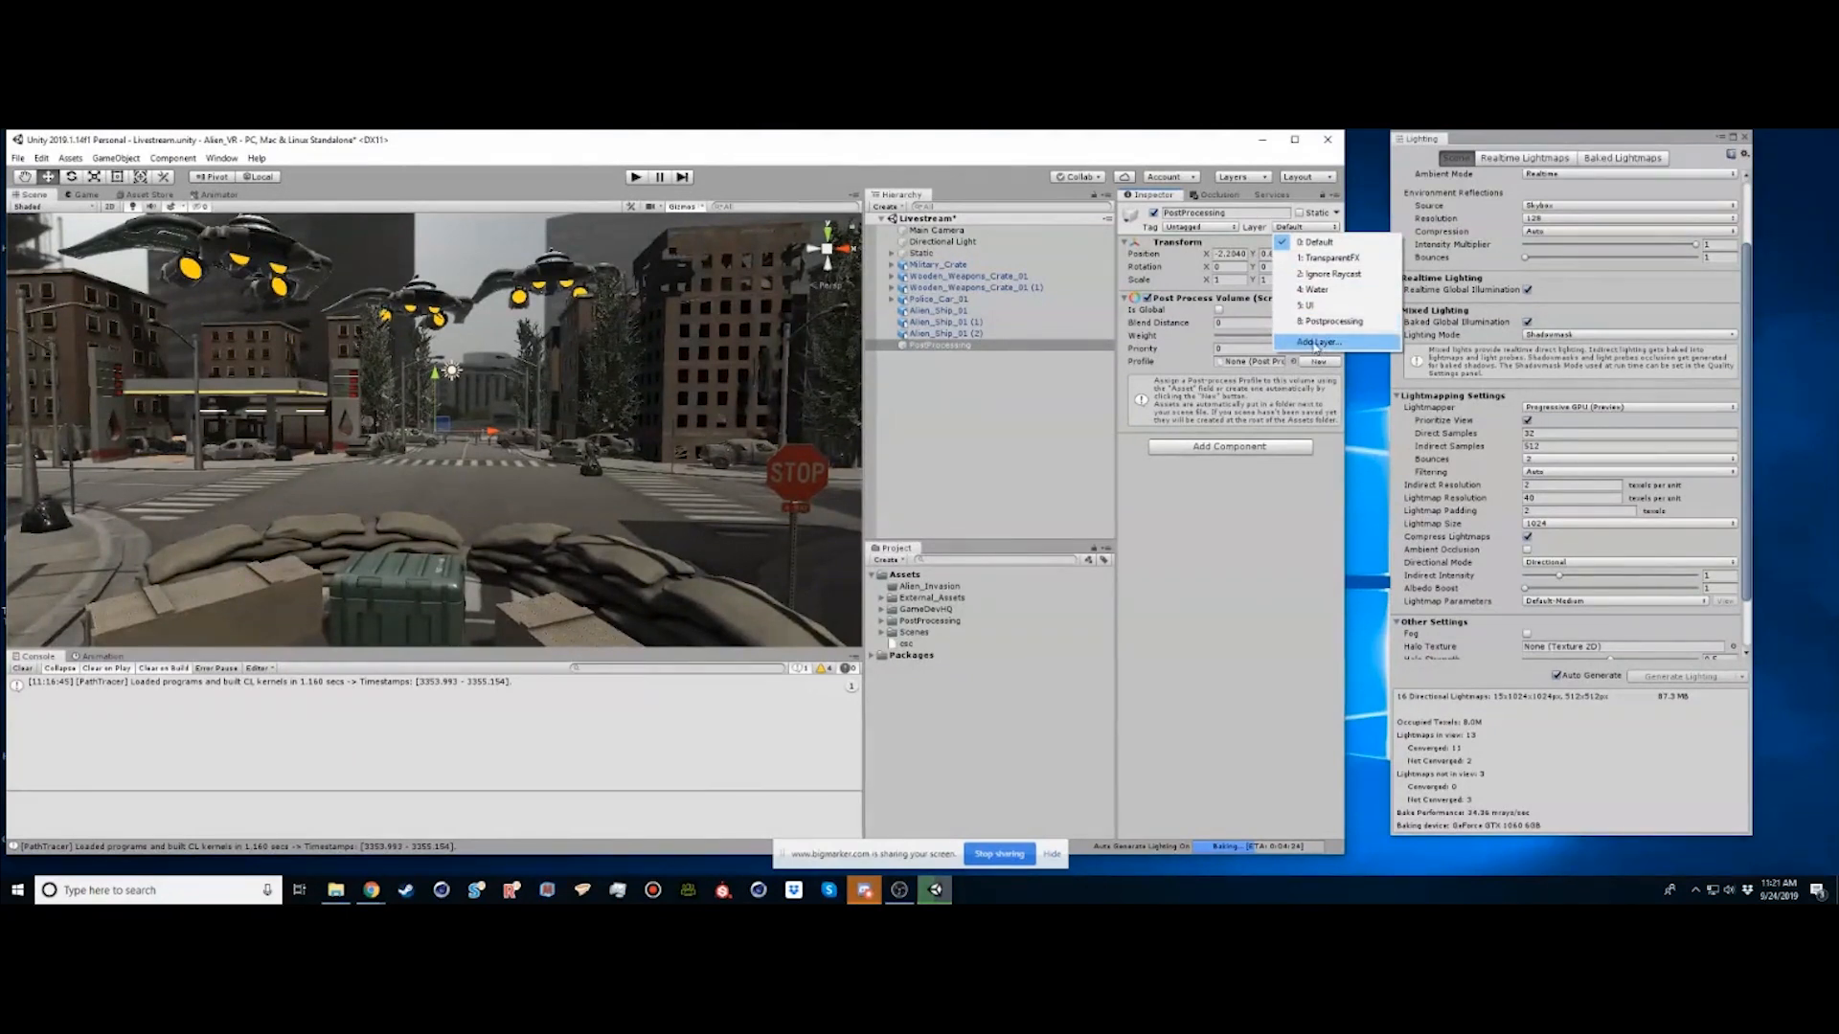
{"action": "left_click", "coordinate": [1316, 342]}
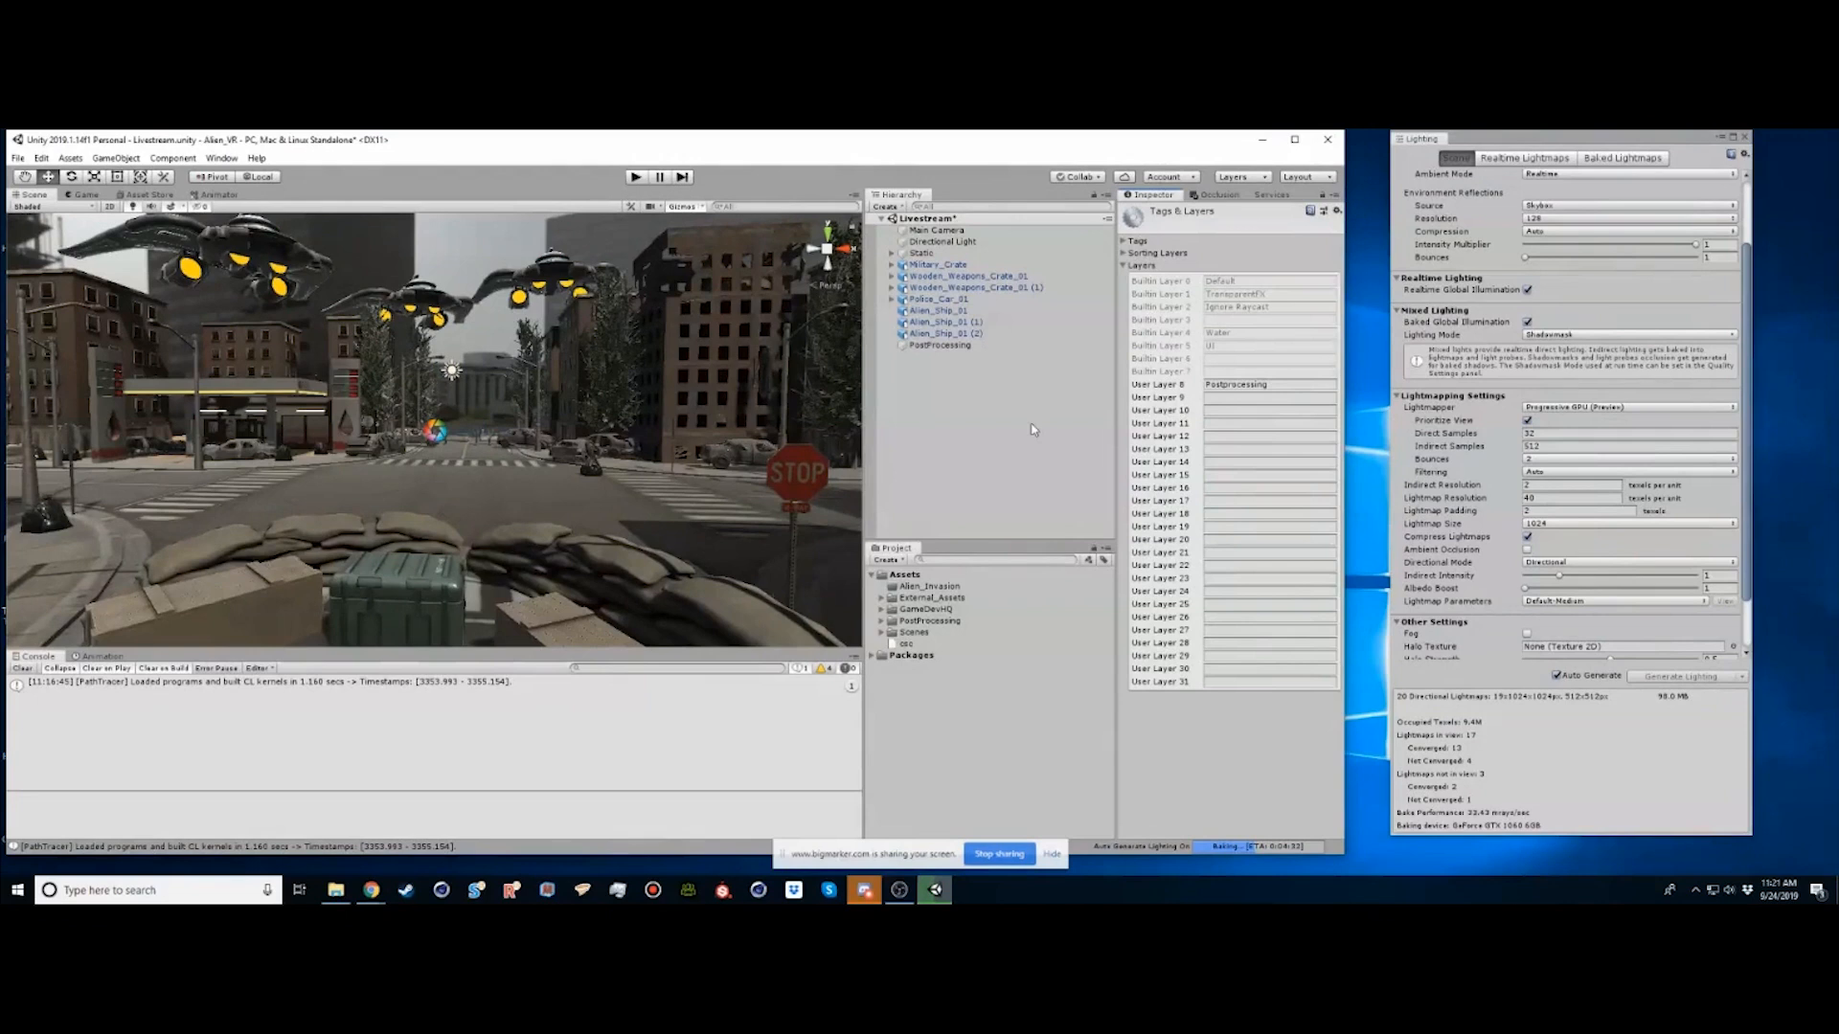
{"action": "left_click", "coordinate": [1032, 430]}
{"action": "left_click", "coordinate": [939, 344]}
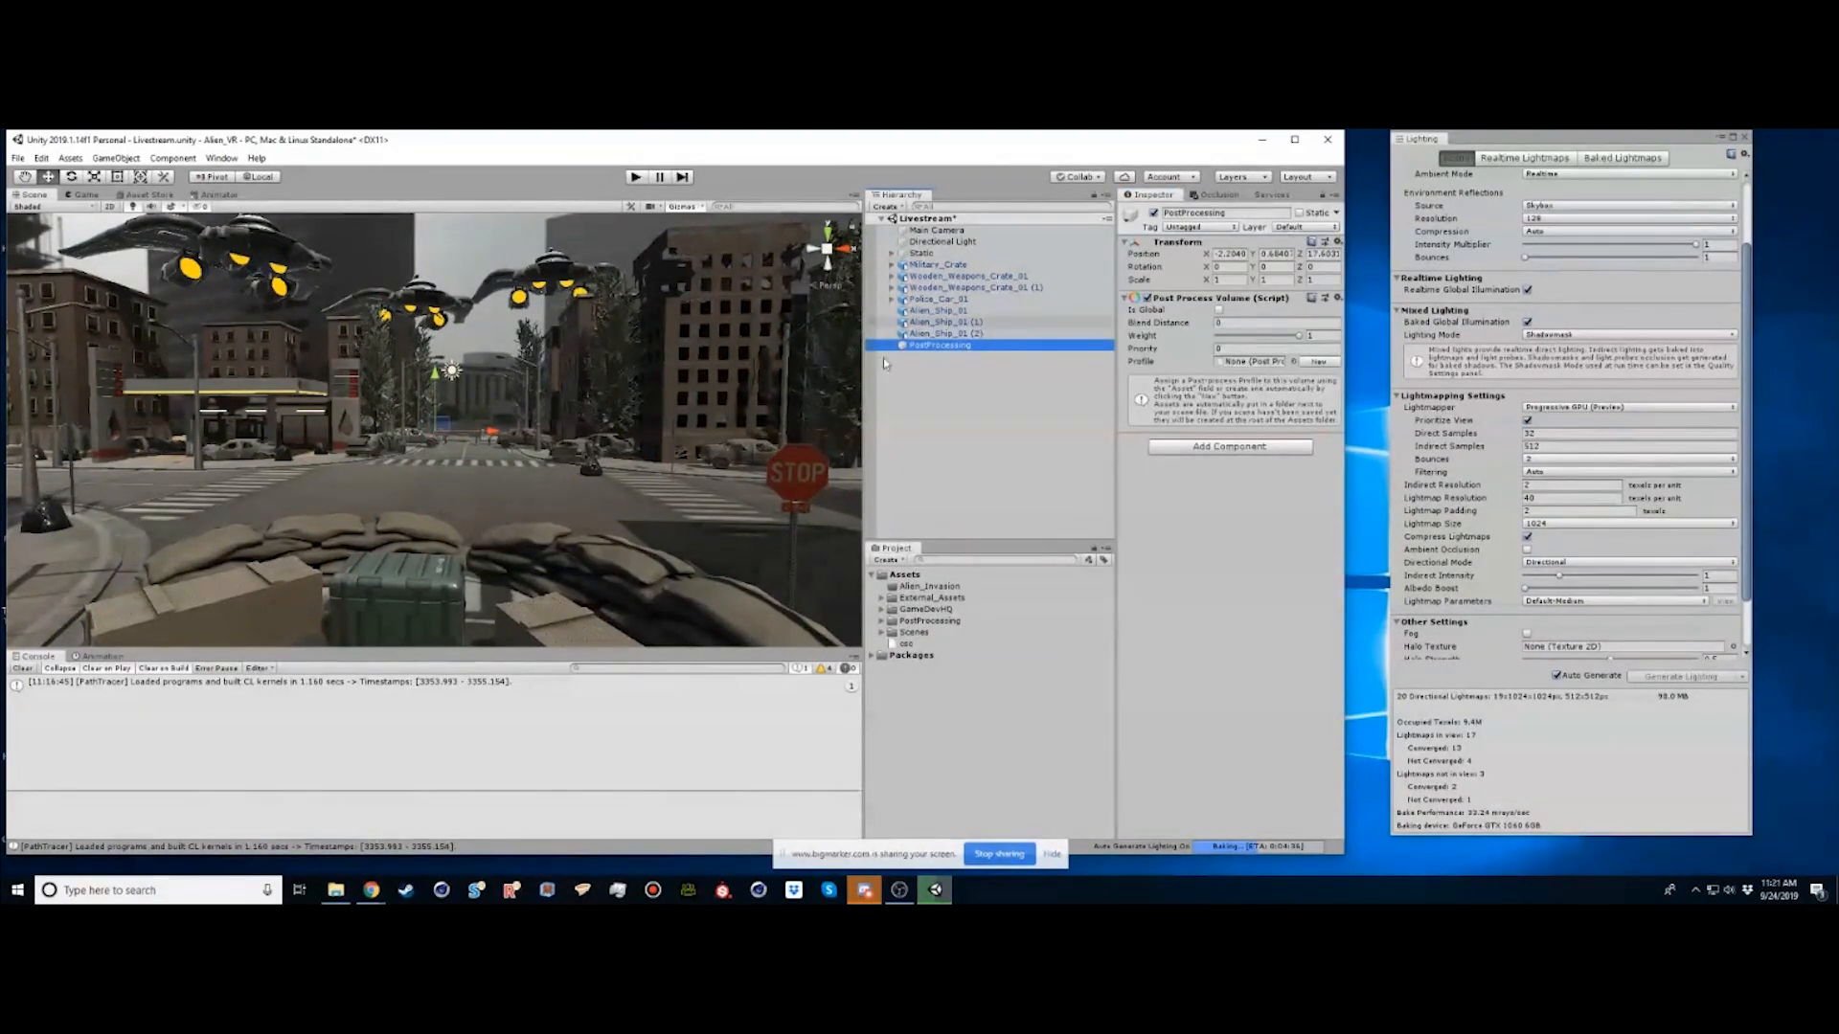
{"action": "left_click", "coordinate": [1284, 227]}
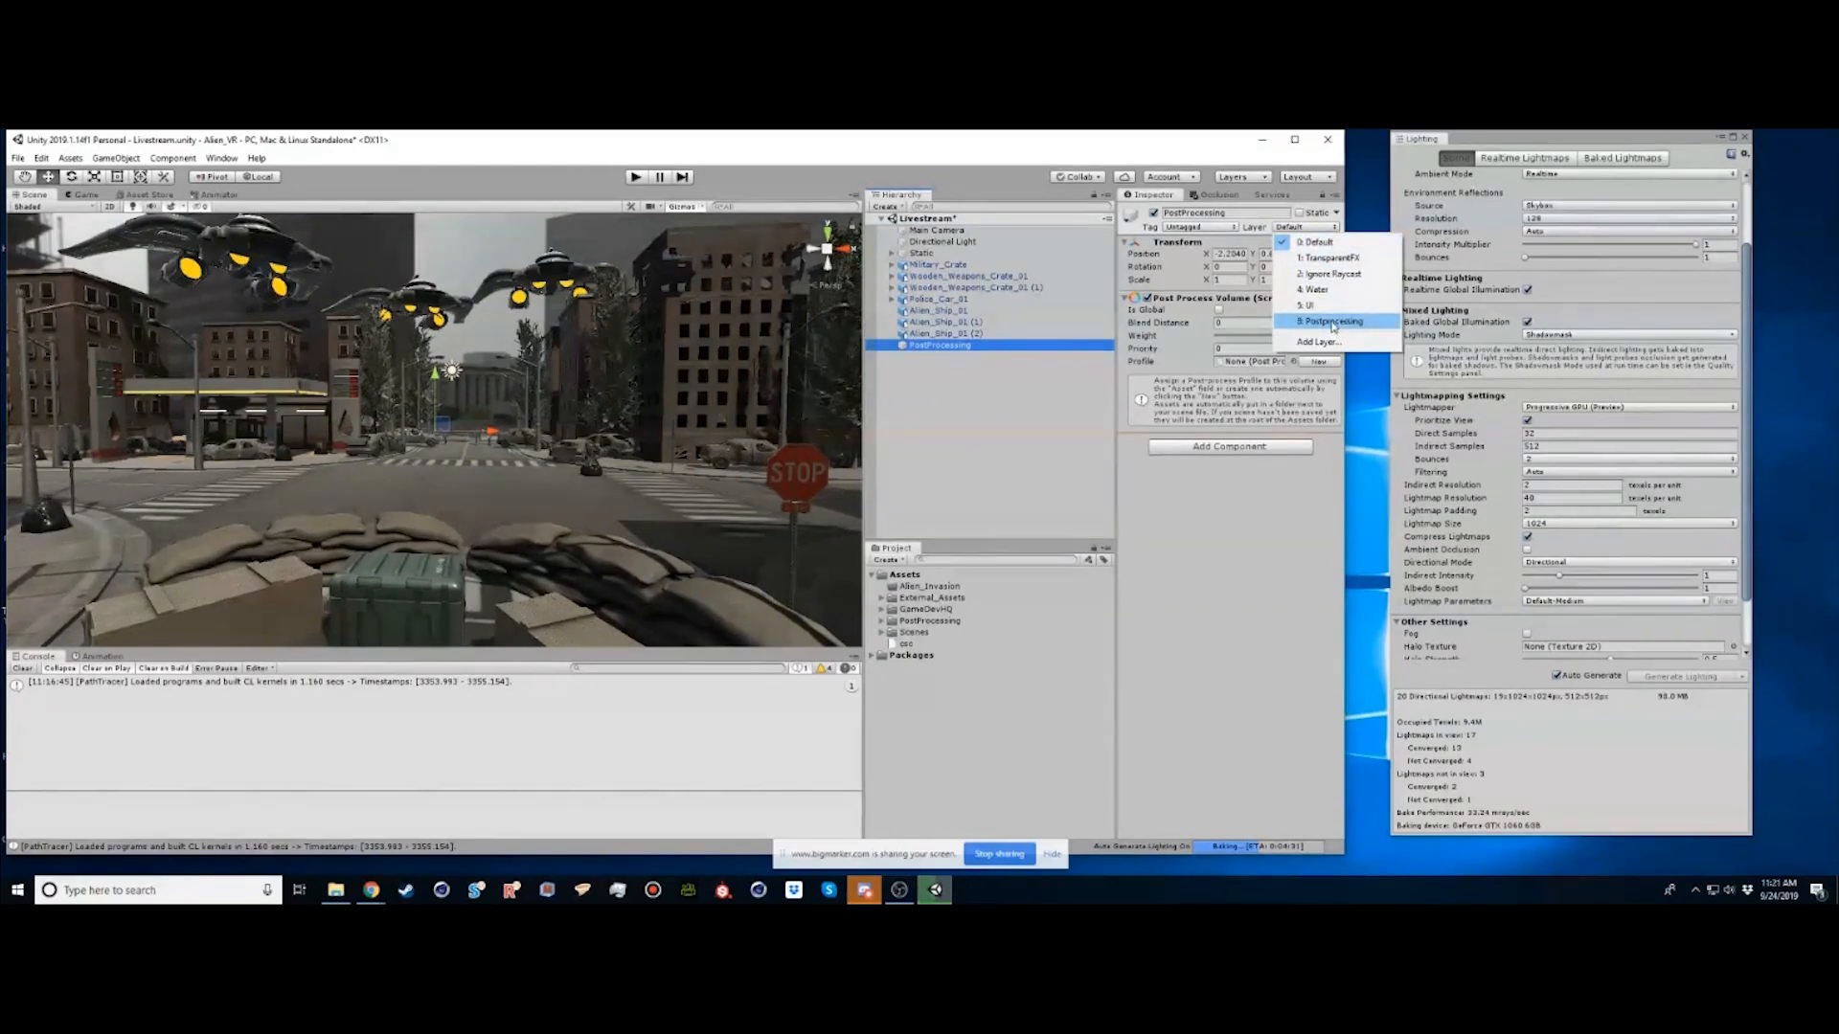
{"action": "left_click", "coordinate": [1333, 322]}
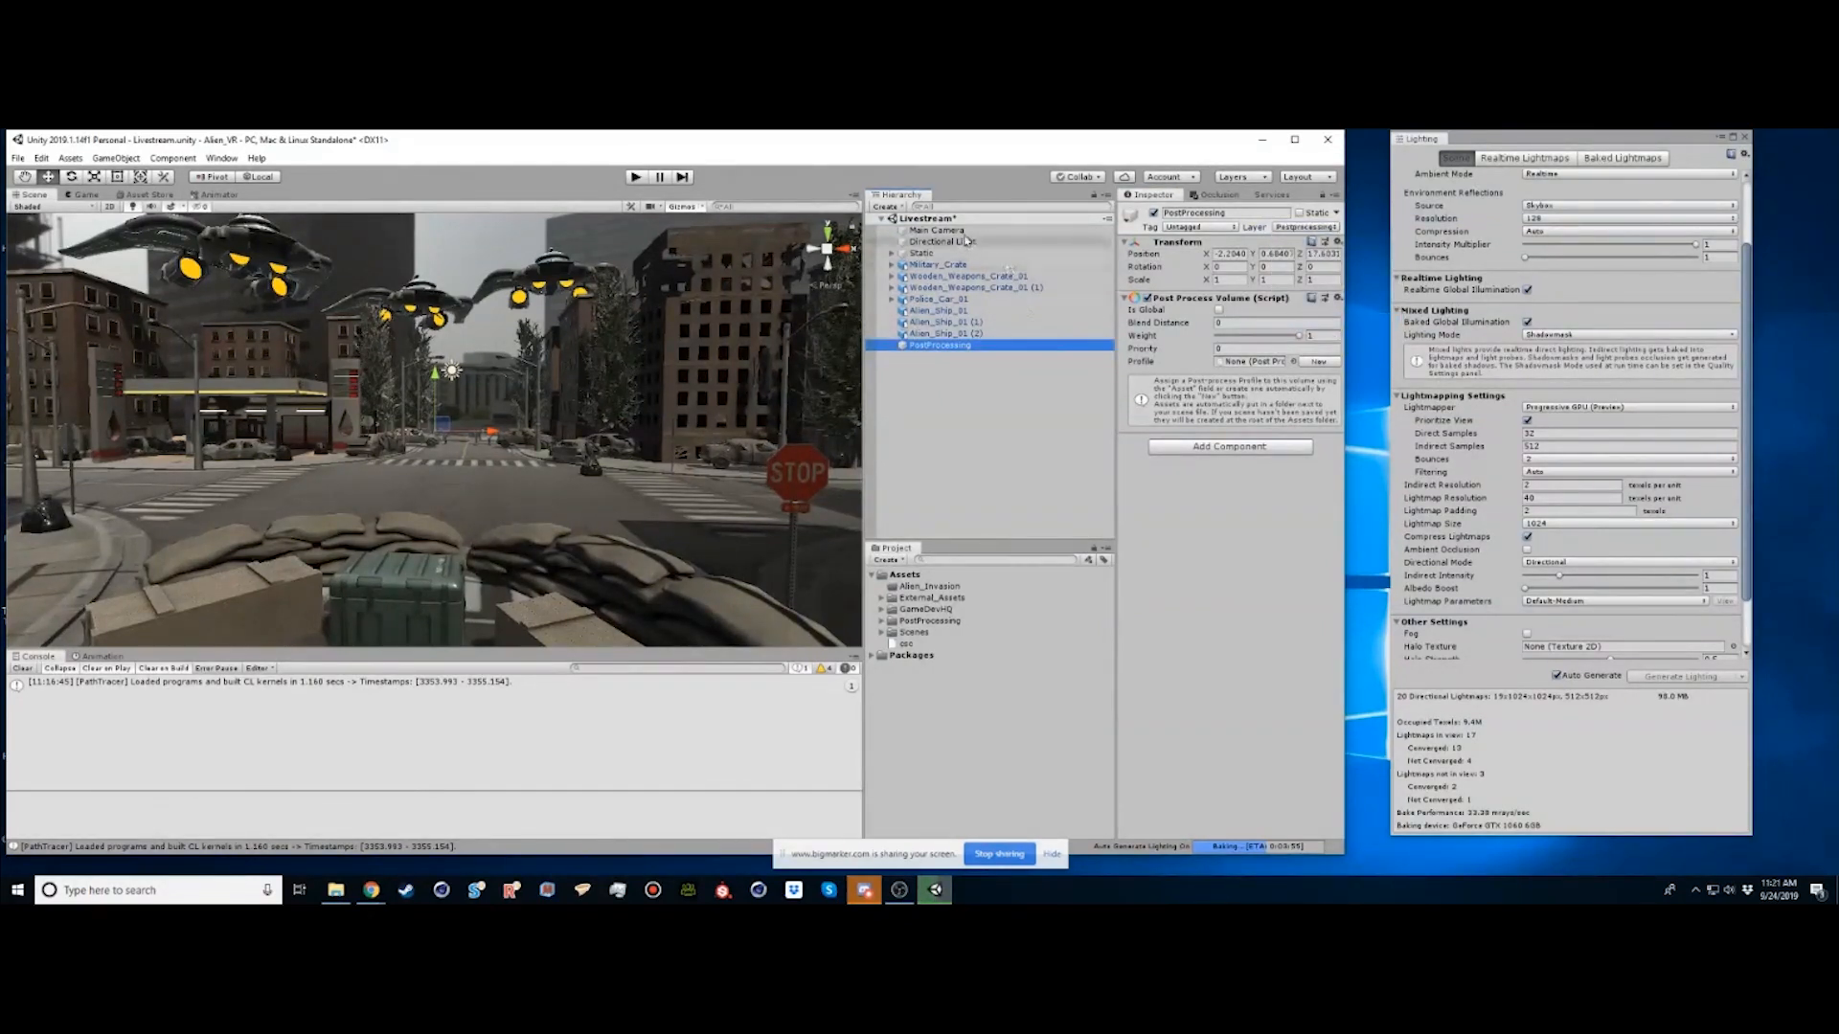
Add a Post-process Layer component to the Main Camera and set its volume blending layer to Postprocessing
{"action": "left_click", "coordinate": [934, 231]}
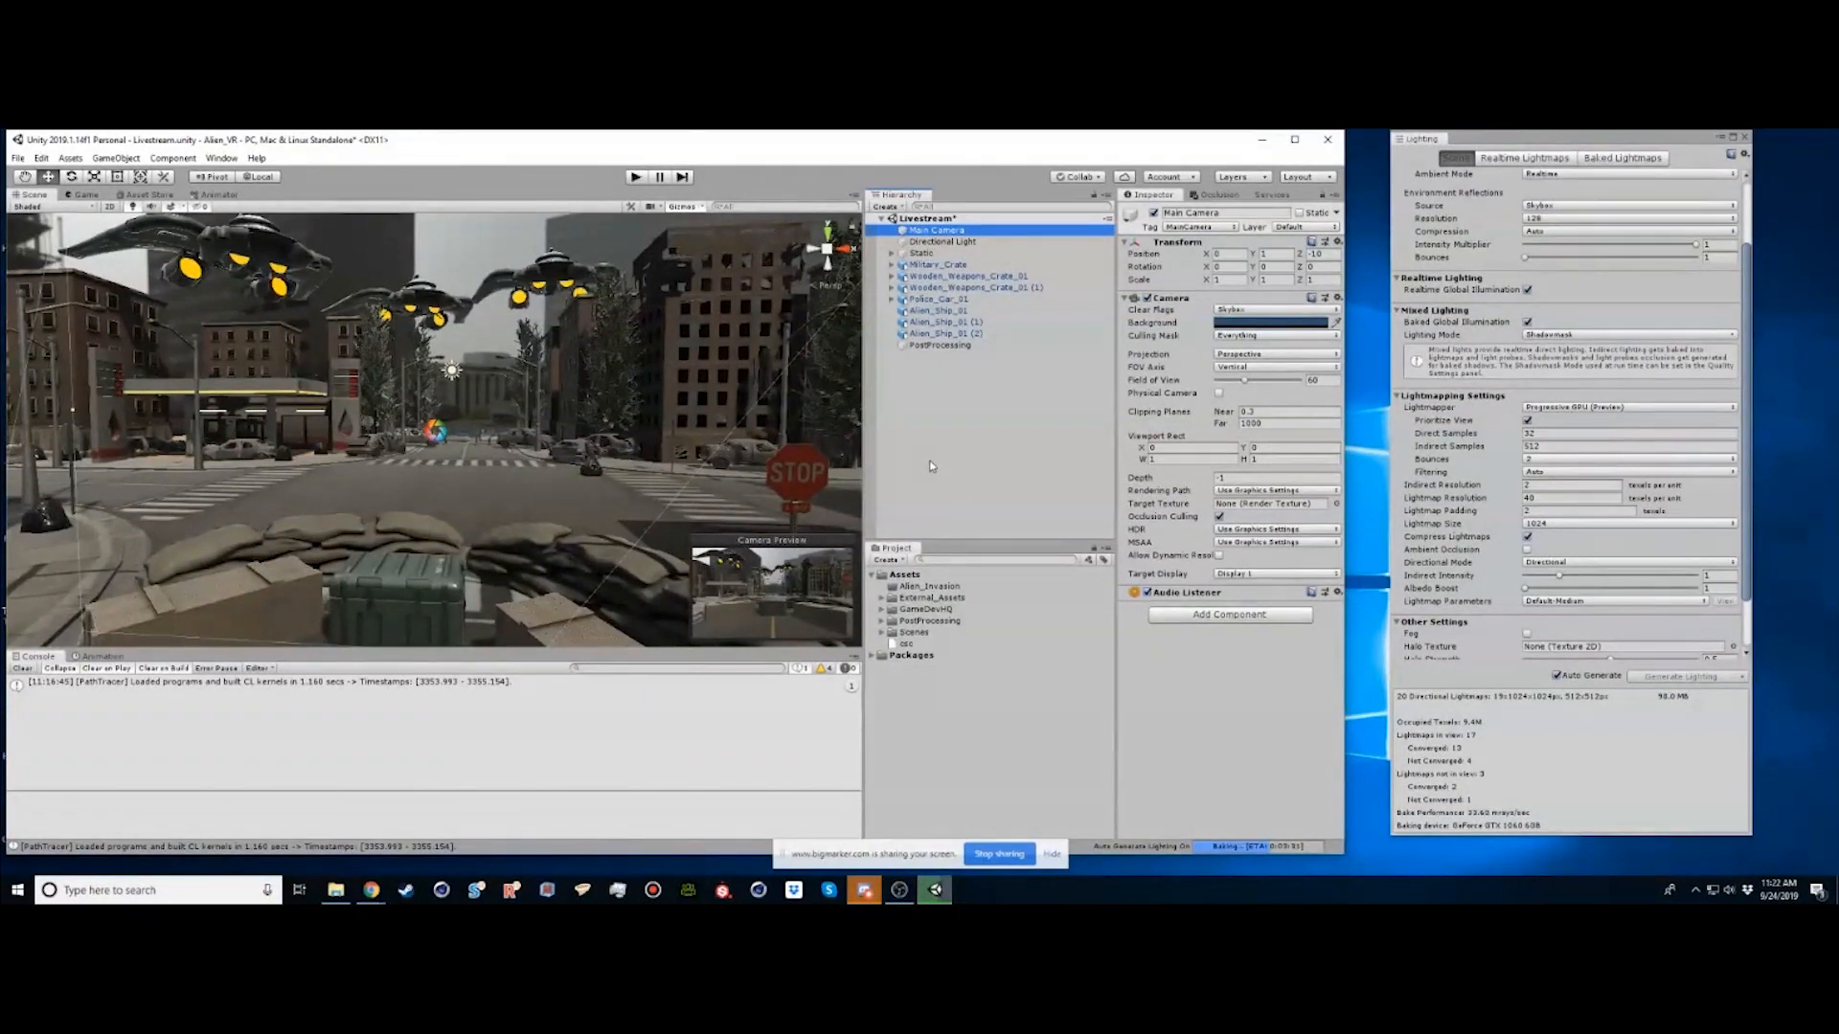
{"action": "left_click", "coordinate": [1256, 616]}
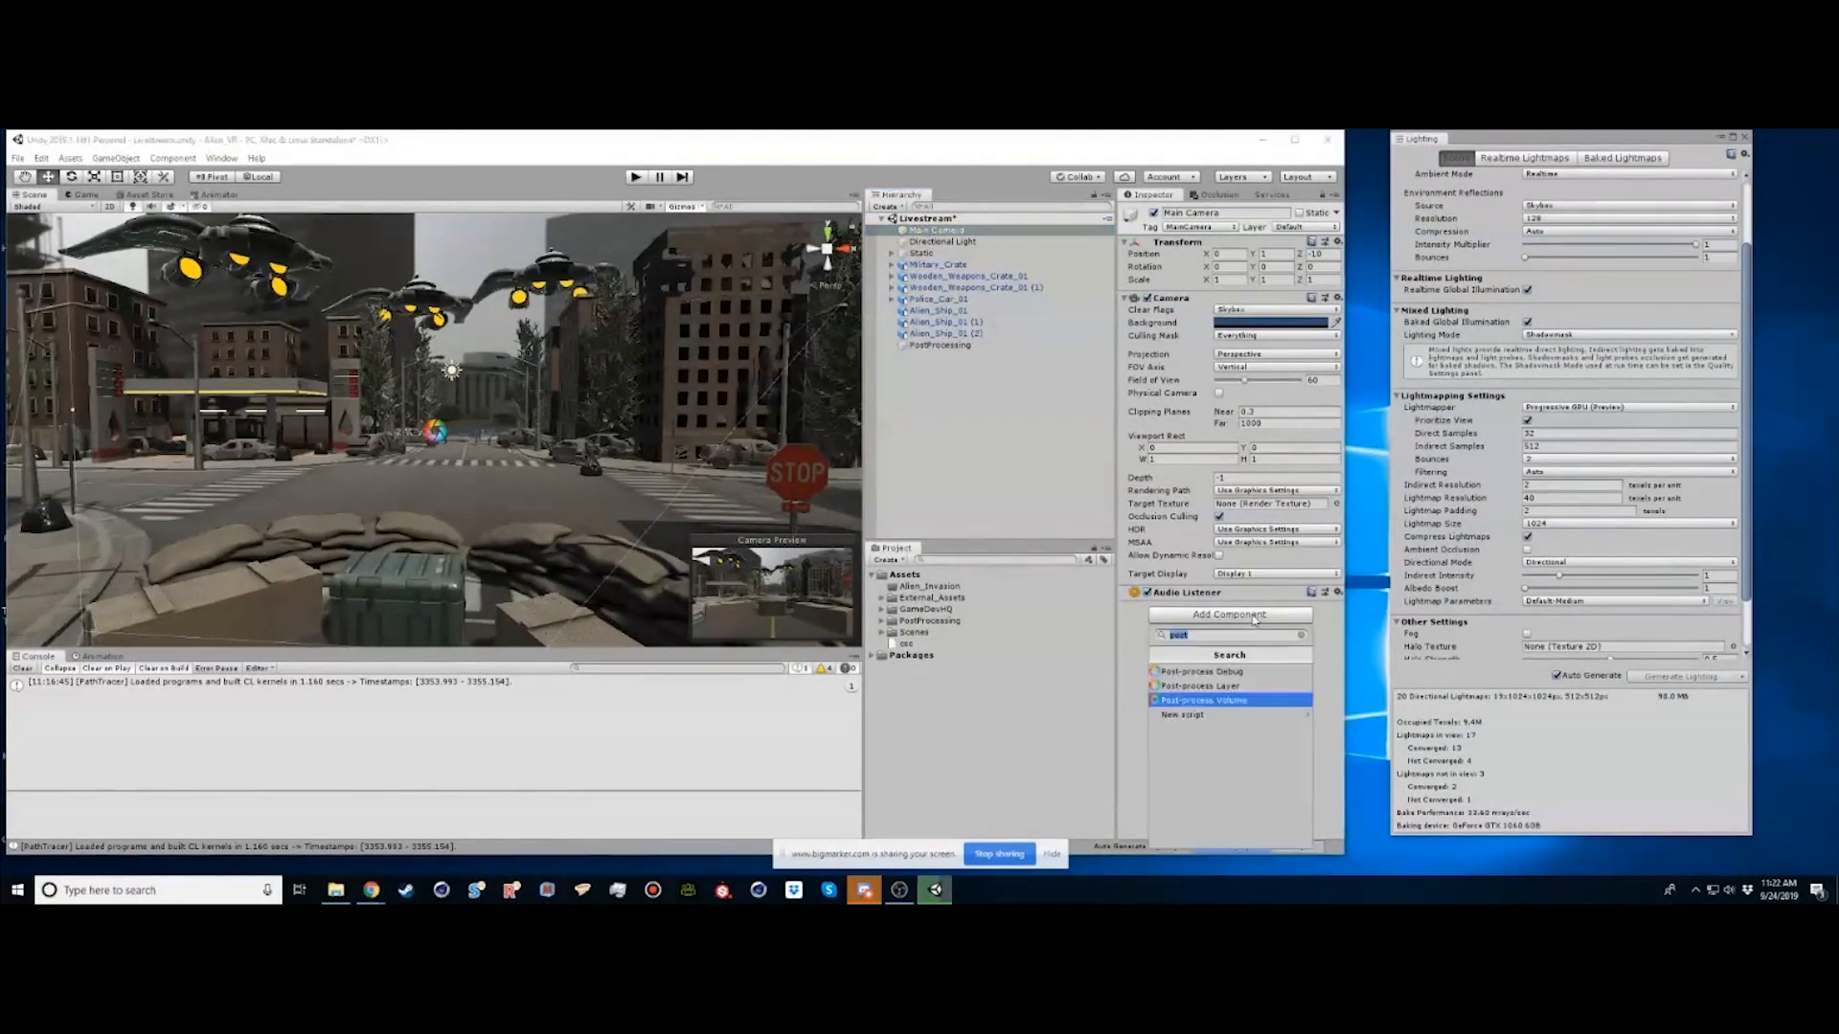
{"action": "left_click", "coordinate": [1226, 688]}
{"action": "left_click", "coordinate": [1228, 687]}
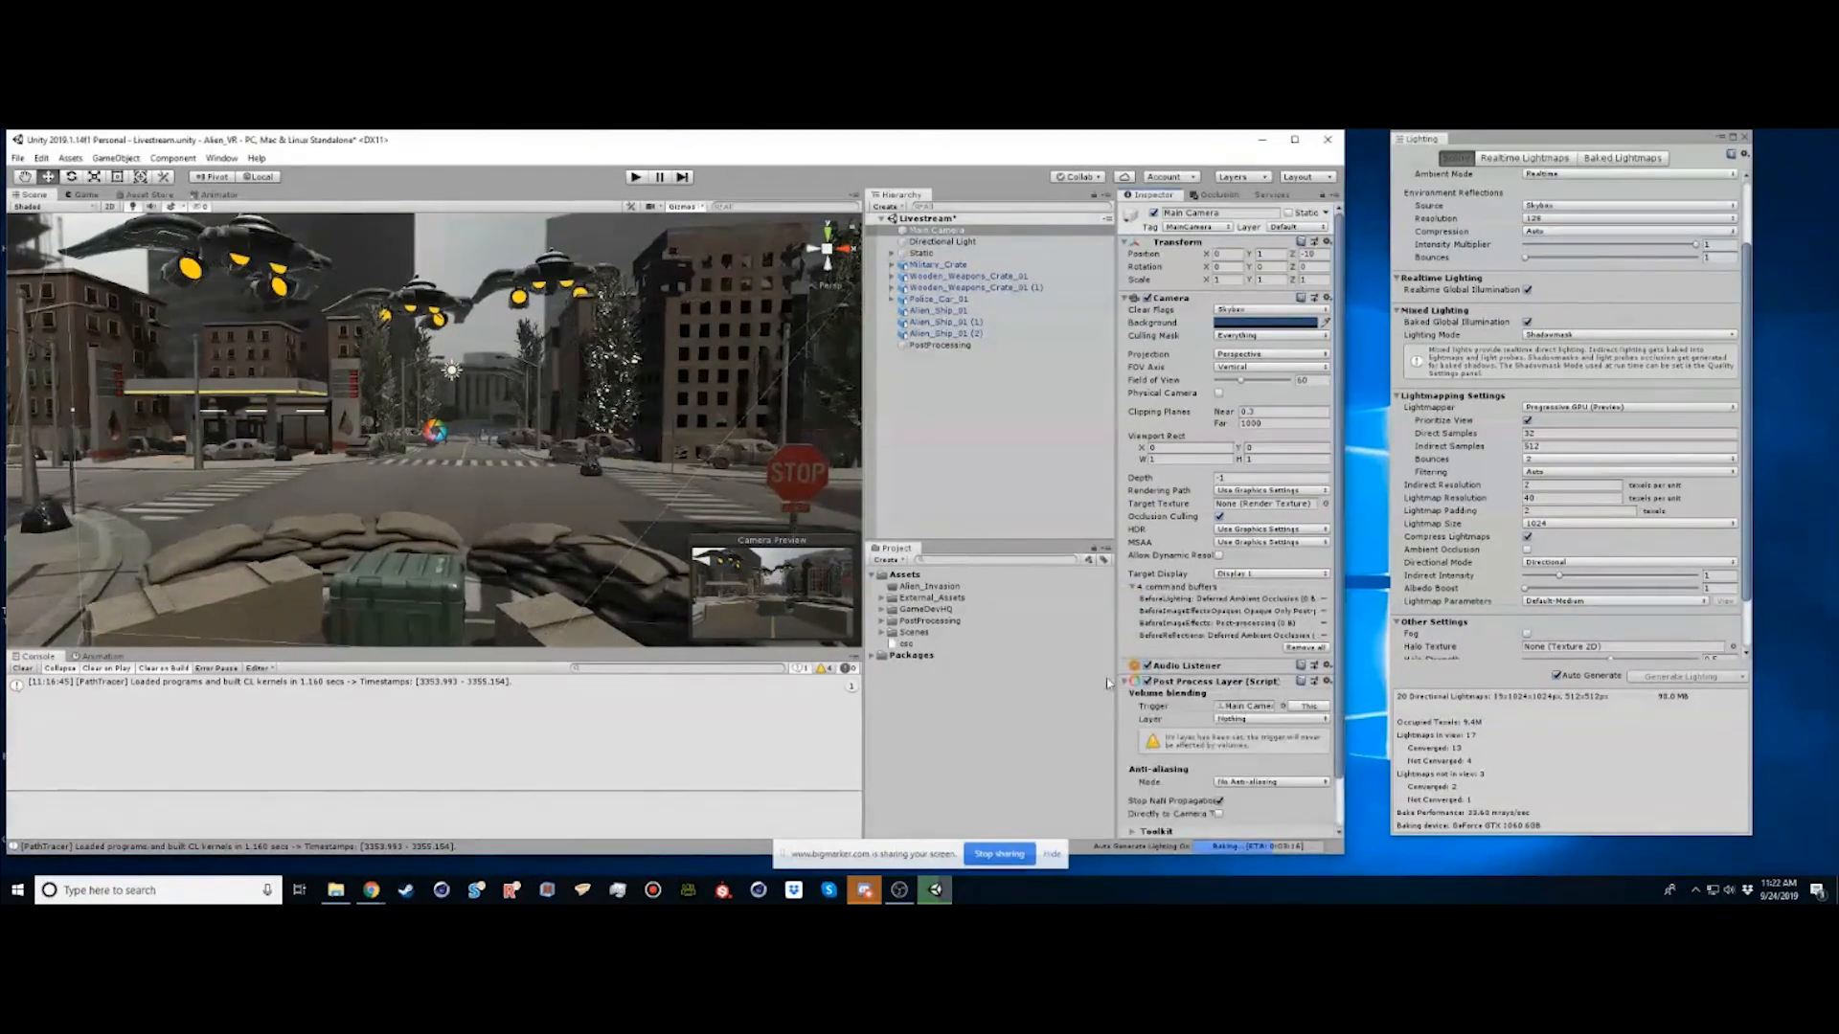
{"action": "scroll", "coordinate": [1334, 604], "scroll_direction": "down", "scroll_amount": 3}
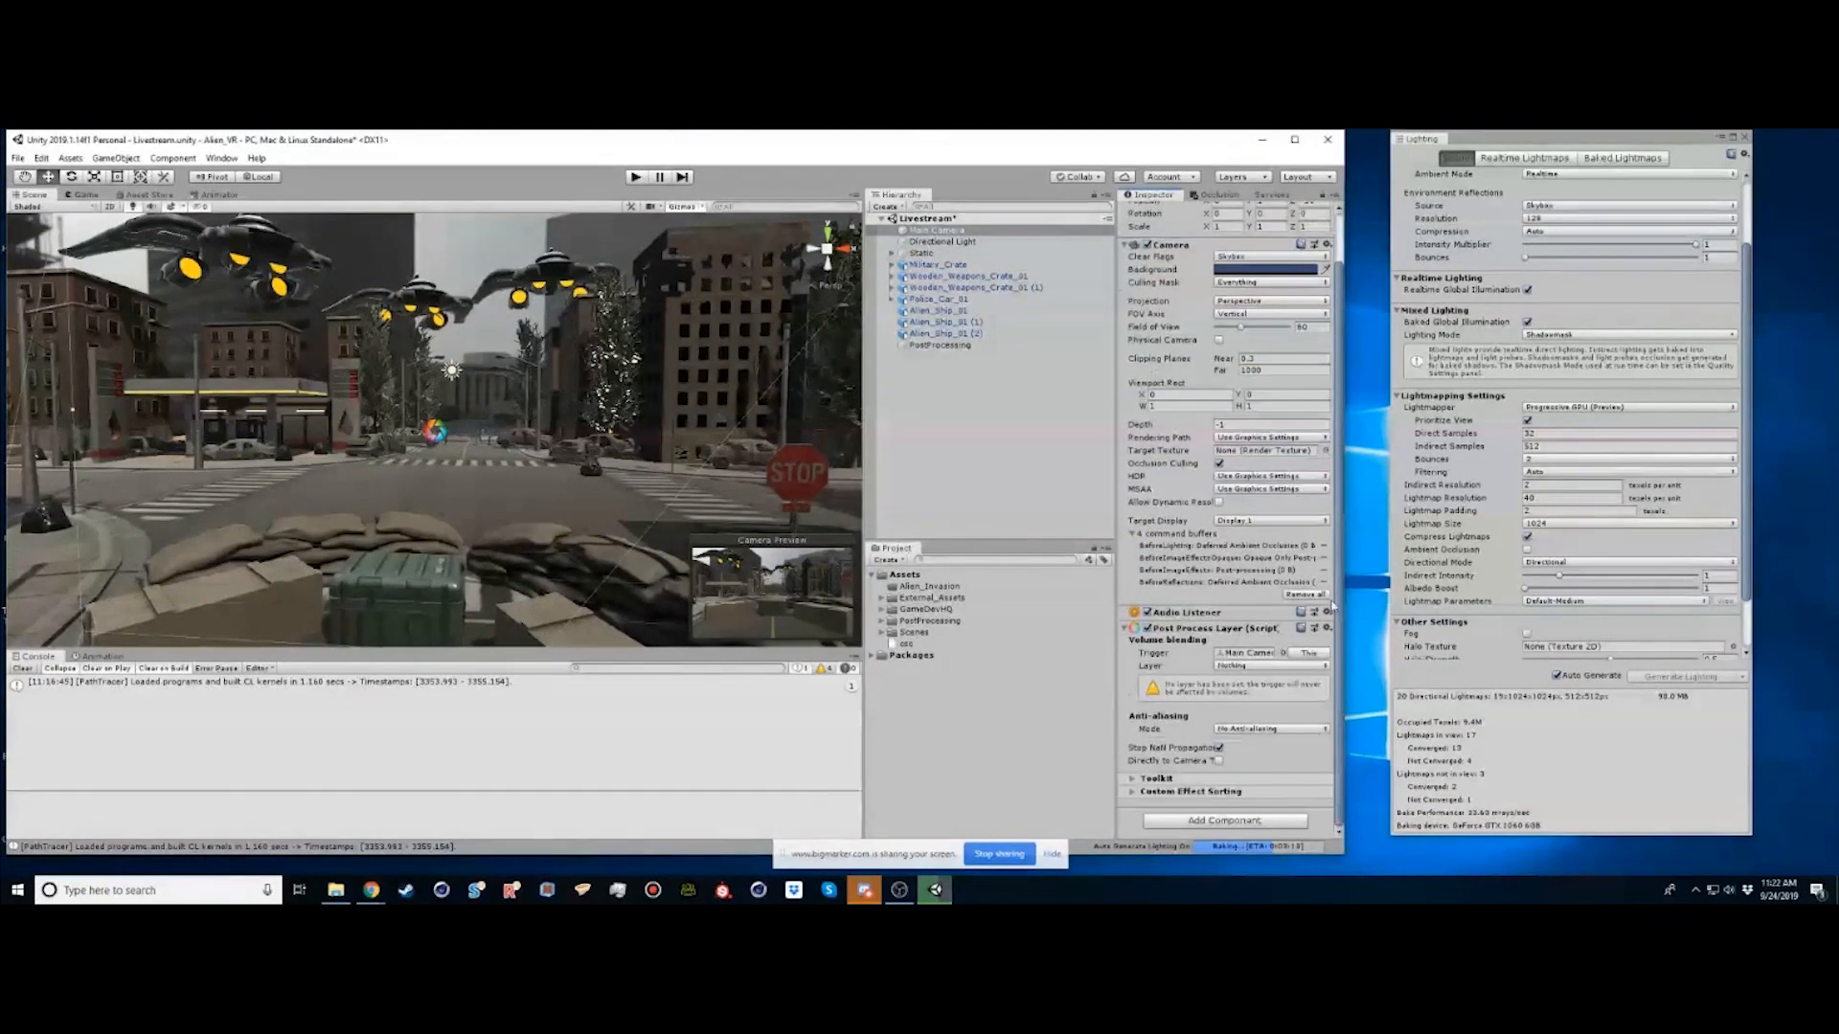
{"action": "left_click", "coordinate": [1245, 666]}
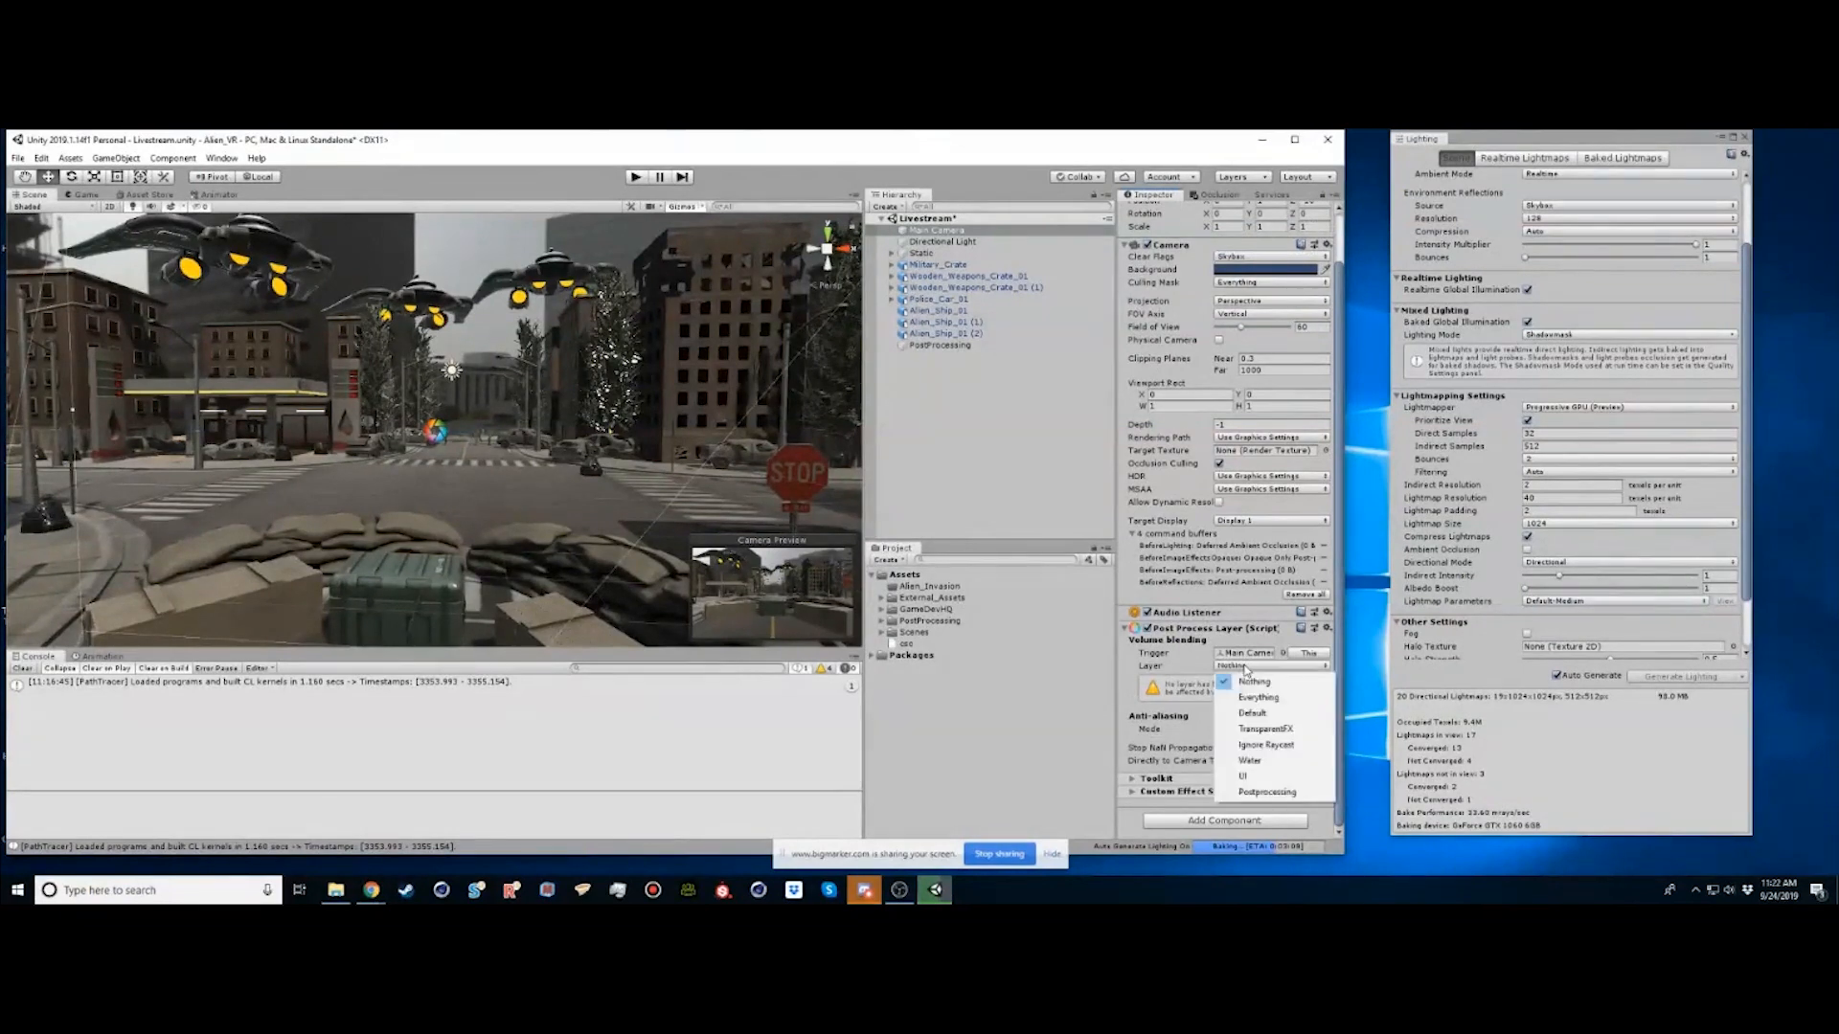
{"action": "left_click", "coordinate": [1277, 793]}
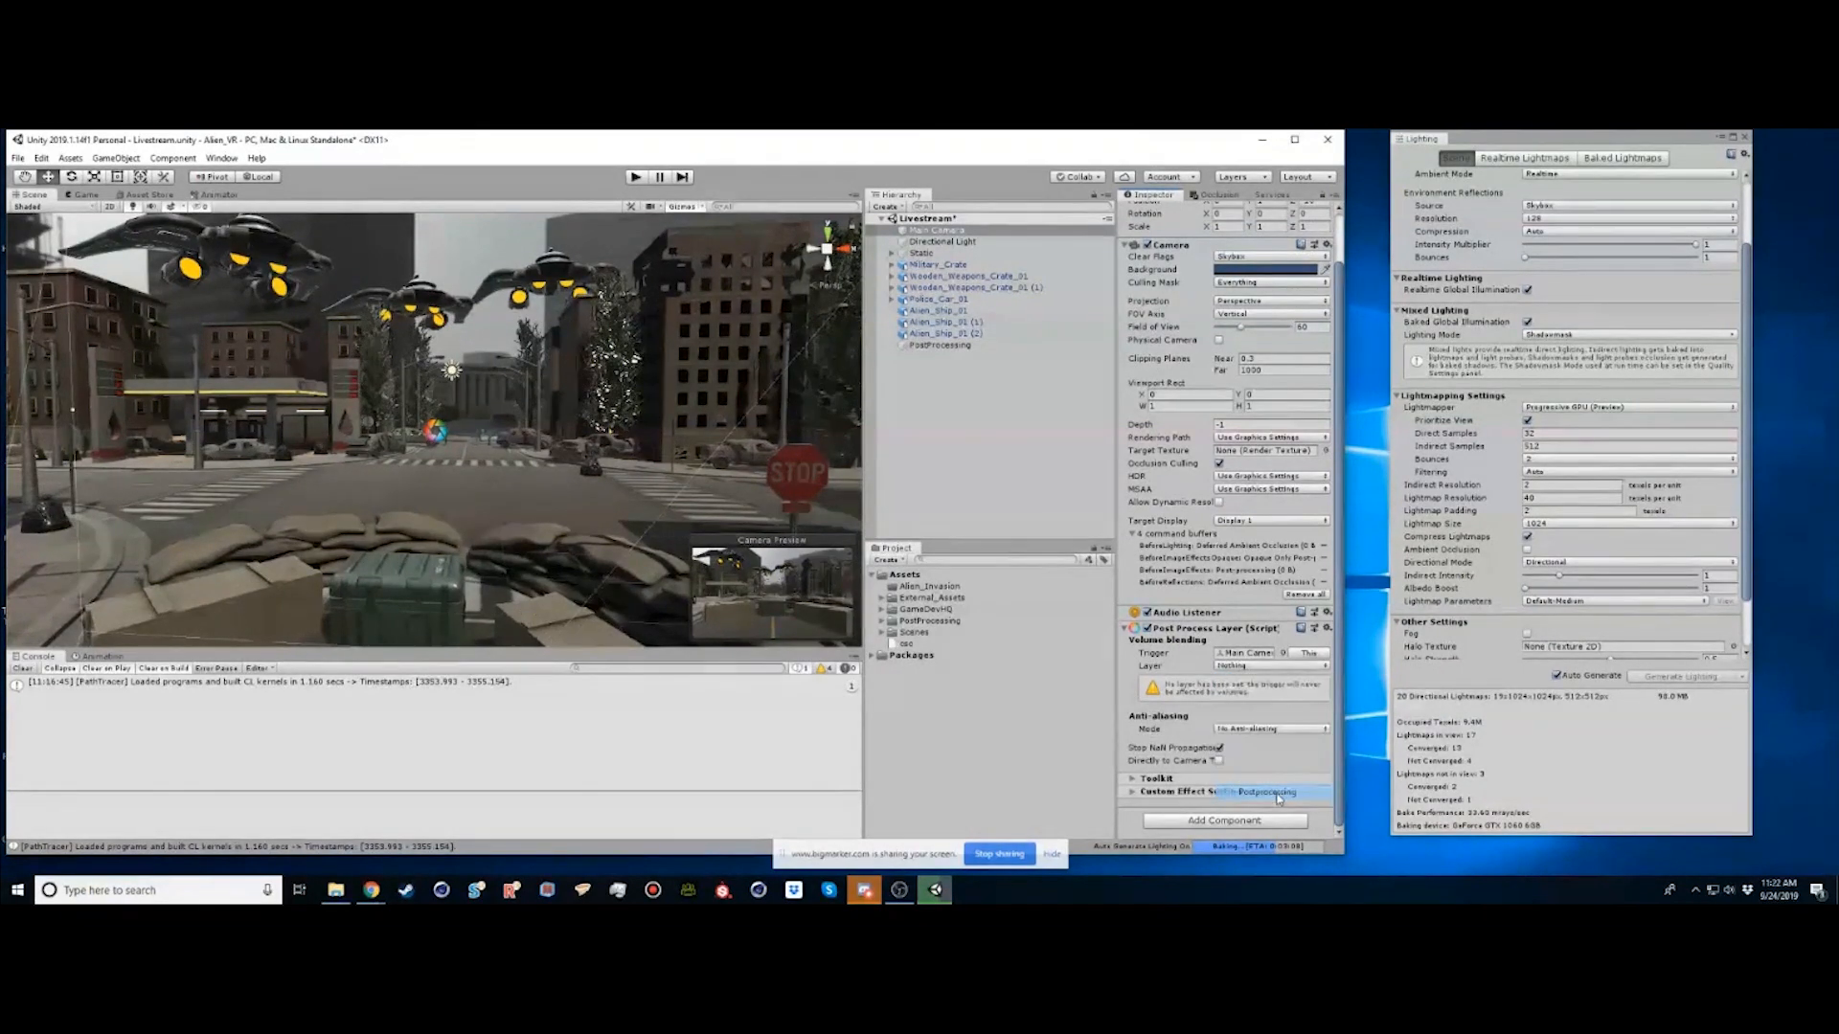
Check which effects the existing profile in the project's PostProcessing folder contains, and return to the PostProcessing object
{"action": "left_click", "coordinate": [939, 345]}
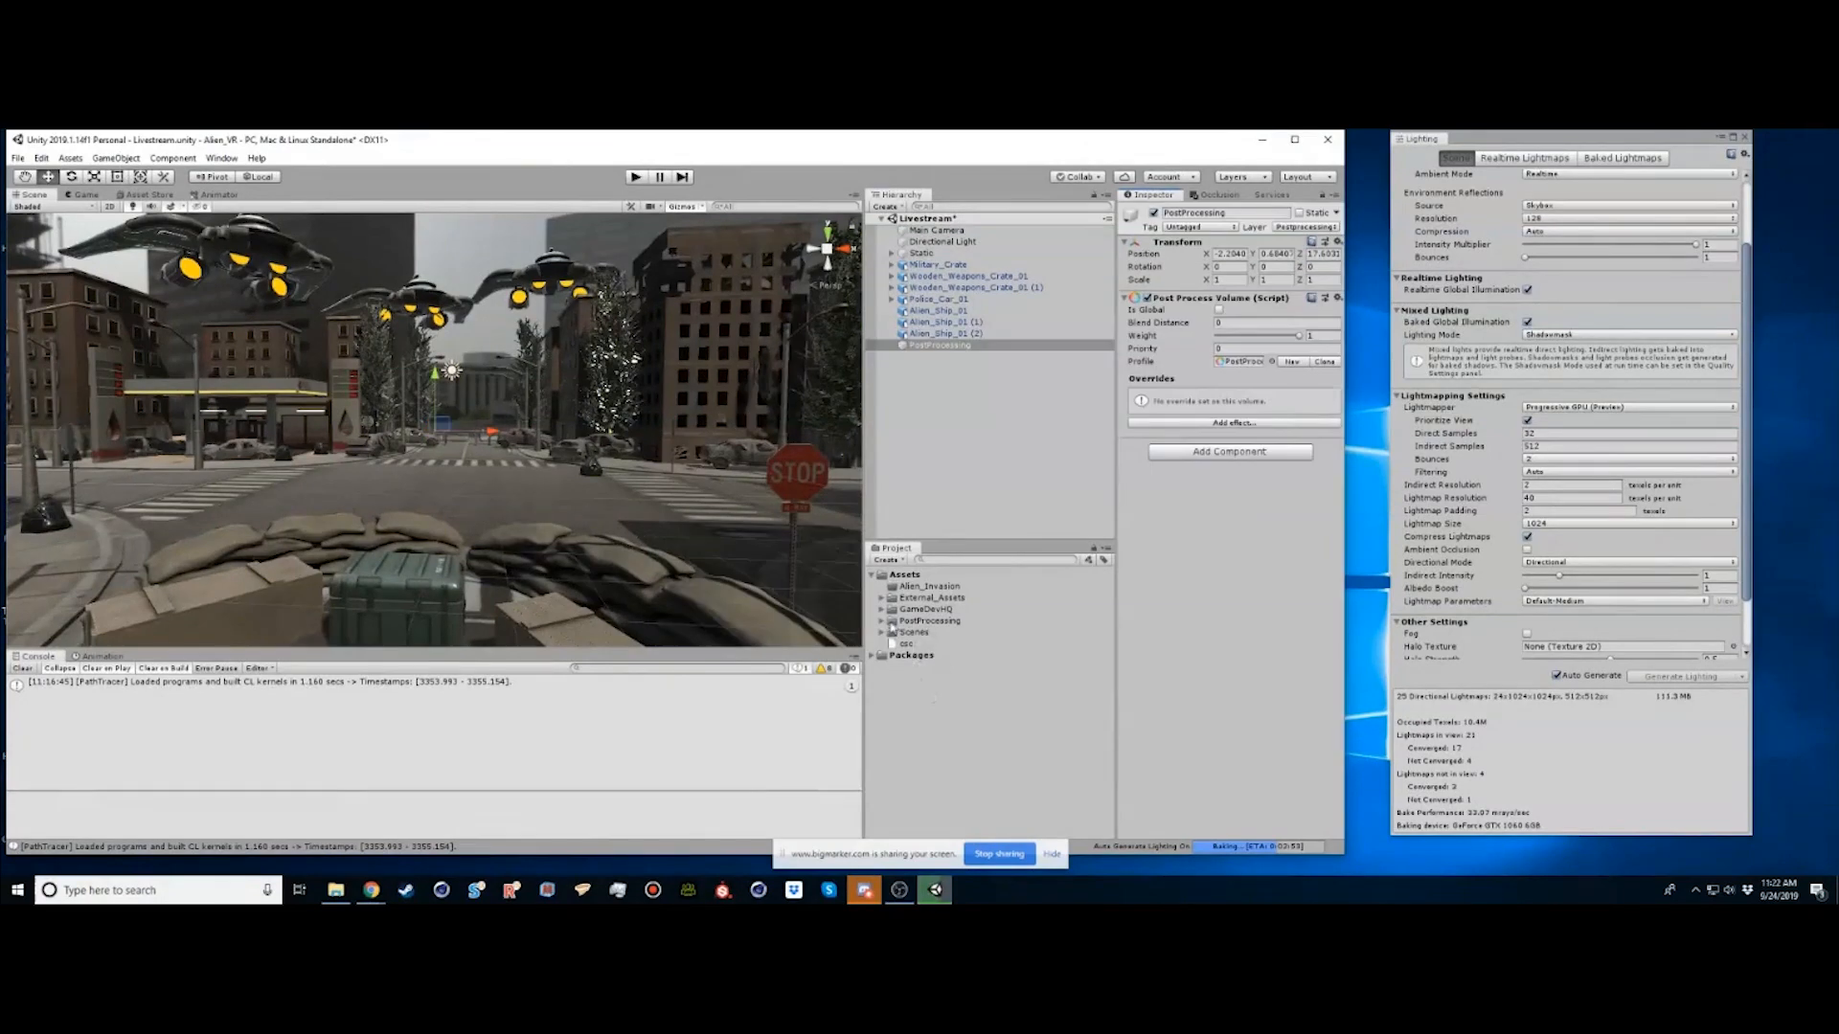
{"action": "left_click", "coordinate": [881, 620]}
{"action": "left_click", "coordinate": [915, 632]}
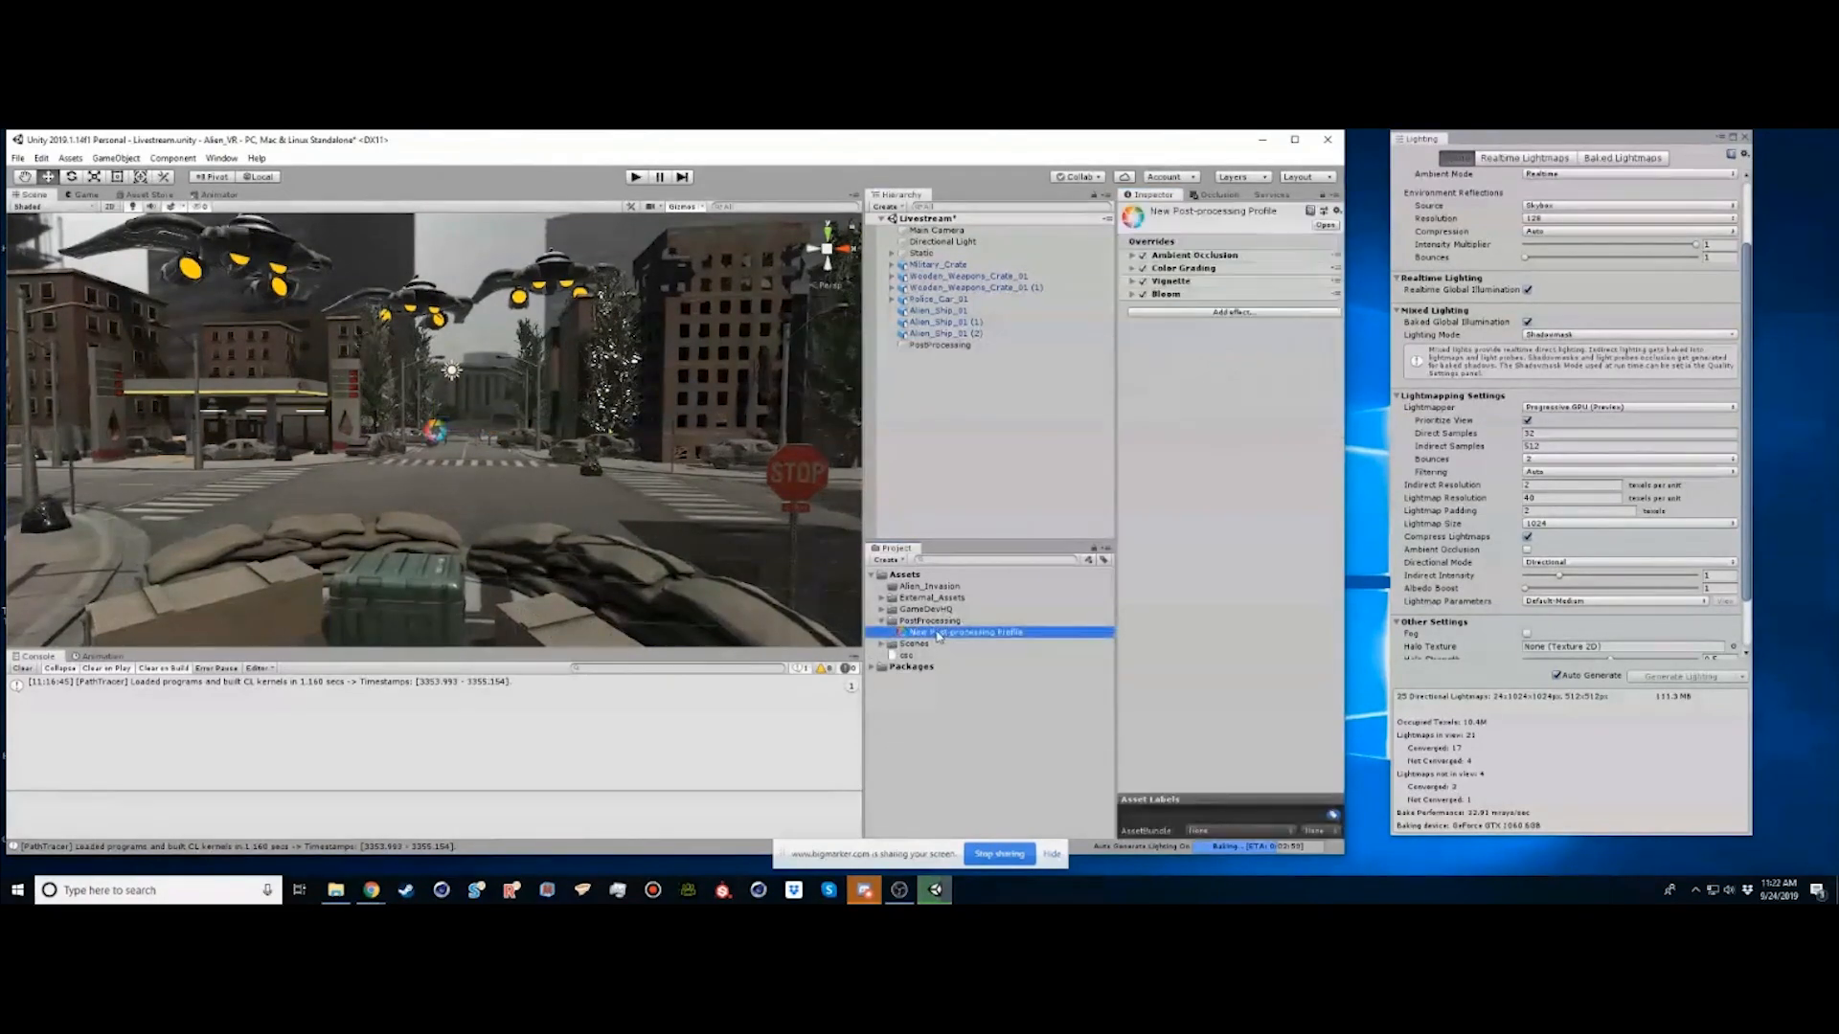
{"action": "left_click", "coordinate": [920, 621]}
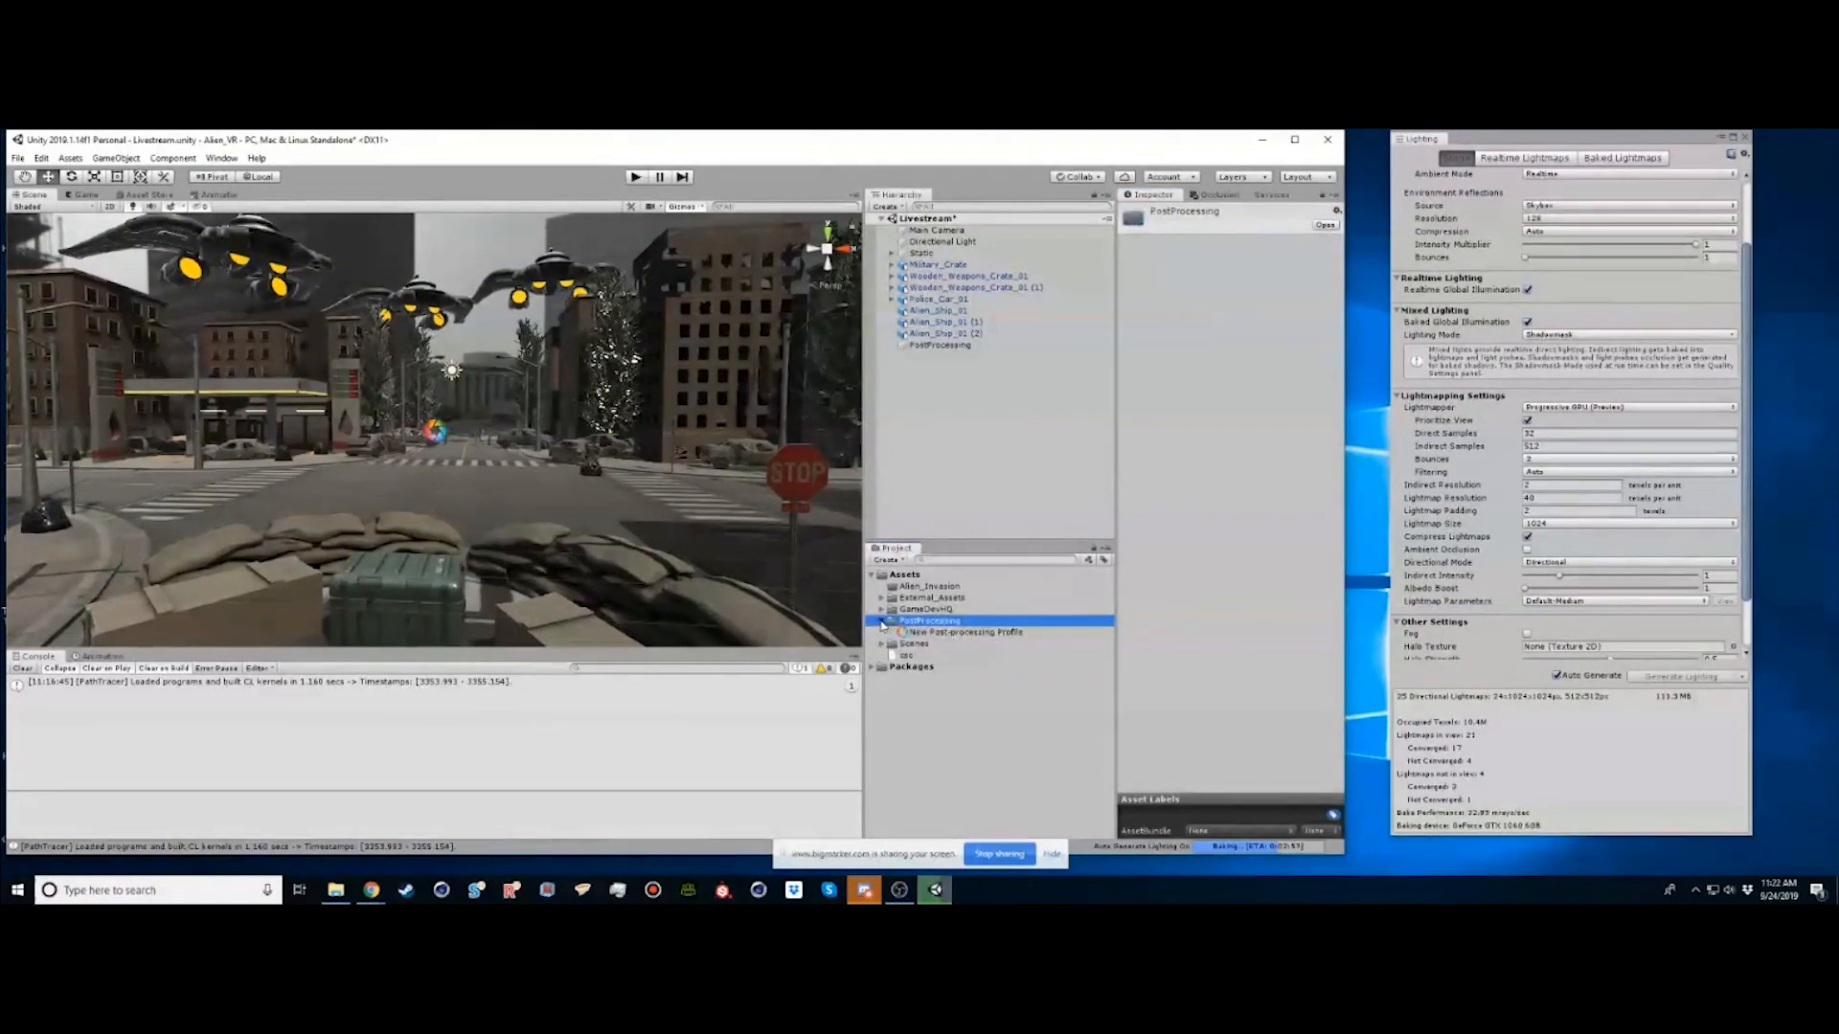
{"action": "left_click", "coordinate": [881, 621]}
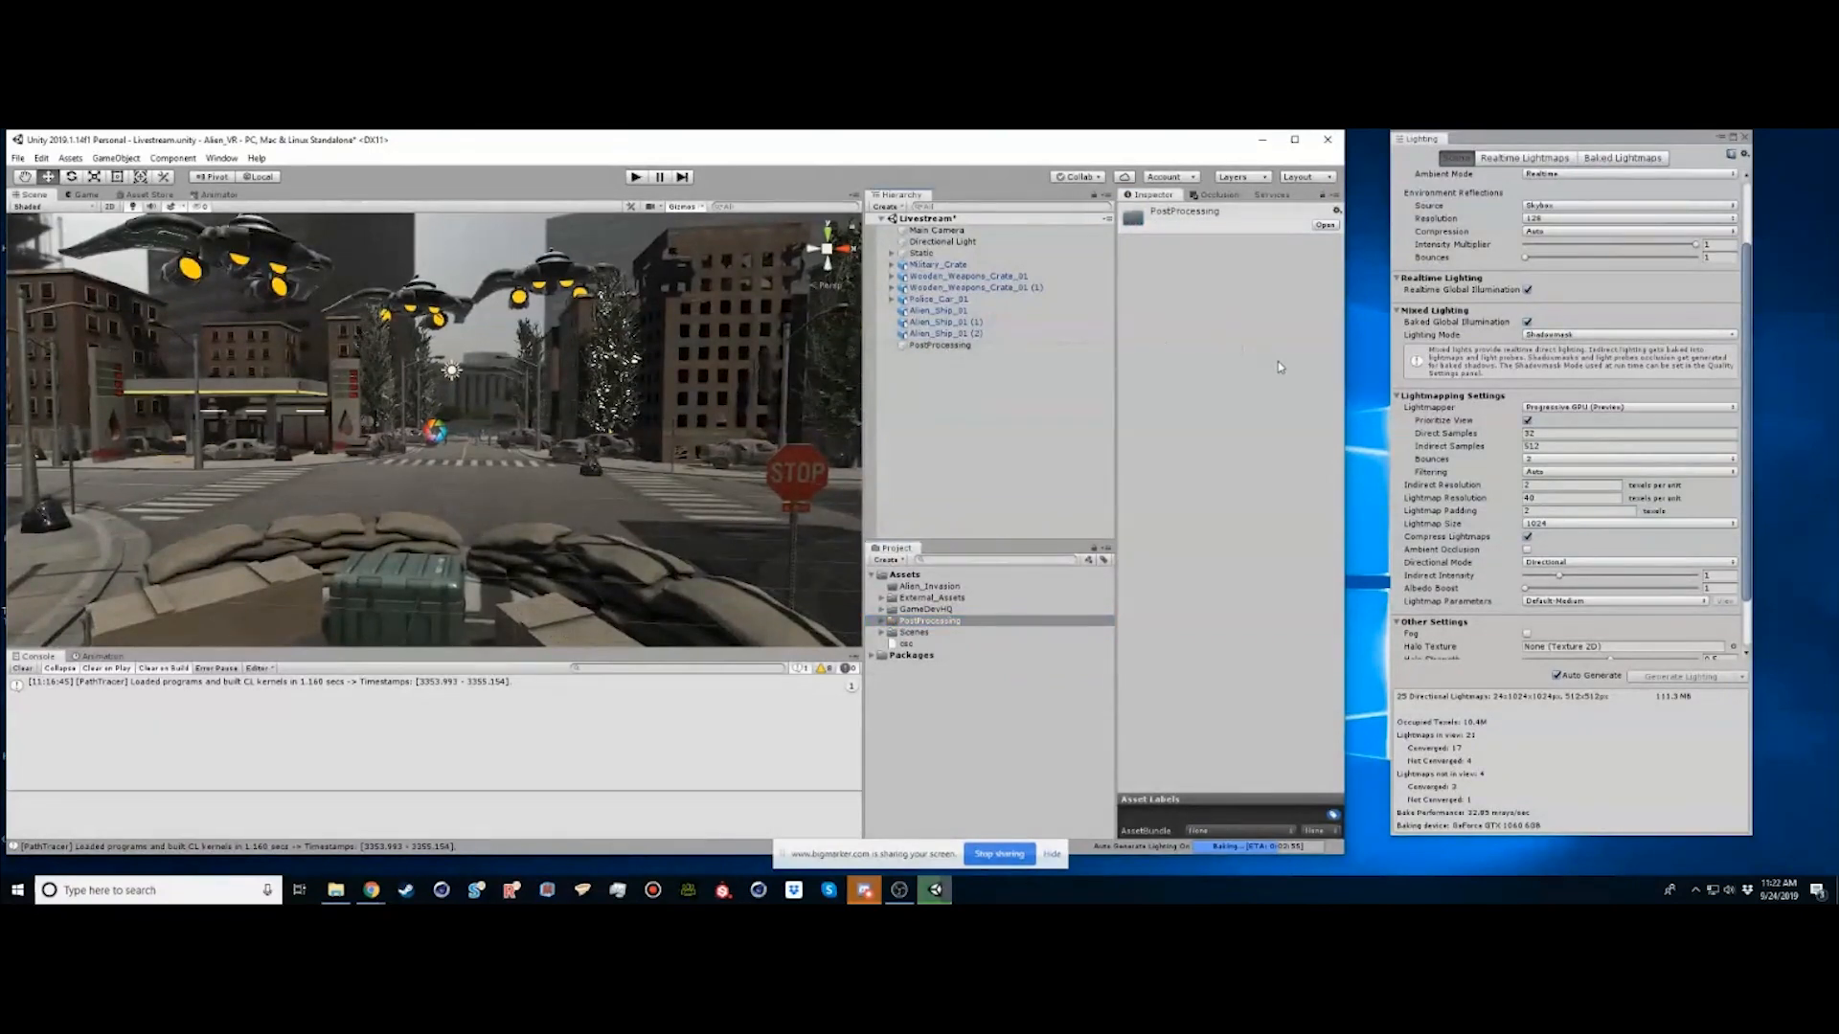
{"action": "left_click", "coordinate": [963, 347]}
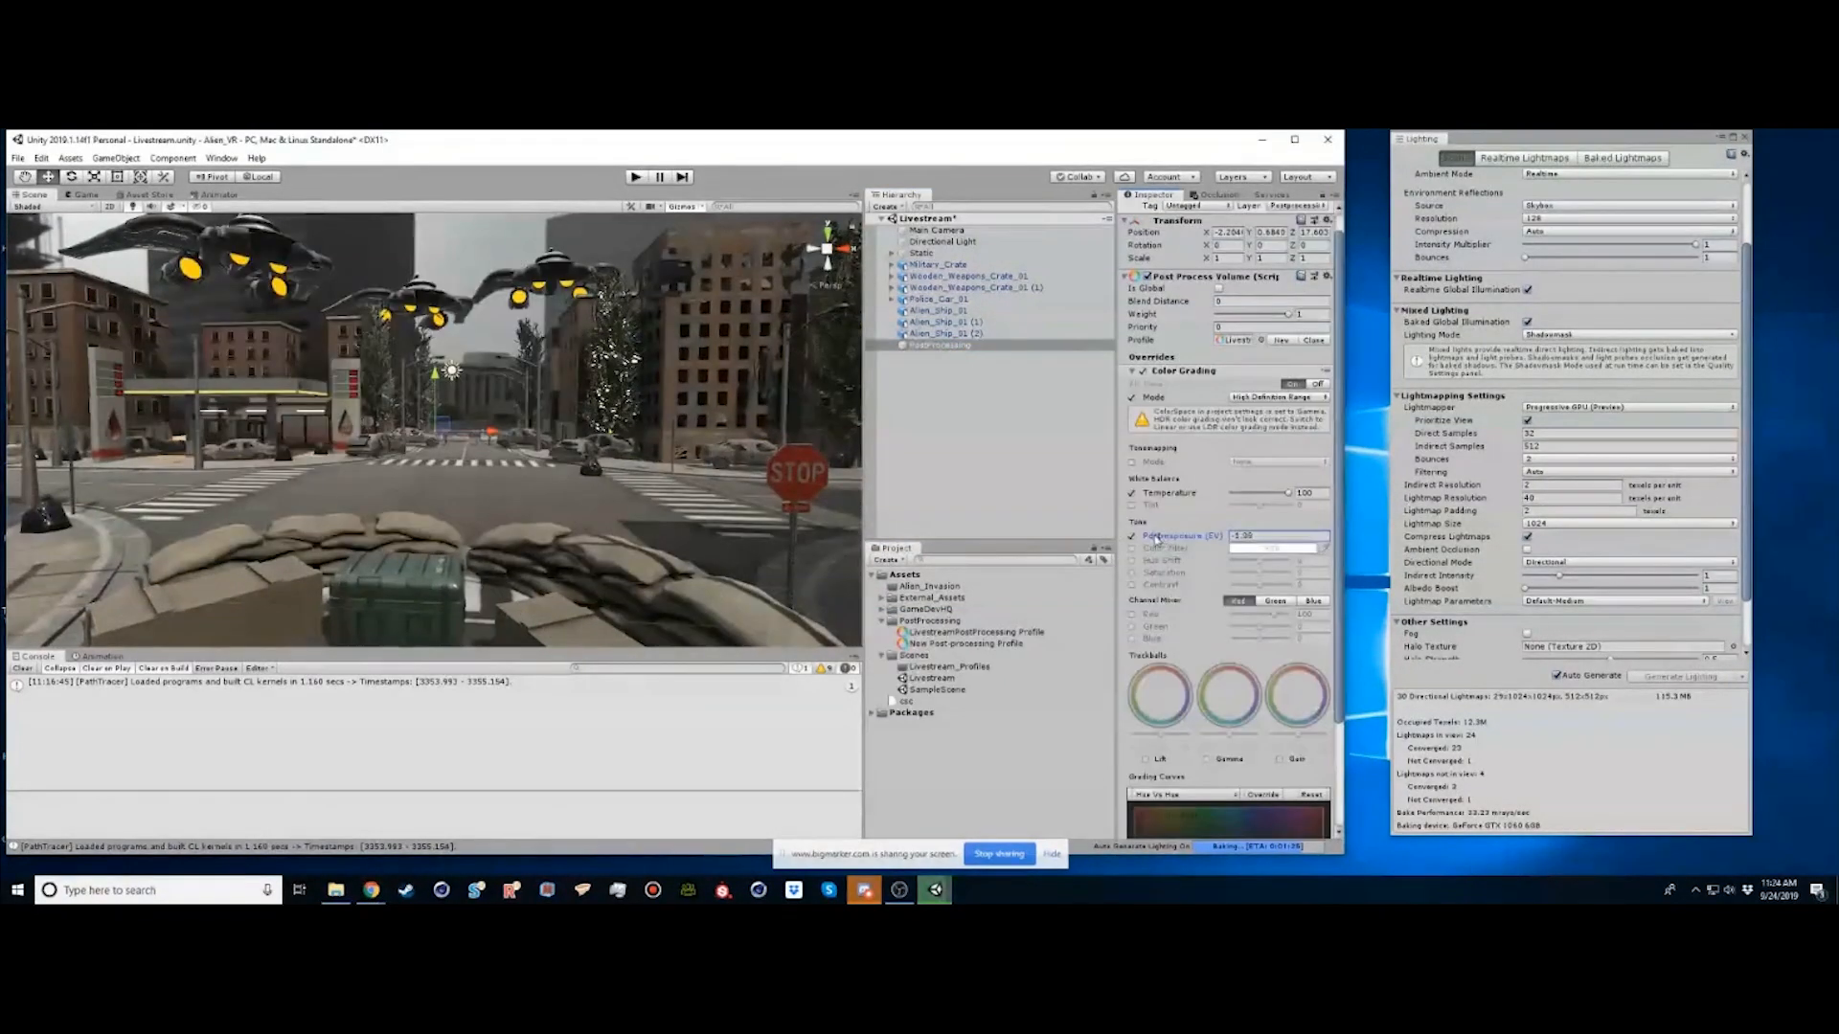
Lower the color grading post-exposure to -1.42 and make the post-process volume global, comparing the scene with and without Is Global
{"action": "left_click_drag", "start_coordinate": [1155, 539], "coordinate": [1161, 539]}
{"action": "left_click", "coordinate": [1219, 288]}
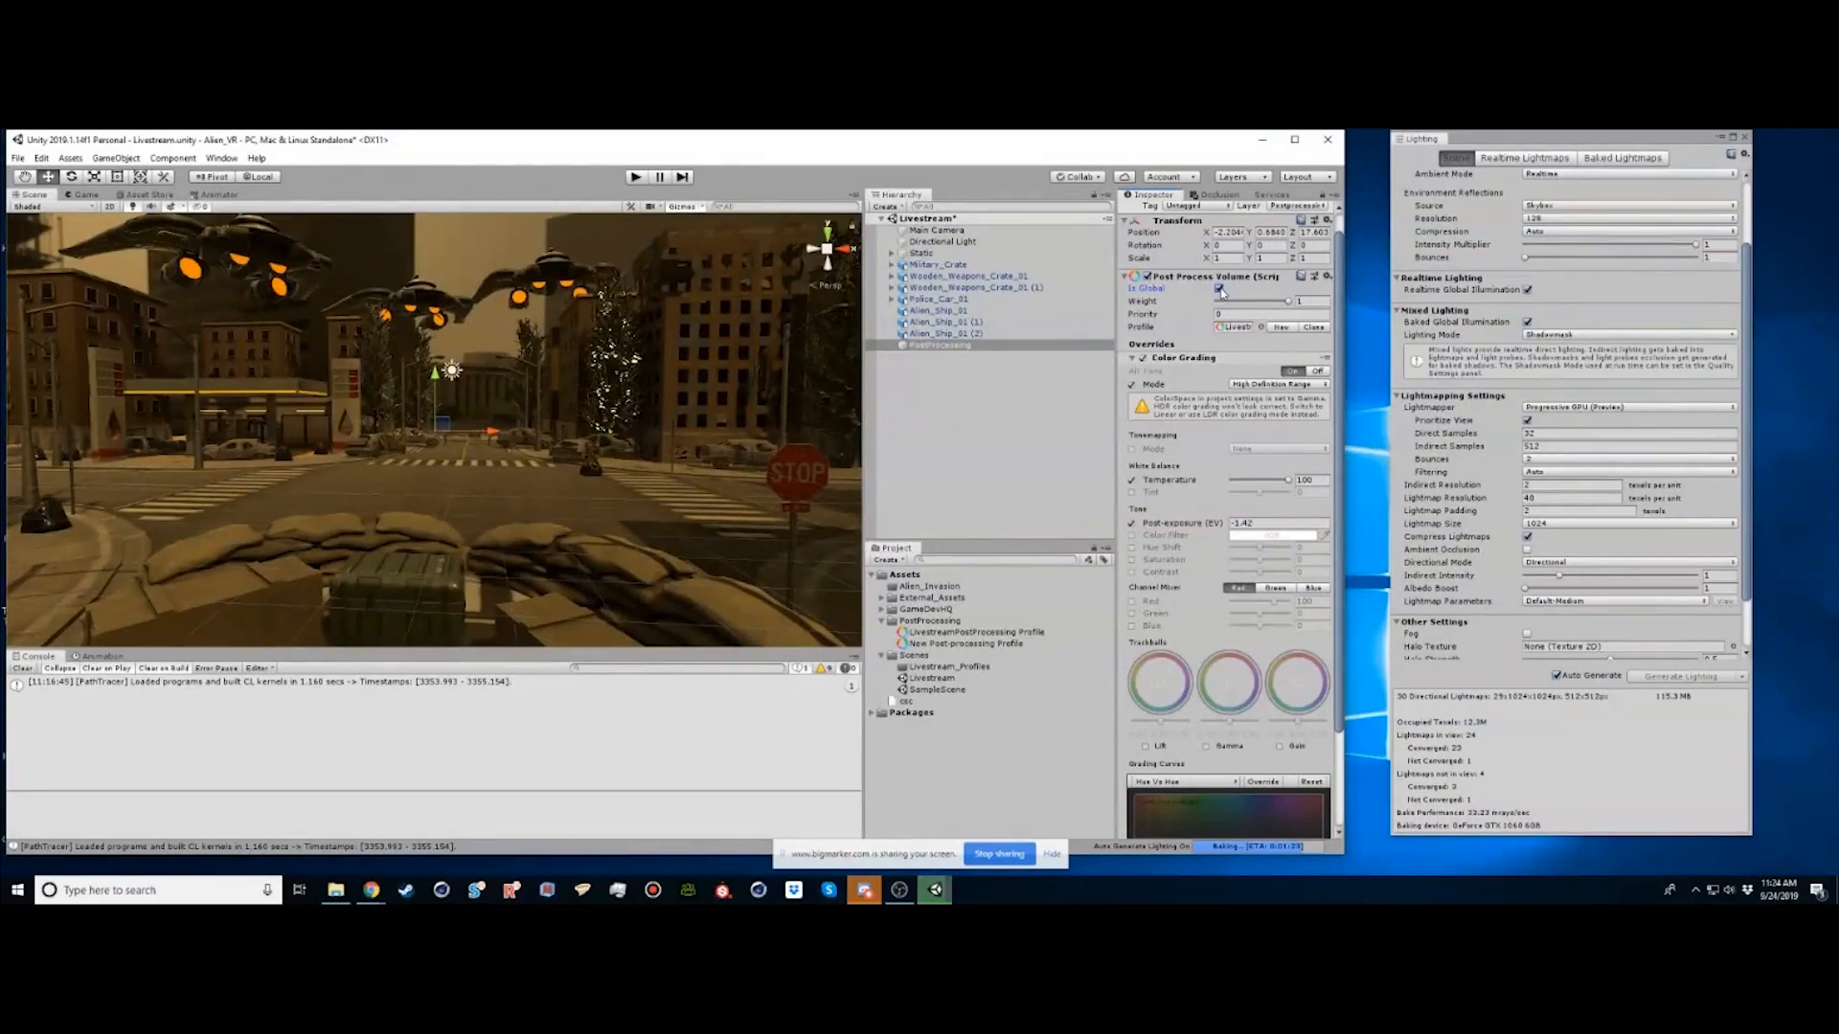
{"action": "left_click", "coordinate": [1219, 289]}
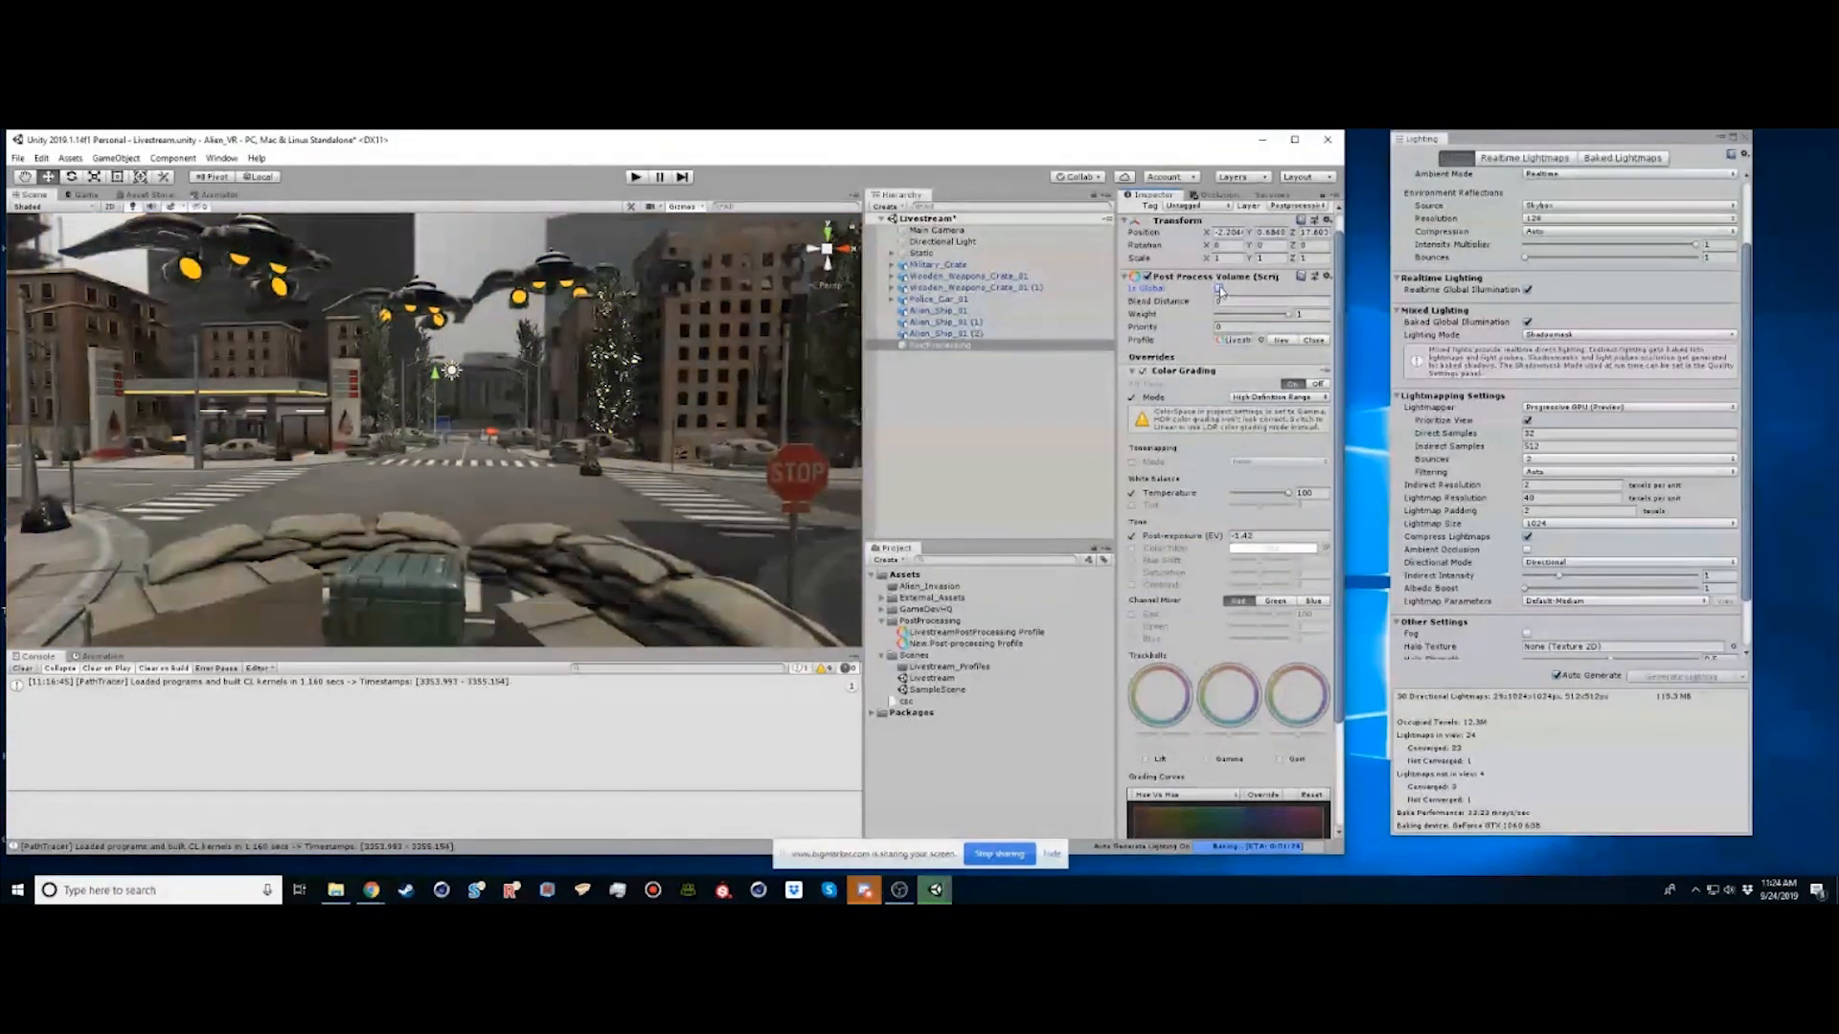
{"action": "left_click", "coordinate": [1219, 288]}
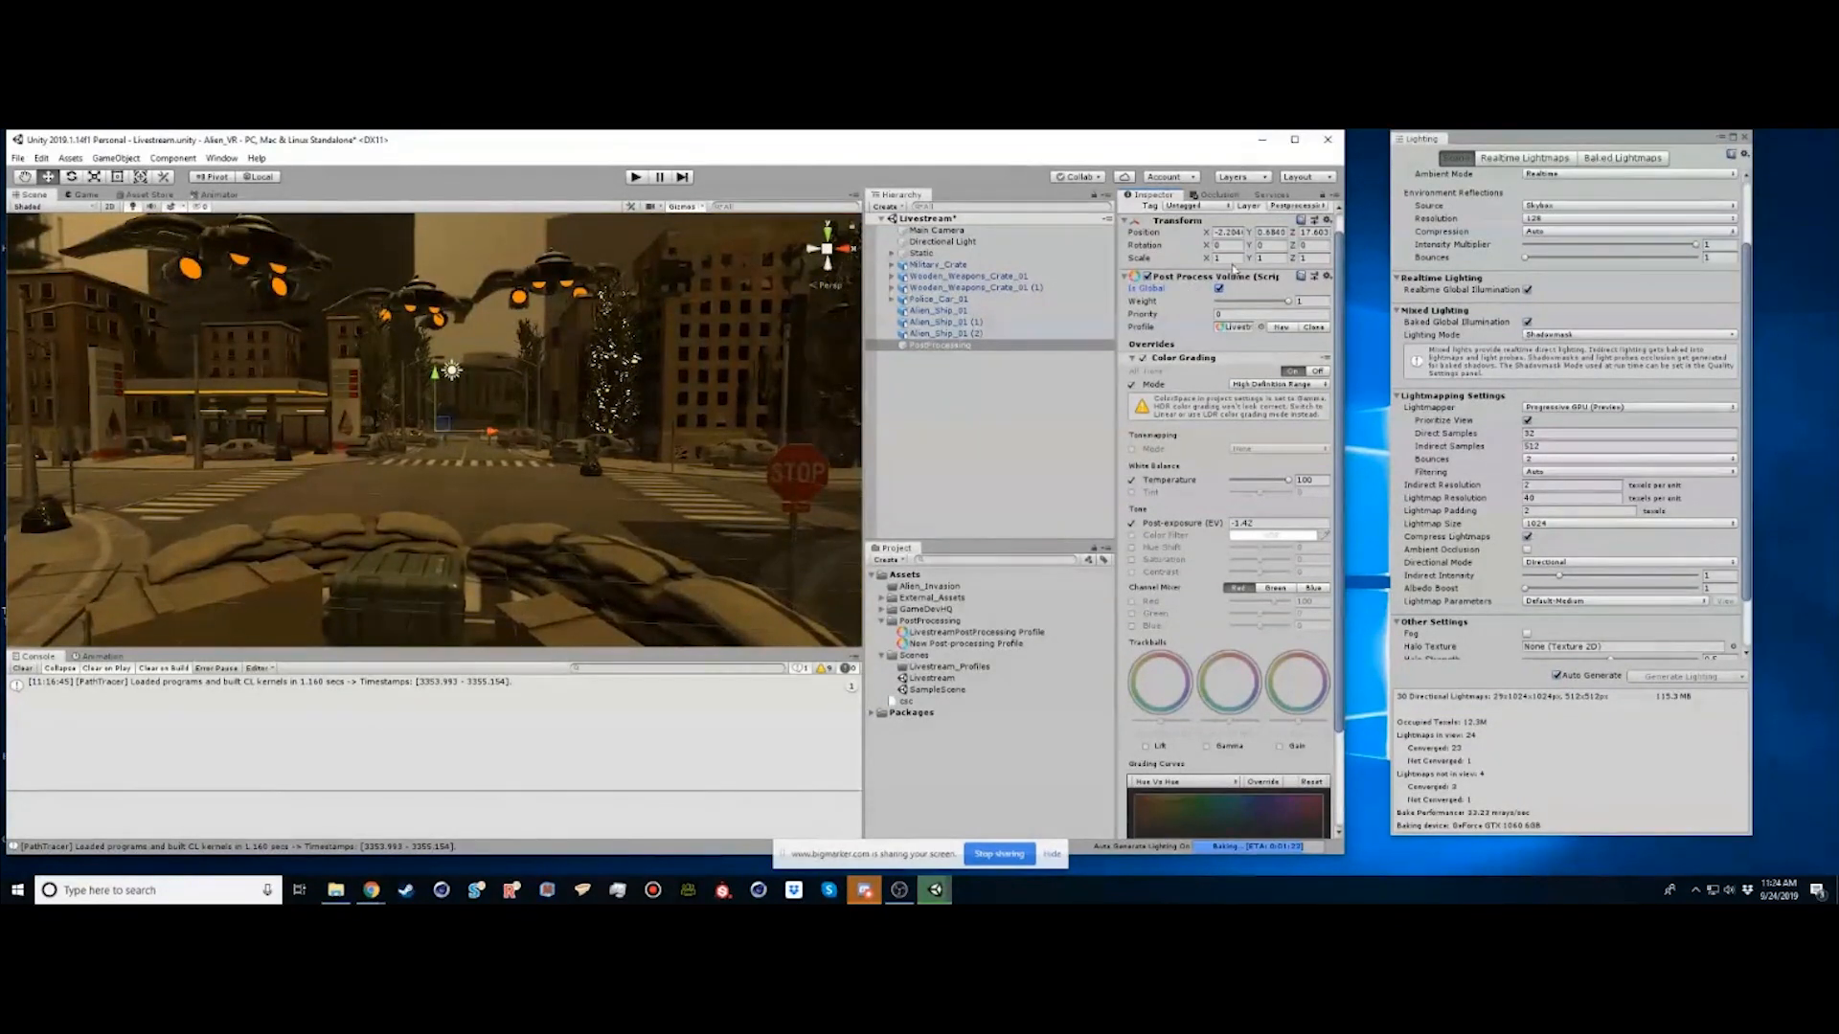
{"action": "left_click", "coordinate": [1219, 288]}
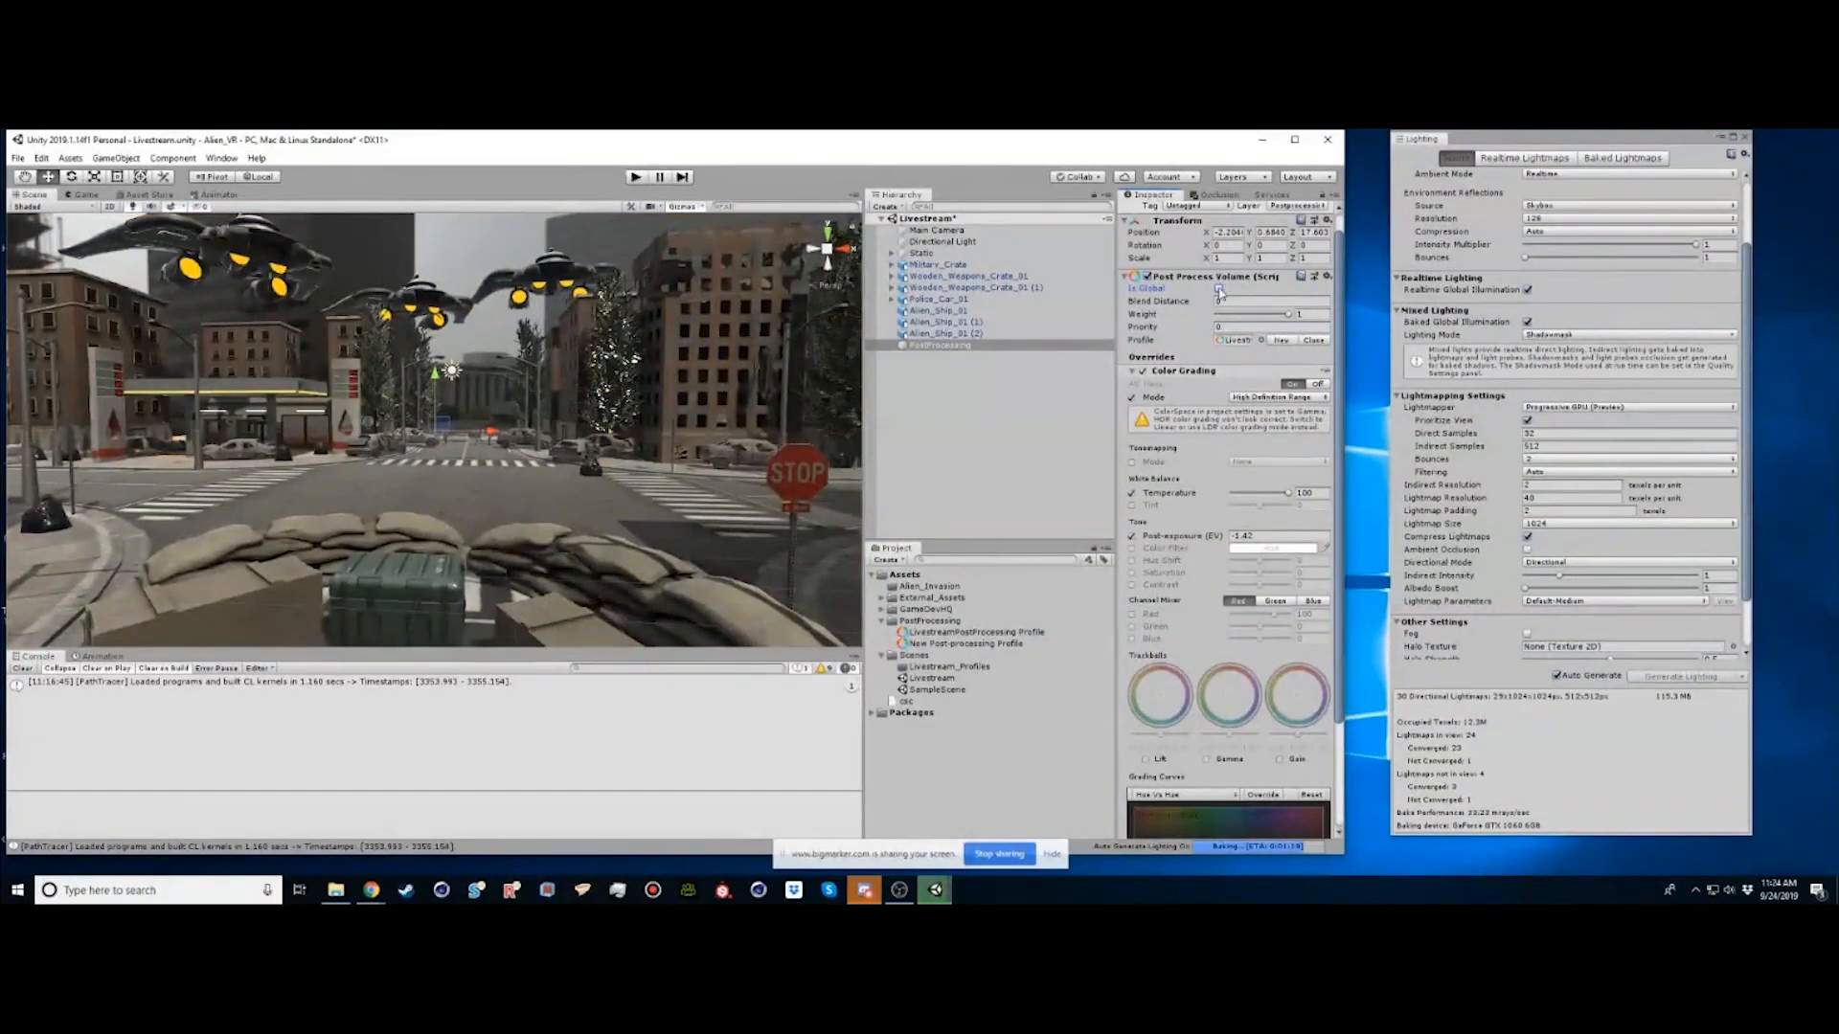
{"action": "left_click", "coordinate": [1219, 288]}
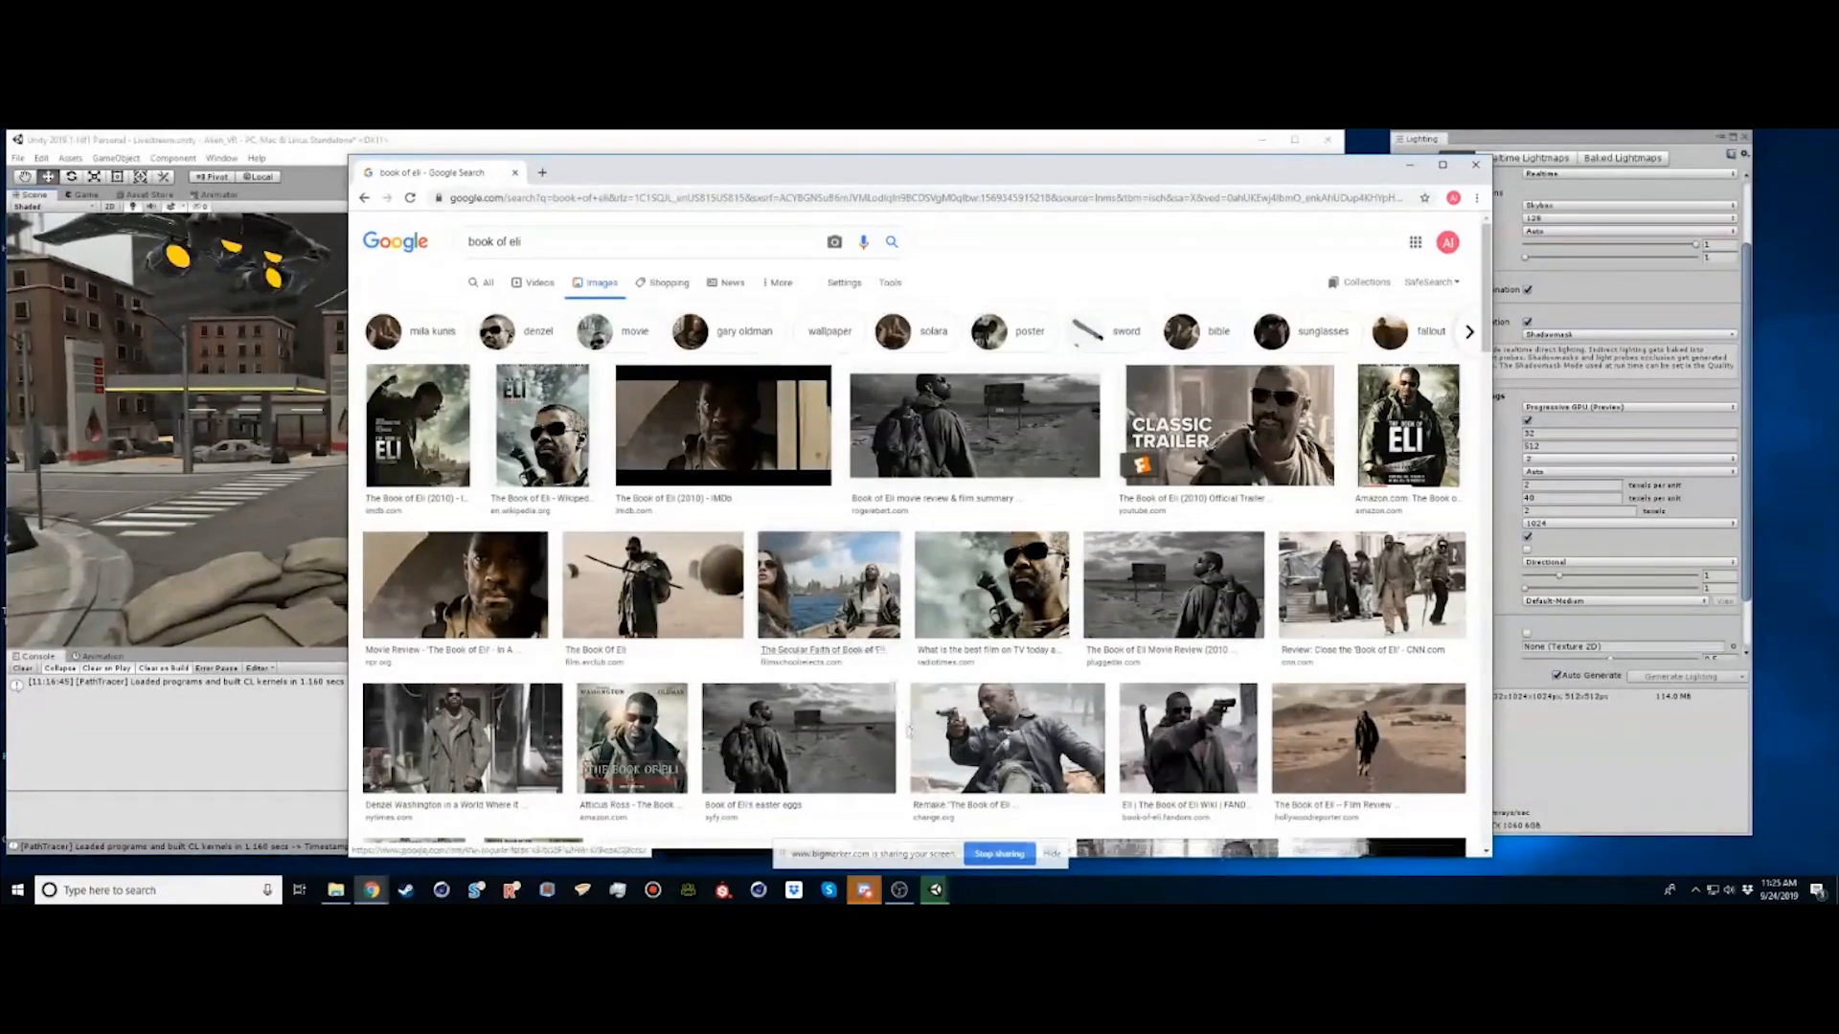
Browse the Book of Eli image results in the browser and open a desaturated wasteland still as a visual reference
{"action": "scroll", "coordinate": [907, 704], "scroll_direction": "down", "scroll_amount": 3}
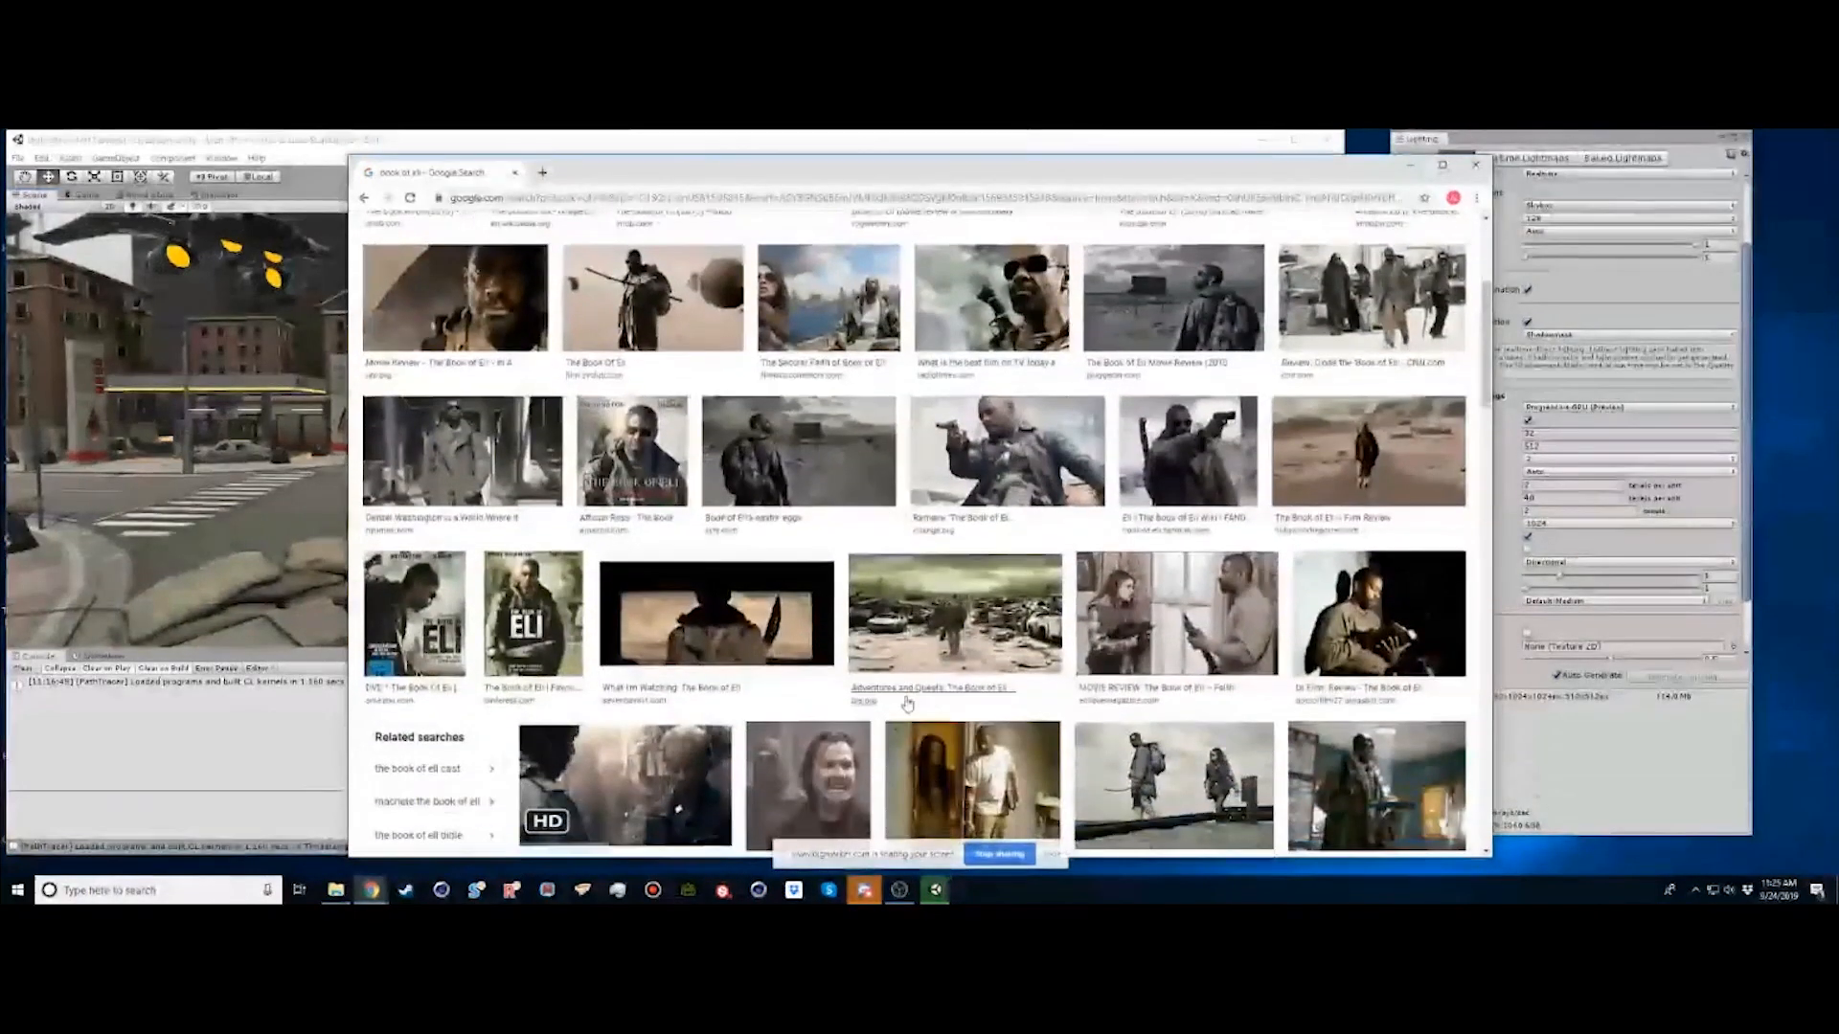
{"action": "left_click", "coordinate": [831, 442]}
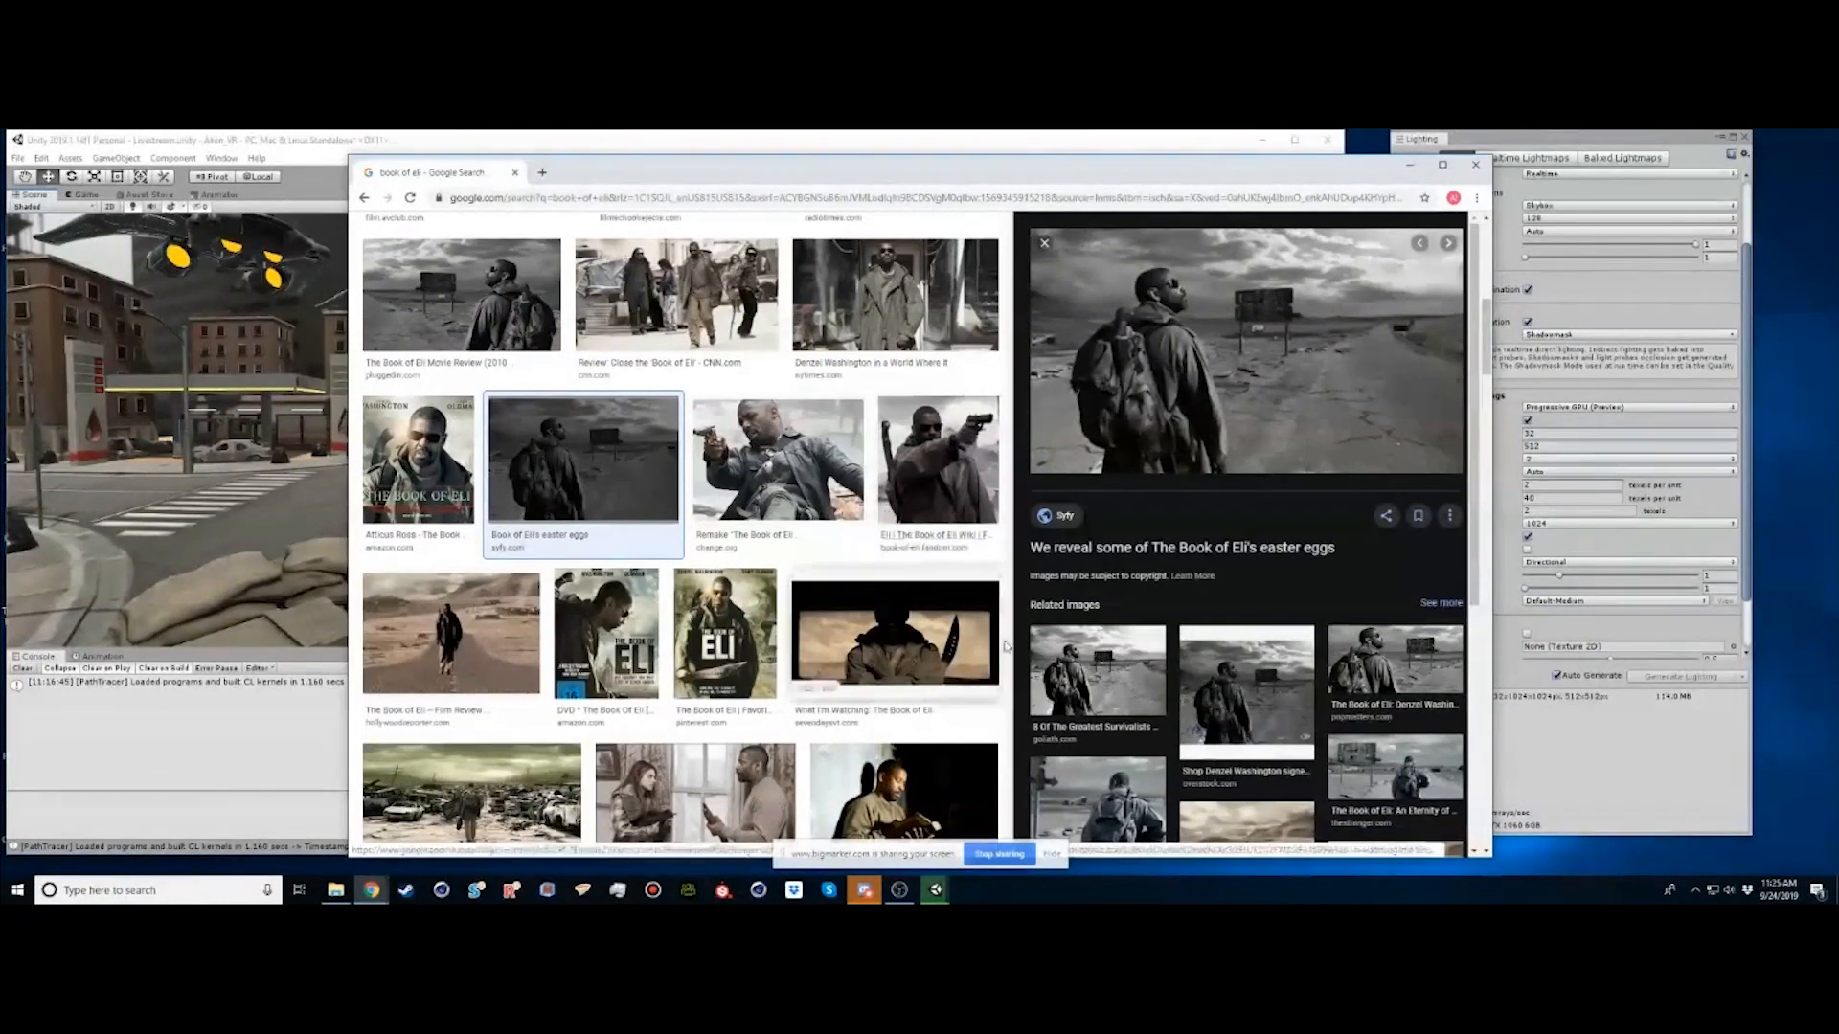
{"action": "left_click", "coordinate": [1061, 677]}
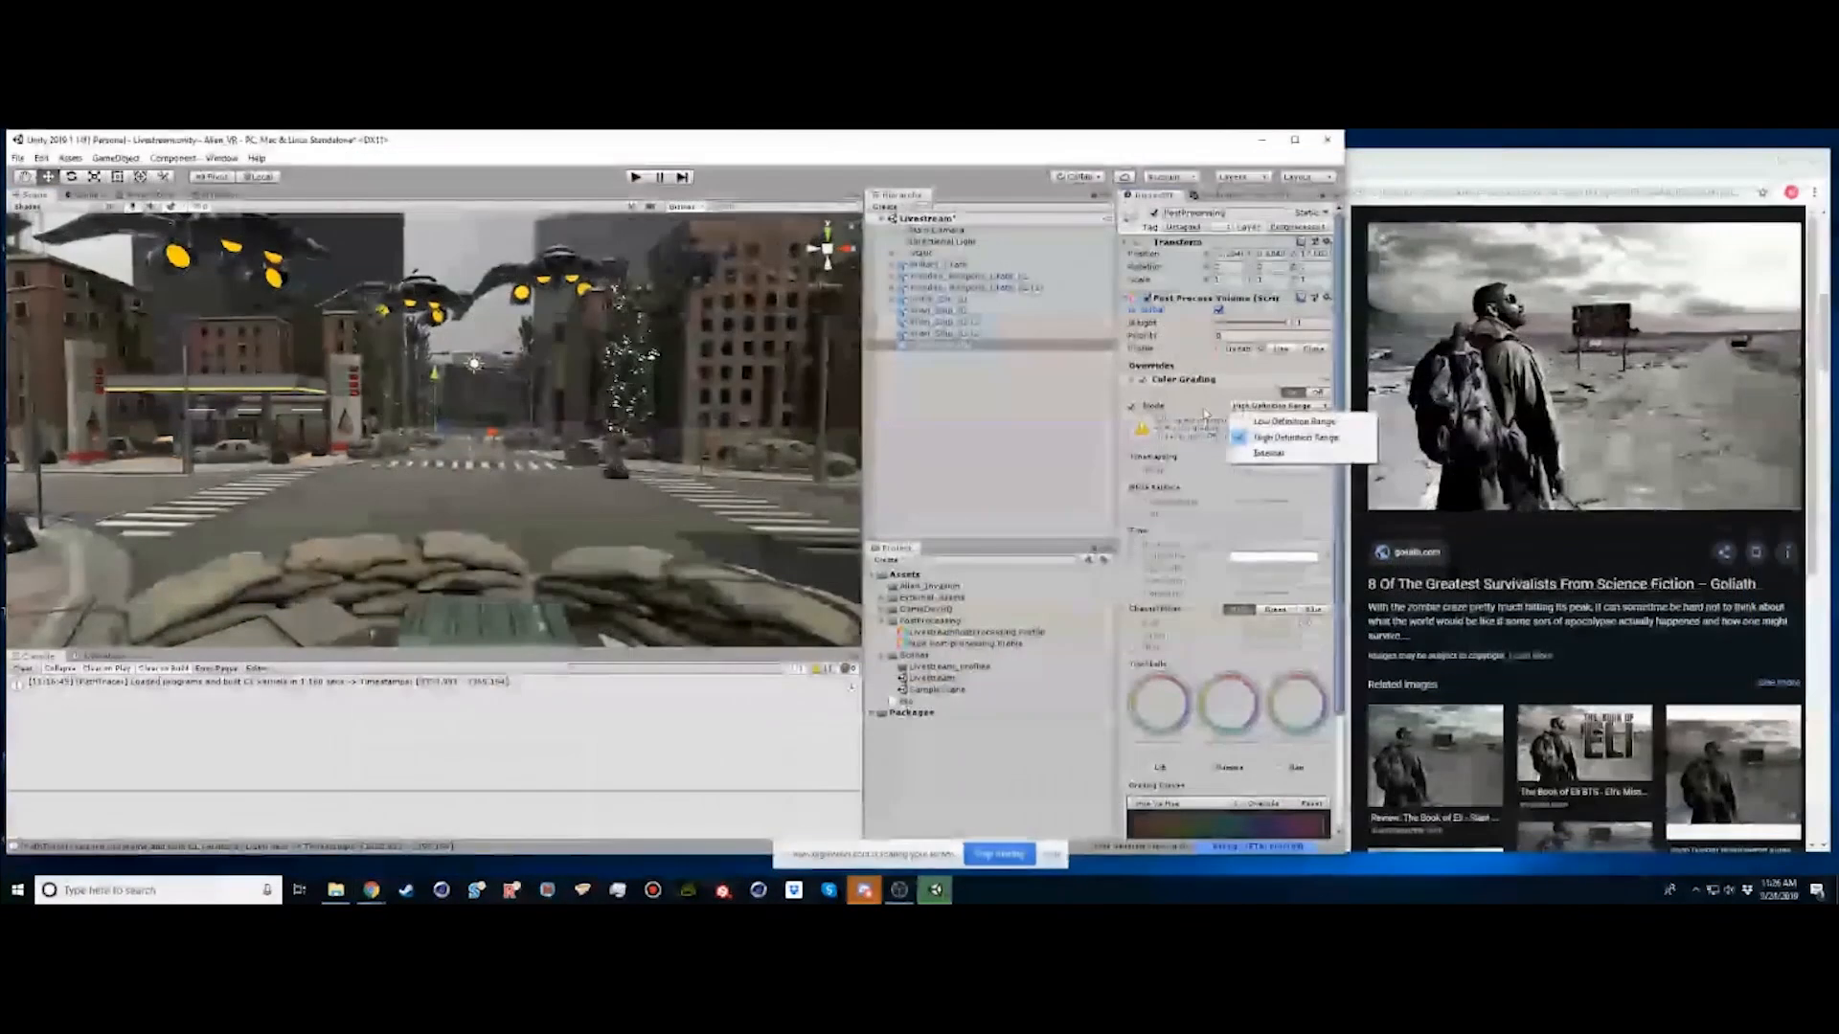
Enable the color grading tonemapping mode, try ACES, and settle on Neutral
{"action": "left_click", "coordinate": [1152, 453]}
{"action": "left_click", "coordinate": [1131, 470]}
{"action": "left_click", "coordinate": [1245, 470]}
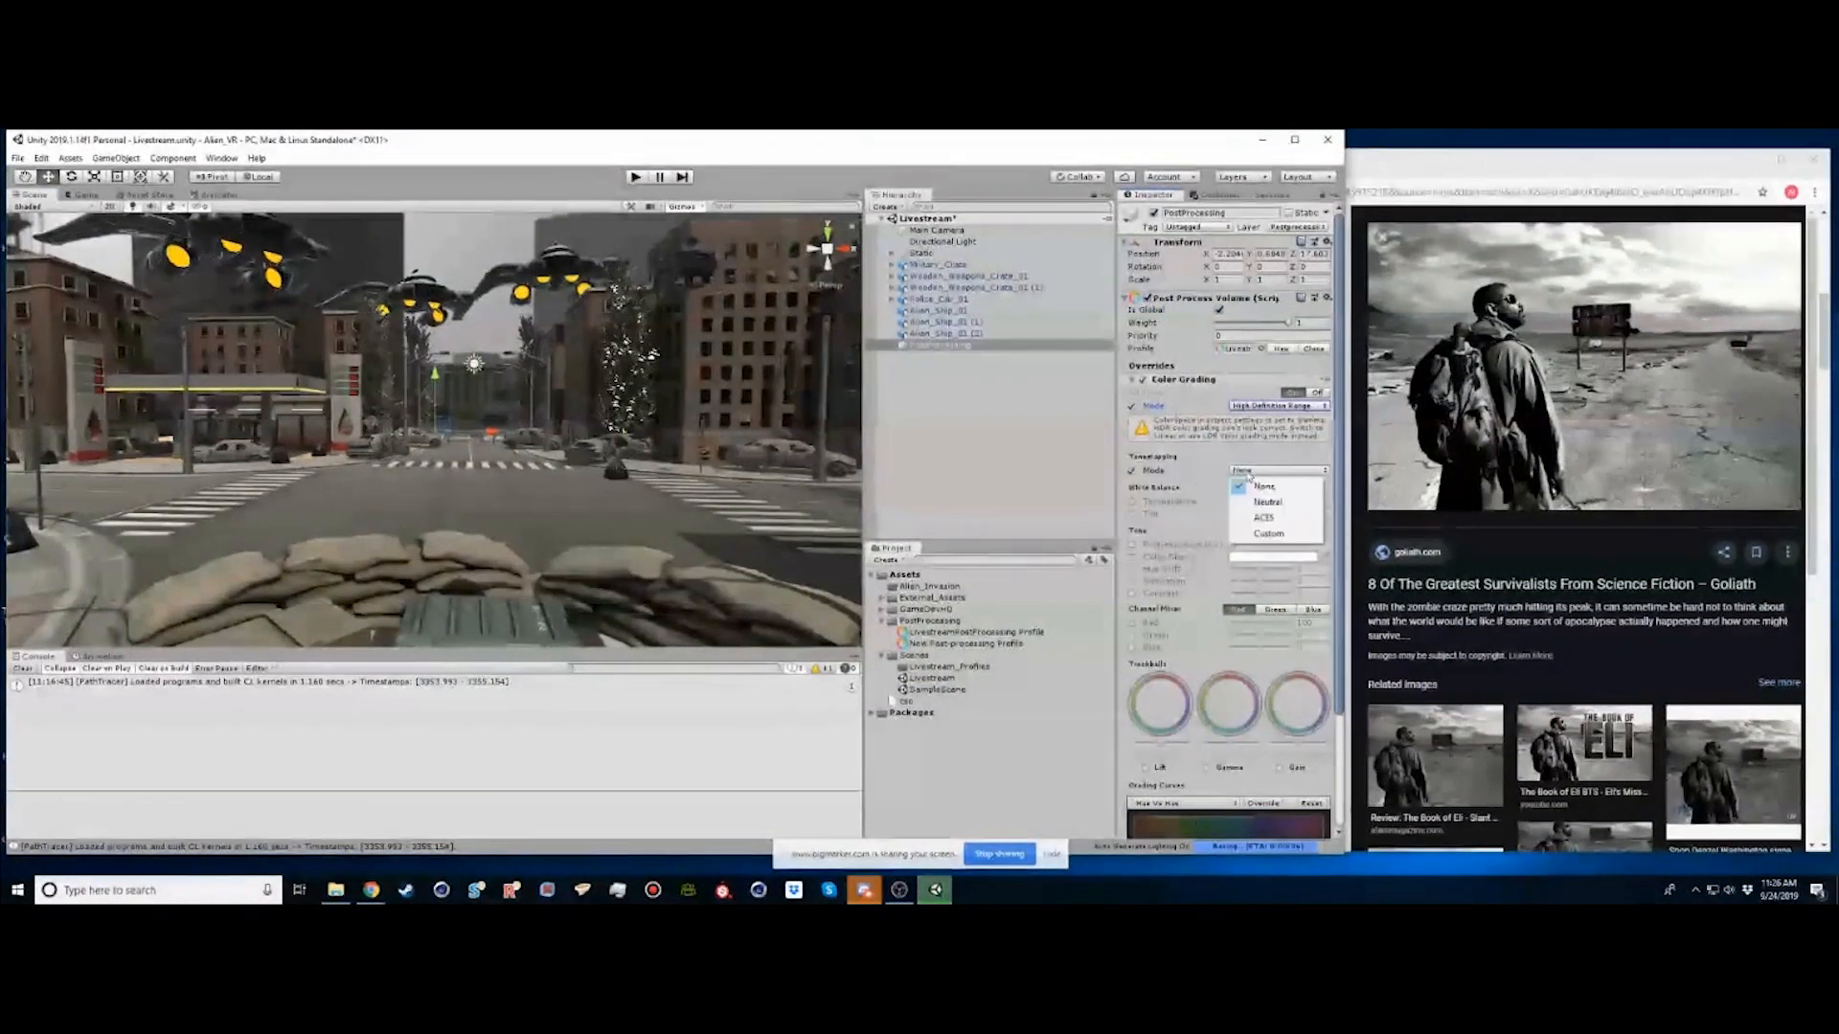
{"action": "left_click", "coordinate": [1263, 518]}
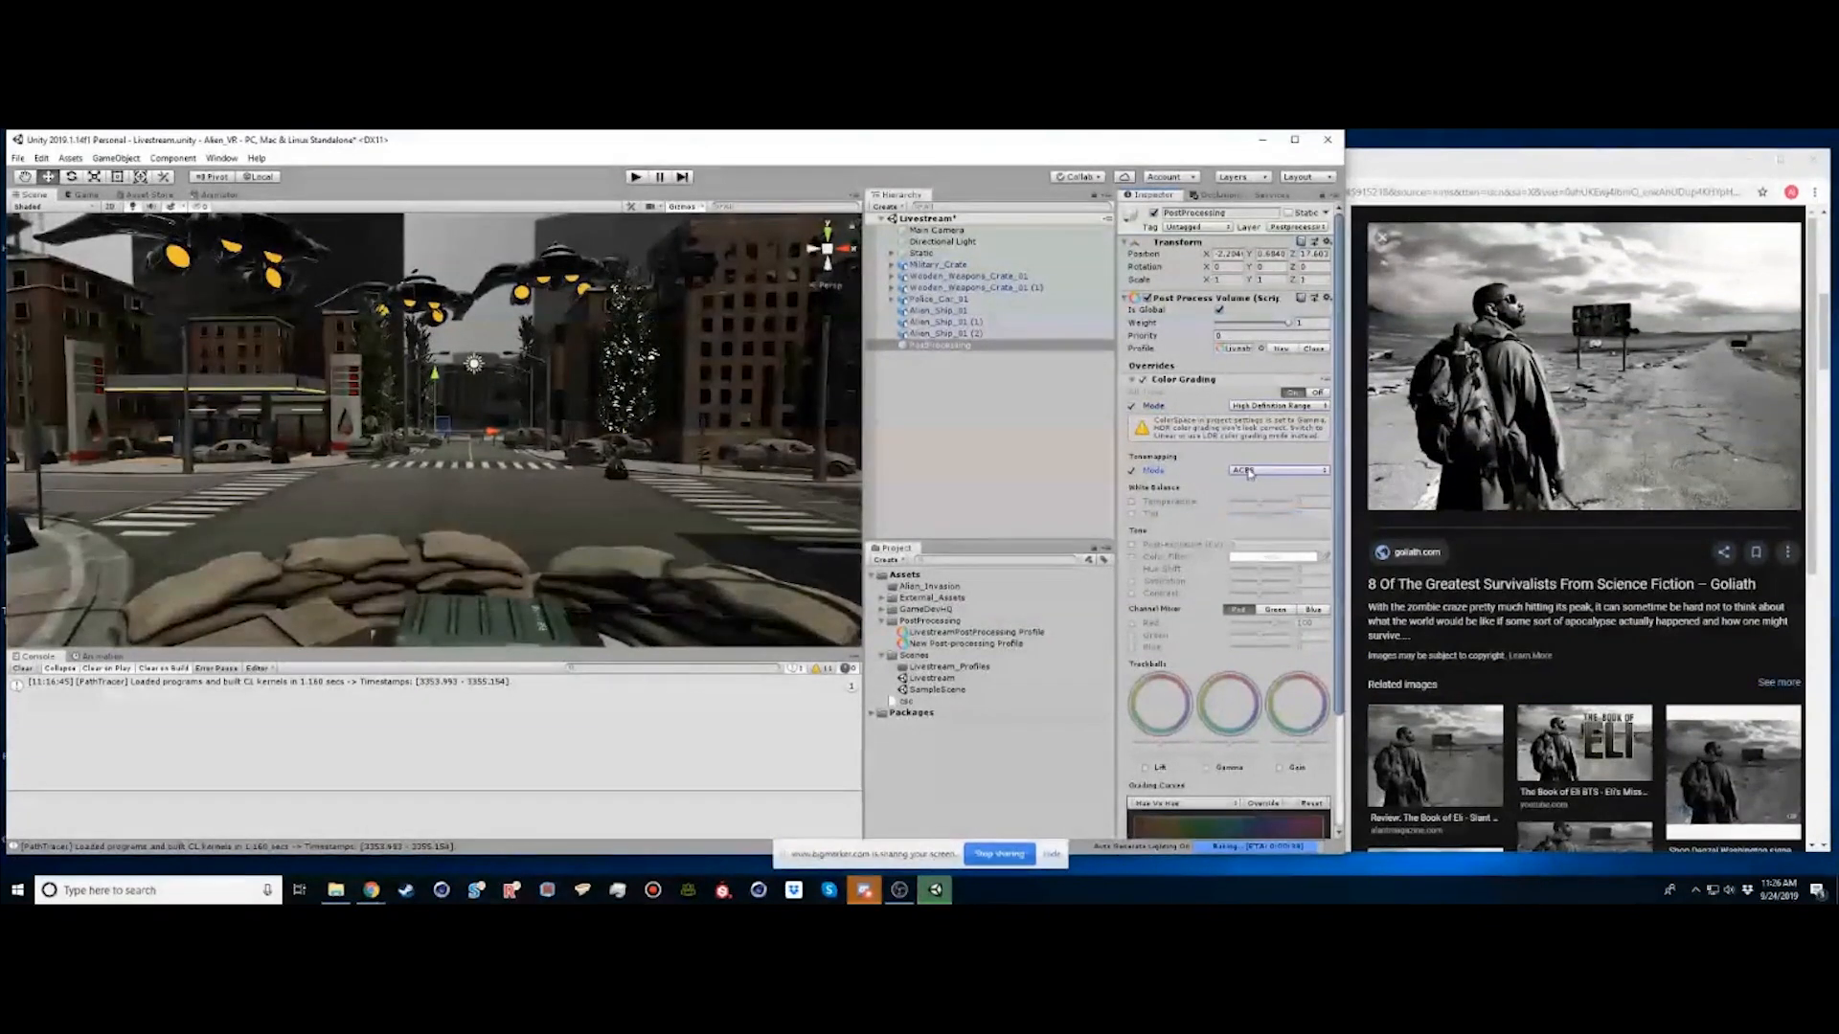
{"action": "left_click", "coordinate": [1250, 471]}
{"action": "left_click", "coordinate": [1267, 501]}
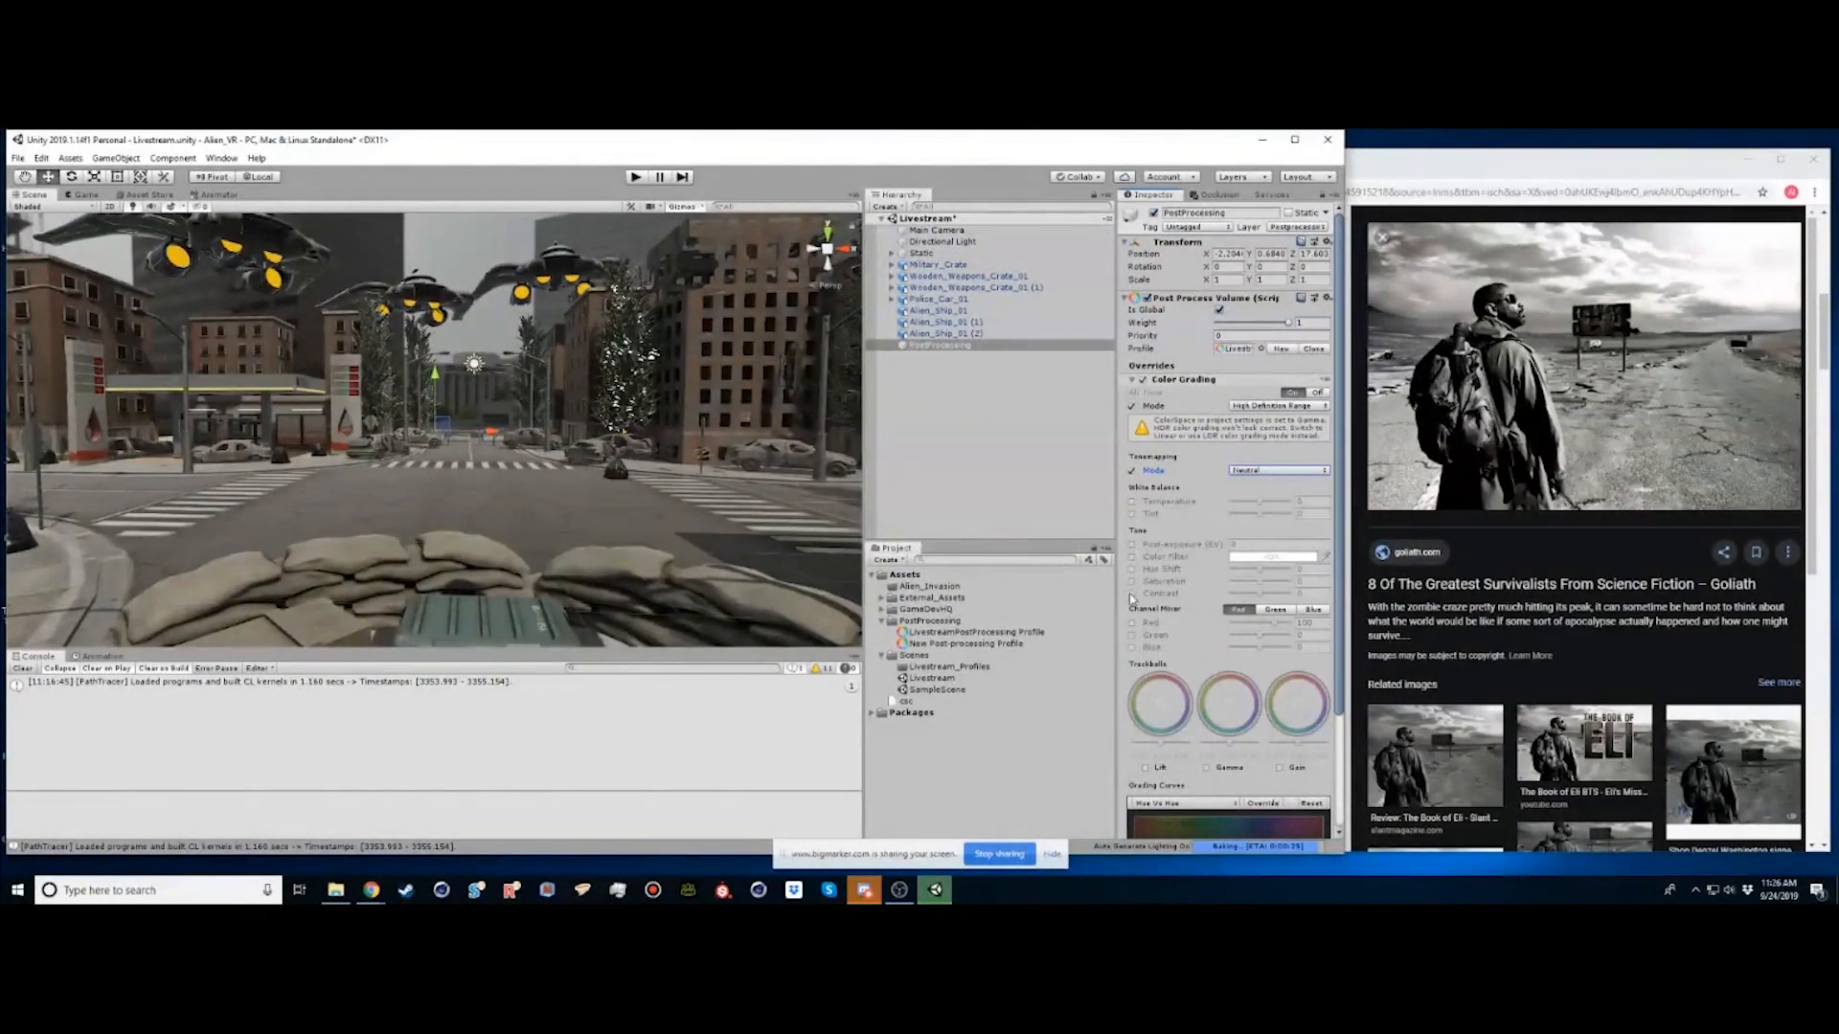
Enable the color grading saturation override and lower the saturation to about -43
{"action": "left_click", "coordinate": [1131, 581]}
{"action": "left_click_drag", "start_coordinate": [1261, 583], "coordinate": [1242, 585]}
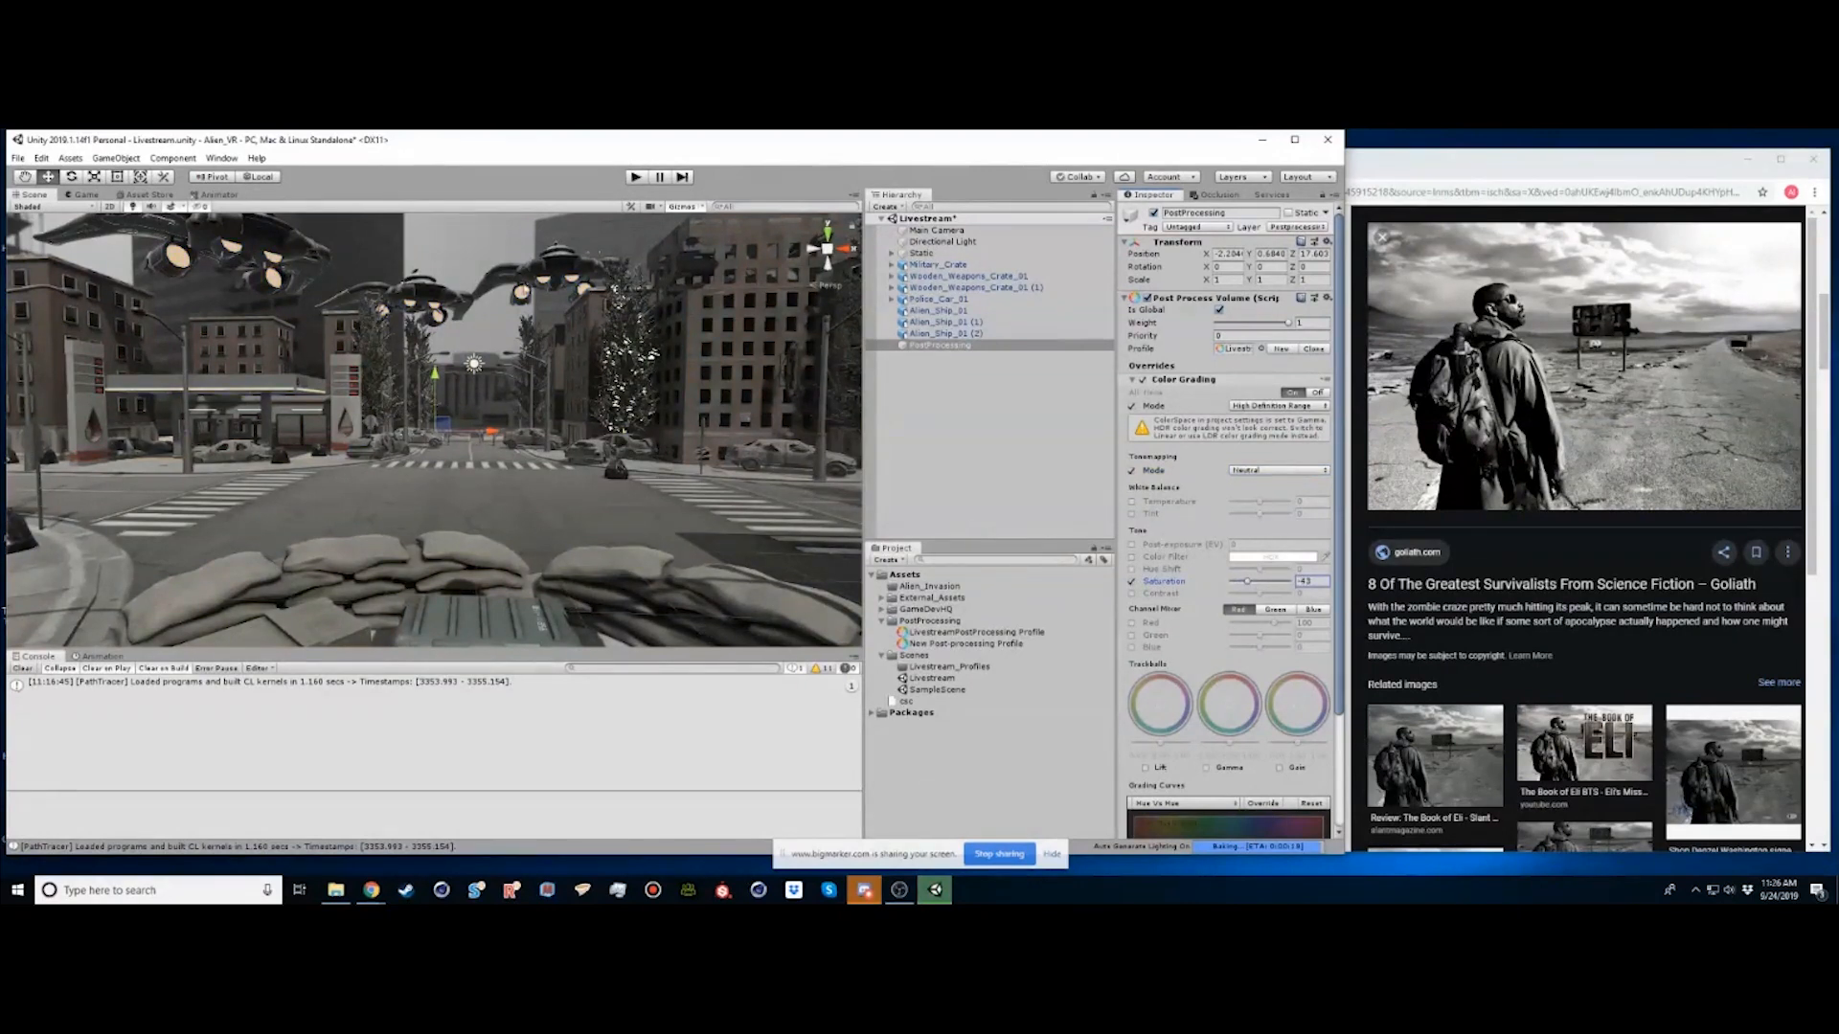
{"action": "scroll", "coordinate": [447, 543], "scroll_direction": "up", "scroll_amount": 10}
{"action": "scroll", "coordinate": [433, 553], "scroll_direction": "down", "scroll_amount": 10}
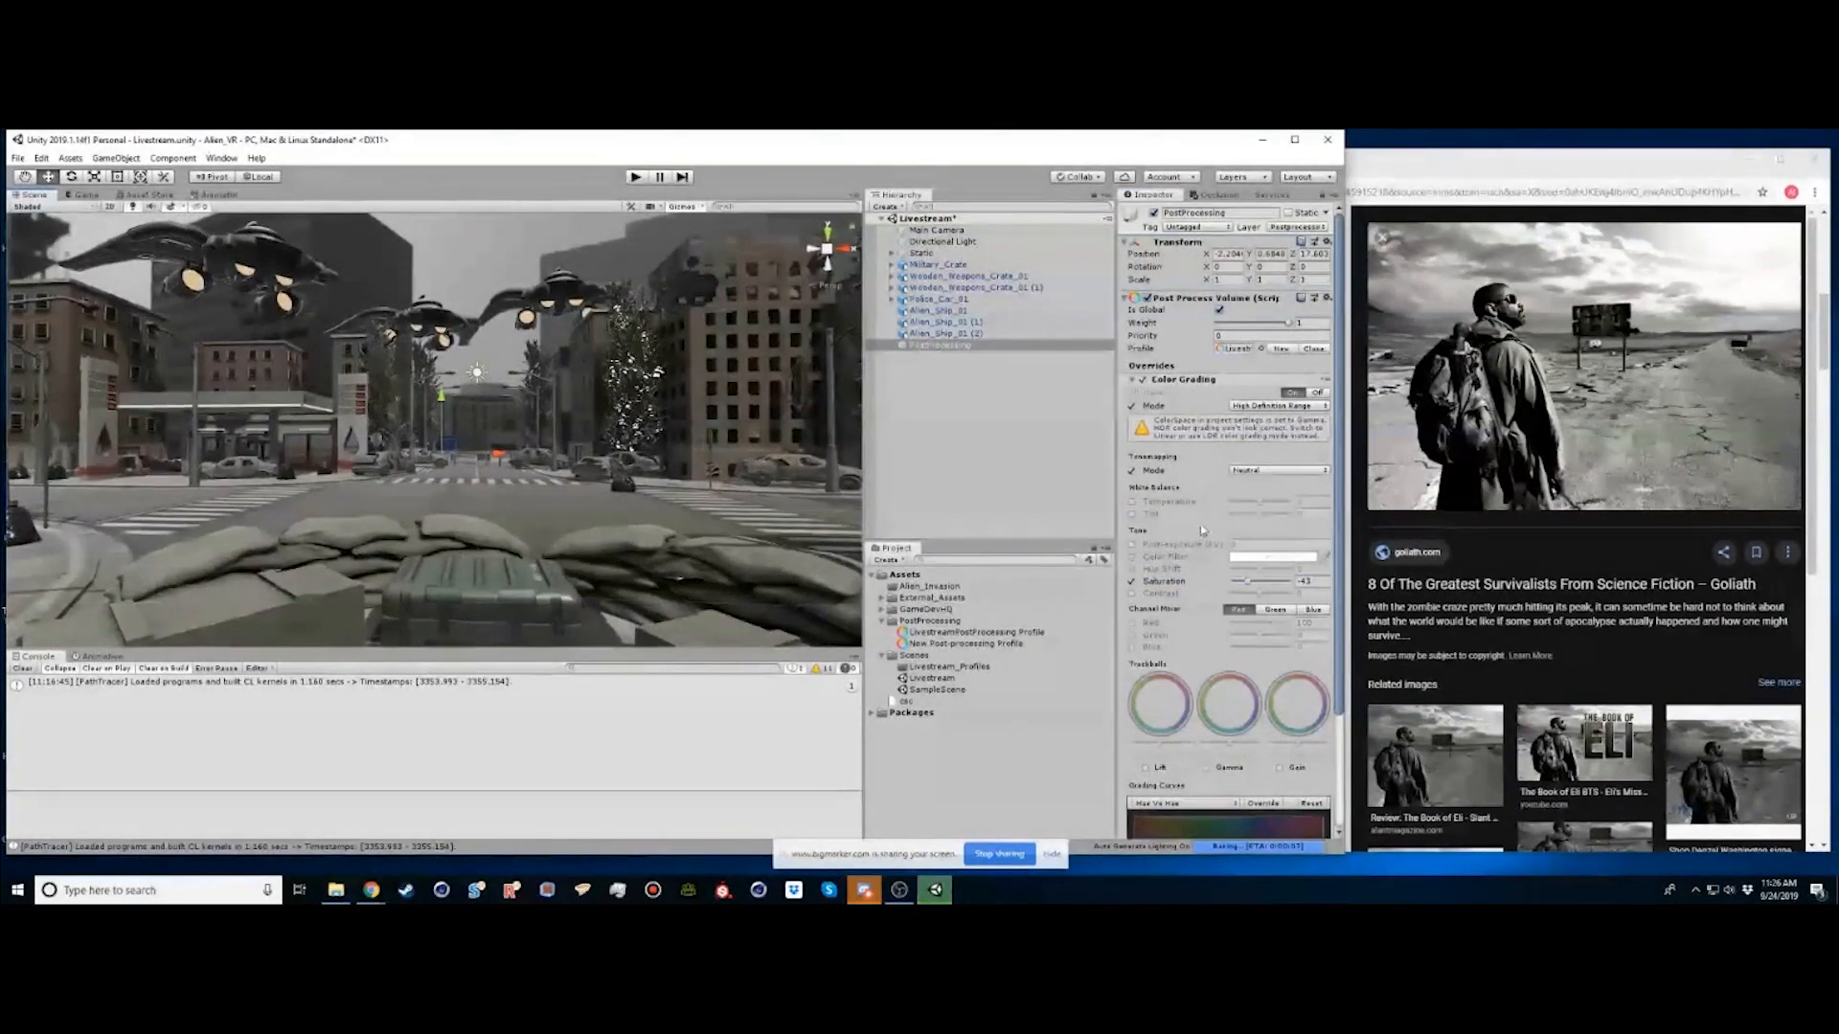
Enable contrast and post-exposure in the color grading, setting saturation to about -48, post-exposure to 0.98 and contrast to about 0
{"action": "left_click", "coordinate": [1133, 594]}
{"action": "left_click_drag", "start_coordinate": [1260, 595], "coordinate": [1269, 593]}
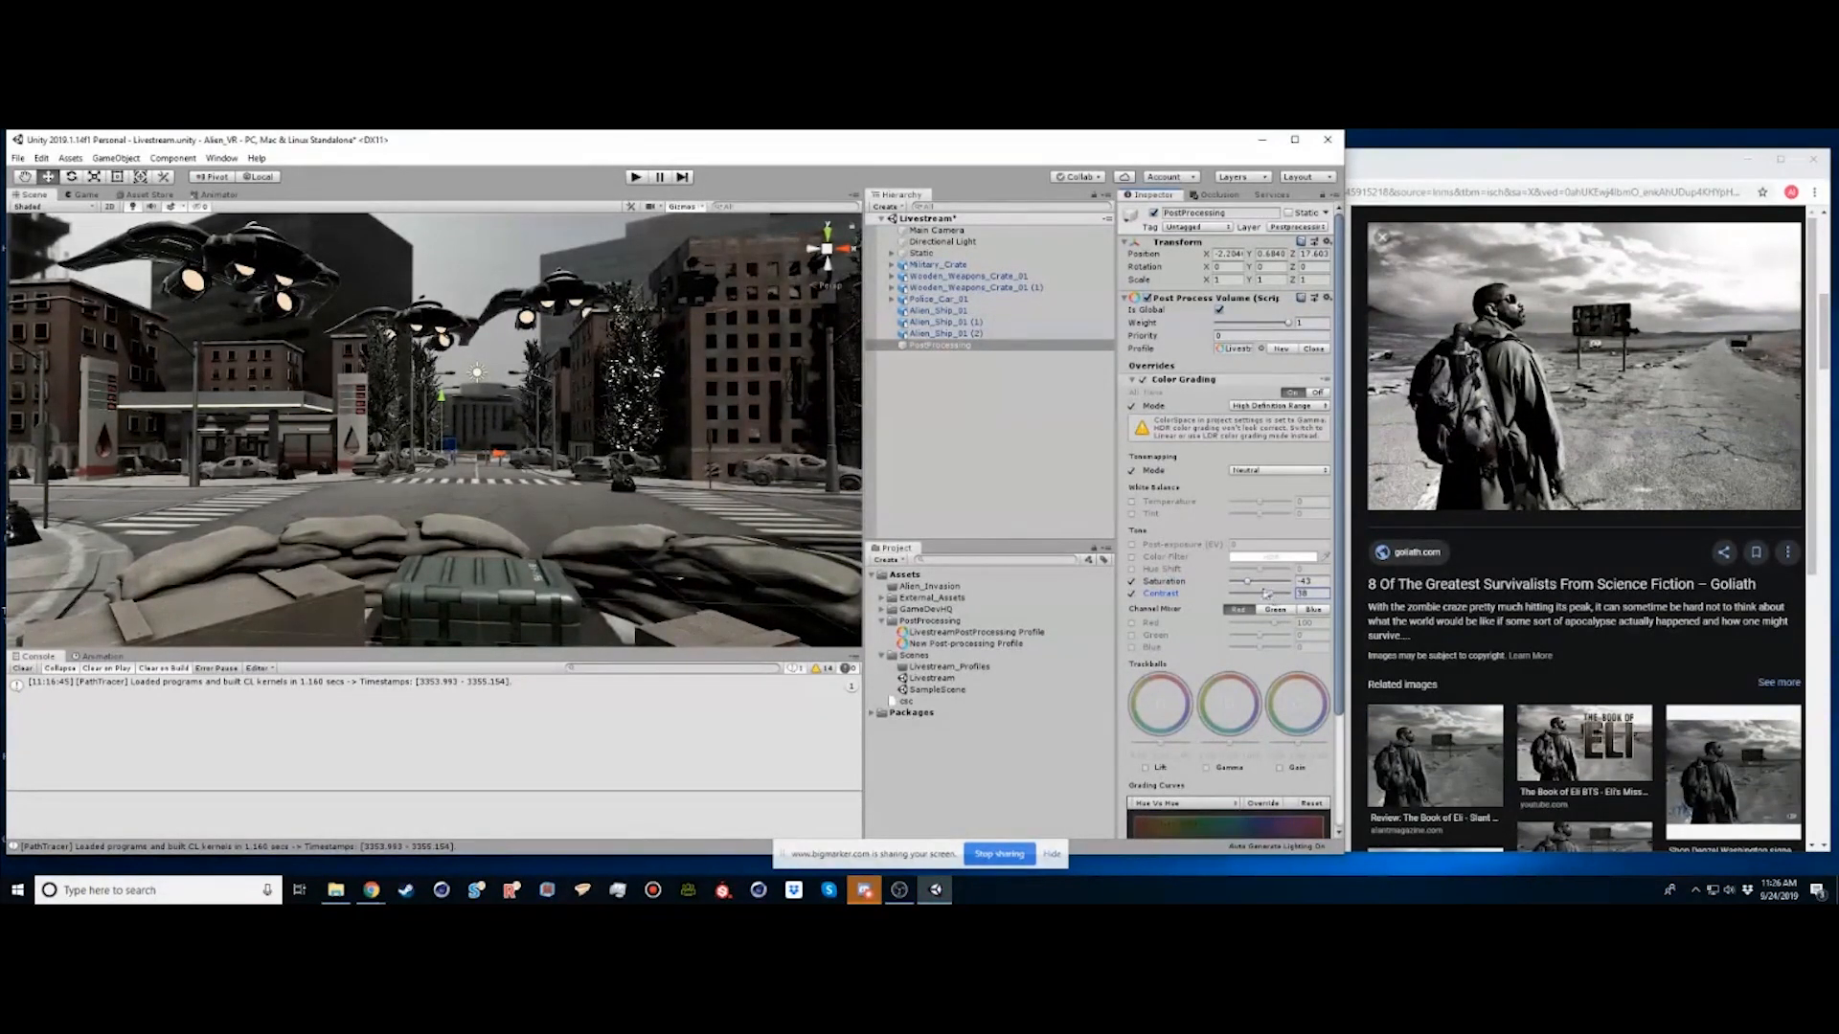
{"action": "left_click_drag", "start_coordinate": [1250, 584], "coordinate": [1254, 585]}
{"action": "left_click", "coordinate": [1132, 545]}
{"action": "left_click_drag", "start_coordinate": [1201, 546], "coordinate": [1257, 597]}
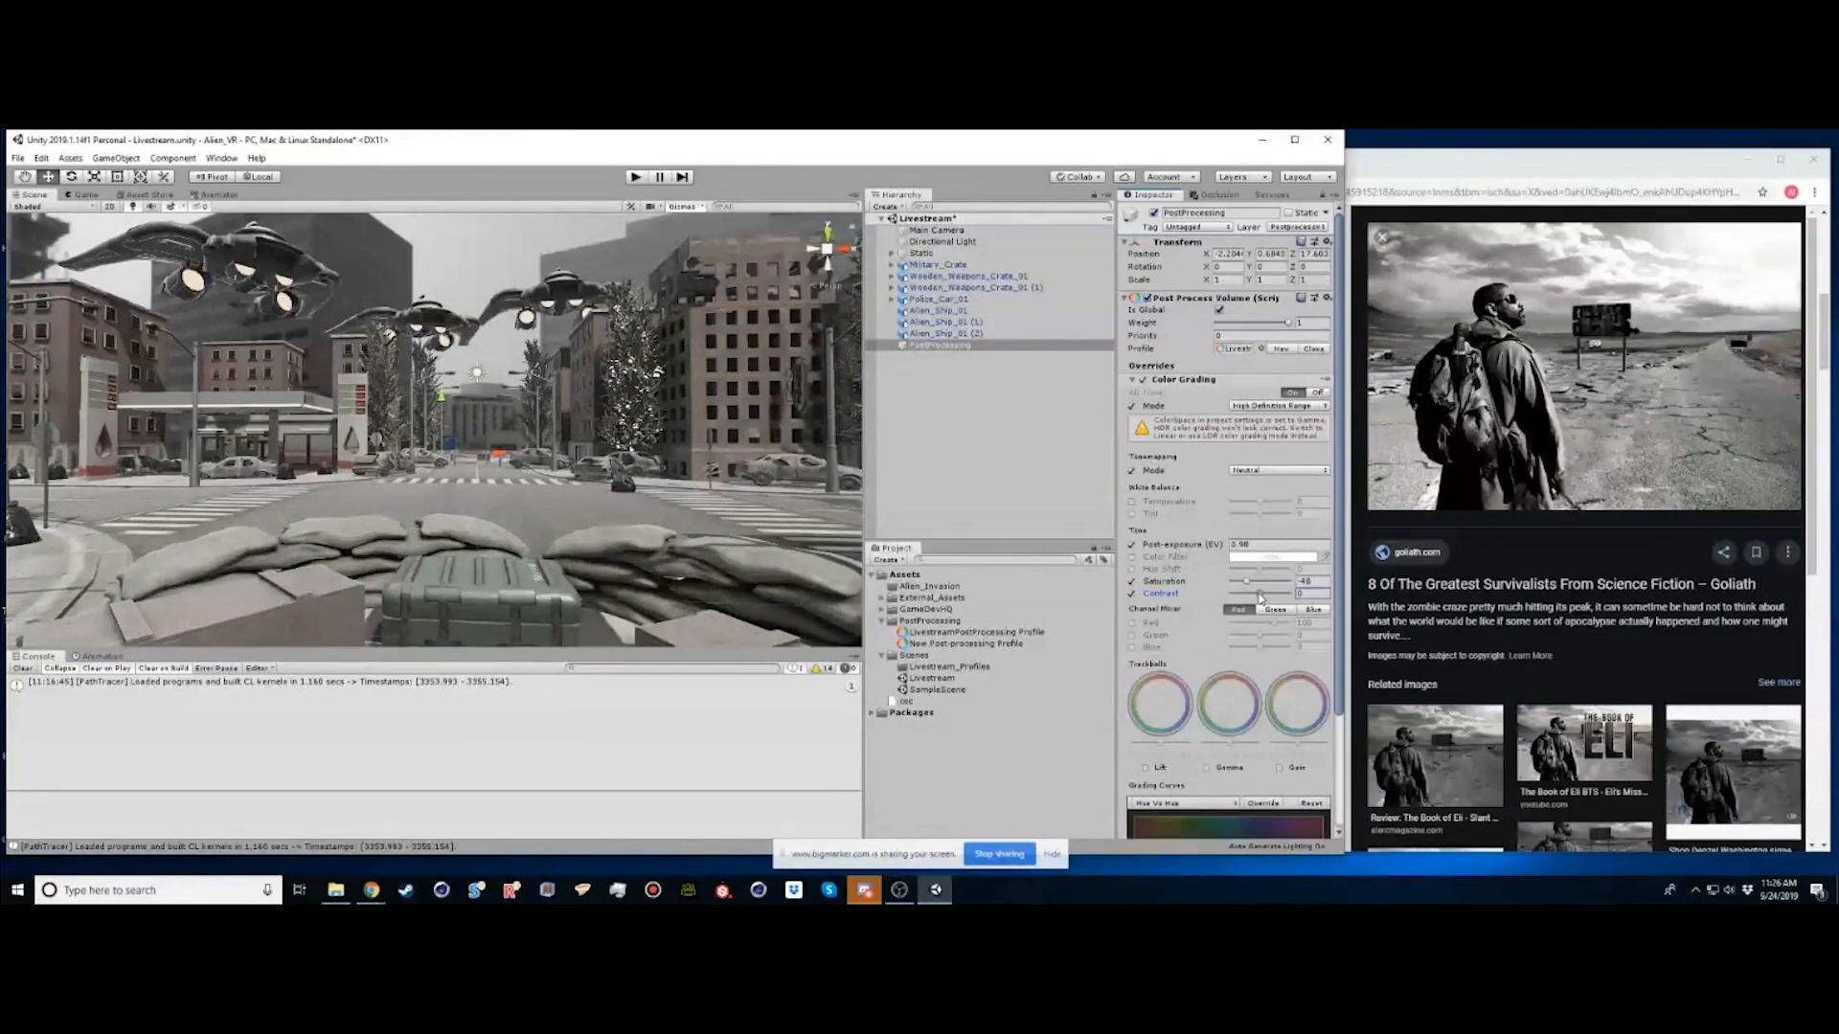
Compare the street view with the PostProcessing object switched off and on, leaving it active
{"action": "right_click_drag", "start_coordinate": [781, 541], "coordinate": [707, 497]}
{"action": "left_click", "coordinate": [1154, 213]}
{"action": "left_click", "coordinate": [1154, 212]}
{"action": "left_click", "coordinate": [1154, 213]}
{"action": "left_click", "coordinate": [1154, 213]}
{"action": "left_click", "coordinate": [1154, 213]}
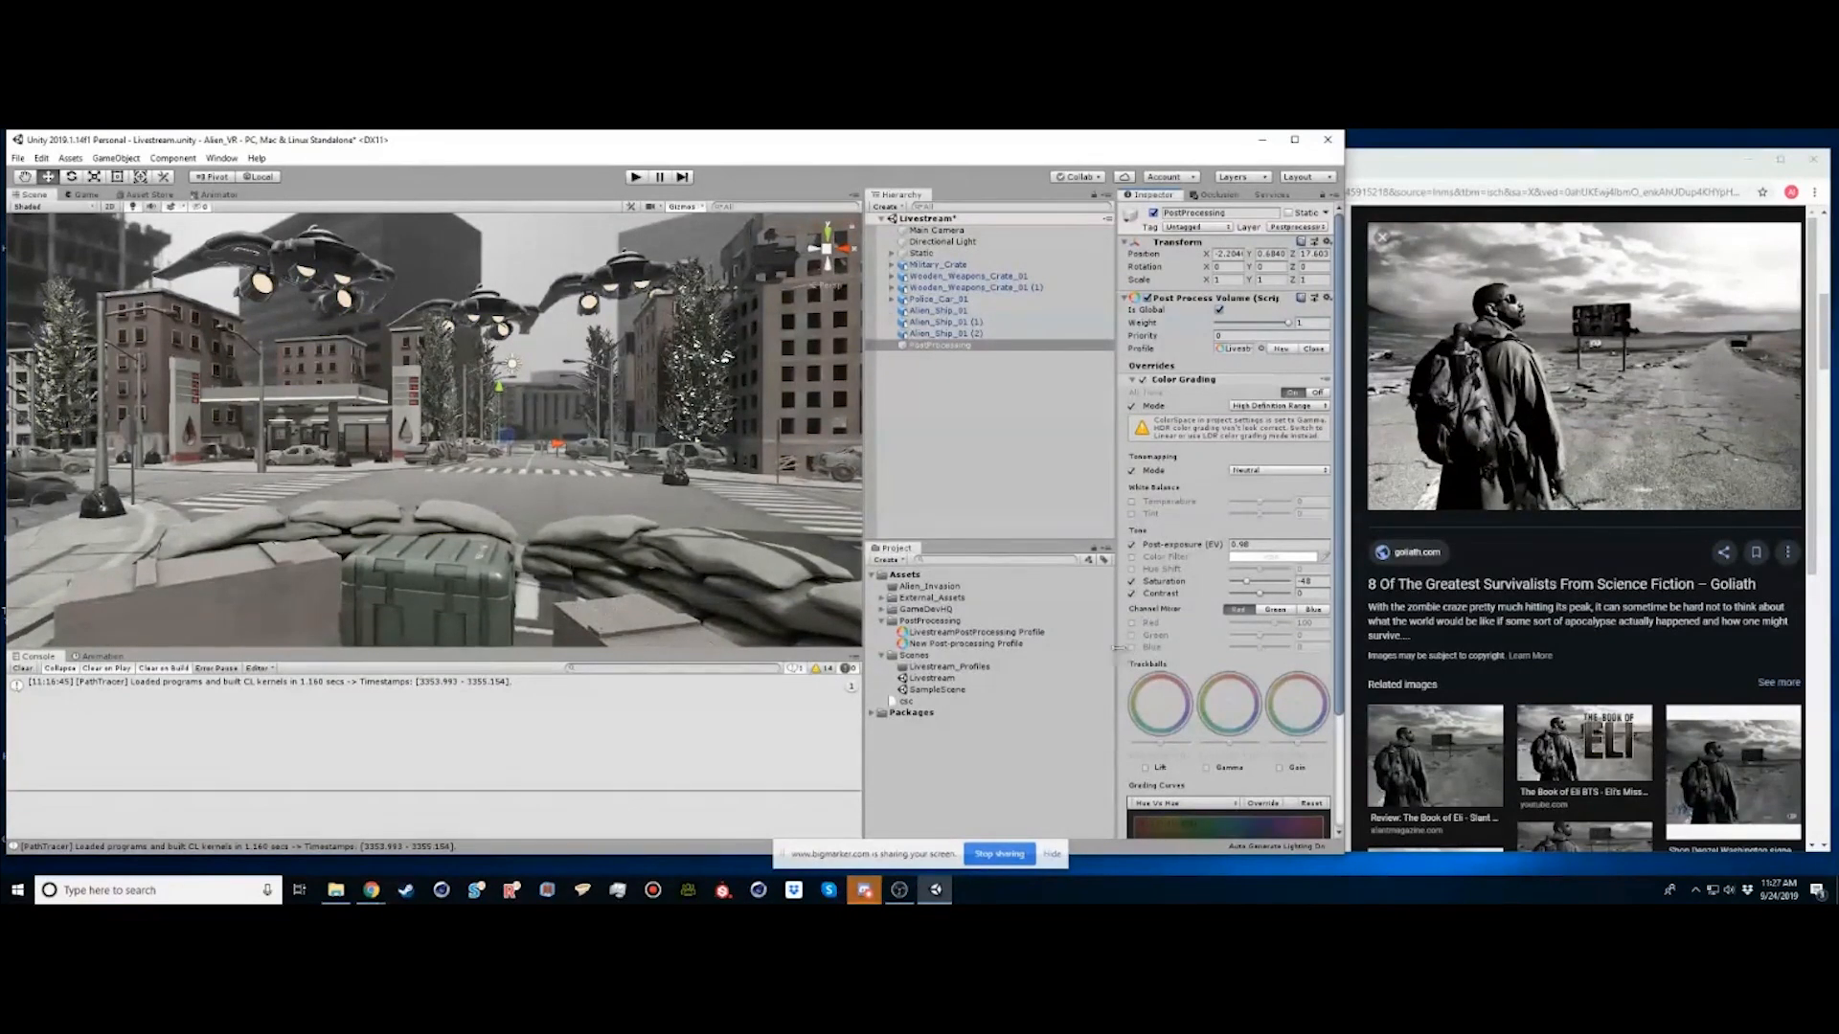
Enable the Lift trackball in the color grading and shift its tint slightly toward a cooler tone
{"action": "scroll", "coordinate": [1131, 646], "scroll_direction": "down", "scroll_amount": 3}
{"action": "left_click", "coordinate": [1145, 639]}
{"action": "mouse_move", "coordinate": [1151, 584]}
{"action": "left_mouse_down"}
{"action": "mouse_move", "coordinate": [1184, 576]}
{"action": "mouse_move", "coordinate": [1168, 565]}
{"action": "mouse_move", "coordinate": [1155, 585]}
{"action": "left_mouse_up"}
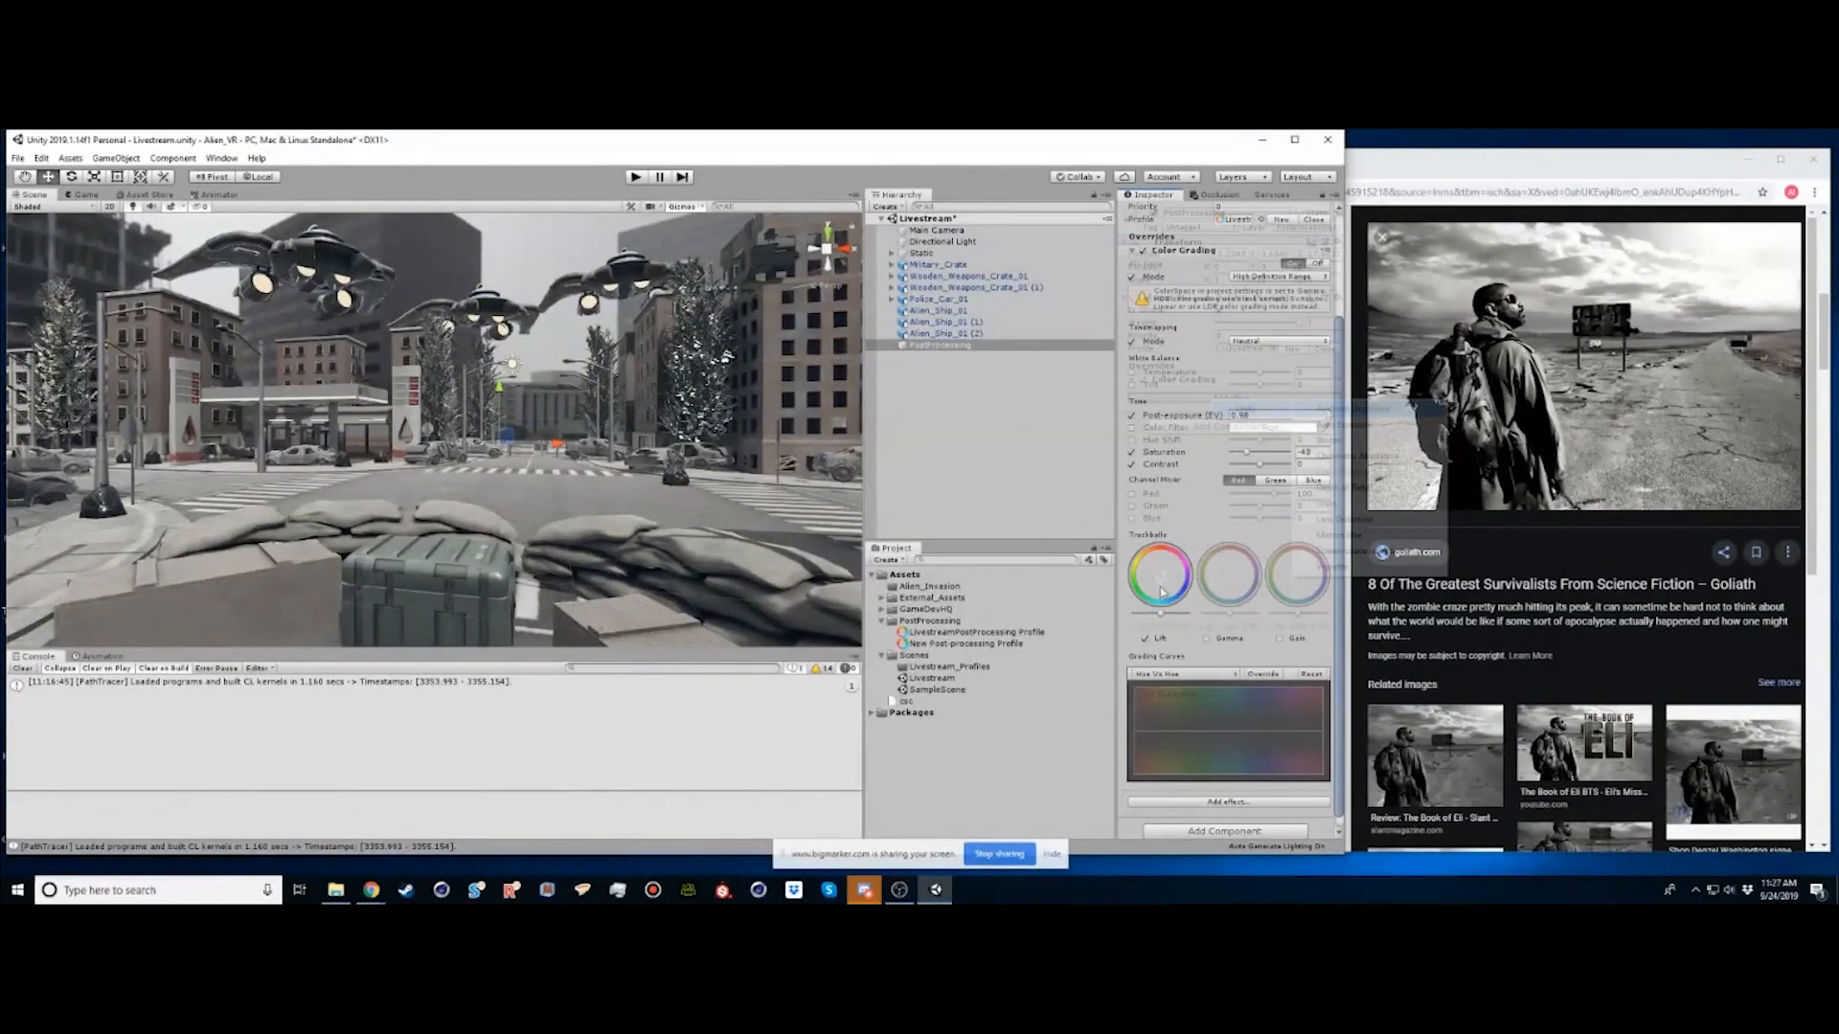
Add an Ambient Occlusion effect to the volume and override its intensity with about 0.72
{"action": "left_click", "coordinate": [1288, 414]}
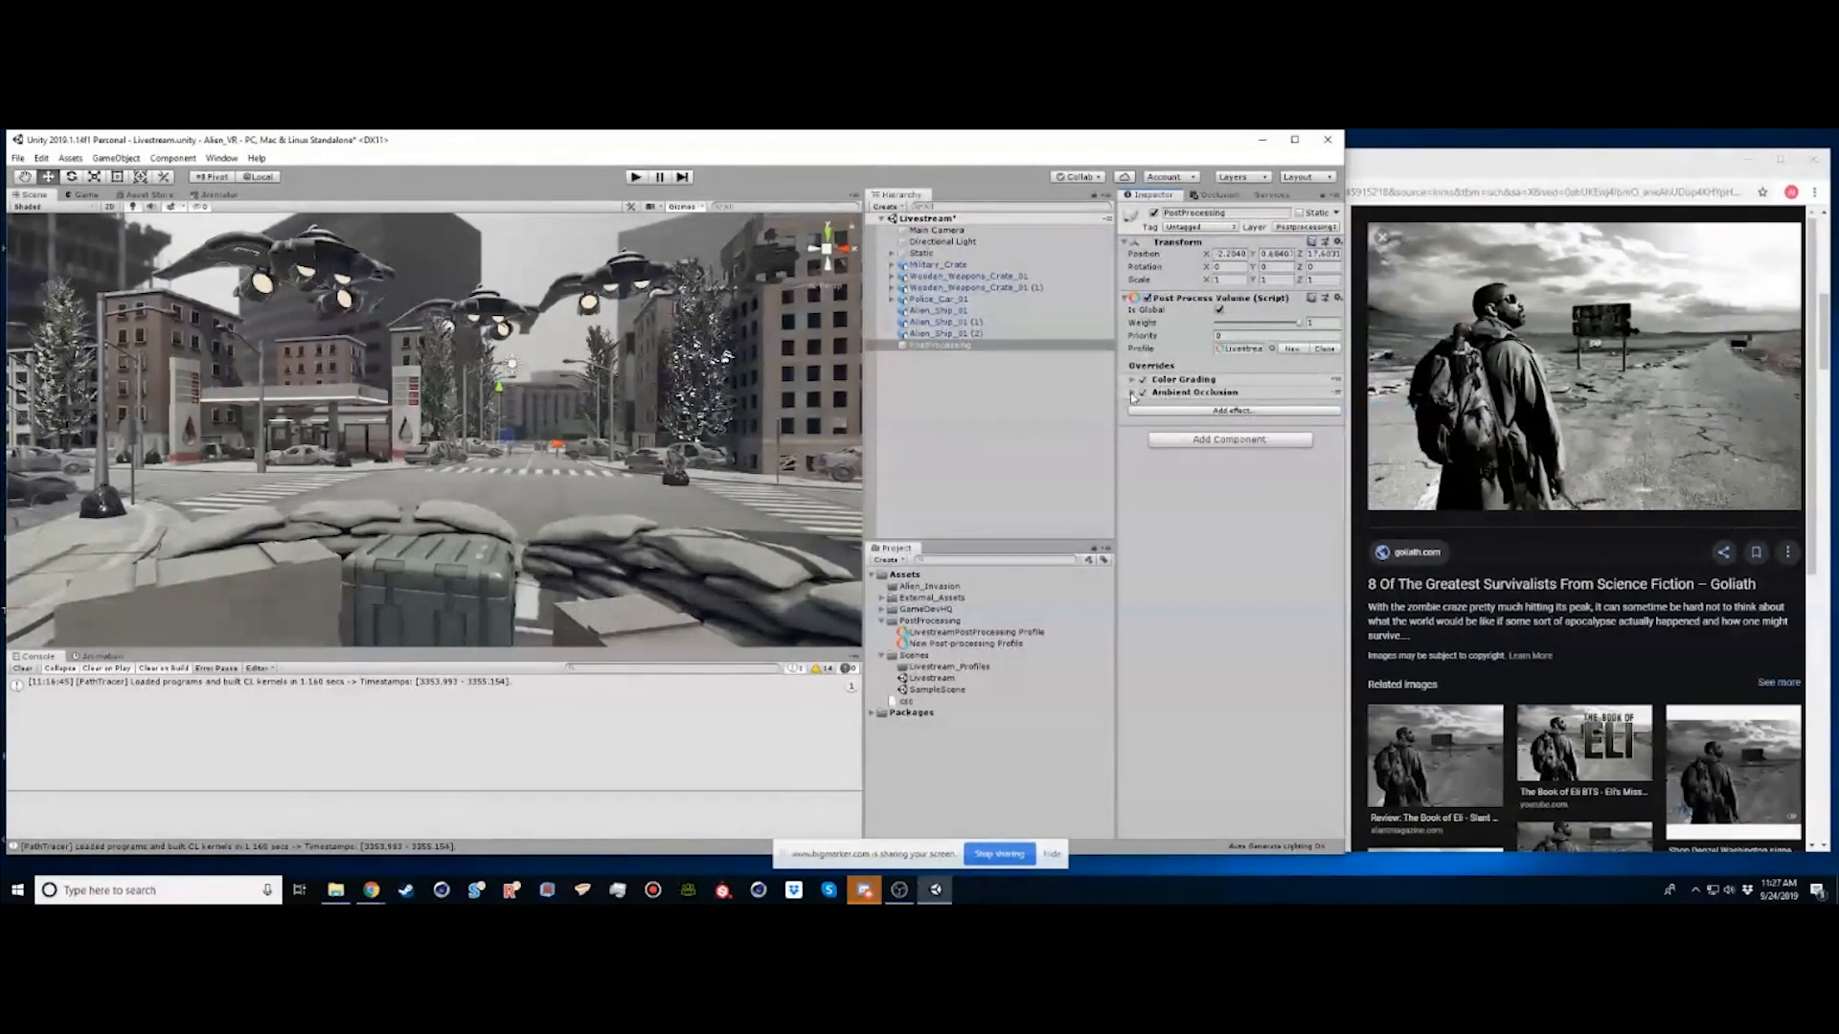
{"action": "left_click", "coordinate": [1132, 395]}
{"action": "left_click", "coordinate": [1132, 432]}
{"action": "left_click_drag", "start_coordinate": [1233, 431], "coordinate": [1247, 435]}
Set the ambient occlusion mode to Scalable Ambient Obscurance, readjust its intensity and enable the radius override
{"action": "left_click", "coordinate": [1132, 418]}
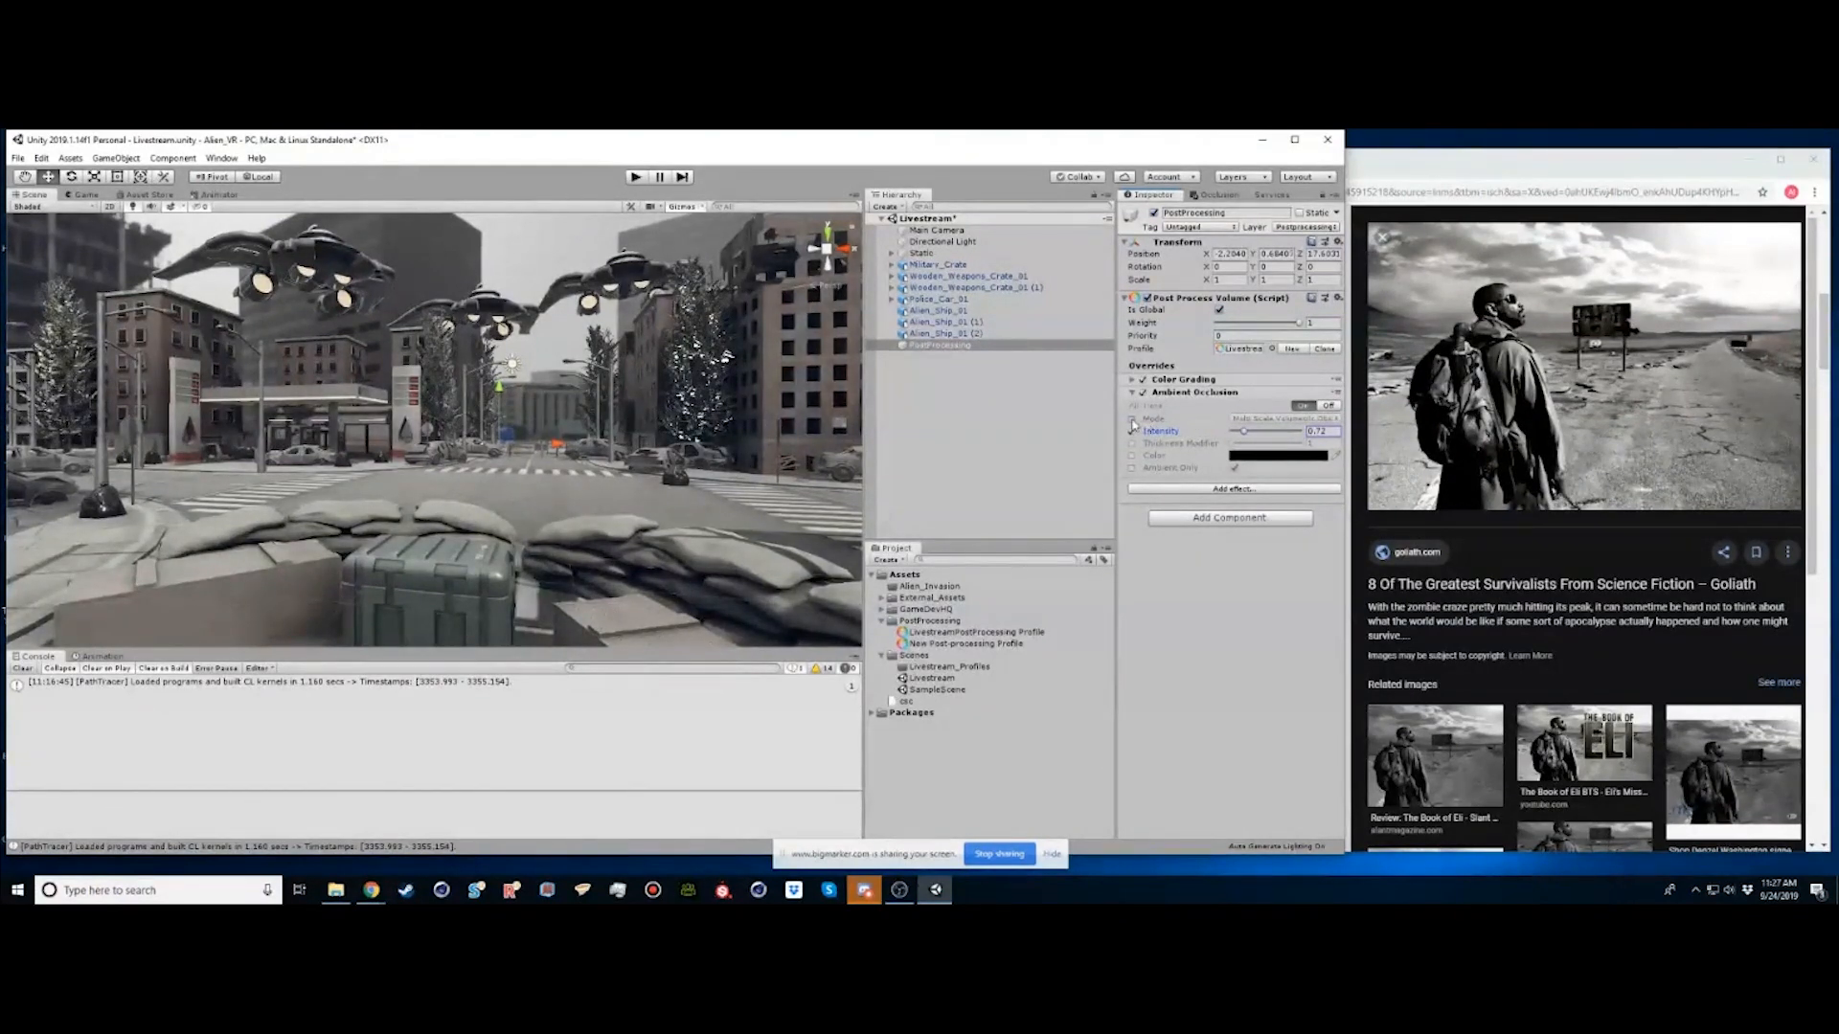
{"action": "left_click", "coordinate": [1274, 418]}
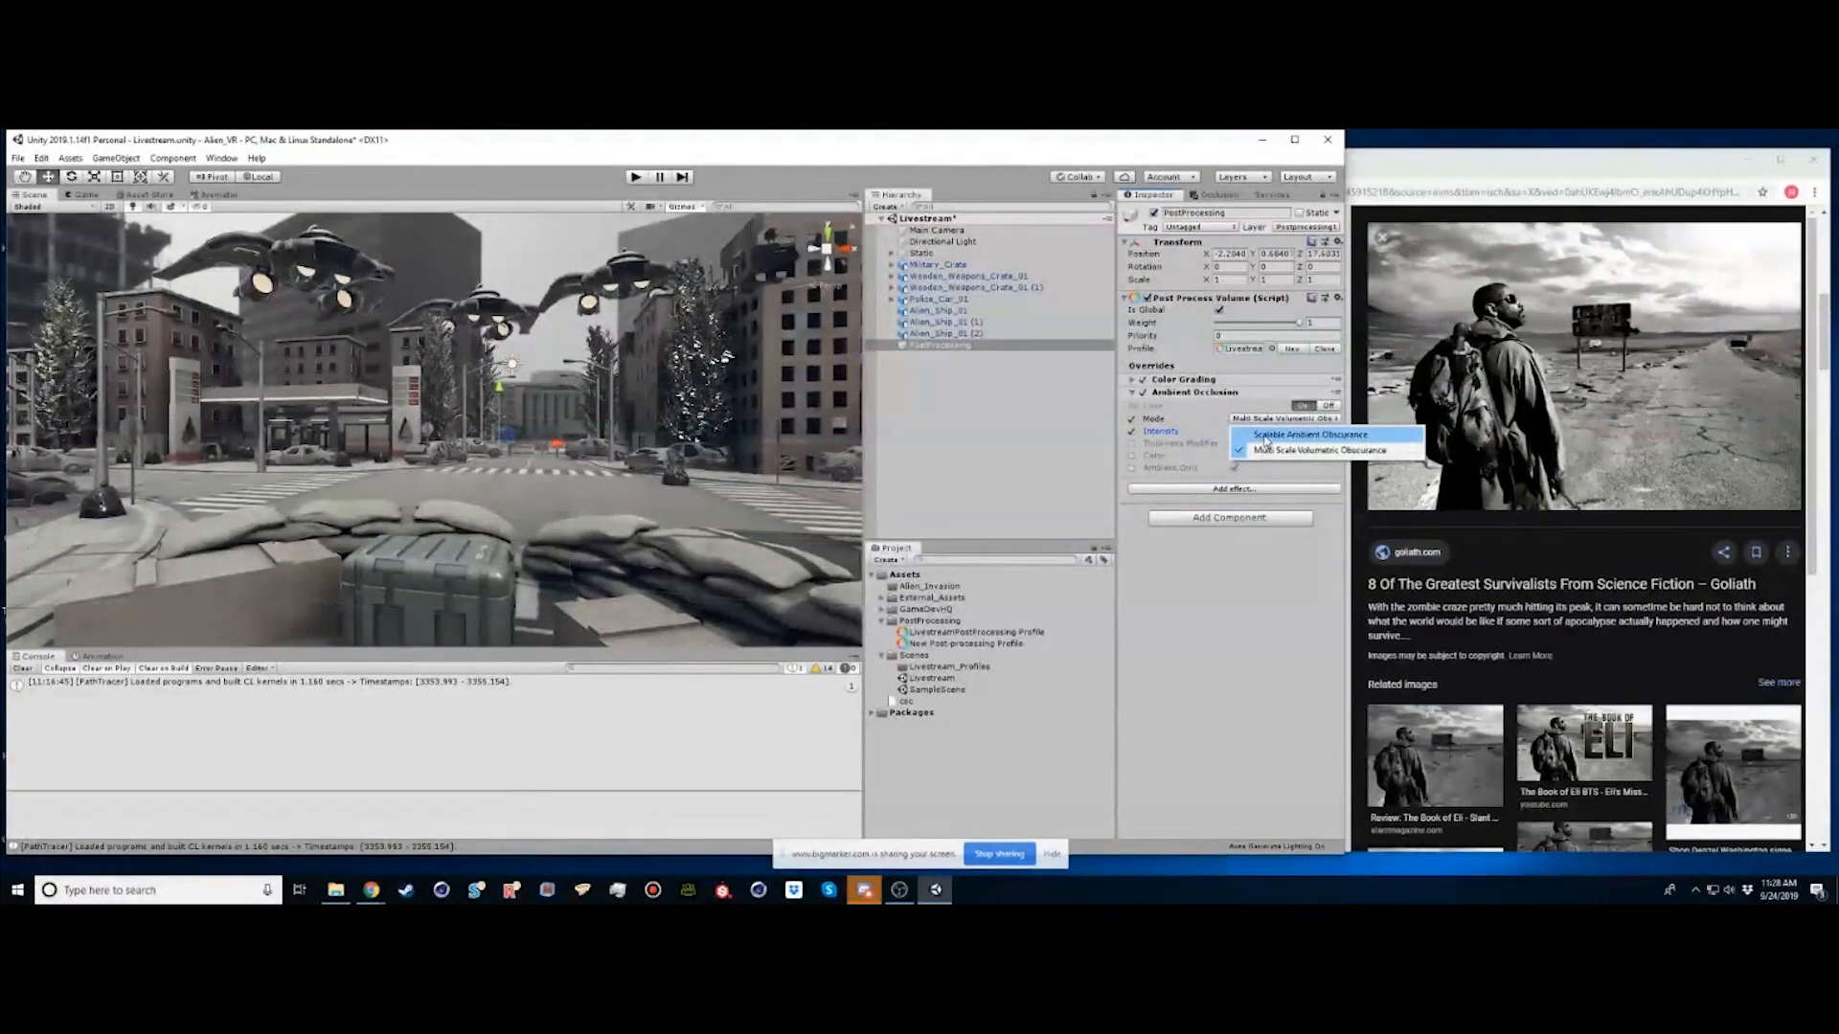
{"action": "left_click", "coordinate": [1266, 435]}
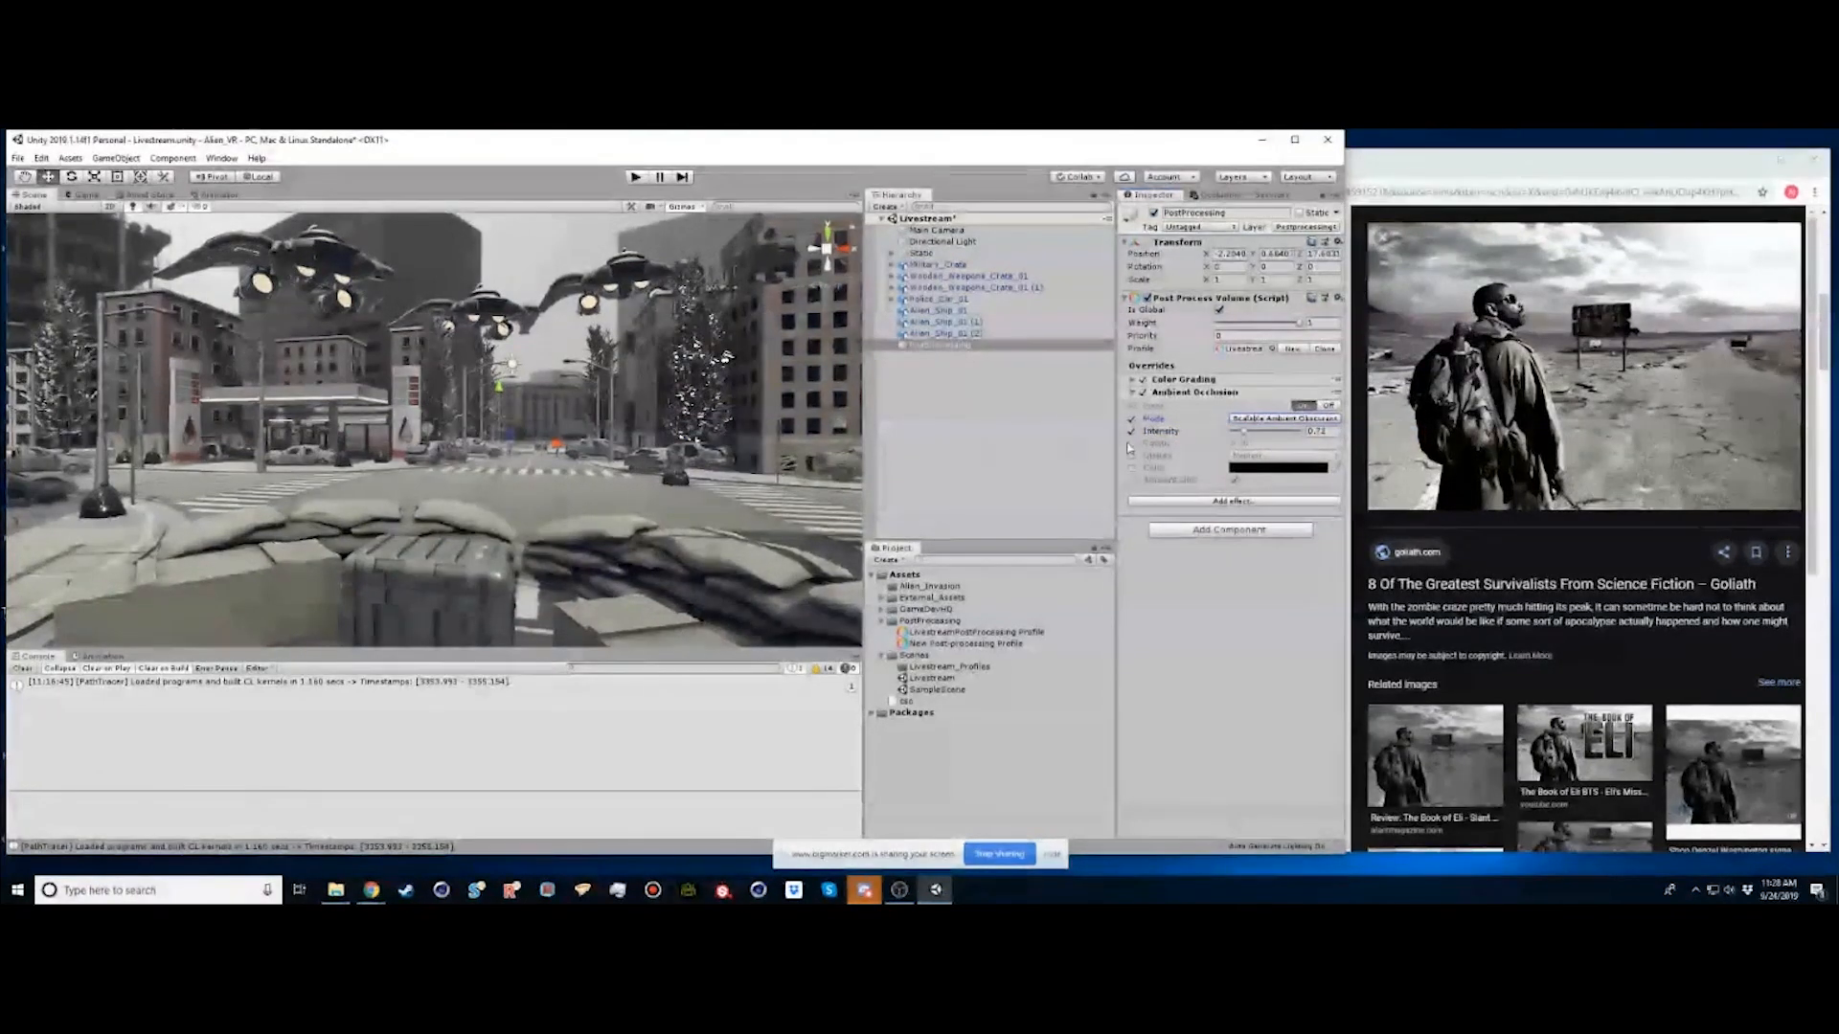
{"action": "left_click_drag", "start_coordinate": [1243, 432], "coordinate": [1193, 447]}
{"action": "left_click", "coordinate": [1131, 444]}
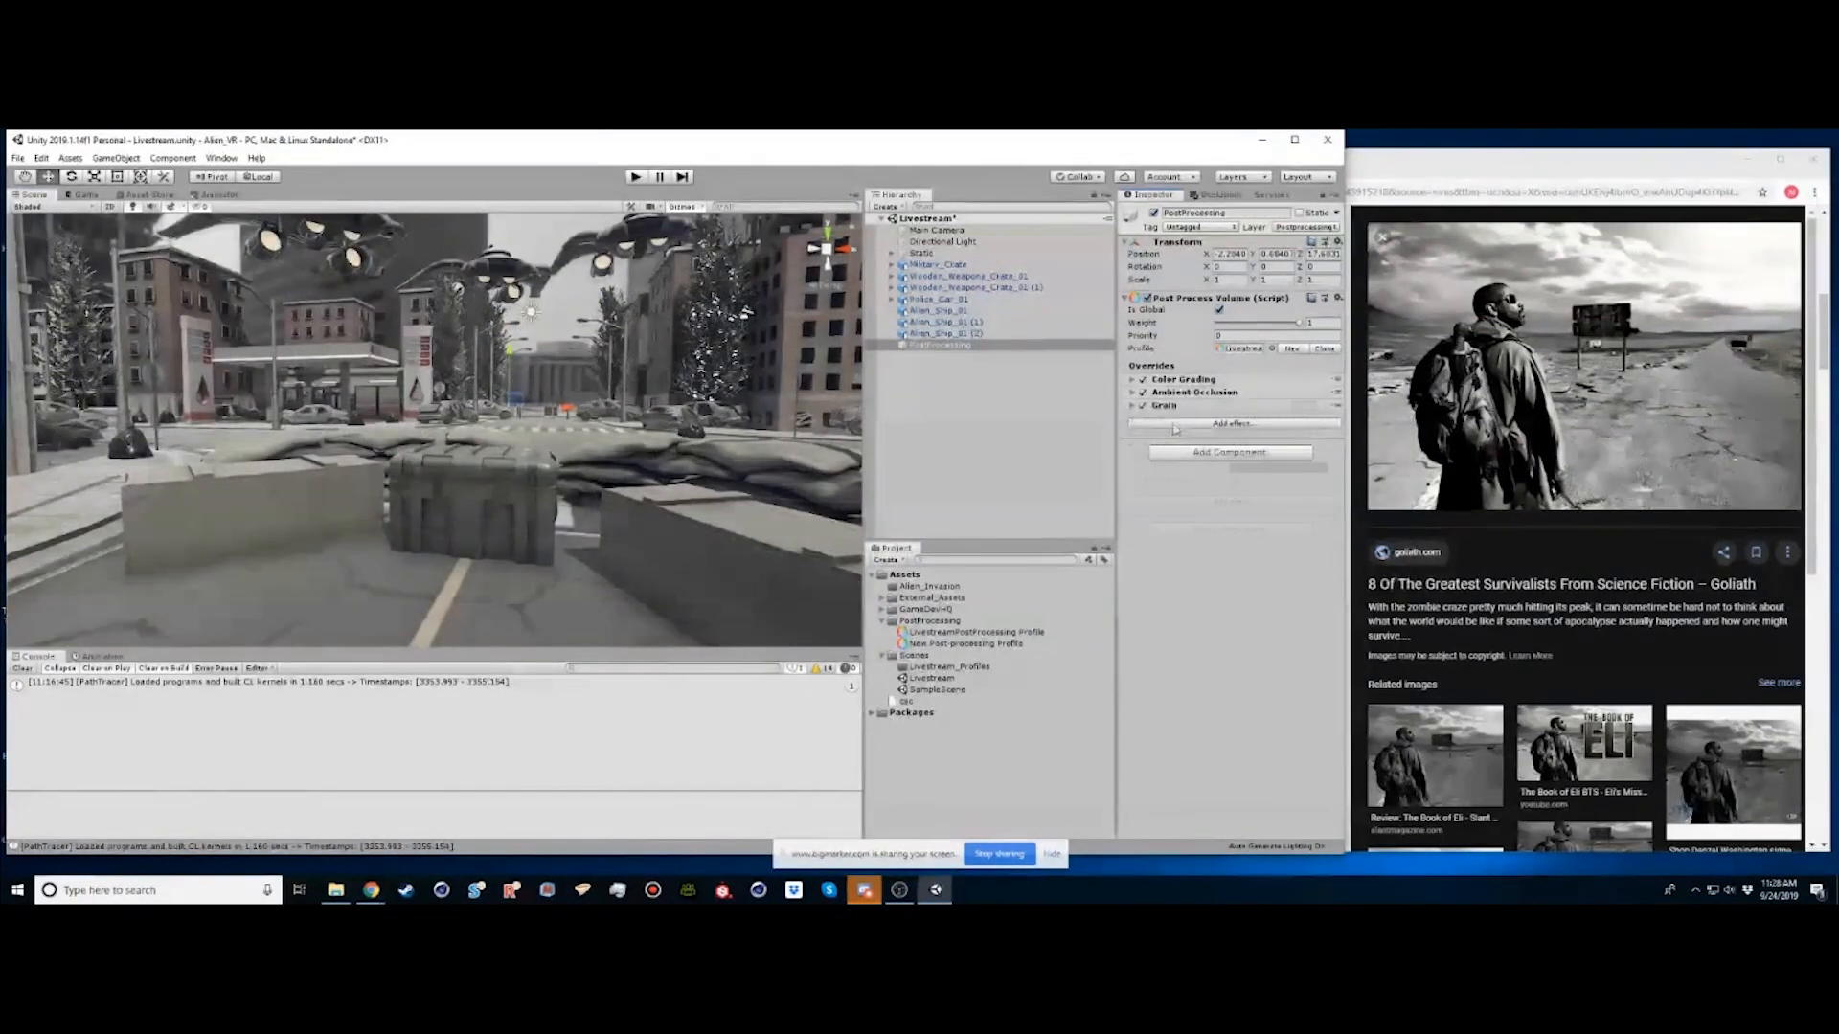
Enable the intensity override of the Grain effect and set a low grain intensity
{"action": "left_click", "coordinate": [1133, 407]}
{"action": "left_click", "coordinate": [1131, 445]}
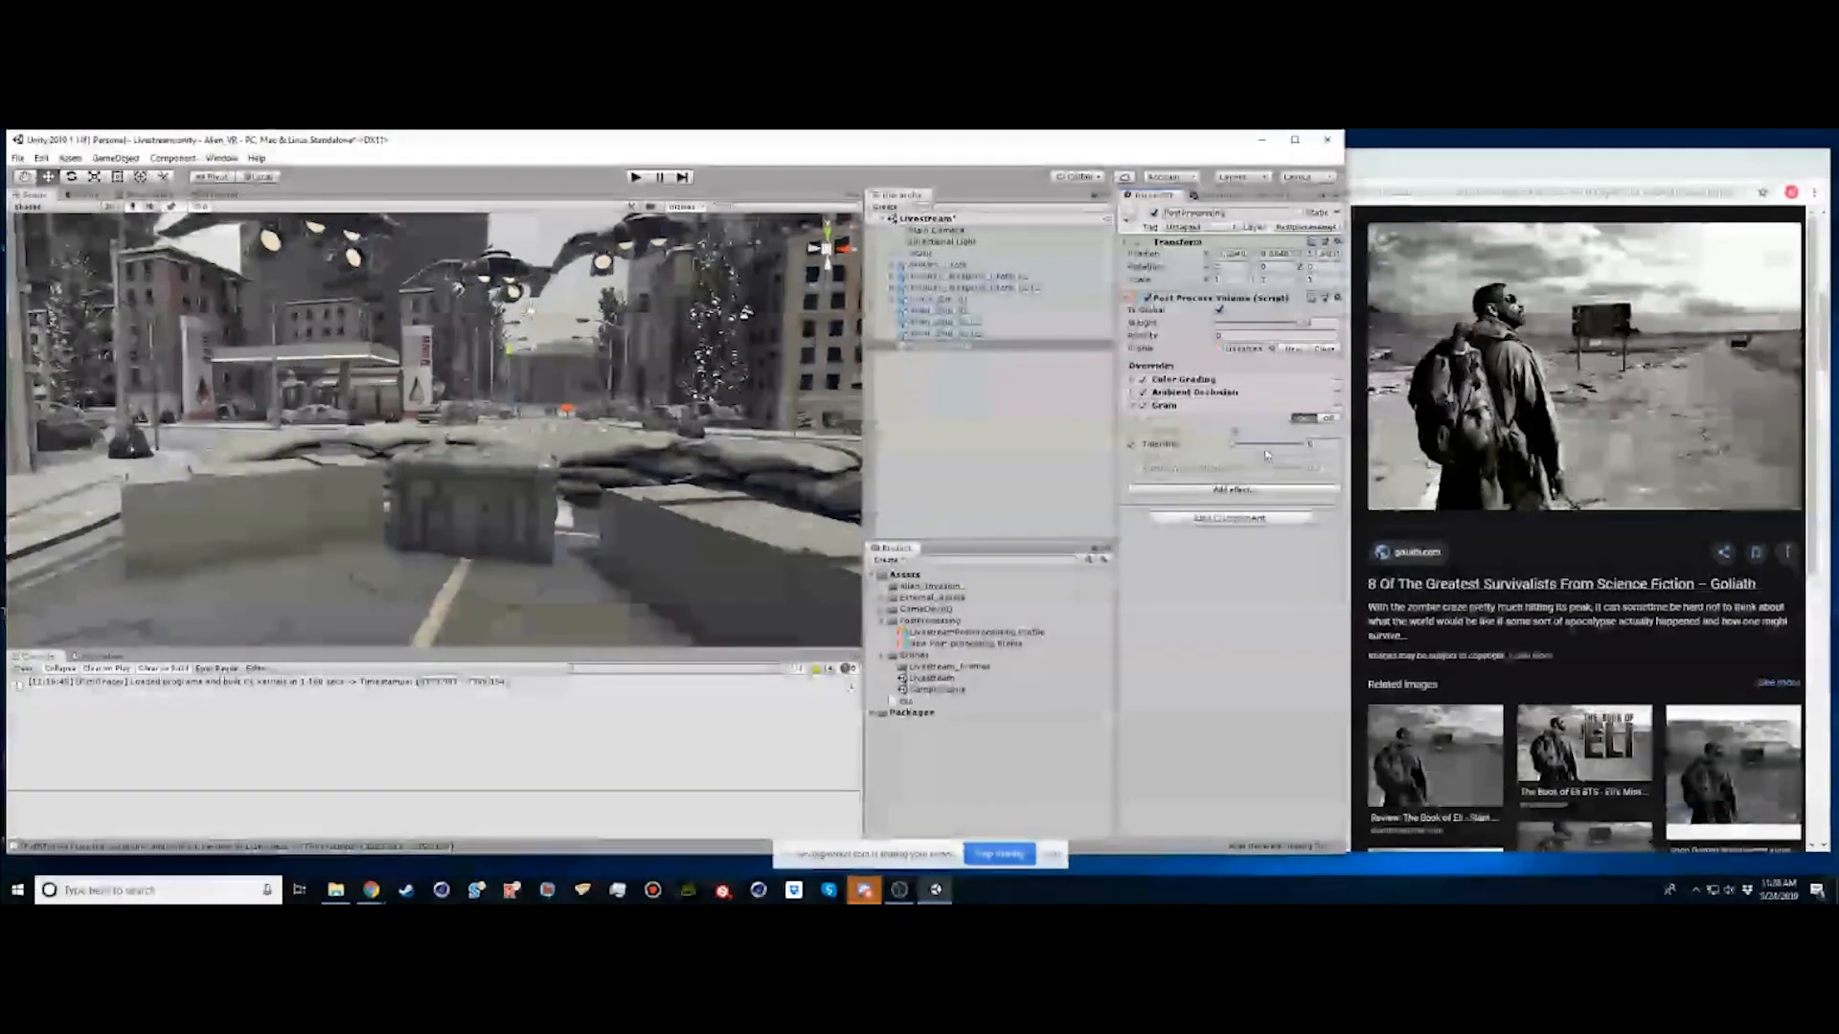
{"action": "left_click_drag", "start_coordinate": [1231, 446], "coordinate": [1235, 447]}
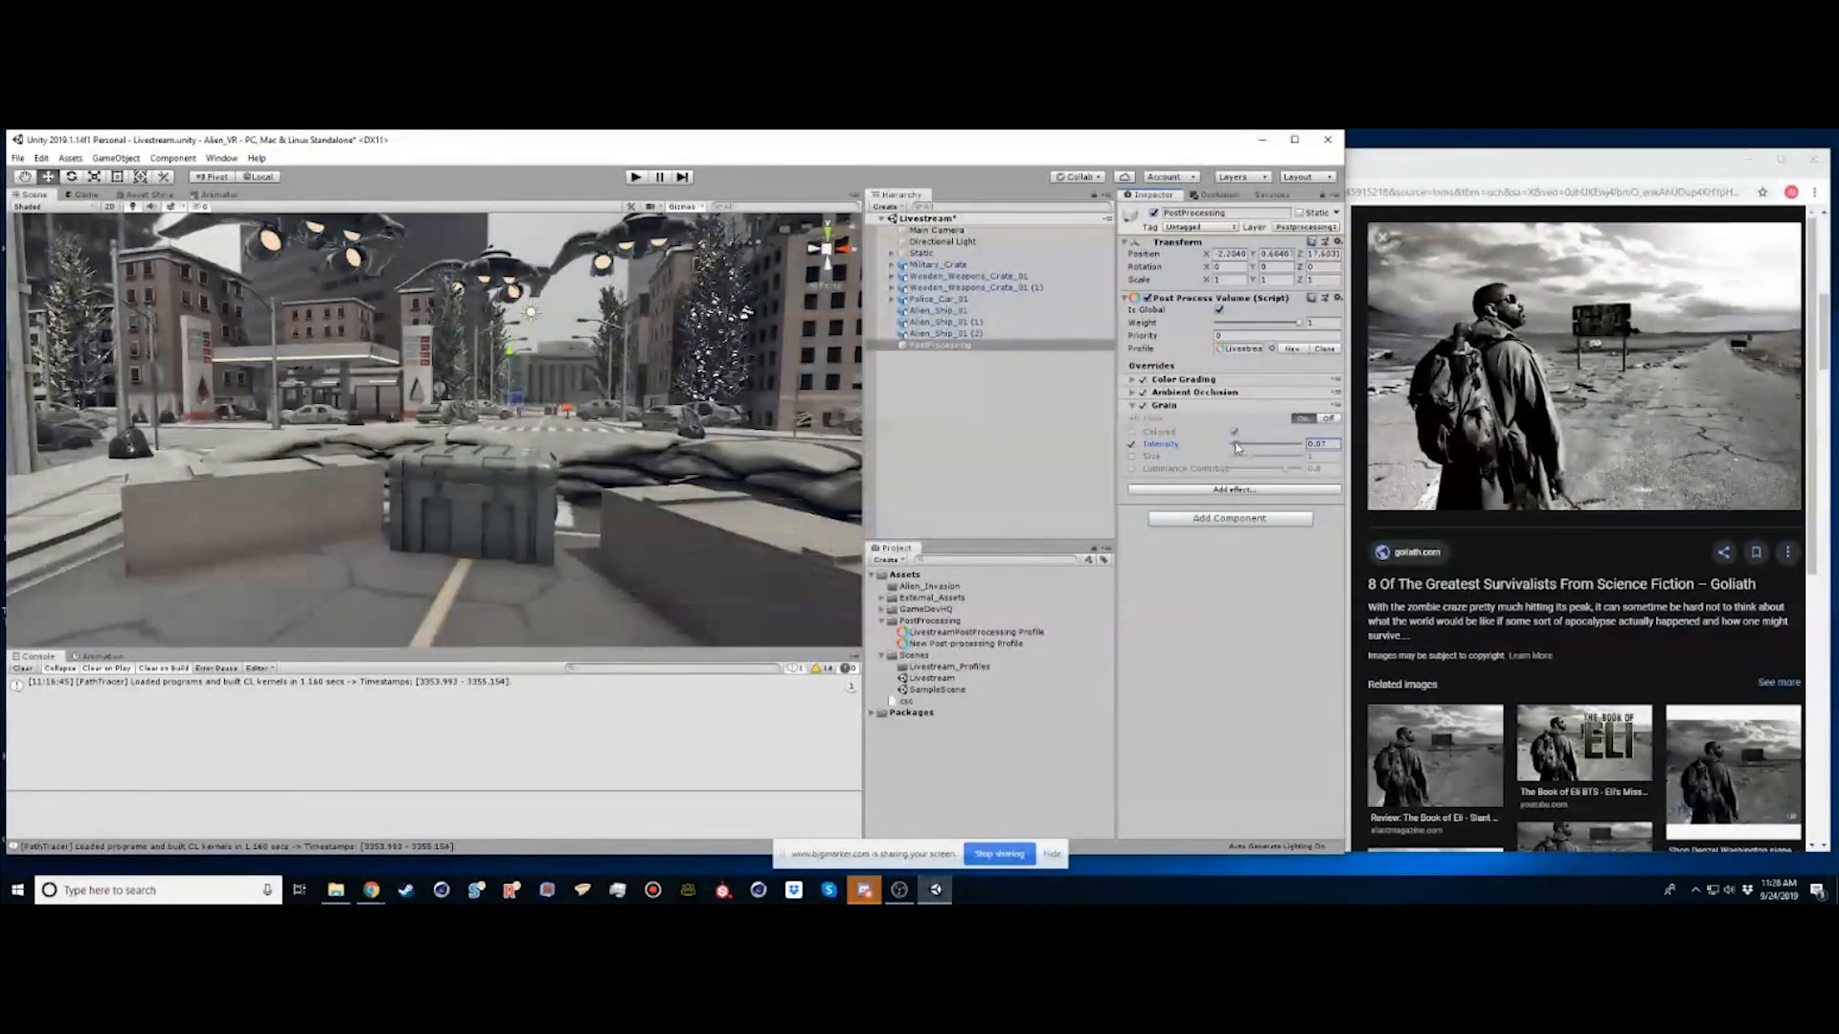
{"action": "mouse_move", "coordinate": [1255, 447]}
{"action": "left_mouse_down"}
{"action": "mouse_move", "coordinate": [1300, 447]}
{"action": "mouse_move", "coordinate": [1251, 448]}
{"action": "mouse_move", "coordinate": [1212, 480]}
{"action": "mouse_move", "coordinate": [1245, 445]}
{"action": "left_mouse_up"}
{"action": "left_click", "coordinate": [1134, 406]}
Add a Vignette effect to the post-process volume and show its settings
{"action": "left_click", "coordinate": [1150, 424]}
{"action": "mouse_move", "coordinate": [1194, 432]}
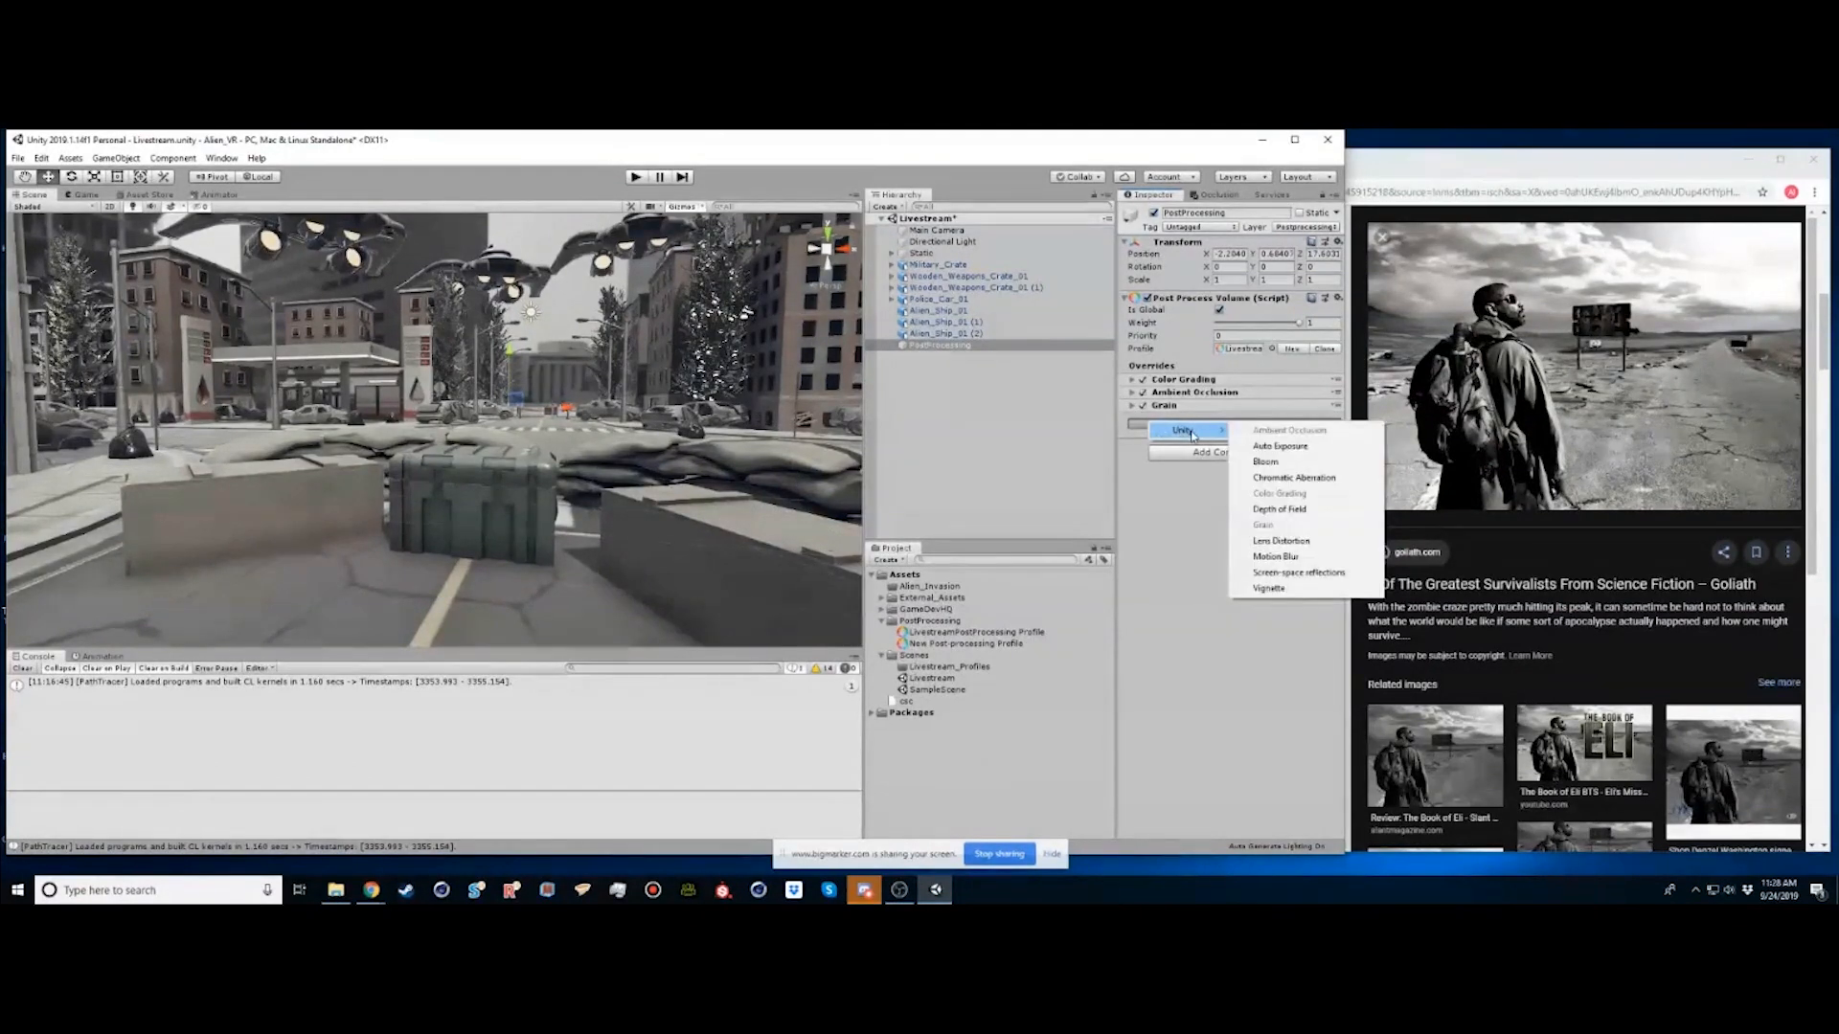
{"action": "left_click", "coordinate": [1288, 588]}
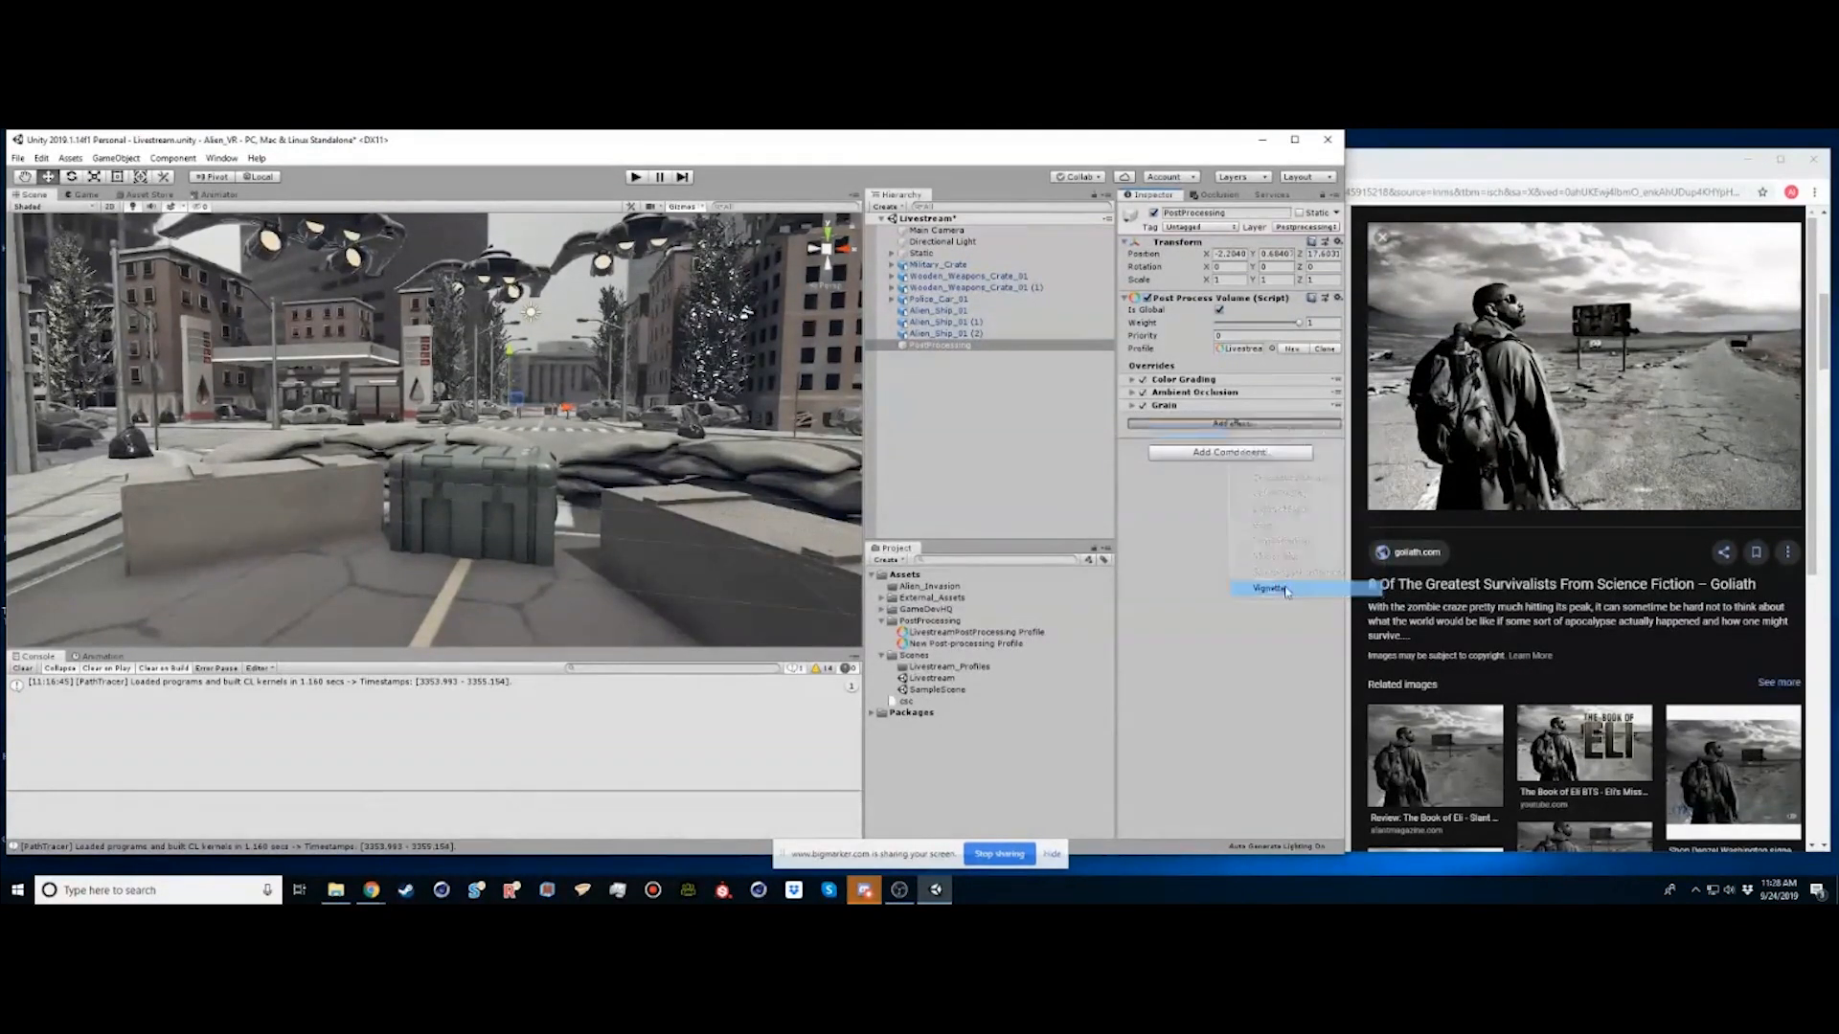
{"action": "left_click", "coordinate": [1134, 418]}
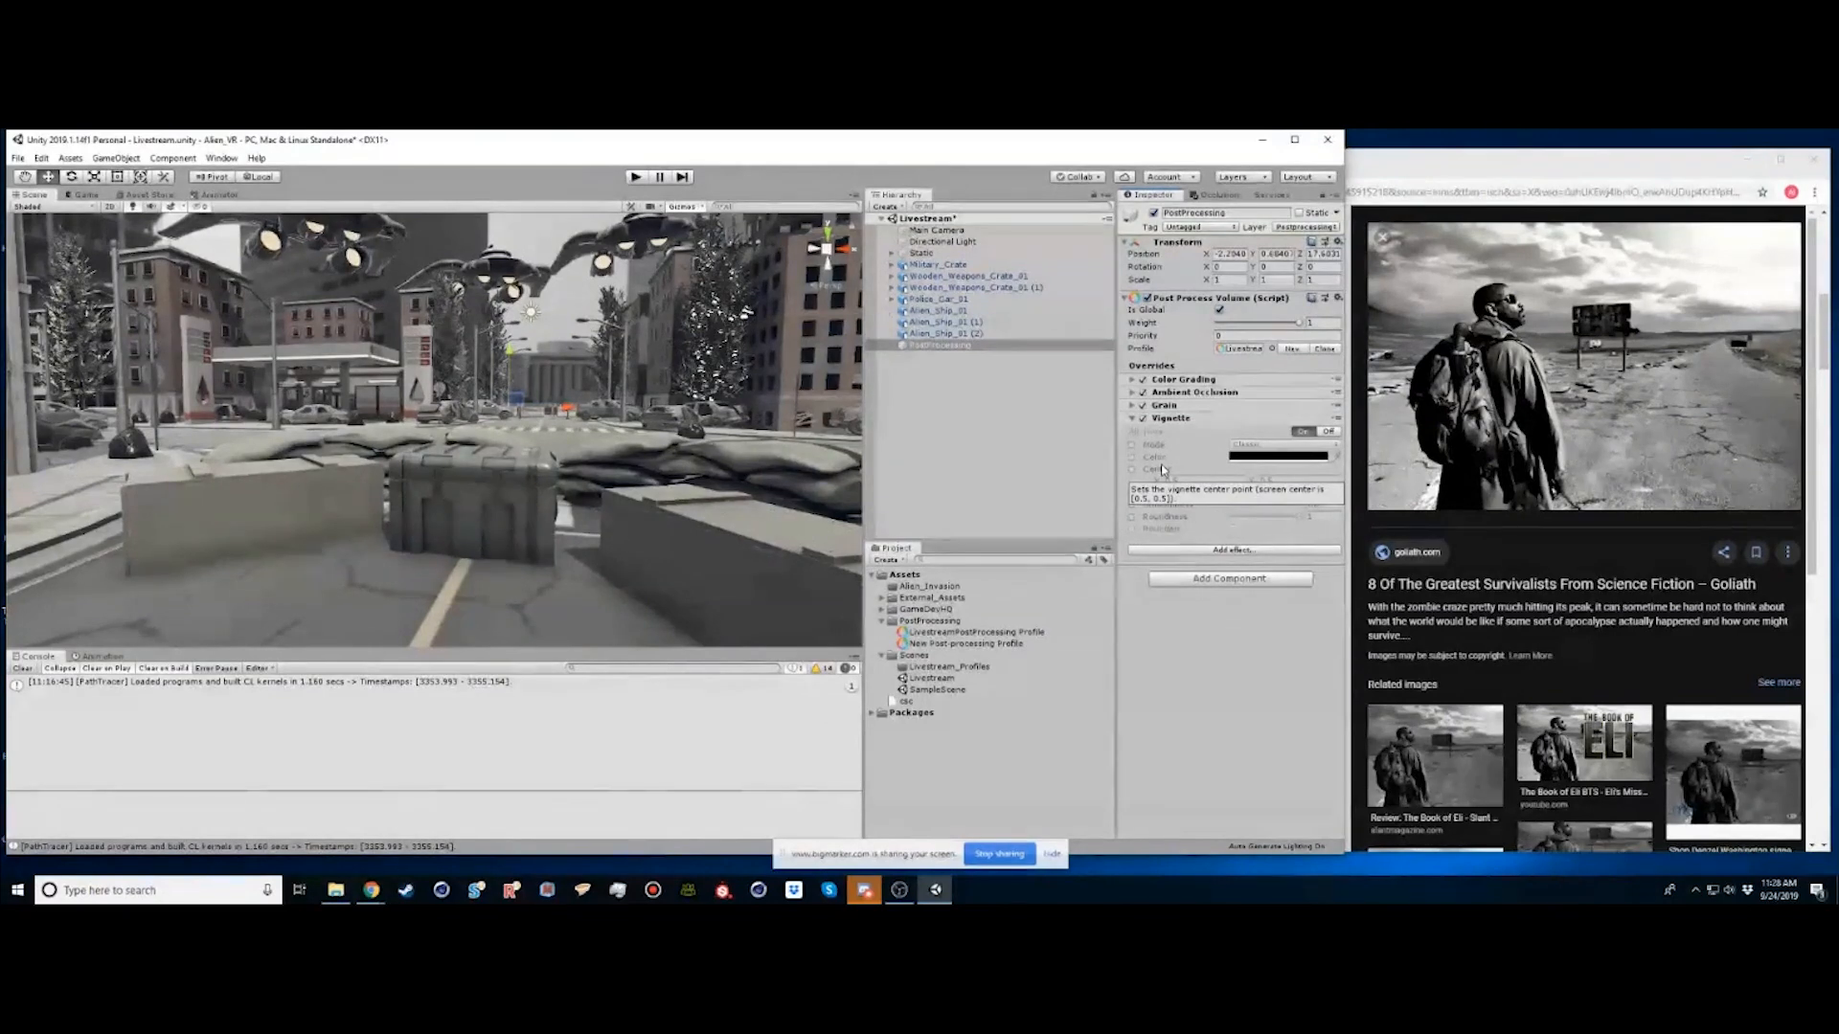
{"action": "left_click", "coordinate": [1133, 446]}
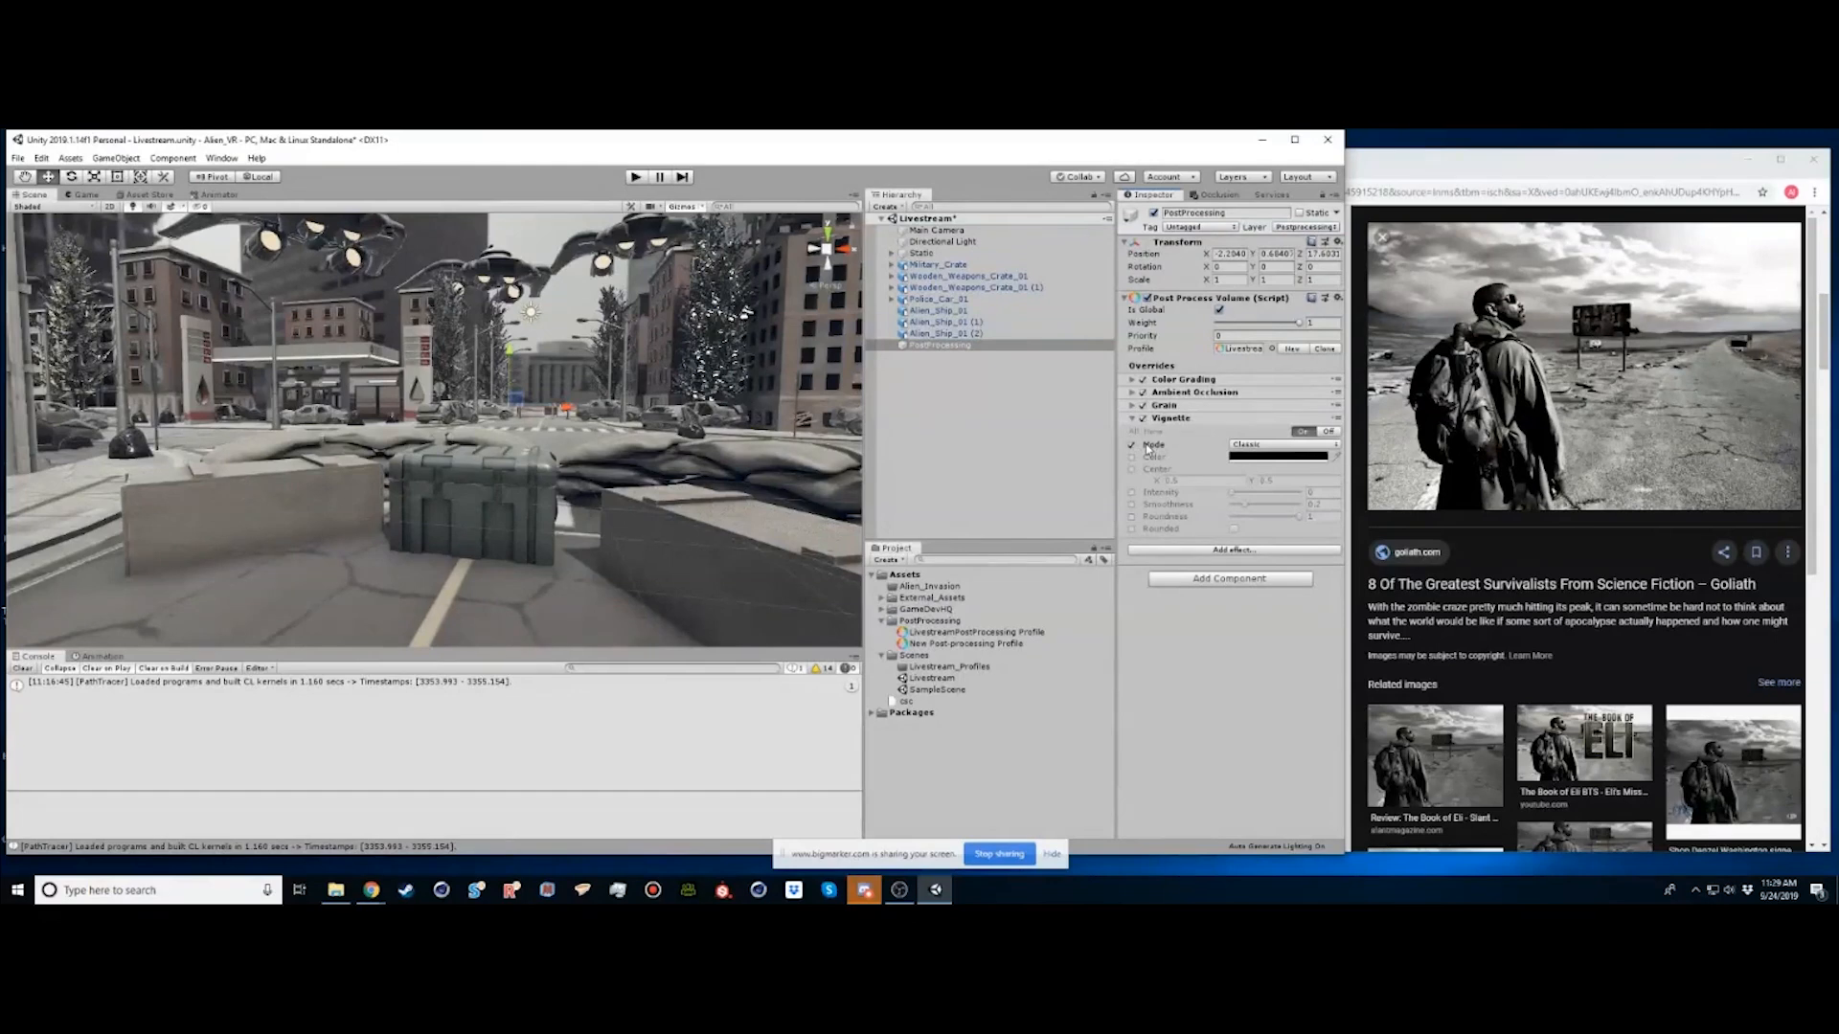
{"action": "left_click", "coordinate": [1132, 458]}
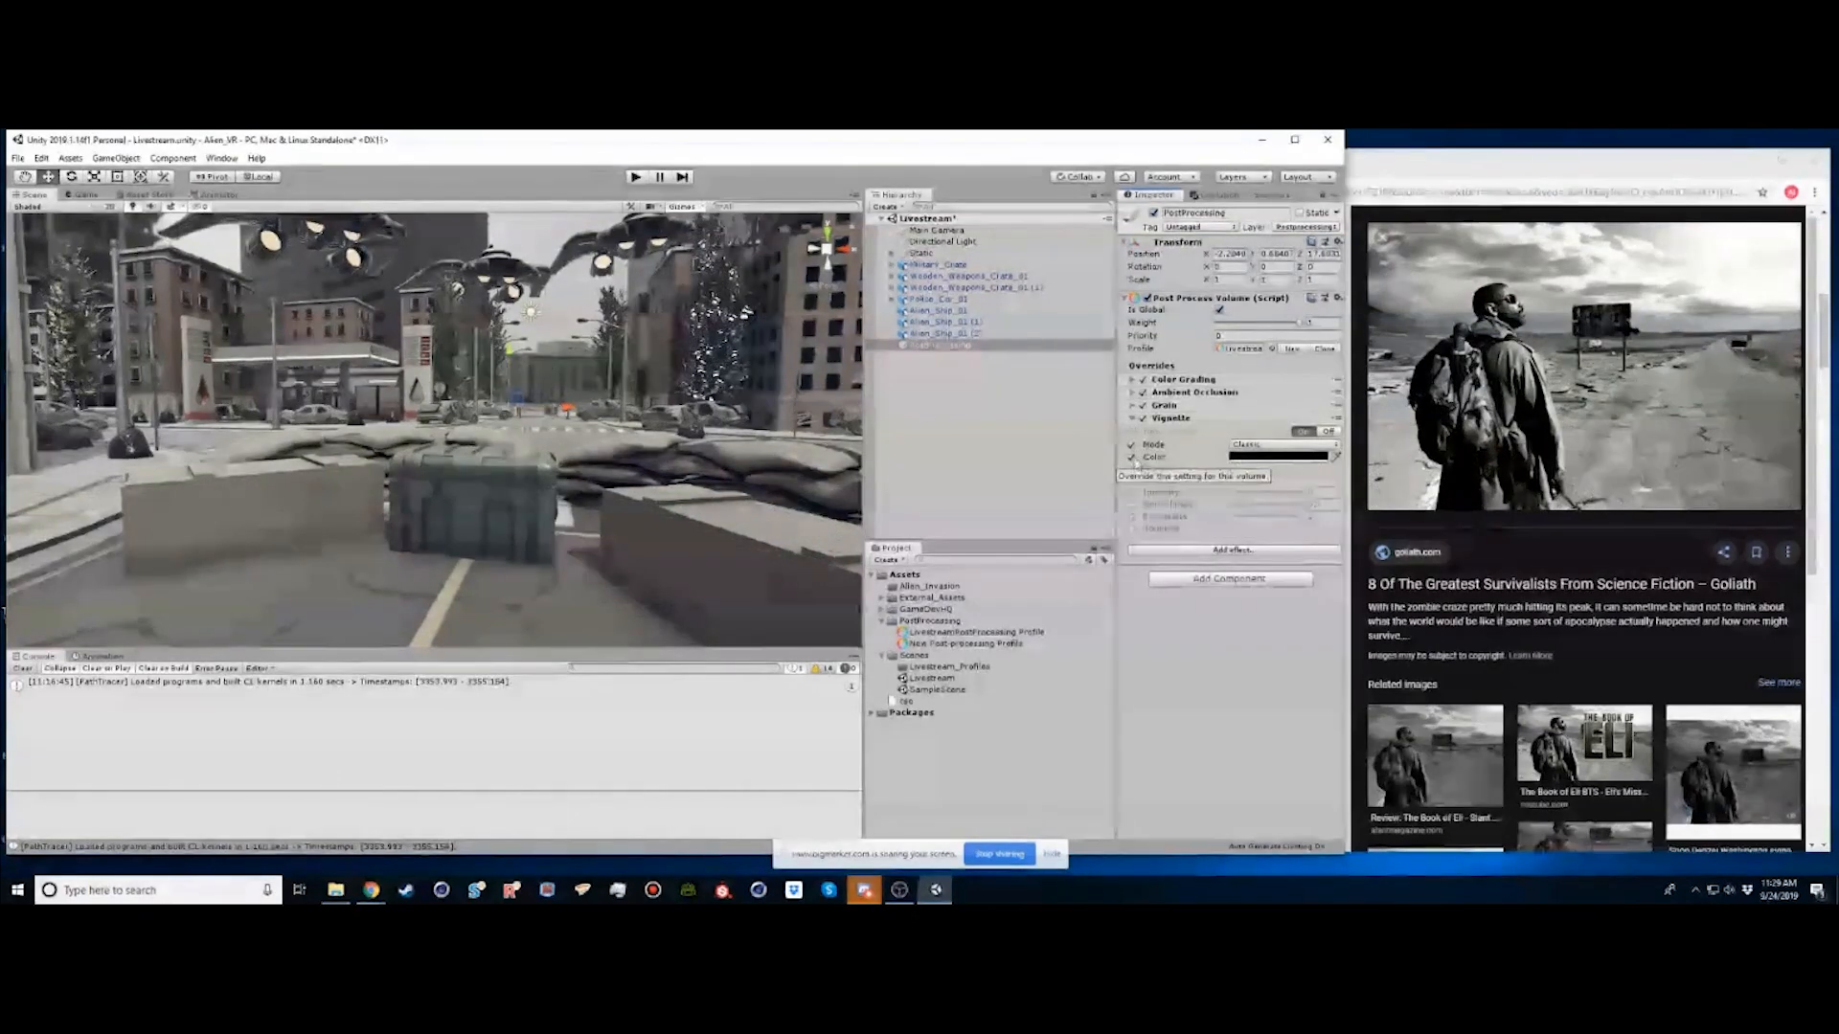
{"action": "left_click", "coordinate": [1132, 458]}
{"action": "left_click", "coordinate": [1132, 445]}
Enable the vignette intensity override and raise the intensity to 1
{"action": "left_click", "coordinate": [1133, 493]}
{"action": "left_click_drag", "start_coordinate": [1232, 492], "coordinate": [1304, 498]}
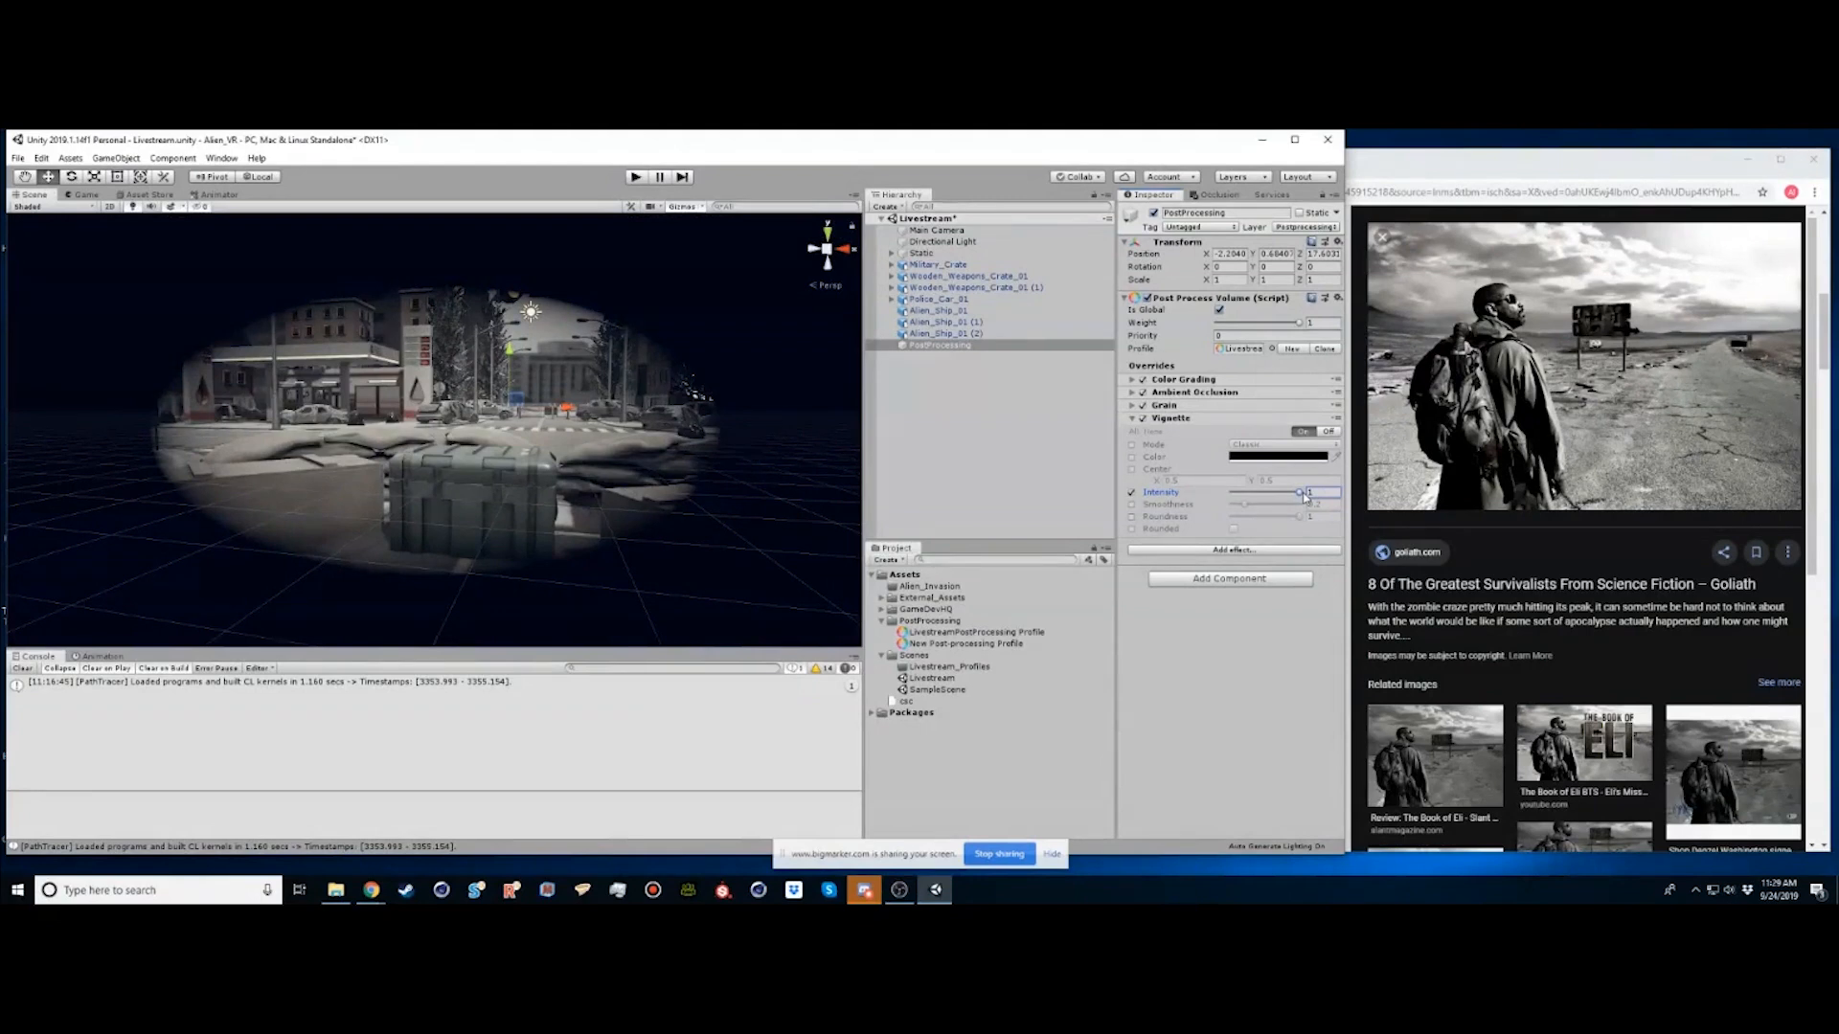
Reduce the intensity of the Vignette effect on the post-process volume
{"action": "left_click_drag", "start_coordinate": [1304, 498], "coordinate": [1266, 497]}
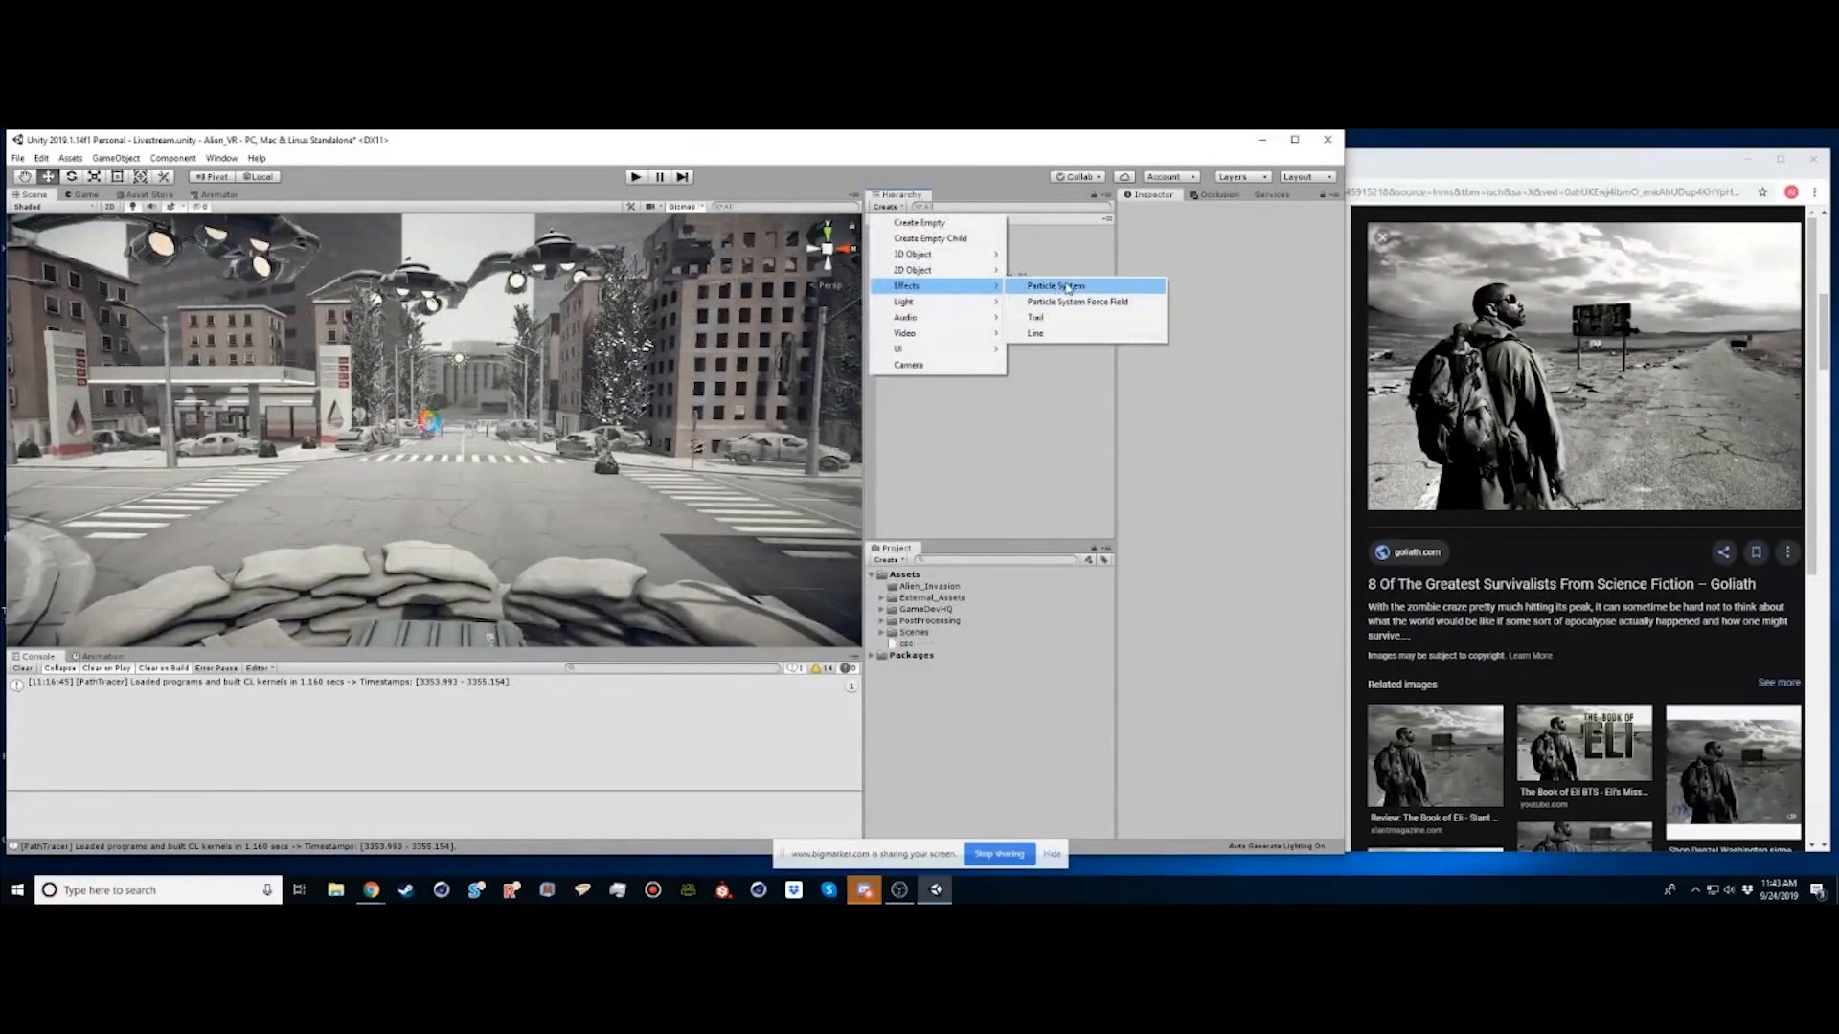
Add a particle system to the scene and move it above the street at the intersection
{"action": "left_click", "coordinate": [1065, 286]}
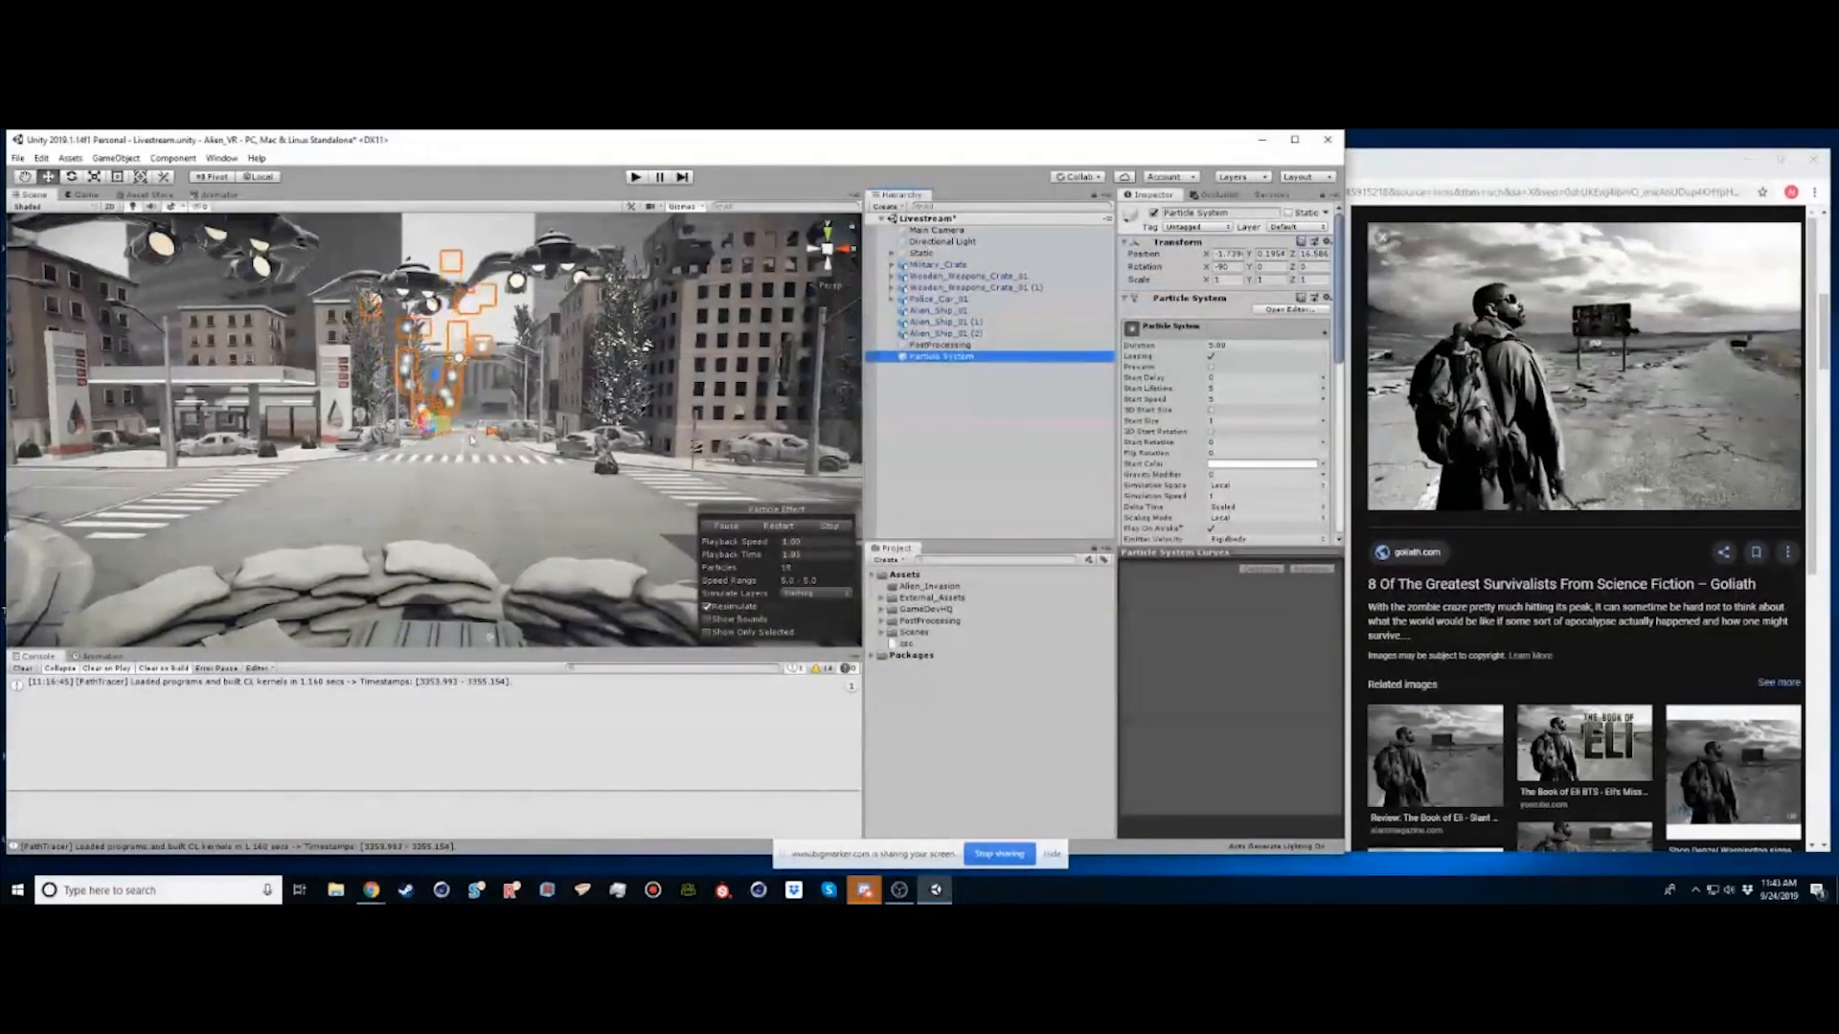
{"action": "left_click_drag", "start_coordinate": [448, 436], "coordinate": [659, 433]}
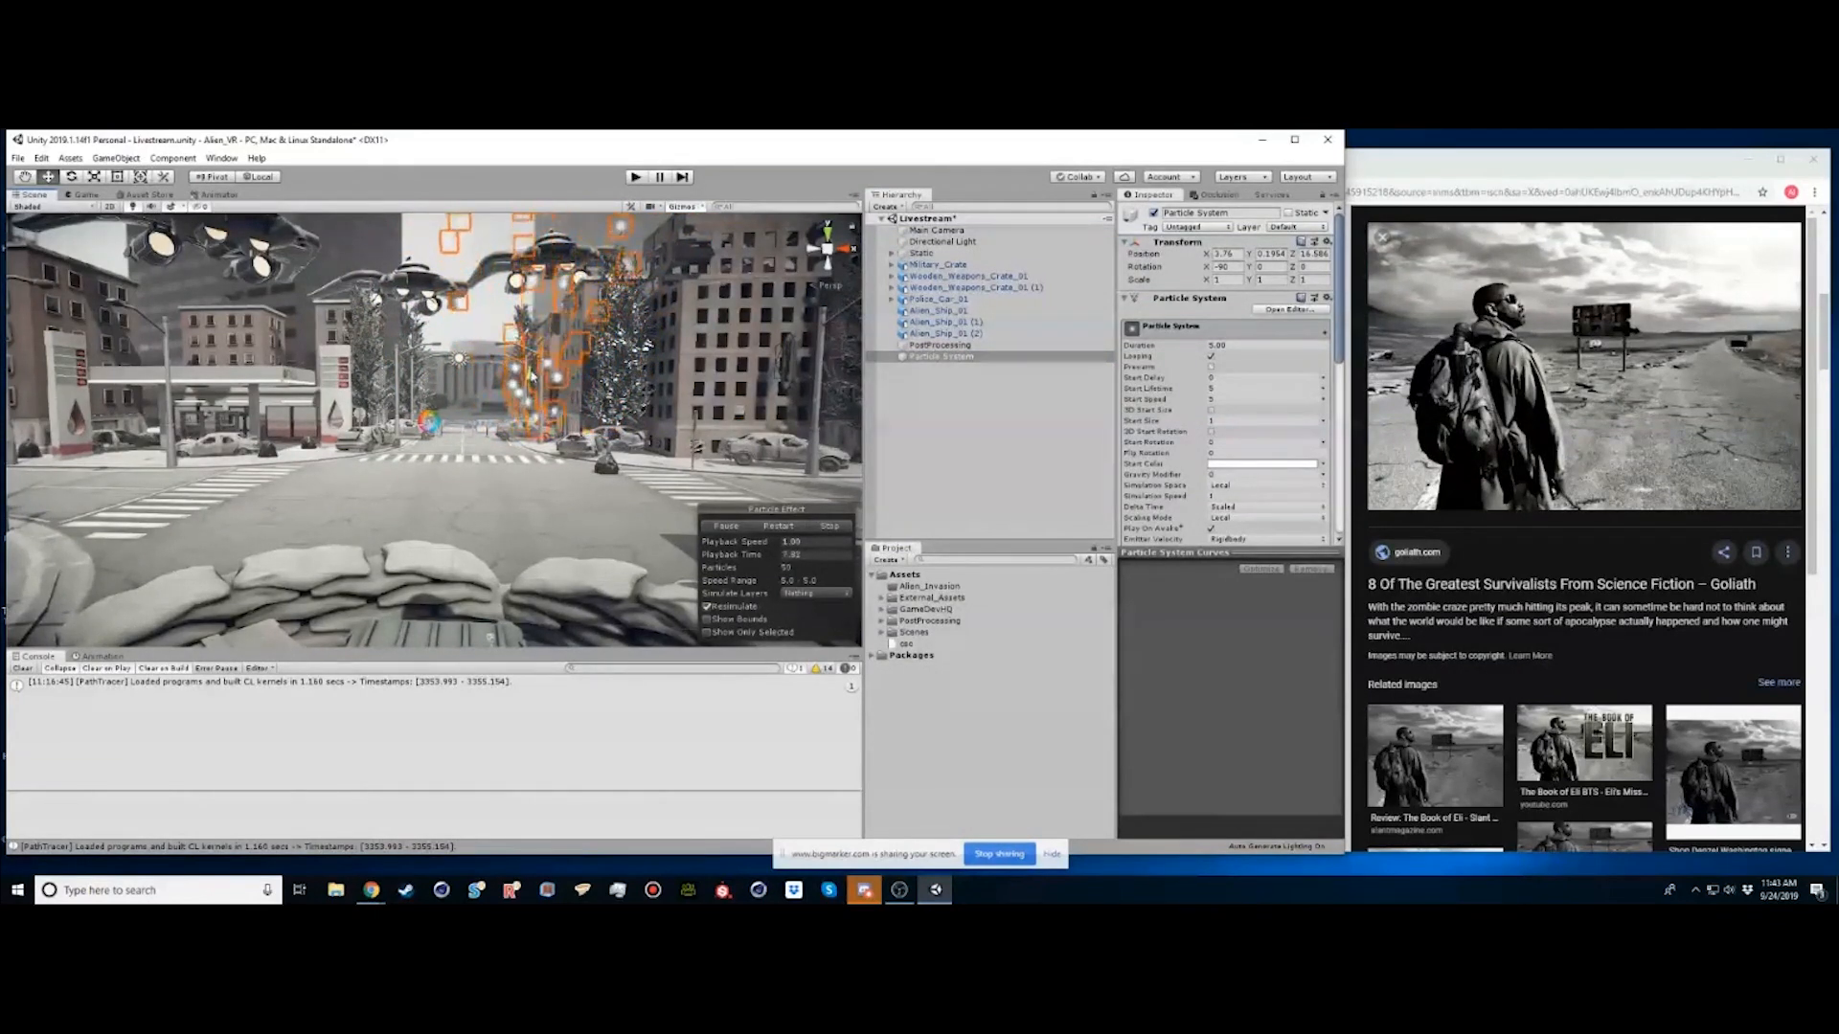
{"action": "left_click_drag", "start_coordinate": [522, 399], "coordinate": [560, 493], "text": "alt"}
{"action": "left_click_drag", "start_coordinate": [549, 410], "coordinate": [611, 473]}
{"action": "middle_click_drag", "start_coordinate": [611, 473], "coordinate": [536, 400]}
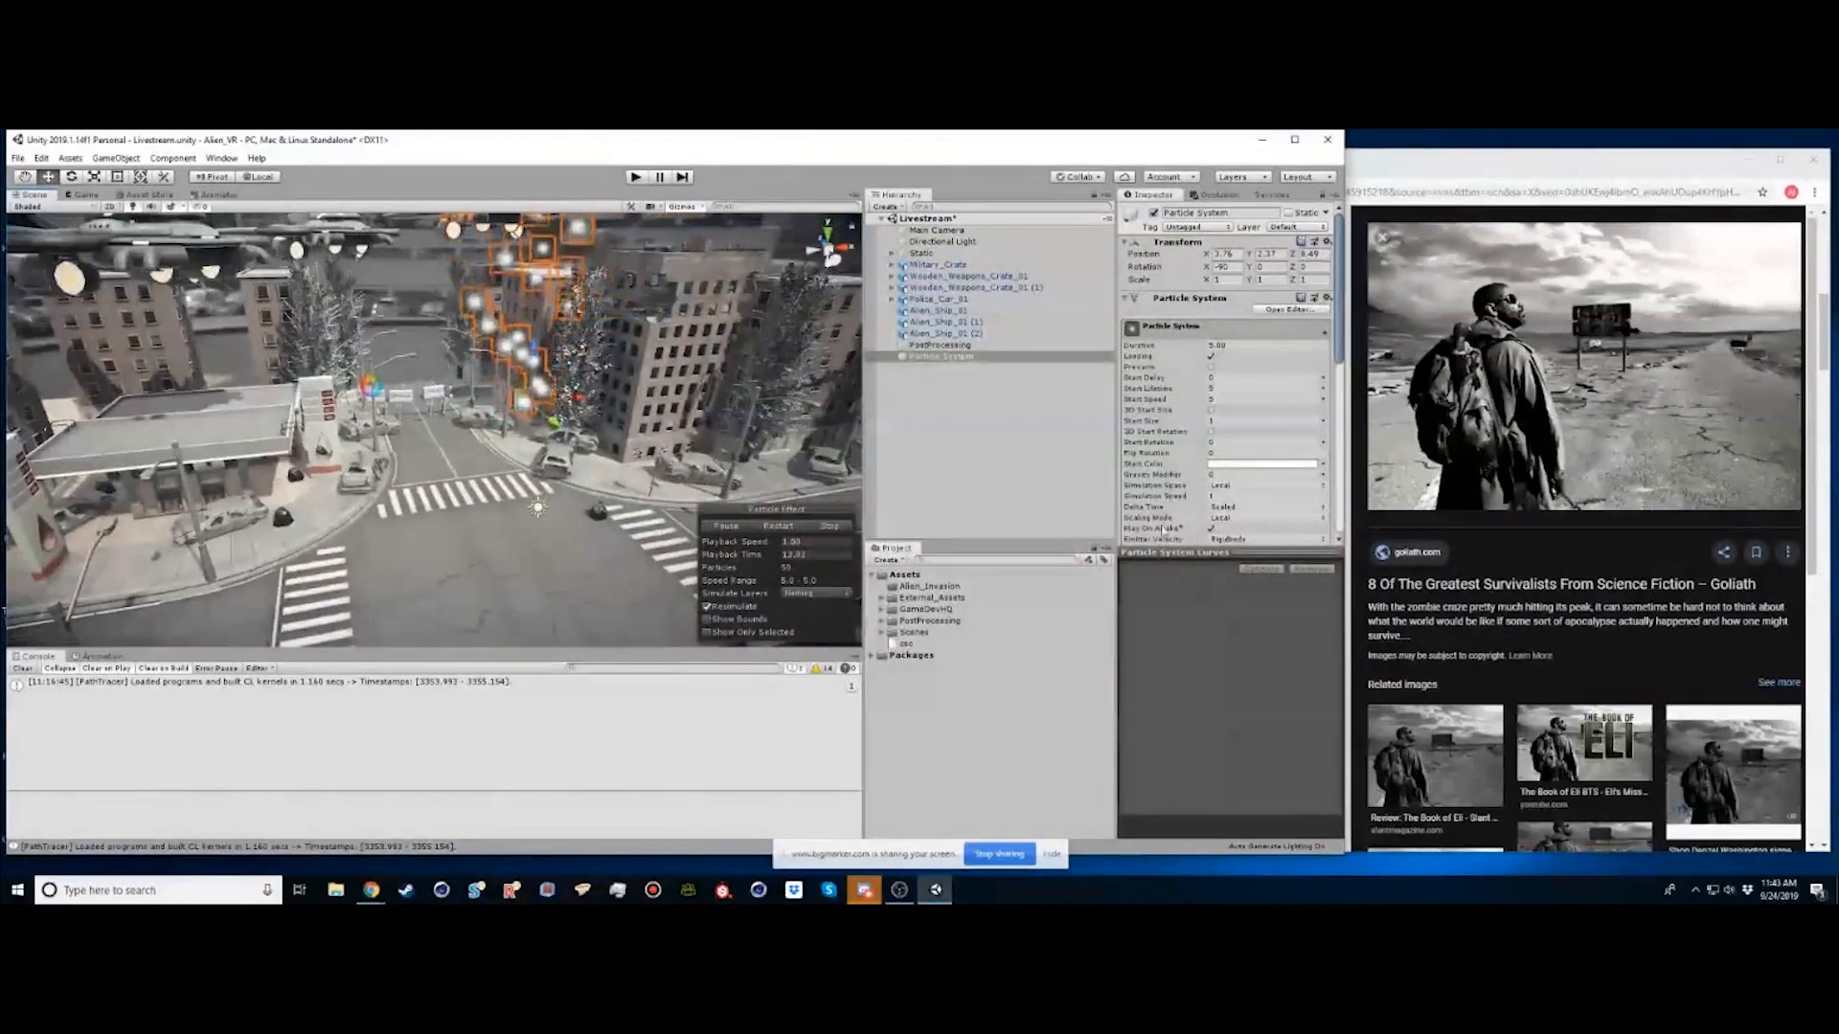
Enable Prewarm on the particle system and lower its start speed to about 3.2
{"action": "mouse_move", "coordinate": [1164, 374]}
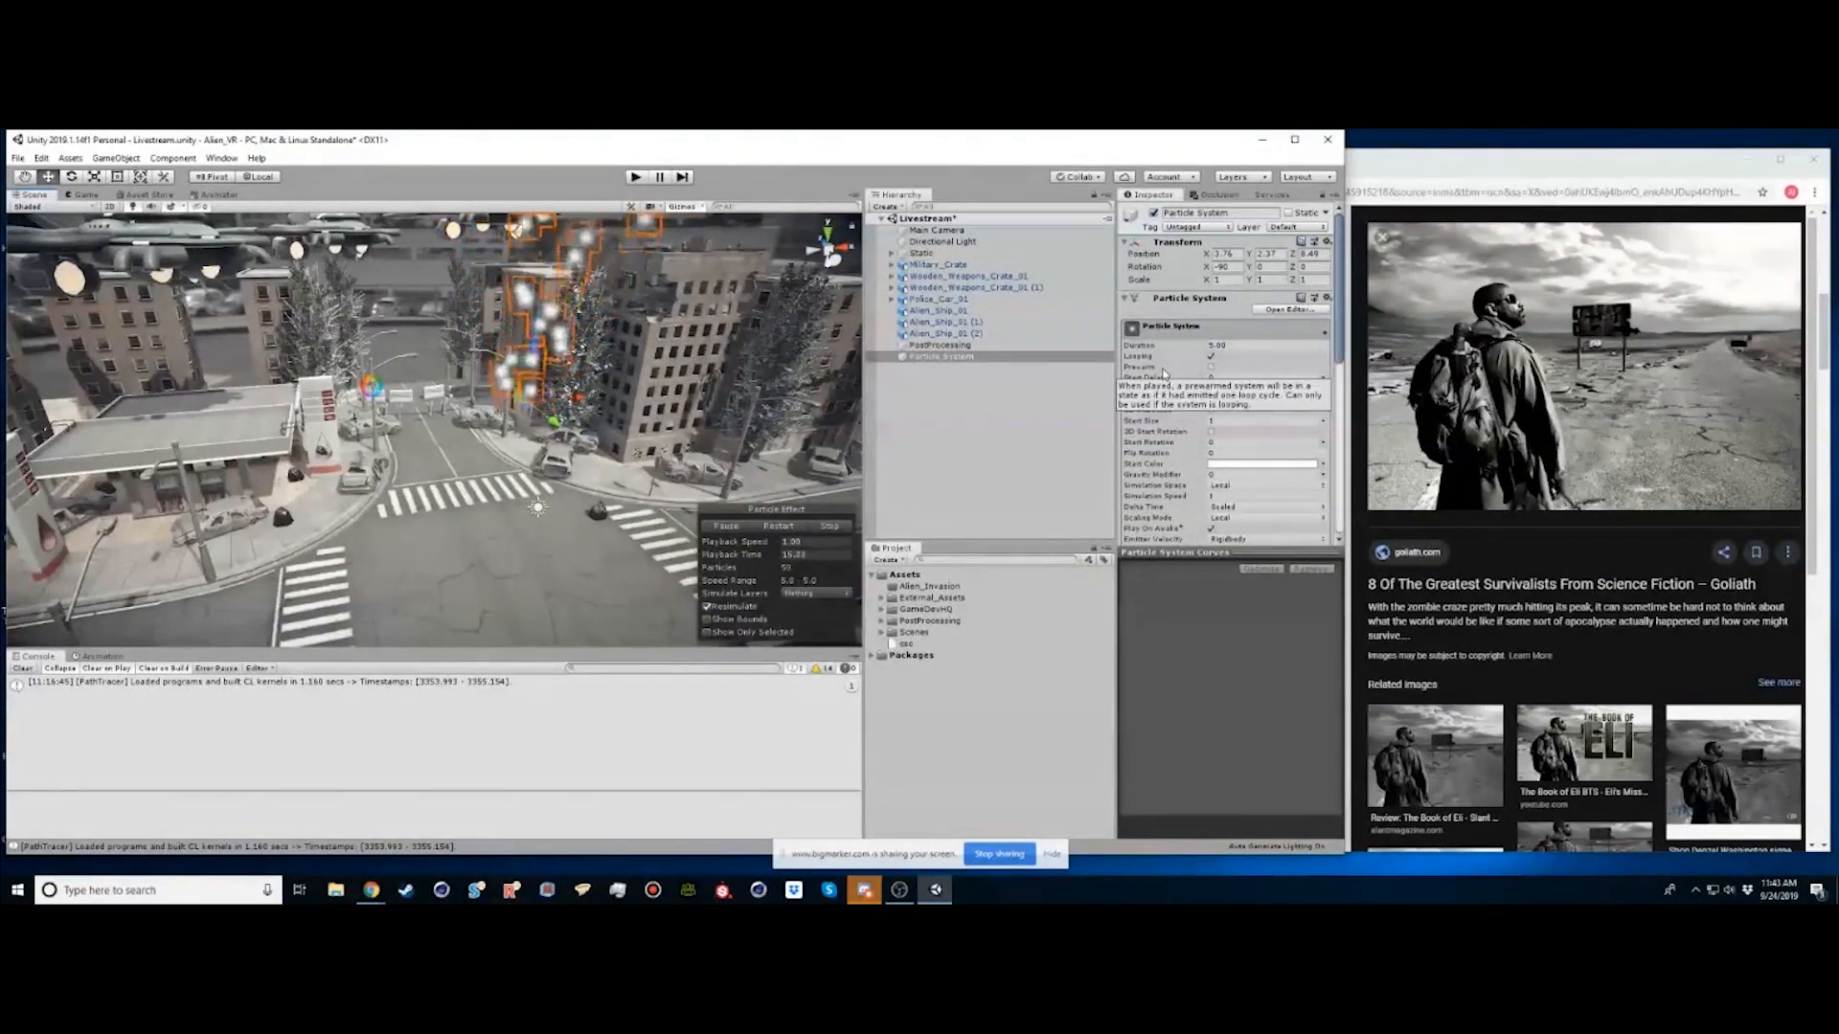
{"action": "left_click", "coordinate": [1173, 552]}
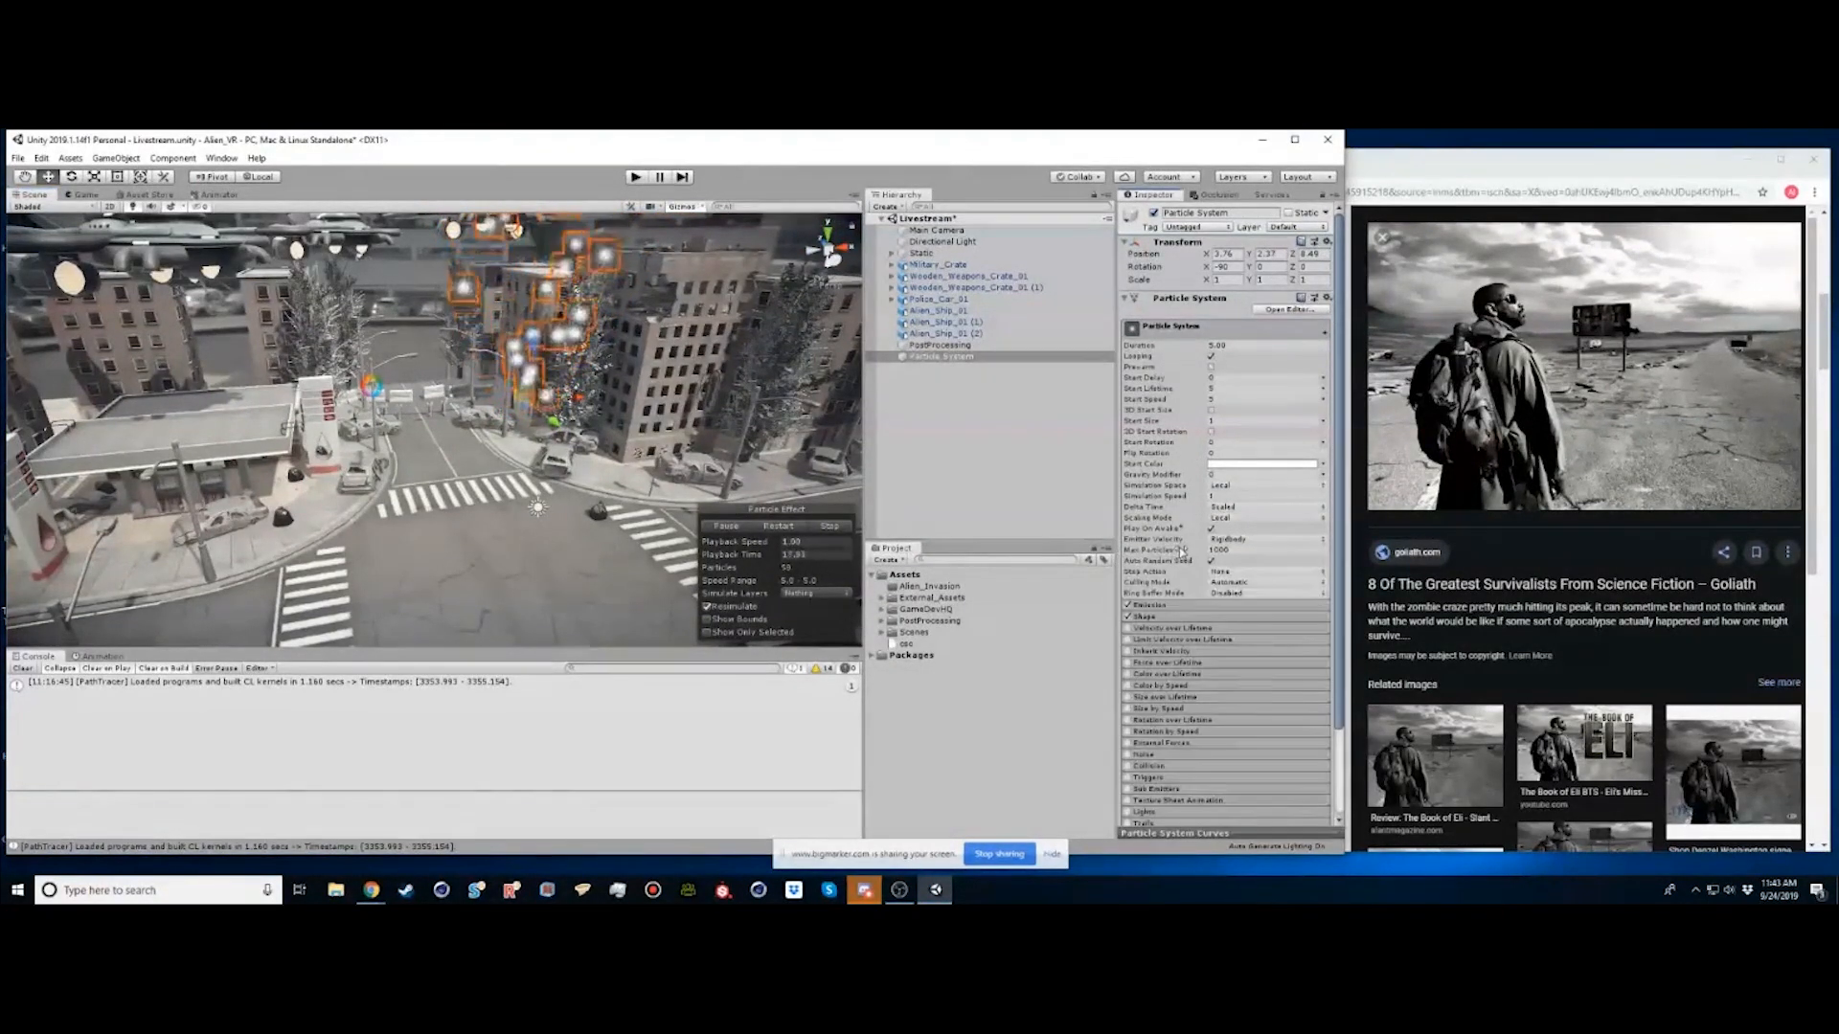
{"action": "left_click", "coordinate": [1191, 832]}
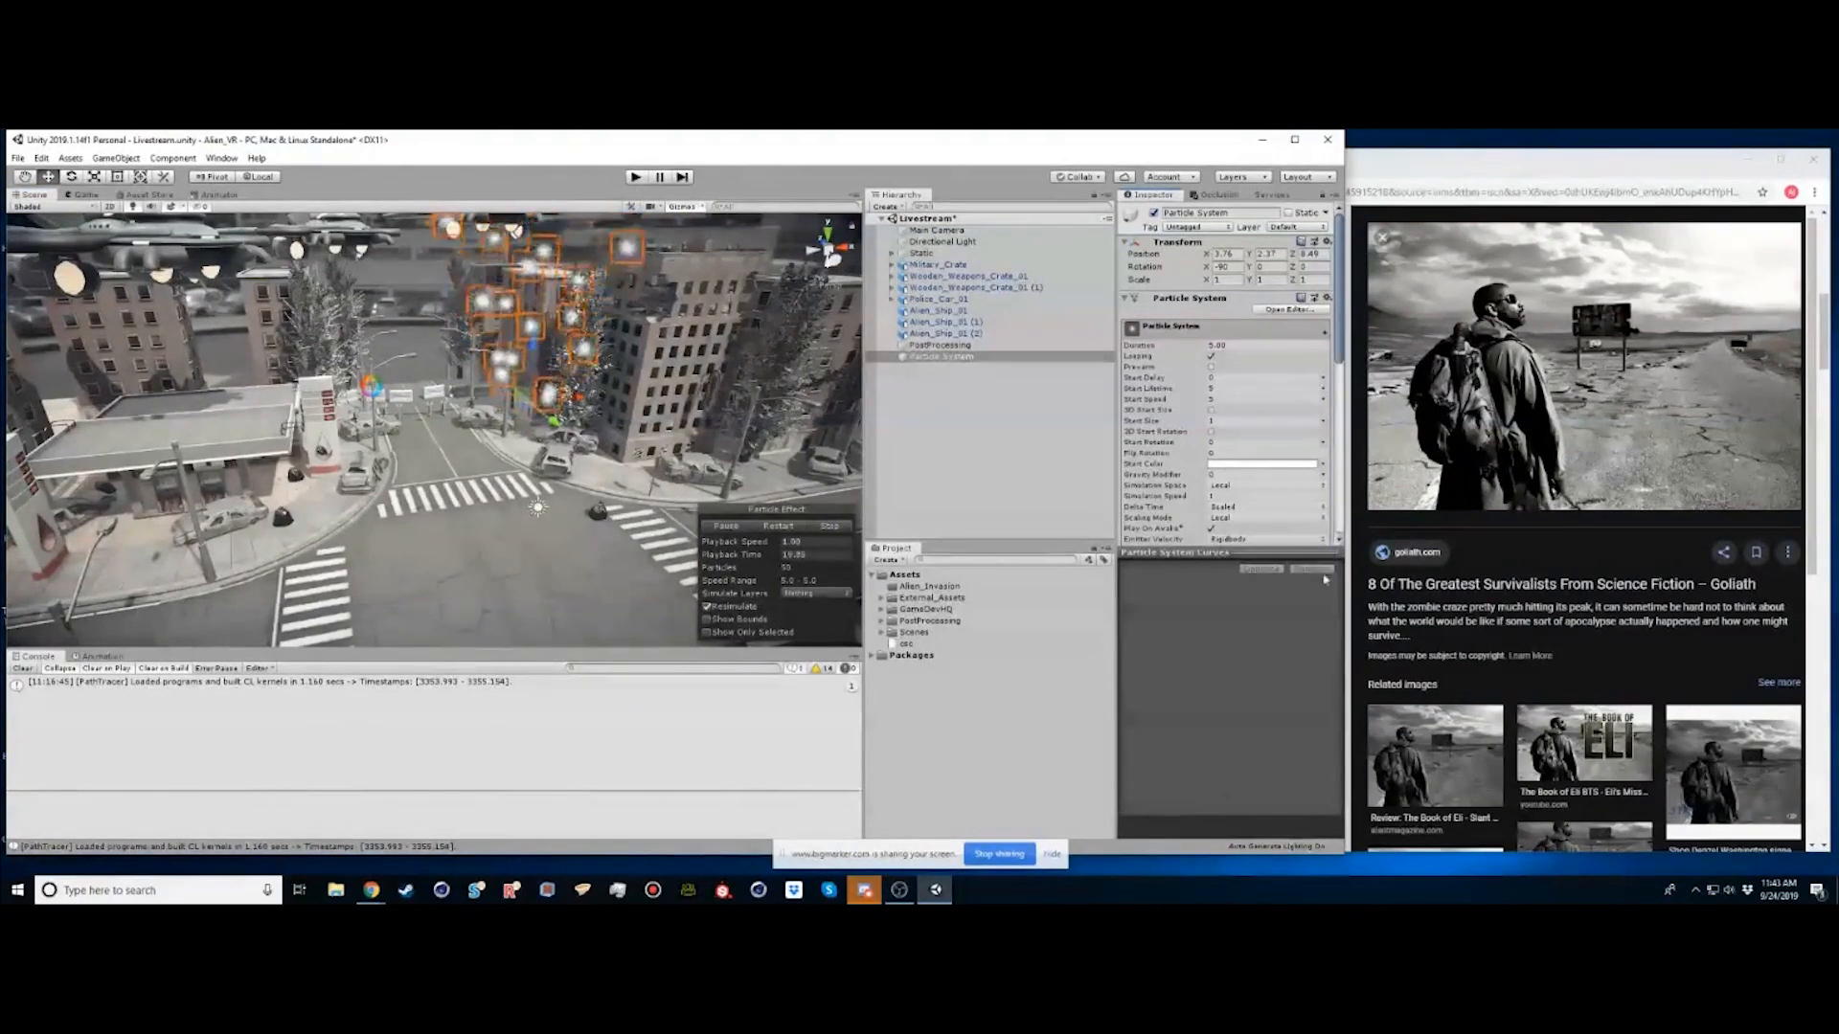
{"action": "left_click_drag", "start_coordinate": [1339, 324], "coordinate": [1334, 375]}
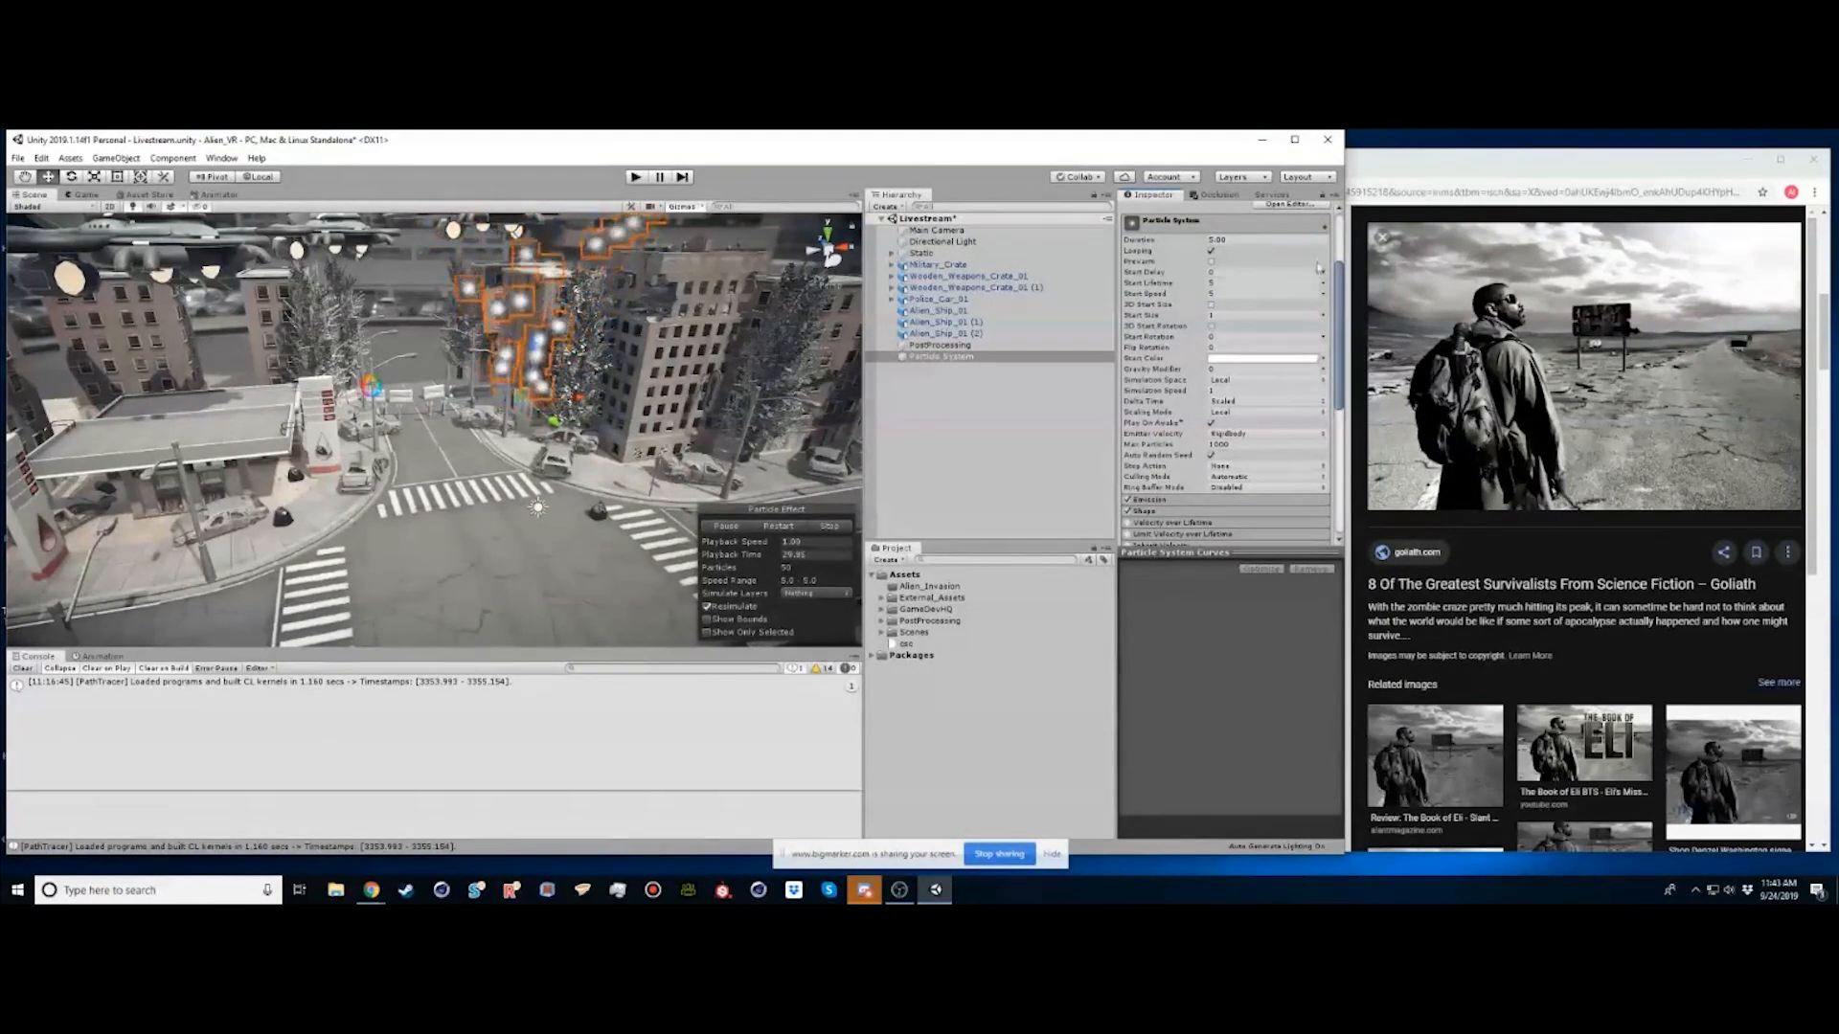
{"action": "left_click", "coordinate": [1211, 261]}
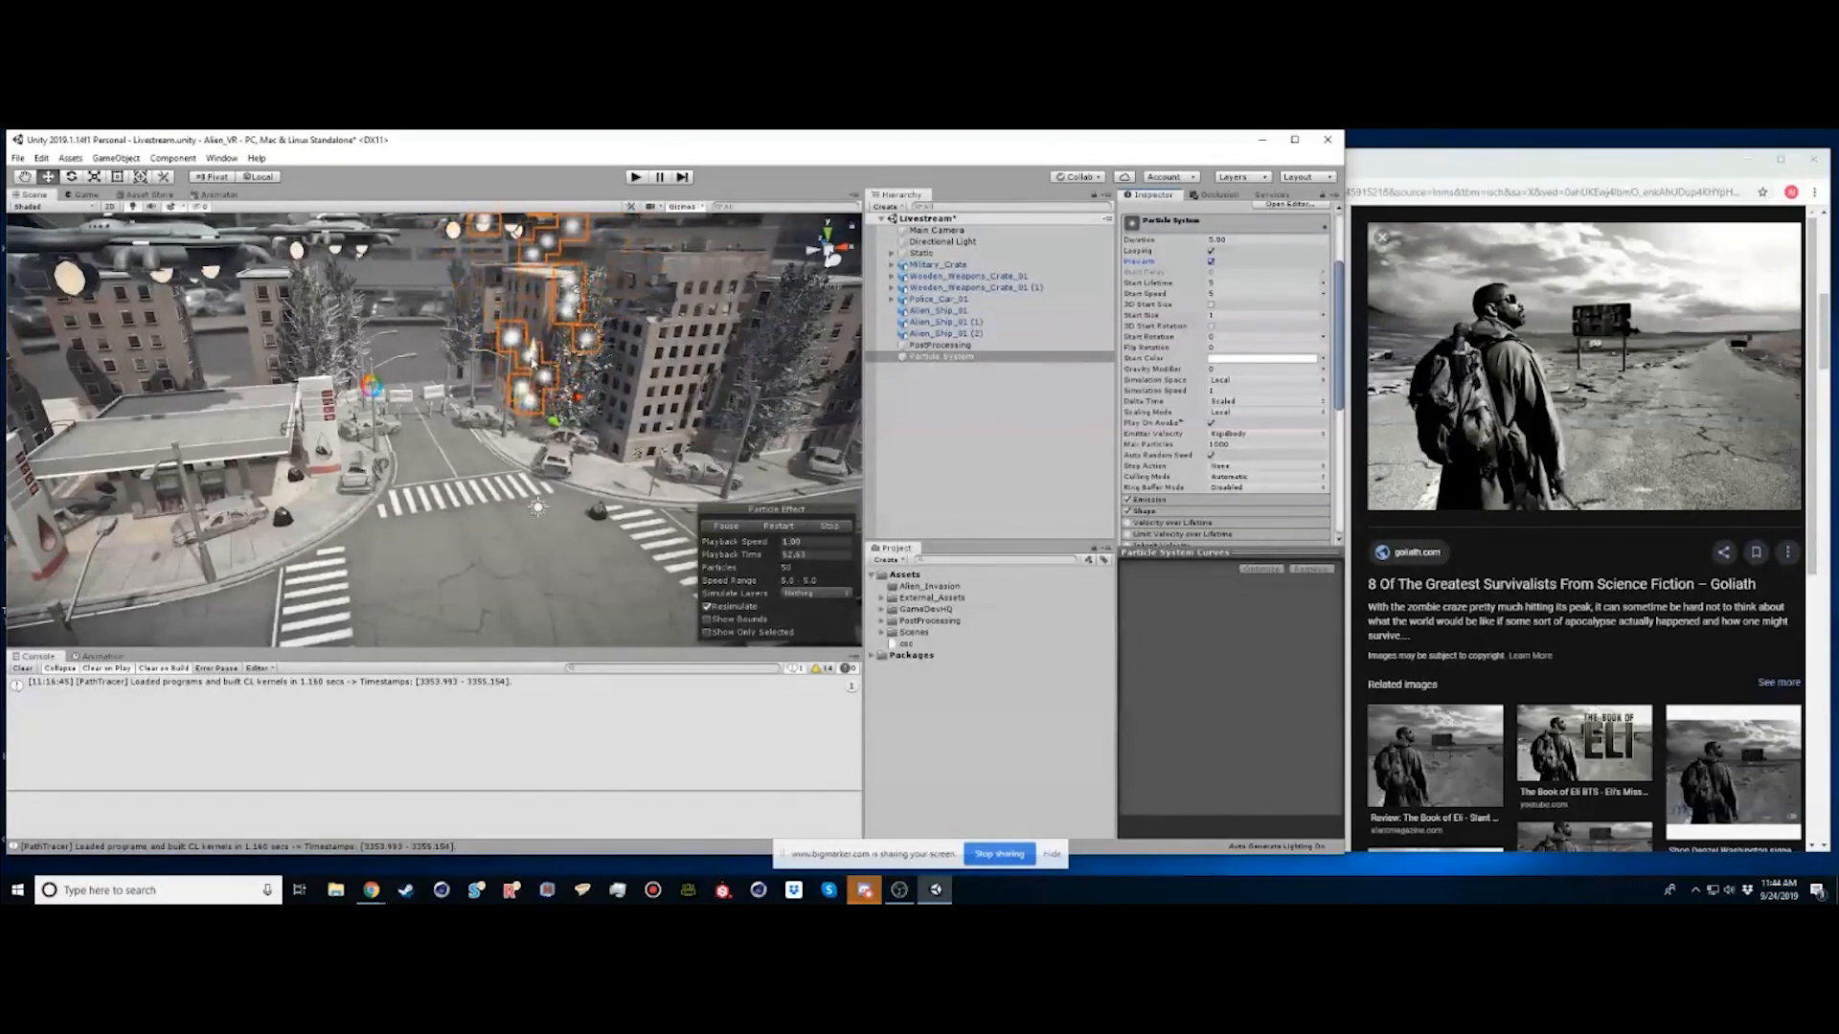
{"action": "key", "text": "r"}
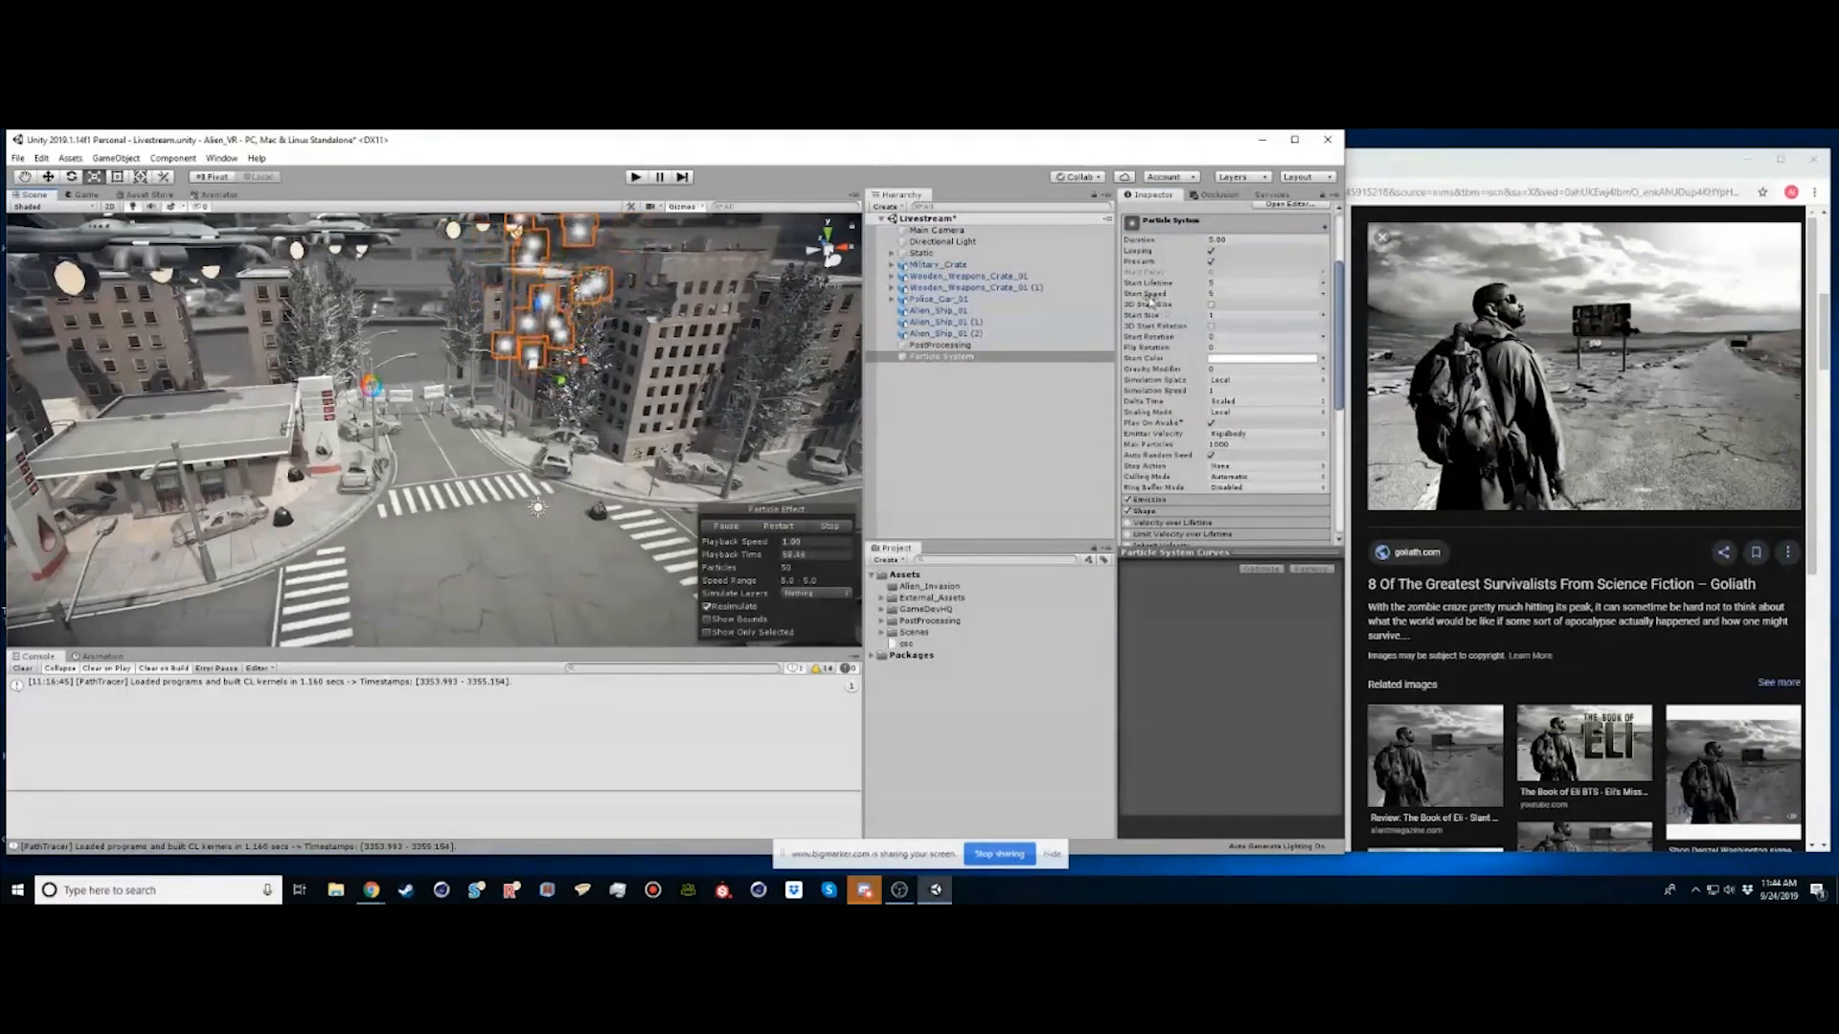
{"action": "left_click_drag", "start_coordinate": [1145, 298], "coordinate": [1123, 299]}
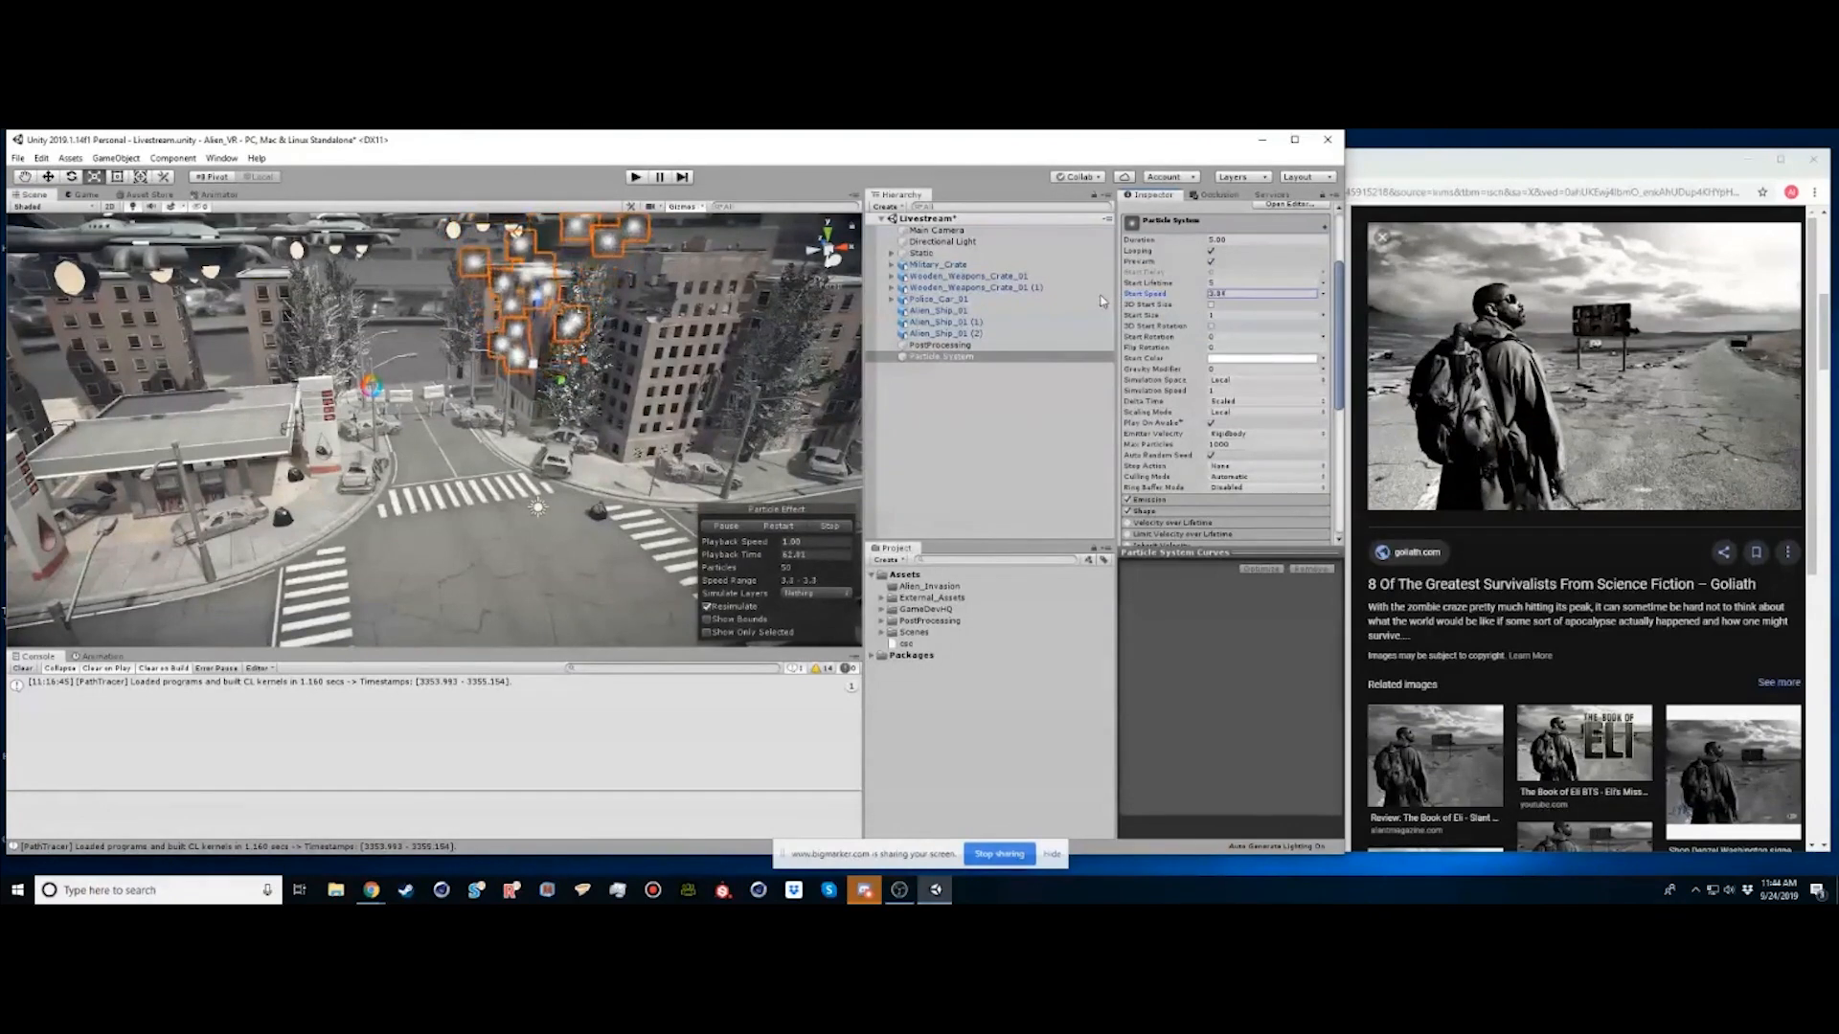
Change the particle emitter's shape to Box and rotate the particle system in the scene
{"action": "left_click", "coordinate": [1255, 478]}
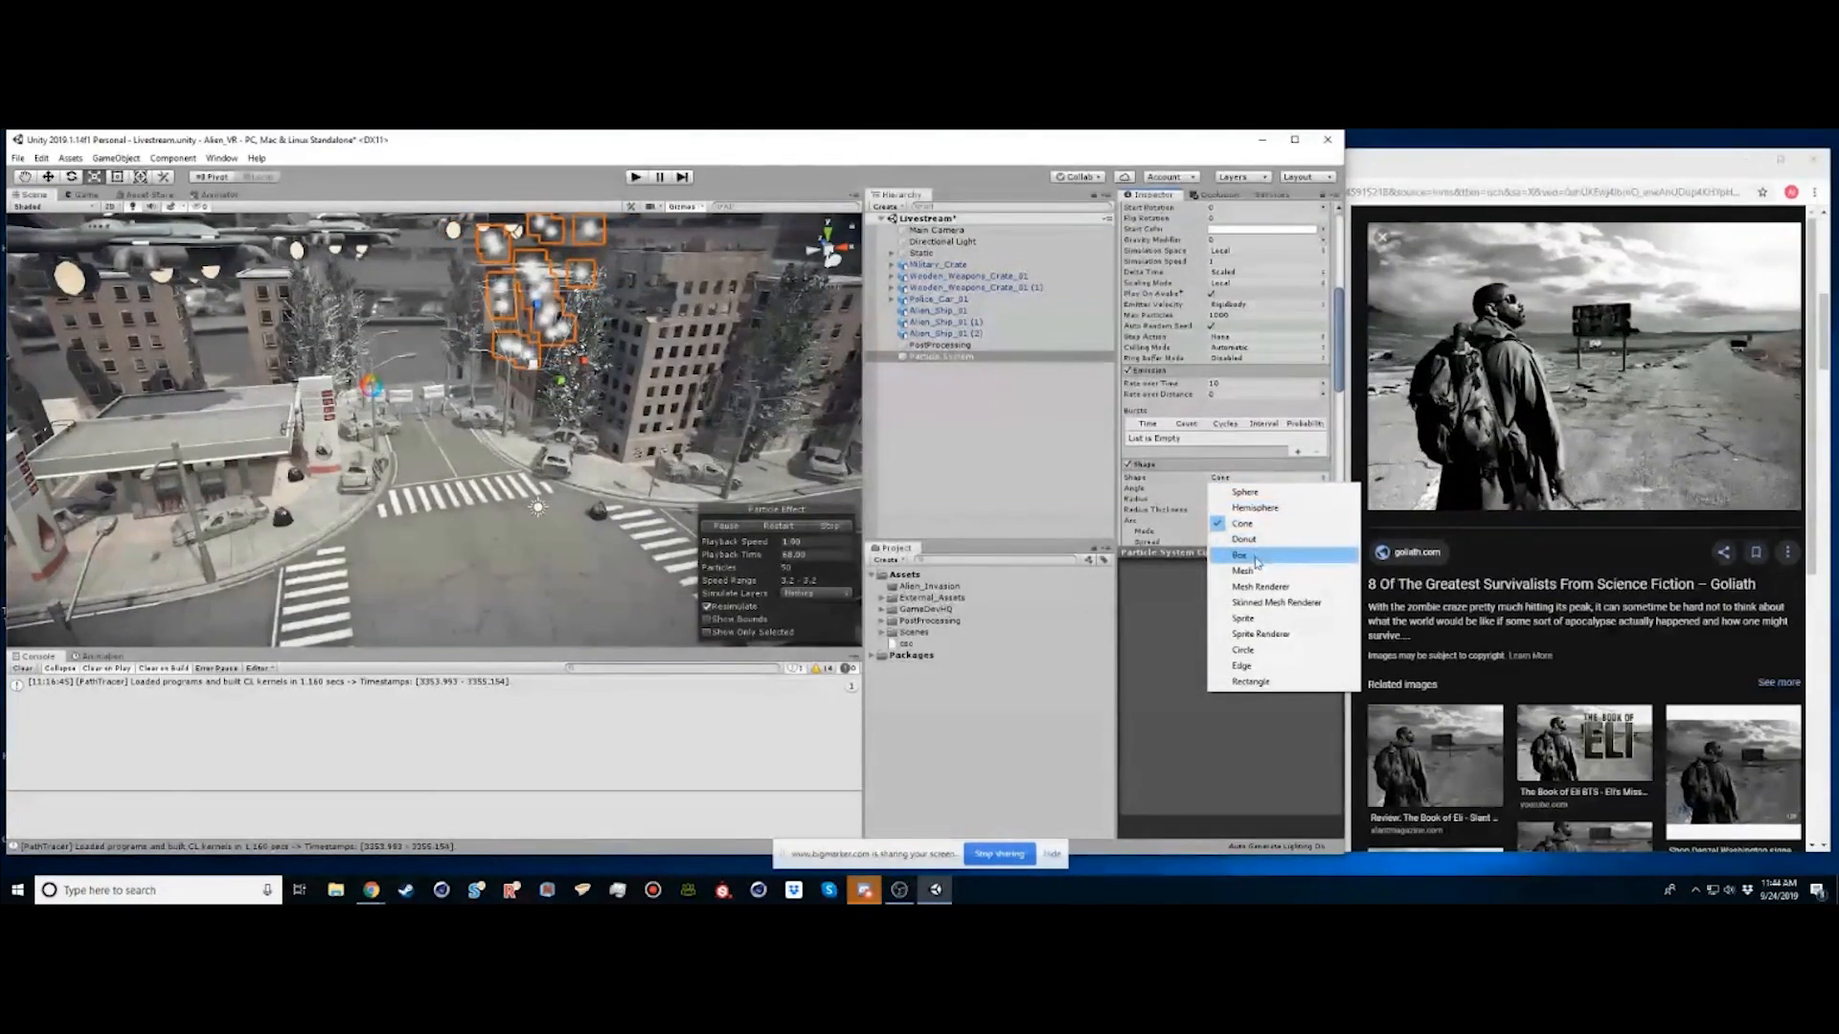
{"action": "left_click", "coordinate": [1256, 557]}
{"action": "key", "text": "e"}
{"action": "left_click_drag", "start_coordinate": [503, 320], "coordinate": [536, 550]}
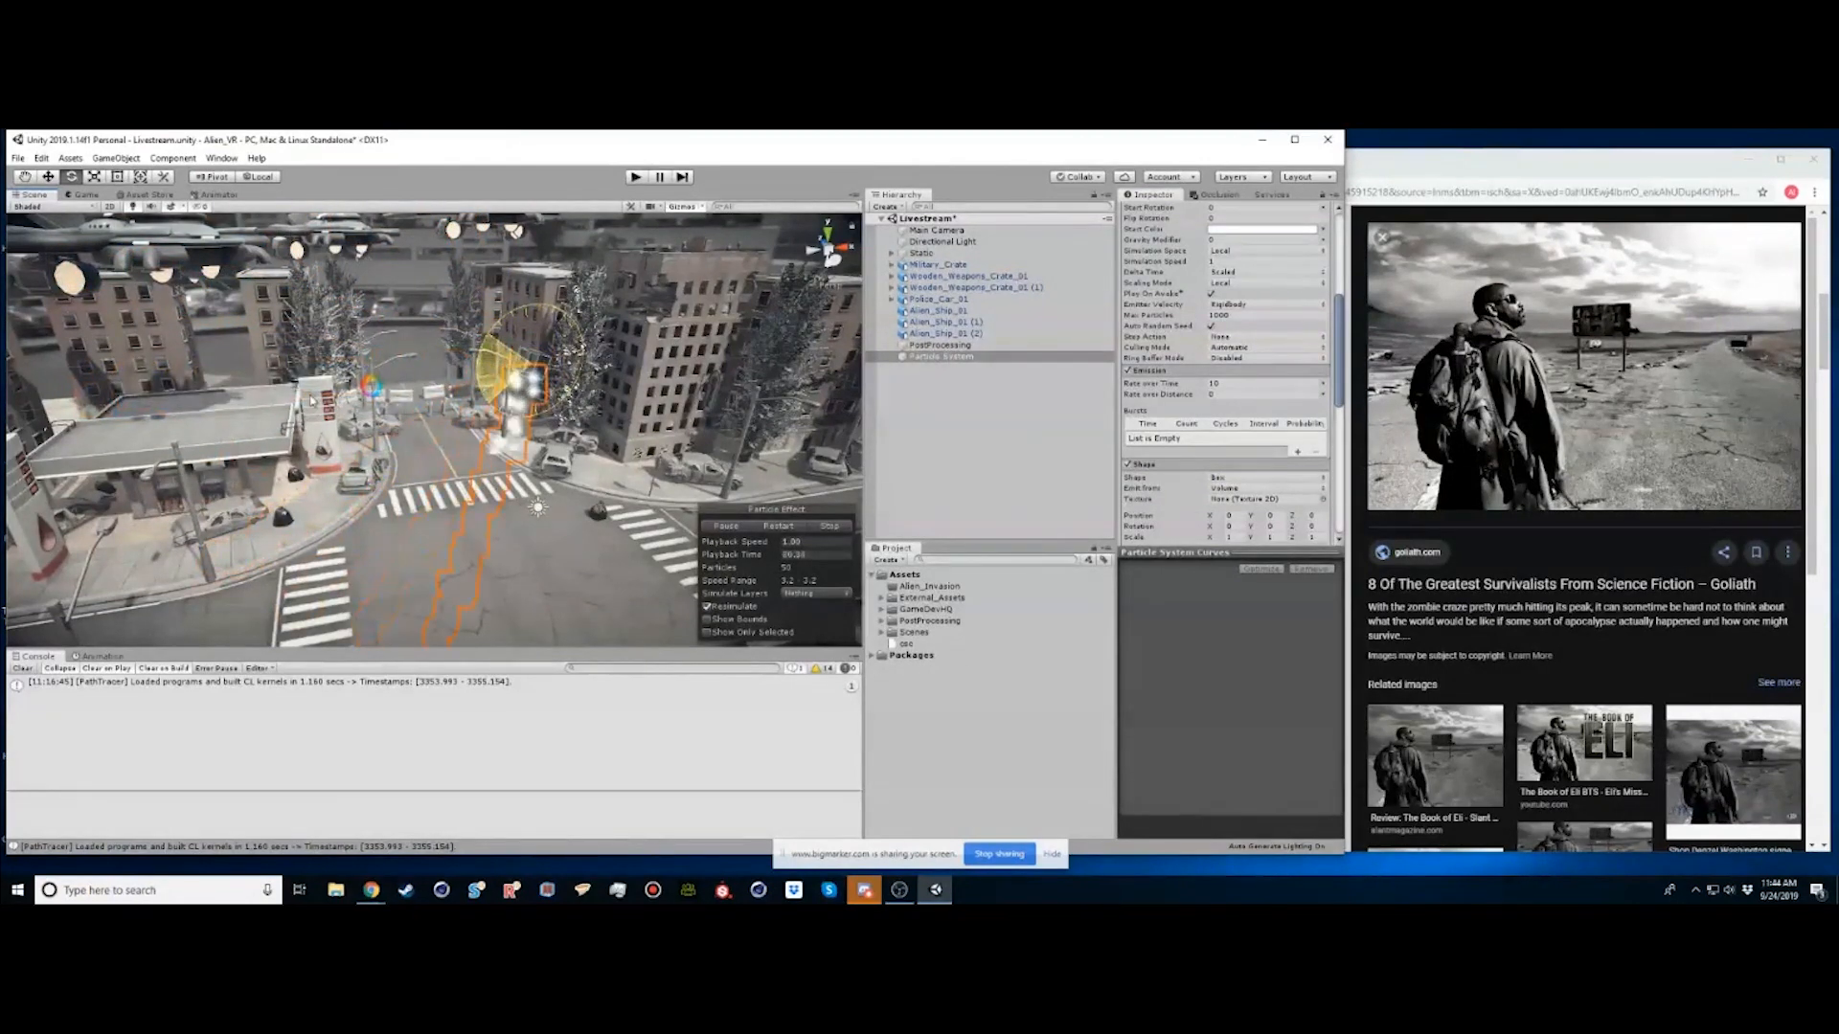
Enlarge the box emitter's scale on the X, Y and Z axes so particles spread across the whole intersection
{"action": "scroll", "coordinate": [1203, 401], "scroll_direction": "down", "scroll_amount": 3}
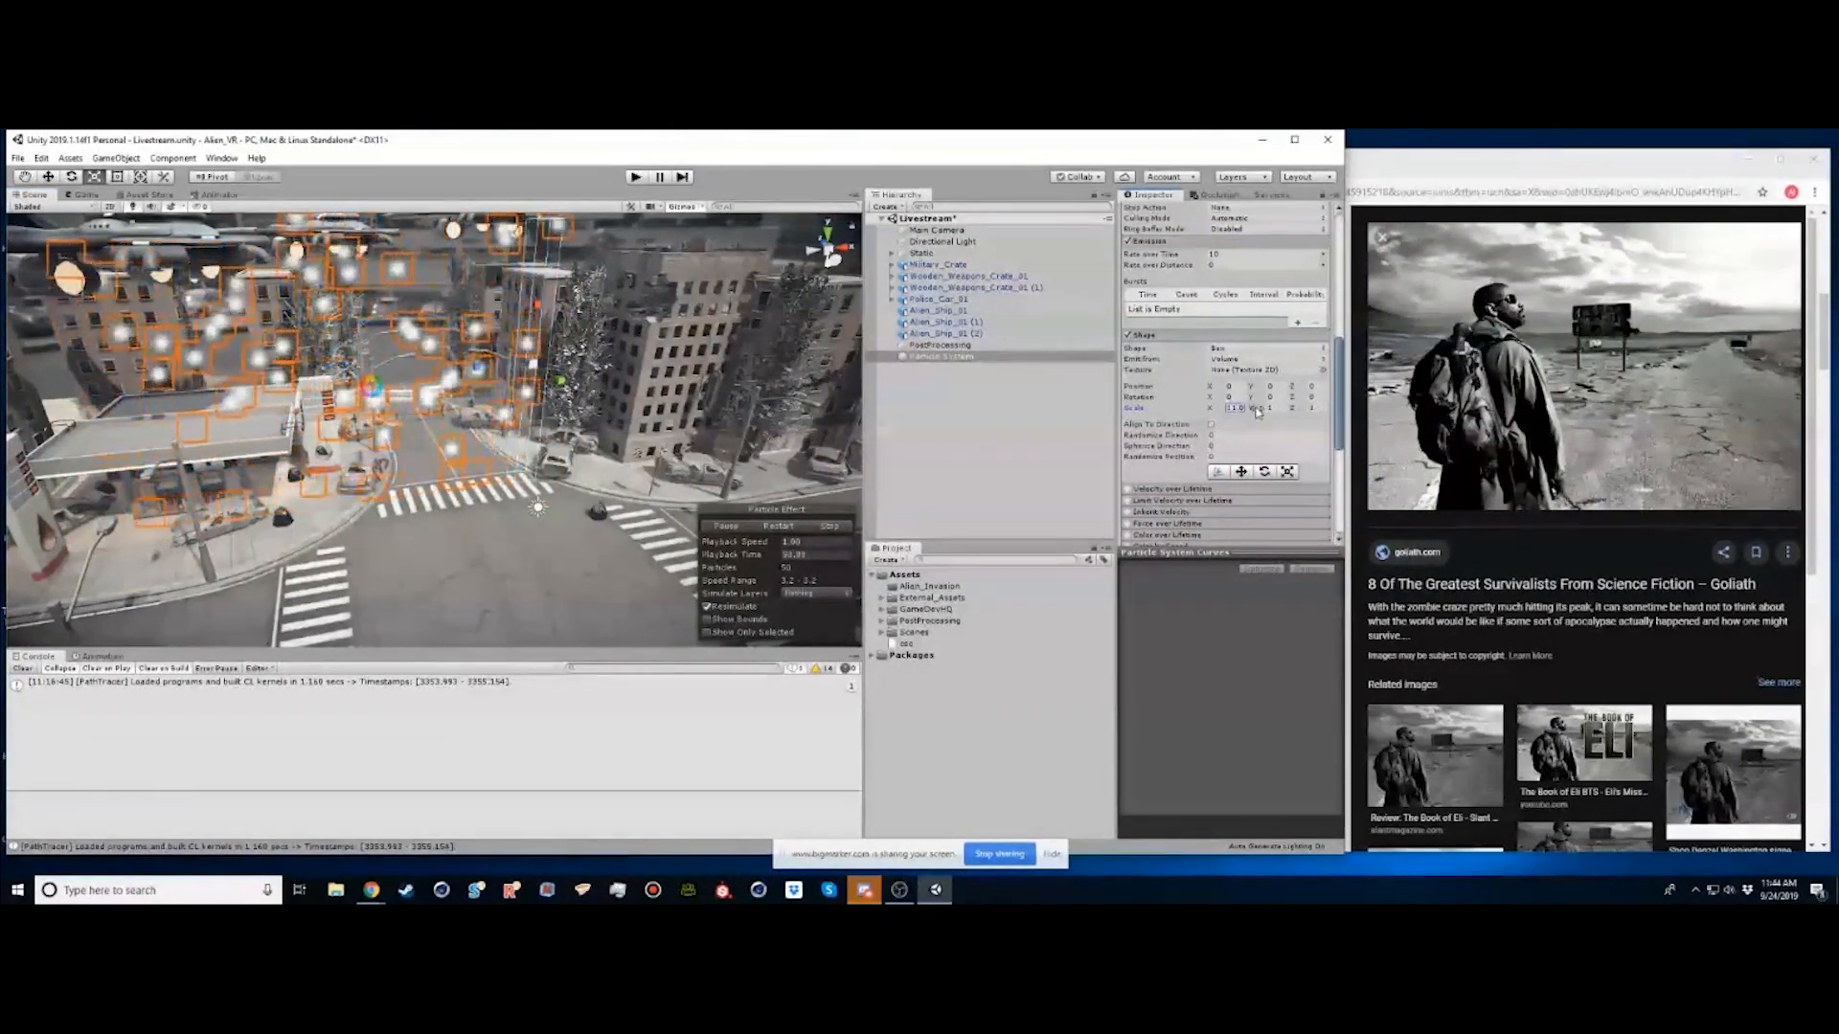
{"action": "left_click_drag", "start_coordinate": [1326, 414], "coordinate": [367, 534]}
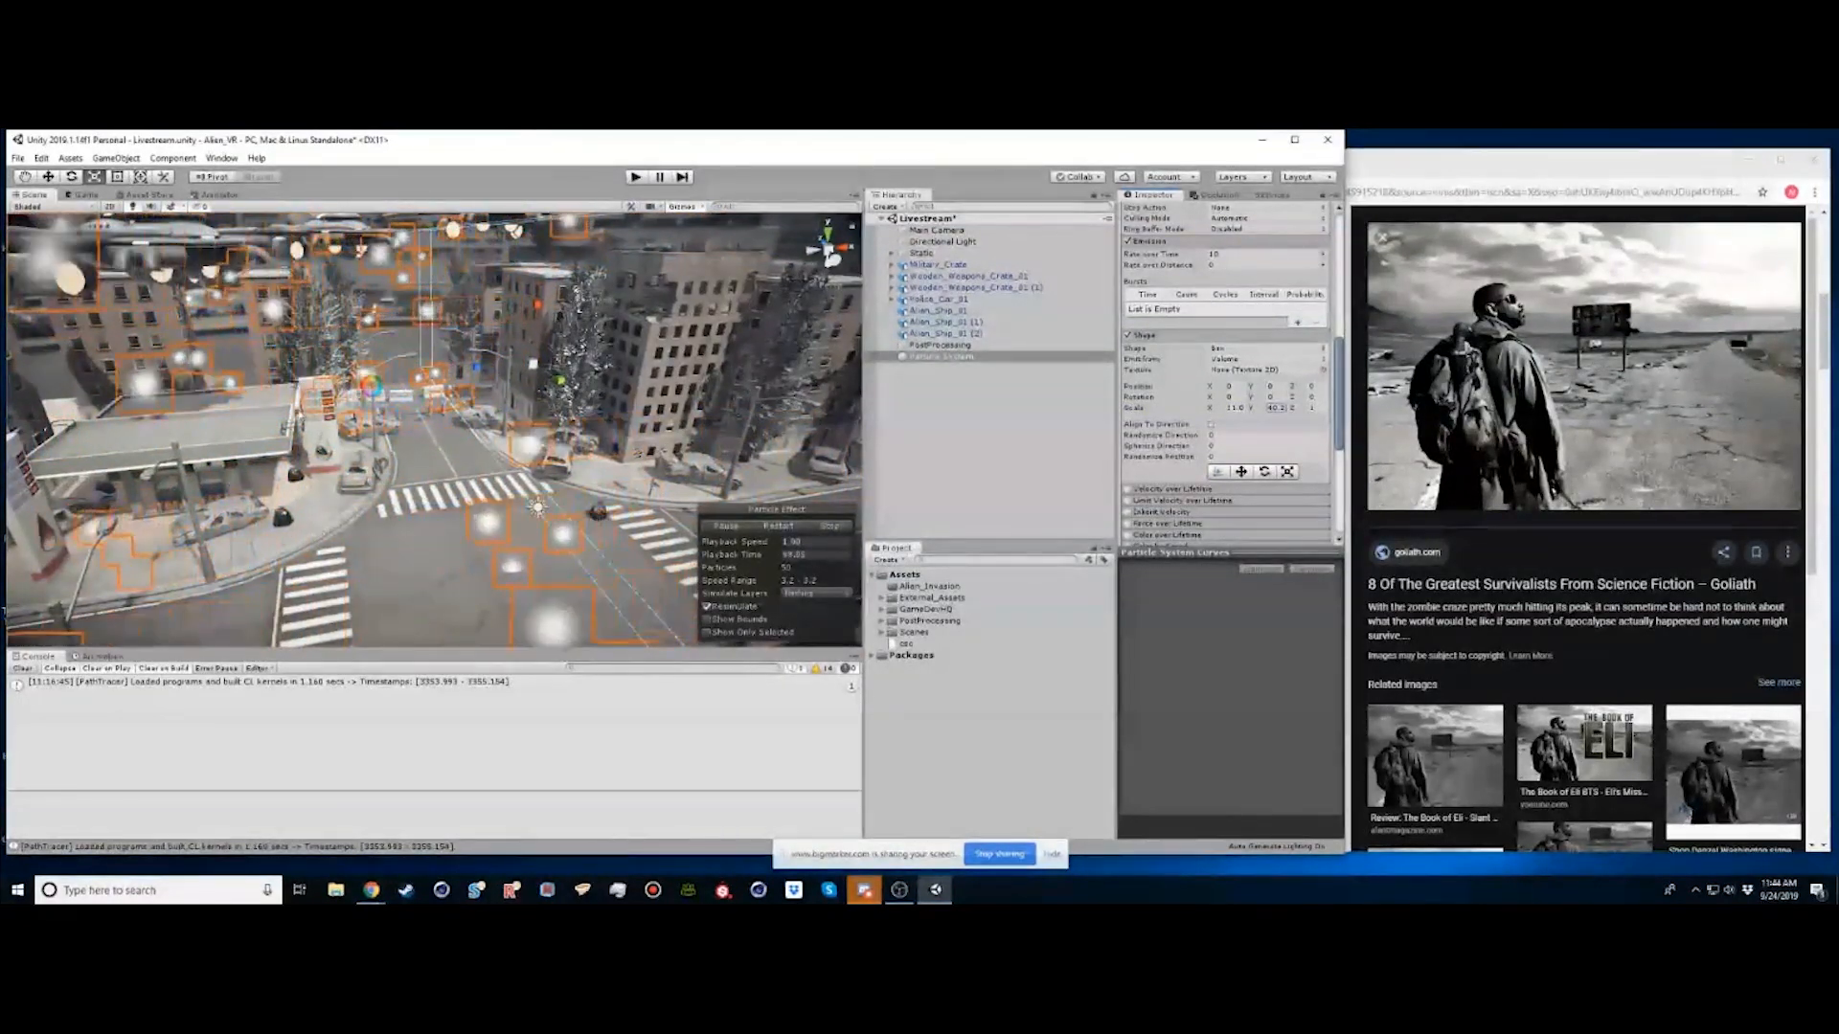
{"action": "left_click_drag", "start_coordinate": [1302, 408], "coordinate": [1662, 406]}
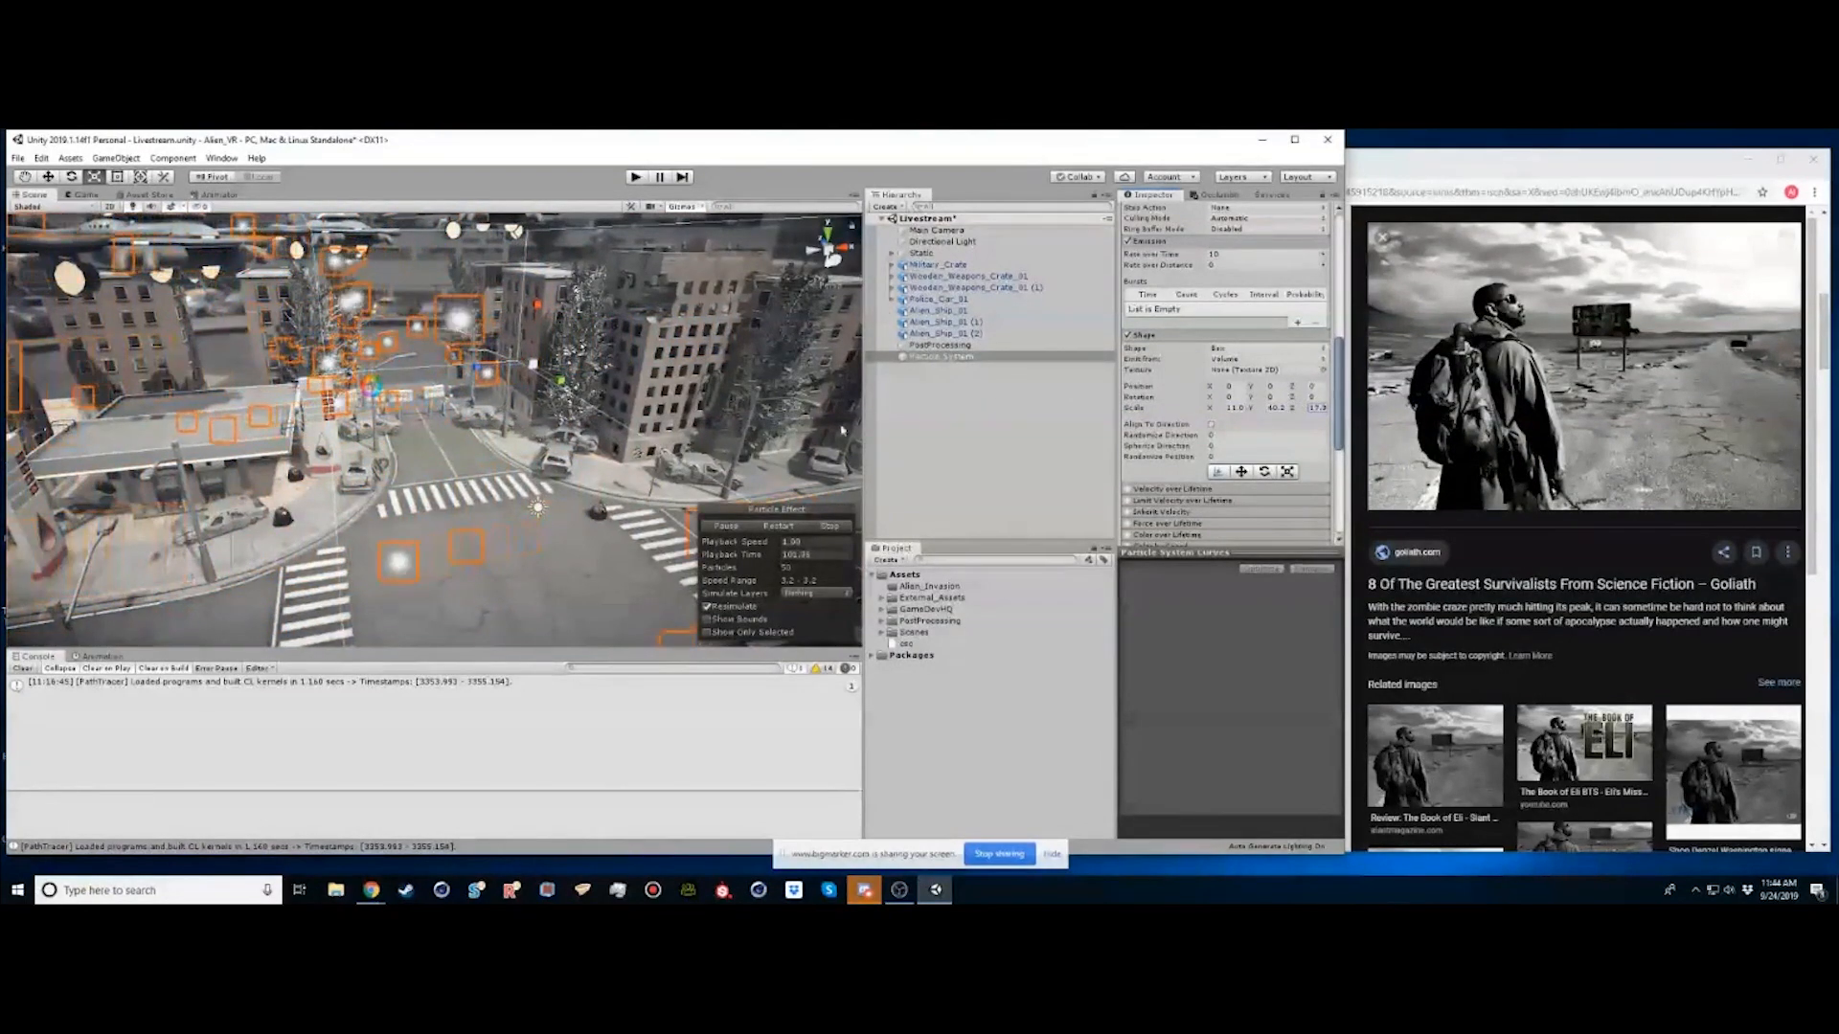
Raise the particles' start lifetime to about 15.92 and reduce the alpha of their white start color
{"action": "scroll", "coordinate": [494, 375], "scroll_direction": "down", "scroll_amount": 8}
{"action": "left_click_drag", "start_coordinate": [494, 375], "coordinate": [413, 385], "text": "alt"}
{"action": "scroll", "coordinate": [1155, 422], "scroll_direction": "up", "scroll_amount": 10}
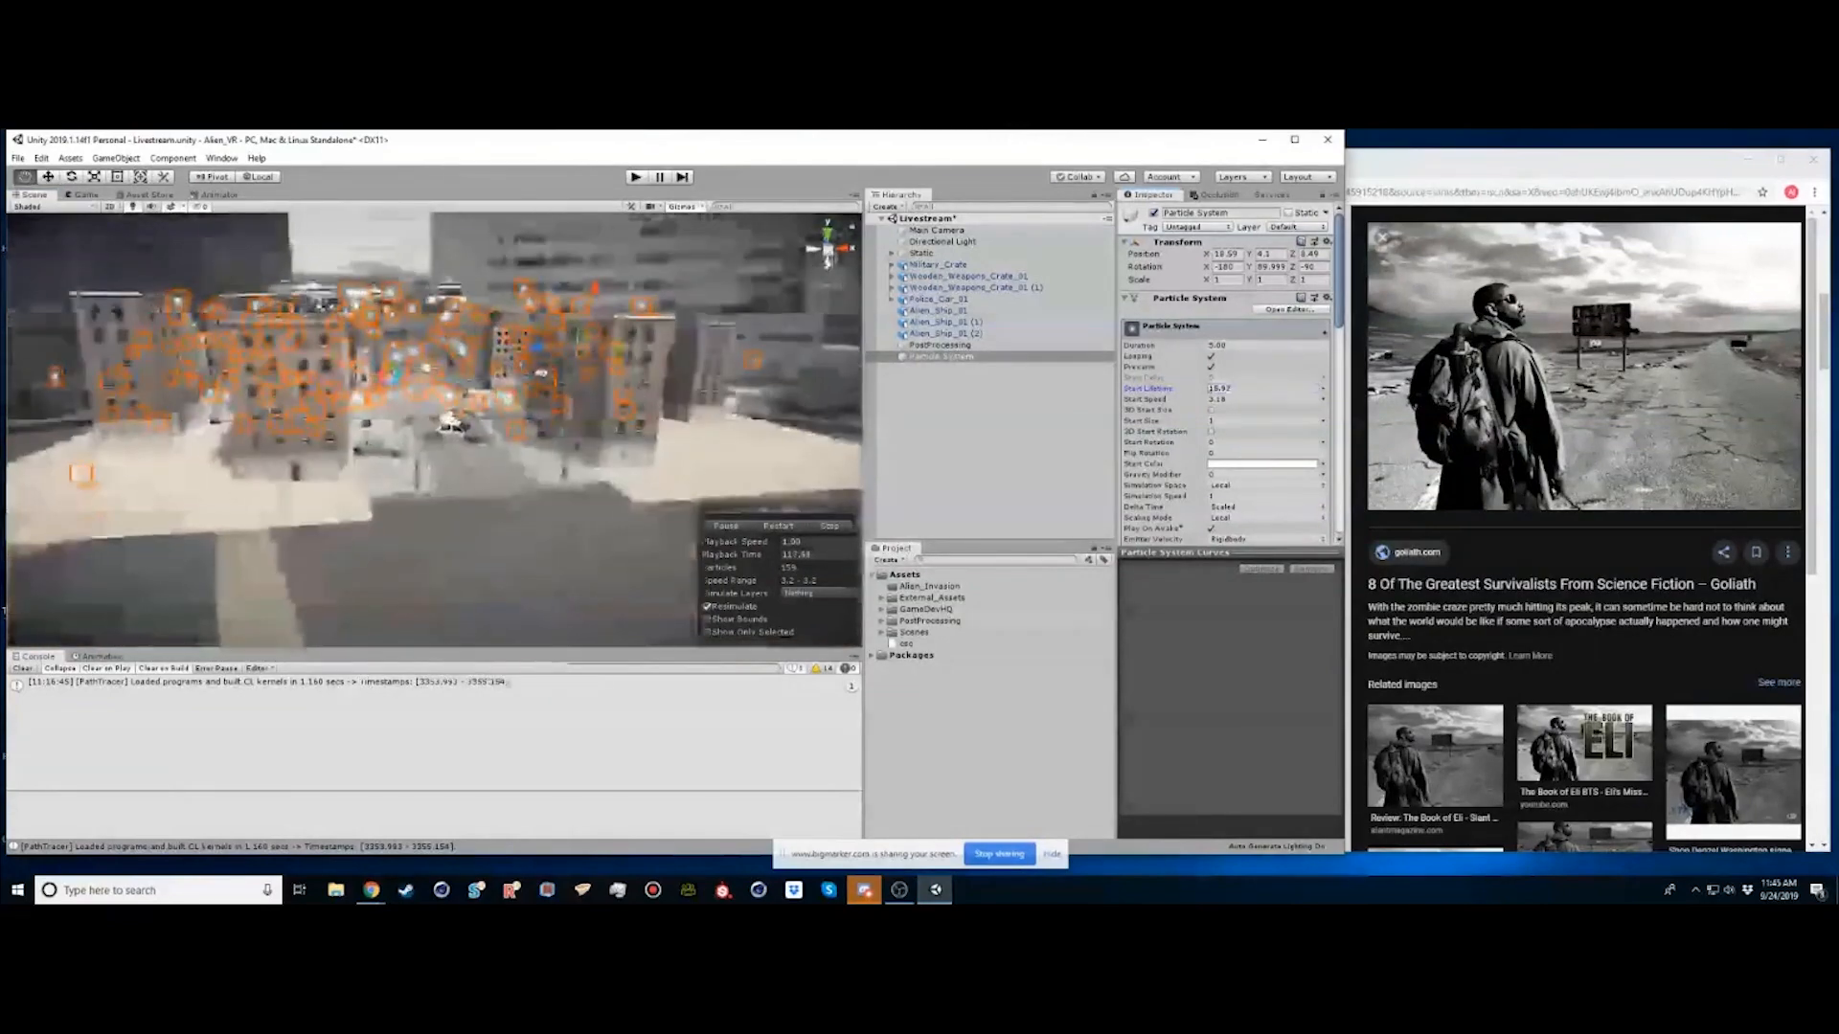
{"action": "scroll", "coordinate": [1283, 339], "scroll_direction": "down", "scroll_amount": 3}
{"action": "left_click", "coordinate": [1283, 339]}
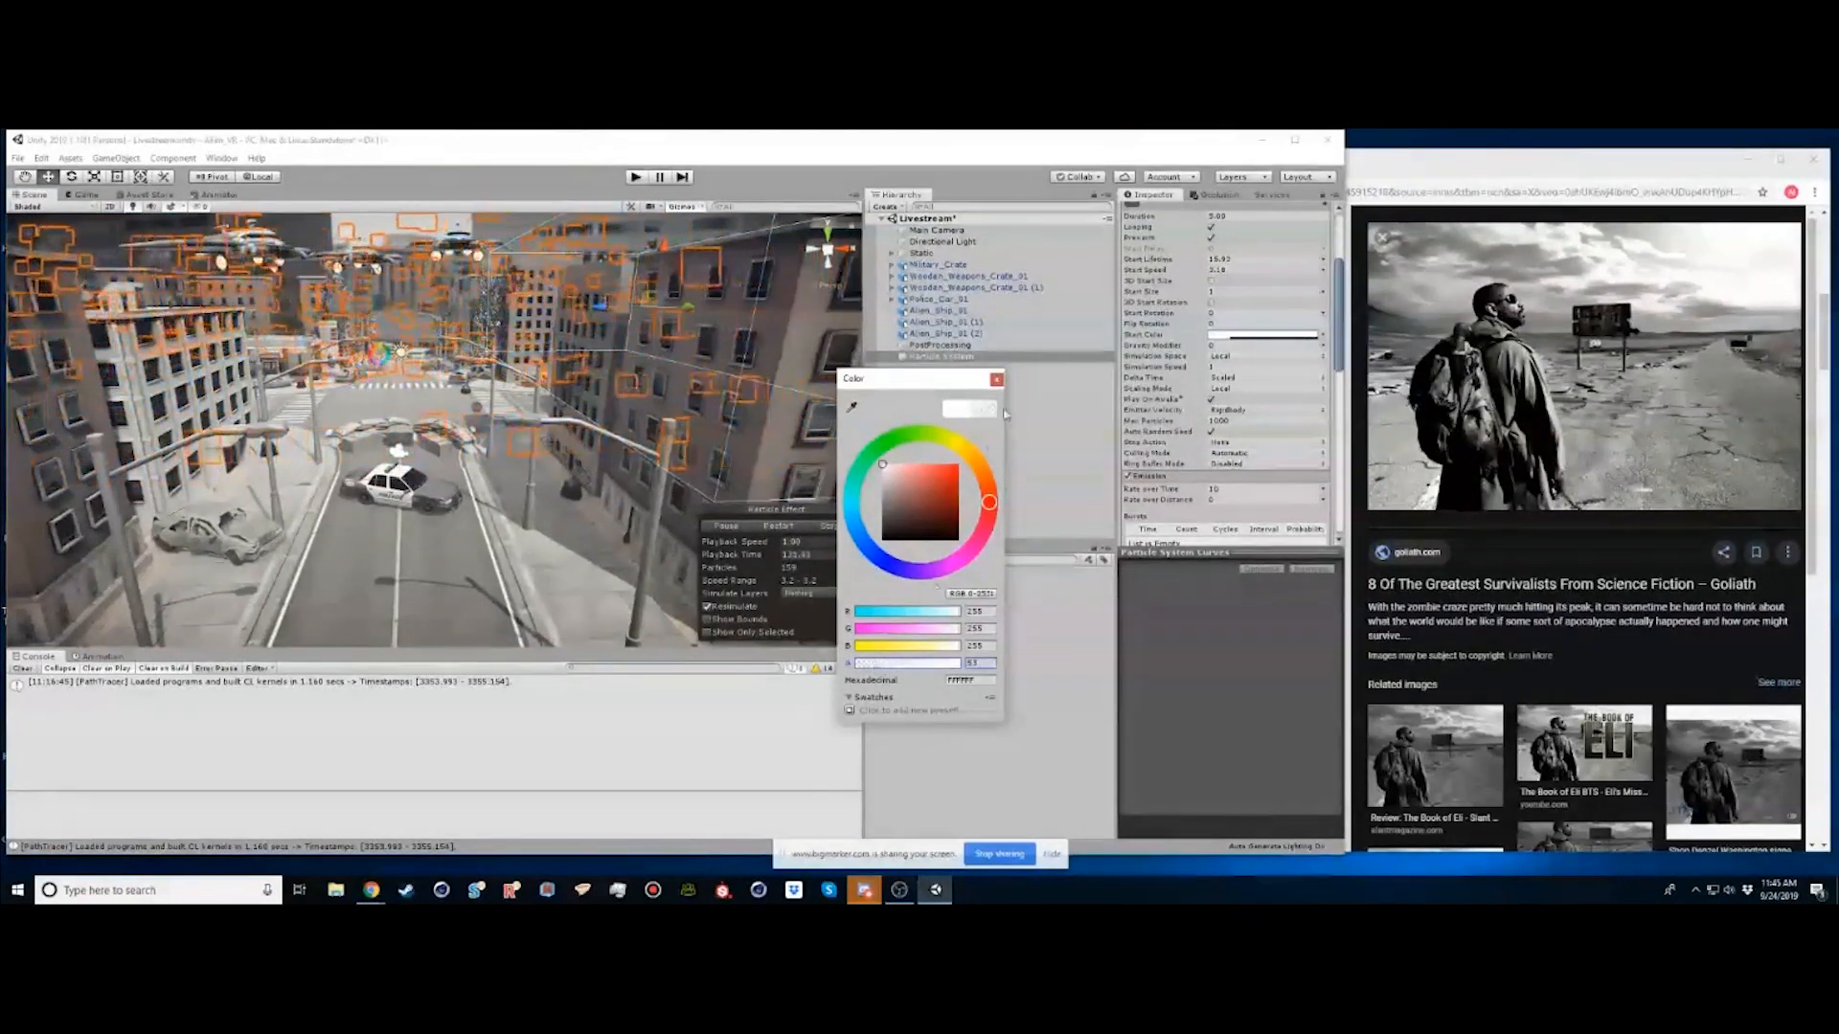
{"action": "left_click", "coordinate": [997, 382]}
Turn off the selection outline gizmo in the Scene view
{"action": "left_click", "coordinate": [682, 206]}
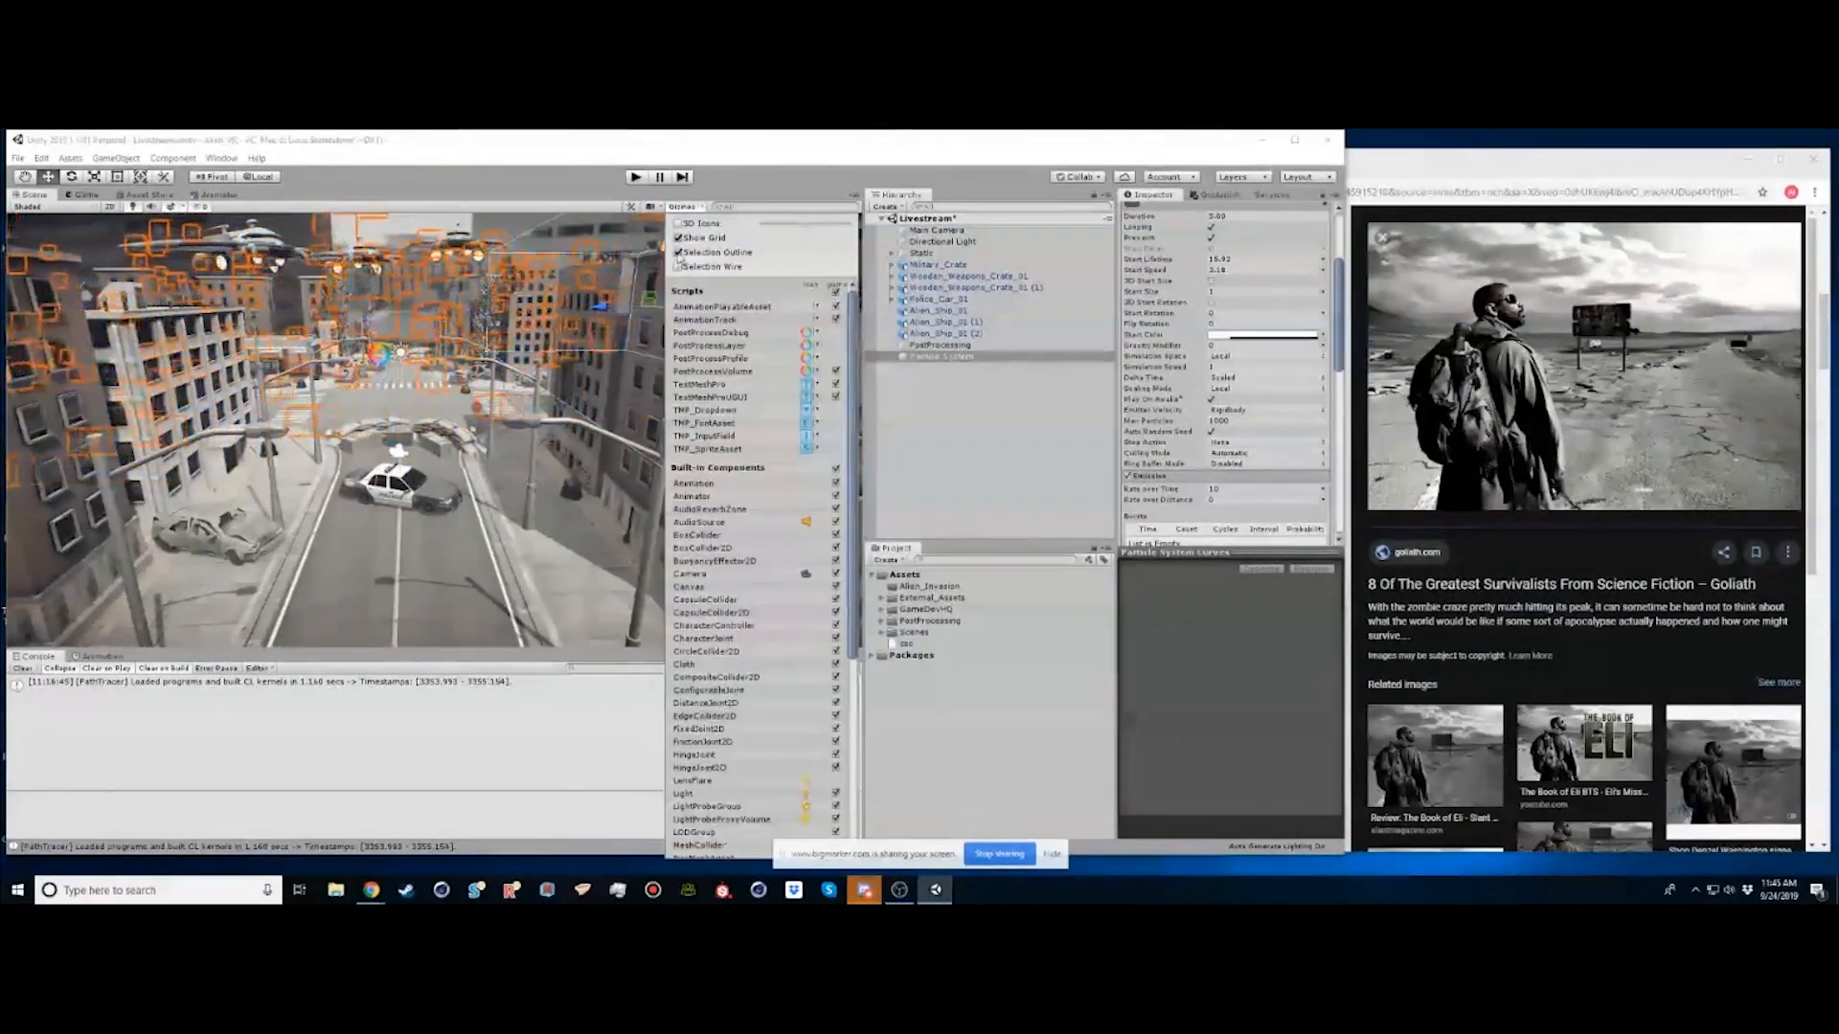
{"action": "left_click", "coordinate": [706, 210]}
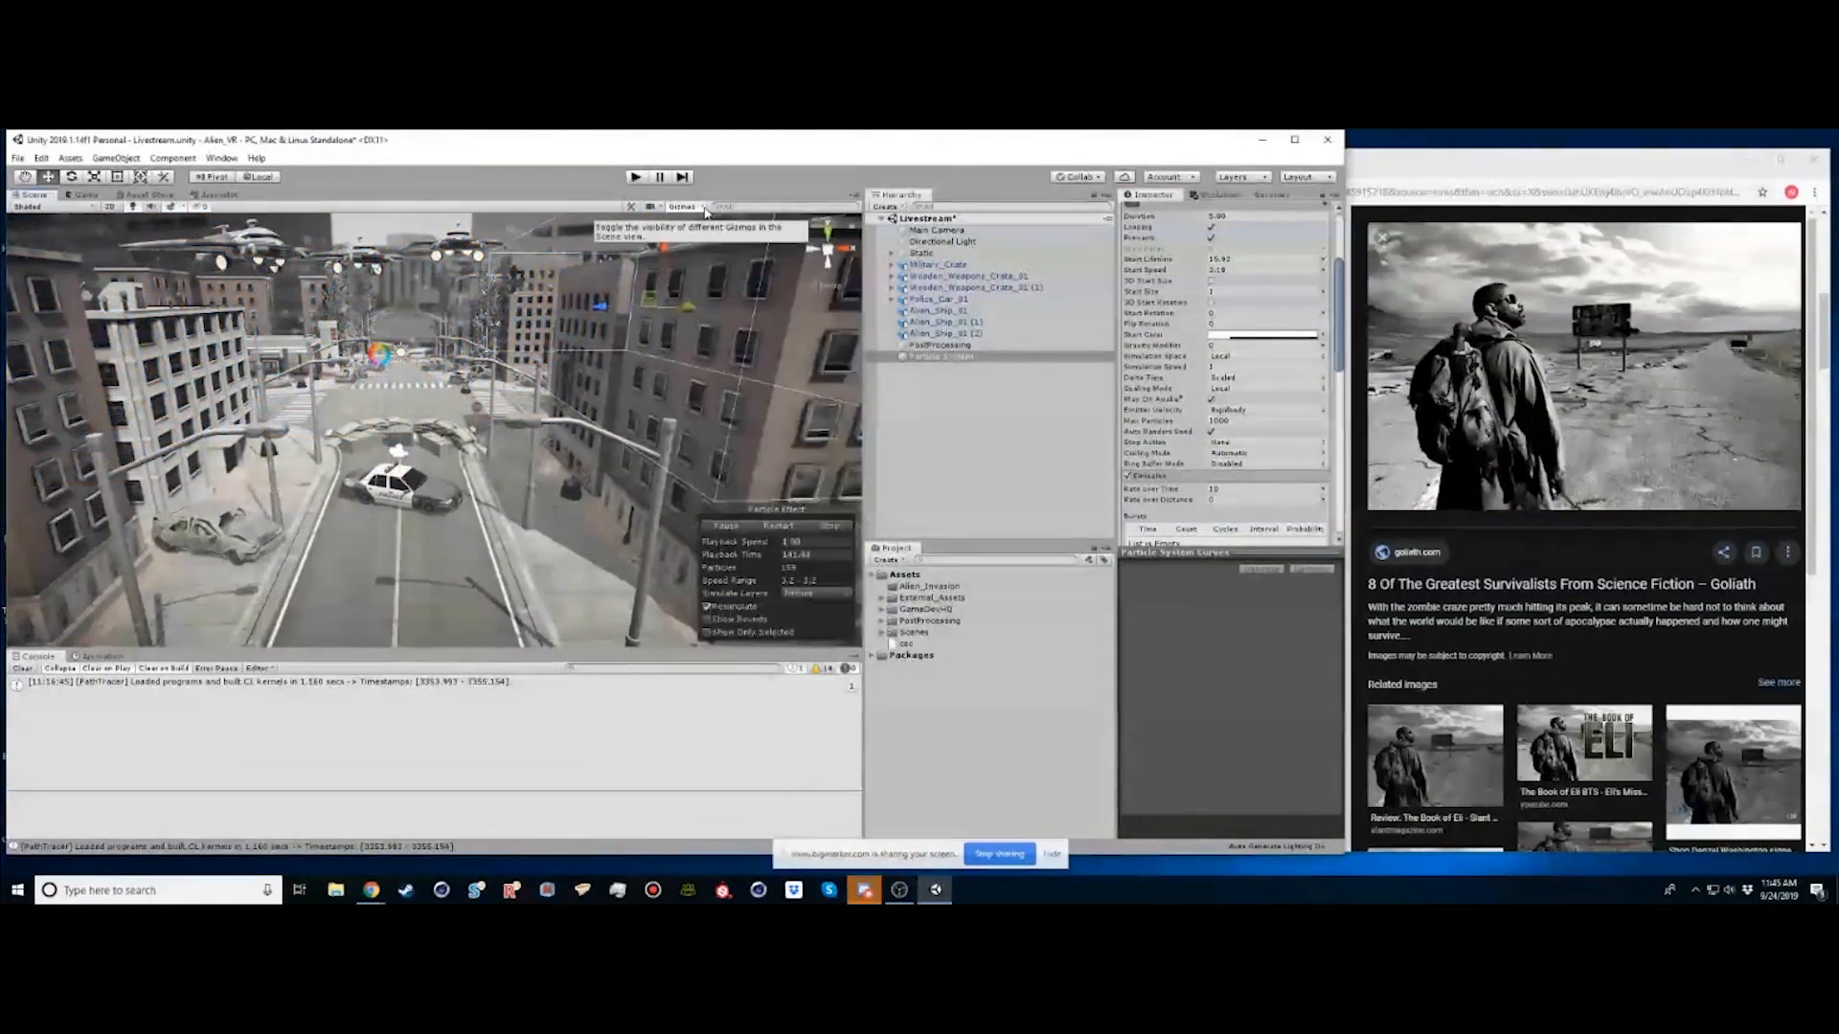
{"action": "left_click", "coordinate": [704, 207]}
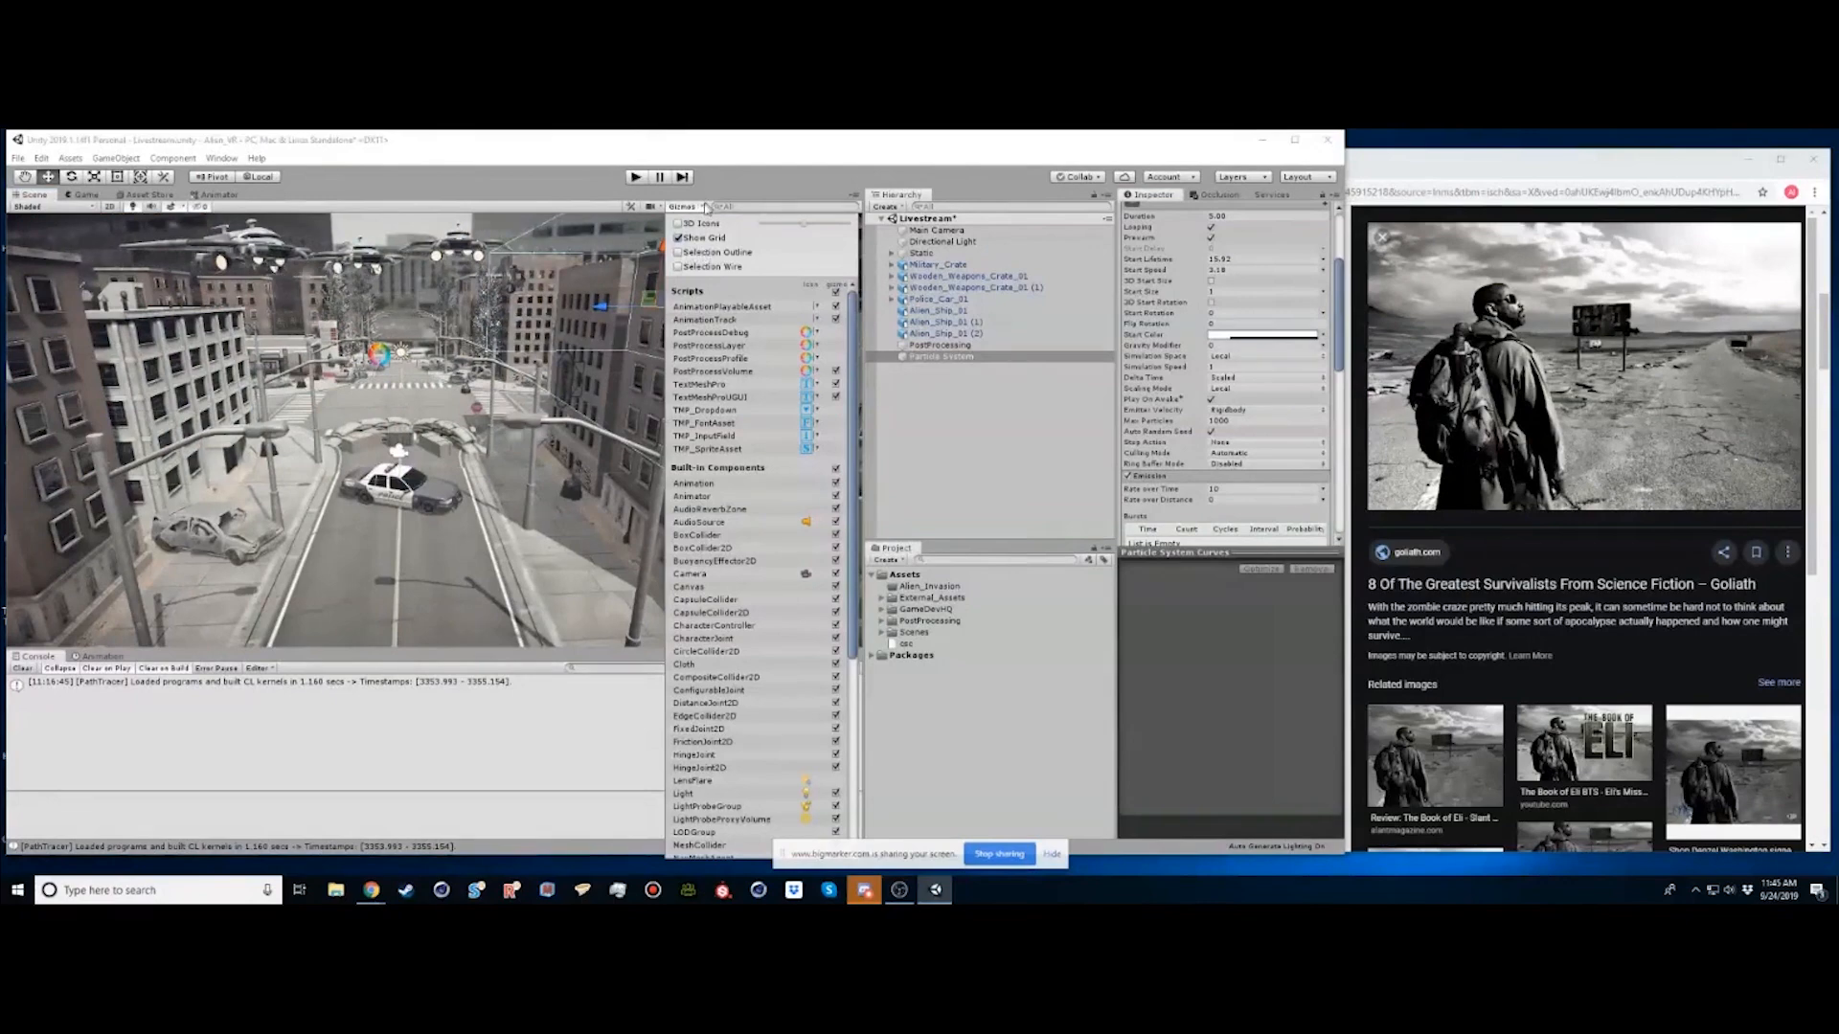
{"action": "left_click", "coordinate": [707, 208]}
{"action": "left_click_drag", "start_coordinate": [438, 321], "coordinate": [474, 396], "text": "alt"}
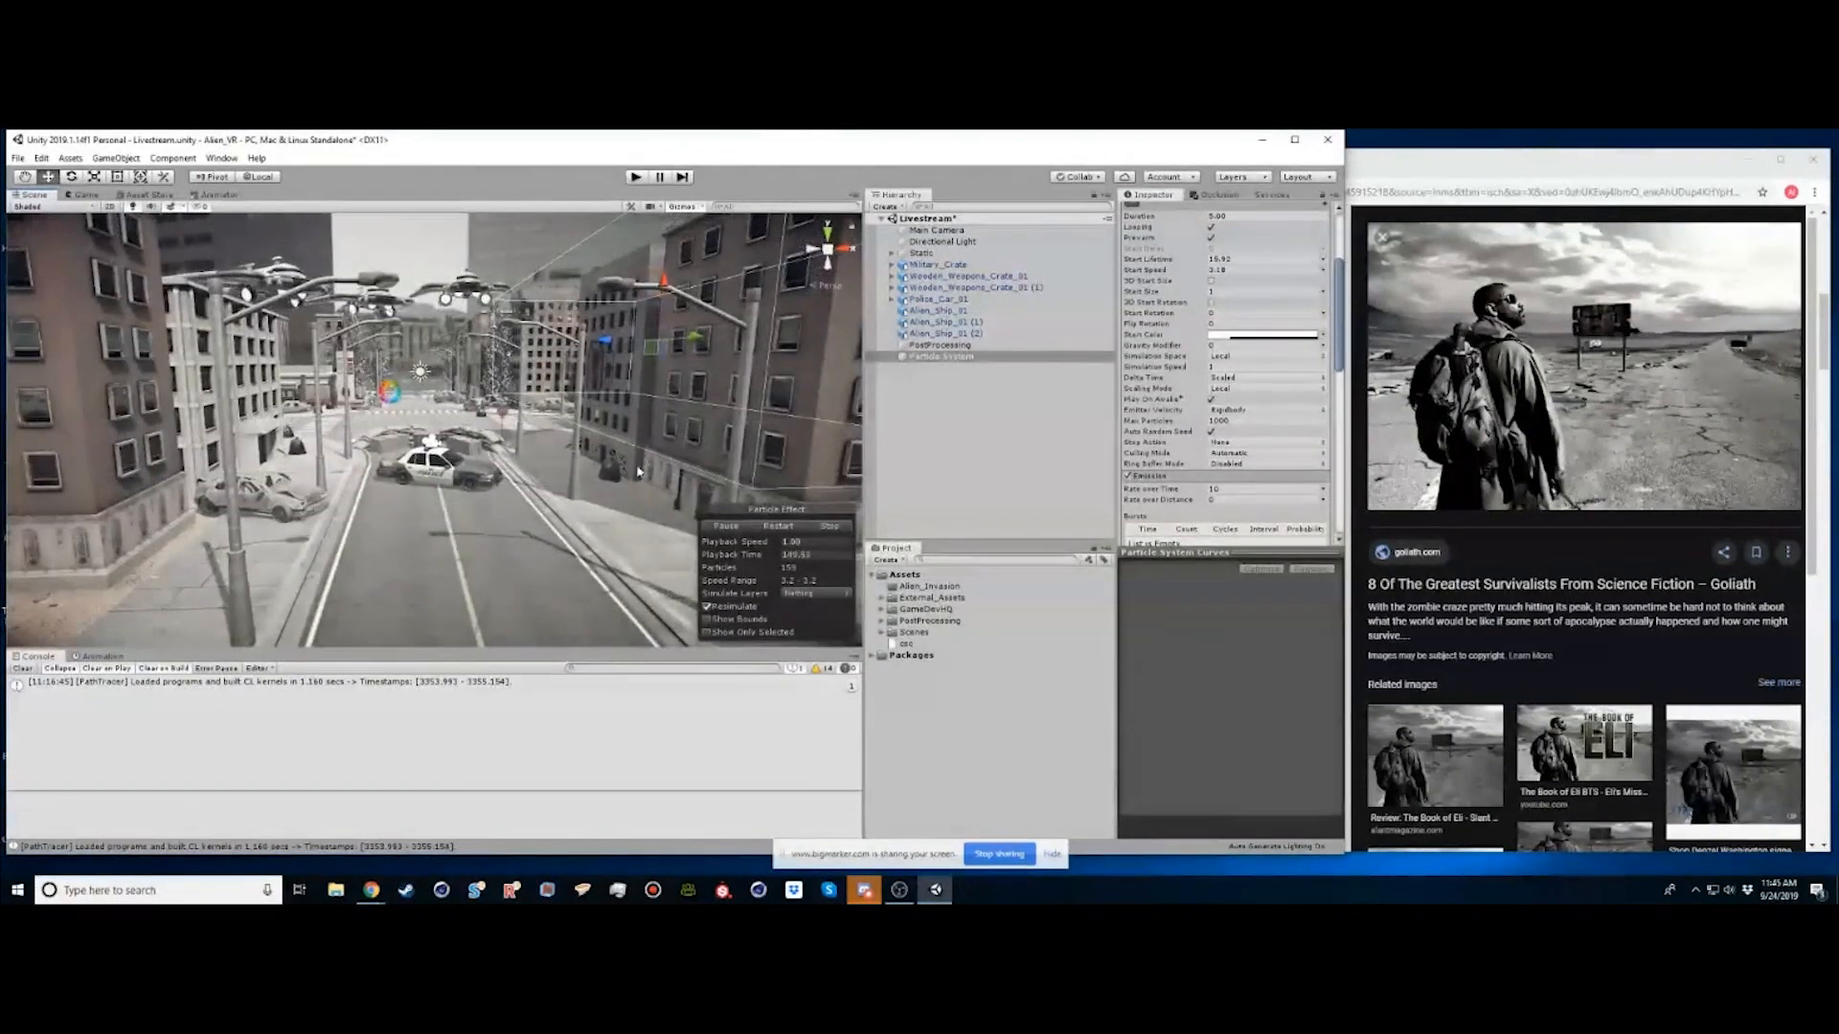
Increase the particles' start size until they blend into a foggy haze over the street
{"action": "left_click_drag", "start_coordinate": [1159, 293], "coordinate": [1260, 295]}
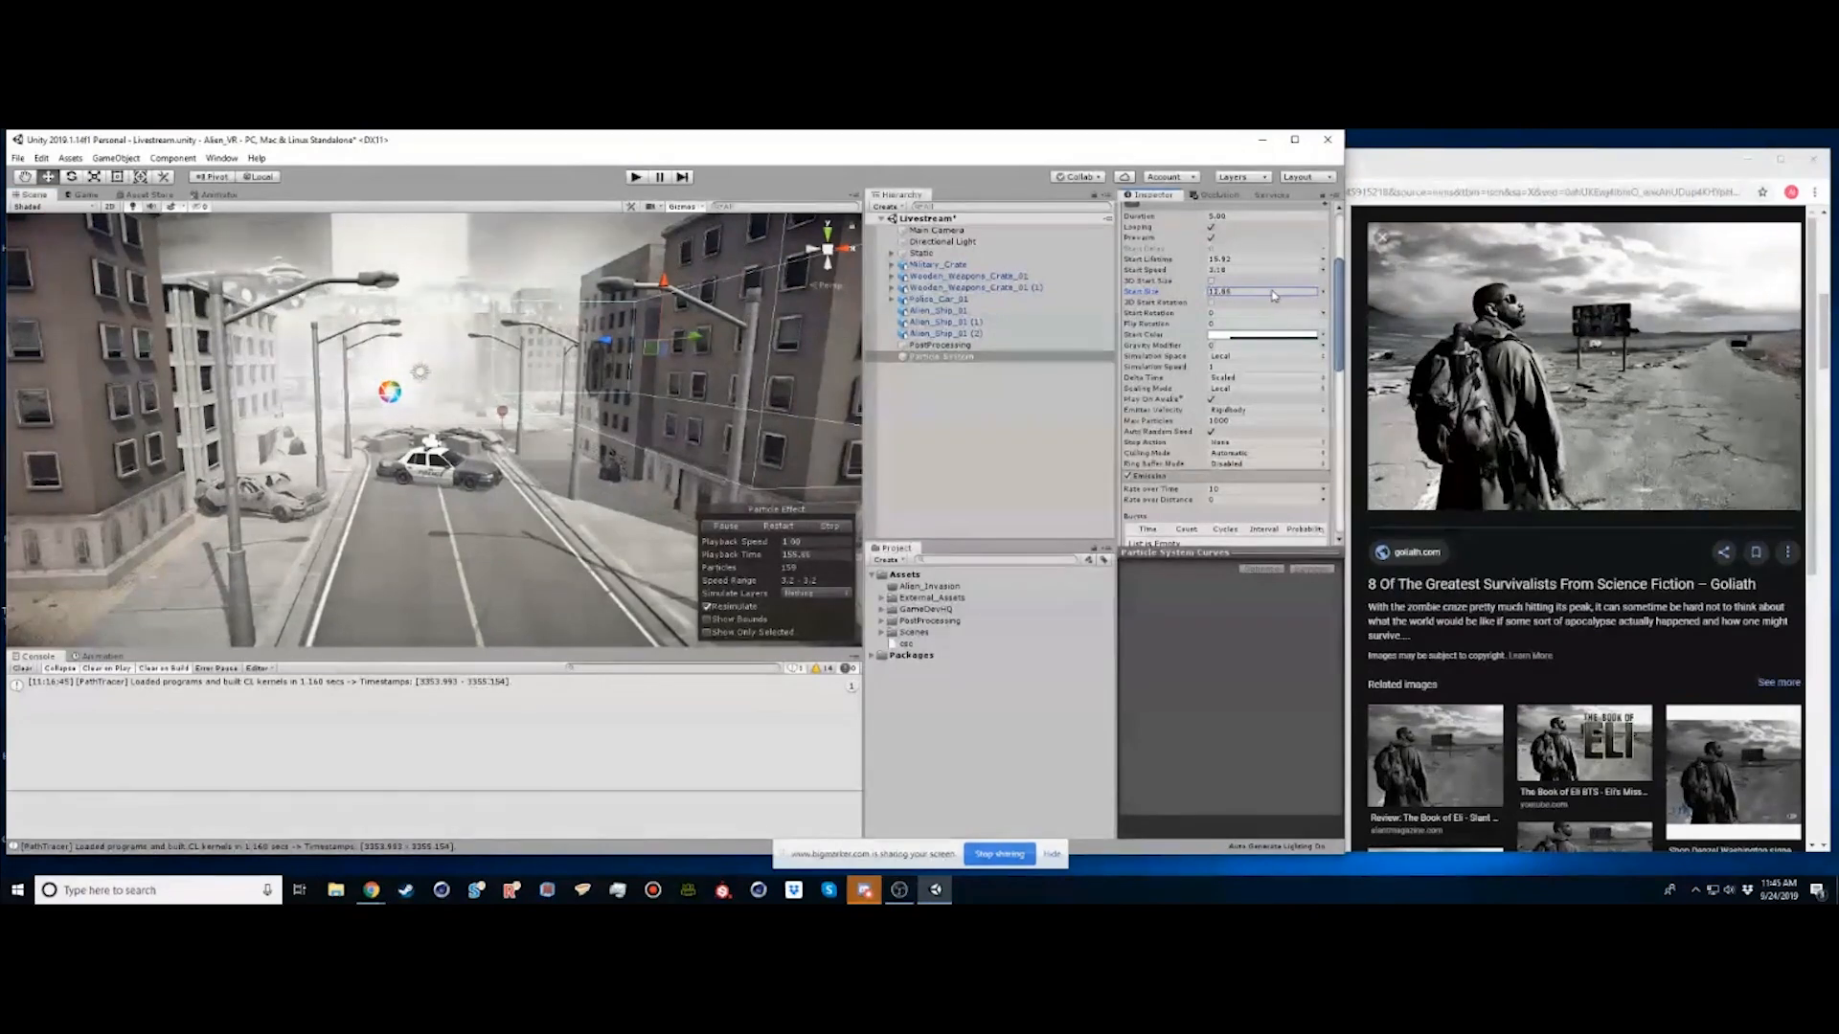
{"action": "key", "text": "w"}
{"action": "right_click_drag", "start_coordinate": [581, 309], "coordinate": [503, 387]}
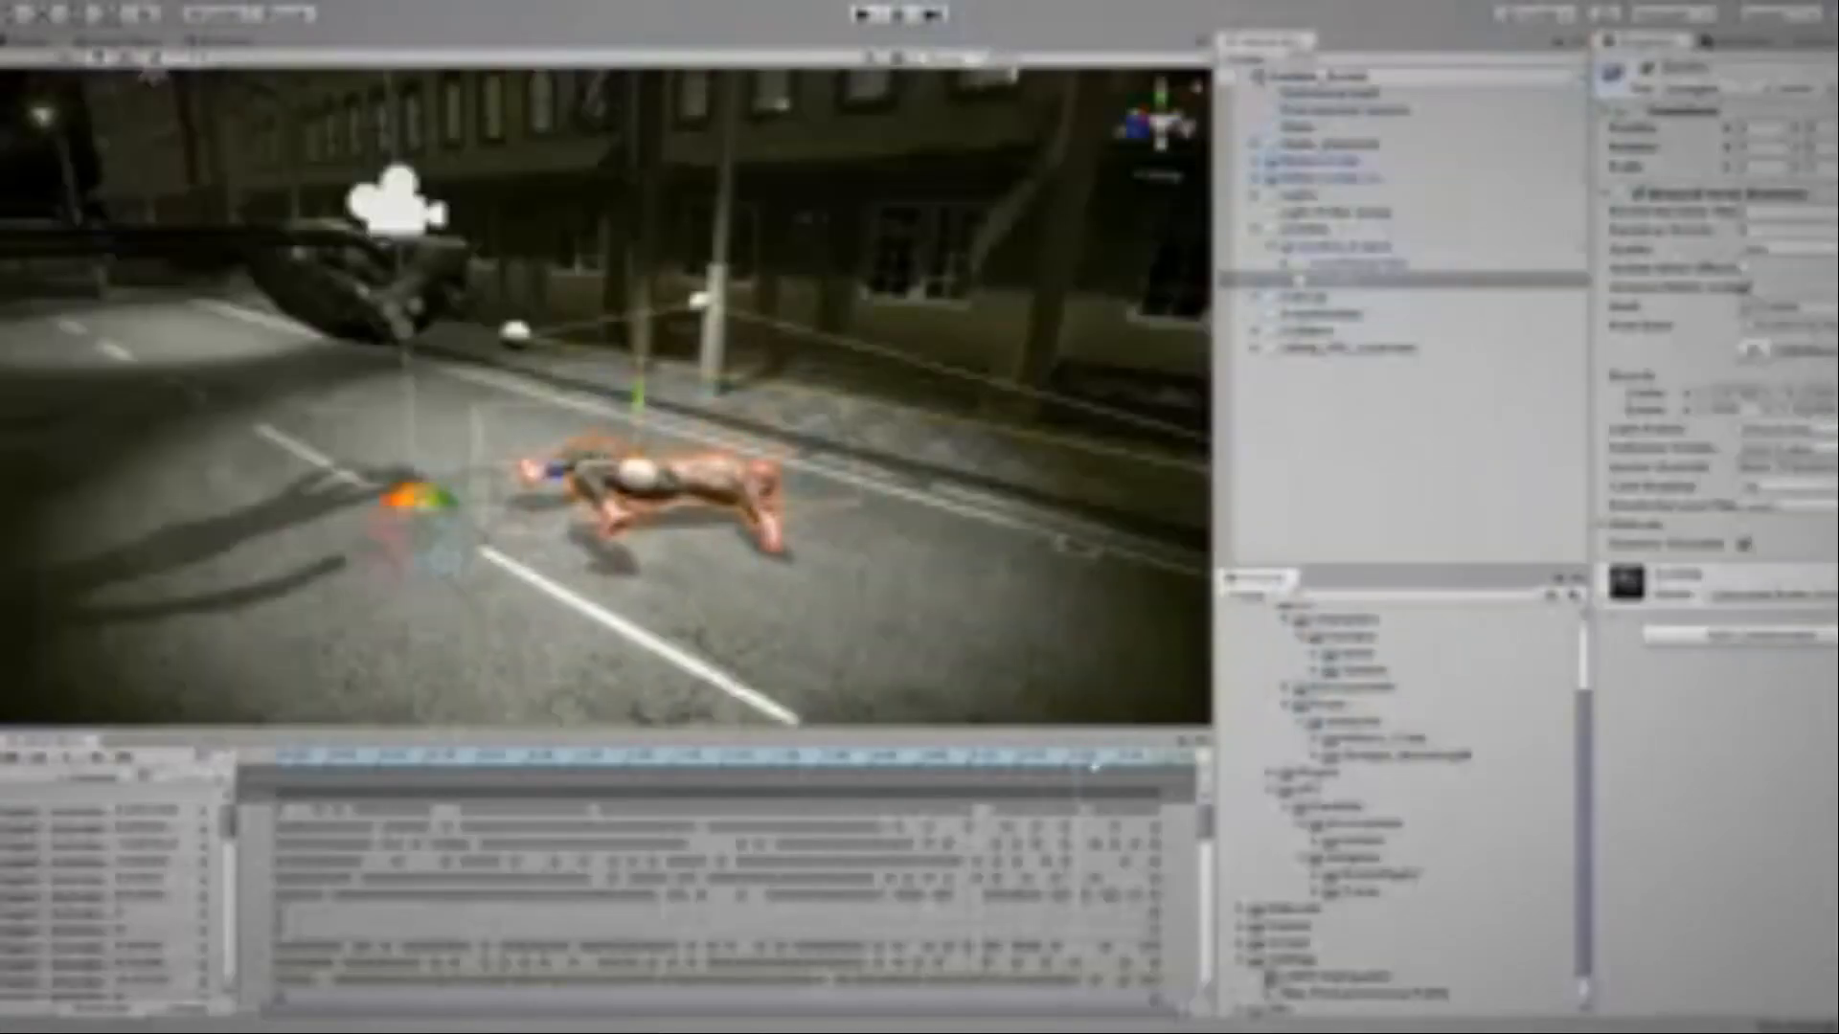
{"action": "left_click_drag", "start_coordinate": [1074, 763], "coordinate": [436, 756]}
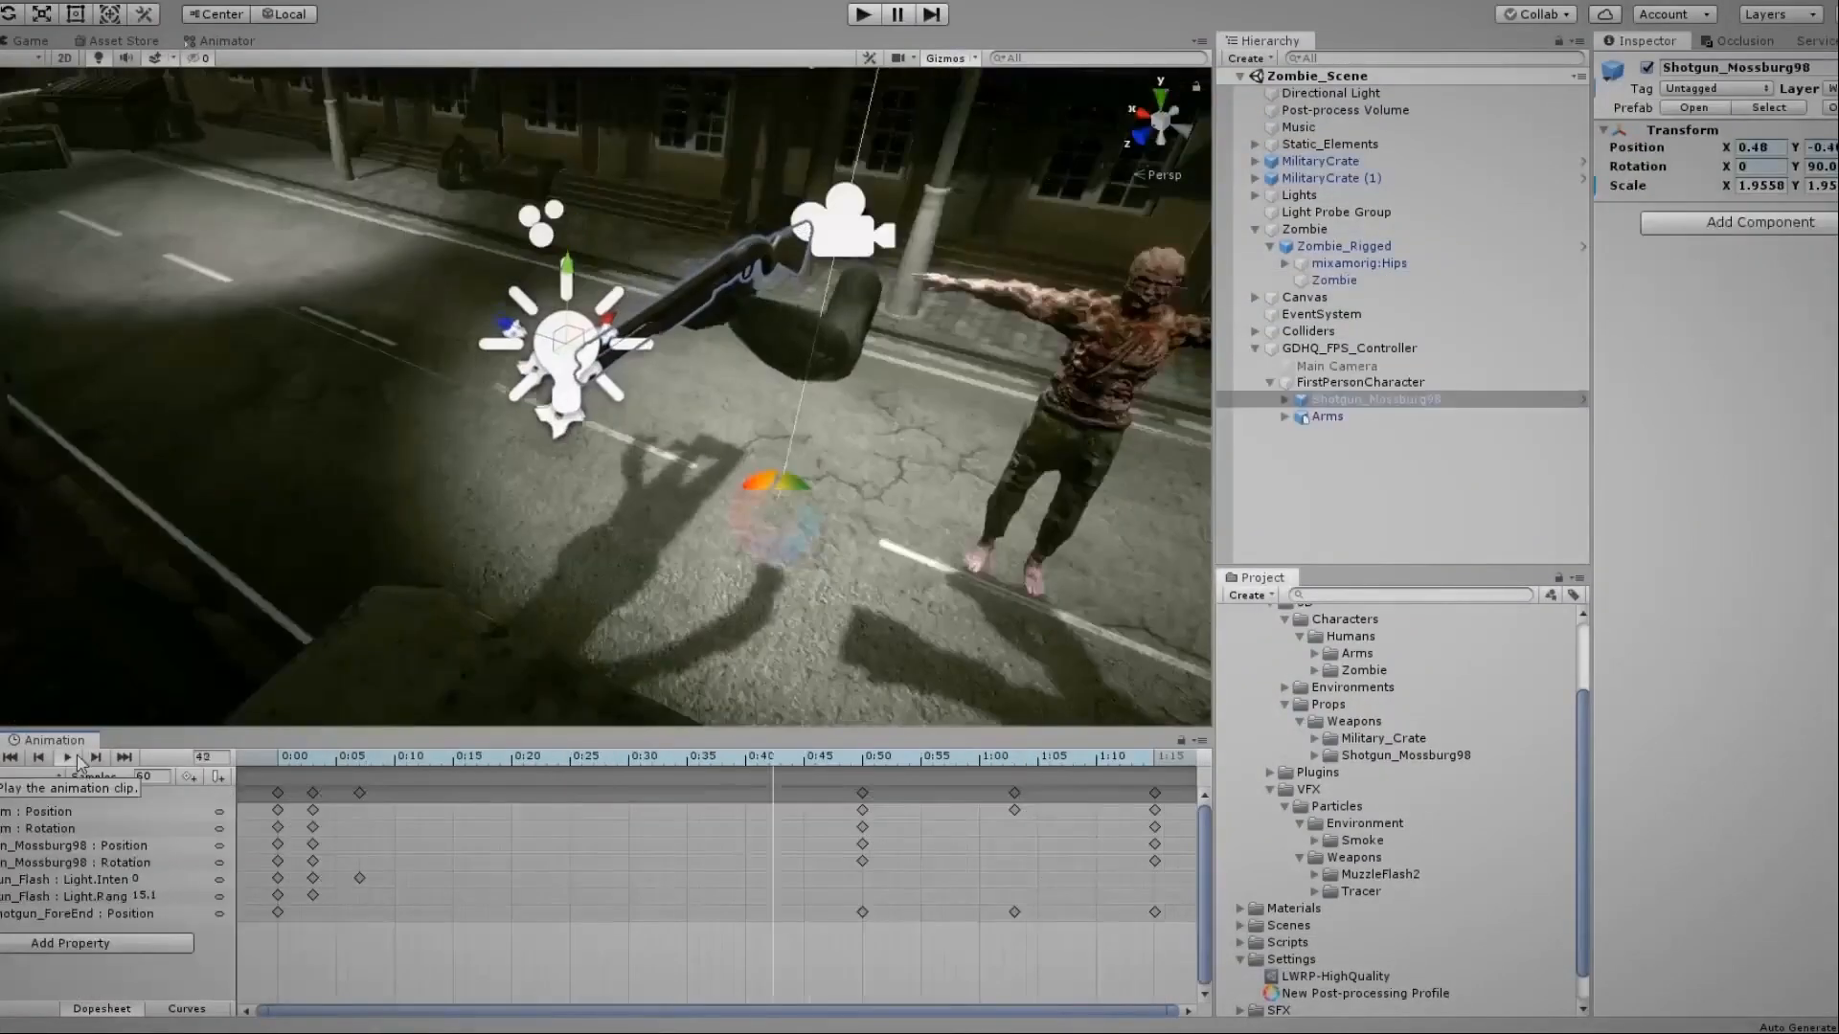